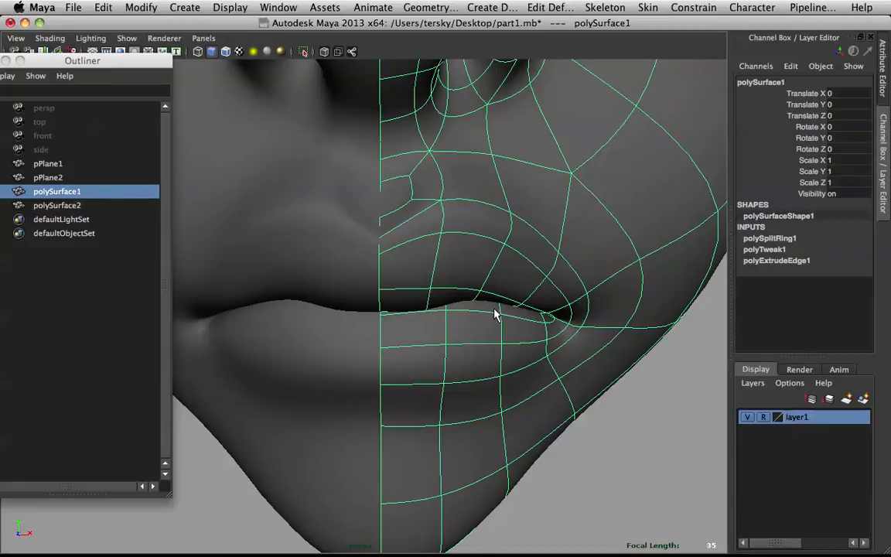
Step: Select the lower lip's middle edge row, turn off soft selection, and slide the row downward with the Slide Edge Tool
{"action": "left_click_drag", "start_coordinate": [522, 323], "coordinate": [447, 369], "text": "alt"}
{"action": "right_click_drag", "start_coordinate": [477, 302], "coordinate": [469, 270]}
{"action": "left_click_drag", "start_coordinate": [471, 382], "coordinate": [397, 346], "text": "alt"}
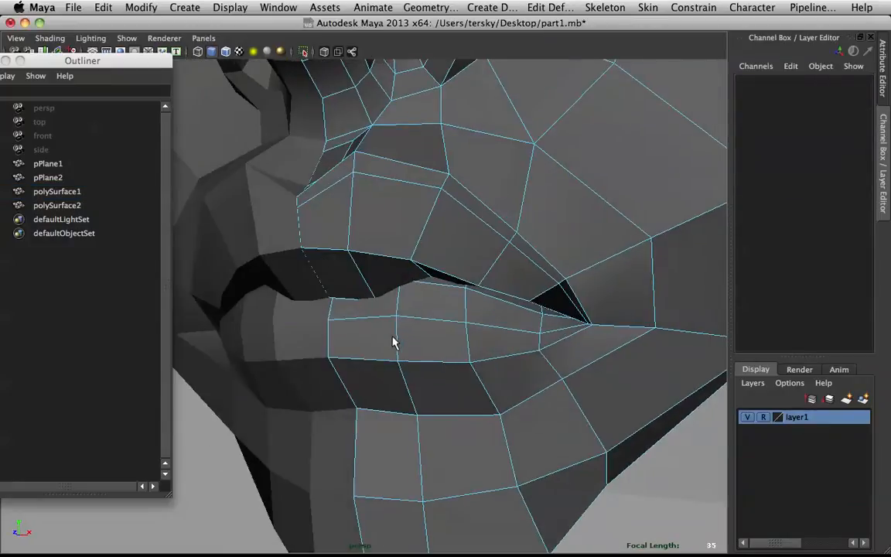
{"action": "double_click", "coordinate": [380, 323]}
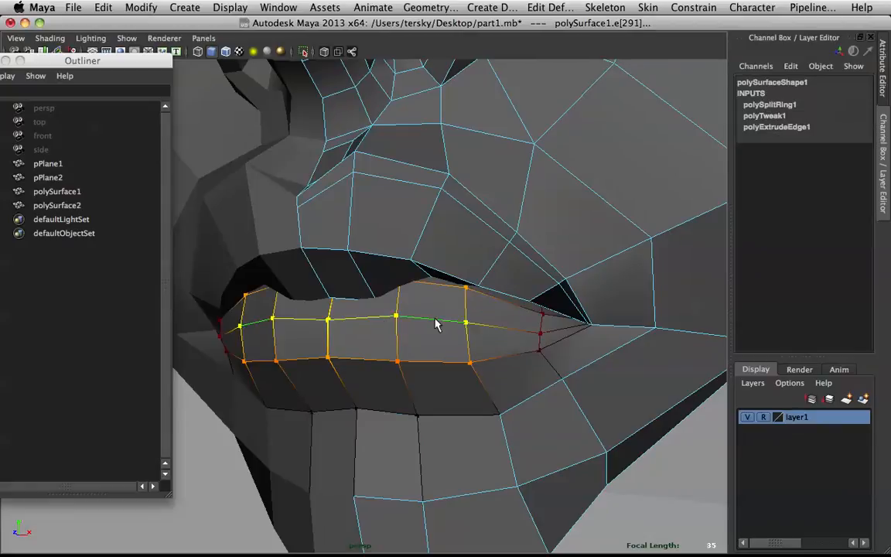
{"action": "key", "text": "b"}
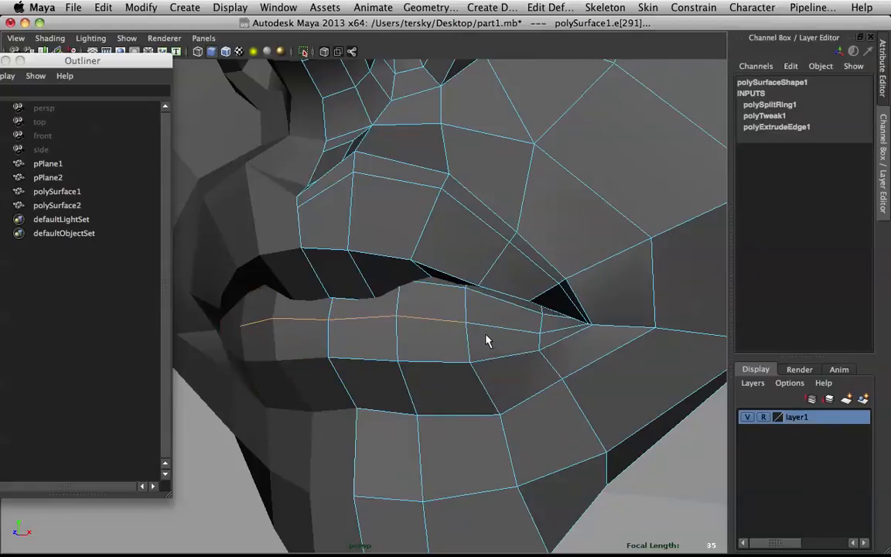
{"action": "right_click", "coordinate": [449, 317], "text": "shift"}
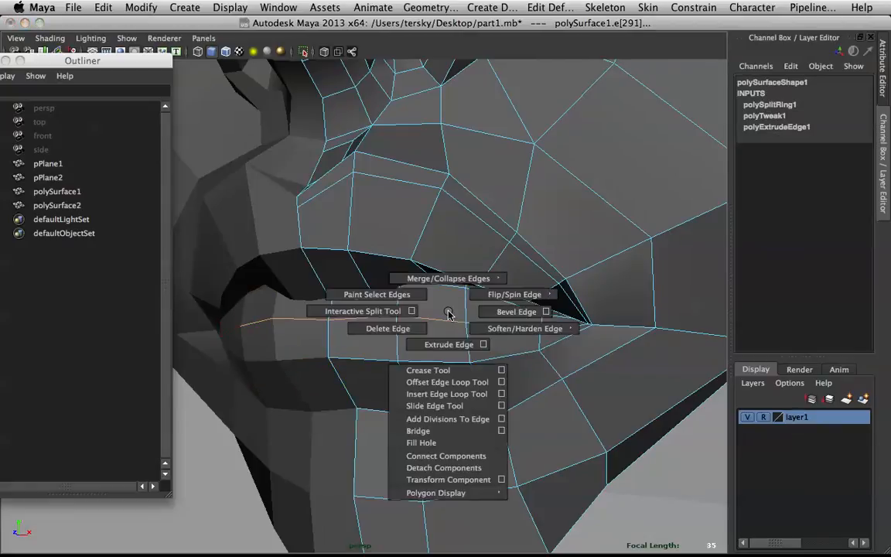
{"action": "left_click", "coordinate": [435, 406]}
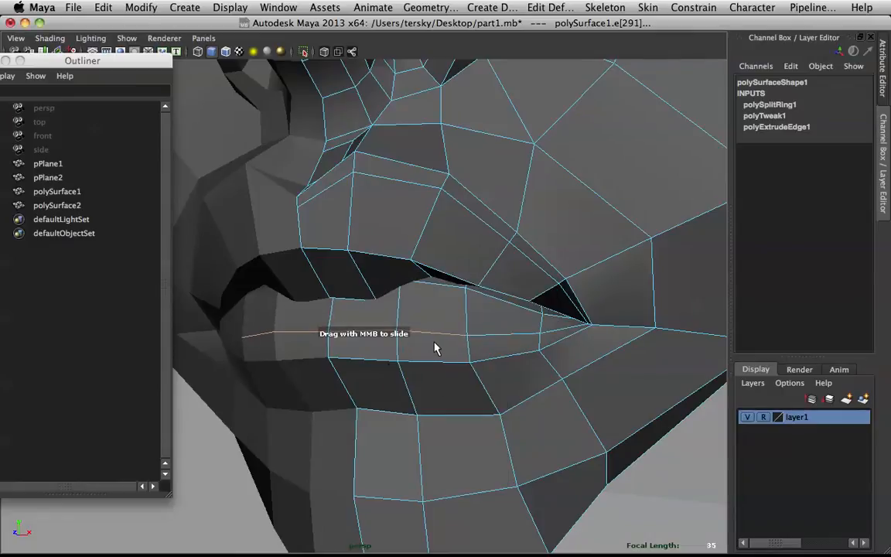
{"action": "key", "text": "3"}
{"action": "left_click_drag", "start_coordinate": [454, 334], "coordinate": [731, 462], "text": "alt"}
Step: Slide the central edges just below the lower lip upward toward the lip
{"action": "left_click", "coordinate": [605, 414]}
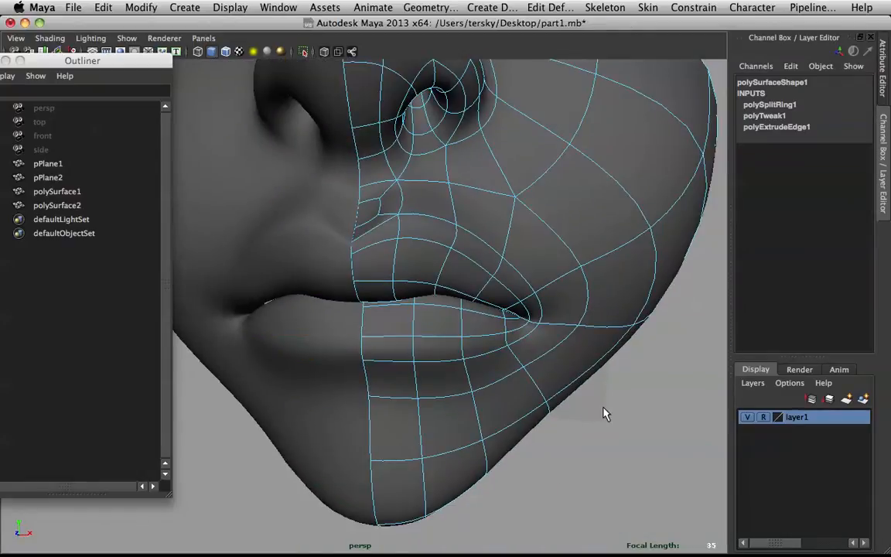
{"action": "left_click", "coordinate": [455, 401]}
{"action": "middle_click_drag", "start_coordinate": [472, 388], "coordinate": [434, 380]}
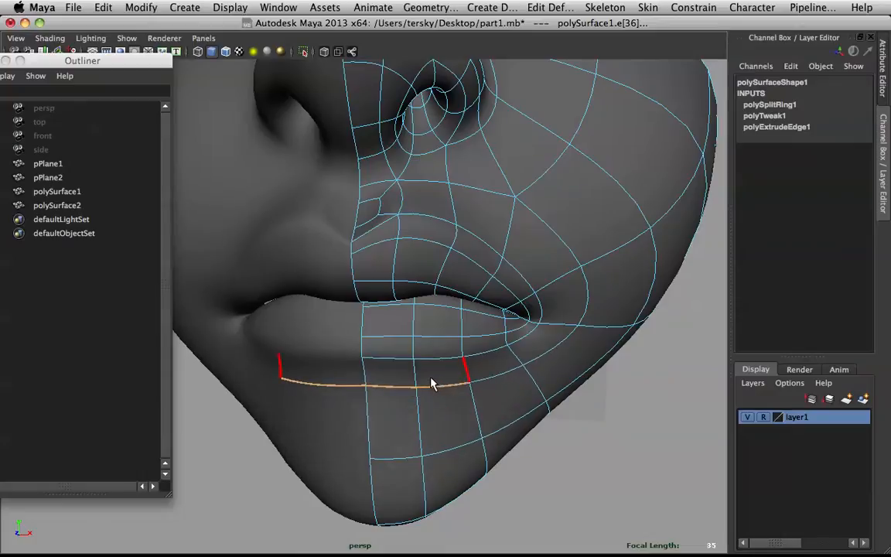
Step: In the side view, reposition the edges under the lower lip and move the lip's bottom edge down and forward to match the reference profile
{"action": "left_click_drag", "start_coordinate": [657, 443], "coordinate": [450, 414], "text": "alt"}
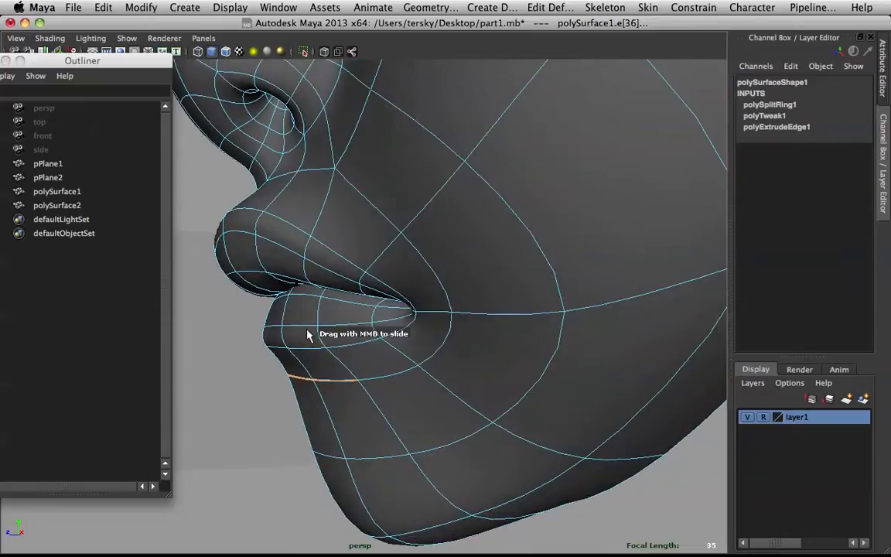
{"action": "key", "text": "space"}
{"action": "key", "text": "space"}
{"action": "key", "text": "w"}
{"action": "left_click_drag", "start_coordinate": [332, 348], "coordinate": [366, 344]}
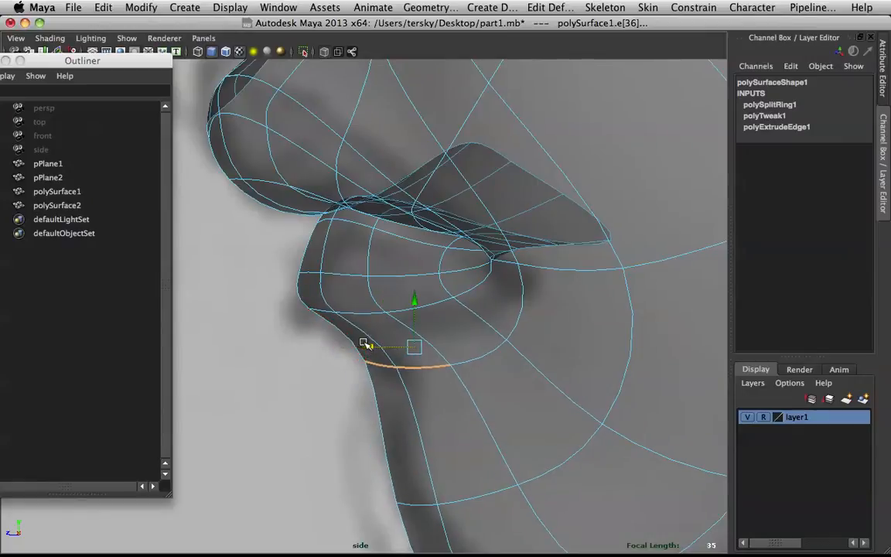
{"action": "left_click", "coordinate": [324, 310]}
{"action": "mouse_move", "coordinate": [309, 306]}
{"action": "left_mouse_down"}
{"action": "mouse_move", "coordinate": [294, 318]}
{"action": "mouse_move", "coordinate": [302, 322]}
{"action": "left_mouse_up"}
Step: Adjust the lower lip's middle and upper front edges in the side view to round its profile along the reference
{"action": "key", "text": "q"}
{"action": "left_click", "coordinate": [310, 275]}
{"action": "key", "text": "w"}
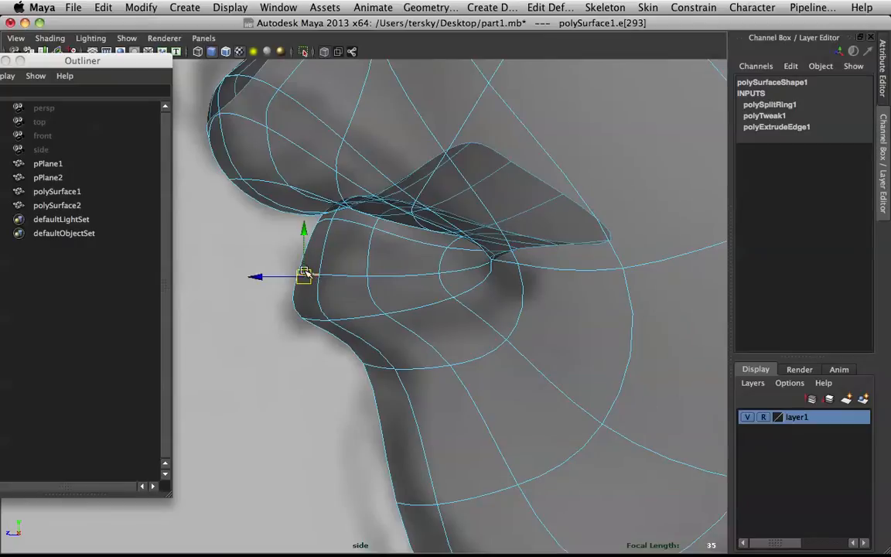
{"action": "key", "text": "q"}
{"action": "left_click", "coordinate": [326, 223]}
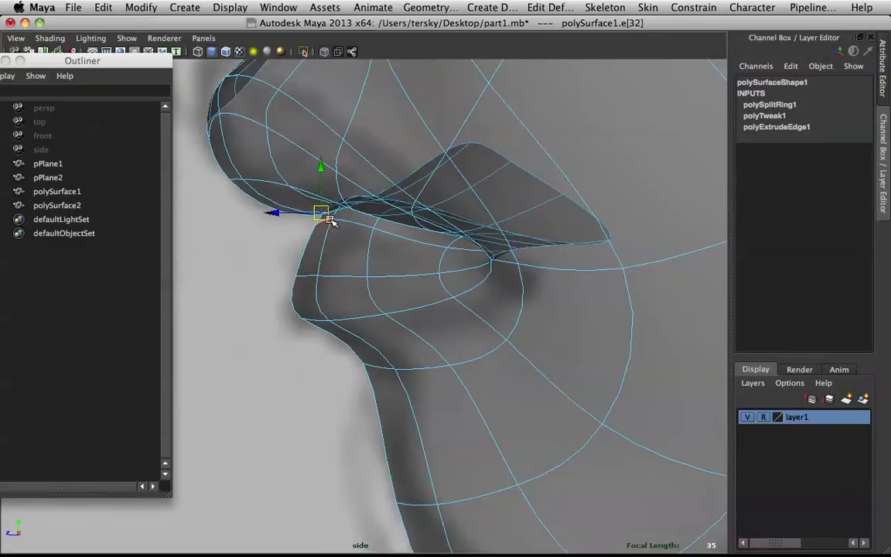
{"action": "key", "text": "w"}
{"action": "left_click_drag", "start_coordinate": [346, 229], "coordinate": [343, 234]}
Step: Check the unsmoothed lower lip and pull its middle front edge slightly forward in the side view, restoring the smooth preview
{"action": "key", "text": "space"}
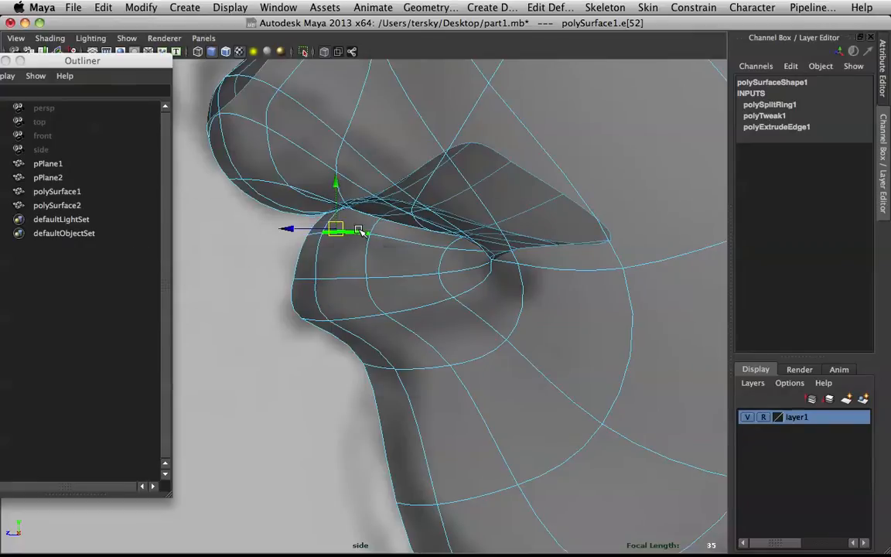
{"action": "key", "text": "space"}
{"action": "scroll", "coordinate": [292, 277], "scroll_direction": "up", "scroll_amount": 5}
{"action": "key", "text": "1"}
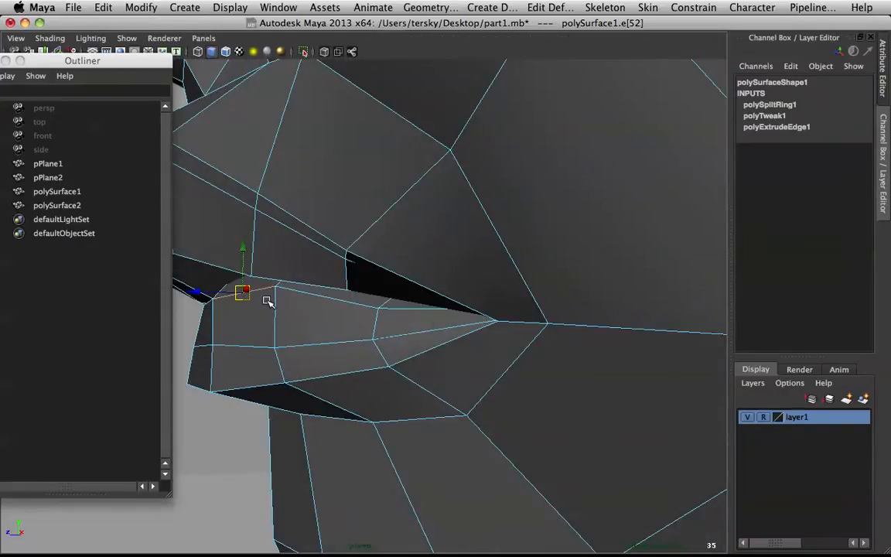
{"action": "key", "text": "space"}
{"action": "key", "text": "space"}
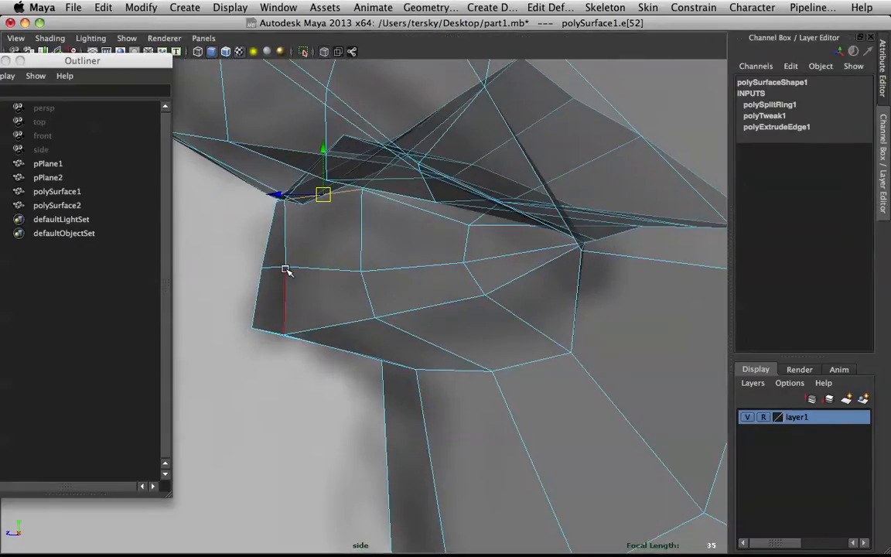
{"action": "left_click", "coordinate": [280, 268]}
{"action": "left_click_drag", "start_coordinate": [266, 267], "coordinate": [260, 269]}
{"action": "key", "text": "3"}
{"action": "key", "text": "space"}
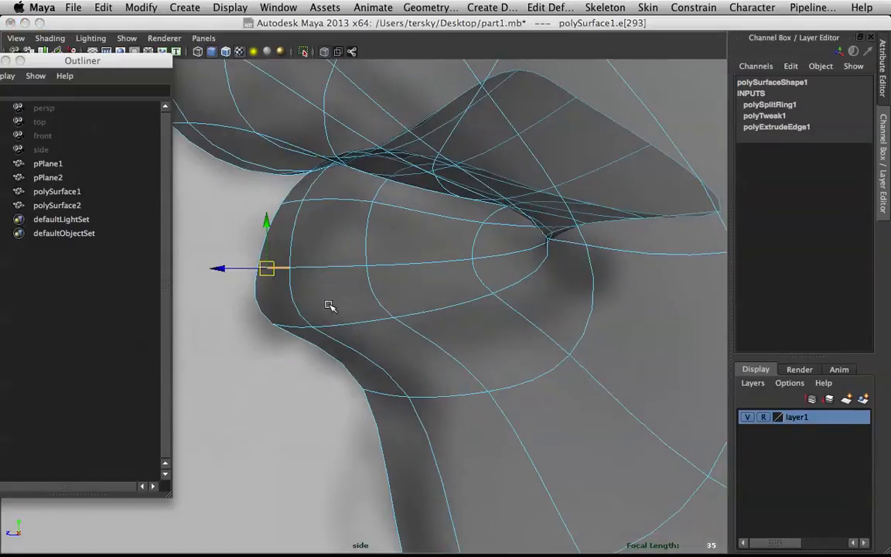
Step: Examine the reshaped mouth in the smoothed perspective view from several angles
{"action": "key", "text": "space"}
{"action": "scroll", "coordinate": [384, 251], "scroll_direction": "down", "scroll_amount": 5}
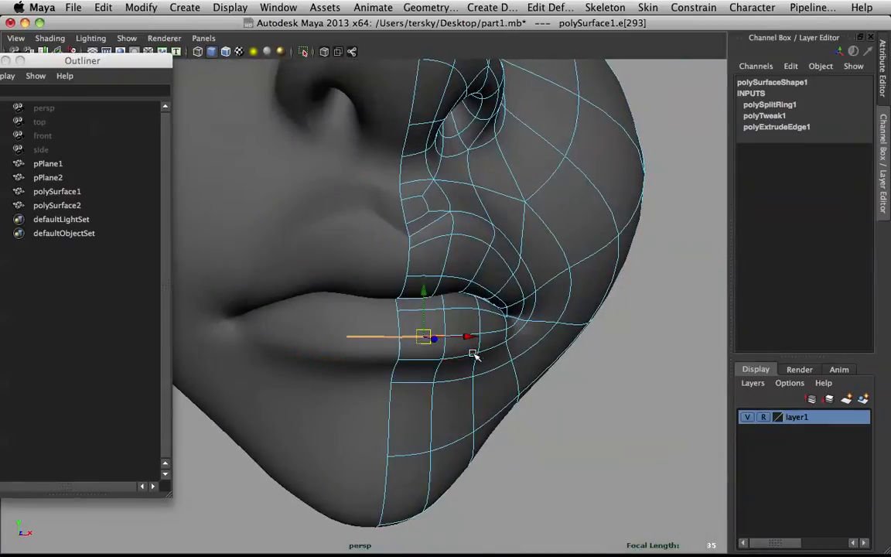
{"action": "key", "text": "1"}
{"action": "left_click_drag", "start_coordinate": [573, 368], "coordinate": [613, 408], "text": "alt"}
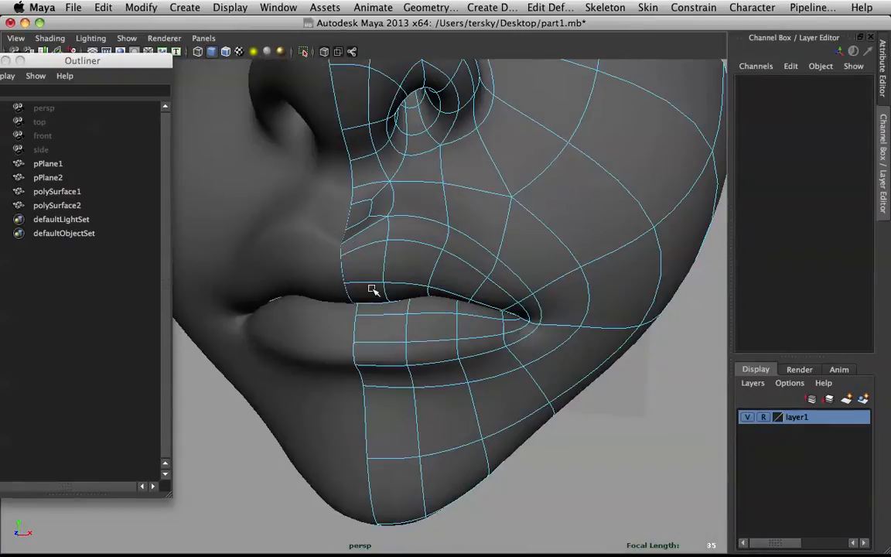
{"action": "right_click", "coordinate": [370, 288]}
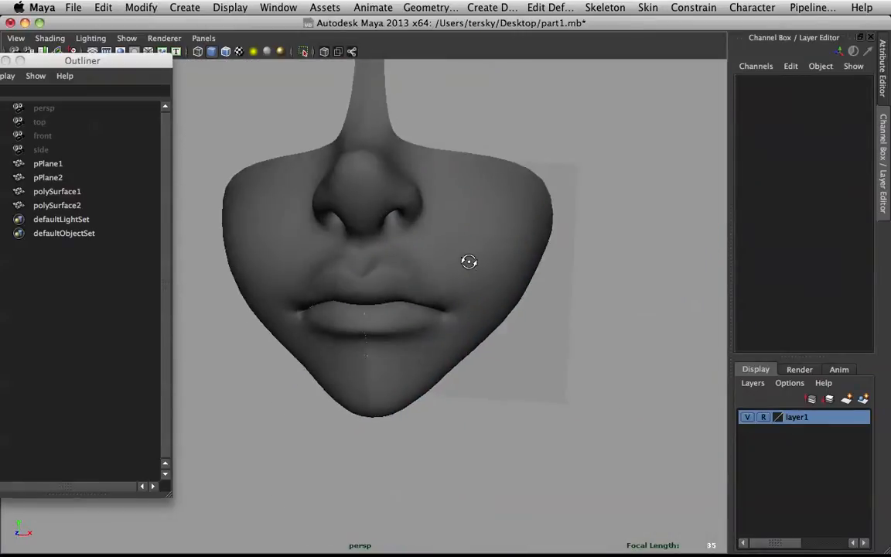
{"action": "left_click_drag", "start_coordinate": [469, 261], "coordinate": [453, 283], "text": "alt"}
{"action": "scroll", "coordinate": [489, 314], "scroll_direction": "up", "scroll_amount": 4}
{"action": "left_click", "coordinate": [489, 315]}
Step: Move the lower lip vertex near the mouth corner slightly inward and preview the smoothed shape
{"action": "scroll", "coordinate": [454, 283], "scroll_direction": "up", "scroll_amount": 4}
{"action": "key", "text": "1"}
{"action": "left_click_drag", "start_coordinate": [408, 257], "coordinate": [531, 286], "text": "alt"}
{"action": "right_click_drag", "start_coordinate": [503, 304], "coordinate": [501, 271]}
{"action": "left_click", "coordinate": [475, 324]}
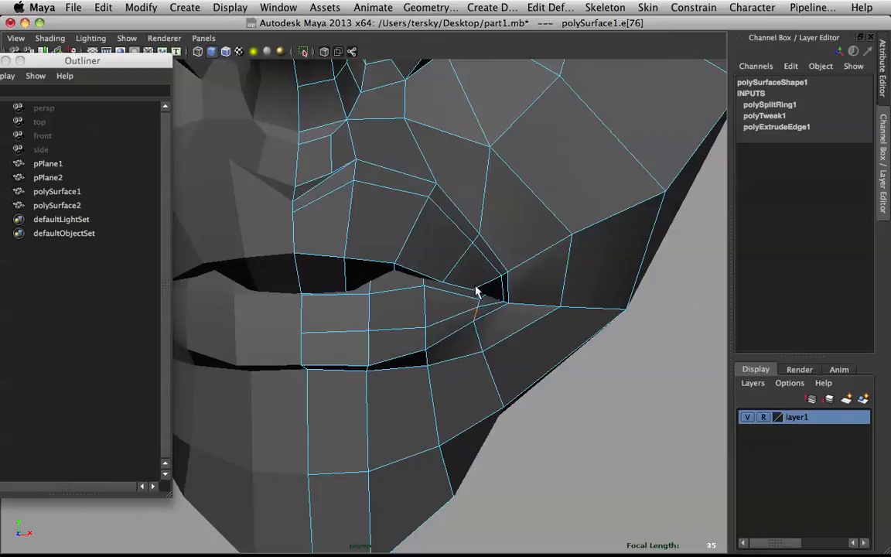
{"action": "right_click_drag", "start_coordinate": [469, 309], "coordinate": [403, 304]}
{"action": "left_click", "coordinate": [480, 300]}
{"action": "key", "text": "3"}
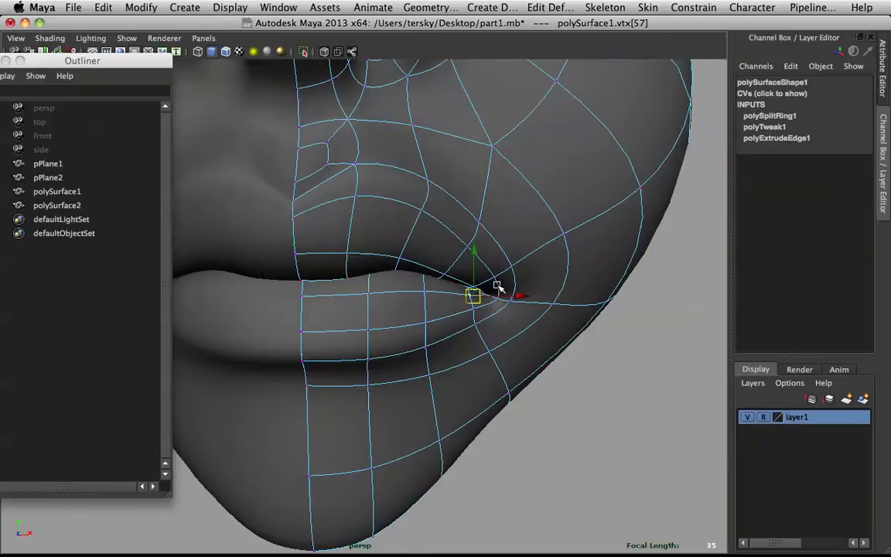
Step: Examine the whole smoothed face in perspective, checking the lips and mouth corners from several angles
{"action": "left_click", "coordinate": [586, 346]}
{"action": "scroll", "coordinate": [394, 303], "scroll_direction": "down", "scroll_amount": 2}
{"action": "middle_click_drag", "start_coordinate": [393, 303], "coordinate": [446, 321], "text": "alt"}
{"action": "right_click", "coordinate": [480, 297]}
{"action": "left_click", "coordinate": [542, 277]}
{"action": "scroll", "coordinate": [563, 247], "scroll_direction": "down", "scroll_amount": 3}
{"action": "left_click_drag", "start_coordinate": [563, 247], "coordinate": [401, 296], "text": "alt"}
{"action": "scroll", "coordinate": [559, 260], "scroll_direction": "down", "scroll_amount": 3}
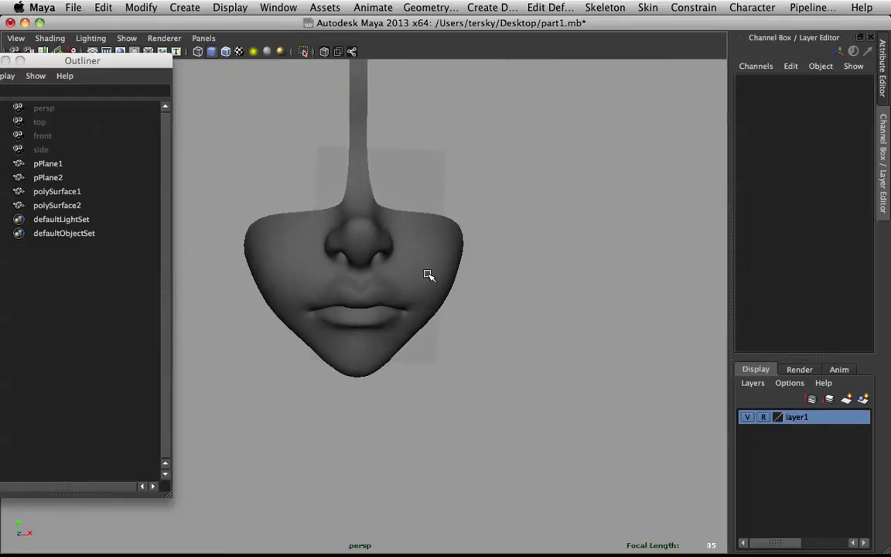
{"action": "left_click_drag", "start_coordinate": [361, 257], "coordinate": [394, 258], "text": "alt"}
{"action": "right_click_drag", "start_coordinate": [394, 258], "coordinate": [376, 323], "text": "alt"}
{"action": "left_click", "coordinate": [379, 320]}
{"action": "left_click_drag", "start_coordinate": [398, 294], "coordinate": [373, 334], "text": "alt"}
Step: Compare the nose bridge and eye area of the mesh with the front and side reference drawings
{"action": "key", "text": "space"}
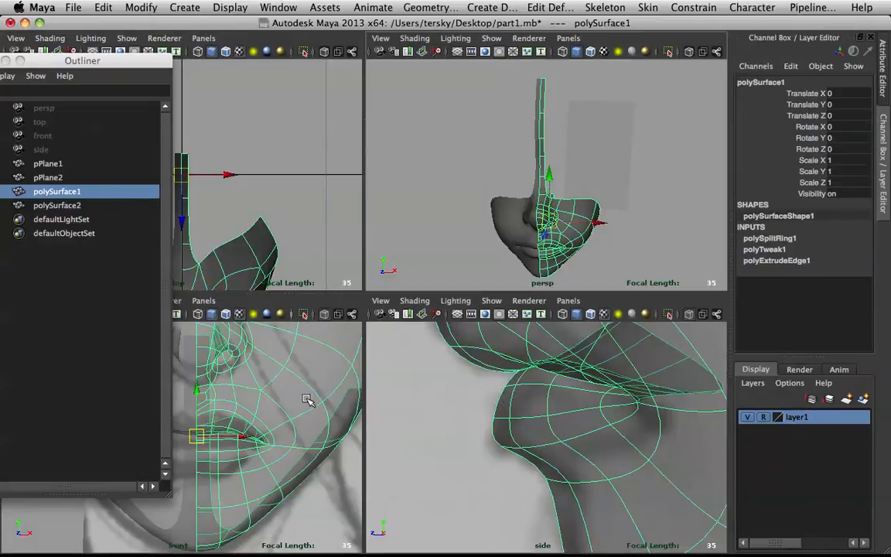
{"action": "key", "text": "space"}
{"action": "scroll", "coordinate": [328, 387], "scroll_direction": "down", "scroll_amount": 6}
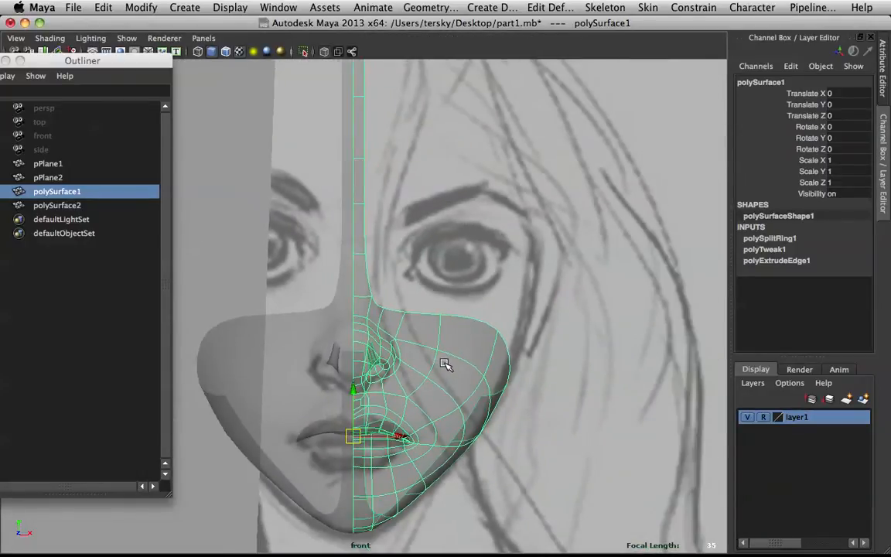
{"action": "middle_click_drag", "start_coordinate": [445, 366], "coordinate": [413, 417], "text": "alt"}
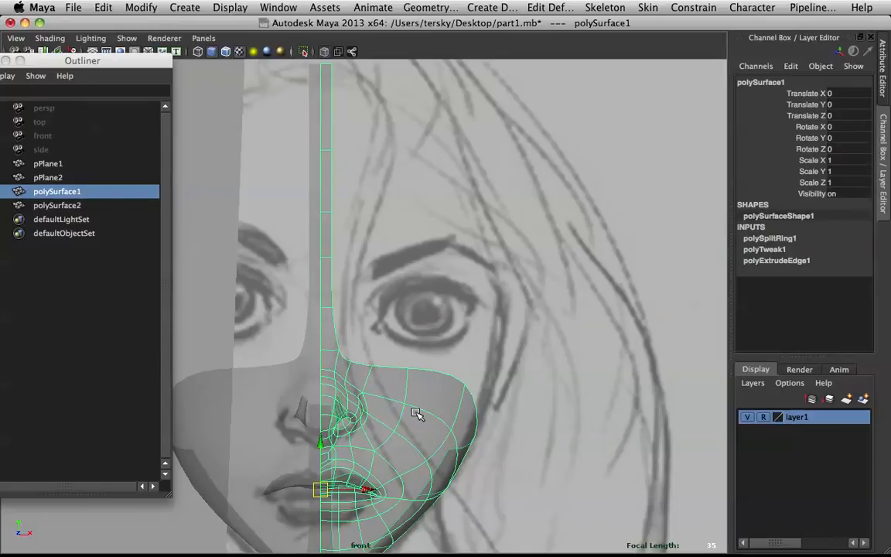
{"action": "key", "text": "space"}
{"action": "key", "text": "space"}
{"action": "middle_click_drag", "start_coordinate": [509, 226], "coordinate": [513, 368], "text": "alt"}
{"action": "scroll", "coordinate": [505, 304], "scroll_direction": "up", "scroll_amount": 4}
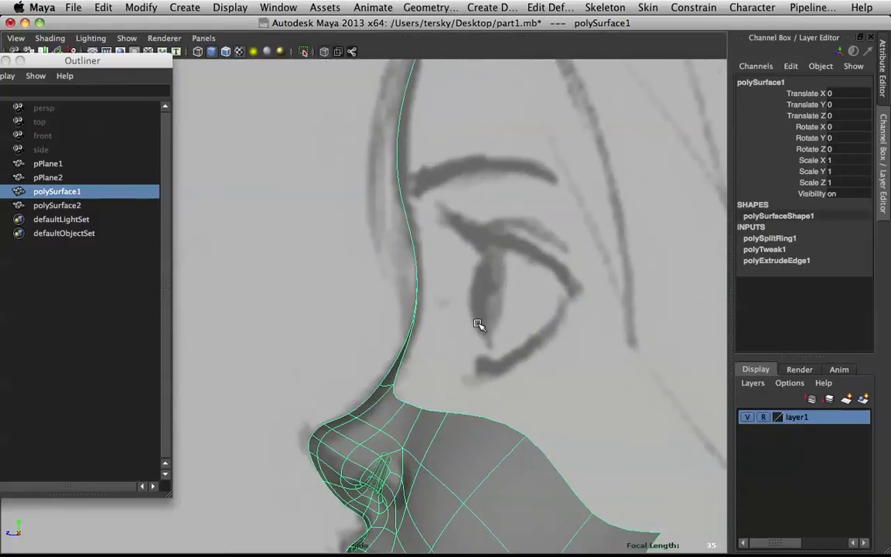
{"action": "key", "text": "space"}
{"action": "key", "text": "space"}
{"action": "middle_click_drag", "start_coordinate": [404, 323], "coordinate": [470, 317], "text": "alt"}
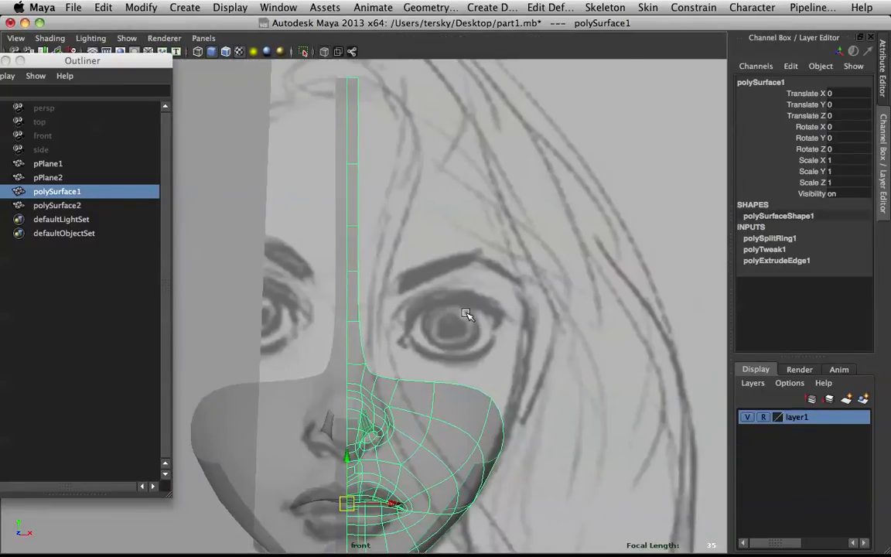
Step: Minimize the Outliner and select the edge crossing the nose-bridge strip level with the eyebrow in the front view
{"action": "left_click_drag", "start_coordinate": [80, 59], "coordinate": [311, 88]}
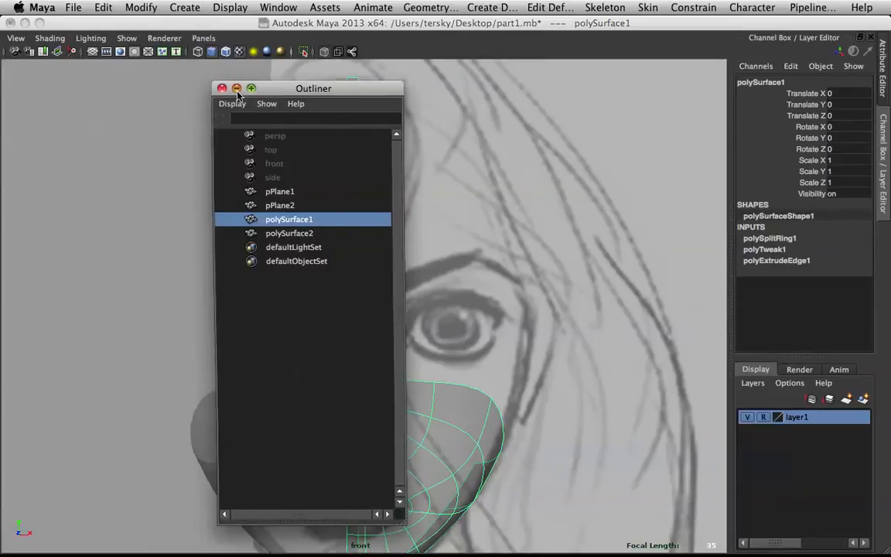
{"action": "left_click", "coordinate": [236, 89]}
{"action": "scroll", "coordinate": [457, 306], "scroll_direction": "up", "scroll_amount": 2}
{"action": "middle_click_drag", "start_coordinate": [457, 304], "coordinate": [384, 303], "text": "alt"}
{"action": "scroll", "coordinate": [294, 331], "scroll_direction": "up", "scroll_amount": 2}
{"action": "middle_click_drag", "start_coordinate": [294, 330], "coordinate": [251, 295], "text": "alt"}
{"action": "right_click_drag", "start_coordinate": [251, 296], "coordinate": [245, 265]}
{"action": "left_click", "coordinate": [256, 189]}
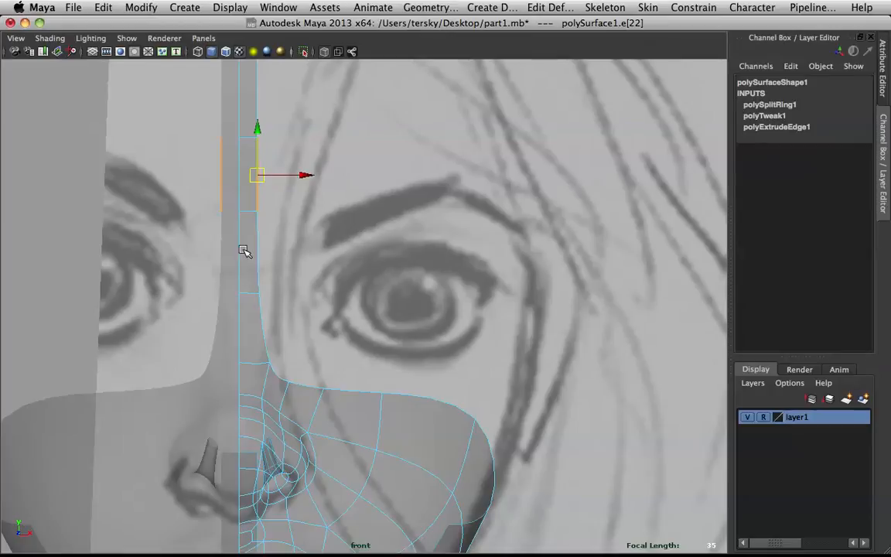
{"action": "left_click", "coordinate": [252, 212]}
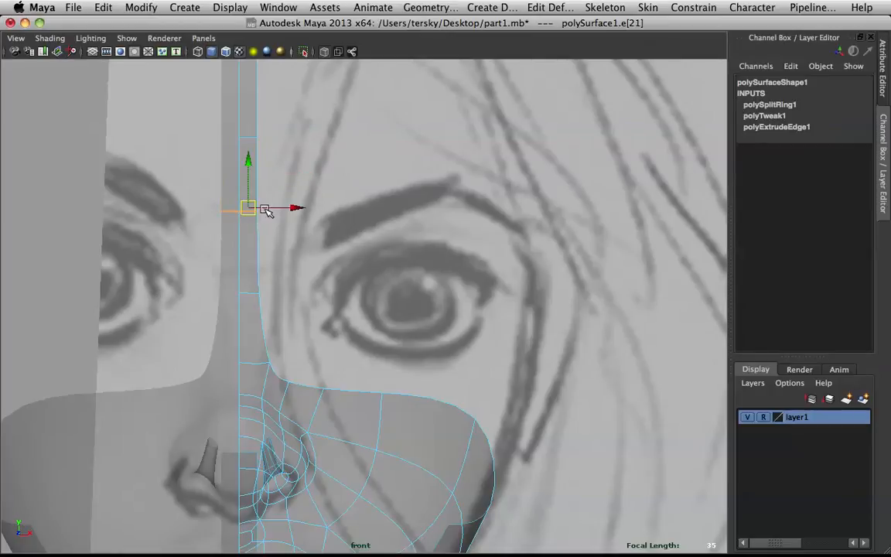
Step: Compare the selected nose-bridge edge with the eyebrow and eye positions in the side and front references
{"action": "key", "text": "space"}
{"action": "key", "text": "space"}
{"action": "middle_click_drag", "start_coordinate": [490, 229], "coordinate": [475, 315], "text": "alt"}
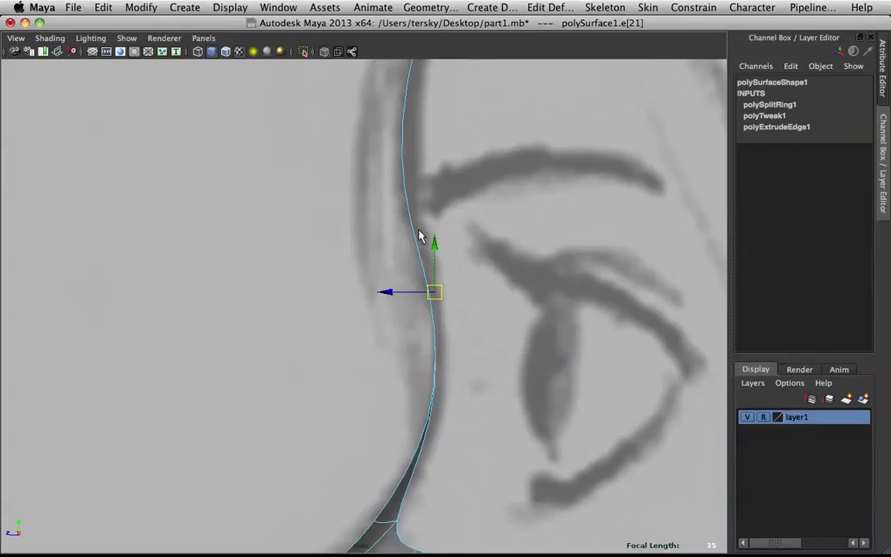
{"action": "key", "text": "space"}
{"action": "key", "text": "space"}
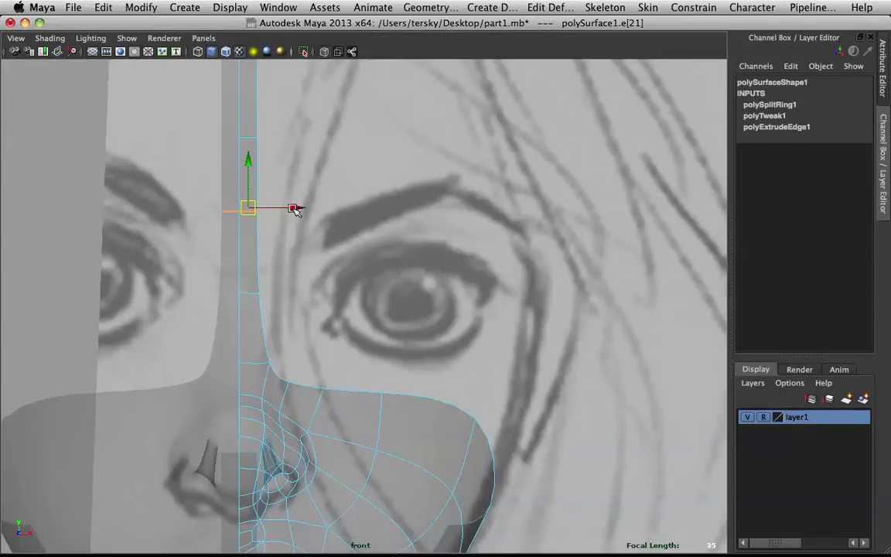
Step: Make layer1 selectable and move the front reference plane pPlane1 up to a Translate Y of 0.224
{"action": "scroll", "coordinate": [369, 219], "scroll_direction": "down", "scroll_amount": 2}
{"action": "scroll", "coordinate": [358, 233], "scroll_direction": "down", "scroll_amount": 1}
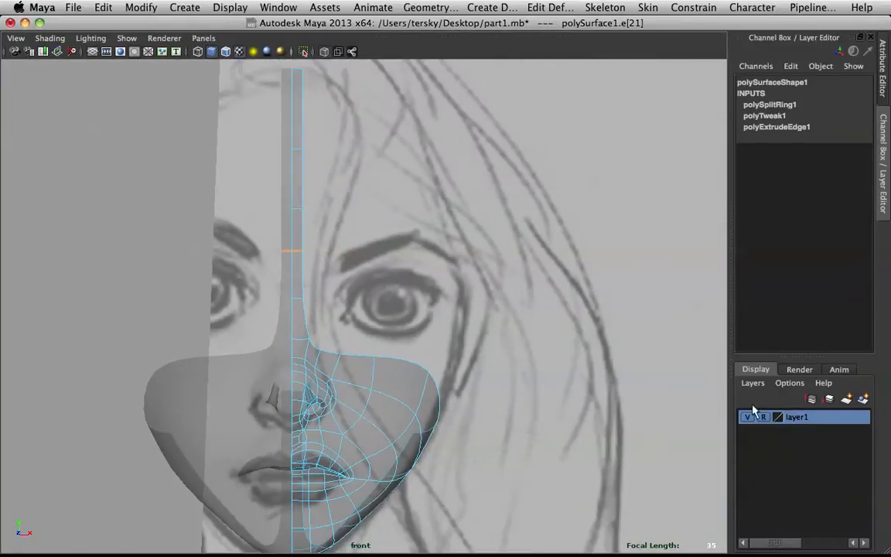
{"action": "left_click", "coordinate": [382, 272]}
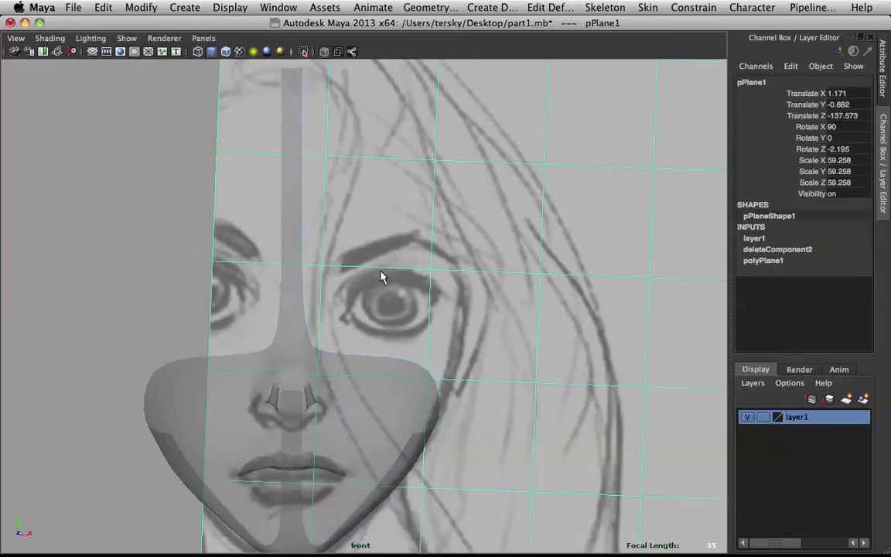
{"action": "left_click", "coordinate": [302, 428]}
{"action": "left_click", "coordinate": [303, 429]}
{"action": "left_click_drag", "start_coordinate": [312, 438], "coordinate": [308, 420]}
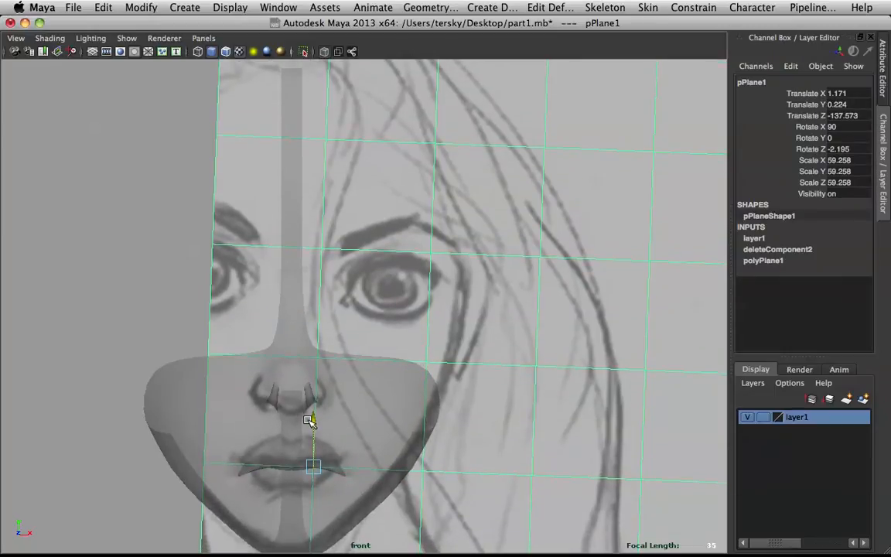
Step: Select the nose-bridge strip face level with the eyebrow and move it slightly up and back along the side reference profile
{"action": "left_click", "coordinate": [300, 218]}
{"action": "right_click_drag", "start_coordinate": [299, 219], "coordinate": [294, 258]}
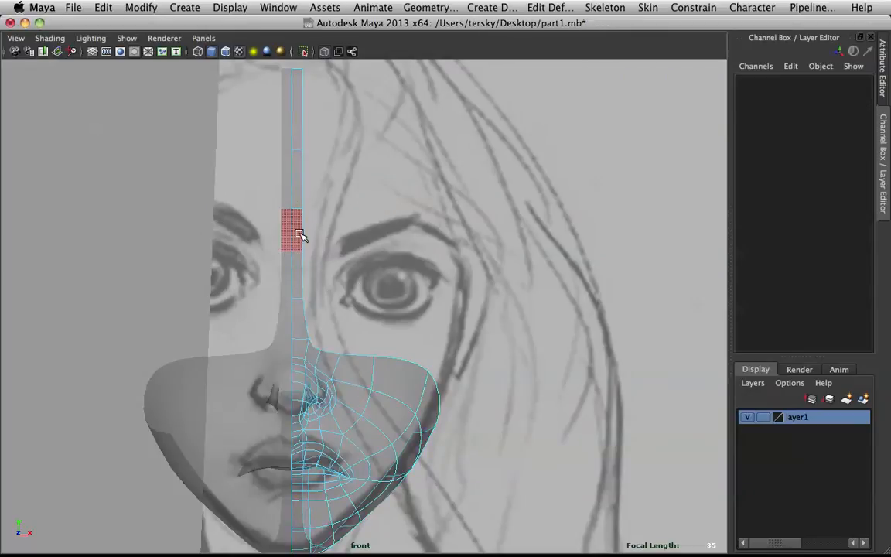
{"action": "left_click", "coordinate": [300, 235]}
{"action": "key", "text": "space"}
{"action": "key", "text": "space"}
{"action": "mouse_move", "coordinate": [416, 245]}
{"action": "left_mouse_down"}
{"action": "mouse_move", "coordinate": [368, 243]}
{"action": "mouse_move", "coordinate": [412, 232]}
{"action": "left_mouse_up"}
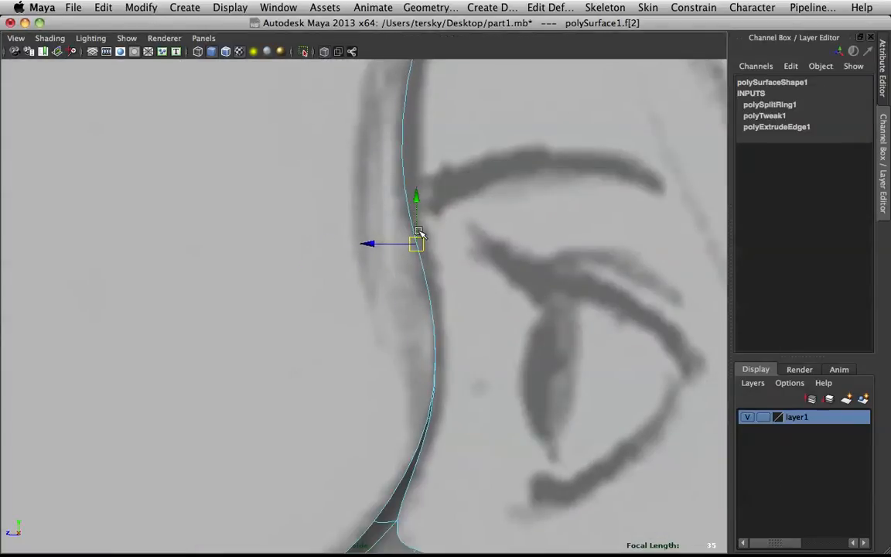
{"action": "mouse_move", "coordinate": [364, 246]}
{"action": "left_mouse_down"}
{"action": "mouse_move", "coordinate": [348, 245]}
{"action": "mouse_move", "coordinate": [373, 244]}
{"action": "left_mouse_up"}
Step: Check the alignment of the front reference plane with the whole face mesh in the front view
{"action": "key", "text": "space"}
{"action": "key", "text": "space"}
{"action": "left_click", "coordinate": [377, 223]}
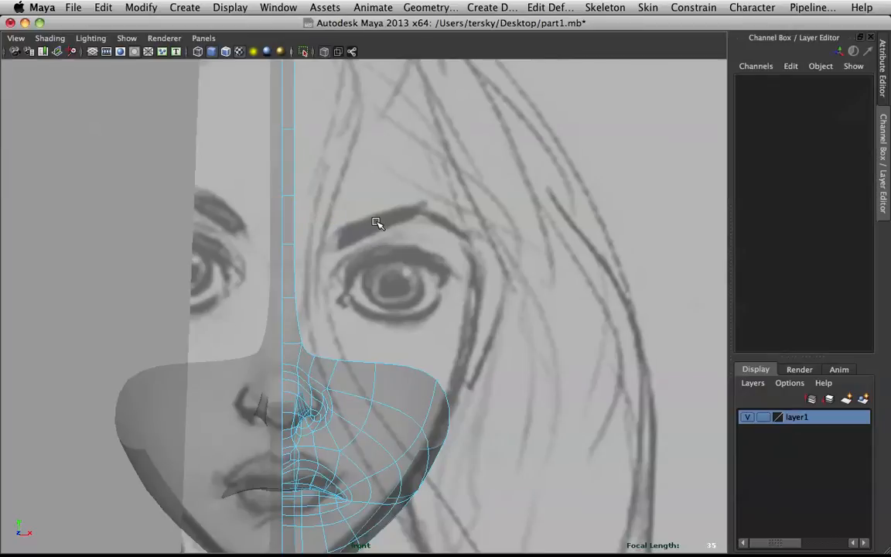
{"action": "key", "text": "F8"}
{"action": "left_click", "coordinate": [377, 223]}
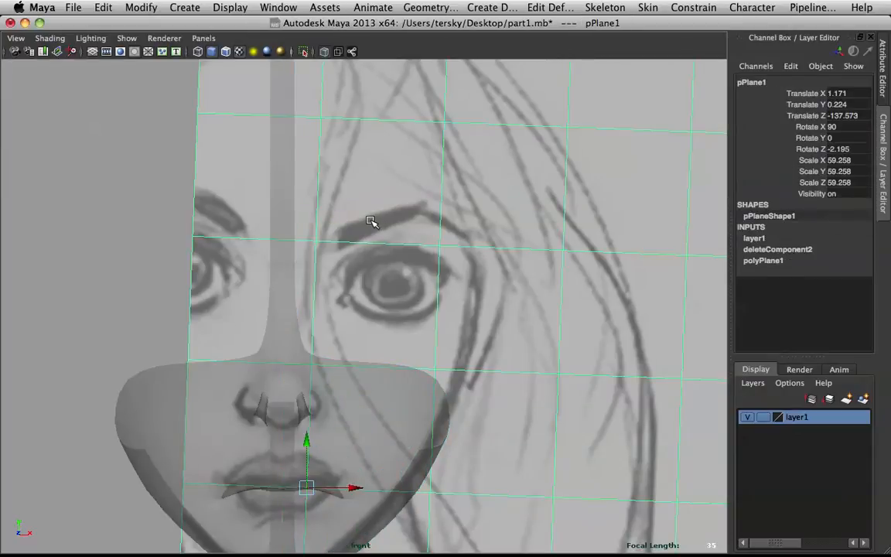
{"action": "left_click", "coordinate": [42, 151]}
{"action": "scroll", "coordinate": [329, 190], "scroll_direction": "down", "scroll_amount": 5}
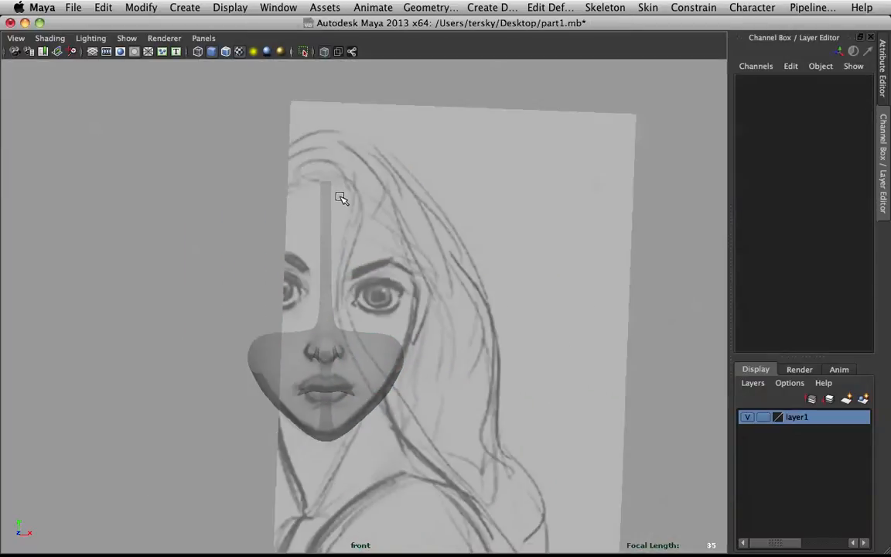
{"action": "scroll", "coordinate": [341, 196], "scroll_direction": "up", "scroll_amount": 5}
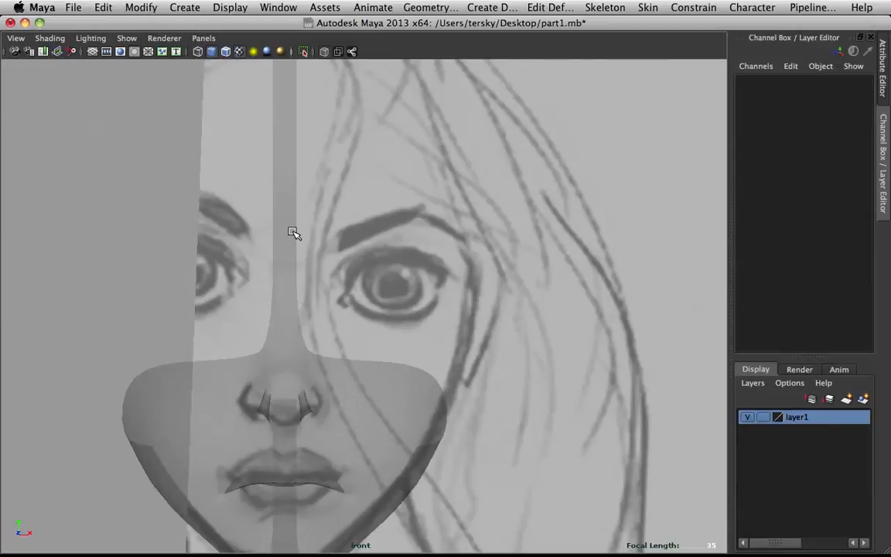
Step: Extrude the nose-bridge strip's outer edge just above the eyebrow sideways, to about over the inner part of the eye
{"action": "left_click", "coordinate": [292, 232]}
{"action": "right_click_drag", "start_coordinate": [295, 207], "coordinate": [299, 167]}
{"action": "left_click", "coordinate": [297, 164]}
{"action": "right_click_drag", "start_coordinate": [296, 131], "coordinate": [298, 185], "text": "shift"}
{"action": "left_click_drag", "start_coordinate": [301, 176], "coordinate": [370, 178]}
Step: Move the extruded brow edge back and slightly up in the side view to curve it around the forehead
{"action": "key", "text": "space"}
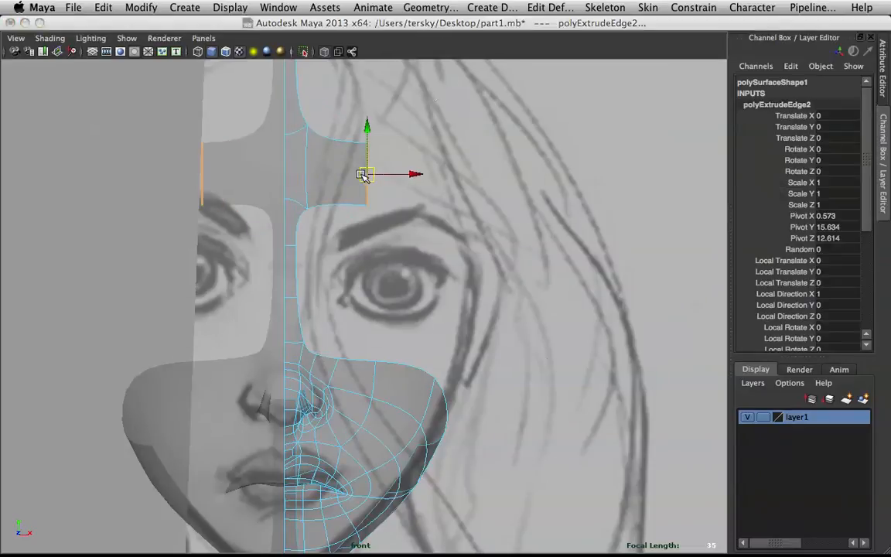
{"action": "key", "text": "space"}
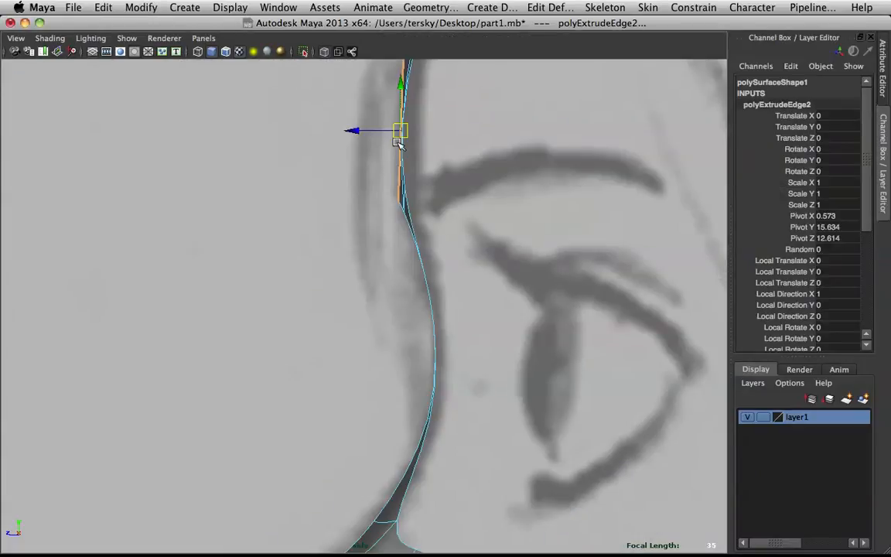
{"action": "left_click", "coordinate": [420, 133]}
{"action": "key", "text": "super+z"}
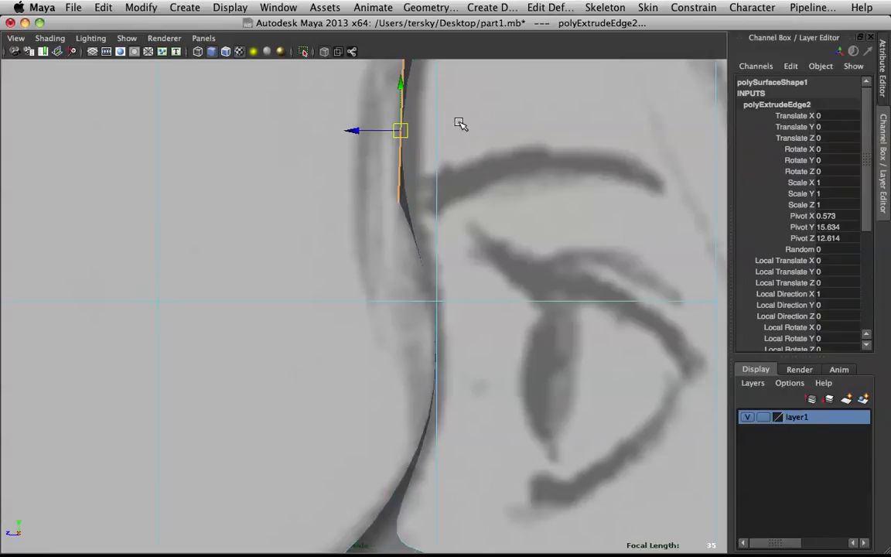
{"action": "left_click_drag", "start_coordinate": [400, 131], "coordinate": [456, 113]}
Step: Move the extruded brow edge further outward to above the pupil in the front view, comparing it with the side reference
{"action": "key", "text": "space"}
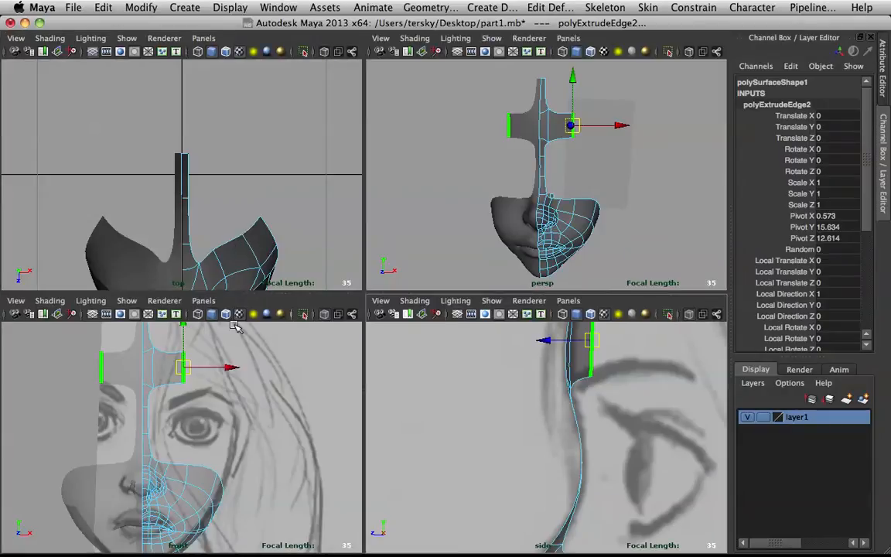
{"action": "key", "text": "space"}
{"action": "key", "text": "q"}
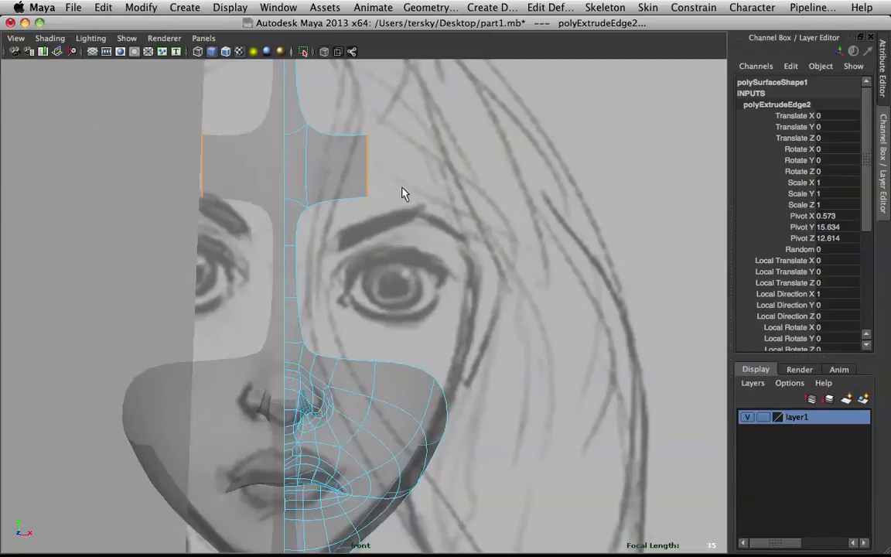
{"action": "key", "text": "w"}
{"action": "left_click_drag", "start_coordinate": [368, 164], "coordinate": [400, 165]}
{"action": "key", "text": "space"}
{"action": "key", "text": "space"}
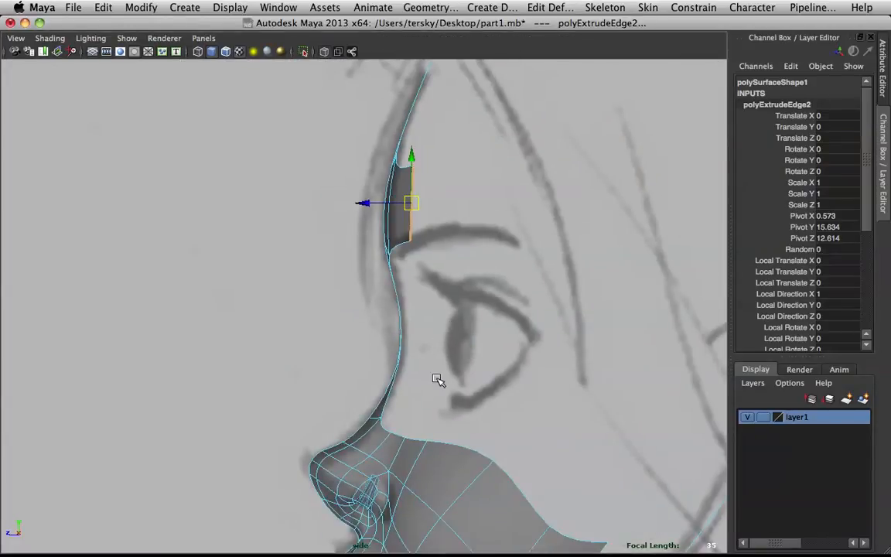
{"action": "key", "text": "space"}
{"action": "key", "text": "space"}
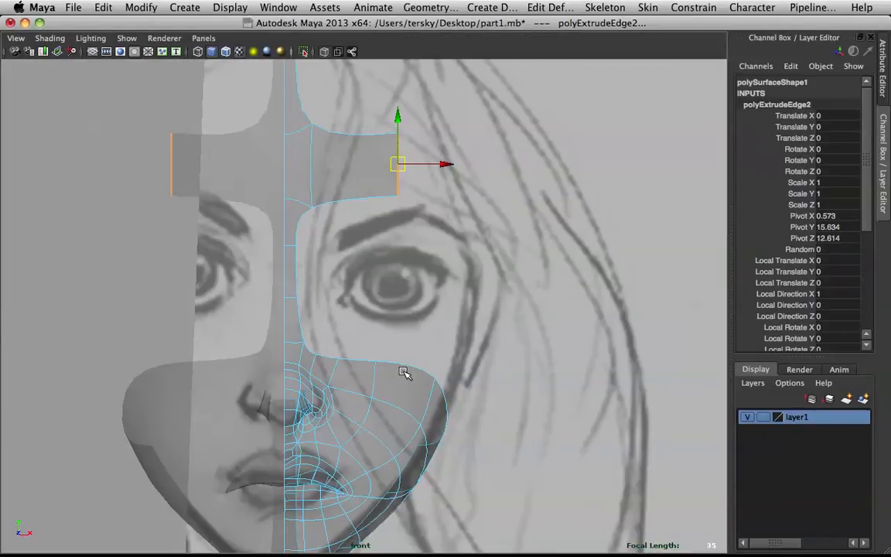
{"action": "left_click_drag", "start_coordinate": [398, 160], "coordinate": [393, 163]}
{"action": "key", "text": "space"}
{"action": "key", "text": "space"}
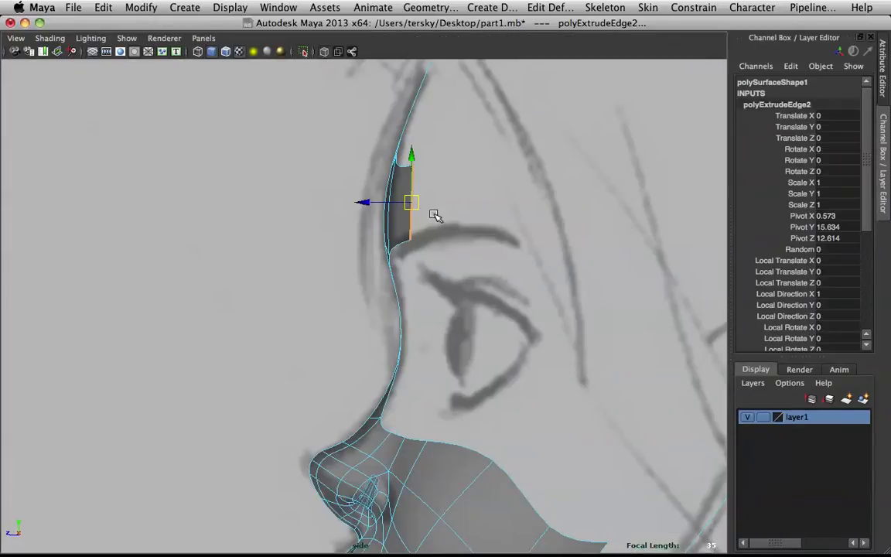
Step: Make layer1 selectable again and raise the front reference plane pPlane1 to a Translate Y of 0.98
{"action": "key", "text": "space"}
{"action": "key", "text": "space"}
{"action": "key", "text": "space"}
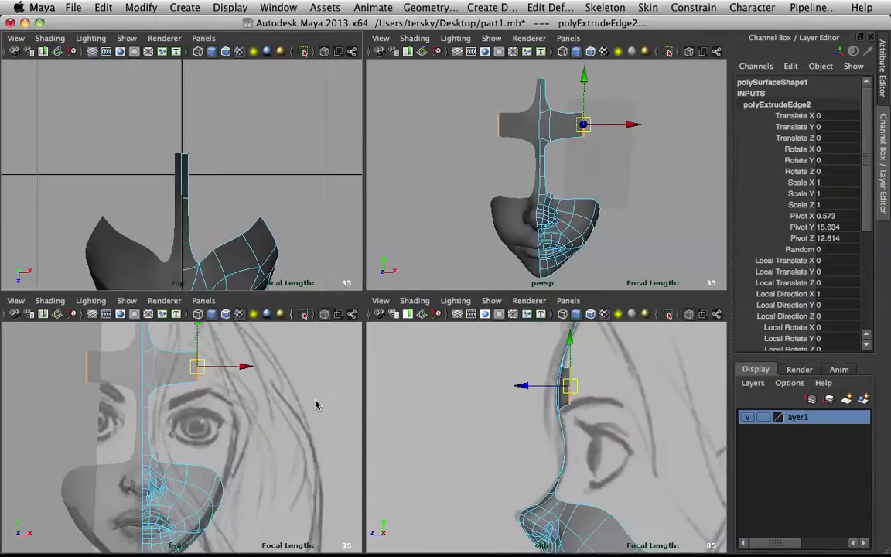
{"action": "key", "text": "space"}
{"action": "left_click", "coordinate": [764, 417]}
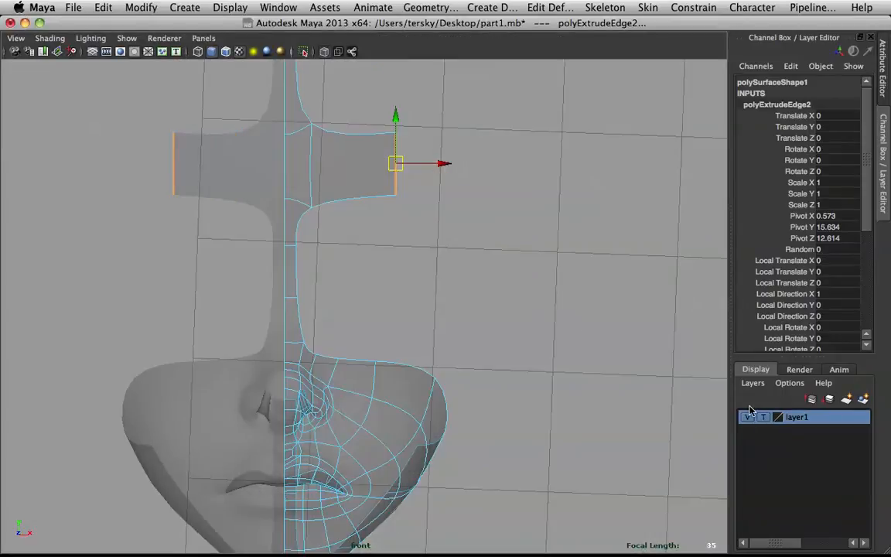
{"action": "left_click", "coordinate": [545, 318]}
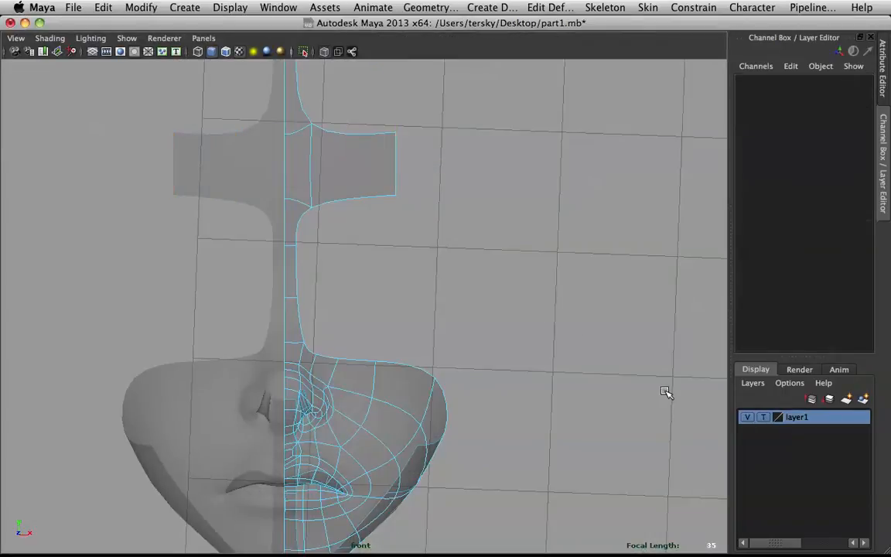
{"action": "left_click", "coordinate": [765, 419]}
{"action": "left_click", "coordinate": [488, 280]}
{"action": "right_click_drag", "start_coordinate": [477, 273], "coordinate": [508, 249]}
{"action": "left_click", "coordinate": [471, 272]}
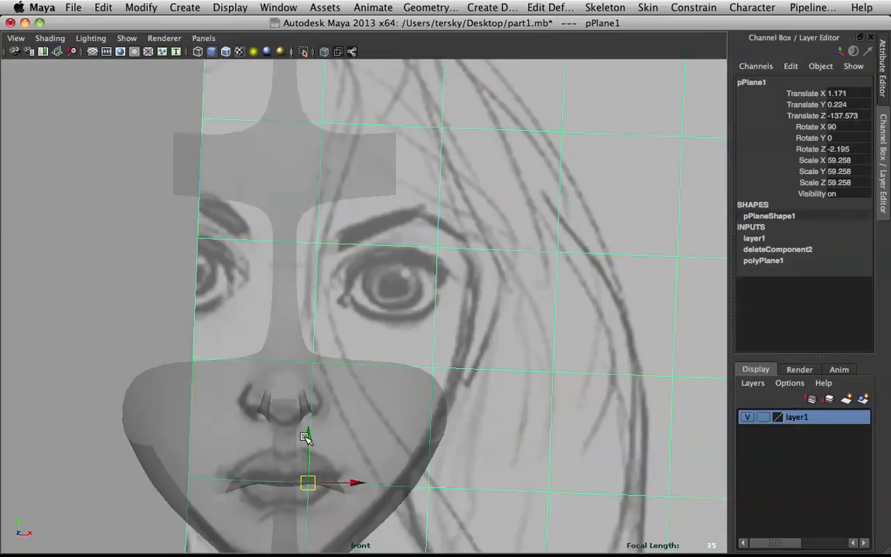
{"action": "left_click_drag", "start_coordinate": [306, 433], "coordinate": [306, 422]}
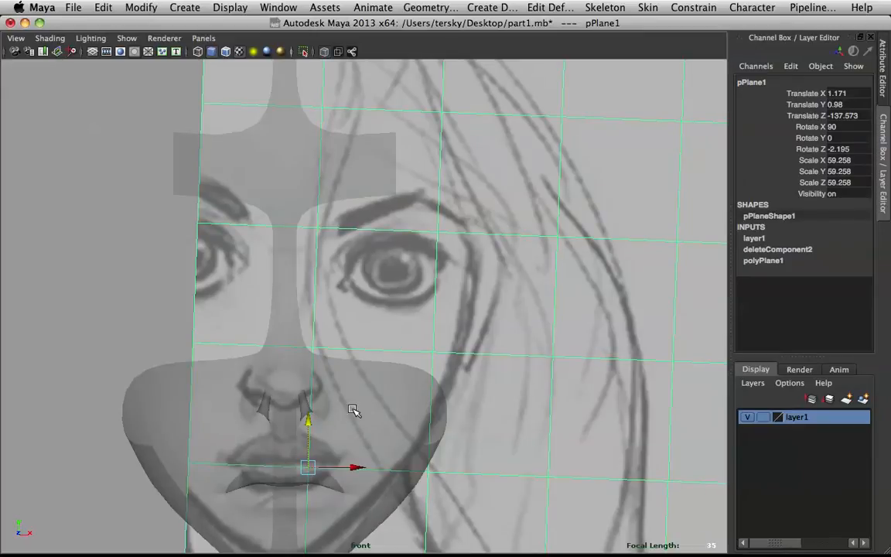
{"action": "left_click_drag", "start_coordinate": [358, 467], "coordinate": [358, 467]}
Step: Extrude the brow strip's outer edge outward past the eyebrow in the front view and back toward the temple in the side view
{"action": "left_click", "coordinate": [370, 146]}
{"action": "right_click_drag", "start_coordinate": [370, 146], "coordinate": [410, 178]}
{"action": "left_click", "coordinate": [394, 153]}
{"action": "left_click_drag", "start_coordinate": [396, 167], "coordinate": [468, 195]}
{"action": "key", "text": "space"}
{"action": "key", "text": "space"}
{"action": "left_click_drag", "start_coordinate": [499, 213], "coordinate": [529, 206]}
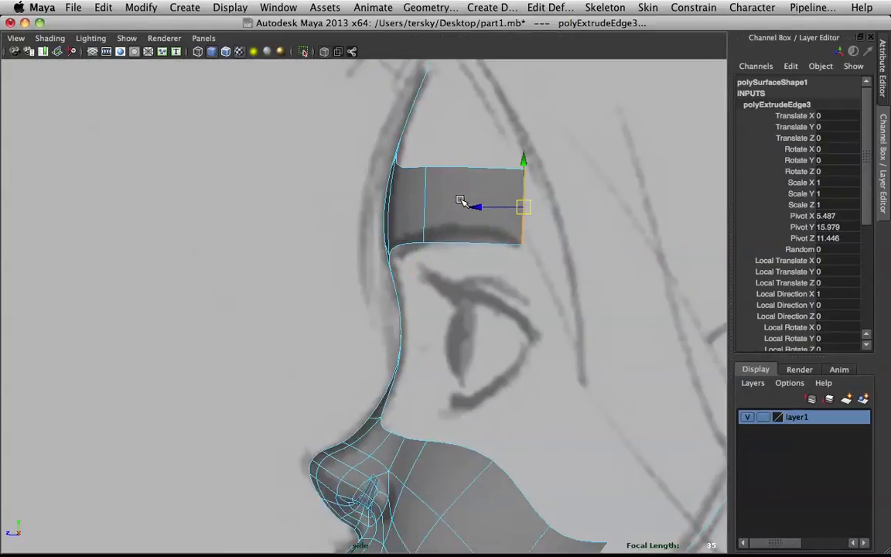
Step: Turn off the smooth preview and reposition the brow strip's vertices in the side view, pulling the upper outer corner back and slightly down
{"action": "key", "text": "1"}
{"action": "right_click_drag", "start_coordinate": [455, 200], "coordinate": [398, 201]}
{"action": "mouse_move", "coordinate": [428, 244]}
{"action": "left_mouse_down"}
{"action": "mouse_move", "coordinate": [400, 264]}
{"action": "mouse_move", "coordinate": [414, 233]}
{"action": "left_mouse_up"}
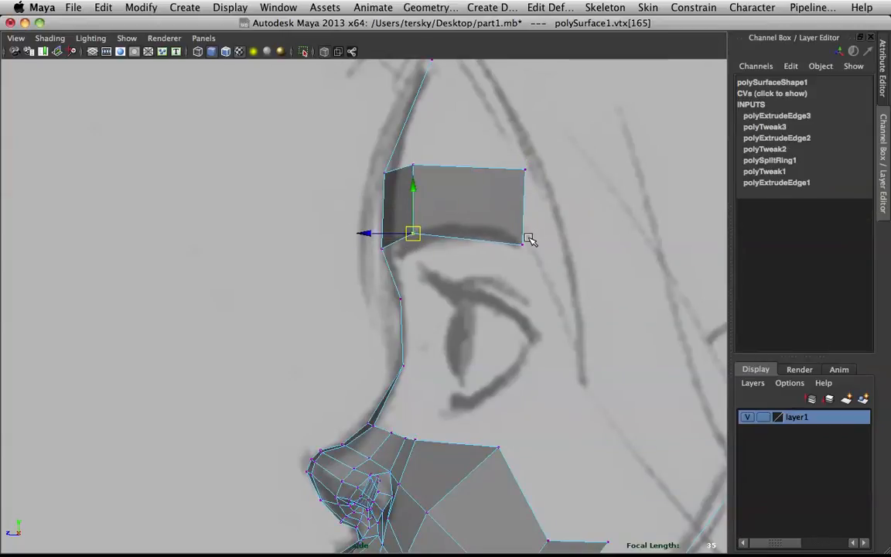
{"action": "left_click", "coordinate": [521, 243]}
{"action": "left_click", "coordinate": [413, 166]}
{"action": "left_click_drag", "start_coordinate": [413, 166], "coordinate": [417, 166]}
{"action": "left_click_drag", "start_coordinate": [555, 155], "coordinate": [482, 200]}
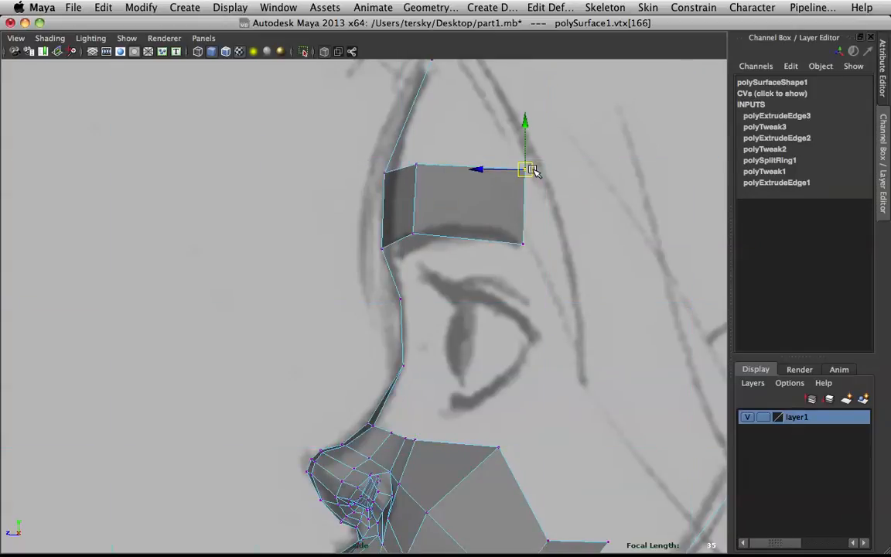
{"action": "left_click_drag", "start_coordinate": [526, 171], "coordinate": [562, 178]}
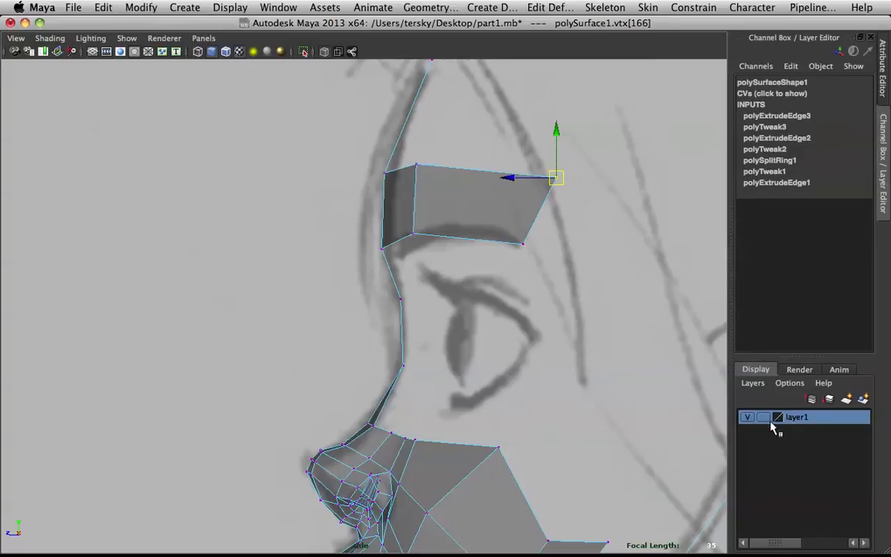
Step: Set layer1 to reference, inspect the brow strip's curvature in perspective, and select the half-face mesh polySurface1 with smooth preview off
{"action": "key", "text": "space"}
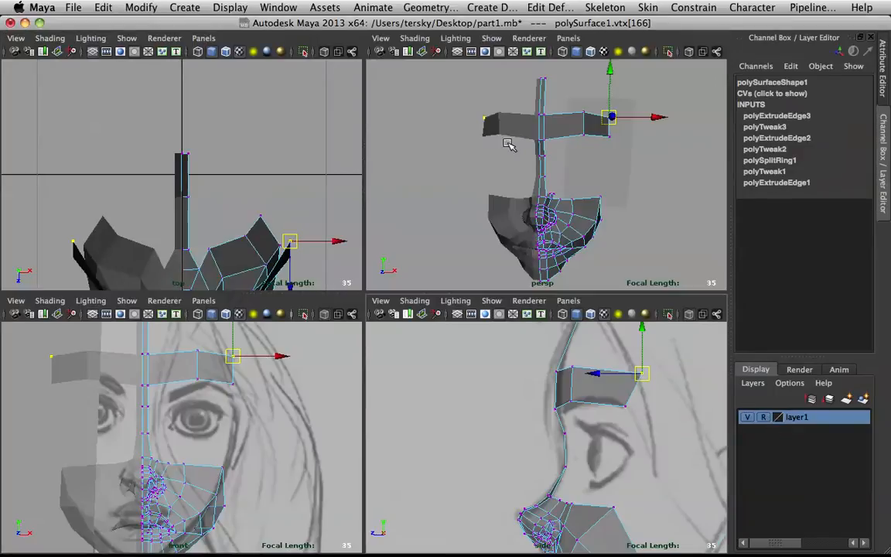
{"action": "key", "text": "space"}
{"action": "left_click_drag", "start_coordinate": [504, 153], "coordinate": [529, 191], "text": "alt"}
{"action": "left_click", "coordinate": [667, 174]}
{"action": "left_click_drag", "start_coordinate": [667, 174], "coordinate": [507, 229], "text": "alt"}
{"action": "right_click_drag", "start_coordinate": [402, 213], "coordinate": [454, 195]}
{"action": "scroll", "coordinate": [396, 217], "scroll_direction": "down", "scroll_amount": 4}
{"action": "mouse_move", "coordinate": [397, 217]}
{"action": "left_mouse_down", "text": "alt"}
{"action": "mouse_move", "coordinate": [205, 226]}
{"action": "mouse_move", "coordinate": [487, 224]}
{"action": "mouse_move", "coordinate": [391, 227]}
{"action": "left_mouse_up", "text": "alt"}
{"action": "scroll", "coordinate": [392, 227], "scroll_direction": "up", "scroll_amount": 3}
{"action": "left_click", "coordinate": [466, 218]}
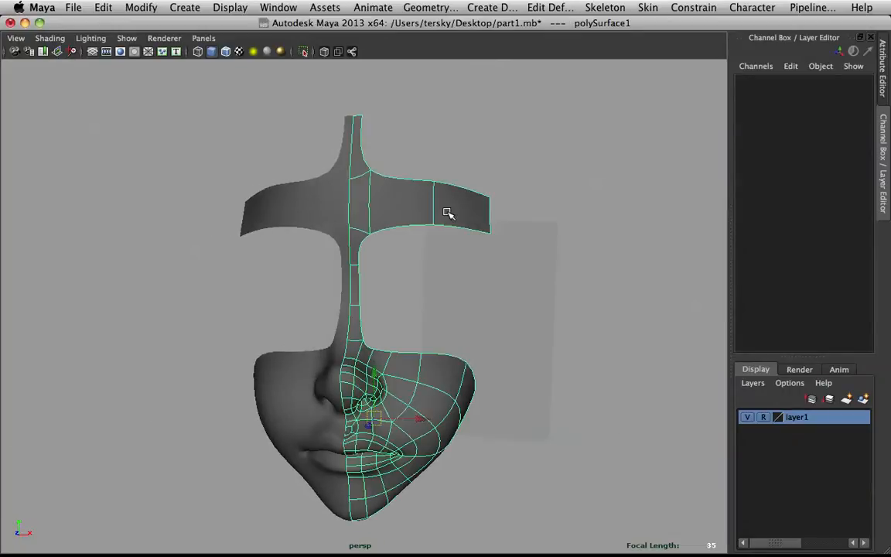
{"action": "key", "text": "1"}
Step: Compare the unsmoothed brow strip with the eyebrow and eye drawing in the front view
{"action": "key", "text": "space"}
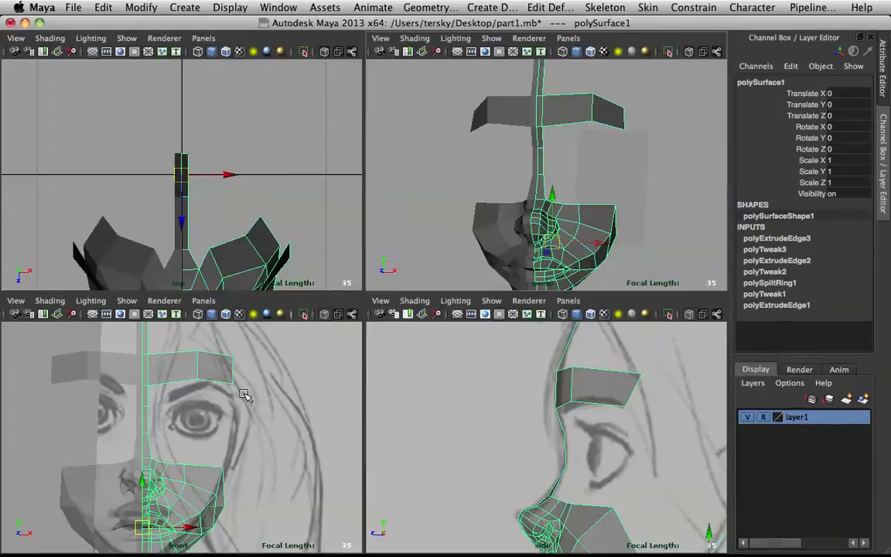
{"action": "key", "text": "space"}
{"action": "scroll", "coordinate": [469, 160], "scroll_direction": "up", "scroll_amount": 2}
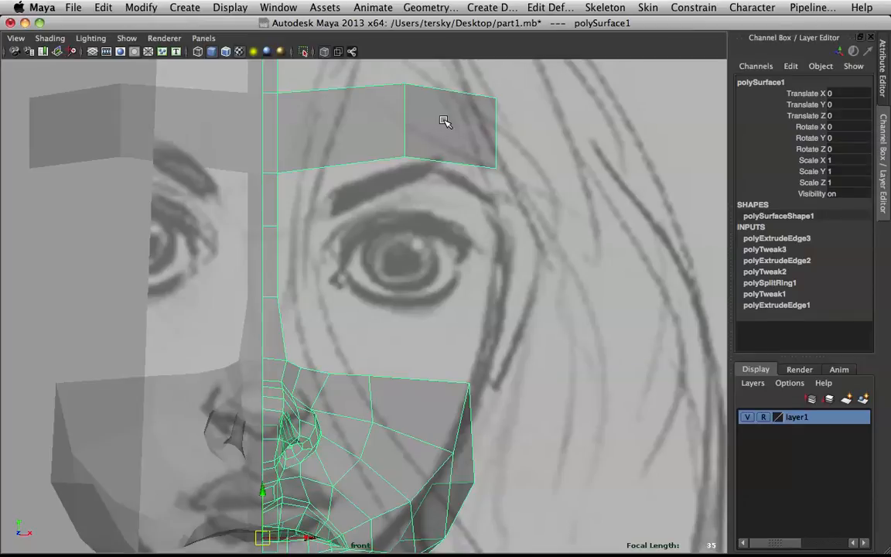
{"action": "scroll", "coordinate": [406, 116], "scroll_direction": "down", "scroll_amount": 1}
{"action": "middle_click_drag", "start_coordinate": [393, 136], "coordinate": [431, 141], "text": "alt"}
{"action": "scroll", "coordinate": [430, 145], "scroll_direction": "up", "scroll_amount": 1}
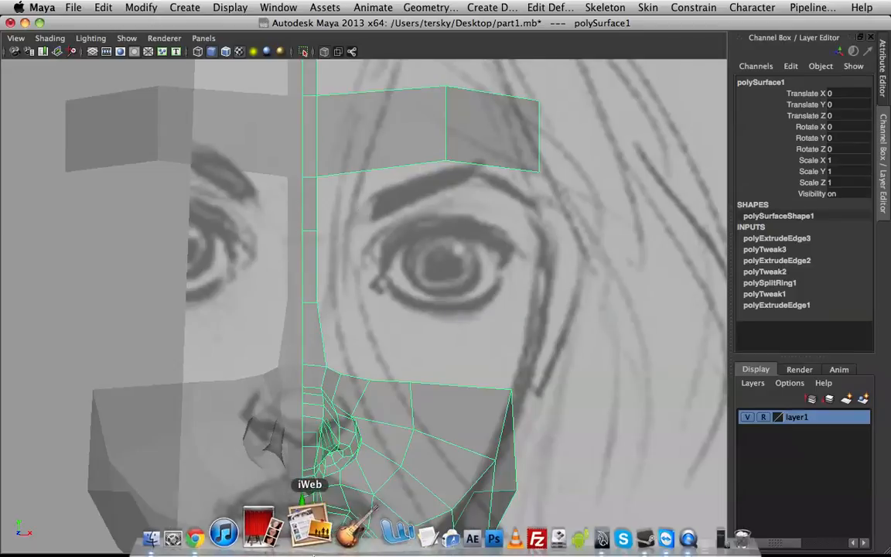
Step: Switch to Chrome, show the nose topology image search and minimize the Outliner covering it
{"action": "left_click", "coordinate": [243, 526]}
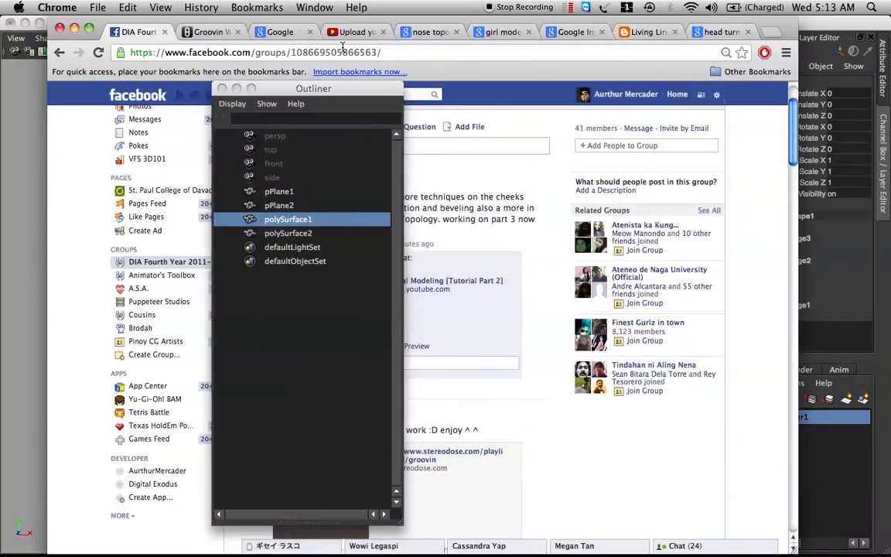
{"action": "left_click", "coordinate": [430, 33]}
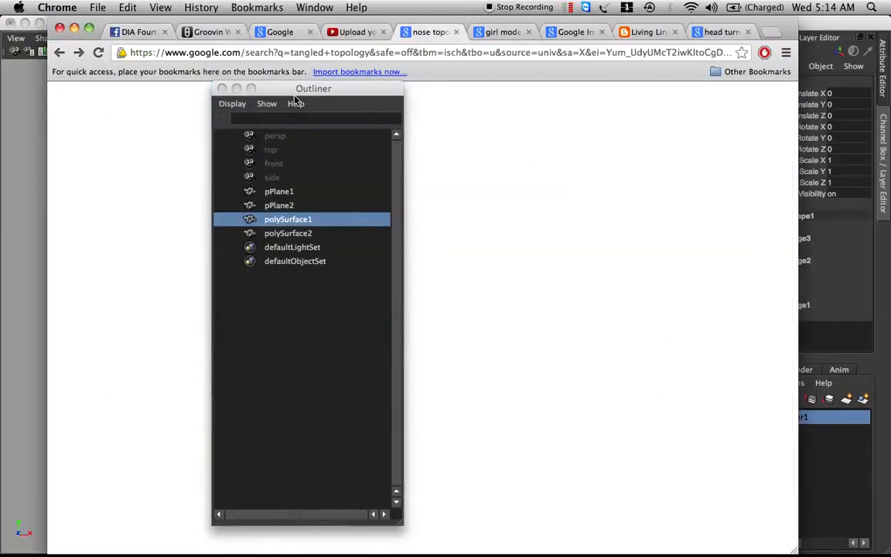
{"action": "left_click", "coordinate": [236, 88]}
{"action": "scroll", "coordinate": [244, 147], "scroll_direction": "up", "scroll_amount": 4}
Step: Search Google Images for "eye topology" and open the result showing the colour-coded head wireframe
{"action": "left_click", "coordinate": [223, 133]}
{"action": "key", "text": "super+a"}
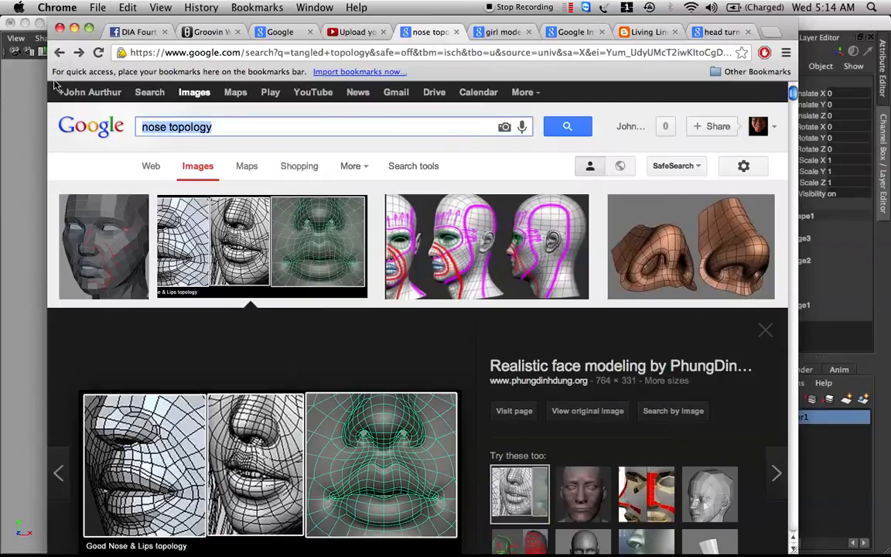
{"action": "type", "text": "eye topo"}
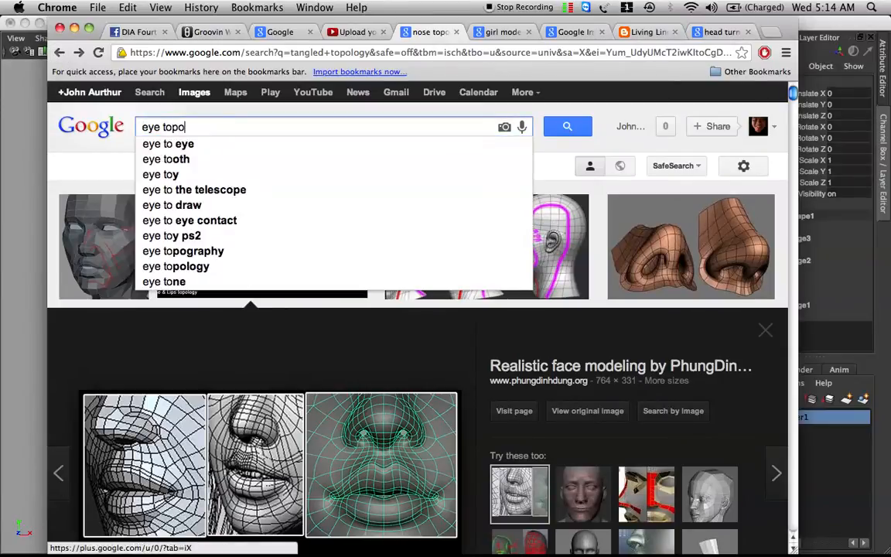
{"action": "type", "text": "loguy"}
{"action": "key", "text": "BackSpace"}
{"action": "key", "text": "BackSpace"}
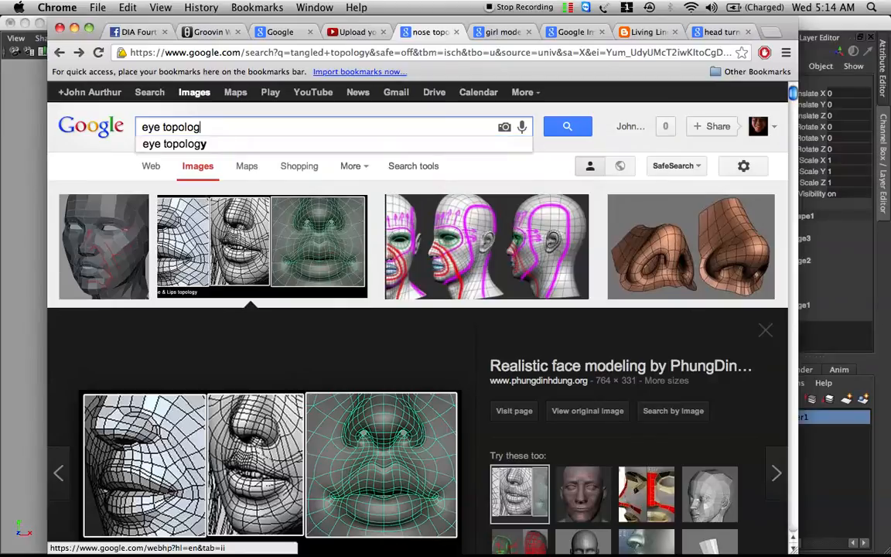
{"action": "key", "text": "Return"}
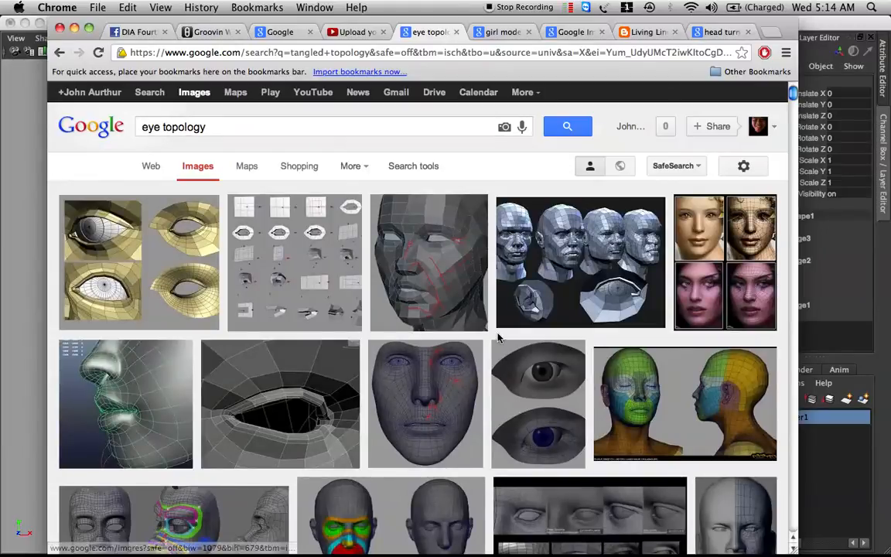
{"action": "left_click", "coordinate": [642, 378]}
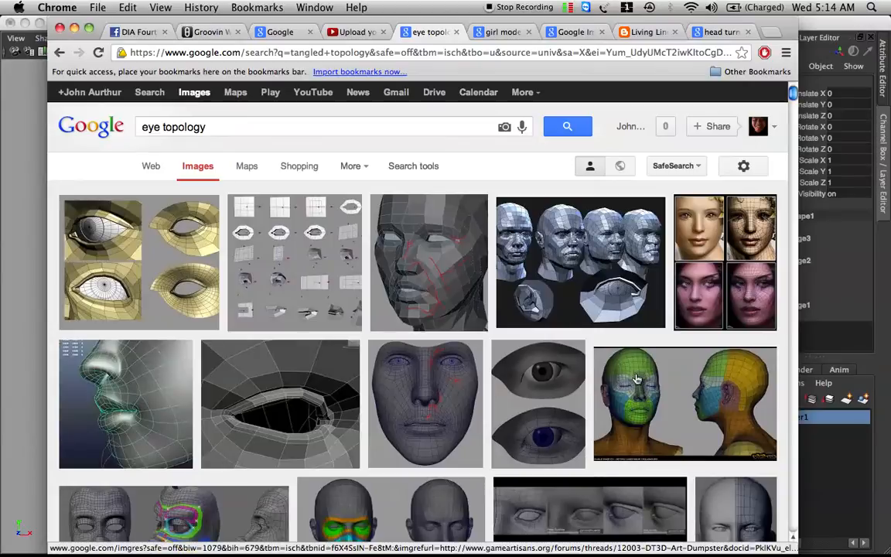
Step: Examine the colour-coded head wireframe at full size, open the "Proper facial topology basics?" result and return to Maya
{"action": "left_click", "coordinate": [617, 299]}
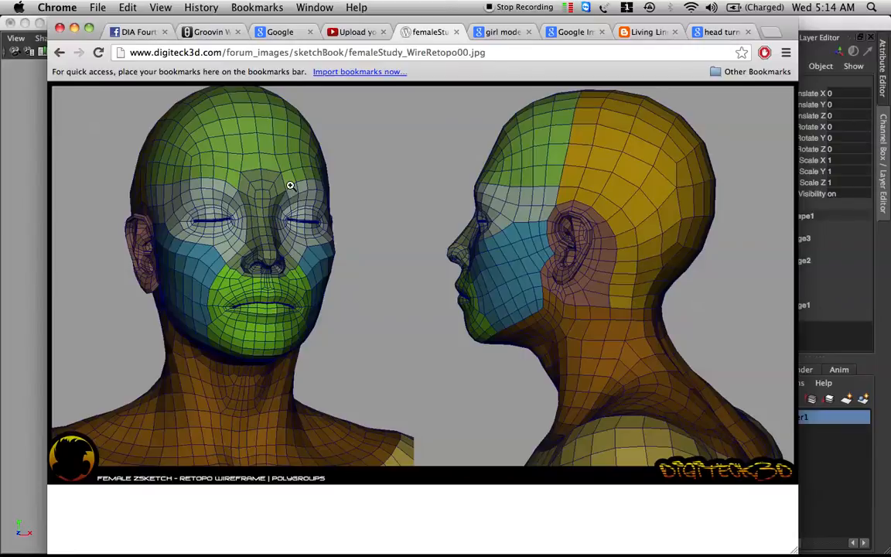
{"action": "left_click", "coordinate": [61, 53]}
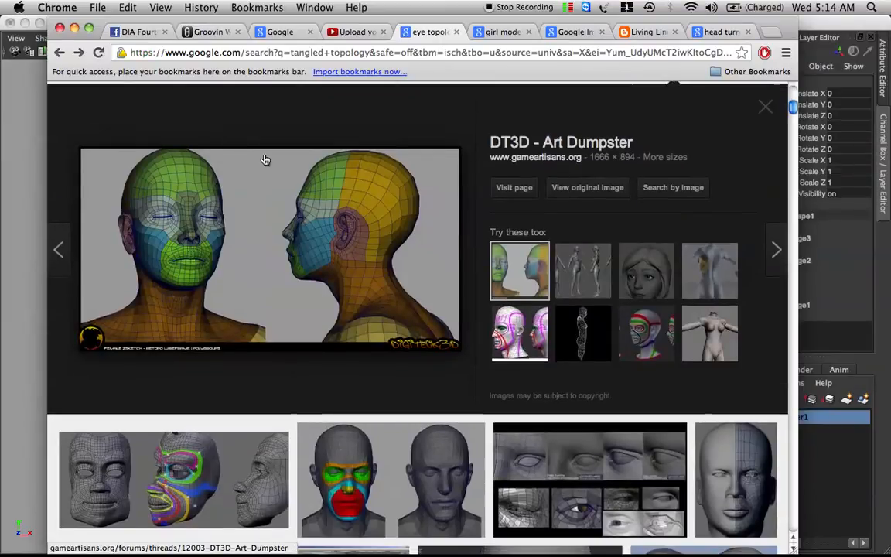
{"action": "scroll", "coordinate": [355, 135], "scroll_direction": "down", "scroll_amount": 3}
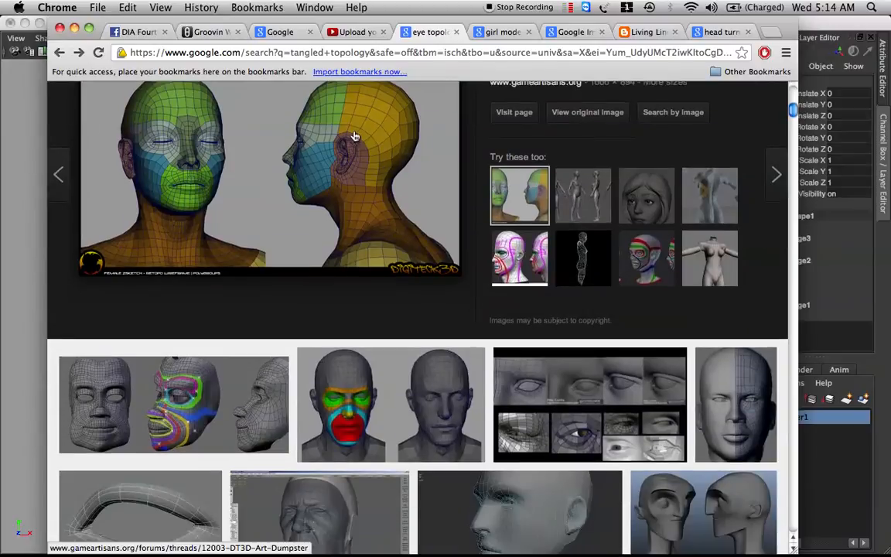
{"action": "scroll", "coordinate": [444, 178], "scroll_direction": "down", "scroll_amount": 8}
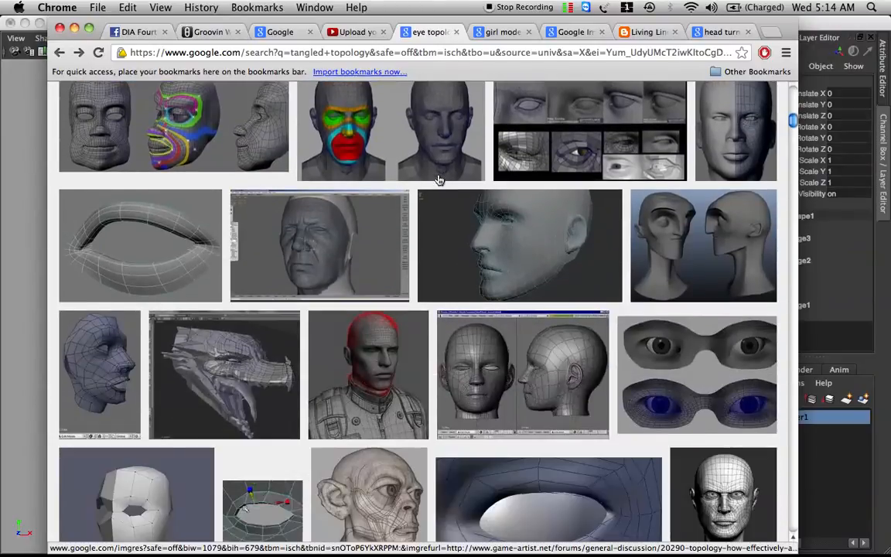
{"action": "left_click", "coordinate": [354, 243]}
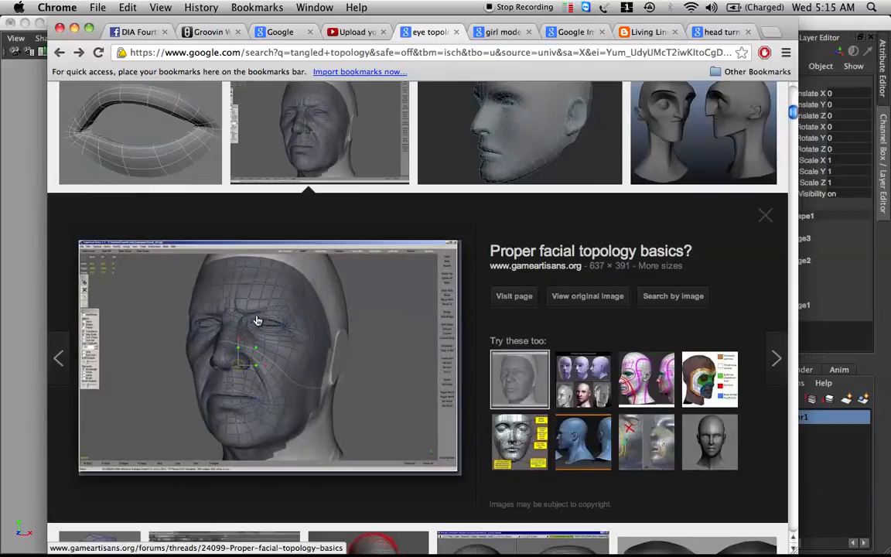
{"action": "left_click", "coordinate": [74, 28]}
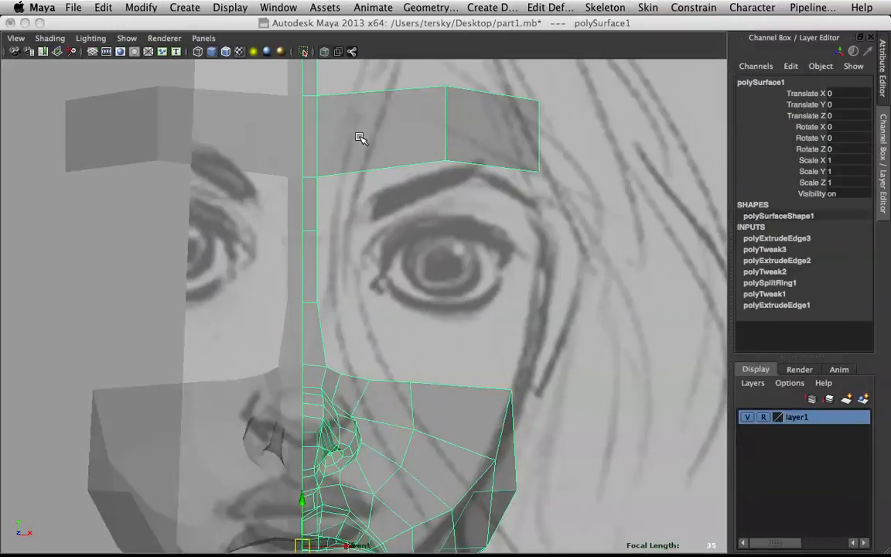
Step: Insert a vertical edge loop in the brow strip between the nose bridge and the brow's middle edge
{"action": "right_click", "coordinate": [397, 127]}
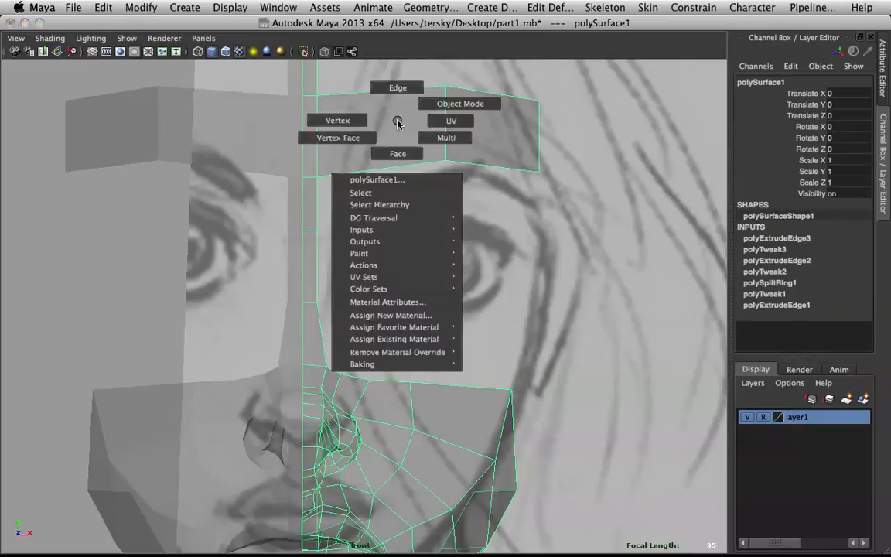
{"action": "right_click", "coordinate": [390, 124], "text": "shift"}
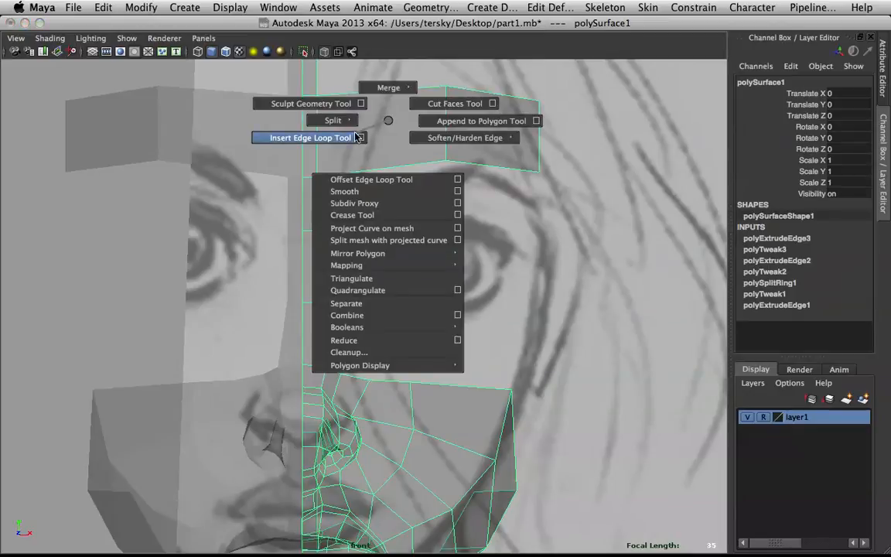
{"action": "left_click", "coordinate": [324, 138]}
{"action": "left_click", "coordinate": [358, 172]}
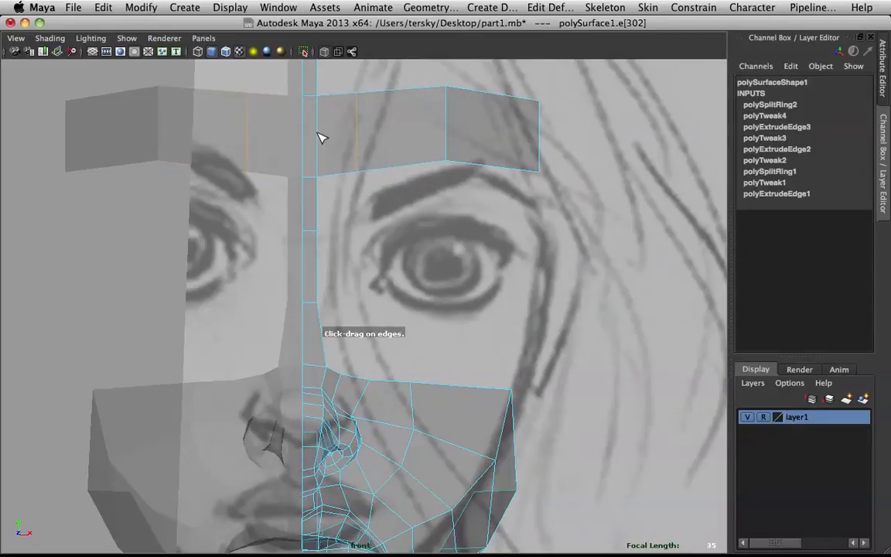
Step: Try deleting the brow strip face beside the nose bridge and undo the deletion
{"action": "right_click_drag", "start_coordinate": [325, 109], "coordinate": [318, 144]}
{"action": "left_click", "coordinate": [338, 146]}
{"action": "key", "text": "Delete"}
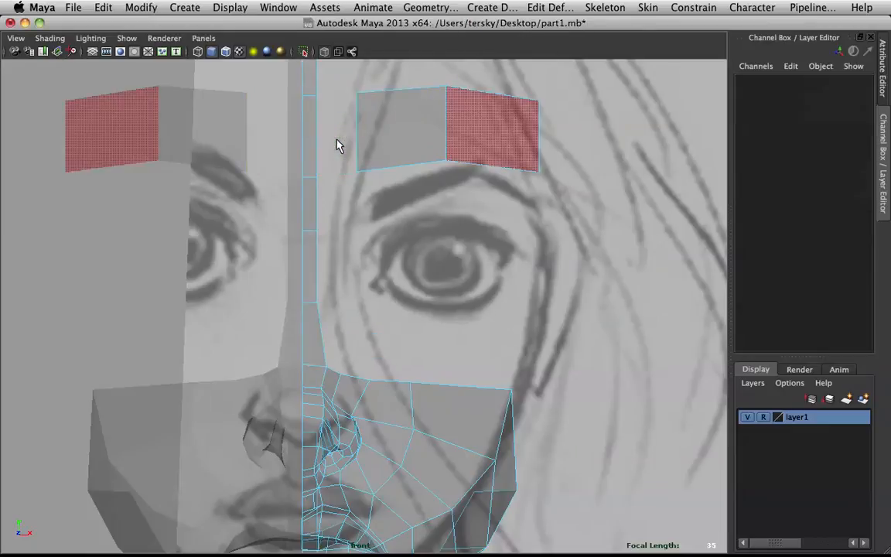
{"action": "right_click", "coordinate": [403, 115]}
{"action": "right_click_drag", "start_coordinate": [402, 116], "coordinate": [473, 102]}
{"action": "left_click", "coordinate": [446, 133]}
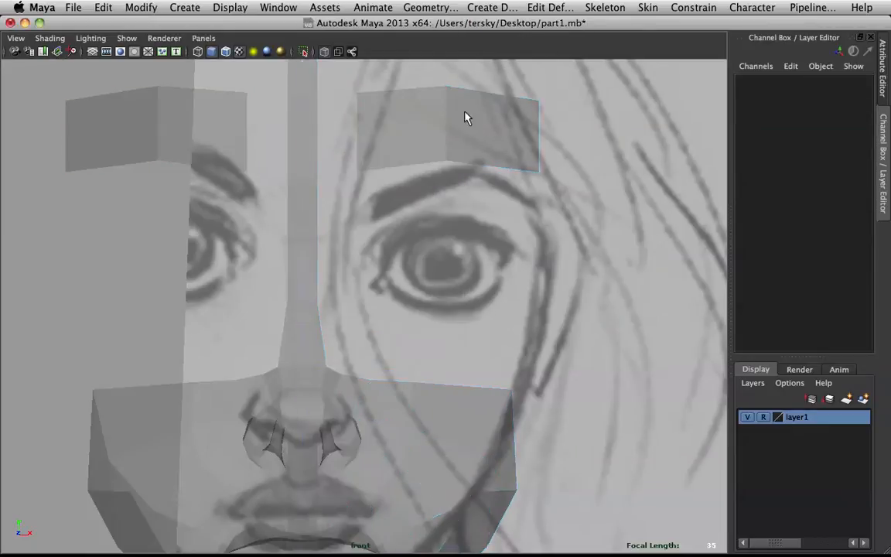
{"action": "key", "text": "z"}
{"action": "key", "text": "z"}
{"action": "key", "text": "z"}
Step: Append a polygon connecting the brow strip's lower inner edge with the side edge of the nose bridge below it
{"action": "right_click_drag", "start_coordinate": [348, 138], "coordinate": [392, 135]}
{"action": "left_click", "coordinate": [392, 145]}
{"action": "right_click_drag", "start_coordinate": [289, 150], "coordinate": [404, 120]}
{"action": "left_click", "coordinate": [370, 145]}
{"action": "left_click", "coordinate": [368, 147]}
{"action": "right_click_drag", "start_coordinate": [364, 147], "coordinate": [388, 130], "text": "shift"}
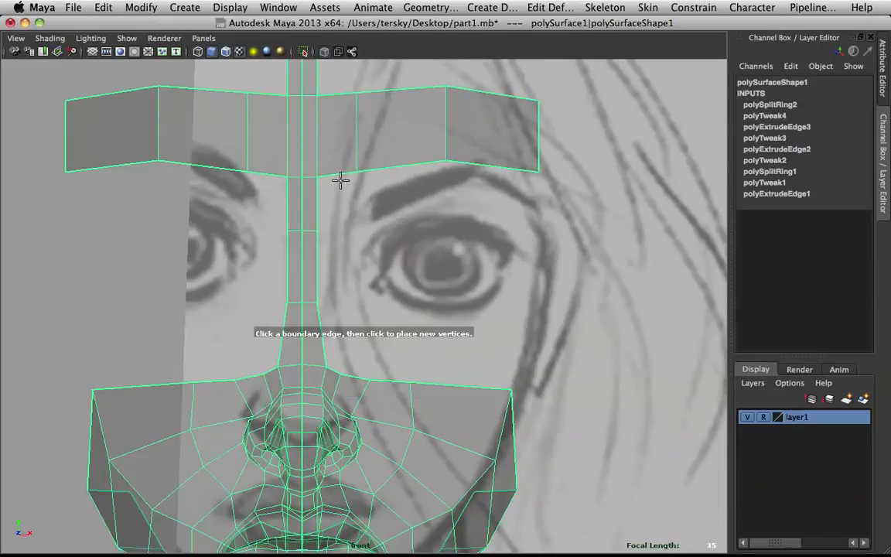
{"action": "left_click", "coordinate": [362, 171]}
{"action": "left_click", "coordinate": [316, 205]}
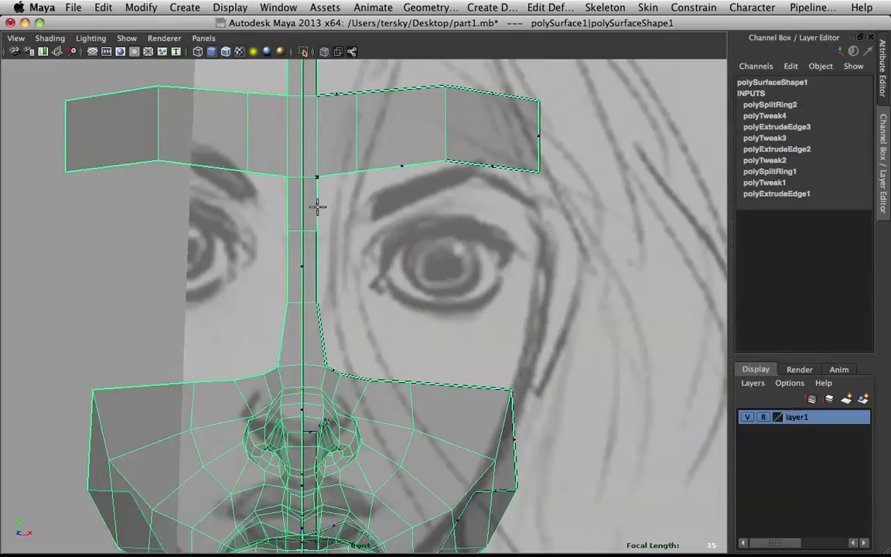
{"action": "key", "text": "Return"}
{"action": "key", "text": "3"}
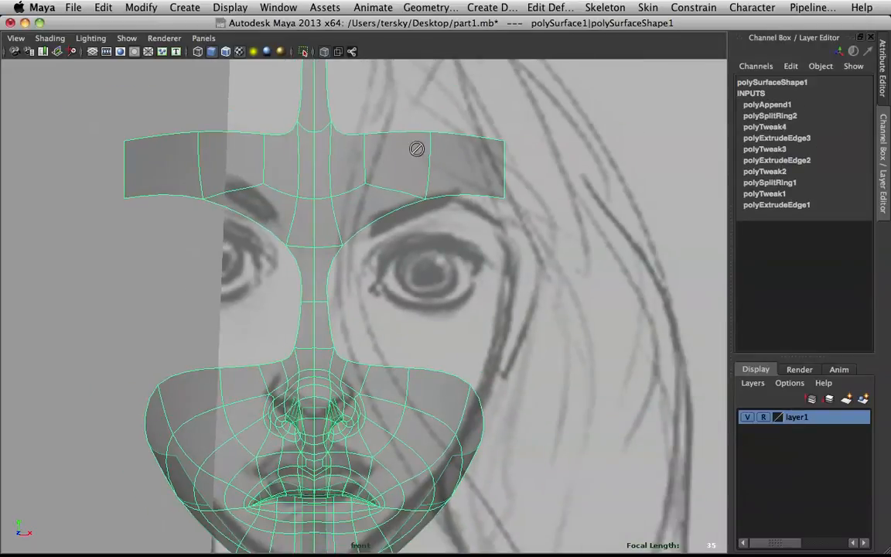
{"action": "key", "text": "1"}
Step: Split the brow strip from its inner lower vertex across the middle edge to the midpoint of the outer edge
{"action": "right_click_drag", "start_coordinate": [352, 143], "coordinate": [223, 144], "text": "shift"}
{"action": "left_click", "coordinate": [357, 169]}
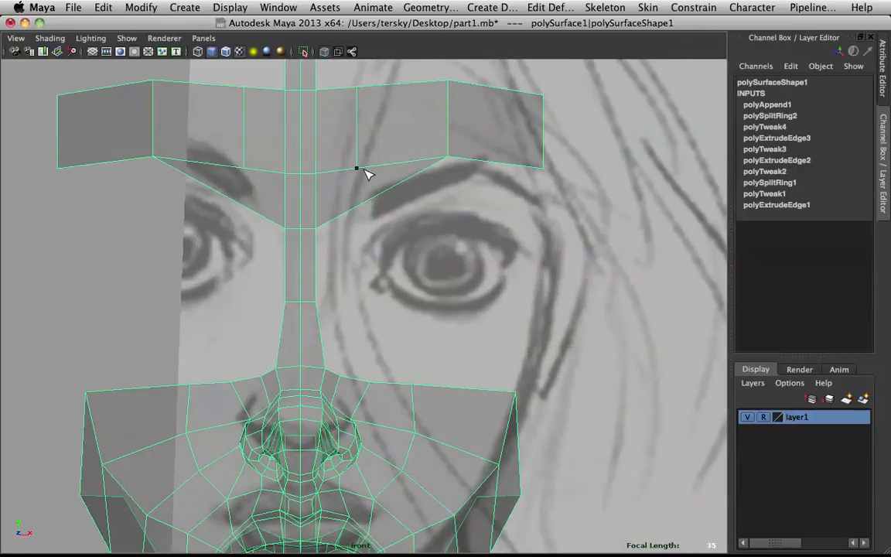
{"action": "left_click", "coordinate": [450, 120]}
{"action": "mouse_move", "coordinate": [545, 140]}
{"action": "left_mouse_down"}
{"action": "mouse_move", "coordinate": [530, 139]}
{"action": "mouse_move", "coordinate": [539, 135]}
{"action": "left_mouse_up"}
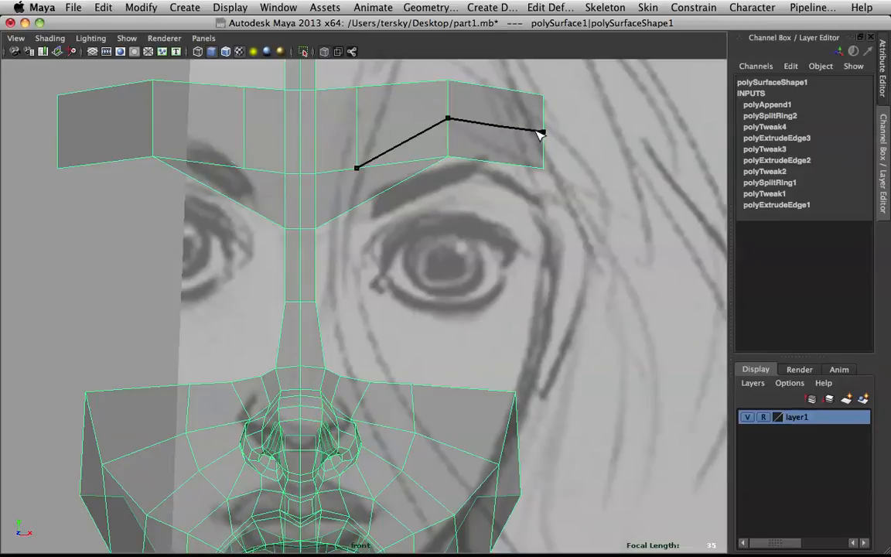
{"action": "key", "text": "Return"}
Step: Split the appended face from the inner brow vertex to the lower diagonal edge and delete the old brow edge above it
{"action": "right_click_drag", "start_coordinate": [370, 160], "coordinate": [190, 155], "text": "shift"}
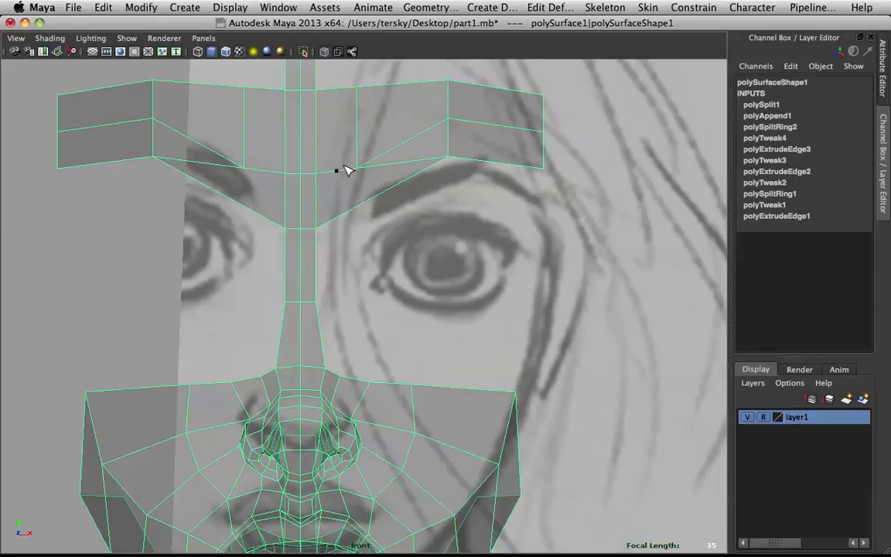
{"action": "left_click", "coordinate": [372, 199]}
{"action": "key", "text": "Return"}
{"action": "right_click_drag", "start_coordinate": [405, 162], "coordinate": [424, 163]}
{"action": "left_click", "coordinate": [399, 162]}
{"action": "key", "text": "3"}
{"action": "key", "text": "1"}
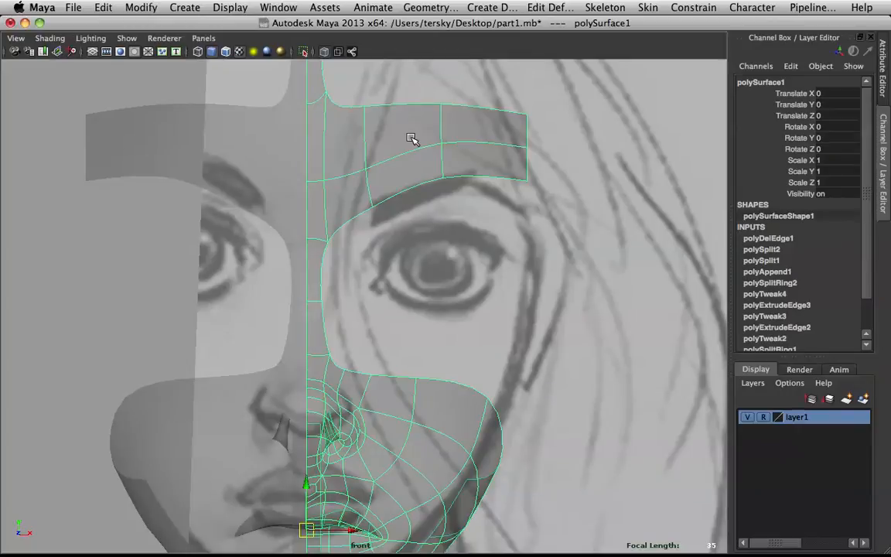
Step: Split the face between brow and nose bridge from the bridge's upper corner to the lower diagonal edge
{"action": "right_click_drag", "start_coordinate": [351, 185], "coordinate": [207, 195], "text": "shift"}
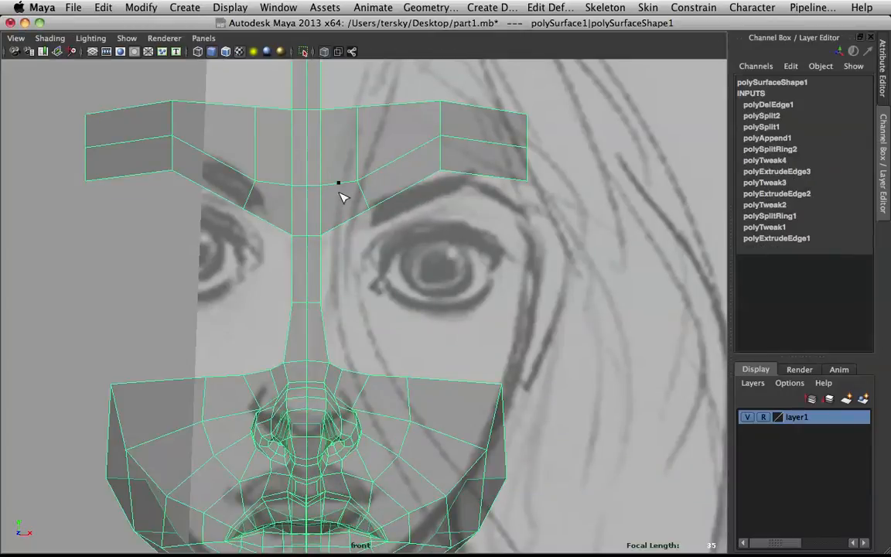
{"action": "left_click_drag", "start_coordinate": [331, 199], "coordinate": [350, 219]}
{"action": "key", "text": "Return"}
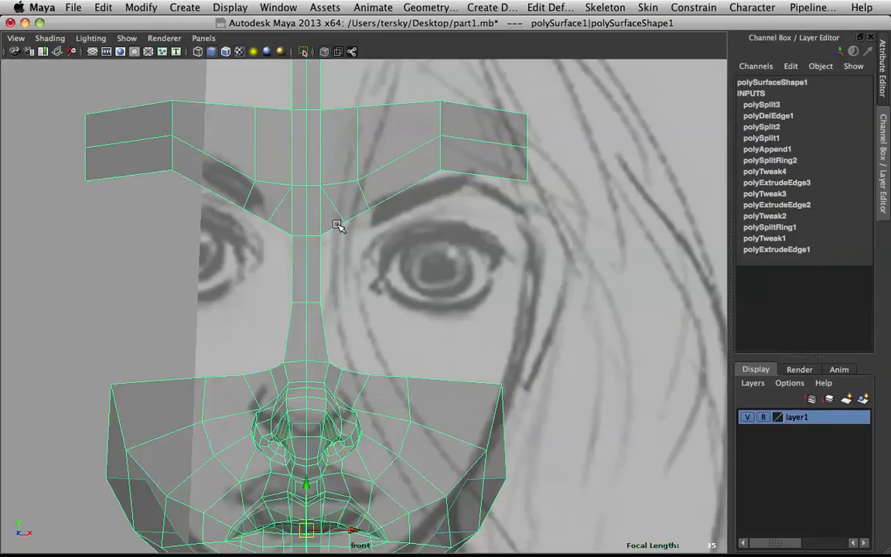
Step: Chamfer the new split's vertex on the diagonal edge and delete the small triangular face between the chamfered points
{"action": "scroll", "coordinate": [330, 220], "scroll_direction": "up", "scroll_amount": 5}
{"action": "right_click", "coordinate": [332, 170]}
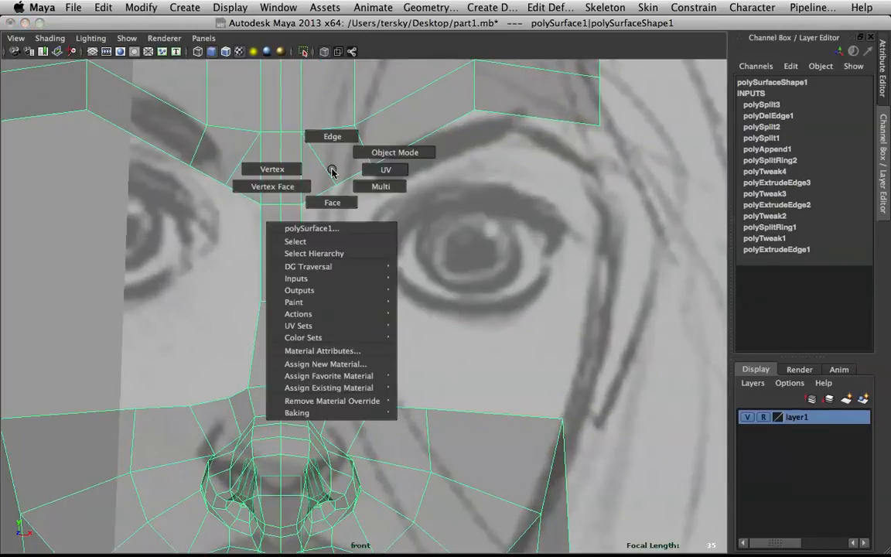
{"action": "right_click_drag", "start_coordinate": [332, 171], "coordinate": [311, 170]}
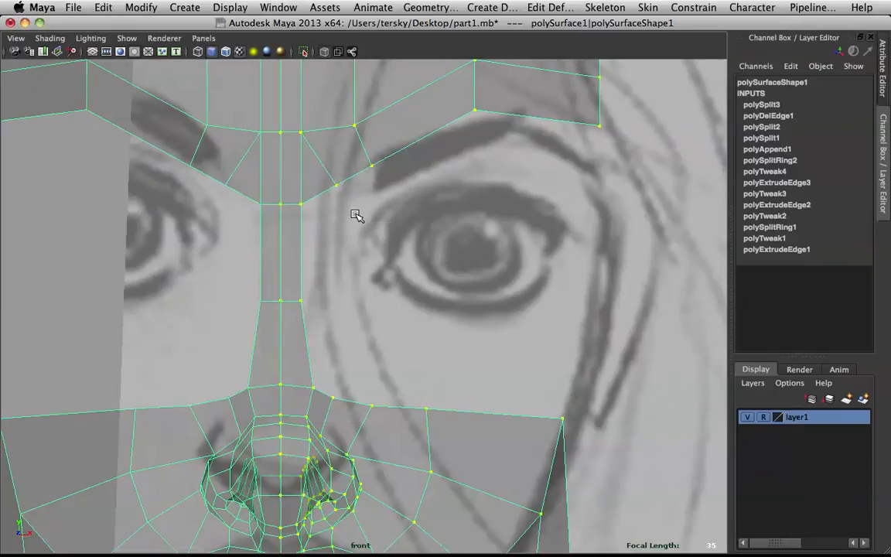
{"action": "left_click", "coordinate": [337, 185]}
{"action": "right_click", "coordinate": [346, 183], "text": "shift"}
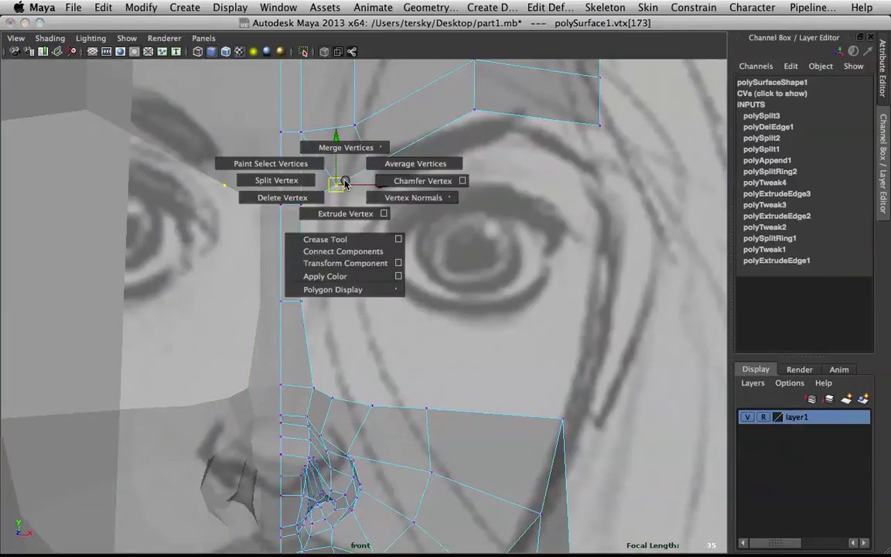
{"action": "right_click_drag", "start_coordinate": [345, 181], "coordinate": [402, 177], "text": "shift"}
{"action": "left_click", "coordinate": [406, 181]}
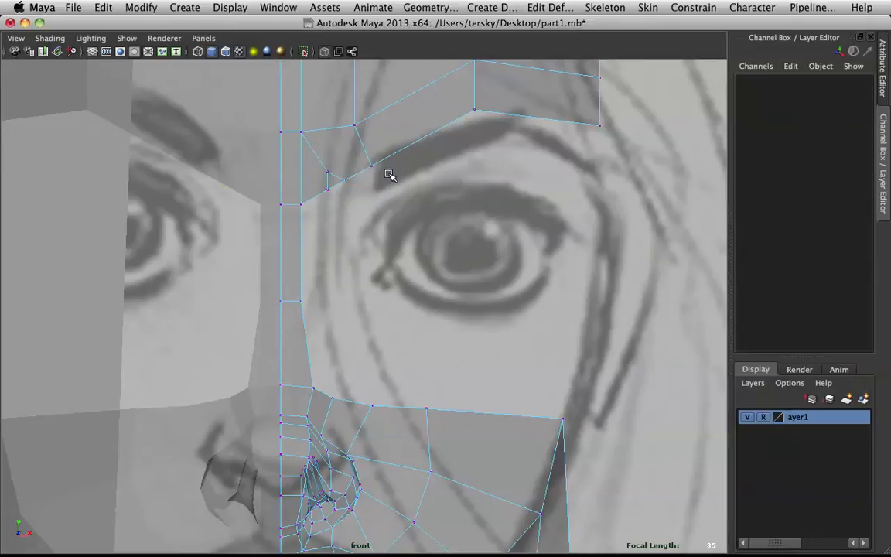
{"action": "scroll", "coordinate": [355, 157], "scroll_direction": "up", "scroll_amount": 5}
{"action": "right_click_drag", "start_coordinate": [359, 148], "coordinate": [342, 175]}
{"action": "left_click", "coordinate": [342, 164]}
{"action": "key", "text": "Delete"}
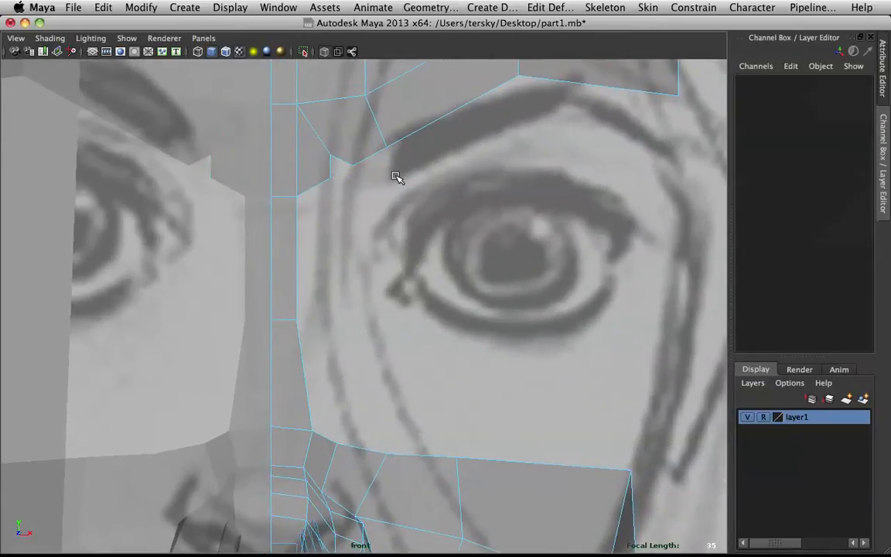
Step: Turn on smooth preview and move the notch's lower vertex down beside the nose bridge
{"action": "right_click_drag", "start_coordinate": [351, 130], "coordinate": [331, 127]}
{"action": "left_click", "coordinate": [366, 182]}
{"action": "key", "text": "3"}
{"action": "scroll", "coordinate": [368, 183], "scroll_direction": "down", "scroll_amount": 3}
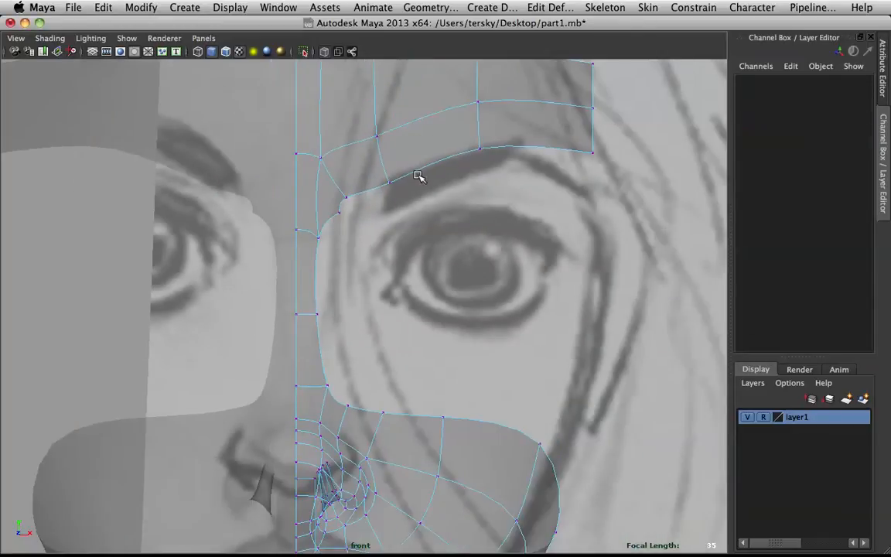
{"action": "left_click", "coordinate": [341, 212]}
{"action": "left_click_drag", "start_coordinate": [340, 213], "coordinate": [341, 242]}
{"action": "key", "text": "q"}
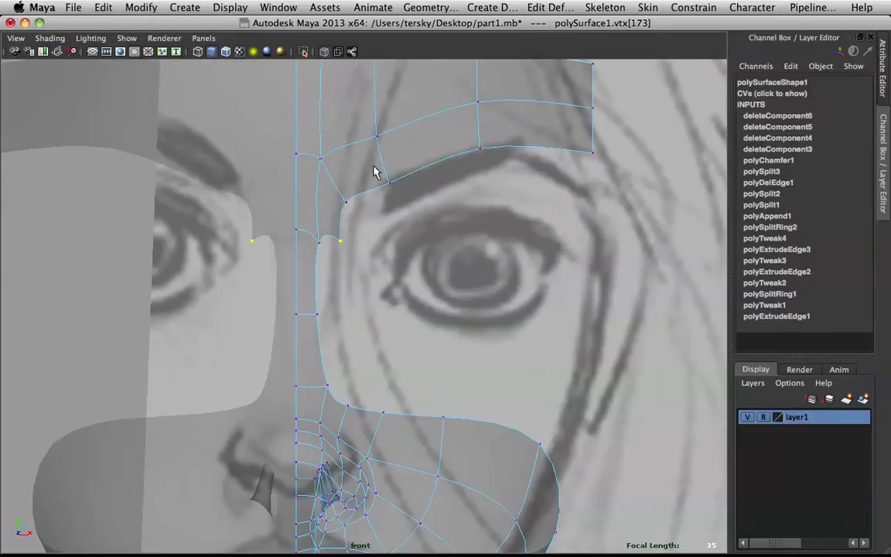
Step: Move the inner vertex on the brow strip's horizontal middle loop upward in the front view
{"action": "scroll", "coordinate": [371, 189], "scroll_direction": "down", "scroll_amount": 2}
{"action": "left_click", "coordinate": [381, 197]}
{"action": "key", "text": "w"}
{"action": "left_click_drag", "start_coordinate": [371, 213], "coordinate": [380, 186]}
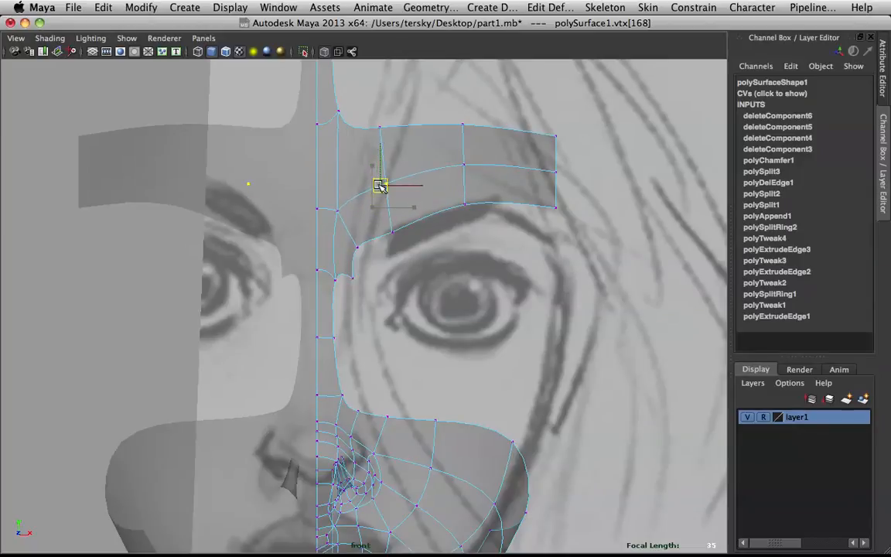
Step: In the perspective view, reposition the inner brow vertex on the strip's lower border, checking its curvature with smooth preview
{"action": "key", "text": "space"}
{"action": "key", "text": "space"}
{"action": "left_click_drag", "start_coordinate": [559, 137], "coordinate": [334, 149], "text": "alt"}
{"action": "left_click", "coordinate": [356, 180]}
{"action": "left_click", "coordinate": [393, 160]}
{"action": "left_click_drag", "start_coordinate": [387, 164], "coordinate": [492, 182], "text": "alt"}
{"action": "left_click", "coordinate": [449, 208]}
{"action": "left_click_drag", "start_coordinate": [442, 222], "coordinate": [468, 231], "text": "alt"}
{"action": "key", "text": "3"}
{"action": "key", "text": "1"}
{"action": "left_click_drag", "start_coordinate": [513, 207], "coordinate": [498, 207]}
{"action": "key", "text": "3"}
{"action": "left_click_drag", "start_coordinate": [427, 220], "coordinate": [454, 201], "text": "alt"}
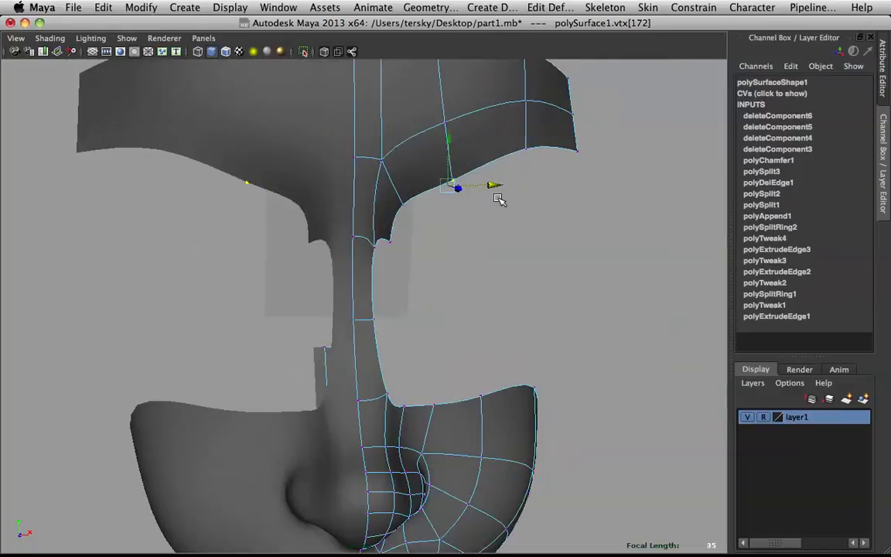
Step: Inspect the smoothed brow strip's depth from several angles, selecting its inner and middle faces
{"action": "left_click", "coordinate": [487, 211]}
{"action": "right_click_drag", "start_coordinate": [486, 211], "coordinate": [442, 250], "text": "alt"}
{"action": "left_click_drag", "start_coordinate": [441, 251], "coordinate": [414, 225], "text": "alt"}
{"action": "left_click", "coordinate": [400, 197]}
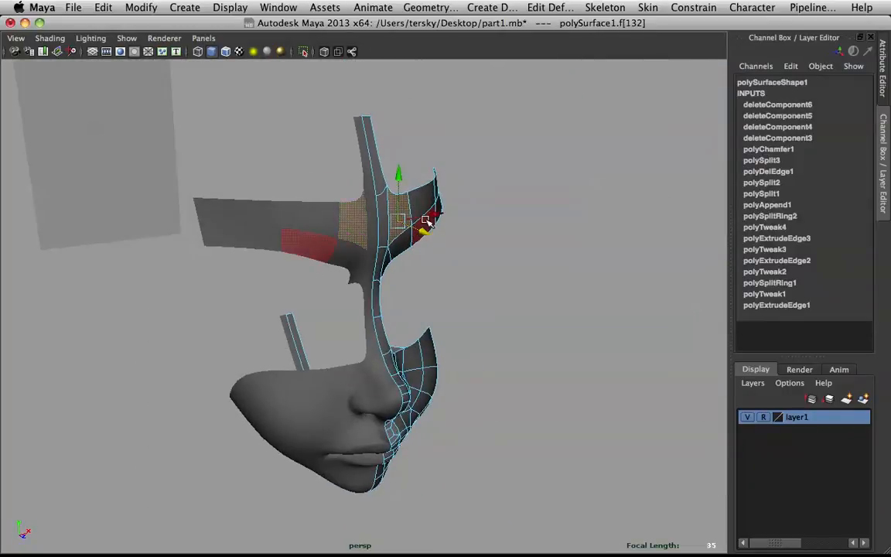
{"action": "left_click", "coordinate": [423, 230]}
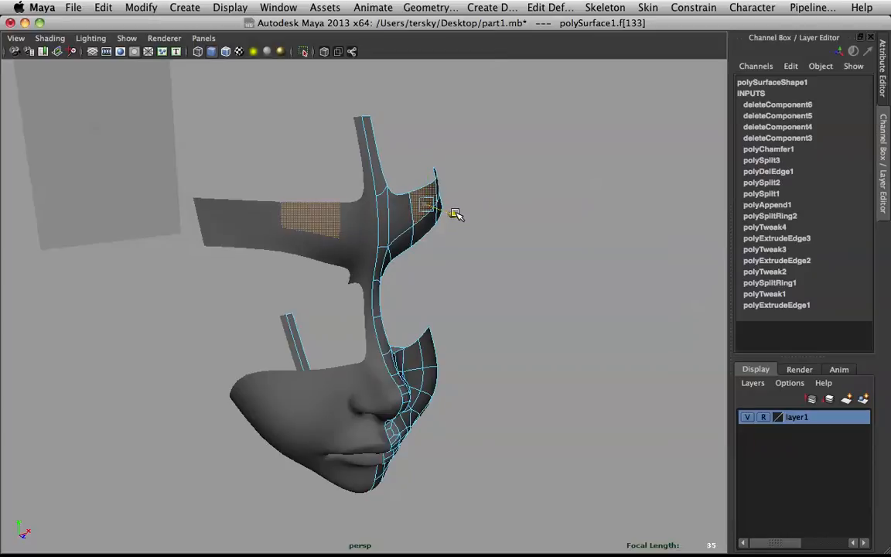
{"action": "left_click_drag", "start_coordinate": [454, 214], "coordinate": [351, 211], "text": "alt"}
{"action": "left_click", "coordinate": [471, 290]}
{"action": "right_click_drag", "start_coordinate": [351, 211], "coordinate": [384, 192]}
{"action": "scroll", "coordinate": [384, 192], "scroll_direction": "down", "scroll_amount": 3}
{"action": "left_click_drag", "start_coordinate": [383, 192], "coordinate": [527, 192], "text": "alt"}
{"action": "left_click", "coordinate": [443, 225]}
{"action": "scroll", "coordinate": [481, 206], "scroll_direction": "up", "scroll_amount": 4}
Step: Turn off smooth preview and slide the vertical brow edge beside the nose bridge, comparing the smoothed and unsmoothed shapes
{"action": "key", "text": "1"}
{"action": "right_click_drag", "start_coordinate": [422, 130], "coordinate": [406, 108]}
{"action": "left_click", "coordinate": [437, 144]}
{"action": "left_click_drag", "start_coordinate": [437, 143], "coordinate": [477, 143], "text": "alt"}
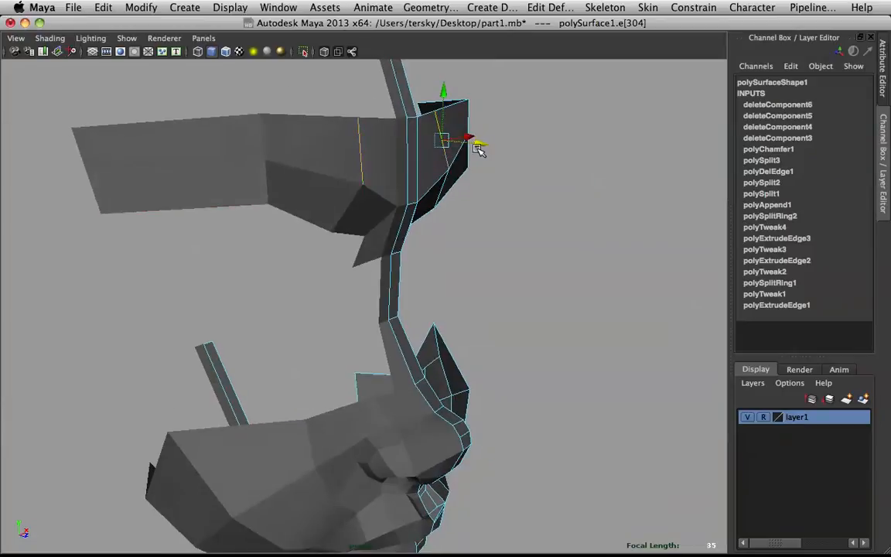
{"action": "left_click", "coordinate": [419, 163]}
{"action": "left_click_drag", "start_coordinate": [419, 163], "coordinate": [391, 149], "text": "alt"}
{"action": "right_click", "coordinate": [394, 133], "text": "shift"}
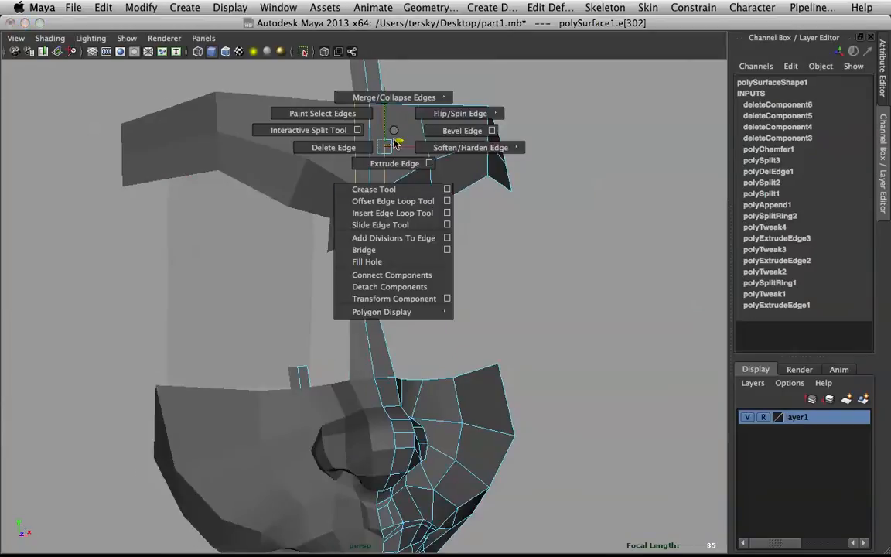
{"action": "left_click", "coordinate": [381, 225]}
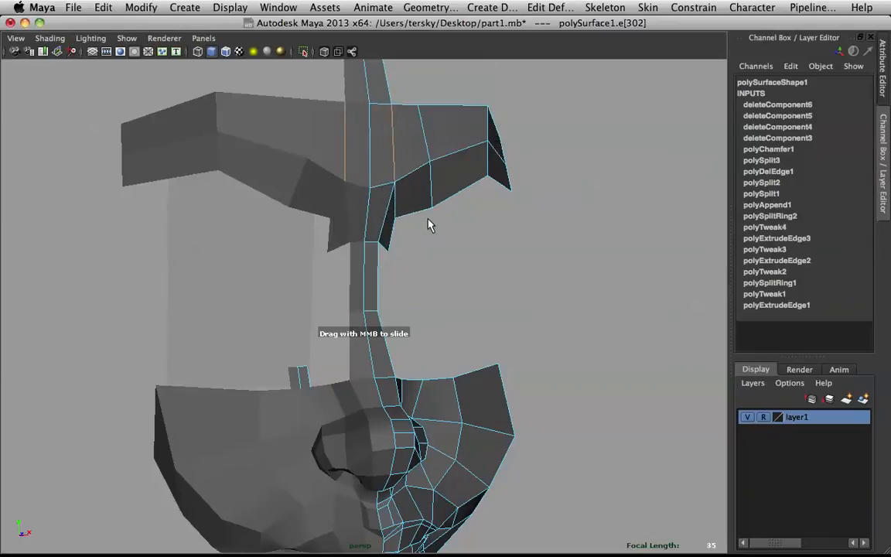
{"action": "middle_click_drag", "start_coordinate": [433, 234], "coordinate": [453, 237]}
{"action": "key", "text": "3"}
{"action": "left_click", "coordinate": [537, 248]}
{"action": "left_click_drag", "start_coordinate": [537, 248], "coordinate": [499, 179], "text": "alt"}
{"action": "left_click_drag", "start_coordinate": [485, 232], "coordinate": [392, 213], "text": "alt"}
{"action": "key", "text": "1"}
{"action": "scroll", "coordinate": [394, 186], "scroll_direction": "up", "scroll_amount": 5}
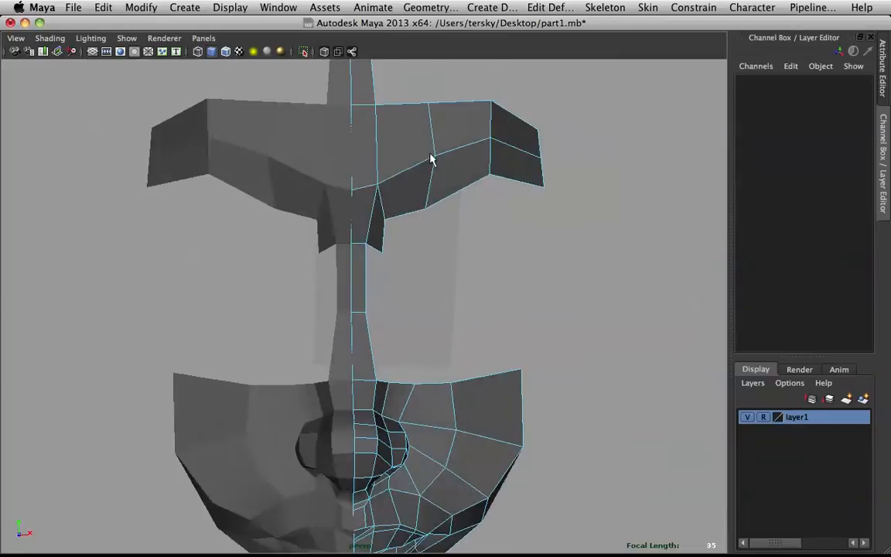
Step: In the front view, reposition the inner vertex on the brow strip's lower border up and inward
{"action": "left_click_drag", "start_coordinate": [398, 153], "coordinate": [404, 141], "text": "alt"}
{"action": "right_click", "coordinate": [374, 147]}
{"action": "right_click_drag", "start_coordinate": [374, 147], "coordinate": [310, 144]}
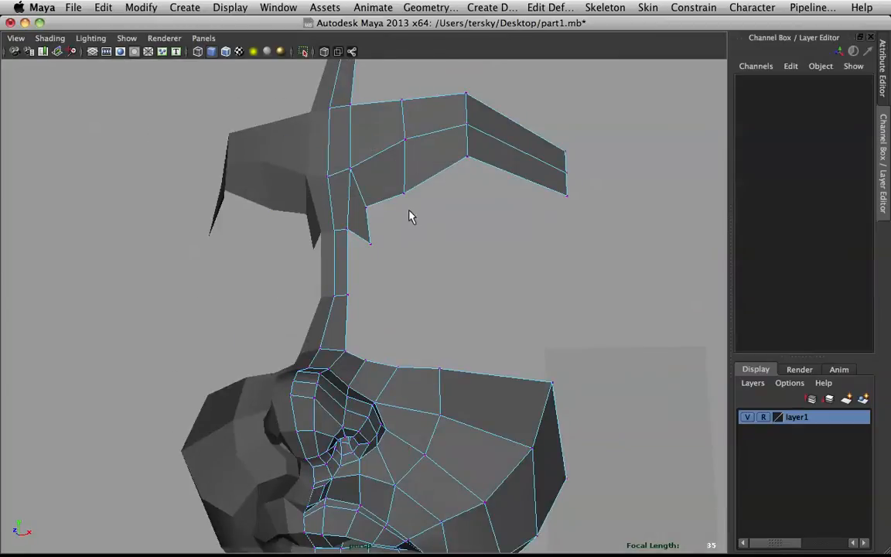
{"action": "left_click", "coordinate": [404, 199]}
{"action": "key", "text": "space"}
{"action": "key", "text": "space"}
{"action": "key", "text": "w"}
{"action": "left_click_drag", "start_coordinate": [405, 231], "coordinate": [392, 213]}
Step: Adjust the inner vertex on the brow strip, and raise the lower-border vertex at the brow's peak slightly
{"action": "left_click", "coordinate": [403, 177]}
{"action": "left_click_drag", "start_coordinate": [403, 177], "coordinate": [394, 170]}
{"action": "left_click", "coordinate": [462, 196]}
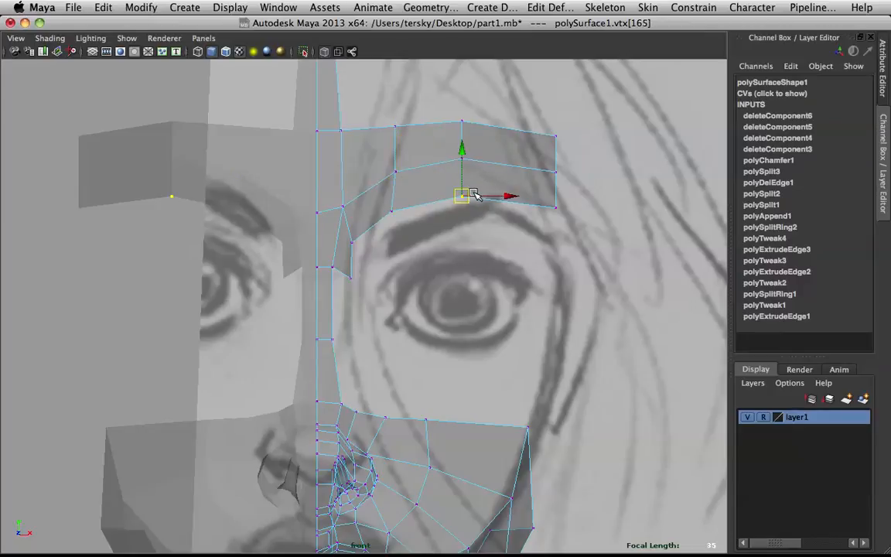
{"action": "left_click_drag", "start_coordinate": [463, 197], "coordinate": [464, 193]}
{"action": "left_click", "coordinate": [461, 160]}
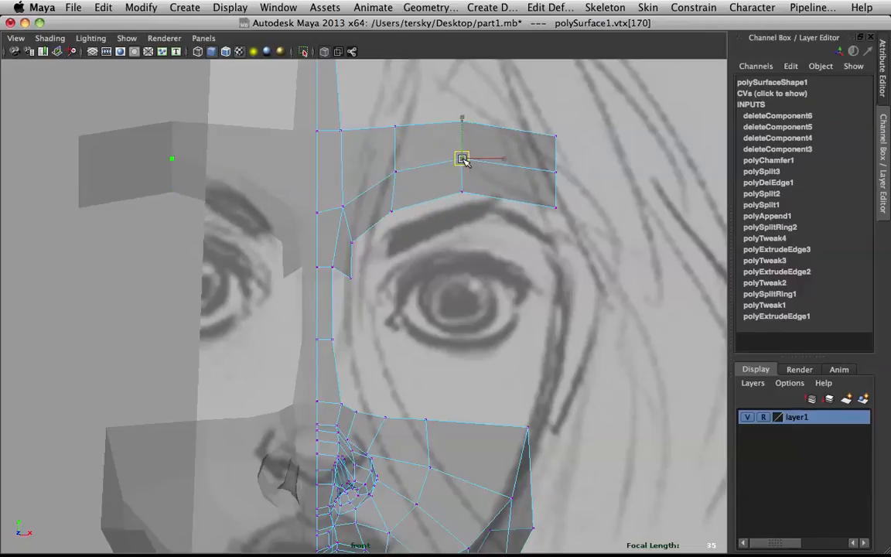
Step: In the side view, reposition the brow strip's lower-border vertex to follow the drawn eyebrow
{"action": "key", "text": "space"}
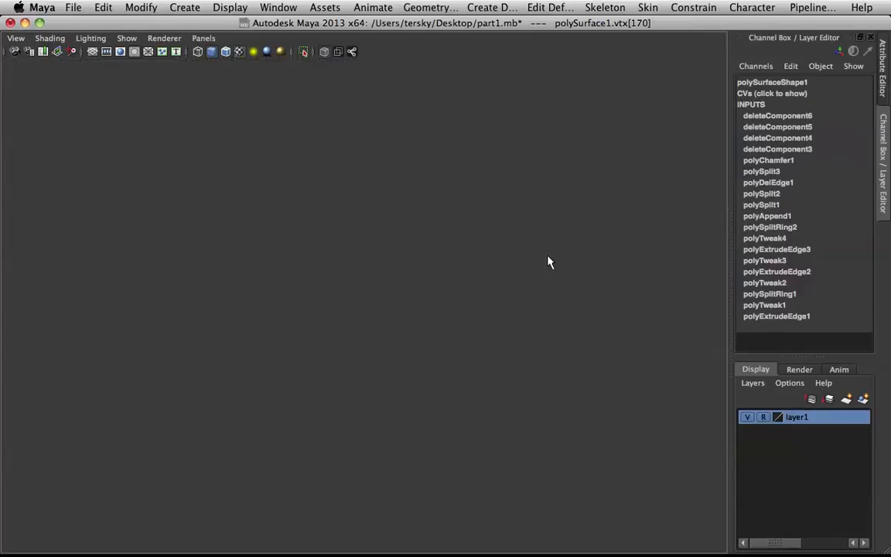
{"action": "key", "text": "space"}
{"action": "scroll", "coordinate": [533, 334], "scroll_direction": "up", "scroll_amount": 3}
{"action": "left_click", "coordinate": [443, 196]}
{"action": "left_click_drag", "start_coordinate": [442, 195], "coordinate": [457, 173]}
Step: In the side view, move the two lower-border vertices beside the upper nose bridge forward, toward the face profile
{"action": "left_click", "coordinate": [456, 166]}
{"action": "left_click", "coordinate": [431, 198]}
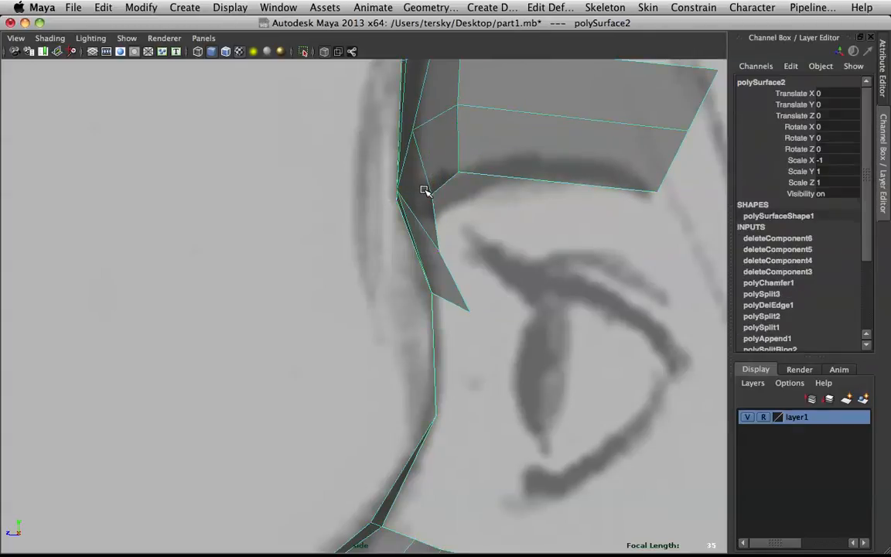
{"action": "right_click_drag", "start_coordinate": [463, 172], "coordinate": [399, 168]}
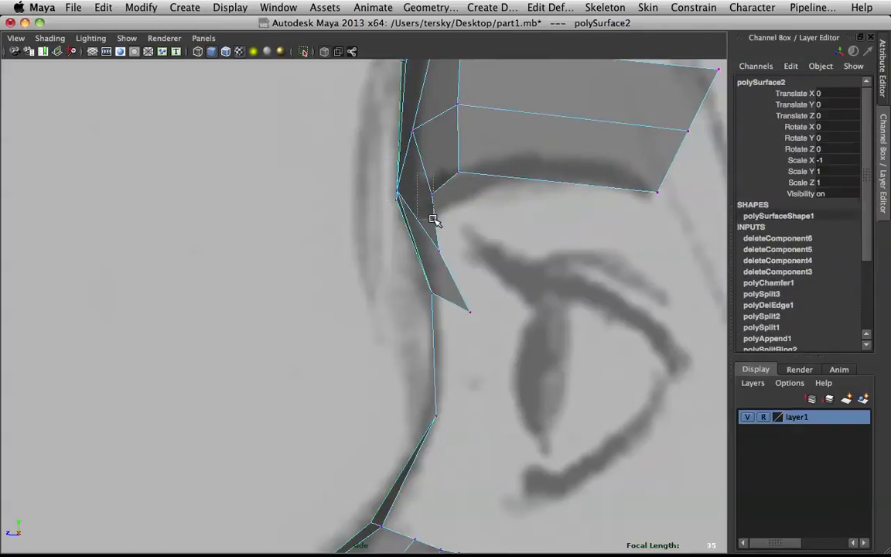
{"action": "left_click", "coordinate": [431, 198]}
{"action": "left_click_drag", "start_coordinate": [431, 198], "coordinate": [423, 198]}
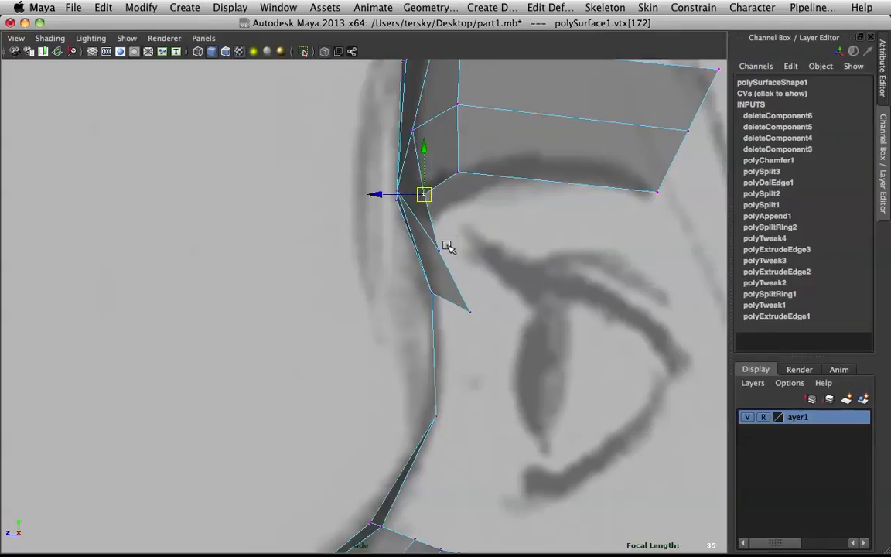
{"action": "left_click_drag", "start_coordinate": [433, 259], "coordinate": [440, 255]}
{"action": "middle_click_drag", "start_coordinate": [439, 252], "coordinate": [414, 213], "text": "alt"}
{"action": "left_click_drag", "start_coordinate": [414, 213], "coordinate": [401, 191]}
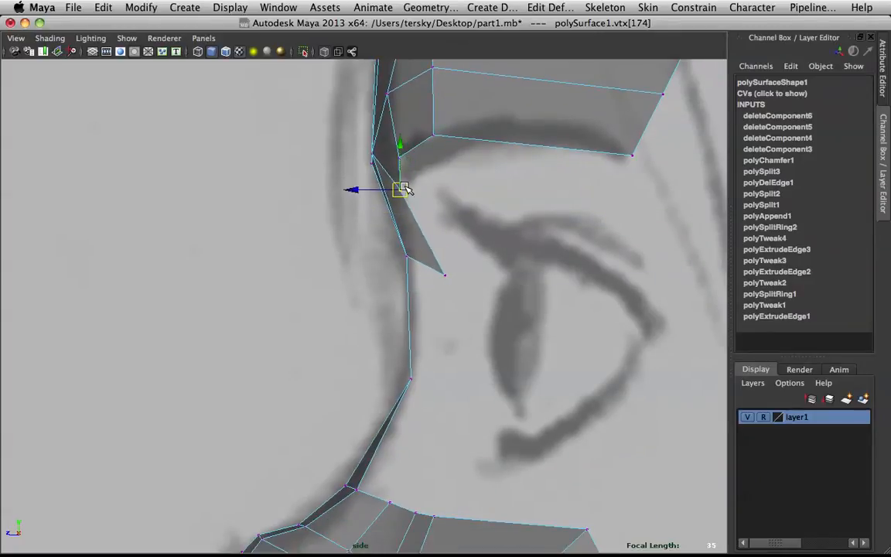
{"action": "middle_click_drag", "start_coordinate": [436, 137], "coordinate": [453, 199], "text": "alt"}
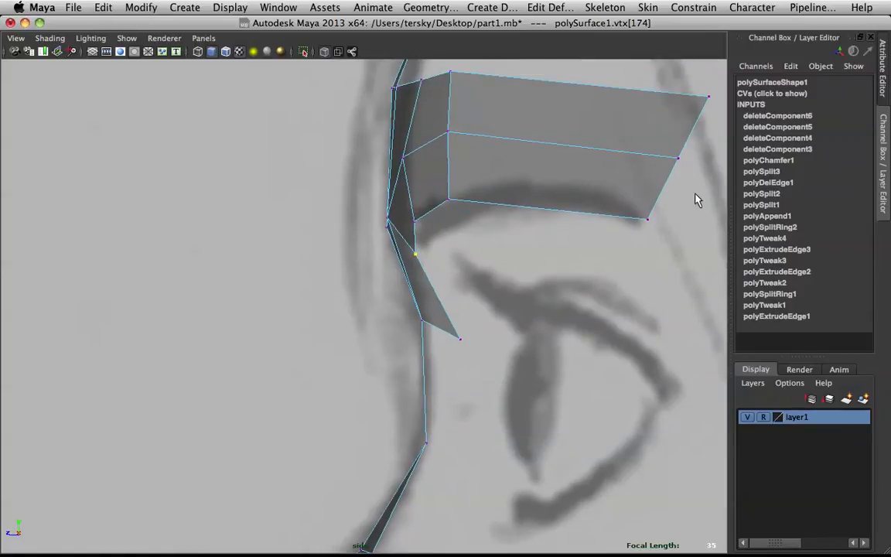
Step: Insert a vertical edge loop across the middle of the brow strip's outer section
{"action": "mouse_move", "coordinate": [537, 130]}
{"action": "right_mouse_down"}
{"action": "mouse_move", "coordinate": [541, 151]}
{"action": "mouse_move", "coordinate": [554, 133]}
{"action": "mouse_move", "coordinate": [533, 141]}
{"action": "right_mouse_up"}
{"action": "left_click", "coordinate": [563, 135]}
{"action": "left_click_drag", "start_coordinate": [533, 141], "coordinate": [567, 155]}
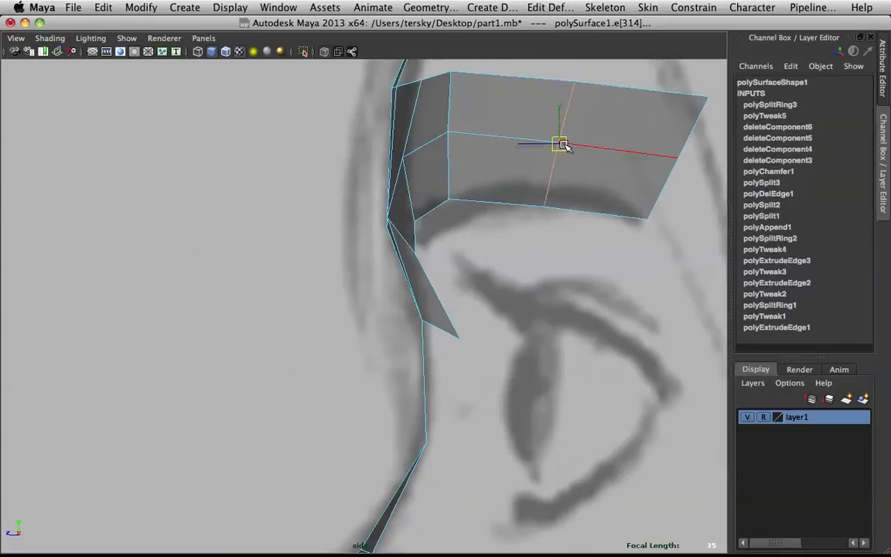
Step: Move the new vertical edge loop outward in the perspective view to round the brow strip's outer section
{"action": "key", "text": "w"}
{"action": "key", "text": "space"}
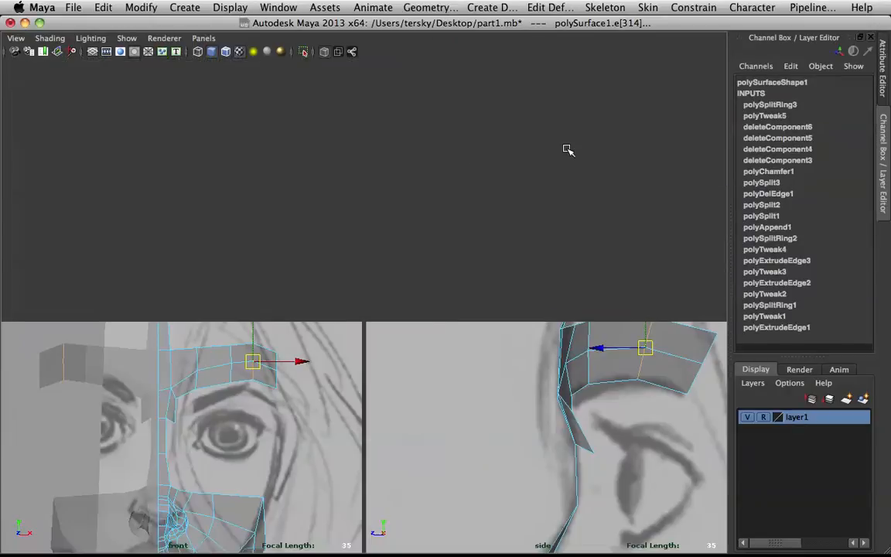
{"action": "key", "text": "space"}
{"action": "left_click_drag", "start_coordinate": [545, 135], "coordinate": [568, 148], "text": "alt"}
{"action": "key", "text": "space"}
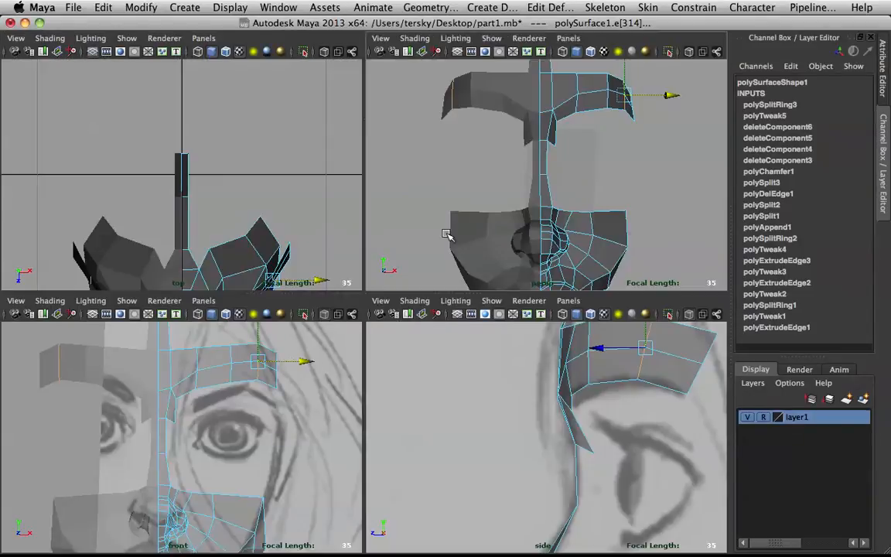
Step: In the front view, adjust the brow strip's upper-border vertices to form a rounder arch, using smooth preview
{"action": "key", "text": "space"}
{"action": "key", "text": "space"}
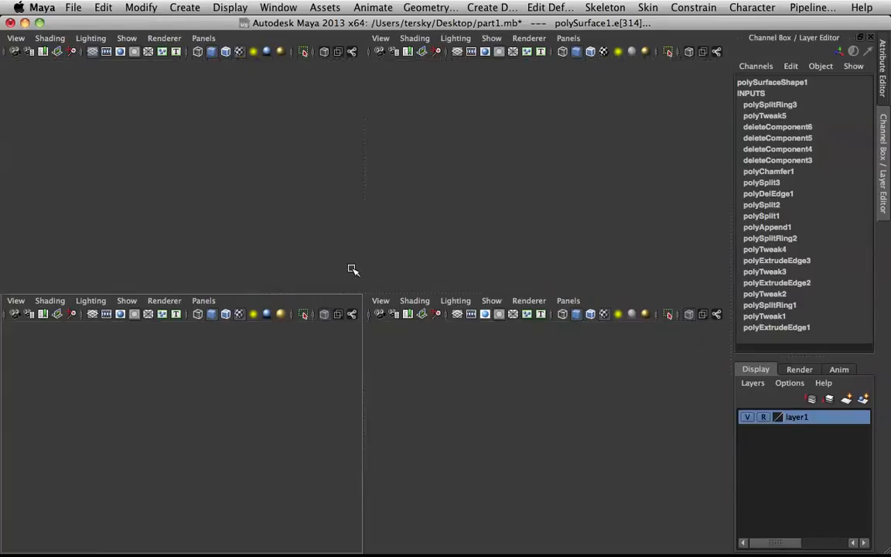
{"action": "right_click_drag", "start_coordinate": [424, 142], "coordinate": [409, 113]}
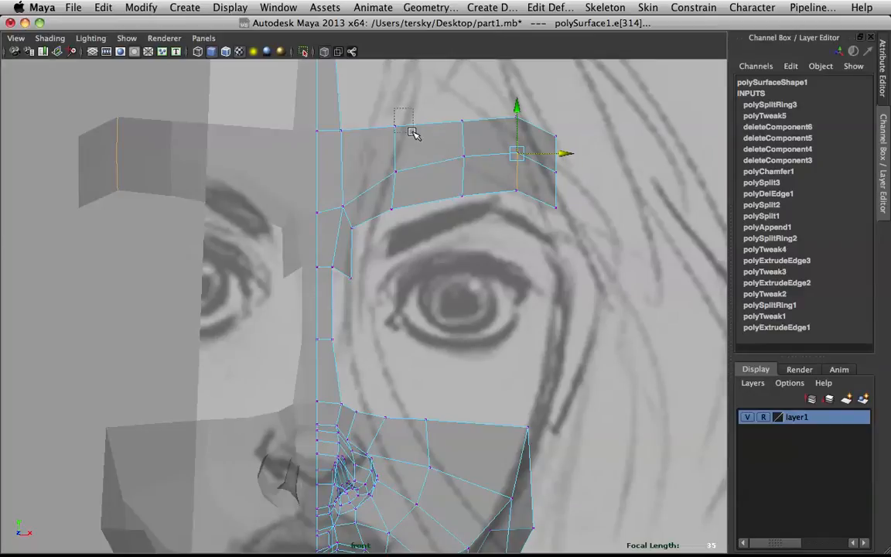
{"action": "left_click_drag", "start_coordinate": [400, 126], "coordinate": [397, 124]}
{"action": "left_click_drag", "start_coordinate": [489, 136], "coordinate": [491, 92]}
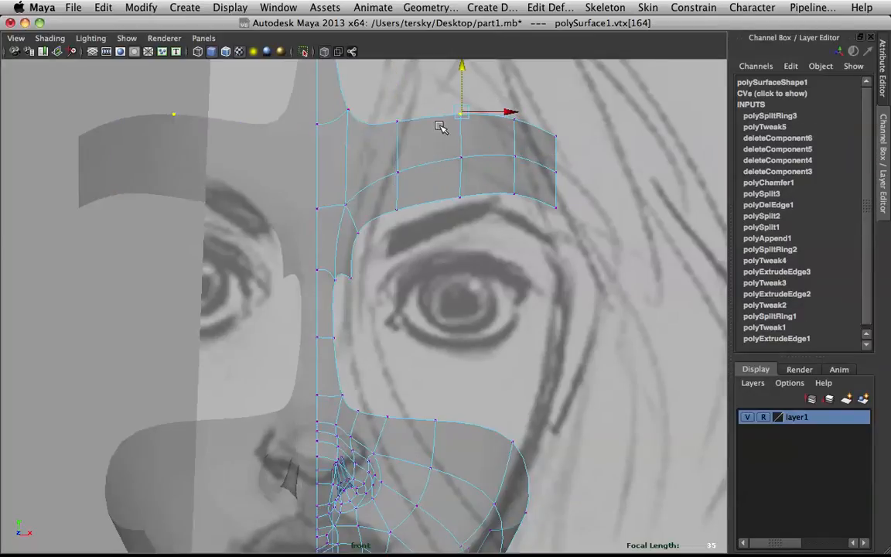
Step: Inspect the smoothed brow strip and nose bridge from several angles in the perspective view
{"action": "key", "text": "space"}
{"action": "key", "text": "space"}
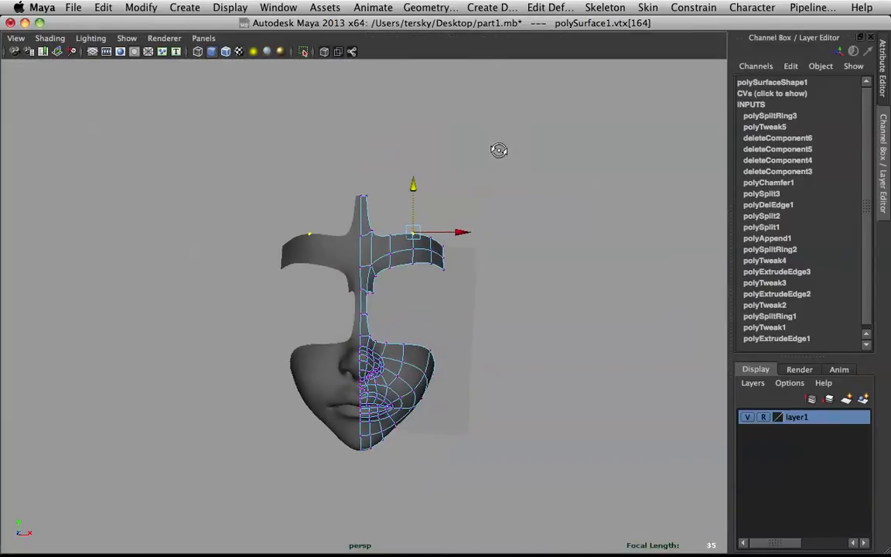
{"action": "left_click_drag", "start_coordinate": [517, 154], "coordinate": [452, 161], "text": "alt"}
{"action": "left_click", "coordinate": [452, 161]}
{"action": "left_click_drag", "start_coordinate": [275, 237], "coordinate": [459, 245], "text": "alt"}
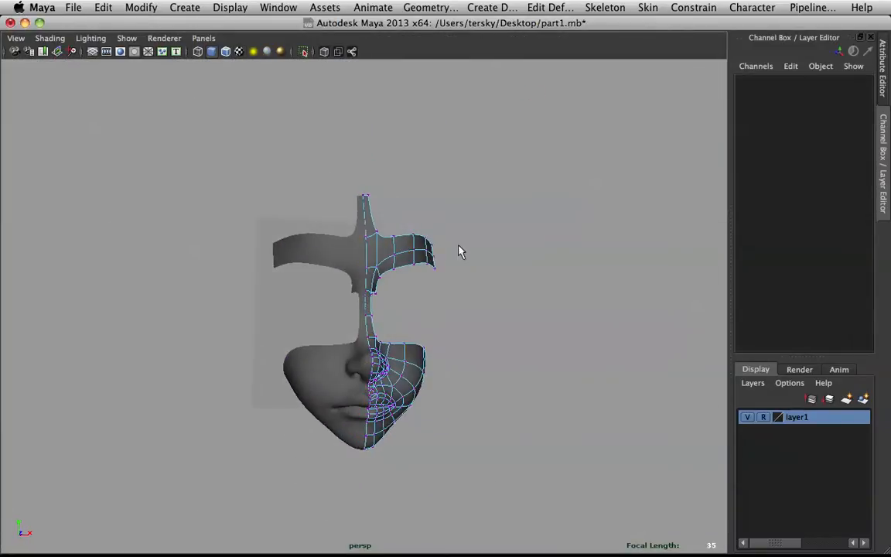
{"action": "right_click_drag", "start_coordinate": [394, 255], "coordinate": [460, 210]}
{"action": "scroll", "coordinate": [456, 209], "scroll_direction": "up", "scroll_amount": 5}
{"action": "left_click_drag", "start_coordinate": [456, 208], "coordinate": [384, 193], "text": "alt"}
{"action": "left_click", "coordinate": [383, 193]}
{"action": "scroll", "coordinate": [383, 193], "scroll_direction": "up", "scroll_amount": 3}
Step: Turn off smooth preview and append a polygon beside the nose bridge, joining the brow strip's lower inner edge to the cheek's upper edge
{"action": "key", "text": "1"}
{"action": "right_click_drag", "start_coordinate": [359, 200], "coordinate": [363, 164]}
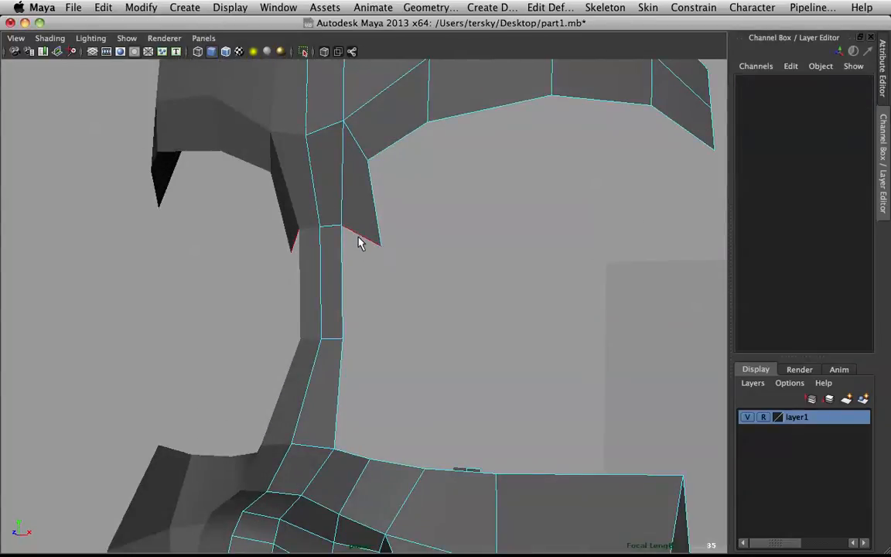
{"action": "left_click", "coordinate": [364, 234]}
{"action": "scroll", "coordinate": [364, 232], "scroll_direction": "down", "scroll_amount": 3}
{"action": "left_click", "coordinate": [345, 268]}
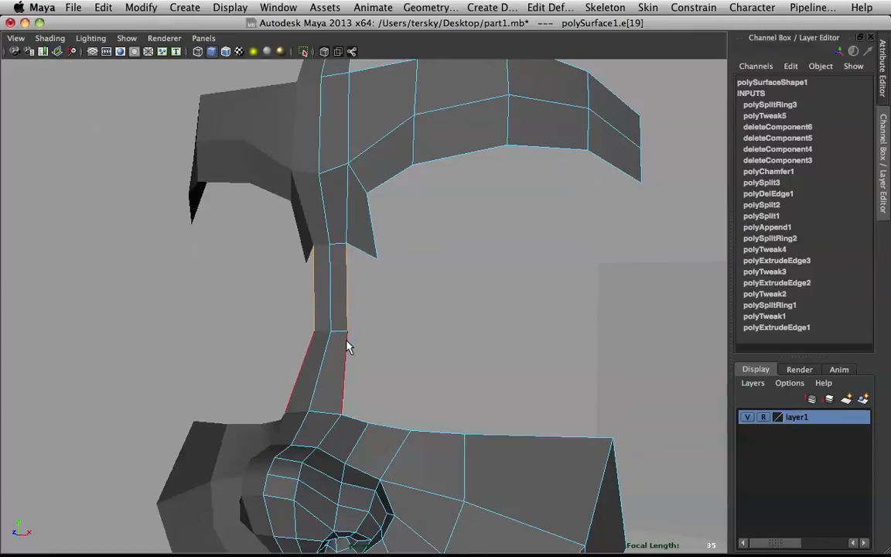
{"action": "right_click_drag", "start_coordinate": [367, 211], "coordinate": [421, 211]}
{"action": "left_click", "coordinate": [356, 211]}
{"action": "left_click", "coordinate": [341, 414]}
{"action": "left_click", "coordinate": [351, 417]}
{"action": "key", "text": "Return"}
Step: Insert an edge loop across the appended face and merge its inner vertex with the adjacent nose bridge vertex
{"action": "right_click_drag", "start_coordinate": [366, 300], "coordinate": [389, 339], "text": "shift"}
{"action": "left_click", "coordinate": [363, 316]}
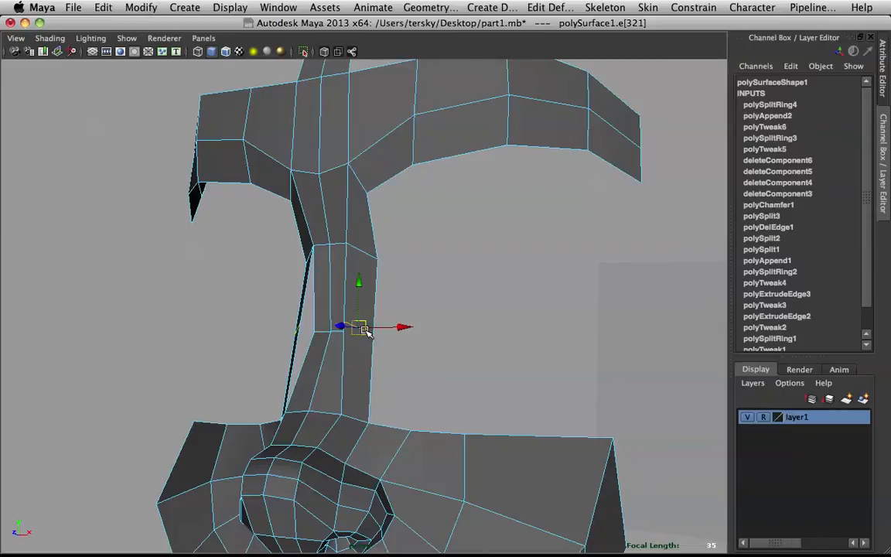
{"action": "left_click_drag", "start_coordinate": [363, 331], "coordinate": [351, 328]}
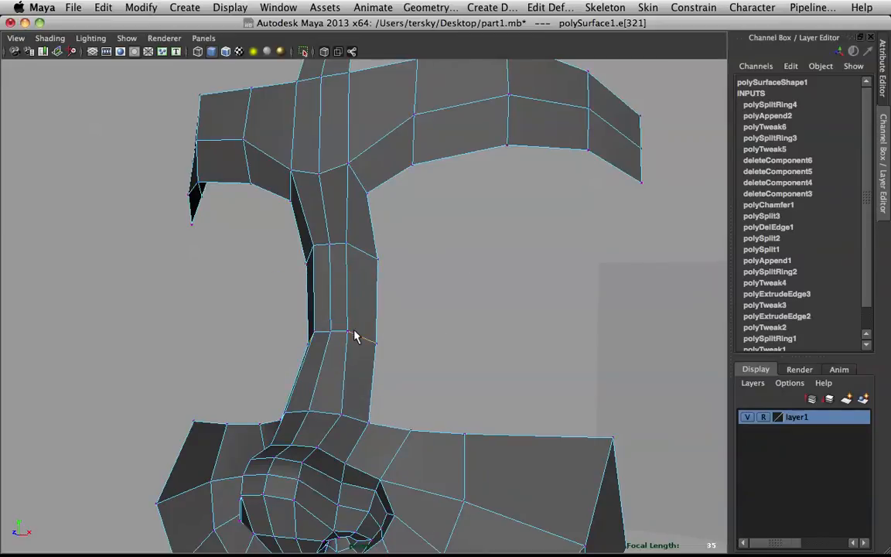
{"action": "left_click", "coordinate": [346, 333], "text": "shift"}
{"action": "right_click_drag", "start_coordinate": [346, 333], "coordinate": [321, 201], "text": "shift"}
Step: Turn on smooth preview and examine the widened nose bridge in the perspective view
{"action": "left_click", "coordinate": [427, 253]}
{"action": "key", "text": "3"}
{"action": "scroll", "coordinate": [374, 263], "scroll_direction": "down", "scroll_amount": 5}
{"action": "left_click_drag", "start_coordinate": [379, 262], "coordinate": [355, 235], "text": "alt"}
{"action": "right_click_drag", "start_coordinate": [355, 234], "coordinate": [444, 215]}
{"action": "mouse_move", "coordinate": [445, 215]}
{"action": "left_mouse_down", "text": "alt"}
{"action": "mouse_move", "coordinate": [464, 285]}
{"action": "mouse_move", "coordinate": [456, 306]}
{"action": "mouse_move", "coordinate": [453, 265]}
{"action": "mouse_move", "coordinate": [528, 265]}
{"action": "mouse_move", "coordinate": [404, 268]}
{"action": "mouse_move", "coordinate": [446, 223]}
{"action": "left_mouse_up", "text": "alt"}
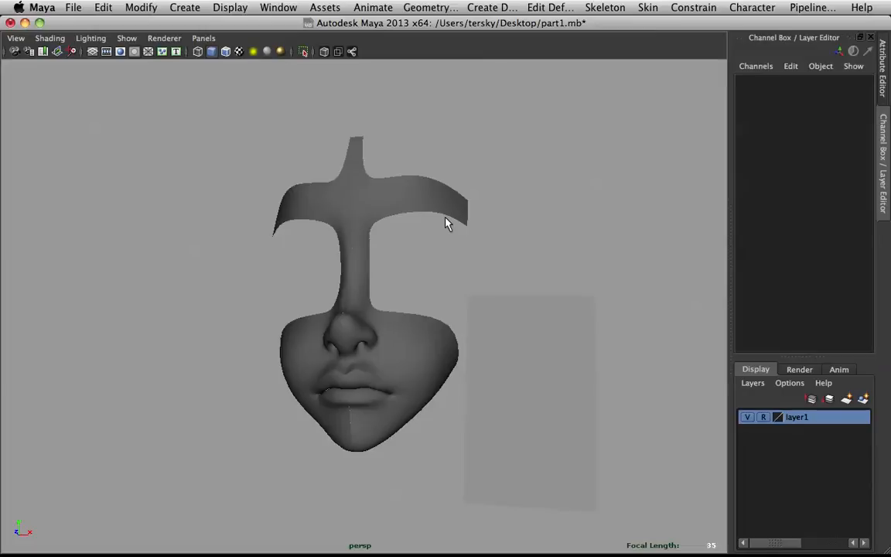
{"action": "mouse_move", "coordinate": [384, 212]}
{"action": "left_mouse_down", "text": "alt"}
{"action": "mouse_move", "coordinate": [462, 231]}
{"action": "mouse_move", "coordinate": [354, 224]}
{"action": "mouse_move", "coordinate": [378, 209]}
{"action": "left_mouse_up", "text": "alt"}
Step: Compare the smoothed face with the side and front reference drawings around the brow and eye
{"action": "key", "text": "space"}
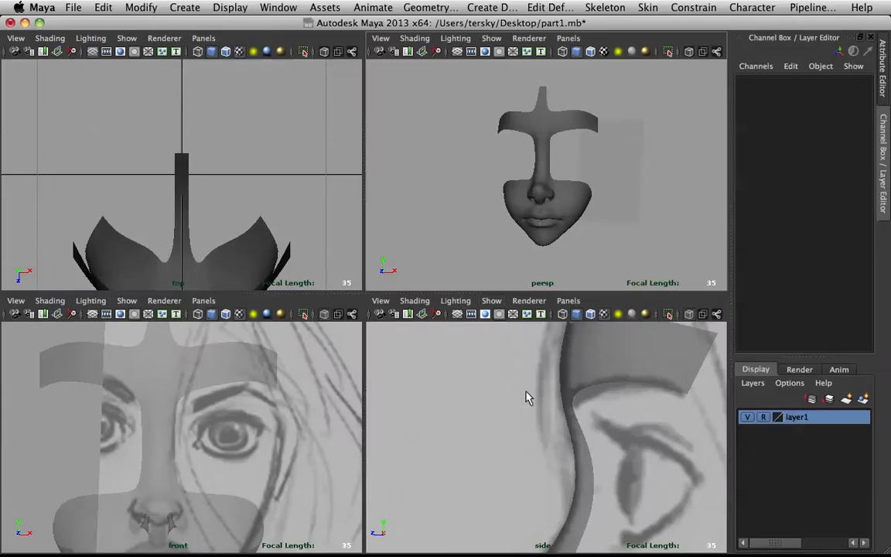
{"action": "key", "text": "space"}
{"action": "middle_click_drag", "start_coordinate": [449, 290], "coordinate": [407, 311], "text": "alt"}
{"action": "right_click_drag", "start_coordinate": [407, 312], "coordinate": [342, 297], "text": "alt"}
{"action": "scroll", "coordinate": [343, 294], "scroll_direction": "down", "scroll_amount": 6}
{"action": "scroll", "coordinate": [392, 307], "scroll_direction": "up", "scroll_amount": 3}
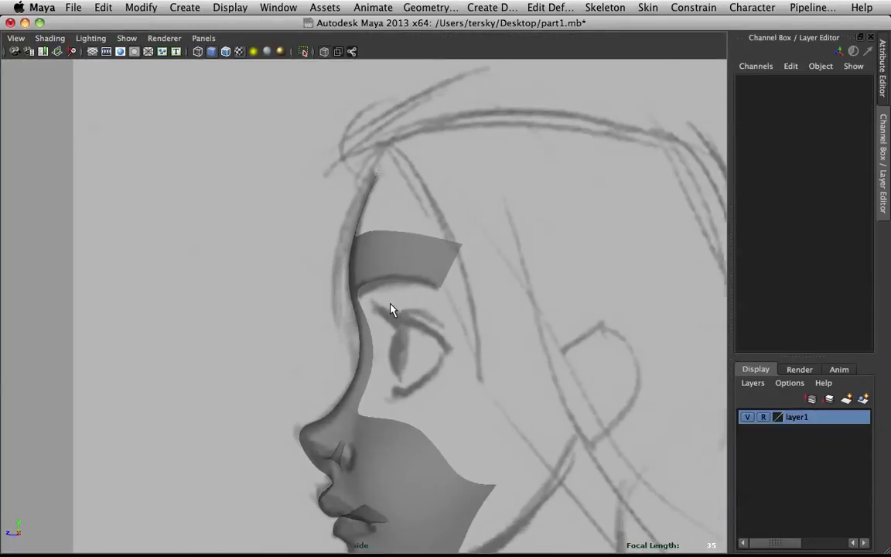
{"action": "scroll", "coordinate": [393, 307], "scroll_direction": "down", "scroll_amount": 2}
{"action": "middle_click_drag", "start_coordinate": [395, 304], "coordinate": [402, 246], "text": "alt"}
{"action": "scroll", "coordinate": [399, 247], "scroll_direction": "up", "scroll_amount": 3}
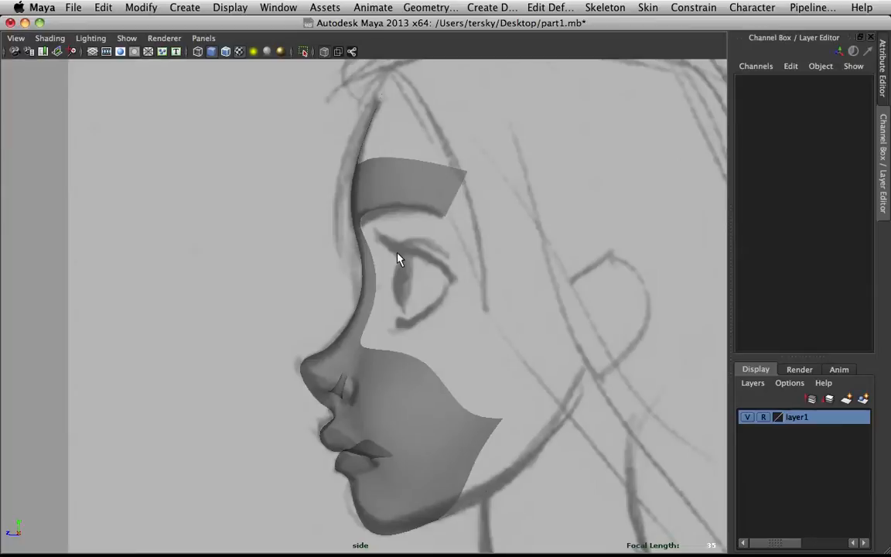
{"action": "key", "text": "space"}
{"action": "key", "text": "space"}
{"action": "key", "text": "space"}
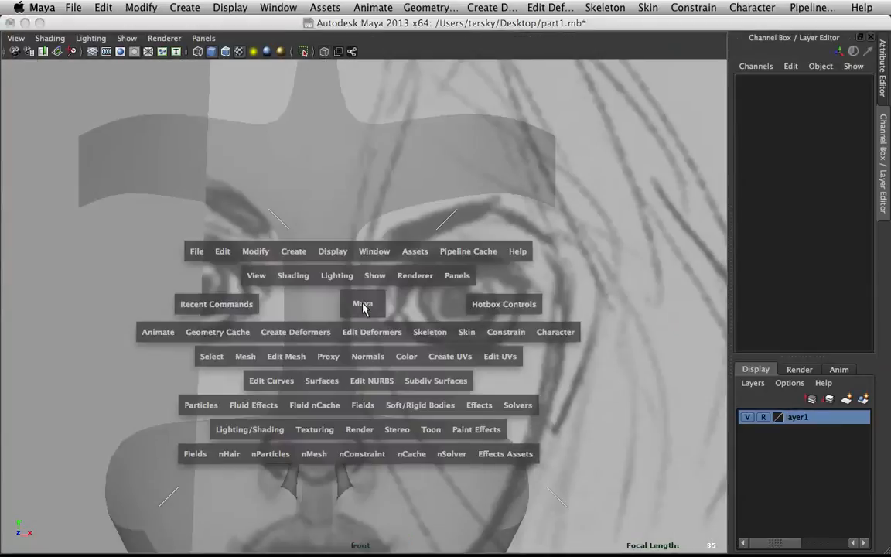
{"action": "key", "text": "space"}
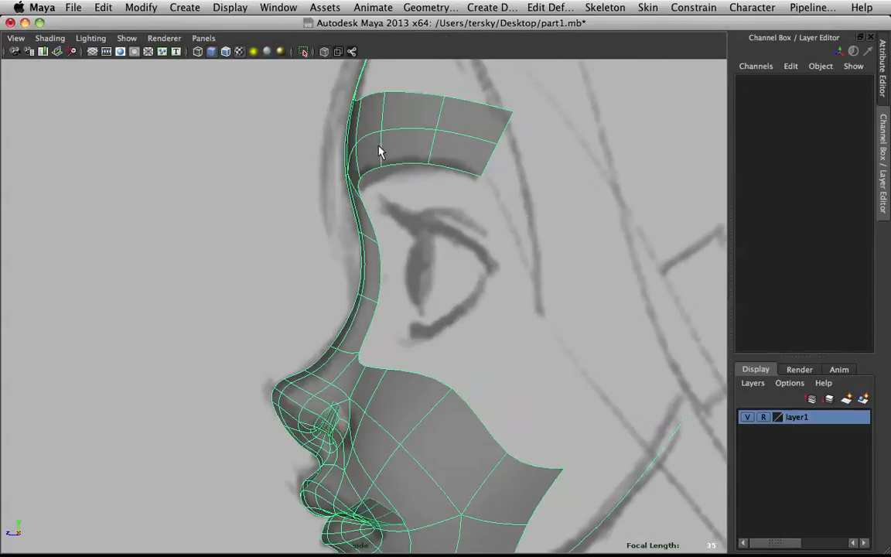
Step: In the side view, rotate the two border edges at the brow strip's outer end and move them down behind the eye
{"action": "left_click", "coordinate": [392, 145]}
{"action": "right_click_drag", "start_coordinate": [467, 157], "coordinate": [487, 171]}
{"action": "key", "text": "F8"}
{"action": "right_click_drag", "start_coordinate": [467, 129], "coordinate": [480, 181]}
{"action": "left_click", "coordinate": [485, 171]}
{"action": "left_click", "coordinate": [501, 133], "text": "shift"}
{"action": "key", "text": "e"}
{"action": "left_click_drag", "start_coordinate": [436, 142], "coordinate": [454, 82]}
{"action": "key", "text": "w"}
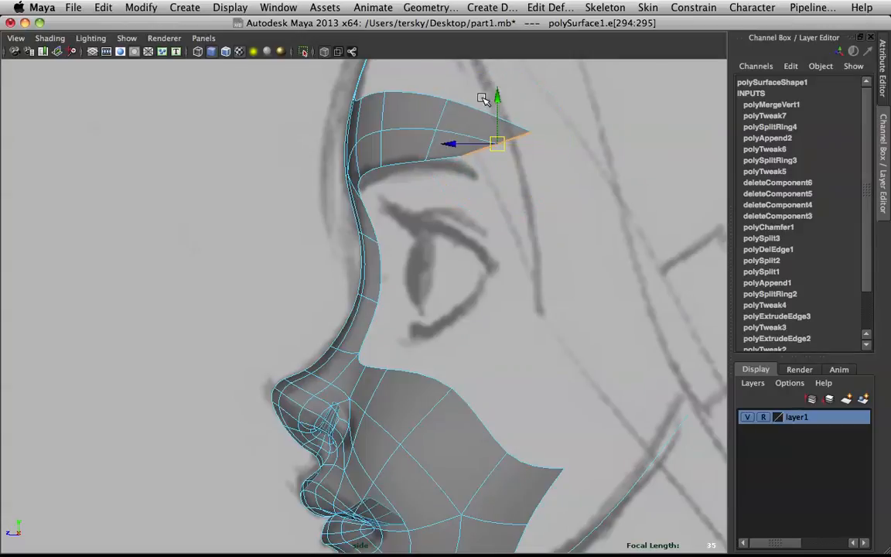
{"action": "left_click_drag", "start_coordinate": [499, 104], "coordinate": [497, 114]}
Step: In the side view, rotate the outer vertical edge loop of the brow strip to follow the tilted end
{"action": "left_click", "coordinate": [419, 136]}
{"action": "key", "text": "e"}
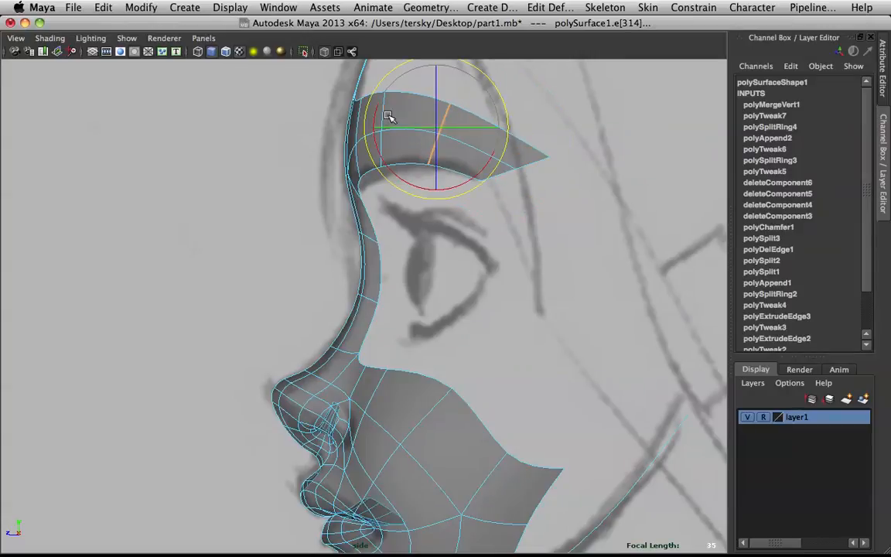
{"action": "left_click_drag", "start_coordinate": [377, 115], "coordinate": [377, 101]}
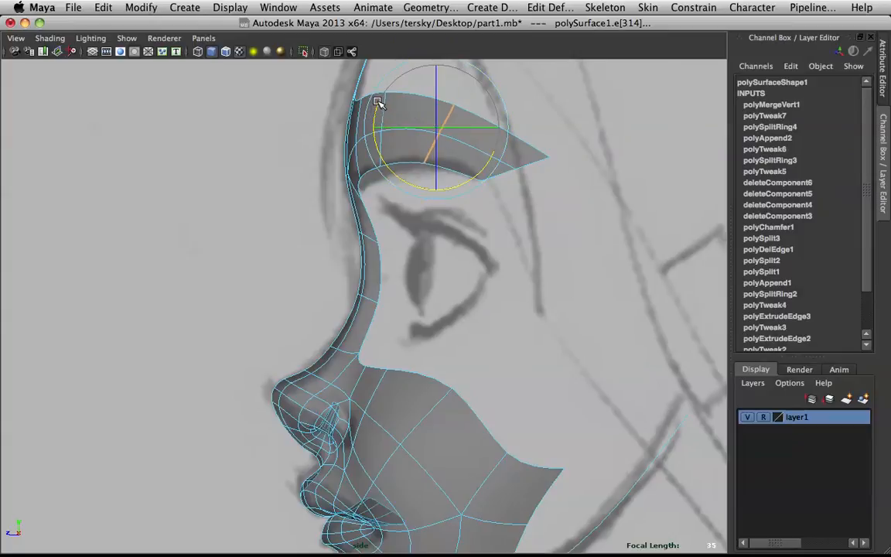
Step: In the front view, tilt the outer vertical edge loop of the brow strip and nudge it to follow the eye's curve
{"action": "key", "text": "space"}
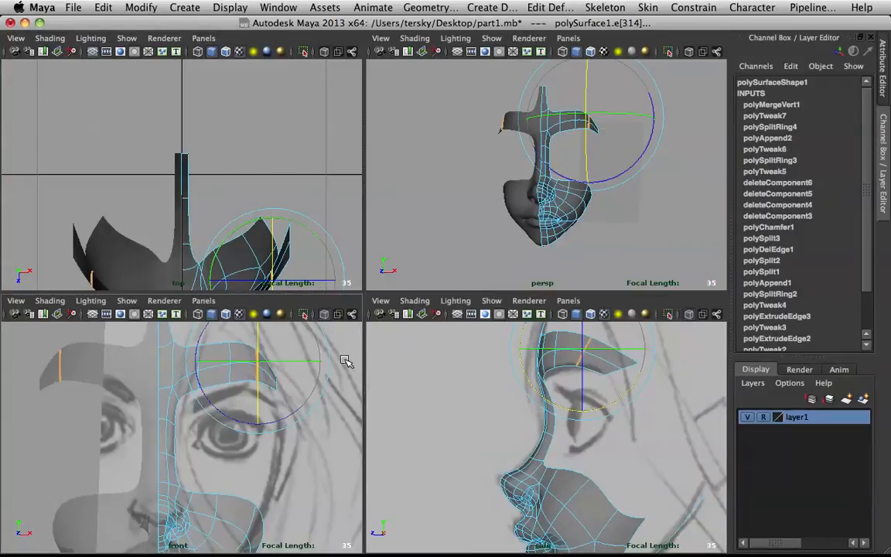
{"action": "key", "text": "space"}
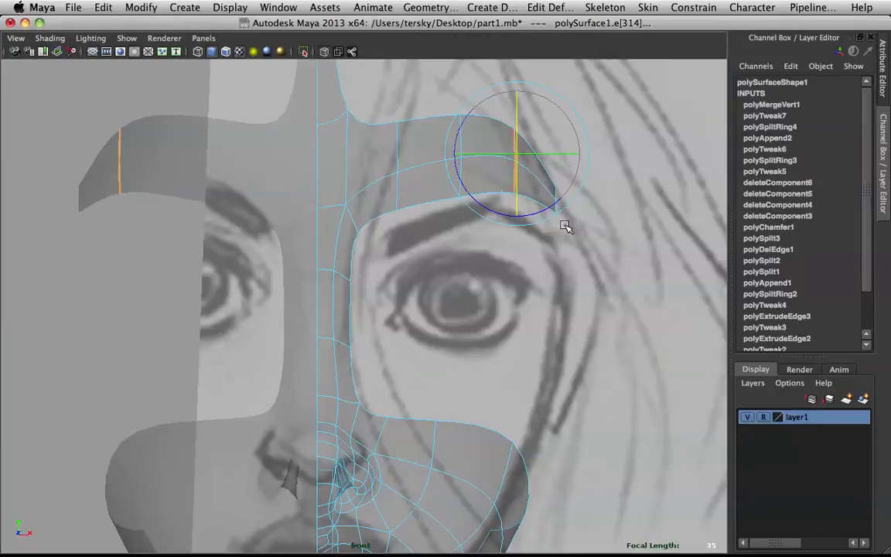
{"action": "left_click_drag", "start_coordinate": [558, 204], "coordinate": [537, 209]}
{"action": "key", "text": "w"}
{"action": "left_click_drag", "start_coordinate": [521, 158], "coordinate": [523, 161]}
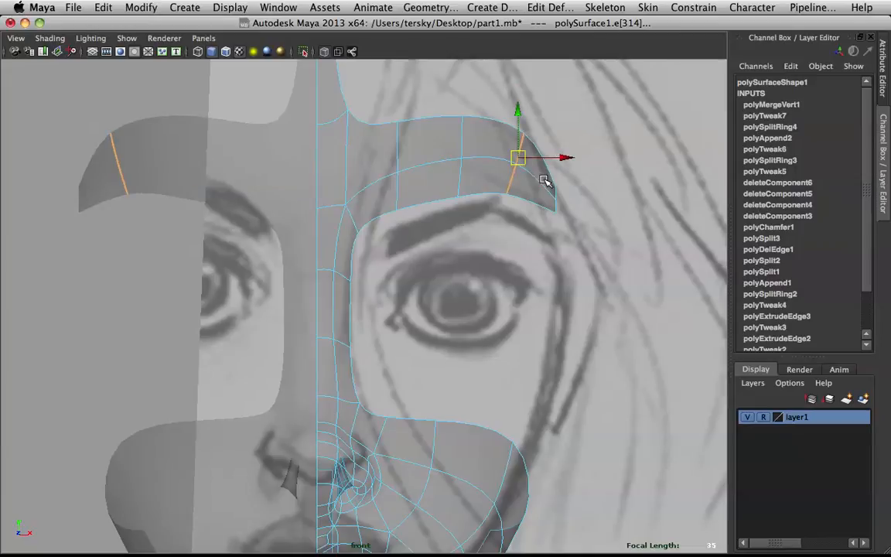
Step: In the front view, rotate the two border edges at the brow strip's outer end to fan around the eye
{"action": "left_click", "coordinate": [559, 195]}
{"action": "left_click", "coordinate": [559, 201], "text": "shift"}
{"action": "key", "text": "e"}
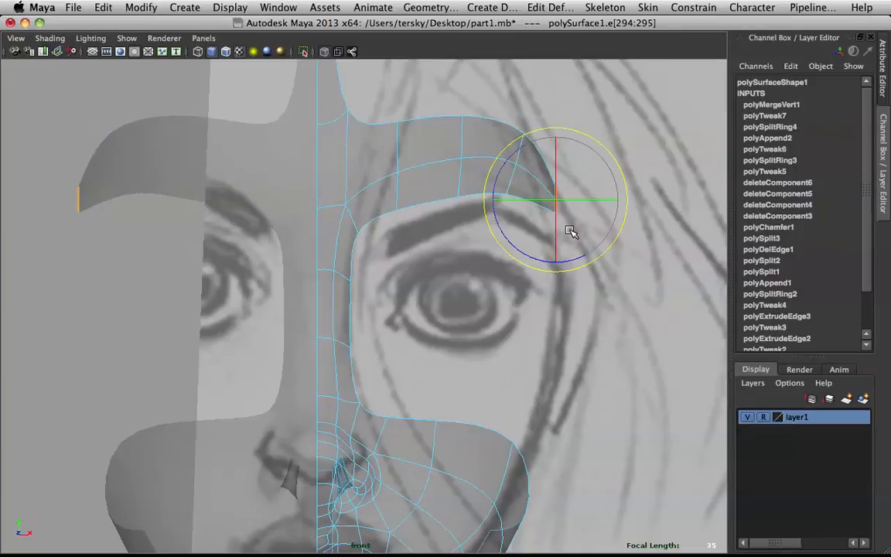
{"action": "left_click_drag", "start_coordinate": [570, 260], "coordinate": [524, 248]}
{"action": "key", "text": "space"}
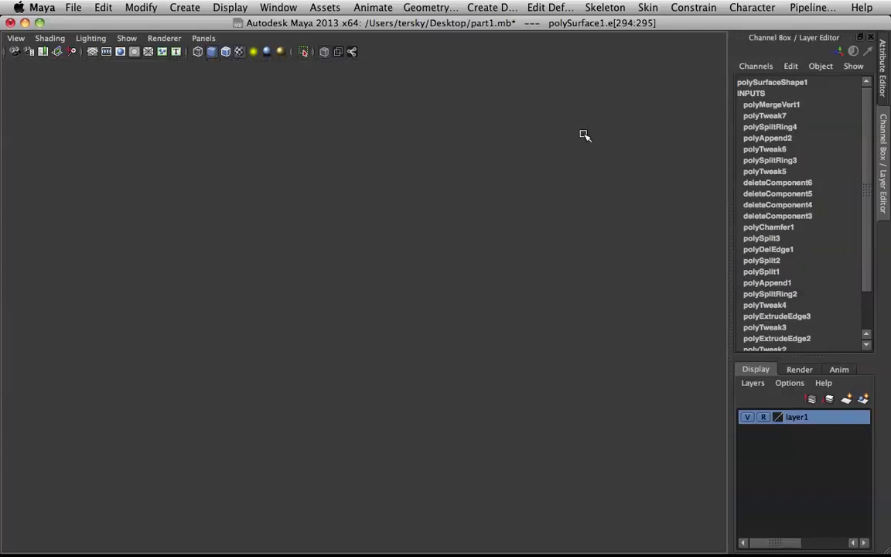
Step: In the perspective view, select the lowest vertices at the brow strip's outer end and rotate them to follow the head's curve
{"action": "key", "text": "space"}
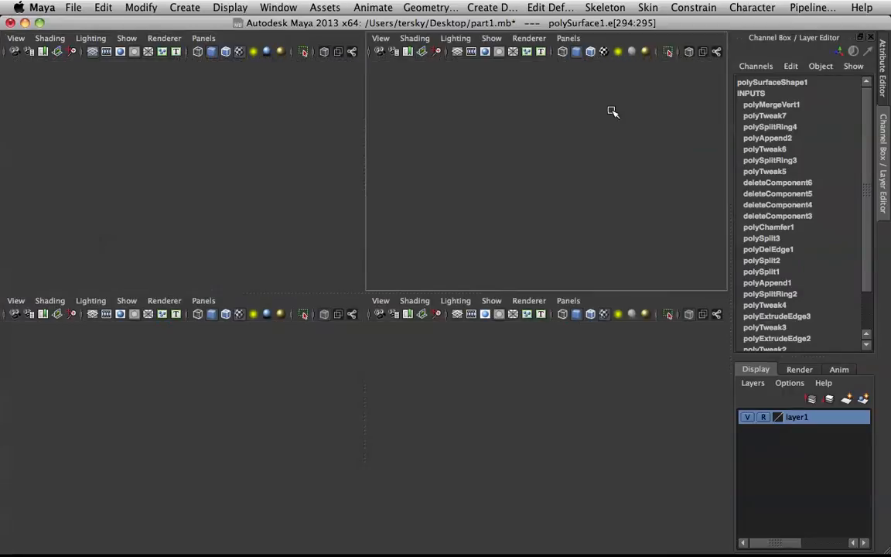
{"action": "right_click_drag", "start_coordinate": [591, 147], "coordinate": [567, 198], "text": "alt"}
{"action": "mouse_move", "coordinate": [567, 198]}
{"action": "left_mouse_down", "text": "alt"}
{"action": "mouse_move", "coordinate": [593, 211]}
{"action": "mouse_move", "coordinate": [577, 209]}
{"action": "left_mouse_up", "text": "alt"}
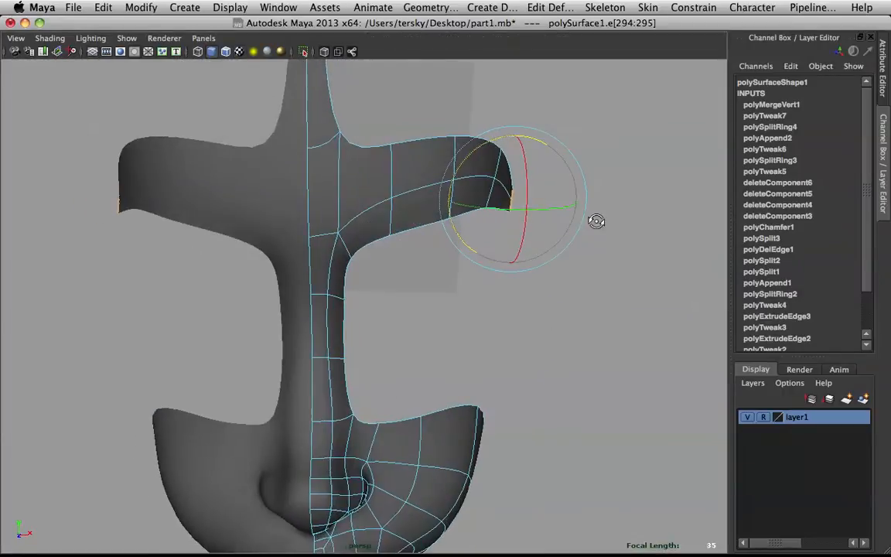
{"action": "left_click", "coordinate": [533, 252]}
{"action": "left_click_drag", "start_coordinate": [533, 252], "coordinate": [497, 210], "text": "alt"}
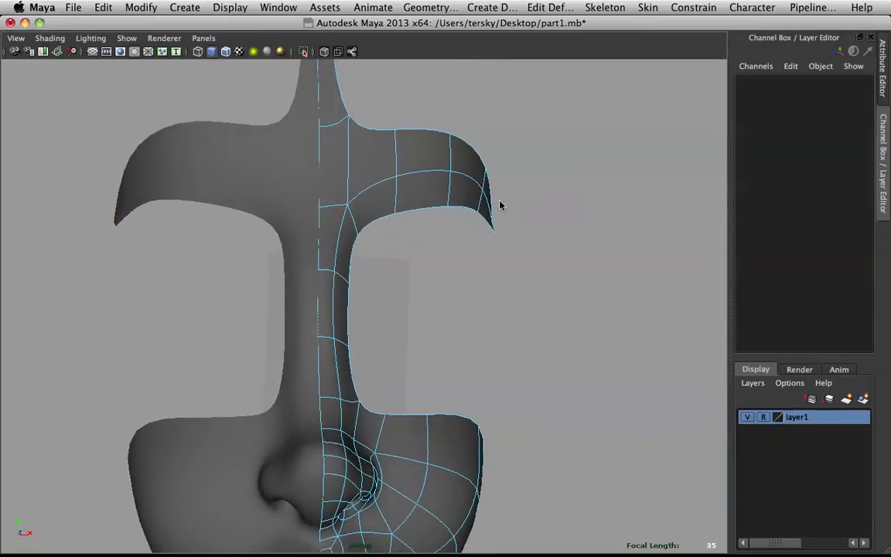
{"action": "right_click_drag", "start_coordinate": [489, 216], "coordinate": [454, 206]}
{"action": "left_click_drag", "start_coordinate": [488, 254], "coordinate": [485, 256]}
{"action": "key", "text": "w"}
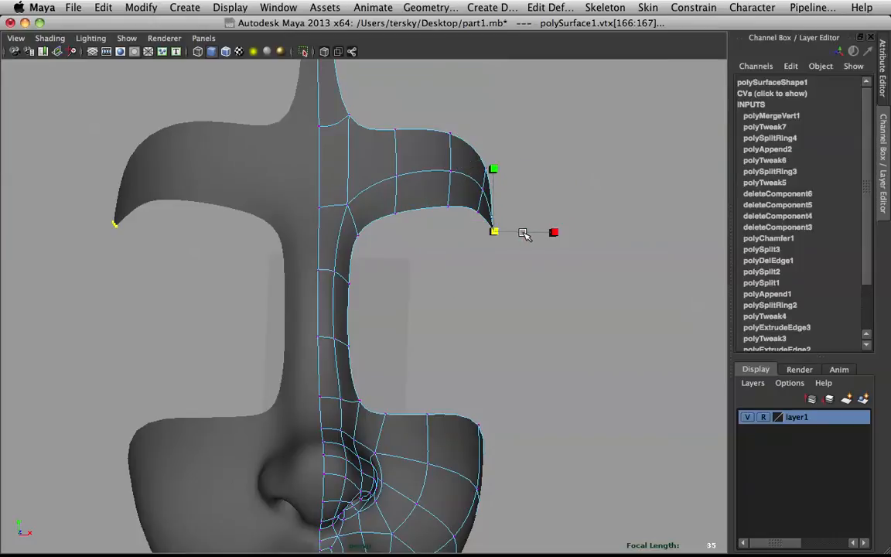
{"action": "key", "text": "e"}
{"action": "left_click_drag", "start_coordinate": [531, 225], "coordinate": [513, 228]}
{"action": "left_click", "coordinate": [633, 174]}
Step: Select the whole face mesh and turn off its smooth preview
{"action": "left_click_drag", "start_coordinate": [633, 175], "coordinate": [440, 147], "text": "alt"}
{"action": "right_click_drag", "start_coordinate": [440, 147], "coordinate": [463, 135]}
{"action": "left_click_drag", "start_coordinate": [462, 135], "coordinate": [400, 167], "text": "alt"}
{"action": "left_click", "coordinate": [424, 213]}
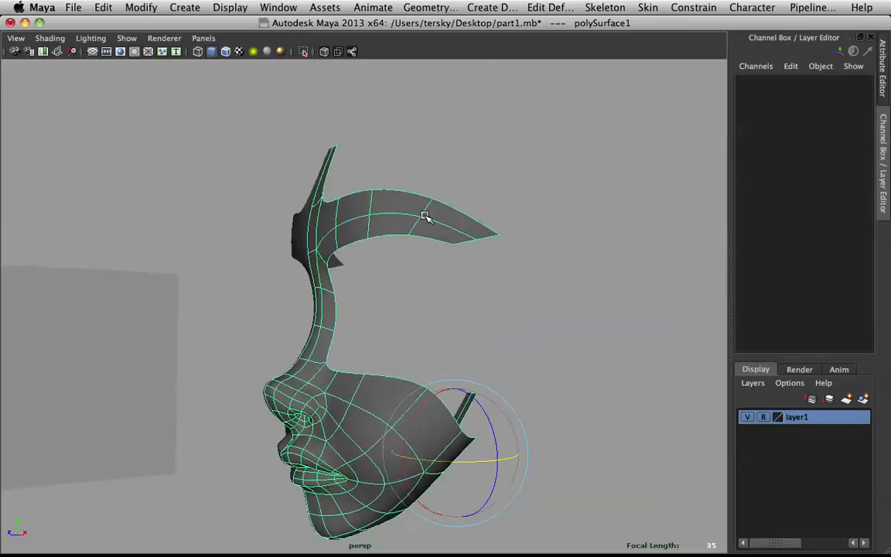
{"action": "left_click_drag", "start_coordinate": [424, 212], "coordinate": [418, 230], "text": "alt"}
{"action": "key", "text": "1"}
{"action": "left_click_drag", "start_coordinate": [365, 223], "coordinate": [405, 212], "text": "alt"}
Step: In the side view, adjust the vertices along the brow strip's upper edge and at its outer end into a smoother arc
{"action": "key", "text": "space"}
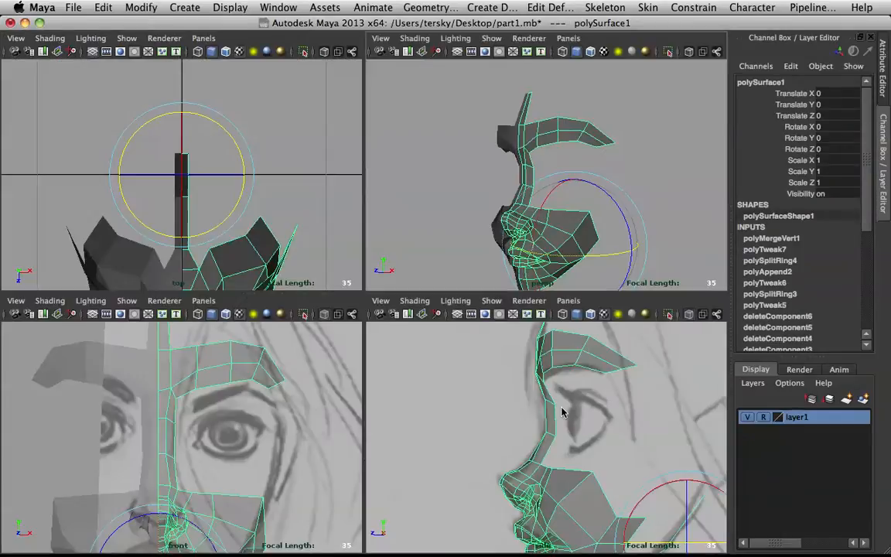
{"action": "key", "text": "space"}
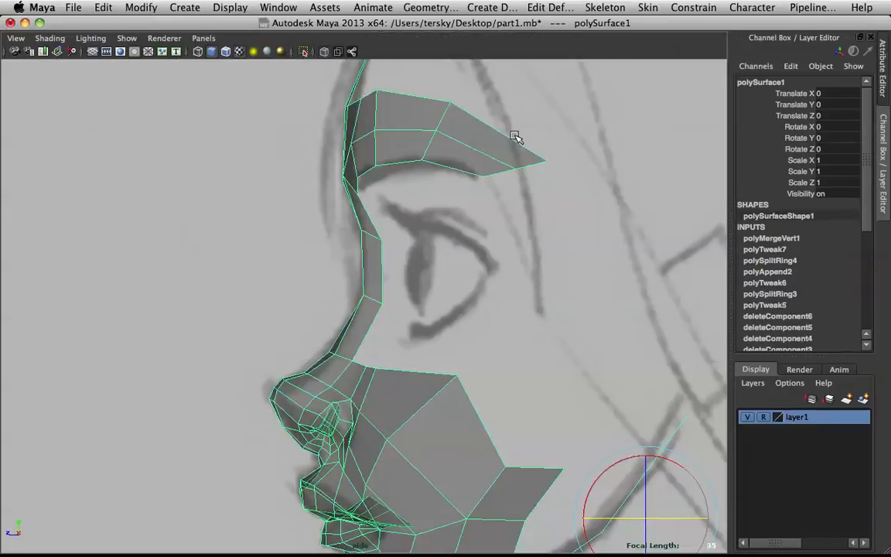
{"action": "right_click_drag", "start_coordinate": [465, 136], "coordinate": [404, 143]}
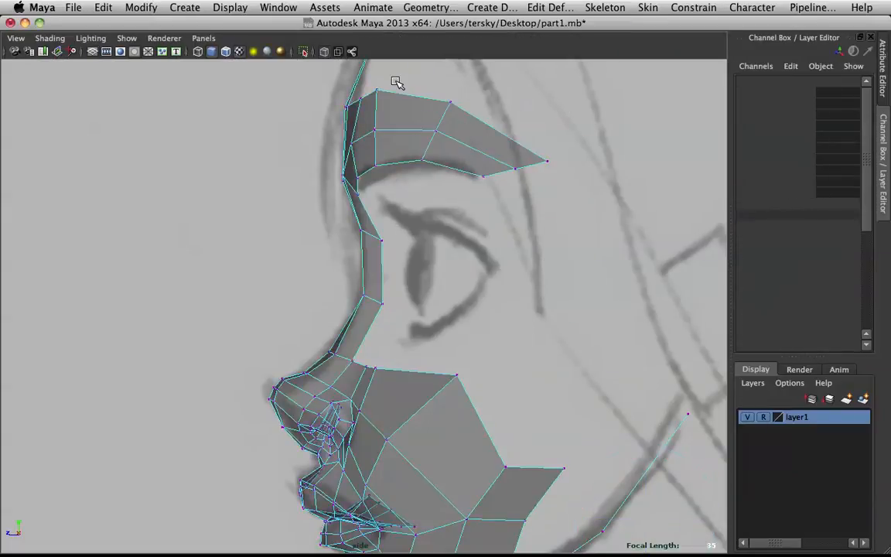
{"action": "left_click", "coordinate": [371, 92]}
{"action": "left_click_drag", "start_coordinate": [371, 92], "coordinate": [380, 91]}
{"action": "left_click_drag", "start_coordinate": [425, 113], "coordinate": [456, 97]}
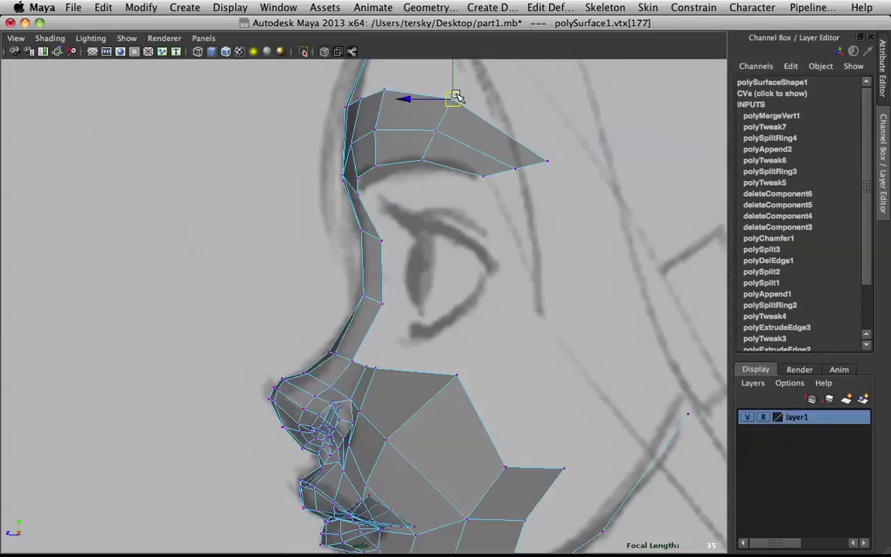
{"action": "left_click", "coordinate": [547, 164]}
{"action": "left_click_drag", "start_coordinate": [548, 164], "coordinate": [518, 167]}
{"action": "left_click", "coordinate": [518, 170]}
{"action": "key", "text": "q"}
Step: Select the border edges along the brow strip's underside and extrude them down toward the upper eyelid
{"action": "right_click_drag", "start_coordinate": [464, 147], "coordinate": [484, 186]}
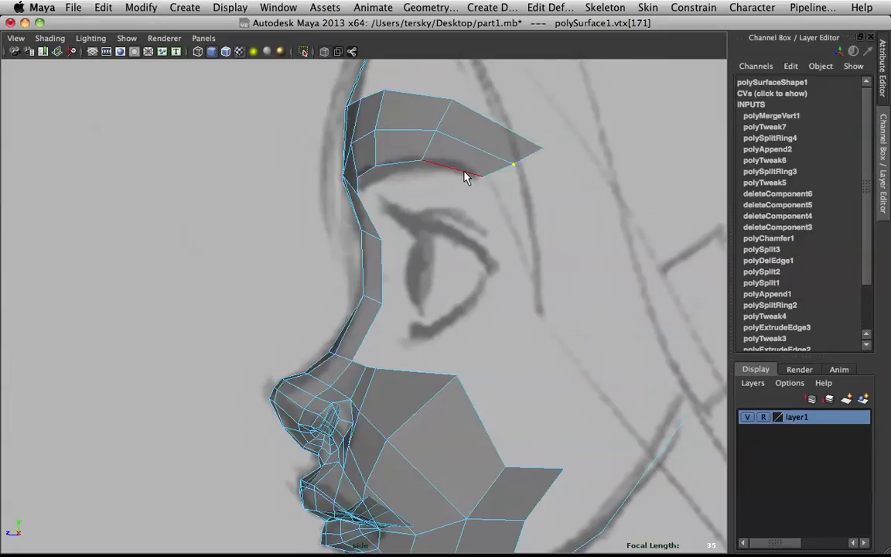
{"action": "left_click", "coordinate": [465, 177]}
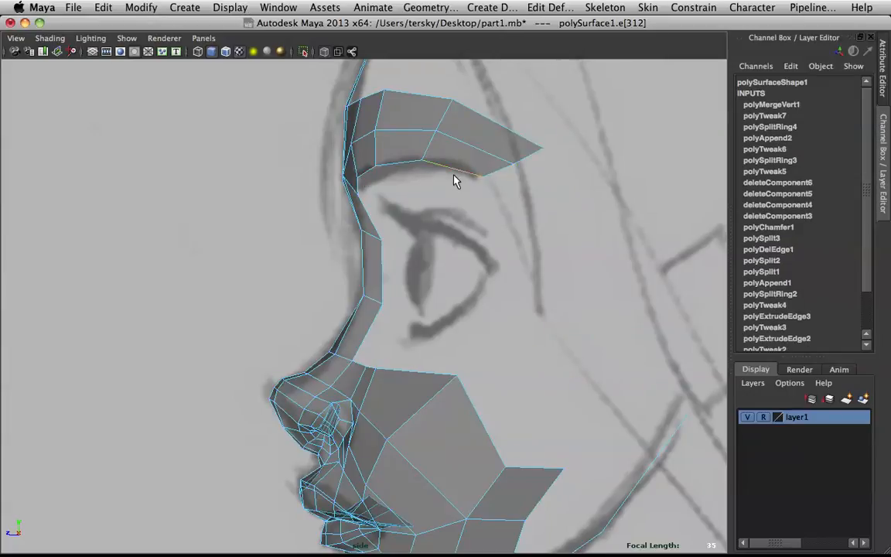
{"action": "left_click", "coordinate": [379, 183], "text": "shift"}
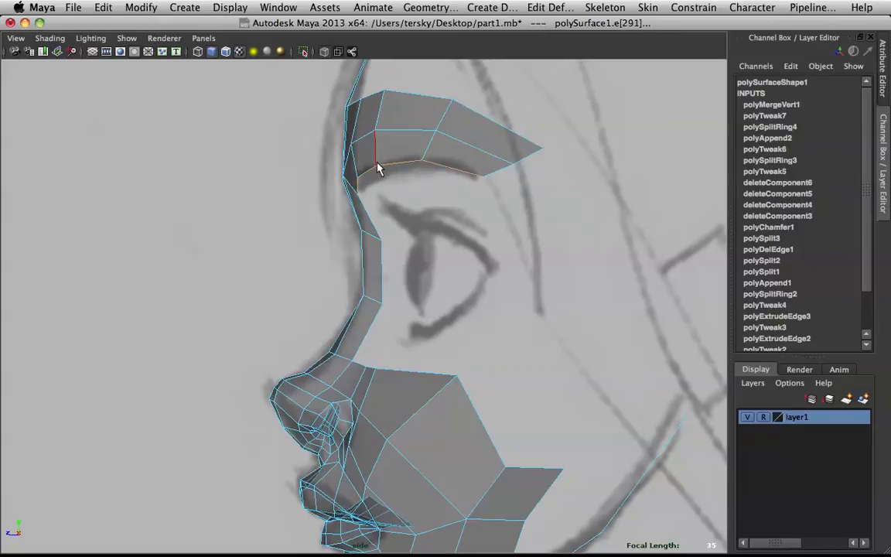
{"action": "right_click_drag", "start_coordinate": [377, 160], "coordinate": [393, 190], "text": "shift"}
{"action": "key", "text": "space"}
{"action": "key", "text": "space"}
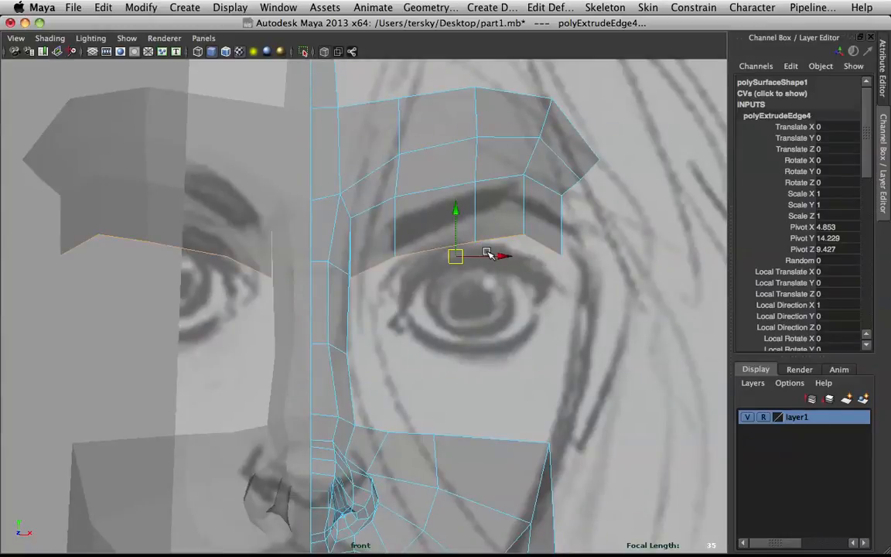
Step: In the front view, merge the inner corner vertex of the extruded row with the neighbouring nose bridge vertex
{"action": "right_click_drag", "start_coordinate": [487, 214], "coordinate": [429, 209]}
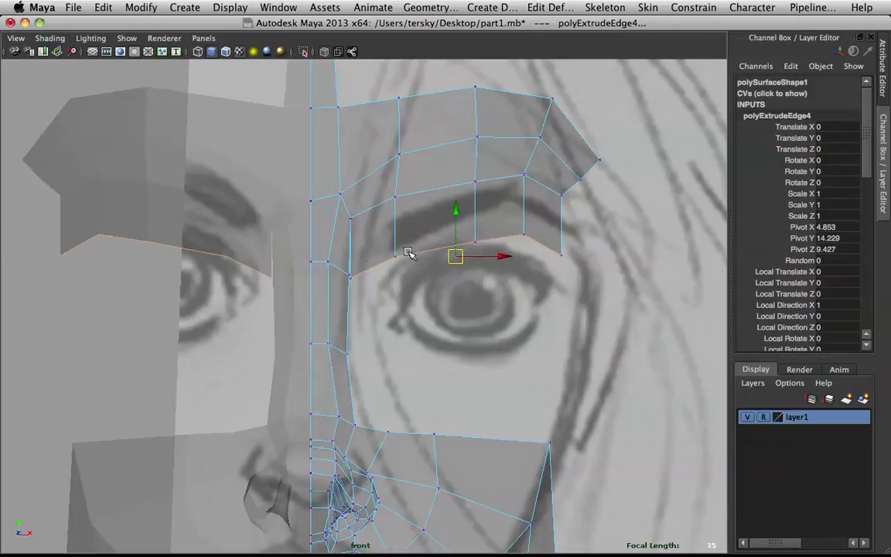
{"action": "left_click", "coordinate": [349, 277]}
{"action": "right_click_drag", "start_coordinate": [350, 277], "coordinate": [417, 309], "text": "shift"}
{"action": "left_click", "coordinate": [418, 308]}
{"action": "right_click_drag", "start_coordinate": [362, 229], "coordinate": [362, 181]}
{"action": "left_click", "coordinate": [350, 276]}
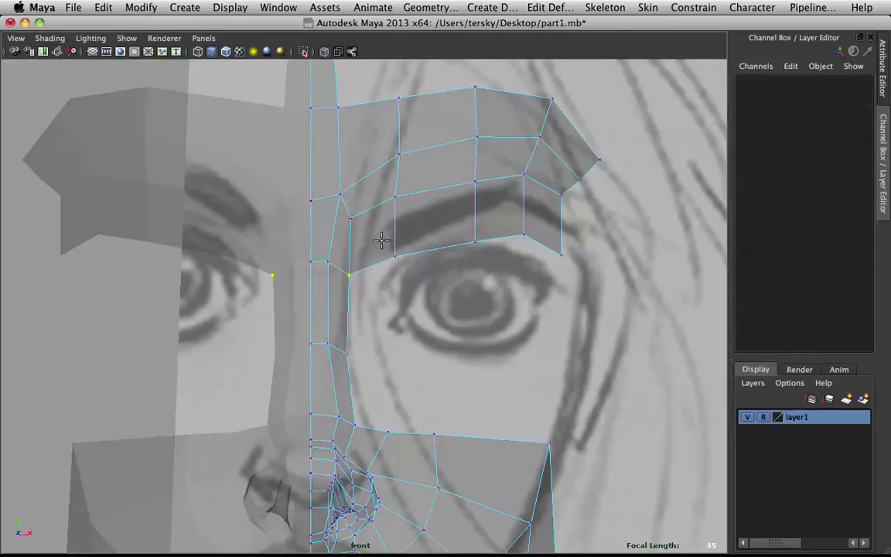
Step: In the perspective view, reposition the two vertices nearest the nose bridge along the new row's lower edge
{"action": "key", "text": "space"}
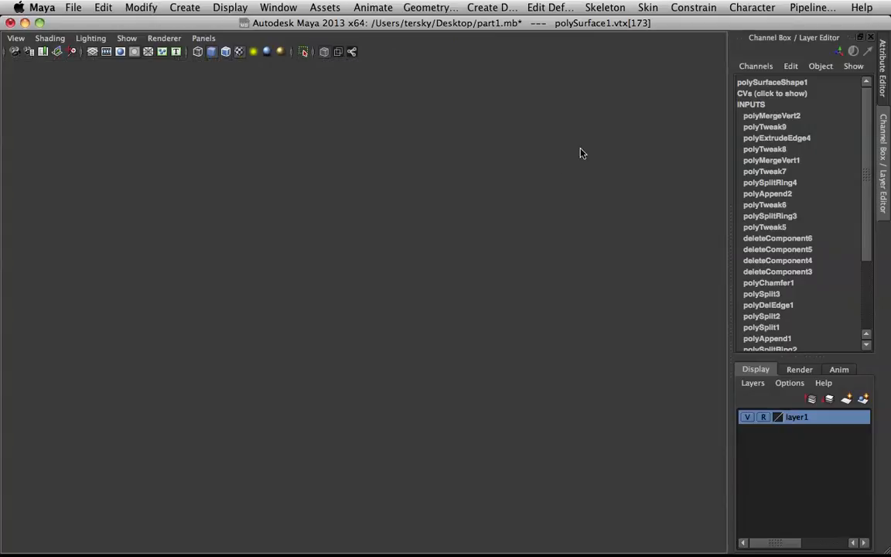
{"action": "scroll", "coordinate": [585, 150], "scroll_direction": "up", "scroll_amount": 5}
{"action": "key", "text": "space"}
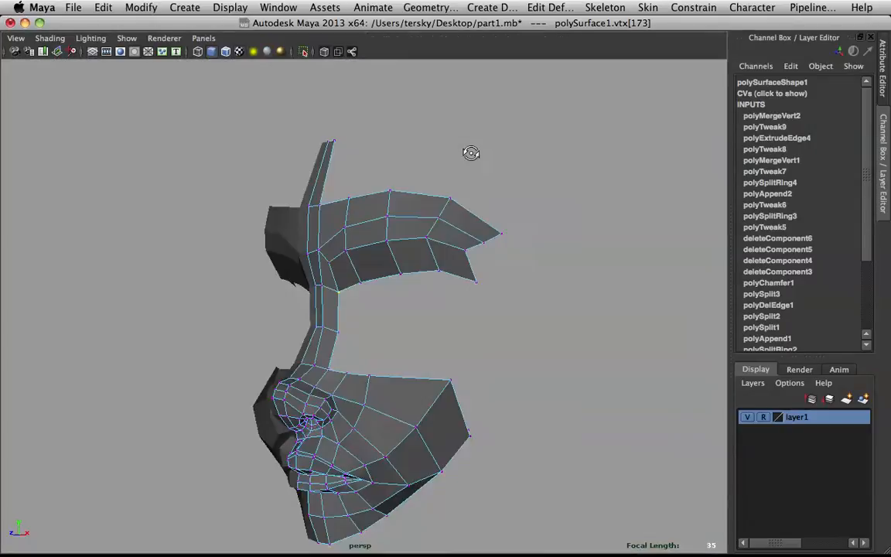
{"action": "left_click_drag", "start_coordinate": [435, 237], "coordinate": [396, 233], "text": "alt"}
{"action": "right_click_drag", "start_coordinate": [394, 230], "coordinate": [390, 249]}
{"action": "left_click", "coordinate": [374, 277]}
{"action": "left_click_drag", "start_coordinate": [354, 270], "coordinate": [334, 267], "text": "alt"}
{"action": "left_click_drag", "start_coordinate": [334, 267], "coordinate": [413, 263], "text": "alt"}
{"action": "left_click", "coordinate": [468, 249]}
{"action": "mouse_move", "coordinate": [468, 249]}
{"action": "left_mouse_down", "text": "alt"}
{"action": "mouse_move", "coordinate": [470, 257]}
{"action": "mouse_move", "coordinate": [466, 247]}
{"action": "left_mouse_up", "text": "alt"}
Step: In the front view, raise the middle vertex of the new row's lower edge to arch it over the eye
{"action": "key", "text": "space"}
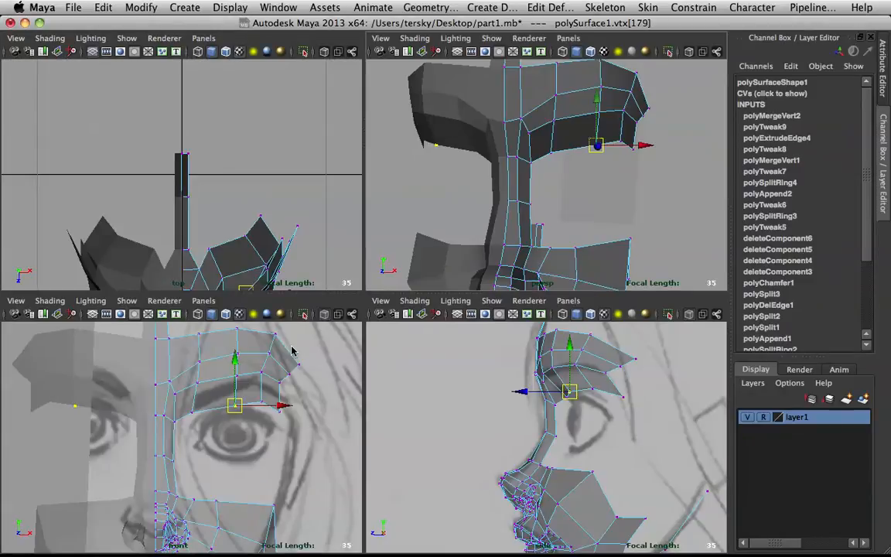
{"action": "key", "text": "space"}
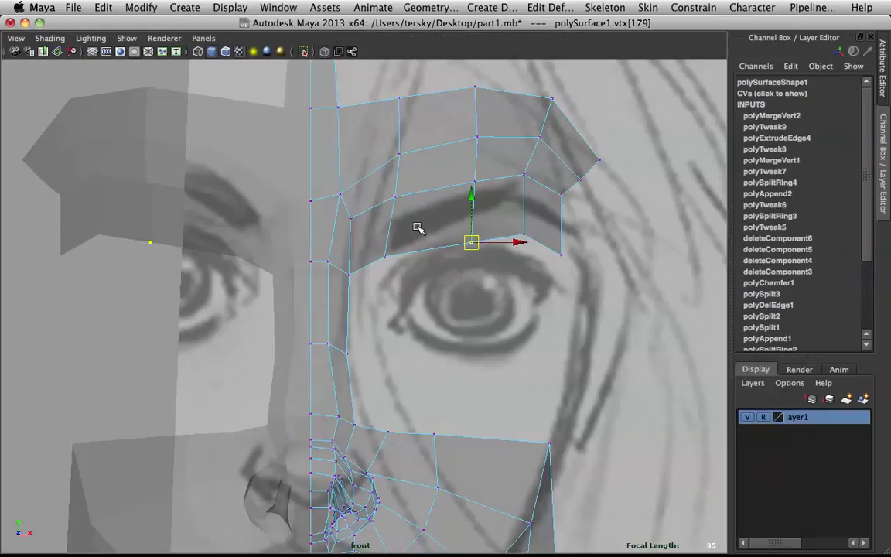
{"action": "left_click_drag", "start_coordinate": [470, 197], "coordinate": [474, 184]}
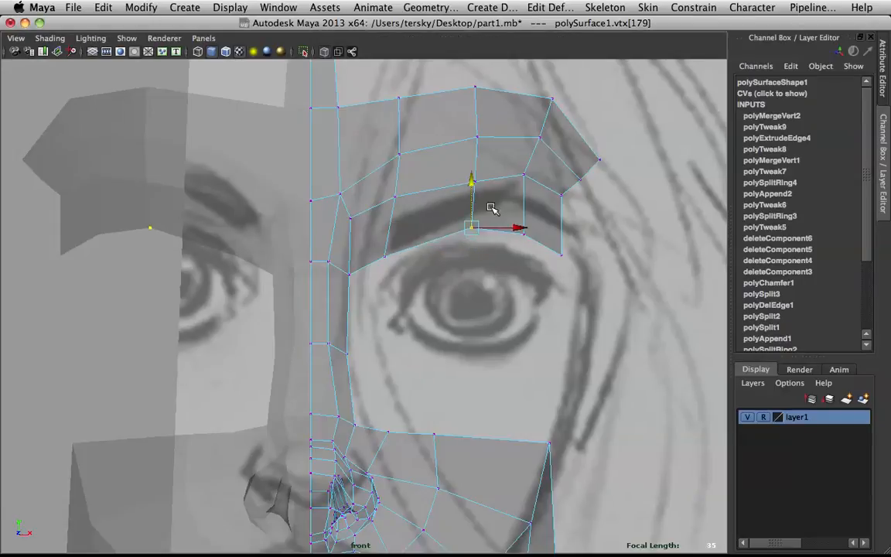
{"action": "key", "text": "q"}
Step: In the side view, move the outer vertices of the new row's lower edge to follow the upper eyelid line
{"action": "key", "text": "space"}
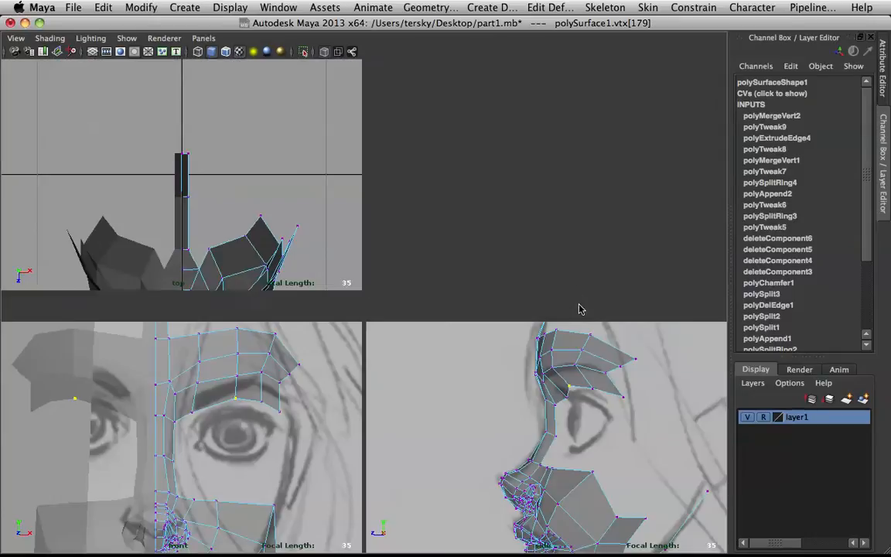
{"action": "key", "text": "space"}
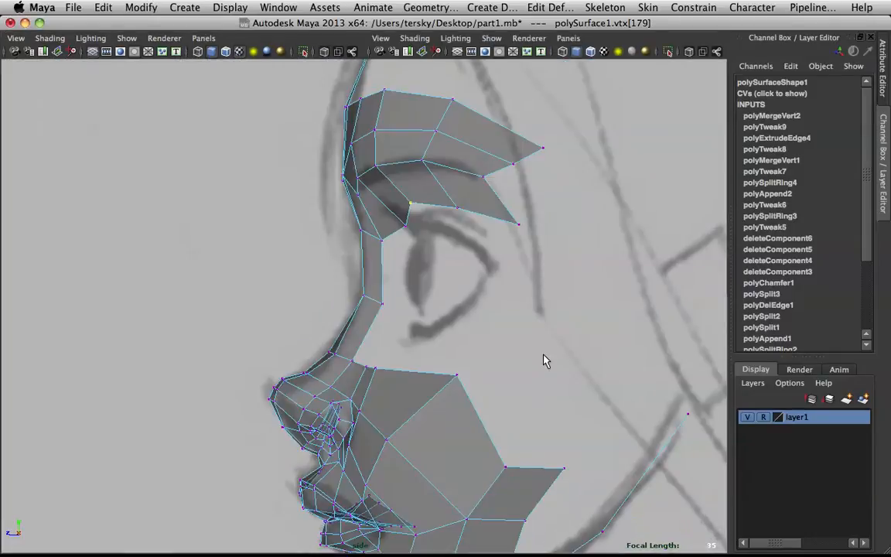
{"action": "left_click", "coordinate": [470, 193]}
{"action": "key", "text": "w"}
{"action": "left_click_drag", "start_coordinate": [470, 193], "coordinate": [507, 245]}
{"action": "left_click", "coordinate": [538, 214]}
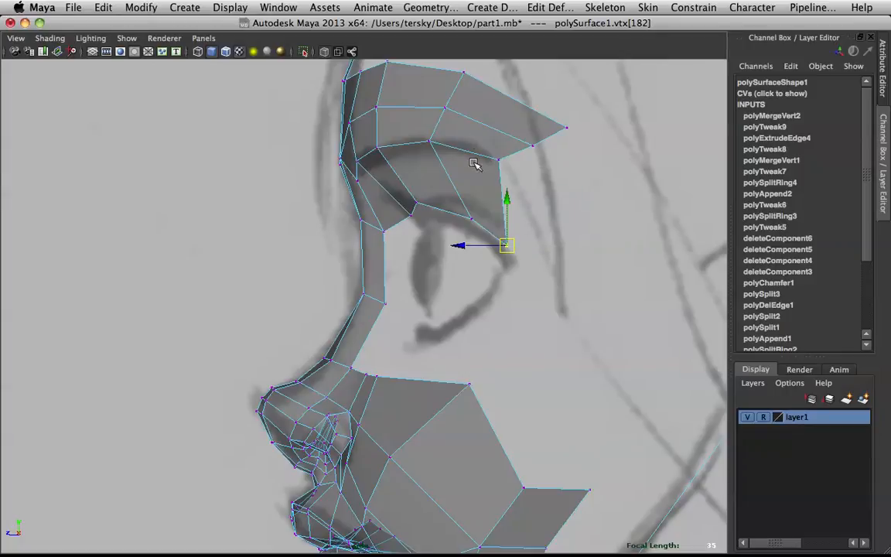
{"action": "left_click_drag", "start_coordinate": [507, 247], "coordinate": [454, 209]}
Step: Examine the smoothed brow and eye area from several angles in the perspective view
{"action": "key", "text": "space"}
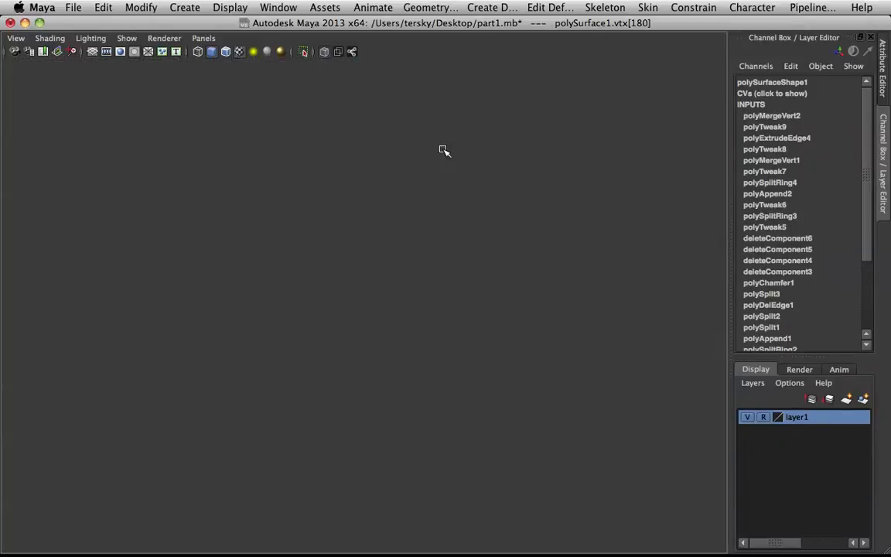
{"action": "key", "text": "space"}
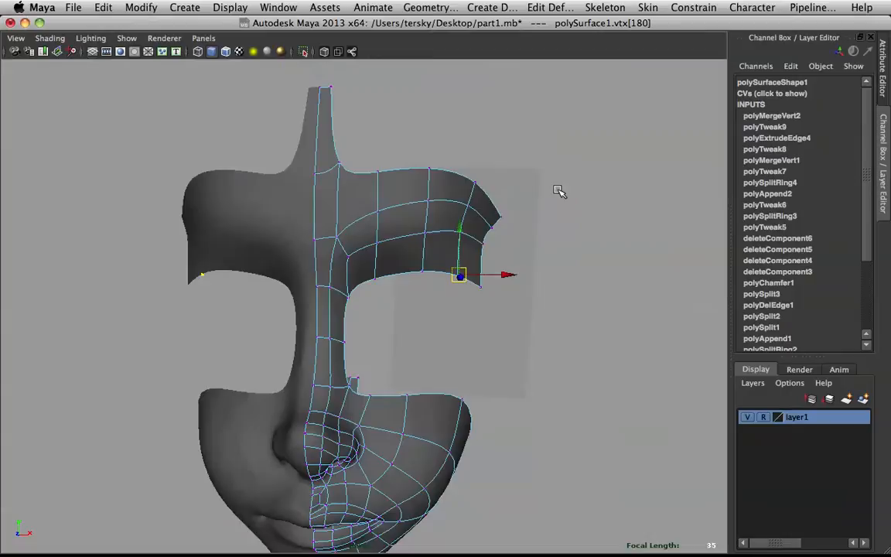
{"action": "left_click_drag", "start_coordinate": [559, 192], "coordinate": [501, 199], "text": "alt"}
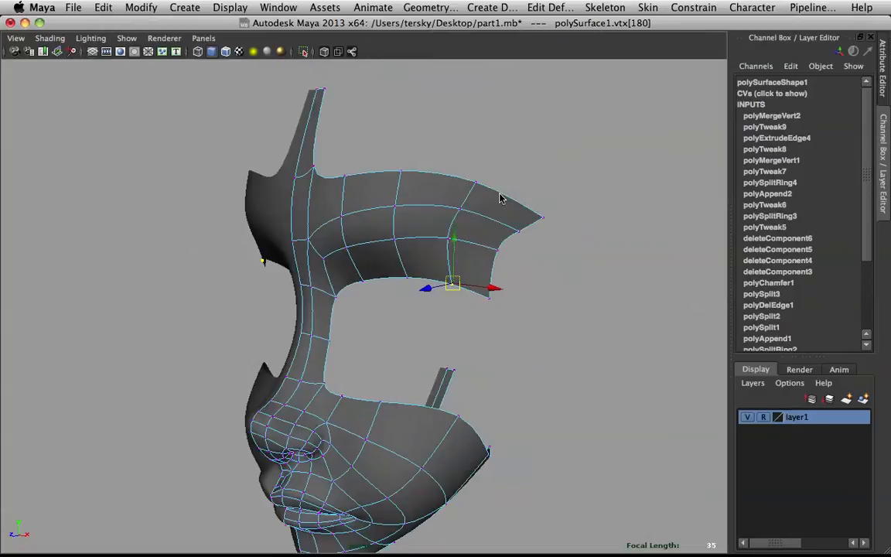
{"action": "left_click", "coordinate": [384, 213]}
{"action": "right_click_drag", "start_coordinate": [385, 213], "coordinate": [461, 172]}
{"action": "mouse_move", "coordinate": [461, 172]}
{"action": "left_mouse_down", "text": "alt"}
{"action": "mouse_move", "coordinate": [466, 189]}
{"action": "mouse_move", "coordinate": [526, 175]}
{"action": "mouse_move", "coordinate": [463, 183]}
{"action": "left_mouse_up", "text": "alt"}
{"action": "scroll", "coordinate": [457, 186], "scroll_direction": "up", "scroll_amount": 3}
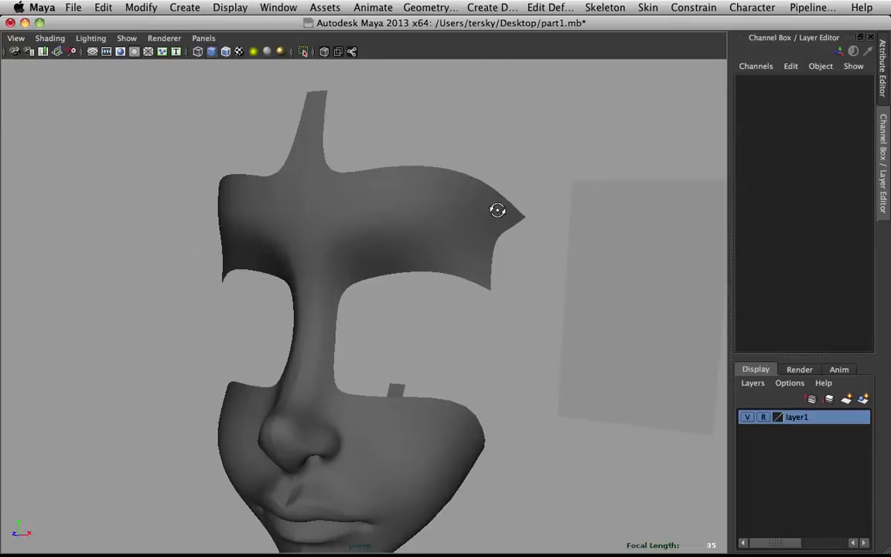
{"action": "mouse_move", "coordinate": [487, 219]}
{"action": "left_mouse_down", "text": "alt"}
{"action": "mouse_move", "coordinate": [553, 222]}
{"action": "mouse_move", "coordinate": [483, 209]}
{"action": "mouse_move", "coordinate": [490, 215]}
{"action": "left_mouse_up", "text": "alt"}
{"action": "left_click", "coordinate": [450, 211]}
Step: Apply the Slide Edge Tool to the outermost edge between the brow strip and the extruded row and shift that edge down
{"action": "scroll", "coordinate": [496, 215], "scroll_direction": "up", "scroll_amount": 3}
{"action": "right_click", "coordinate": [518, 181]}
{"action": "right_click_drag", "start_coordinate": [520, 182], "coordinate": [524, 153]}
{"action": "left_click", "coordinate": [535, 191]}
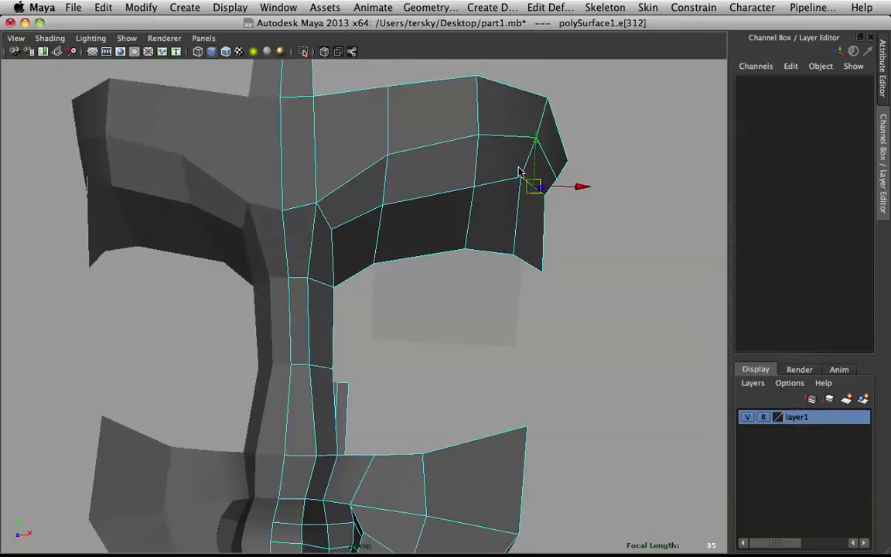
{"action": "right_click", "coordinate": [510, 161], "text": "shift"}
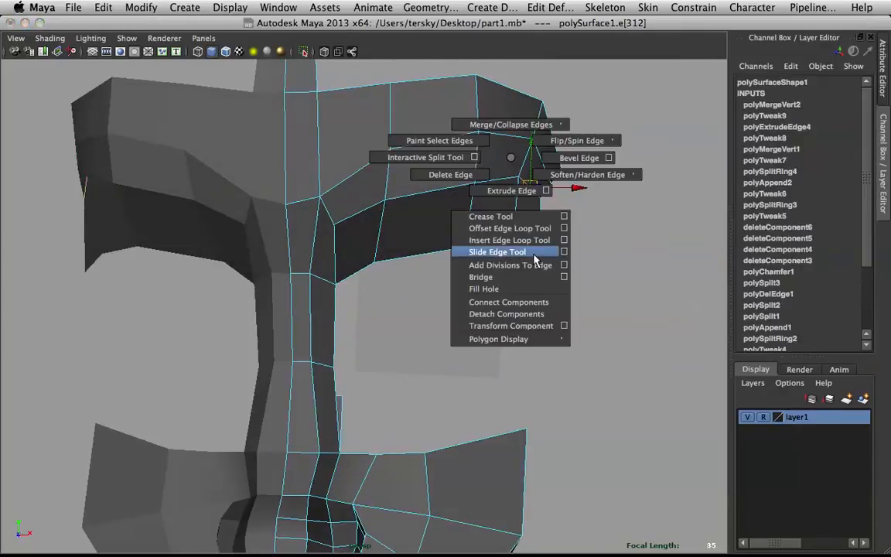
{"action": "left_click", "coordinate": [511, 252]}
{"action": "mouse_move", "coordinate": [504, 228]}
{"action": "middle_mouse_down"}
{"action": "mouse_move", "coordinate": [487, 233]}
{"action": "mouse_move", "coordinate": [498, 232]}
{"action": "middle_mouse_up"}
{"action": "key", "text": "w"}
{"action": "mouse_move", "coordinate": [500, 230]}
{"action": "left_mouse_down", "text": "alt"}
{"action": "mouse_move", "coordinate": [551, 213]}
{"action": "mouse_move", "coordinate": [531, 215]}
{"action": "mouse_move", "coordinate": [544, 177]}
{"action": "left_mouse_up", "text": "alt"}
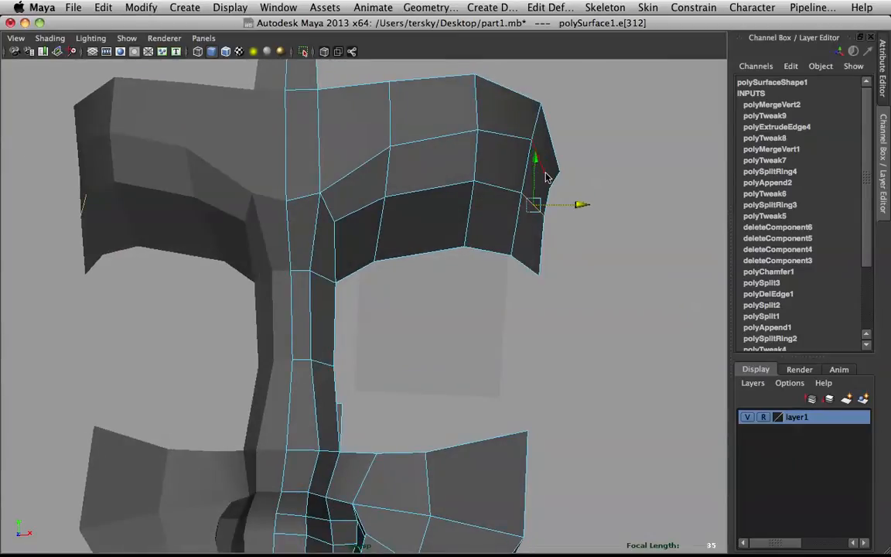
Step: Reposition the vertices at the brow strip's outer end to even out the spacing and round its curve
{"action": "right_click_drag", "start_coordinate": [549, 171], "coordinate": [489, 169]}
{"action": "left_click", "coordinate": [550, 188]}
{"action": "left_click_drag", "start_coordinate": [551, 188], "coordinate": [418, 252]}
{"action": "left_click", "coordinate": [568, 214]}
{"action": "scroll", "coordinate": [418, 252], "scroll_direction": "up", "scroll_amount": 3}
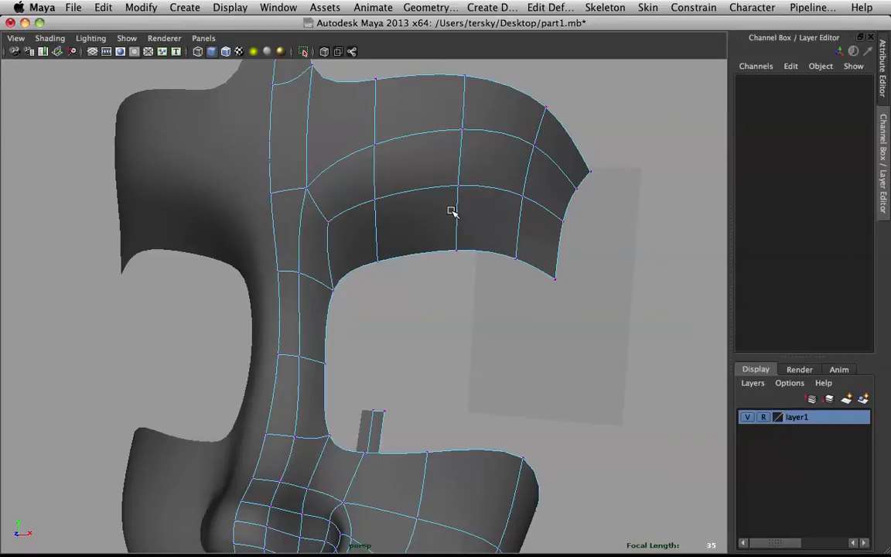
Step: Delete the innermost face of the row under the brow beside the nose bridge, and undo the deletion
{"action": "right_click_drag", "start_coordinate": [352, 227], "coordinate": [352, 237]}
{"action": "left_click", "coordinate": [351, 237]}
{"action": "key", "text": "Delete"}
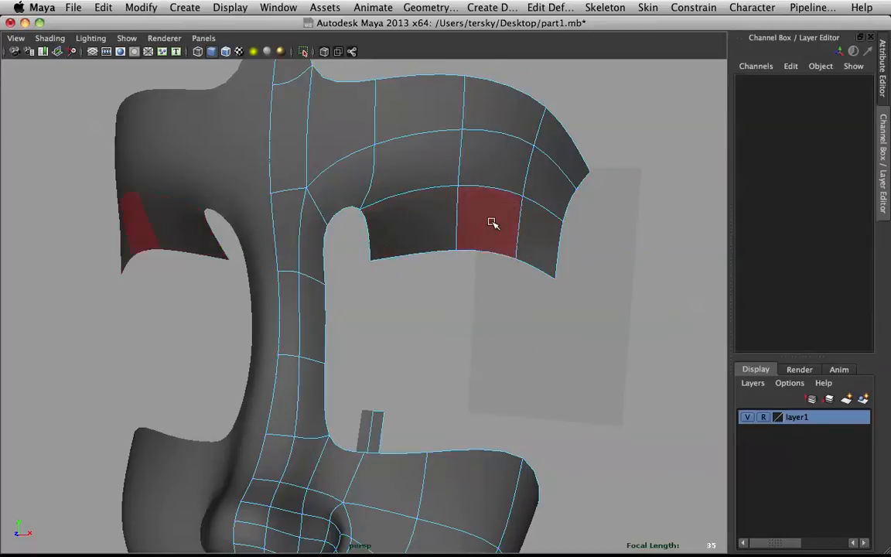
{"action": "key", "text": "1"}
{"action": "key", "text": "z"}
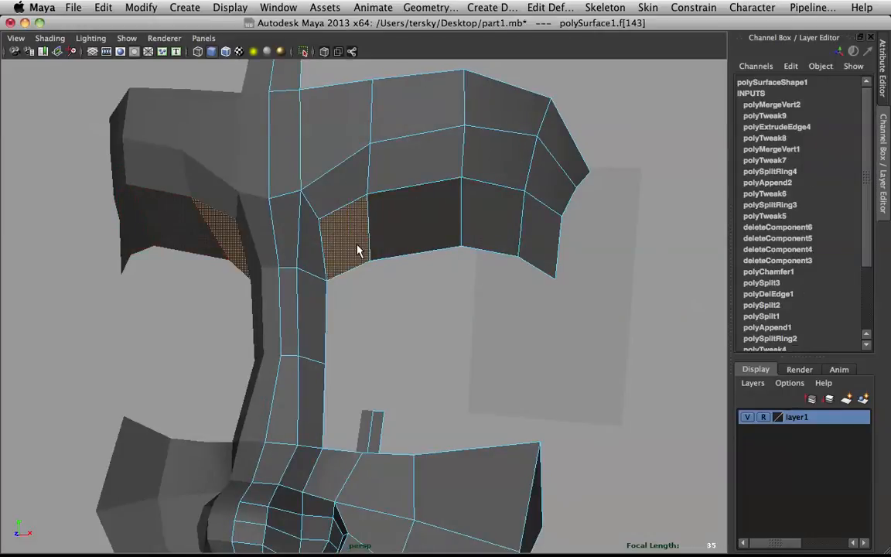
Step: Extrude the lower border edges of the row under the brow downward to add another row across the eye area
{"action": "left_click", "coordinate": [356, 266]}
{"action": "left_click", "coordinate": [395, 258], "text": "shift"}
{"action": "left_click", "coordinate": [499, 255], "text": "shift"}
{"action": "key", "text": "space"}
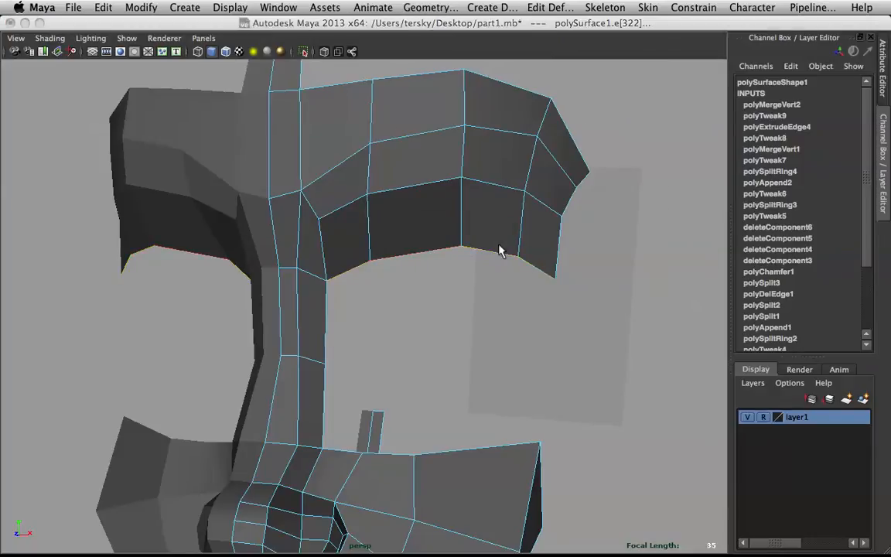
{"action": "left_click_drag", "start_coordinate": [447, 213], "coordinate": [511, 299]}
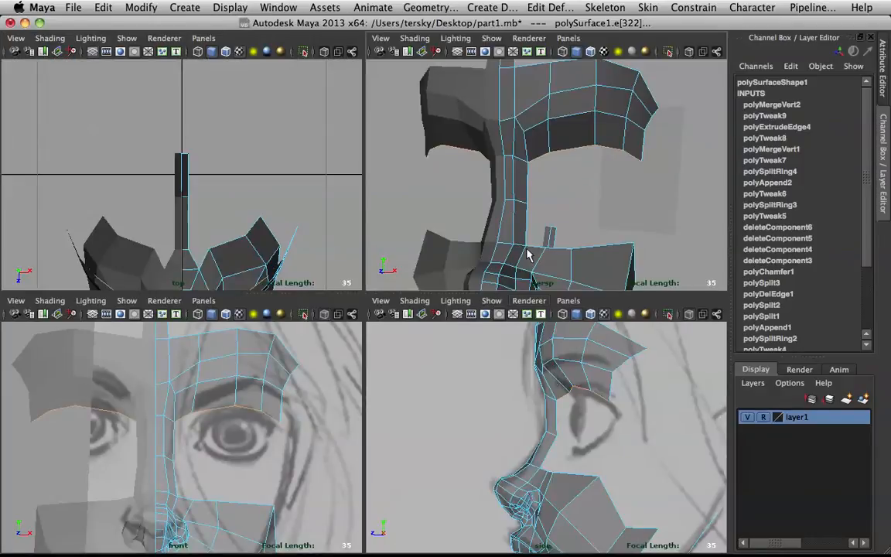
{"action": "key", "text": "space"}
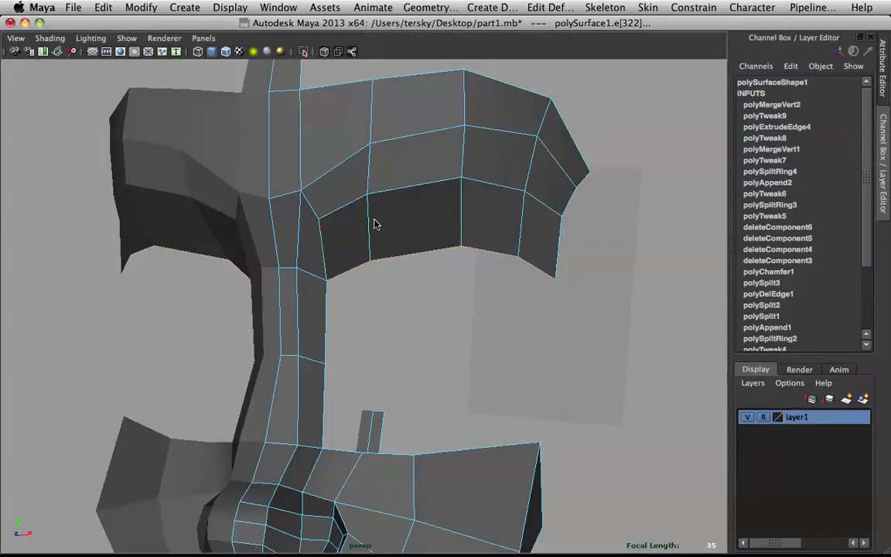
{"action": "right_click_drag", "start_coordinate": [374, 226], "coordinate": [378, 247], "text": "shift"}
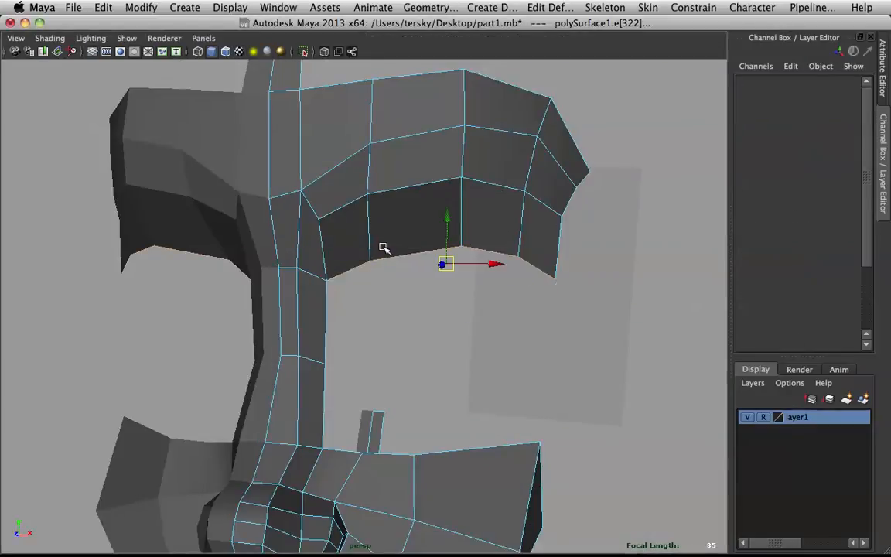
{"action": "left_click_drag", "start_coordinate": [448, 265], "coordinate": [427, 282]}
Step: Merge the new row's inner lower vertex with the adjoining vertex on the side of the nose bridge
{"action": "key", "text": "d"}
{"action": "right_click_drag", "start_coordinate": [343, 266], "coordinate": [299, 215]}
{"action": "left_click_drag", "start_coordinate": [308, 274], "coordinate": [337, 363], "text": "alt"}
{"action": "left_click", "coordinate": [324, 361]}
{"action": "right_click_drag", "start_coordinate": [324, 351], "coordinate": [304, 240], "text": "shift"}
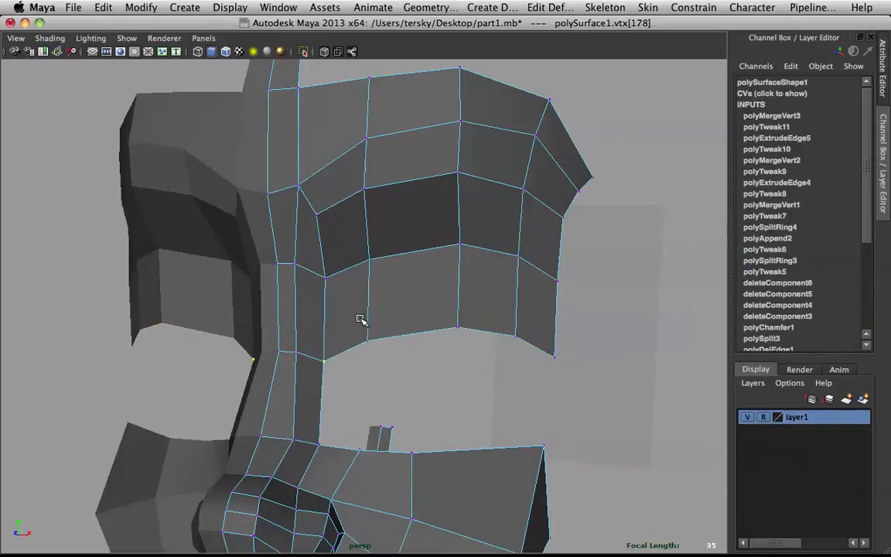
Step: Lower the vertices along the new row's bottom border one by one to level it across the eye area
{"action": "left_click_drag", "start_coordinate": [388, 363], "coordinate": [368, 318], "text": "alt"}
{"action": "left_click_drag", "start_coordinate": [369, 356], "coordinate": [370, 311]}
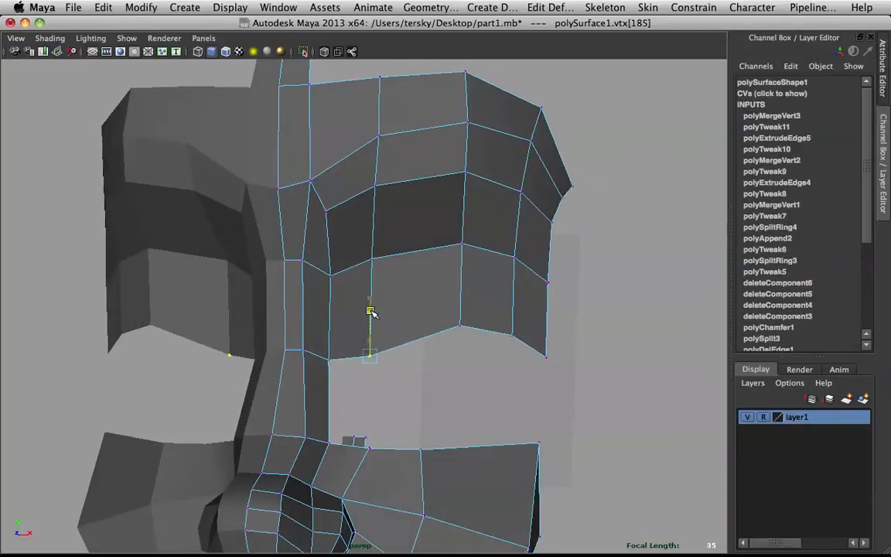
{"action": "left_click_drag", "start_coordinate": [494, 350], "coordinate": [496, 350]}
{"action": "left_click_drag", "start_coordinate": [460, 284], "coordinate": [462, 310]}
{"action": "left_click_drag", "start_coordinate": [513, 354], "coordinate": [516, 350]}
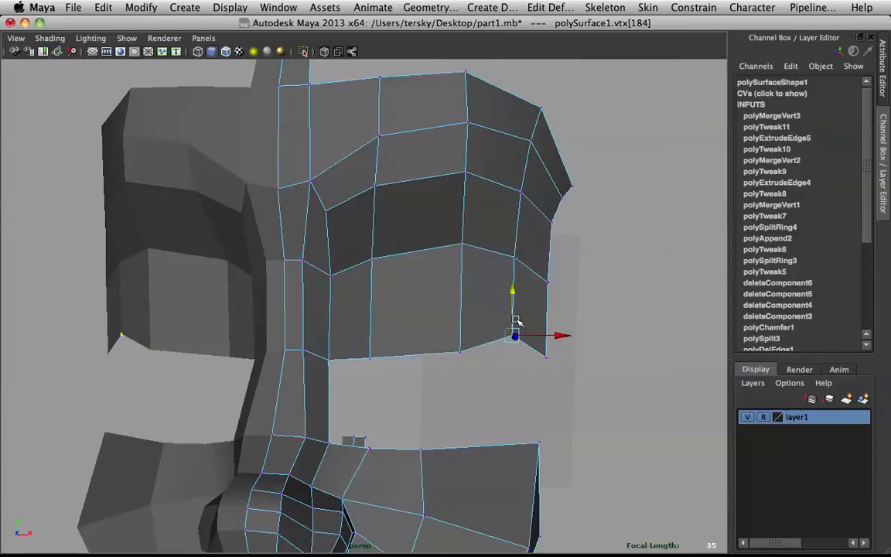
{"action": "left_click_drag", "start_coordinate": [516, 290], "coordinate": [414, 253]}
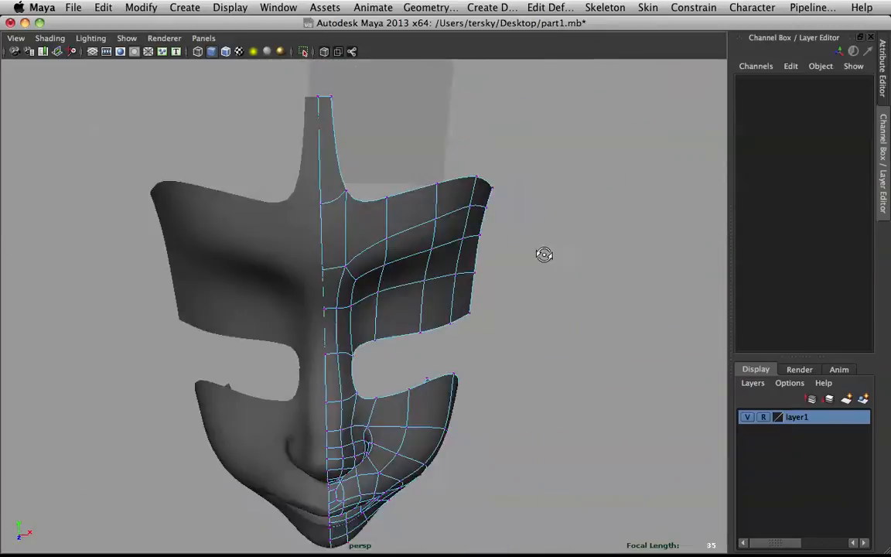
Step: Insert an edge loop down the outer cheek, between its last inner edge line and the outer ridge
{"action": "left_click_drag", "start_coordinate": [544, 254], "coordinate": [415, 335], "text": "alt"}
{"action": "right_click", "coordinate": [369, 291]}
{"action": "right_click_drag", "start_coordinate": [369, 291], "coordinate": [436, 268]}
{"action": "left_click", "coordinate": [385, 293]}
{"action": "left_click_drag", "start_coordinate": [384, 297], "coordinate": [348, 342], "text": "alt"}
{"action": "right_click_drag", "start_coordinate": [351, 330], "coordinate": [272, 302]}
{"action": "left_click_drag", "start_coordinate": [416, 385], "coordinate": [442, 348], "text": "alt"}
{"action": "left_click", "coordinate": [389, 404]}
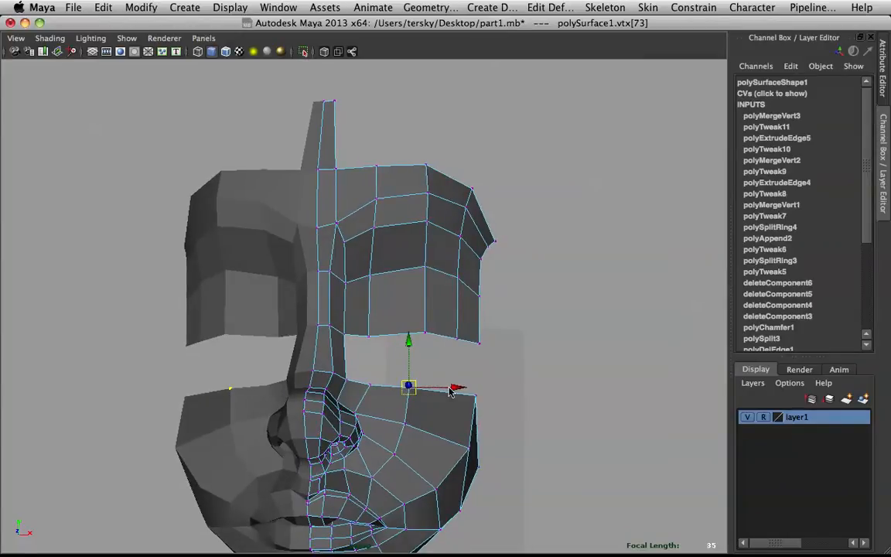
{"action": "right_click_drag", "start_coordinate": [408, 302], "coordinate": [471, 285]}
{"action": "left_click_drag", "start_coordinate": [471, 285], "coordinate": [451, 300], "text": "alt"}
{"action": "right_click_drag", "start_coordinate": [454, 300], "coordinate": [431, 313], "text": "shift"}
{"action": "left_click_drag", "start_coordinate": [446, 318], "coordinate": [451, 319]}
Step: Apply the Slide Edge Tool to the upper cheek edges of the inserted loop to even out the face widths
{"action": "scroll", "coordinate": [456, 318], "scroll_direction": "up", "scroll_amount": 5}
{"action": "left_click_drag", "start_coordinate": [450, 225], "coordinate": [321, 224], "text": "alt"}
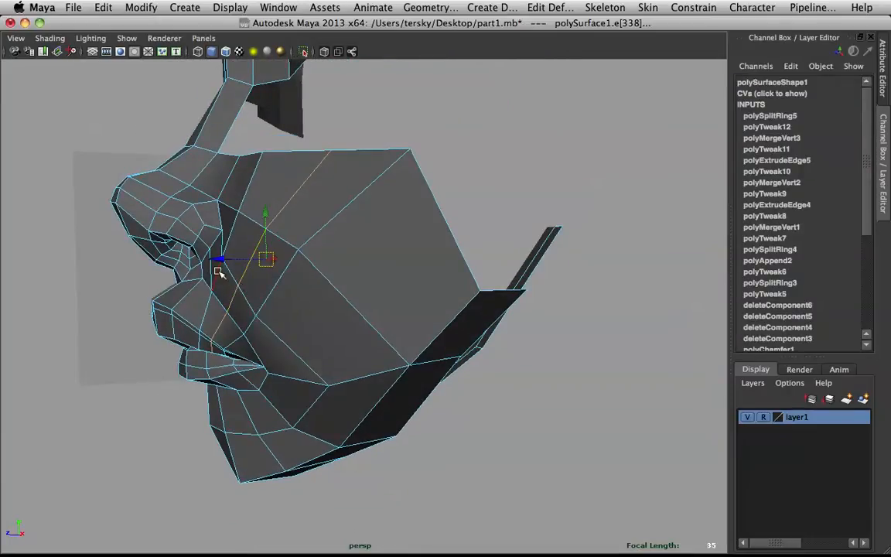
{"action": "left_click_drag", "start_coordinate": [219, 262], "coordinate": [265, 240], "text": "alt"}
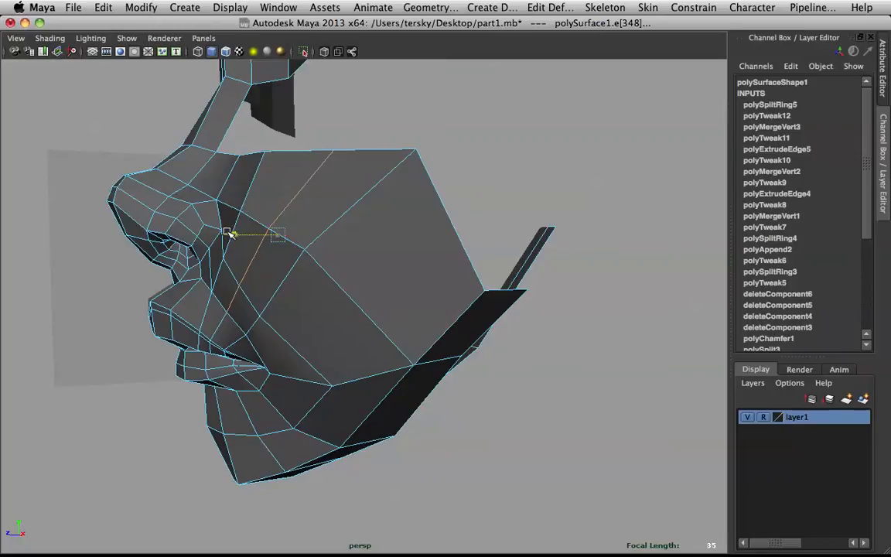
{"action": "left_click_drag", "start_coordinate": [231, 230], "coordinate": [448, 232], "text": "alt"}
{"action": "right_click", "coordinate": [485, 215], "text": "shift"}
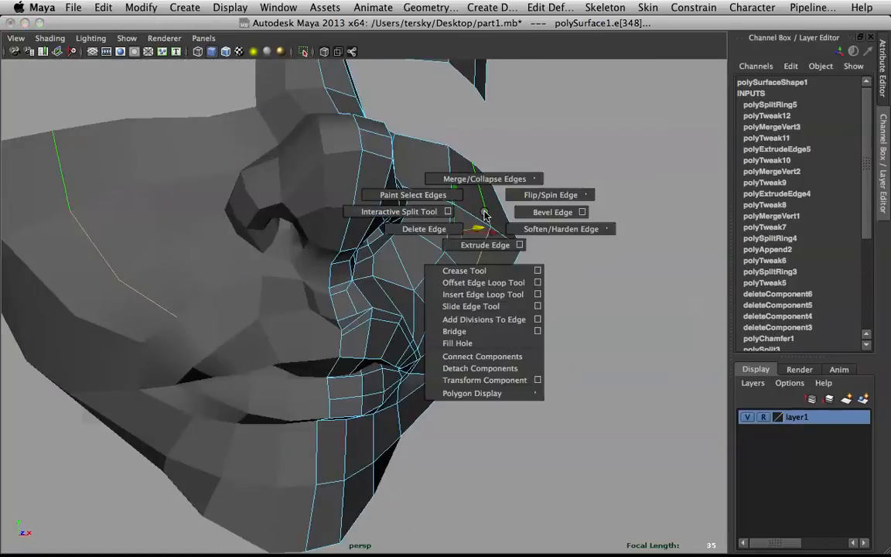
{"action": "left_click", "coordinate": [484, 307]}
{"action": "left_click_drag", "start_coordinate": [480, 313], "coordinate": [542, 255], "text": "alt"}
{"action": "mouse_move", "coordinate": [552, 255]}
{"action": "middle_mouse_down"}
{"action": "mouse_move", "coordinate": [567, 255]}
{"action": "mouse_move", "coordinate": [550, 248]}
{"action": "middle_mouse_up"}
Step: Slide the two edges along the cheek's outer ridge to adjust the cheek's outer contour
{"action": "left_click", "coordinate": [481, 270]}
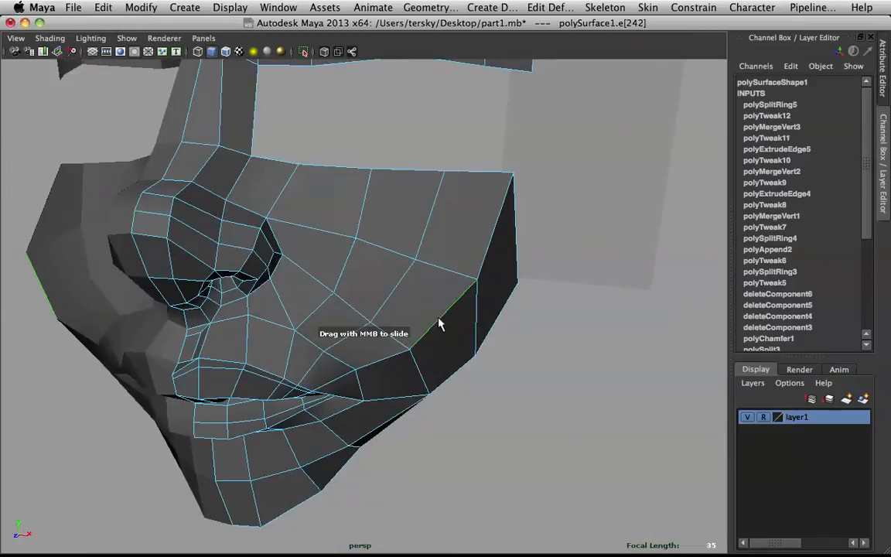
{"action": "left_click", "coordinate": [480, 295]}
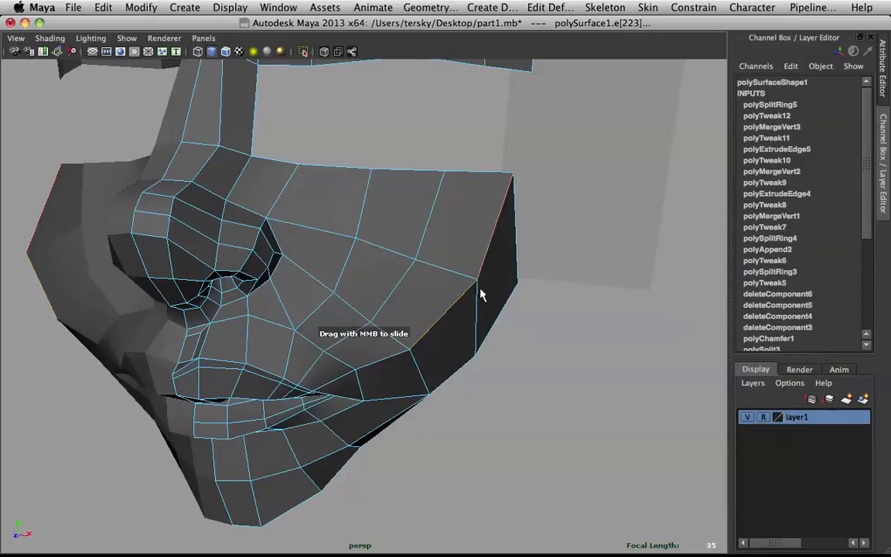
{"action": "middle_click_drag", "start_coordinate": [496, 287], "coordinate": [477, 294]}
{"action": "left_click", "coordinate": [559, 358]}
Step: Examine the smoothed lower face and cheeks from the front, and return to the unsmoothed mesh display
{"action": "key", "text": "3"}
{"action": "left_click_drag", "start_coordinate": [452, 314], "coordinate": [495, 300], "text": "alt"}
{"action": "right_click_drag", "start_coordinate": [434, 251], "coordinate": [466, 240]}
{"action": "scroll", "coordinate": [464, 241], "scroll_direction": "down", "scroll_amount": 5}
{"action": "left_click_drag", "start_coordinate": [464, 241], "coordinate": [441, 248], "text": "alt"}
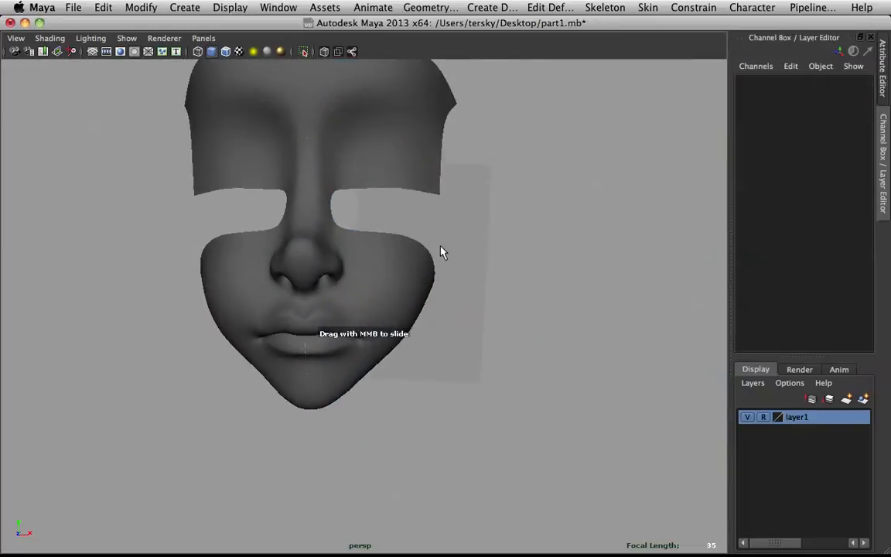
{"action": "left_click", "coordinate": [401, 260]}
{"action": "scroll", "coordinate": [448, 243], "scroll_direction": "up", "scroll_amount": 10}
{"action": "key", "text": "1"}
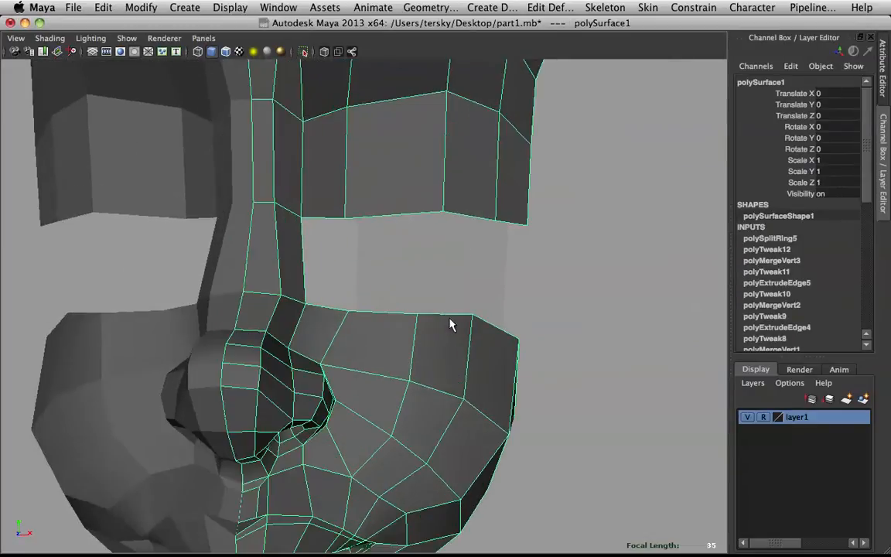
Step: Slide the two vertical edge lines on the upper cheek apart to even out their spacing beside the nose
{"action": "scroll", "coordinate": [420, 350], "scroll_direction": "down", "scroll_amount": 3}
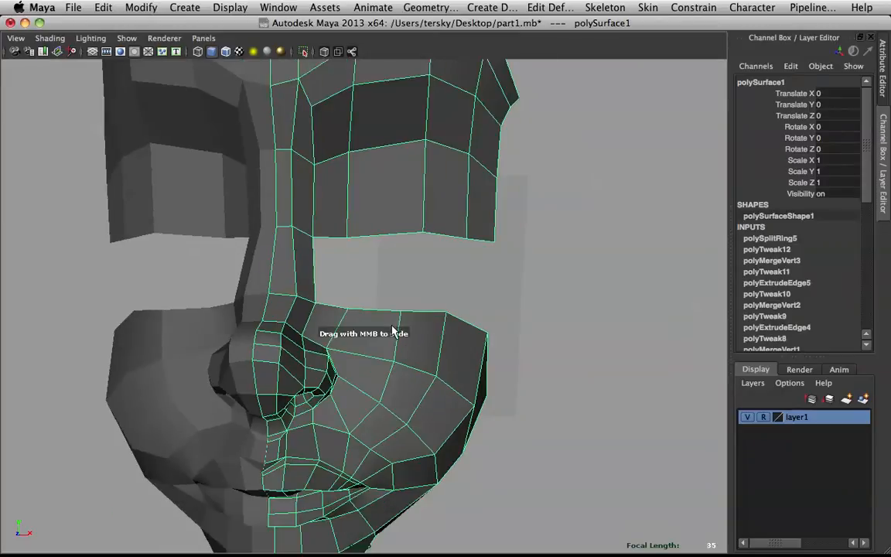
{"action": "left_click", "coordinate": [393, 370]}
{"action": "left_click", "coordinate": [397, 338]}
{"action": "right_click_drag", "start_coordinate": [395, 332], "coordinate": [397, 267]}
{"action": "left_click", "coordinate": [387, 389]}
{"action": "left_click", "coordinate": [383, 392], "text": "shift"}
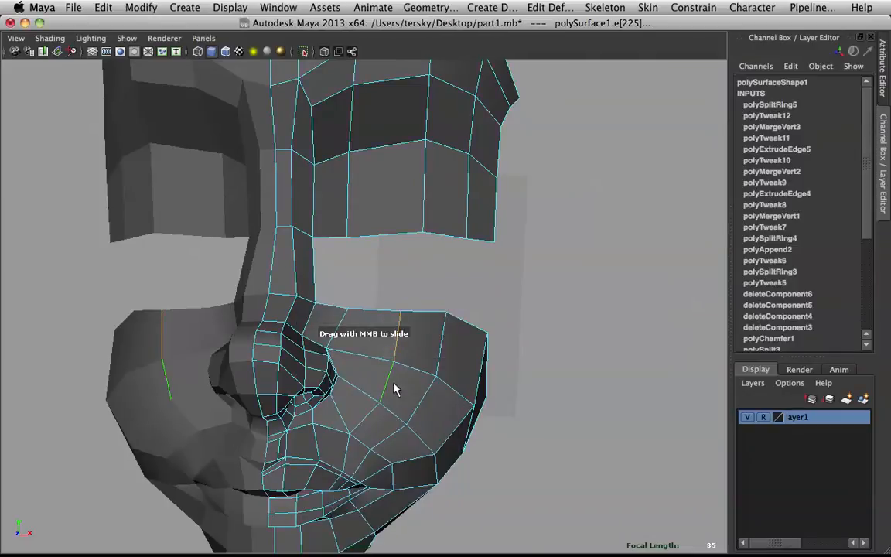
{"action": "left_click", "coordinate": [405, 375]}
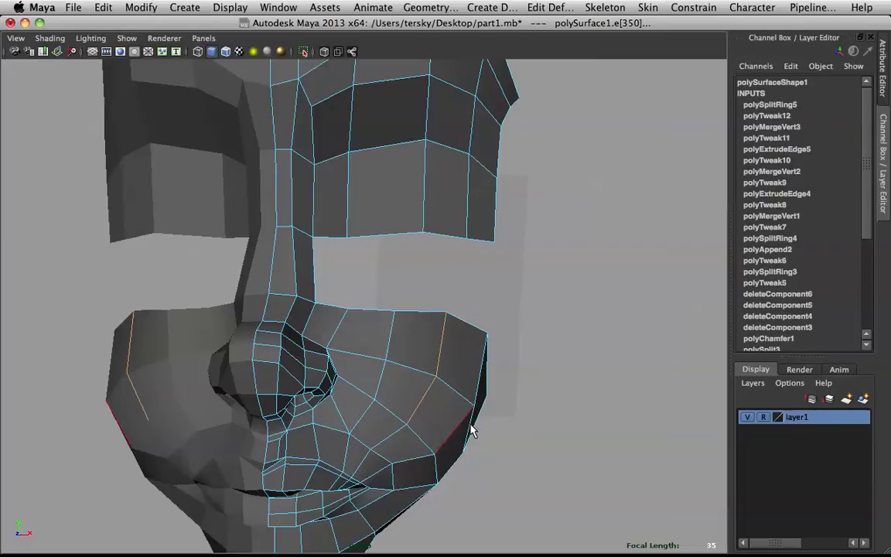
{"action": "right_click_drag", "start_coordinate": [342, 302], "coordinate": [447, 300]}
{"action": "left_click", "coordinate": [362, 364]}
Step: Extrude the eye area's bottom border edges down to the upper border of the cheek
{"action": "right_click_drag", "start_coordinate": [358, 300], "coordinate": [346, 248]}
{"action": "left_click", "coordinate": [346, 241]}
{"action": "left_click", "coordinate": [403, 234], "text": "shift"}
{"action": "left_click", "coordinate": [459, 238], "text": "shift"}
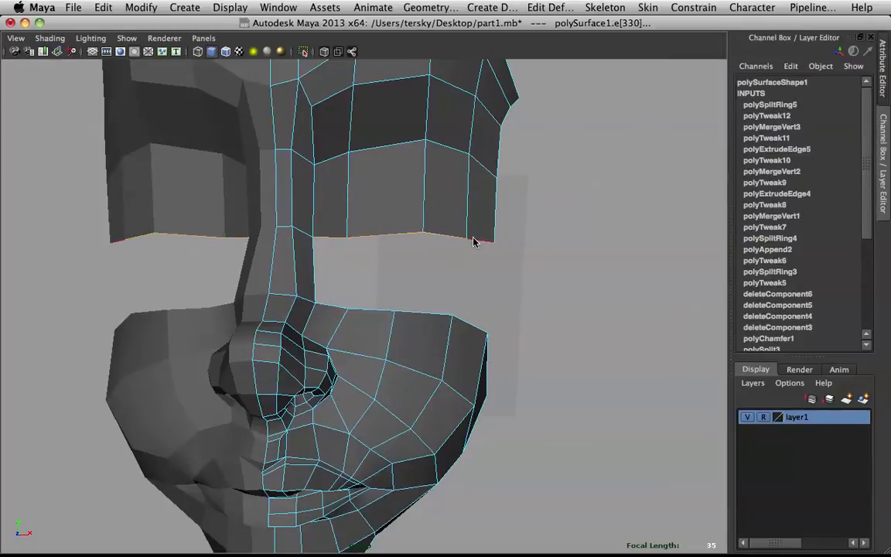
{"action": "right_click", "coordinate": [419, 212], "text": "shift"}
{"action": "left_click", "coordinate": [411, 240]}
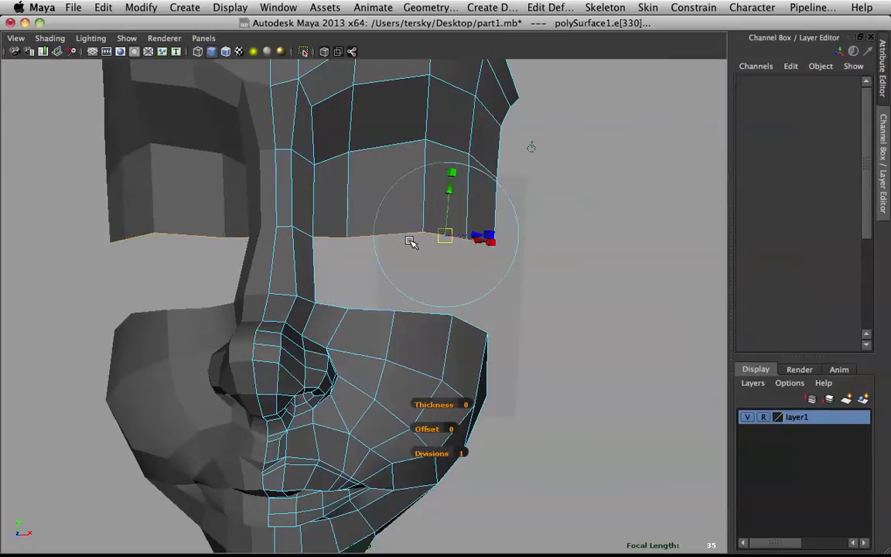
{"action": "left_click_drag", "start_coordinate": [418, 239], "coordinate": [315, 298]}
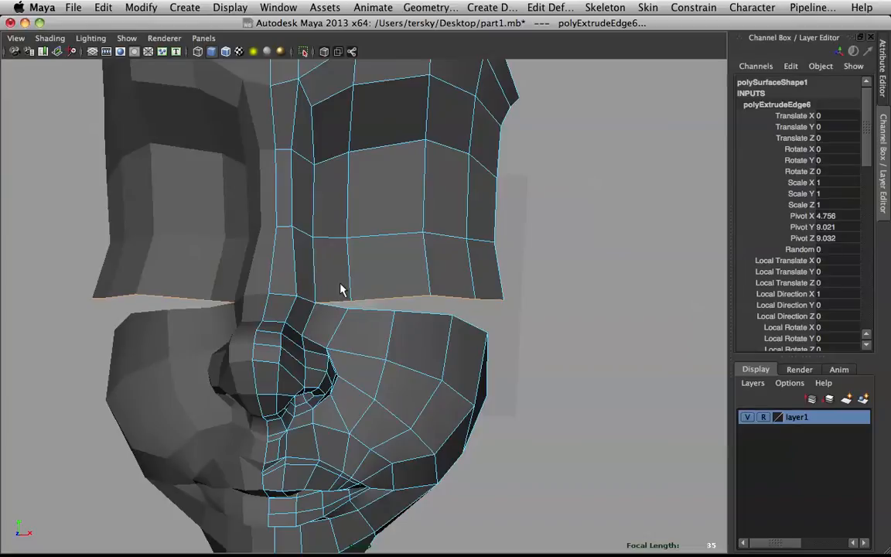
Step: Merge the extruded row's lower vertices one by one with the matching vertices along the cheek's upper border
{"action": "right_click_drag", "start_coordinate": [338, 289], "coordinate": [330, 248]}
{"action": "left_click", "coordinate": [315, 301]}
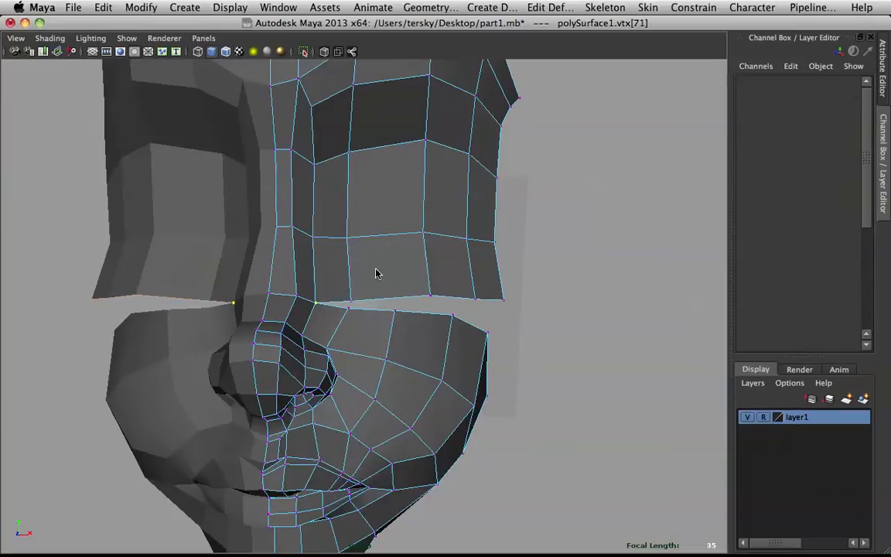
{"action": "left_click_drag", "start_coordinate": [377, 273], "coordinate": [338, 290], "text": "alt"}
{"action": "right_click_drag", "start_coordinate": [336, 282], "coordinate": [358, 271]}
{"action": "left_click", "coordinate": [328, 265]}
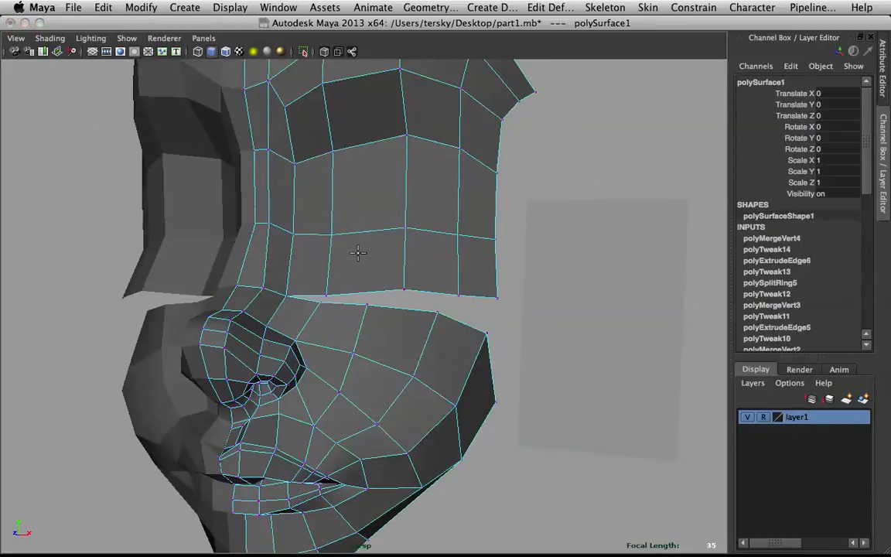
{"action": "left_click", "coordinate": [322, 300]}
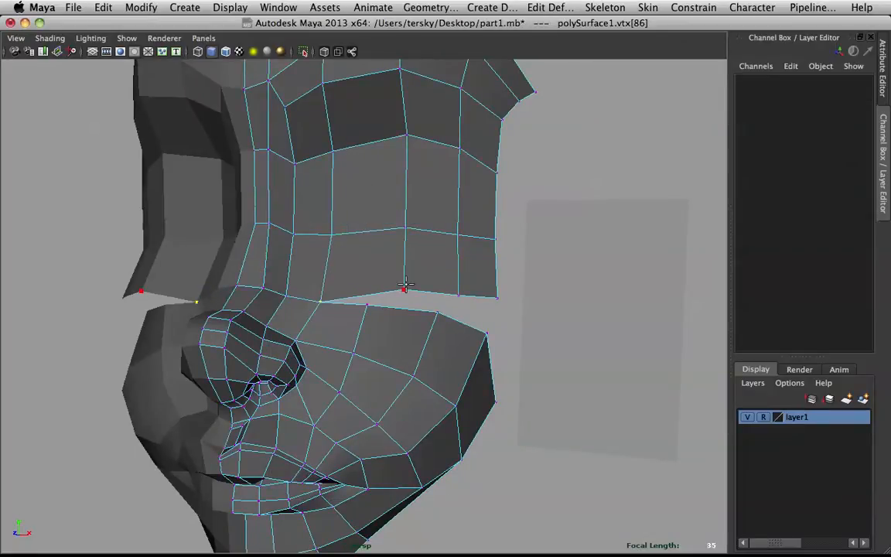
{"action": "left_click_drag", "start_coordinate": [399, 298], "coordinate": [438, 311]}
{"action": "left_click_drag", "start_coordinate": [488, 329], "coordinate": [491, 332]}
Step: Examine the smoothed, joined face from the front and the side
{"action": "scroll", "coordinate": [491, 332], "scroll_direction": "down", "scroll_amount": 5}
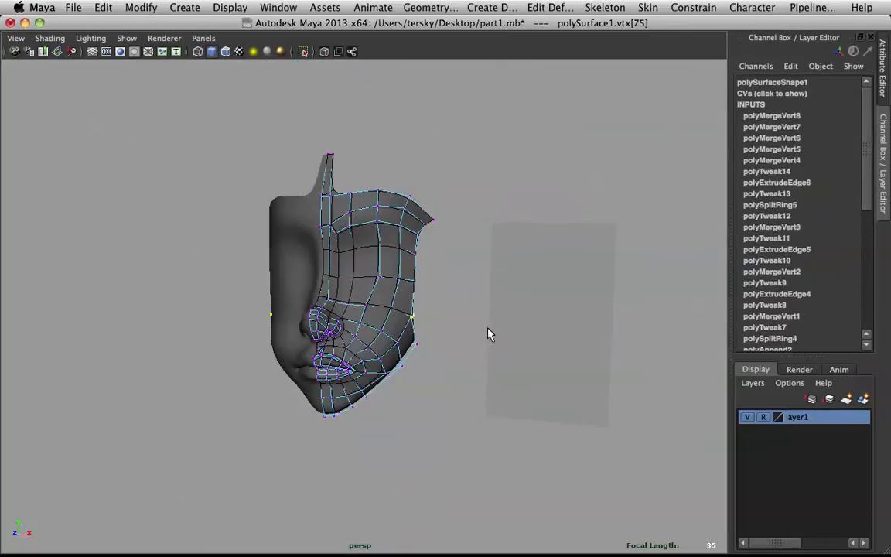
{"action": "left_click_drag", "start_coordinate": [494, 375], "coordinate": [430, 340], "text": "alt"}
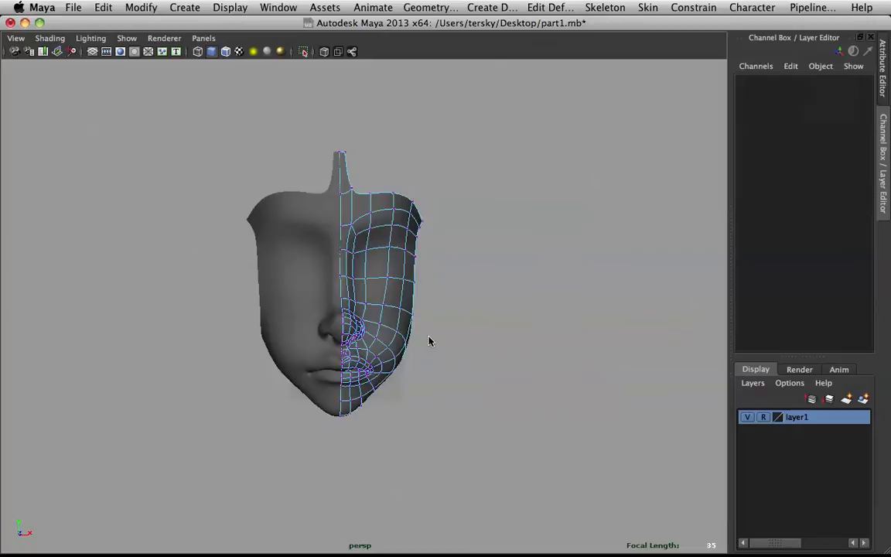
{"action": "right_click", "coordinate": [389, 250]}
{"action": "right_click_drag", "start_coordinate": [389, 249], "coordinate": [480, 216]}
{"action": "scroll", "coordinate": [481, 212], "scroll_direction": "up", "scroll_amount": 5}
{"action": "left_click_drag", "start_coordinate": [489, 218], "coordinate": [374, 235], "text": "alt"}
{"action": "left_click", "coordinate": [371, 241]}
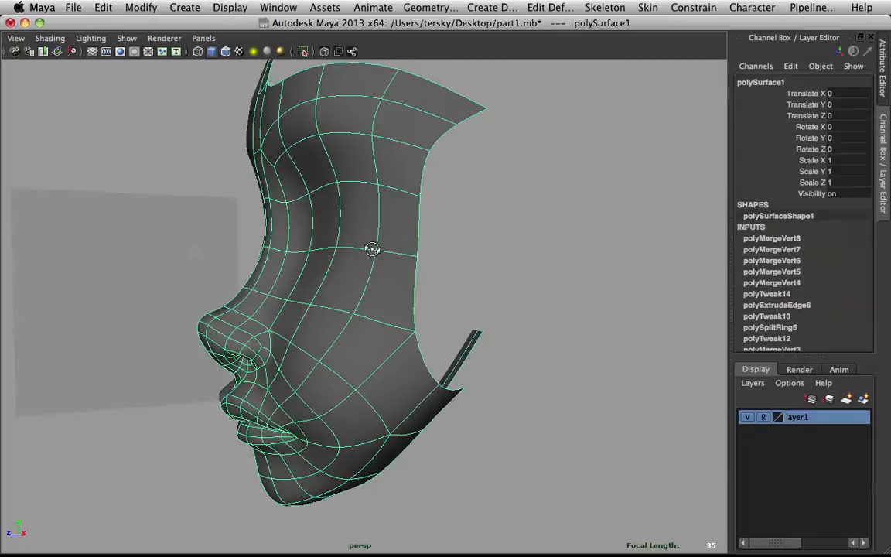
{"action": "scroll", "coordinate": [307, 231], "scroll_direction": "up", "scroll_amount": 3}
{"action": "left_click_drag", "start_coordinate": [315, 244], "coordinate": [319, 299], "text": "alt"}
Step: Reposition the vertex on the upper cheek beside the nose to refine the cheek's curve
{"action": "right_click_drag", "start_coordinate": [331, 268], "coordinate": [279, 260]}
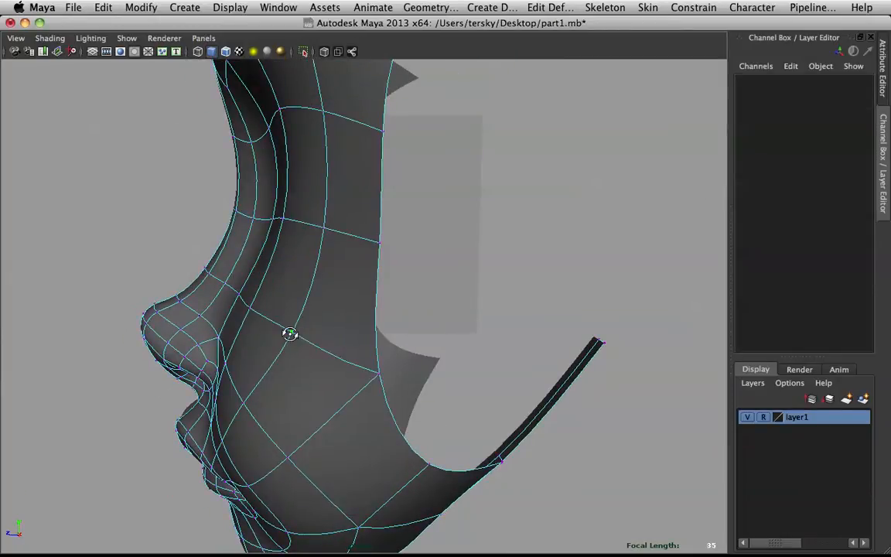
{"action": "left_click", "coordinate": [297, 334]}
{"action": "key", "text": "f"}
{"action": "left_click_drag", "start_coordinate": [307, 338], "coordinate": [294, 341]}
{"action": "left_click_drag", "start_coordinate": [296, 413], "coordinate": [506, 375], "text": "alt"}
{"action": "left_click", "coordinate": [497, 382]}
{"action": "left_click", "coordinate": [414, 289]}
Step: Shift two vertices along the side of the nose bridge sideways to refine the width of the bridge
{"action": "left_click_drag", "start_coordinate": [415, 289], "coordinate": [345, 289], "text": "alt"}
{"action": "left_click", "coordinate": [299, 299]}
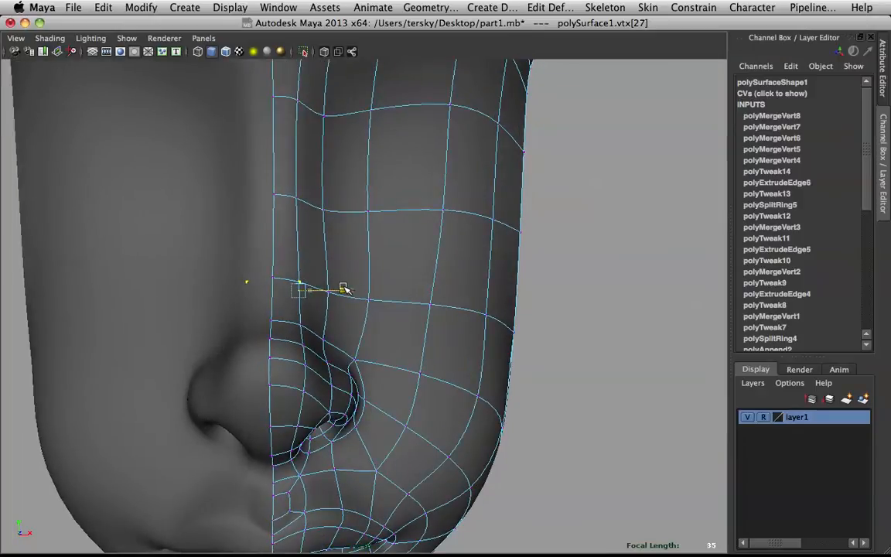
{"action": "left_click", "coordinate": [296, 195]}
{"action": "left_click_drag", "start_coordinate": [339, 197], "coordinate": [343, 198]}
{"action": "middle_click_drag", "start_coordinate": [307, 154], "coordinate": [304, 217], "text": "alt"}
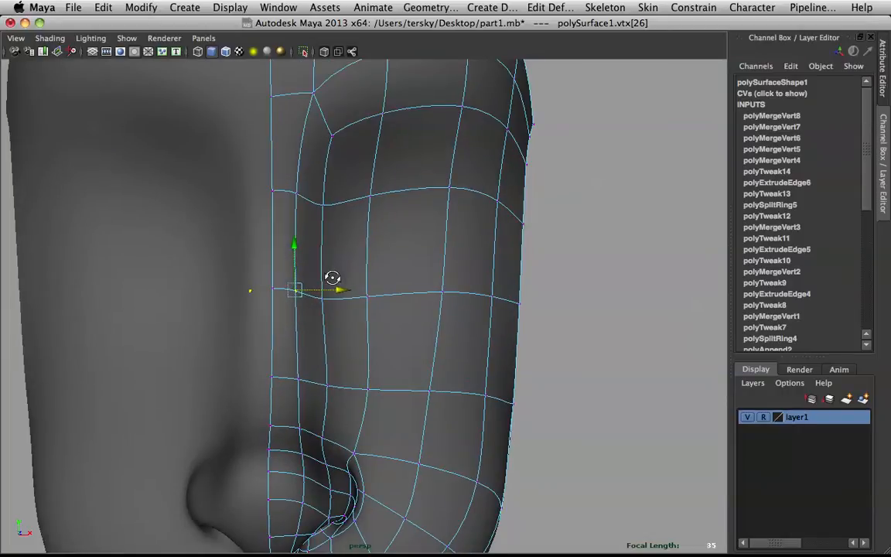
Step: Examine the smoothed face without its wireframe from several angles
{"action": "middle_click_drag", "start_coordinate": [332, 275], "coordinate": [328, 211], "text": "alt"}
{"action": "scroll", "coordinate": [329, 212], "scroll_direction": "down", "scroll_amount": 4}
{"action": "left_click_drag", "start_coordinate": [367, 245], "coordinate": [326, 243], "text": "alt"}
{"action": "scroll", "coordinate": [297, 154], "scroll_direction": "down", "scroll_amount": 5}
{"action": "left_click_drag", "start_coordinate": [422, 286], "coordinate": [469, 292], "text": "alt"}
{"action": "left_click", "coordinate": [422, 316]}
{"action": "right_click_drag", "start_coordinate": [380, 280], "coordinate": [441, 254]}
{"action": "left_click_drag", "start_coordinate": [433, 260], "coordinate": [341, 272], "text": "alt"}
Step: Lower the brow faces in the side view with a soft-selection falloff radius of about 7.06 to follow the drawing
{"action": "key", "text": "space"}
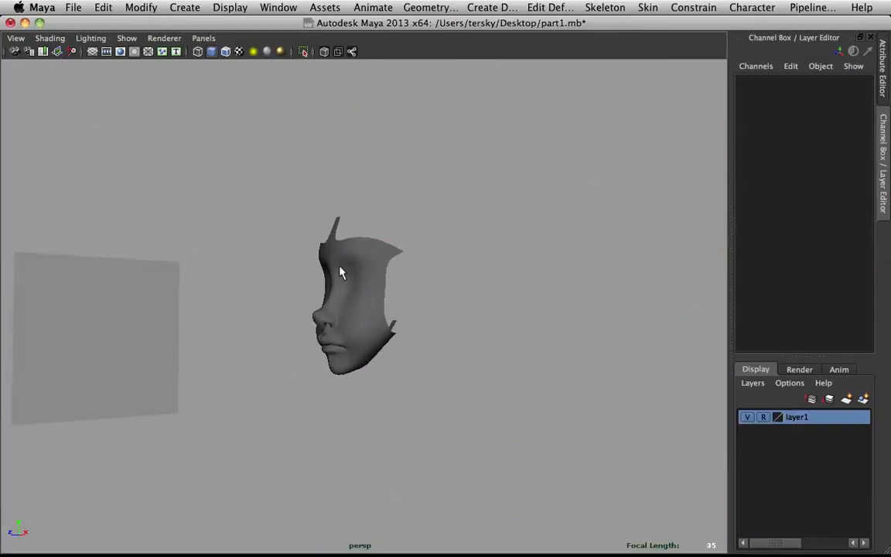
{"action": "key", "text": "space"}
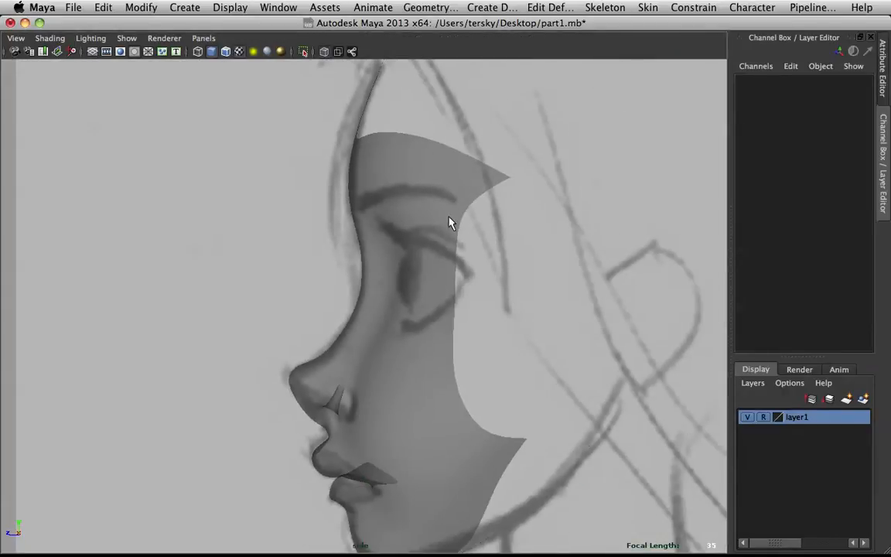
{"action": "left_click", "coordinate": [370, 213]}
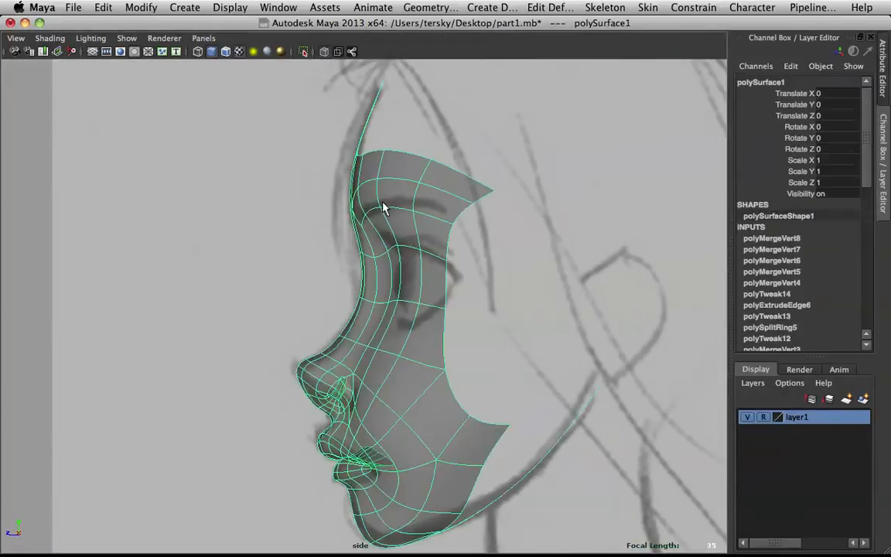
{"action": "key", "text": "F11"}
{"action": "key", "text": "b"}
{"action": "left_click_drag", "start_coordinate": [441, 157], "coordinate": [539, 188]}
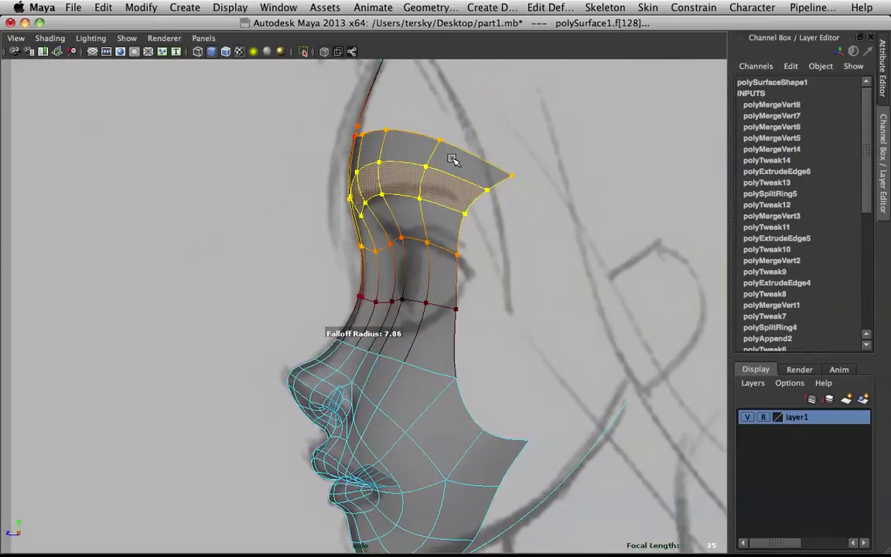
{"action": "key", "text": "w"}
{"action": "left_click_drag", "start_coordinate": [416, 146], "coordinate": [420, 159]}
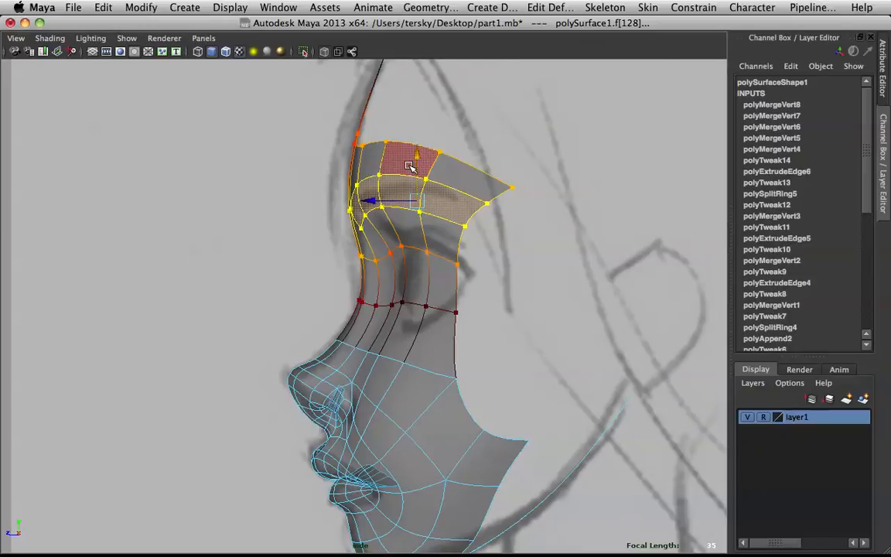
Step: Raise an edge on the cheek below the eye in perspective, using soft selection to carry the surrounding surface
{"action": "key", "text": "space"}
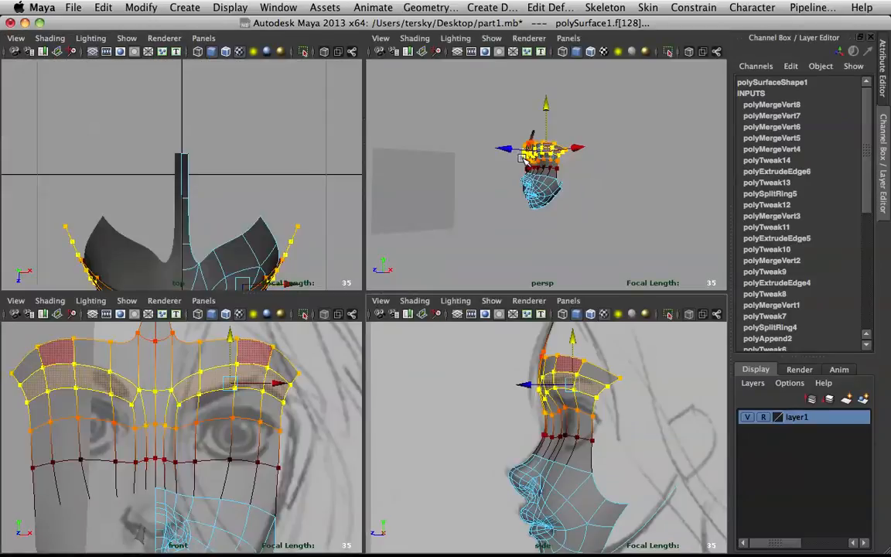
{"action": "key", "text": "space"}
{"action": "right_click_drag", "start_coordinate": [523, 163], "coordinate": [503, 237], "text": "alt"}
{"action": "left_click", "coordinate": [503, 237]}
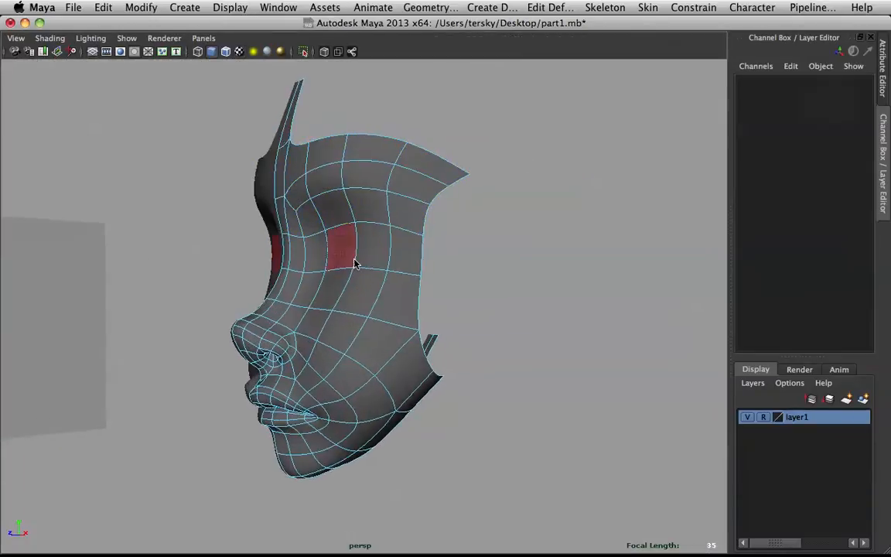
{"action": "left_click_drag", "start_coordinate": [358, 262], "coordinate": [424, 251], "text": "alt"}
{"action": "right_click_drag", "start_coordinate": [328, 160], "coordinate": [431, 124]}
{"action": "left_click_drag", "start_coordinate": [416, 252], "coordinate": [349, 254], "text": "alt"}
{"action": "left_click", "coordinate": [350, 255]}
{"action": "right_click_drag", "start_coordinate": [350, 256], "coordinate": [337, 297], "text": "alt"}
{"action": "left_click", "coordinate": [332, 311]}
{"action": "left_click_drag", "start_coordinate": [333, 298], "coordinate": [327, 276]}
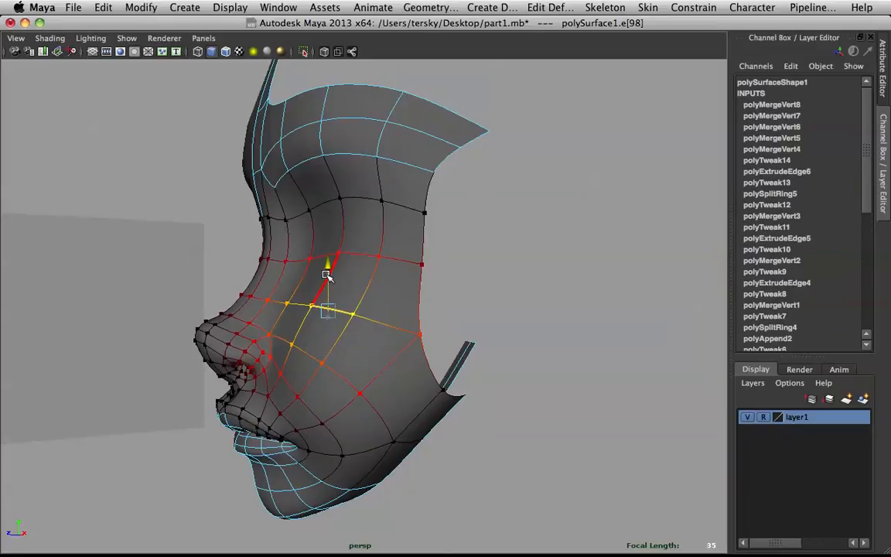
Step: Shift the vertical edge on the outer cheek slightly outwards with soft selection to widen the cheek
{"action": "left_click", "coordinate": [391, 323]}
{"action": "left_click_drag", "start_coordinate": [385, 284], "coordinate": [454, 313]}
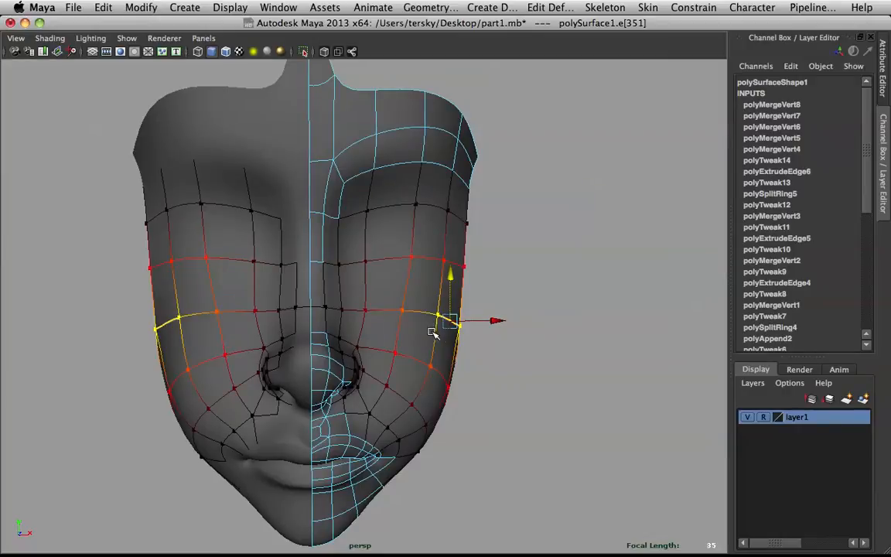
{"action": "left_click", "coordinate": [437, 334]}
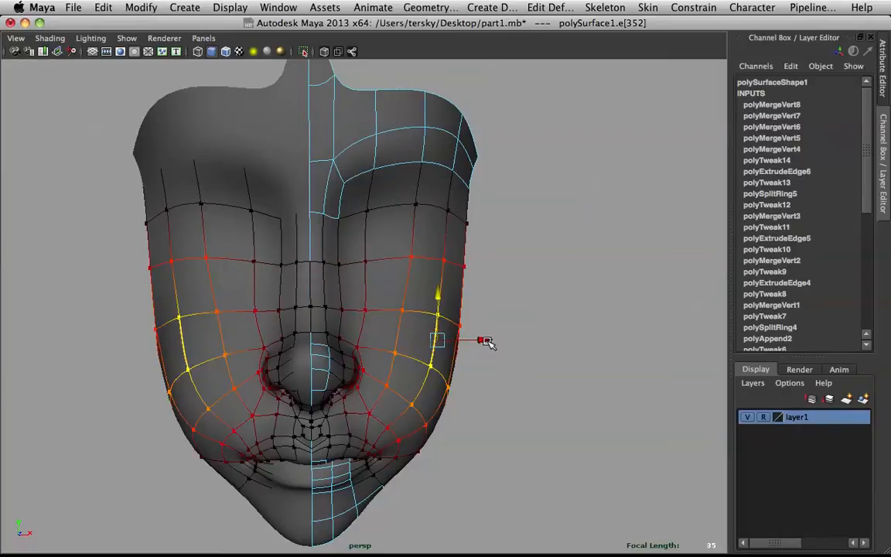
{"action": "left_click_drag", "start_coordinate": [484, 340], "coordinate": [487, 341]}
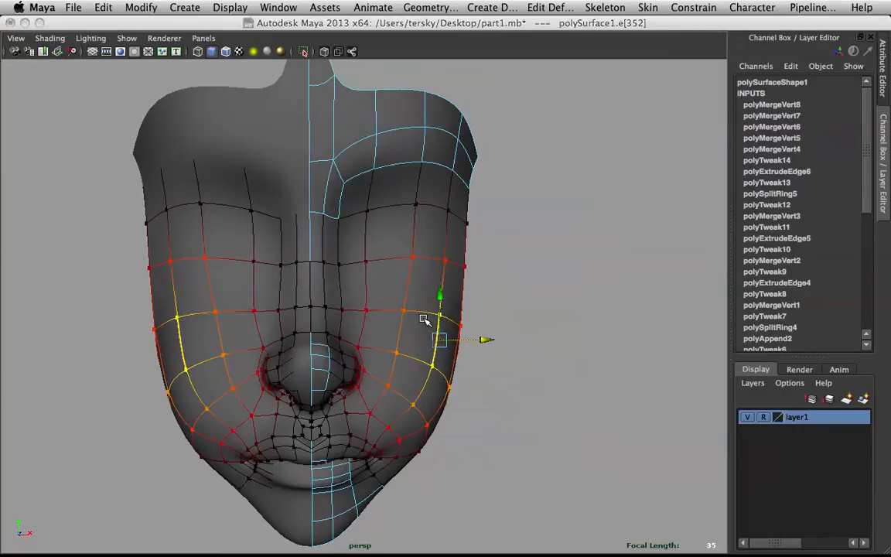
Step: Compare the face mesh with the front drawing and examine the eye area in perspective
{"action": "key", "text": "space"}
{"action": "key", "text": "space"}
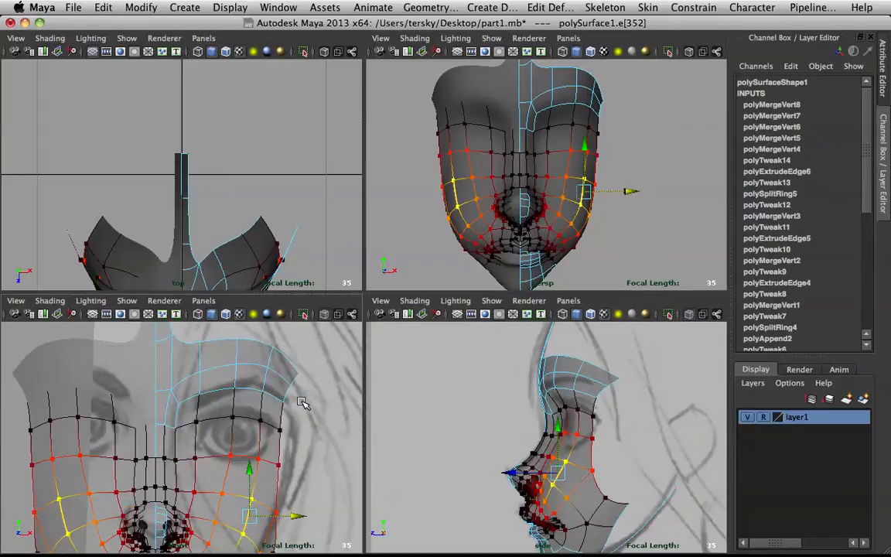
{"action": "key", "text": "space"}
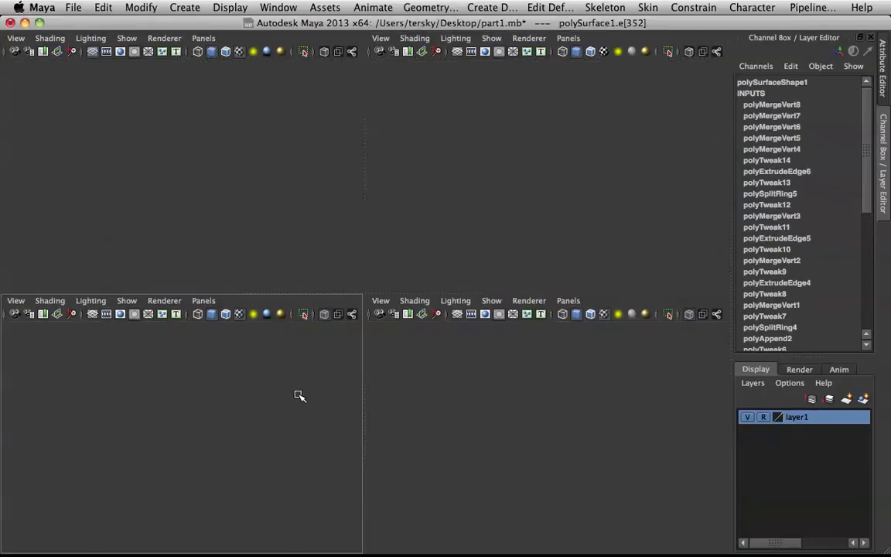
{"action": "scroll", "coordinate": [325, 384], "scroll_direction": "down", "scroll_amount": 3}
{"action": "middle_click_drag", "start_coordinate": [333, 235], "coordinate": [332, 208], "text": "alt"}
{"action": "right_click_drag", "start_coordinate": [411, 356], "coordinate": [468, 253]}
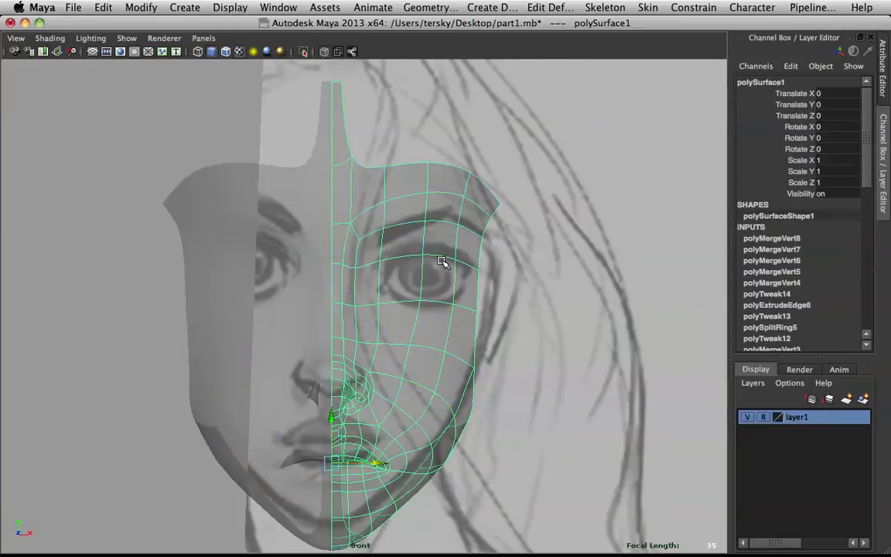
{"action": "key", "text": "space"}
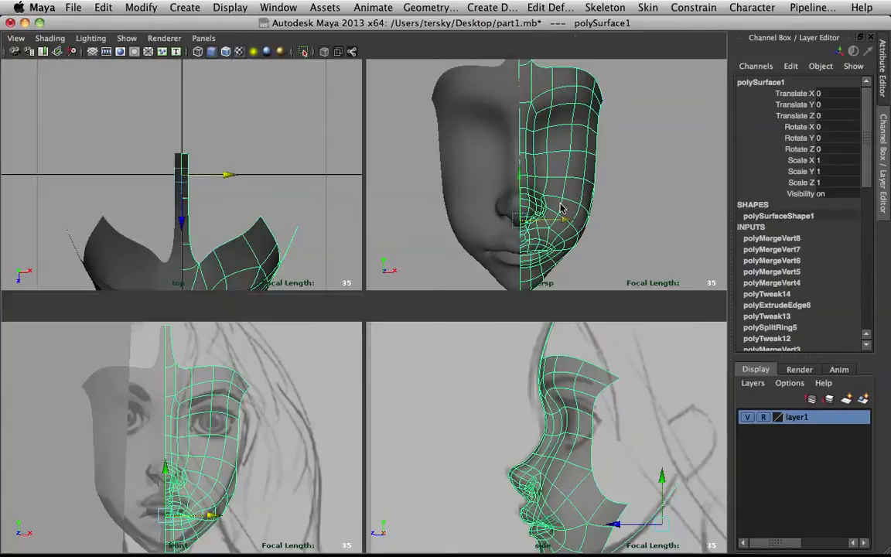
{"action": "key", "text": "space"}
{"action": "left_click_drag", "start_coordinate": [548, 205], "coordinate": [365, 219], "text": "alt"}
{"action": "right_click_drag", "start_coordinate": [379, 231], "coordinate": [369, 291], "text": "alt"}
Step: Delete the block of four faces over the eye in the side view to open a hole
{"action": "right_click_drag", "start_coordinate": [329, 212], "coordinate": [332, 241]}
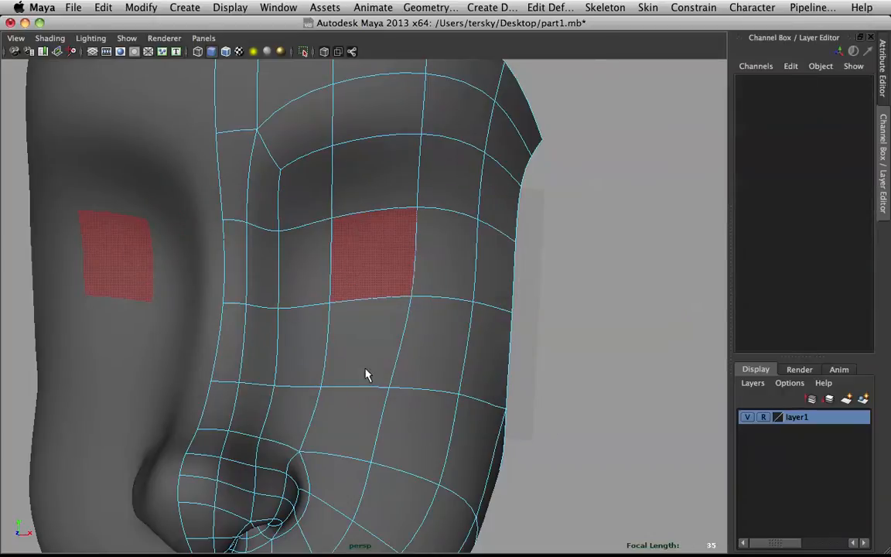
{"action": "key", "text": "space"}
{"action": "scroll", "coordinate": [541, 401], "scroll_direction": "up", "scroll_amount": 3}
{"action": "key", "text": "space"}
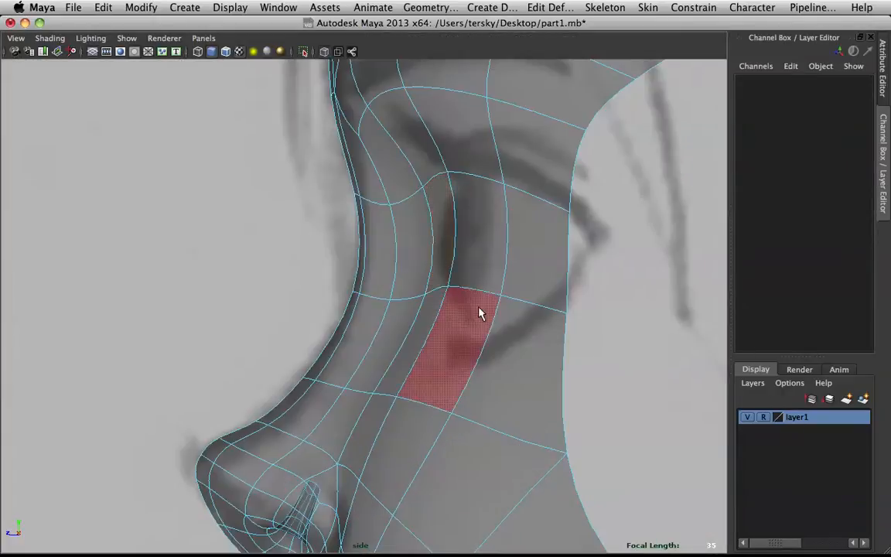
{"action": "left_click", "coordinate": [447, 268]}
{"action": "left_click", "coordinate": [469, 269], "text": "shift"}
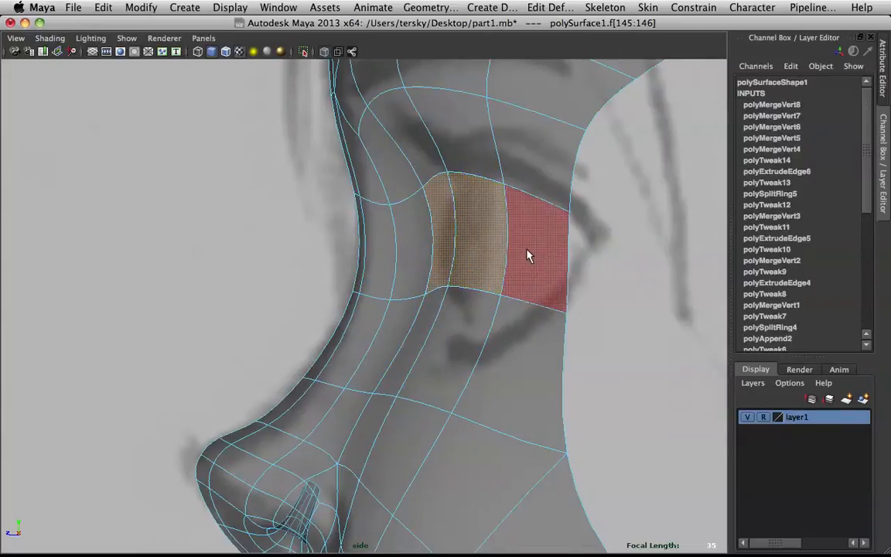
{"action": "left_click", "coordinate": [471, 302], "text": "shift"}
{"action": "left_click", "coordinate": [425, 310], "text": "shift"}
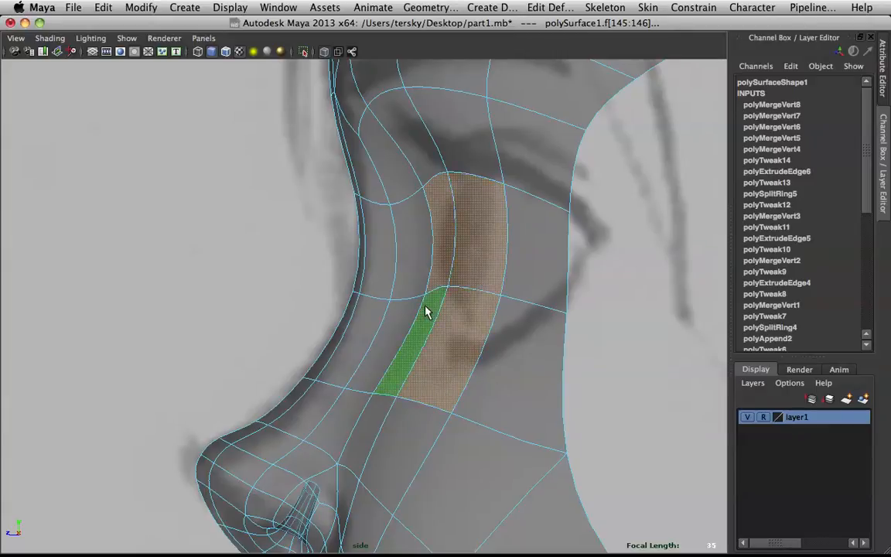
{"action": "key", "text": "Delete"}
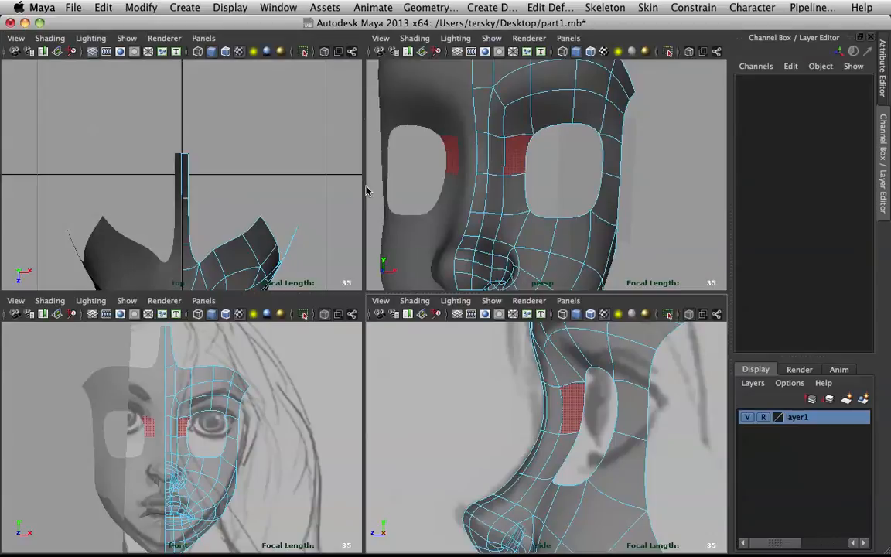
Step: Delete the faces along the inner side and the upper edge of the eye hole
{"action": "key", "text": "space"}
{"action": "key", "text": "space"}
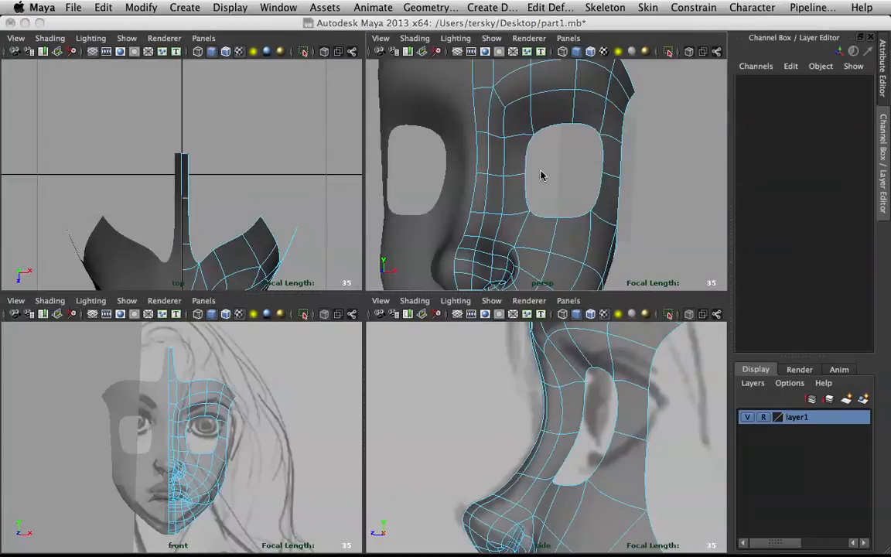
{"action": "key", "text": "space"}
{"action": "left_click_drag", "start_coordinate": [390, 217], "coordinate": [378, 236], "text": "alt"}
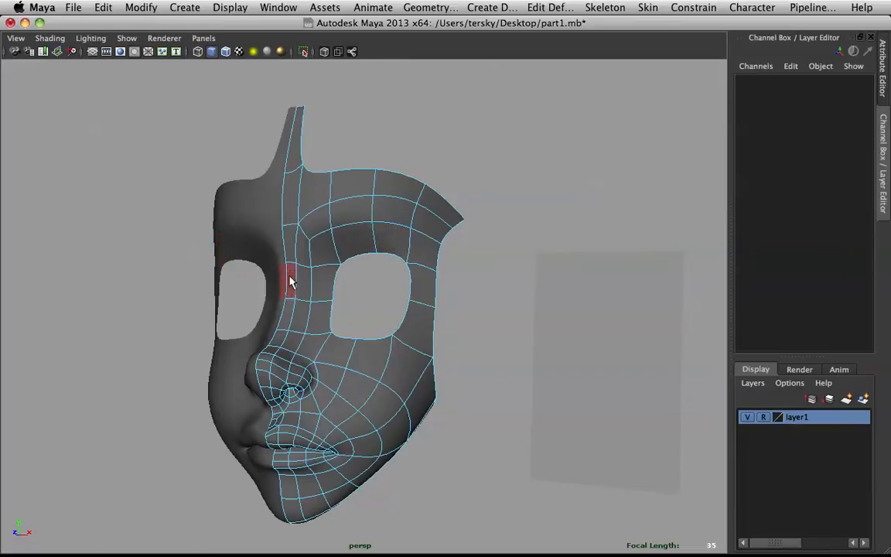
{"action": "left_click_drag", "start_coordinate": [450, 285], "coordinate": [402, 259], "text": "alt"}
{"action": "mouse_move", "coordinate": [347, 232]}
{"action": "left_mouse_down"}
{"action": "mouse_move", "coordinate": [328, 225]}
{"action": "mouse_move", "coordinate": [314, 269]}
{"action": "mouse_move", "coordinate": [314, 324]}
{"action": "left_mouse_up"}
{"action": "mouse_move", "coordinate": [342, 245]}
{"action": "left_mouse_down"}
{"action": "mouse_move", "coordinate": [401, 209]}
{"action": "mouse_move", "coordinate": [445, 223]}
{"action": "left_mouse_up"}
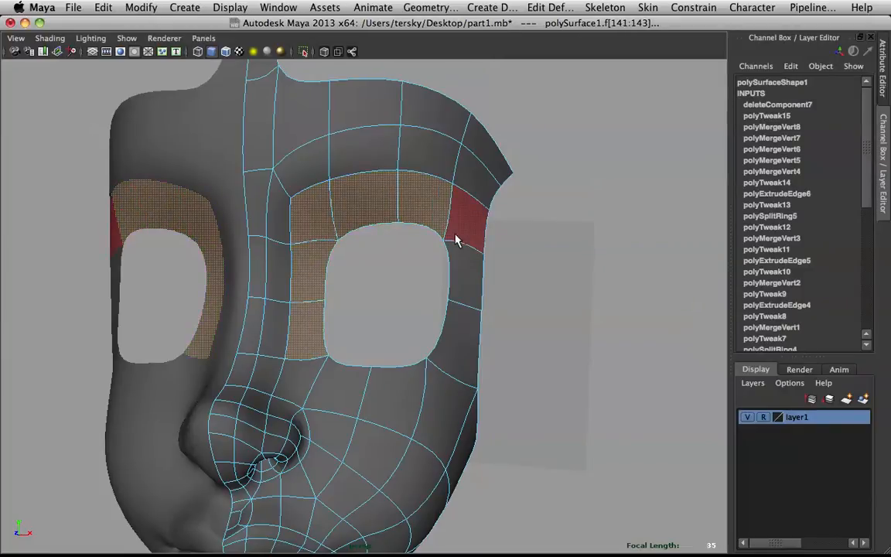
{"action": "key", "text": "Delete"}
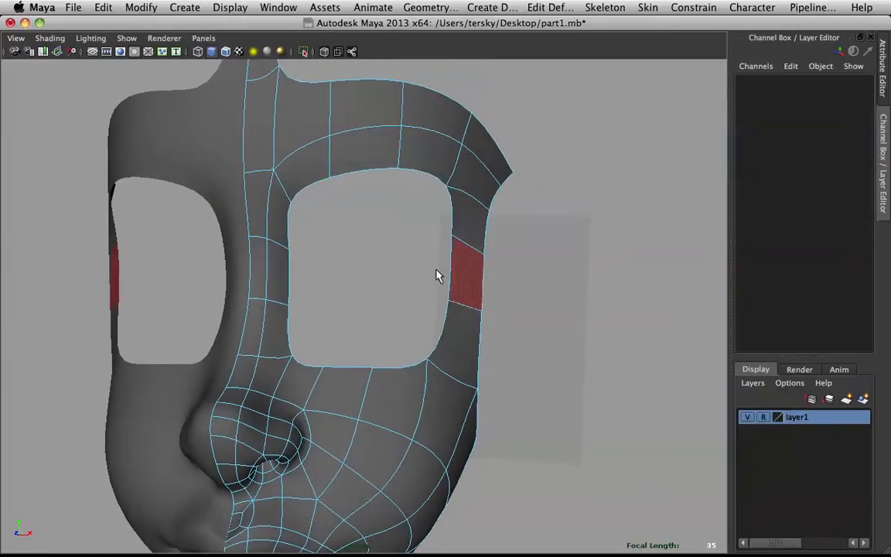
Step: Delete the three faces on the outer side of the eye hole, between the brow and the cheek
{"action": "right_click_drag", "start_coordinate": [475, 259], "coordinate": [348, 324], "text": "alt"}
{"action": "left_click_drag", "start_coordinate": [348, 324], "coordinate": [390, 288], "text": "alt"}
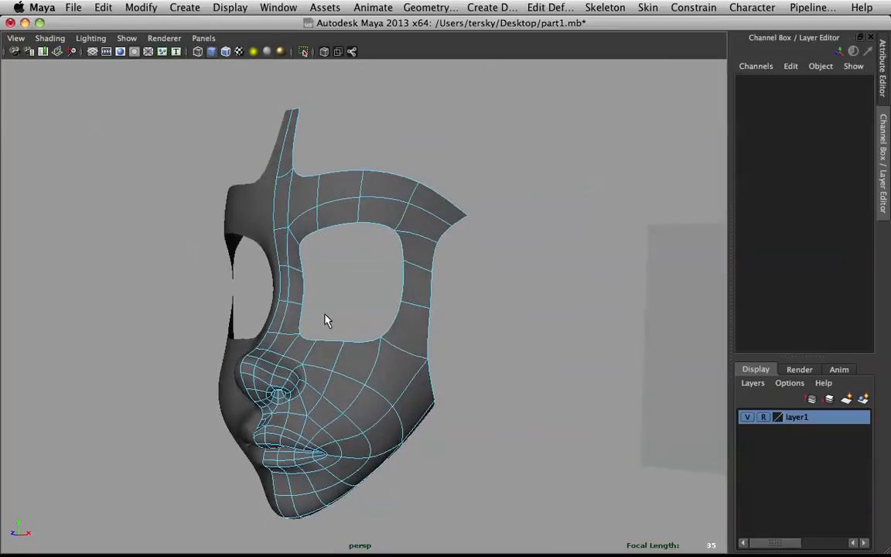
{"action": "left_click", "coordinate": [420, 254]}
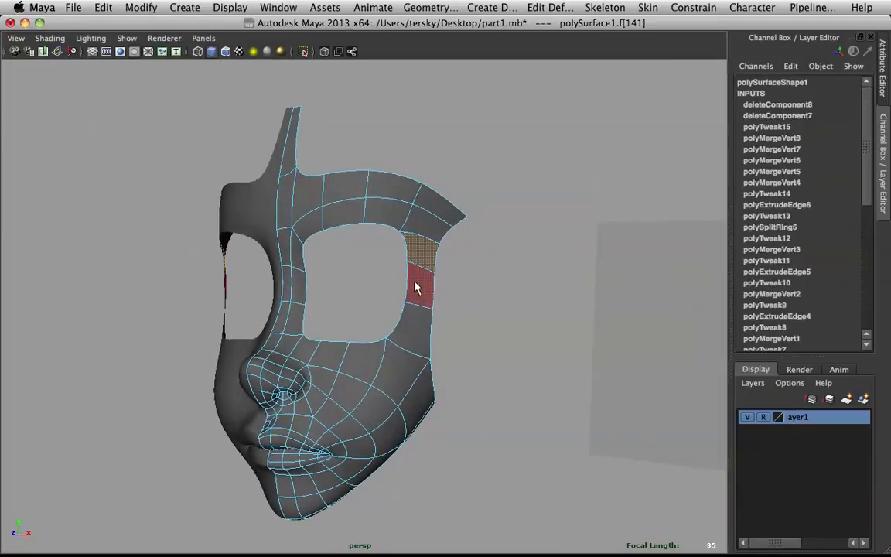
{"action": "left_click", "coordinate": [416, 284], "text": "shift"}
{"action": "left_click", "coordinate": [421, 343], "text": "shift"}
{"action": "key", "text": "Delete"}
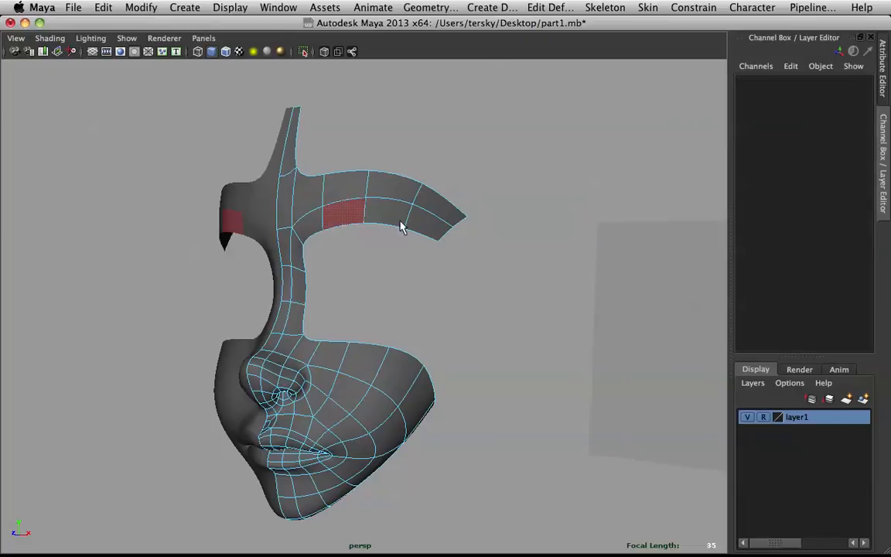
Step: Extrude the open edges running from the brow along the nose bridge to the cheek into a narrow strip inside the eye opening
{"action": "left_click_drag", "start_coordinate": [404, 225], "coordinate": [447, 220], "text": "alt"}
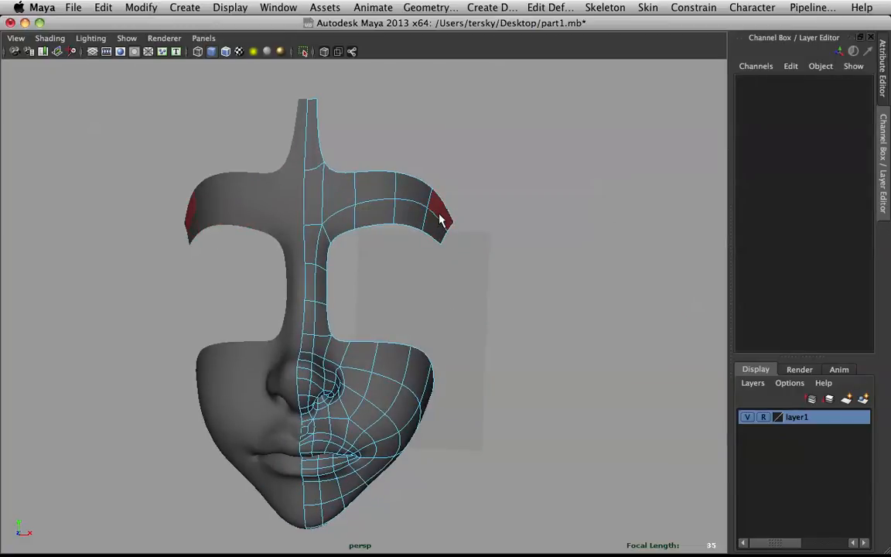
{"action": "right_click_drag", "start_coordinate": [387, 227], "coordinate": [374, 190]}
{"action": "left_click", "coordinate": [430, 245]}
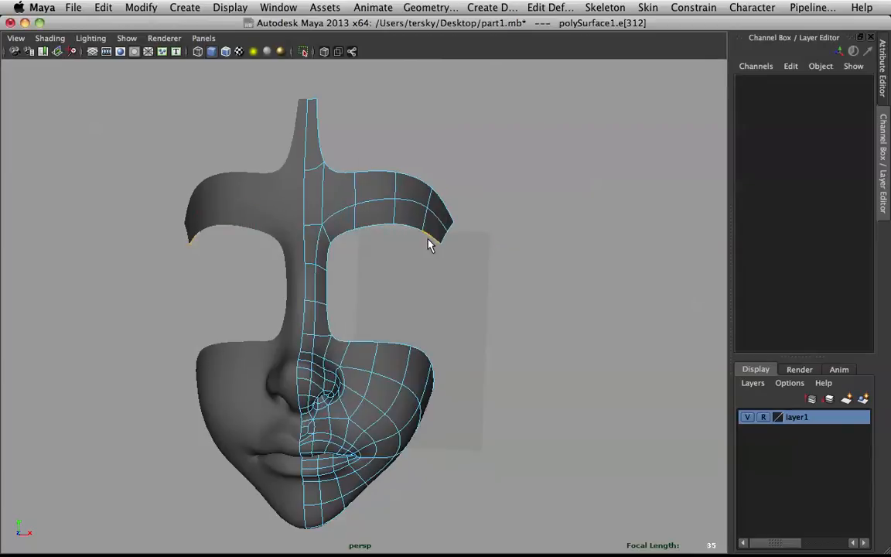
{"action": "double_click", "coordinate": [398, 345]}
{"action": "right_click_drag", "start_coordinate": [369, 226], "coordinate": [375, 260], "text": "shift"}
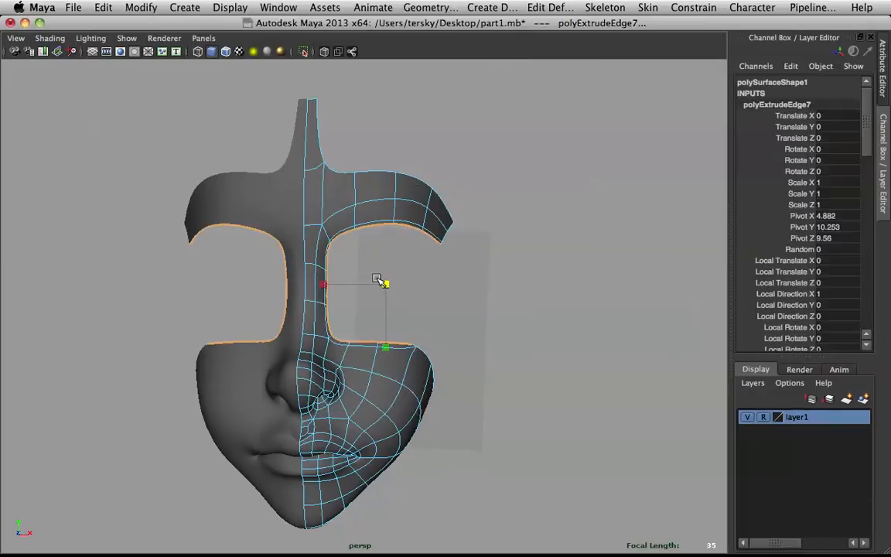
{"action": "left_click_drag", "start_coordinate": [384, 285], "coordinate": [359, 269]}
{"action": "right_click_drag", "start_coordinate": [392, 282], "coordinate": [427, 281], "text": "alt"}
{"action": "left_click_drag", "start_coordinate": [426, 280], "coordinate": [411, 285], "text": "alt"}
{"action": "key", "text": "1"}
{"action": "left_click_drag", "start_coordinate": [436, 364], "coordinate": [276, 366], "text": "alt"}
{"action": "left_click_drag", "start_coordinate": [256, 264], "coordinate": [360, 265]}
Step: Extrude the end edge of the strip below the eye to the outer cheek corner and move its upper vertex up and inwards
{"action": "right_click_drag", "start_coordinate": [404, 313], "coordinate": [438, 396], "text": "alt"}
{"action": "left_click", "coordinate": [450, 371]}
{"action": "left_click_drag", "start_coordinate": [461, 372], "coordinate": [475, 396]}
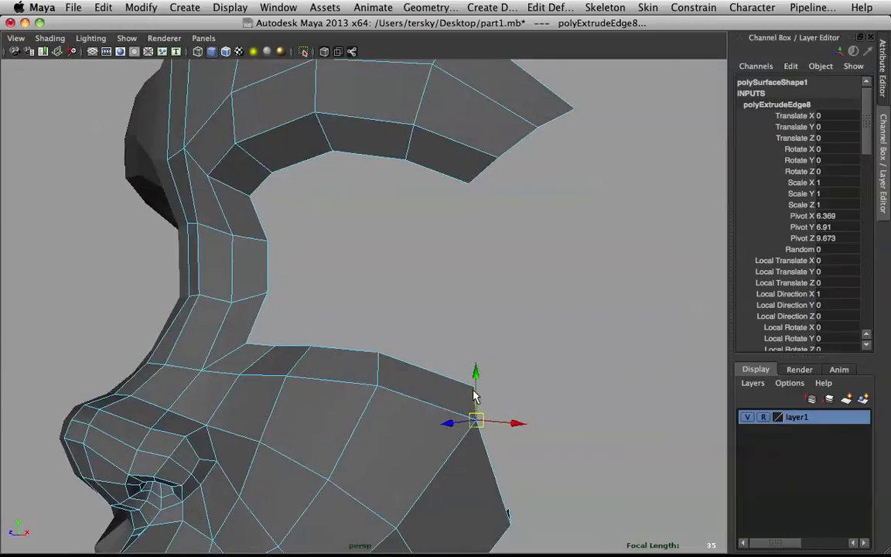
{"action": "right_click_drag", "start_coordinate": [472, 300], "coordinate": [418, 299]}
{"action": "left_click_drag", "start_coordinate": [488, 327], "coordinate": [426, 342]}
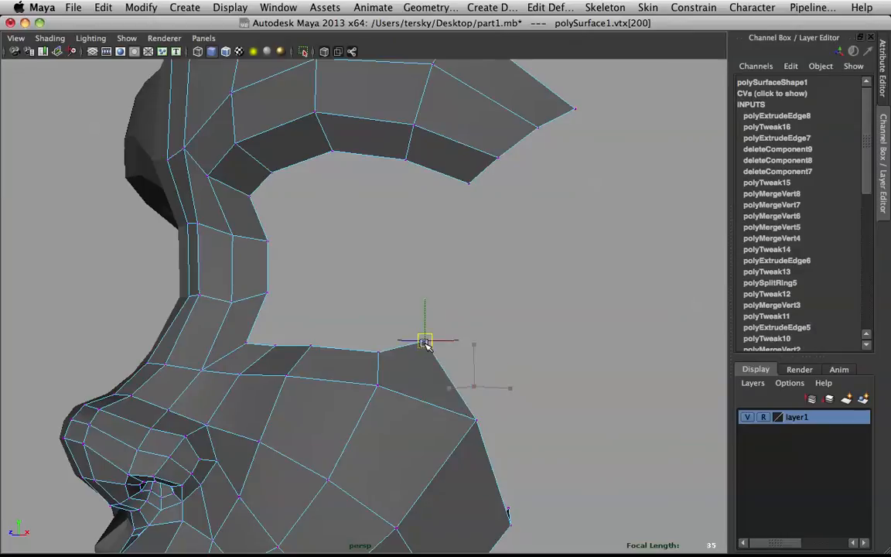
Step: Merge the overlapping vertices where the strip below the eye meets the outer cheek corner
{"action": "key", "text": "3"}
{"action": "left_click_drag", "start_coordinate": [354, 404], "coordinate": [410, 388], "text": "alt"}
{"action": "left_click_drag", "start_coordinate": [515, 383], "coordinate": [482, 421]}
{"action": "right_click_drag", "start_coordinate": [481, 422], "coordinate": [433, 263], "text": "shift"}
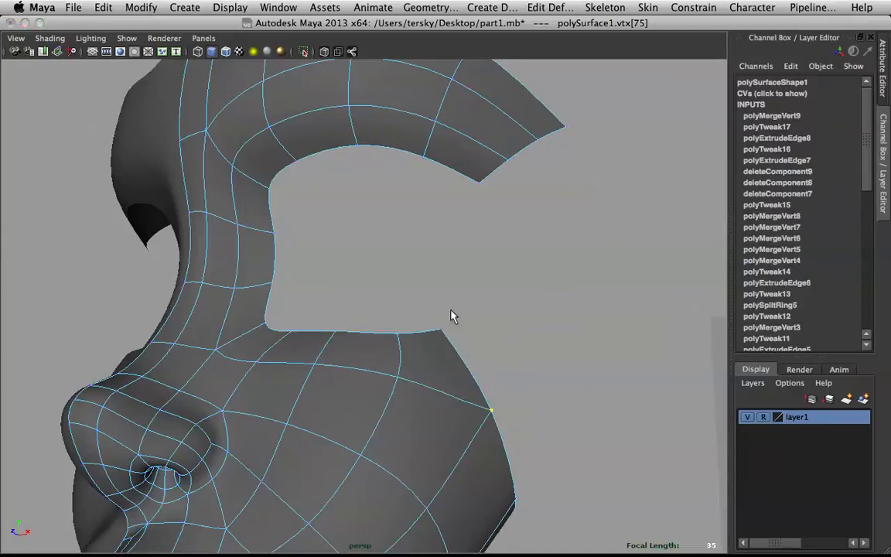
Step: Extrude the slanted edge at the outer end of the lower eye strip up to the brow strip's lower corner
{"action": "left_click", "coordinate": [459, 366]}
{"action": "right_click_drag", "start_coordinate": [455, 350], "coordinate": [455, 376], "text": "shift"}
{"action": "left_click_drag", "start_coordinate": [467, 362], "coordinate": [483, 186]}
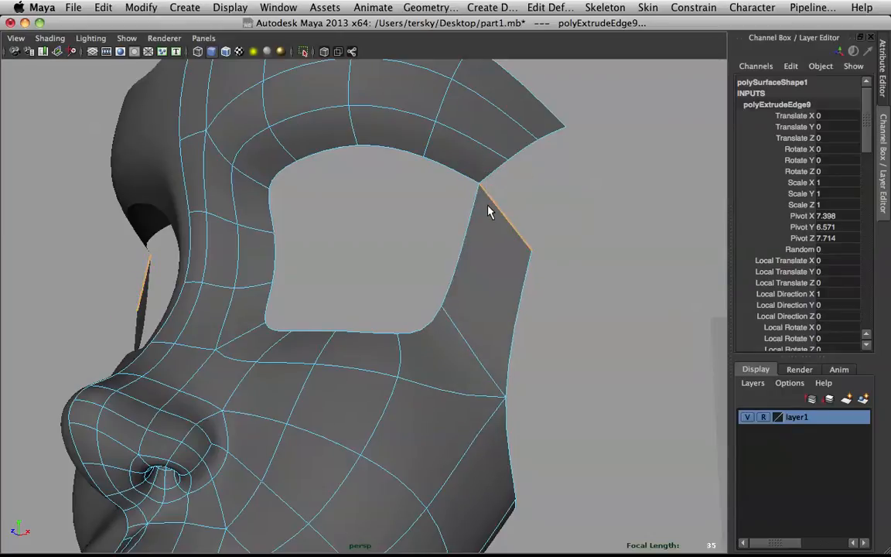
Step: Merge the new face's upper inner vertex with the corner of the brow strip to close the eye opening
{"action": "right_click_drag", "start_coordinate": [474, 187], "coordinate": [422, 187]}
{"action": "left_click_drag", "start_coordinate": [468, 177], "coordinate": [484, 203]}
{"action": "right_click_drag", "start_coordinate": [484, 203], "coordinate": [483, 140], "text": "shift"}
{"action": "right_click_drag", "start_coordinate": [495, 220], "coordinate": [462, 150]}
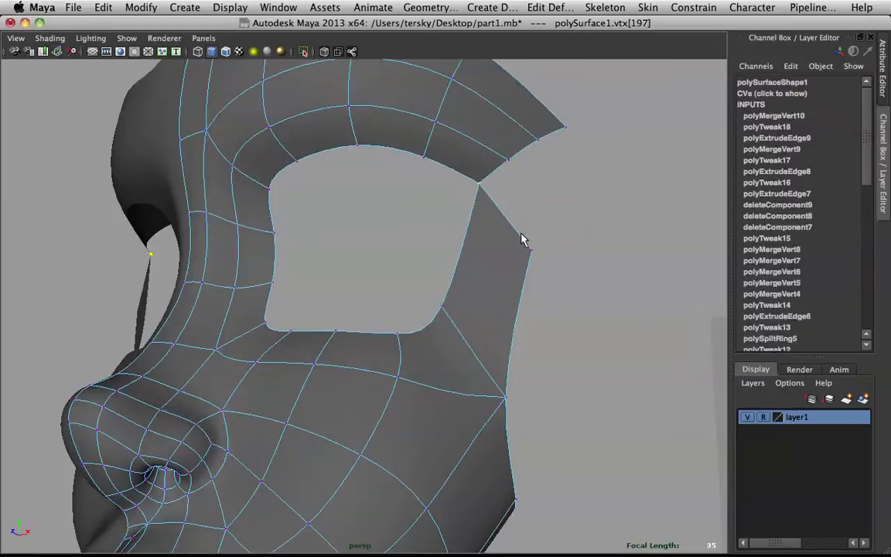
Step: Merge the new face's upper outer vertex with the adjoining brow strip vertex, and return the mesh to object mode
{"action": "right_click_drag", "start_coordinate": [493, 248], "coordinate": [555, 225]}
{"action": "left_click", "coordinate": [499, 259]}
{"action": "right_click_drag", "start_coordinate": [499, 256], "coordinate": [513, 201], "text": "shift"}
{"action": "left_click_drag", "start_coordinate": [532, 244], "coordinate": [531, 189]}
{"action": "scroll", "coordinate": [520, 164], "scroll_direction": "down", "scroll_amount": 2}
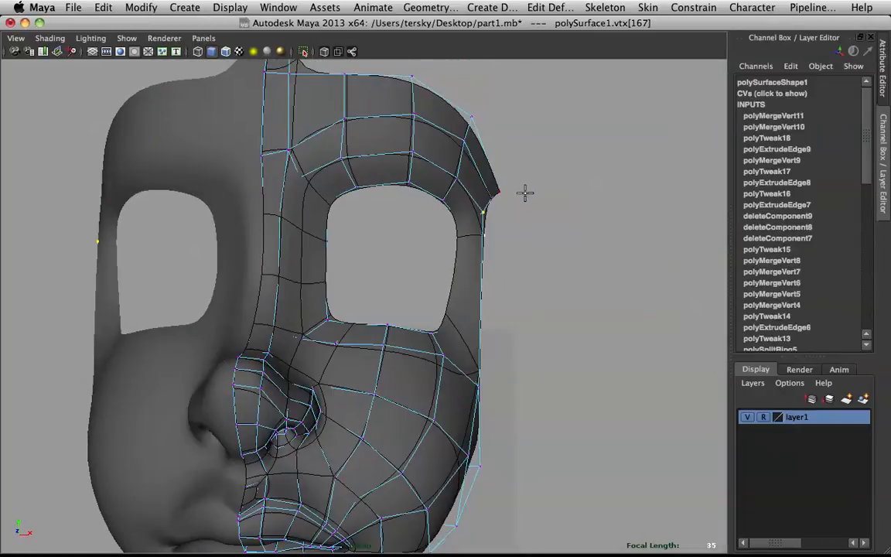
{"action": "left_click", "coordinate": [533, 229]}
{"action": "scroll", "coordinate": [433, 282], "scroll_direction": "down", "scroll_amount": 3}
{"action": "right_click_drag", "start_coordinate": [395, 267], "coordinate": [453, 213]}
{"action": "scroll", "coordinate": [315, 188], "scroll_direction": "up", "scroll_amount": 3}
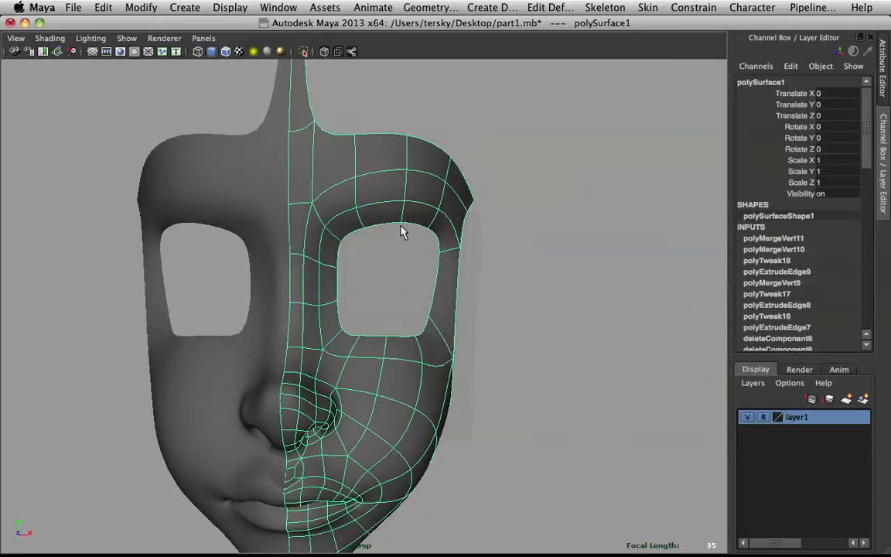
Step: Move the front reference drawing plane to Translate X 0.485 and Translate Y -0.461 so it lines up with the face mesh
{"action": "key", "text": "space"}
{"action": "key", "text": "space"}
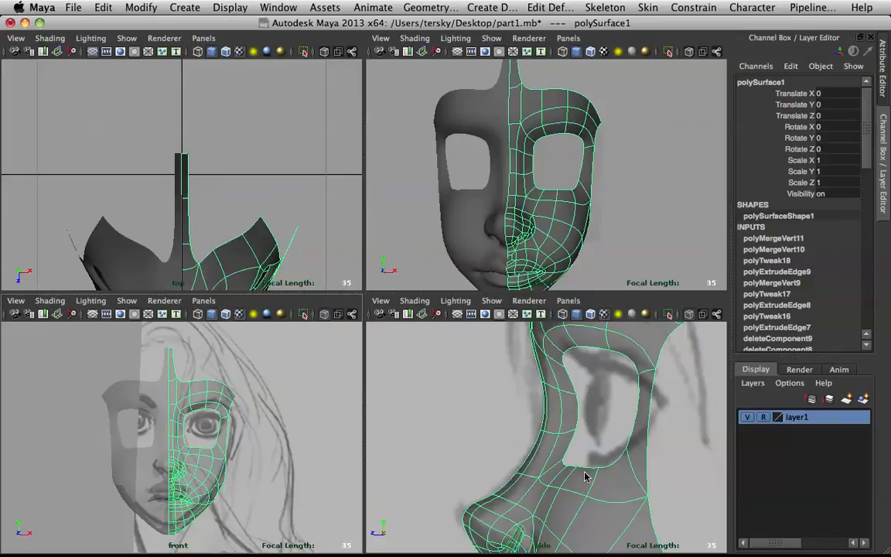
{"action": "key", "text": "space"}
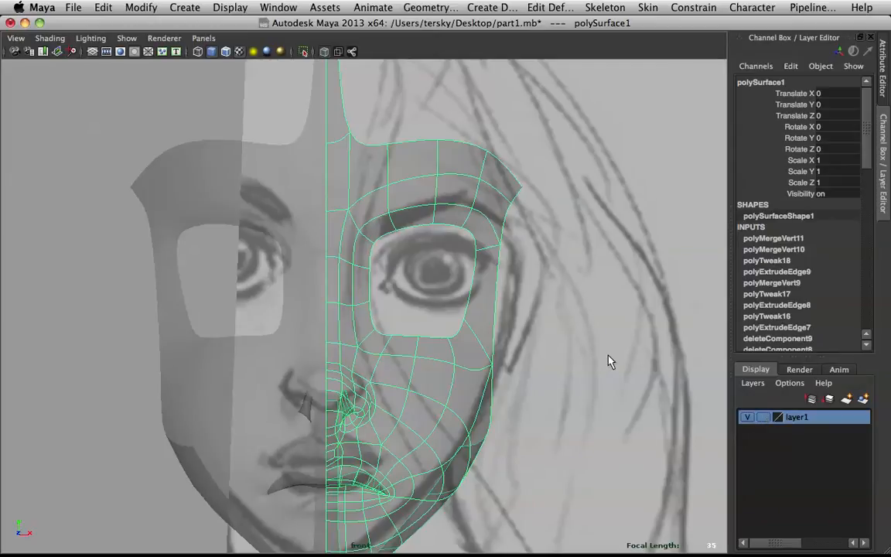
{"action": "left_click", "coordinate": [616, 372]}
{"action": "key", "text": "e"}
{"action": "key", "text": "w"}
{"action": "left_click_drag", "start_coordinate": [351, 425], "coordinate": [345, 455]}
{"action": "left_click_drag", "start_coordinate": [390, 494], "coordinate": [375, 492]}
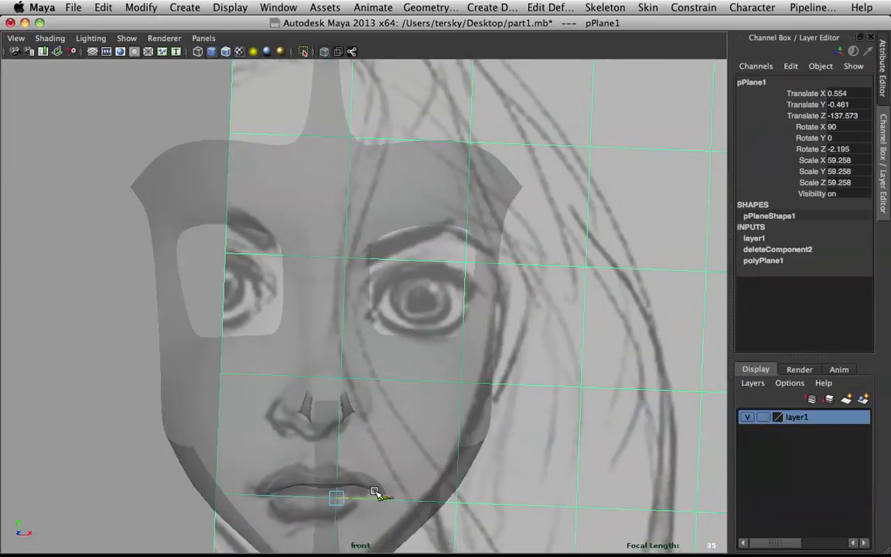
Step: Display textures in the perspective view and examine the eye area from the side and against the front drawing
{"action": "key", "text": "space"}
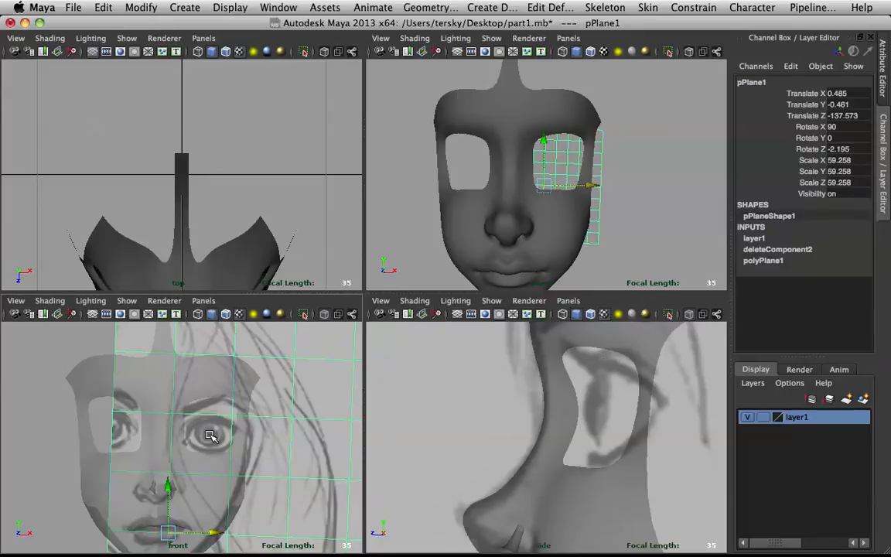
{"action": "key", "text": "6"}
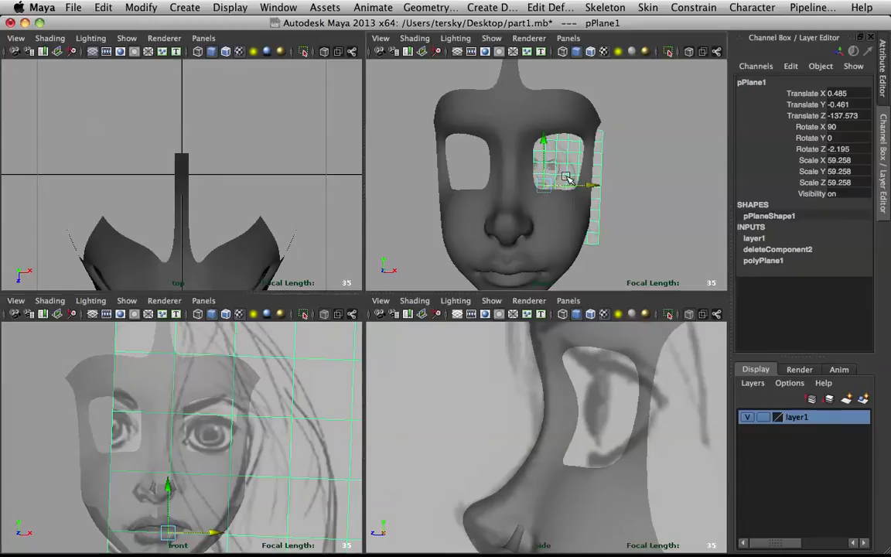
{"action": "left_click_drag", "start_coordinate": [581, 198], "coordinate": [507, 193], "text": "alt"}
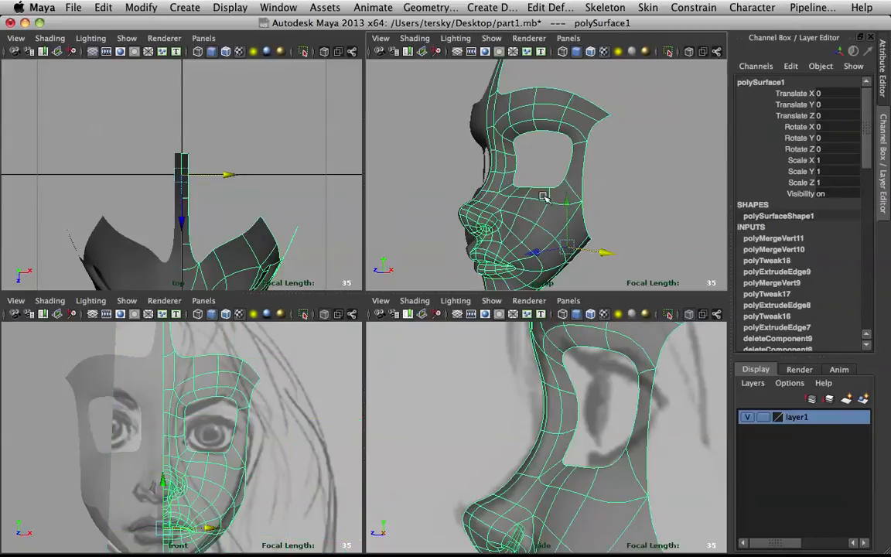
{"action": "left_click_drag", "start_coordinate": [539, 193], "coordinate": [441, 232], "text": "alt"}
{"action": "left_click_drag", "start_coordinate": [574, 211], "coordinate": [502, 196], "text": "alt"}
{"action": "scroll", "coordinate": [502, 196], "scroll_direction": "up", "scroll_amount": 5}
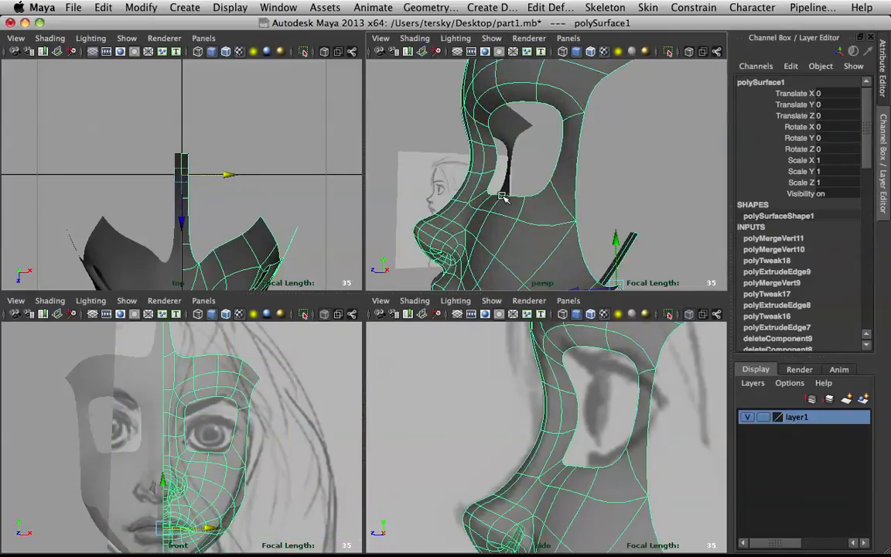
{"action": "scroll", "coordinate": [192, 465], "scroll_direction": "up", "scroll_amount": 2}
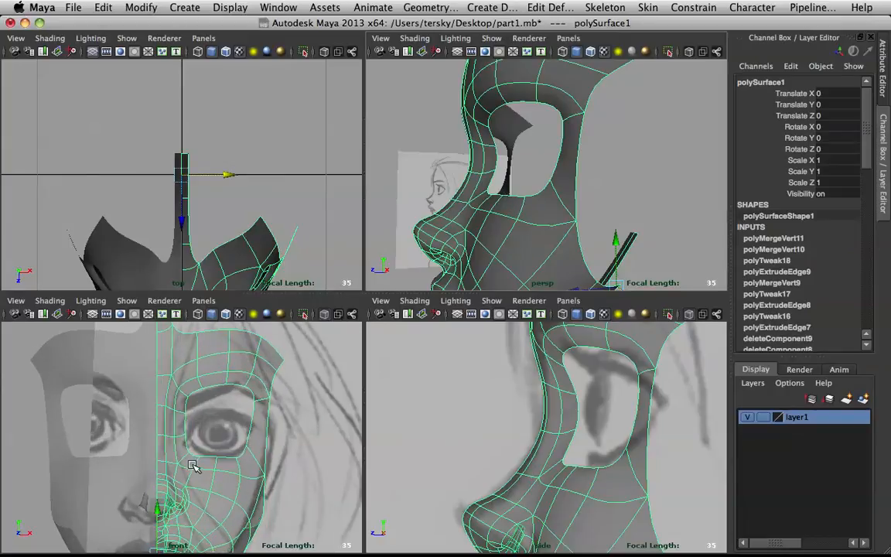
{"action": "left_click", "coordinate": [312, 438]}
{"action": "left_click_drag", "start_coordinate": [161, 507], "coordinate": [161, 505]}
{"action": "key", "text": "super+z"}
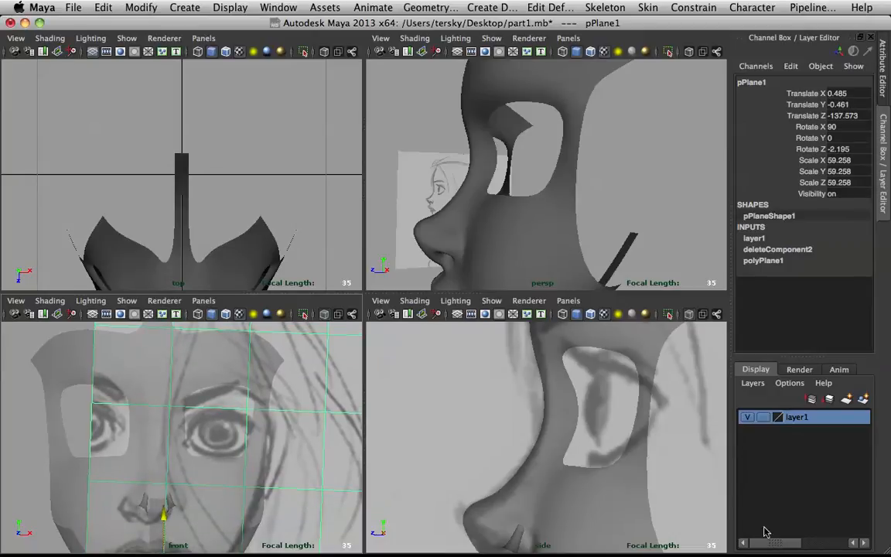
Step: Select the strip of faces directly below the eye opening and move it slightly downward in the side view
{"action": "left_click", "coordinate": [603, 463]}
{"action": "middle_click_drag", "start_coordinate": [602, 463], "coordinate": [569, 429], "text": "alt"}
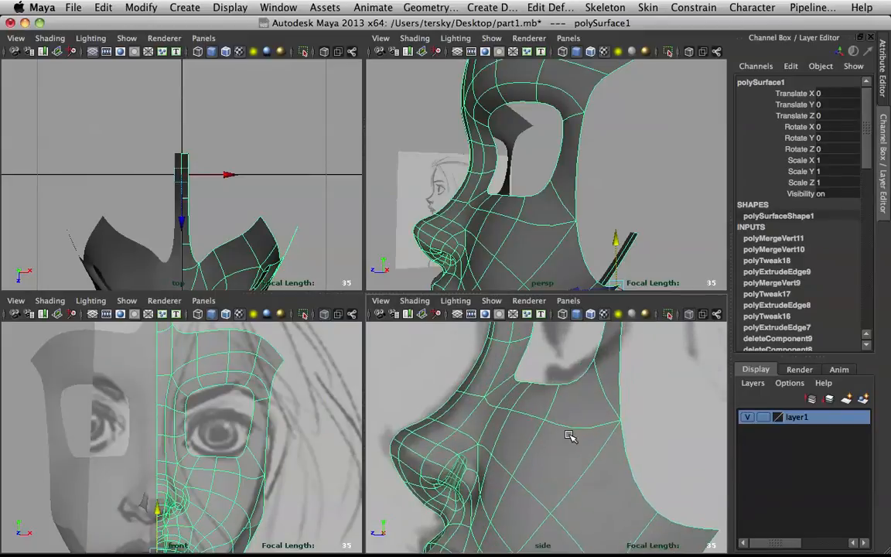
{"action": "key", "text": "1"}
{"action": "right_click_drag", "start_coordinate": [526, 402], "coordinate": [525, 391]}
{"action": "left_click", "coordinate": [499, 399]}
{"action": "left_click", "coordinate": [500, 401]}
{"action": "left_click", "coordinate": [534, 405], "text": "shift"}
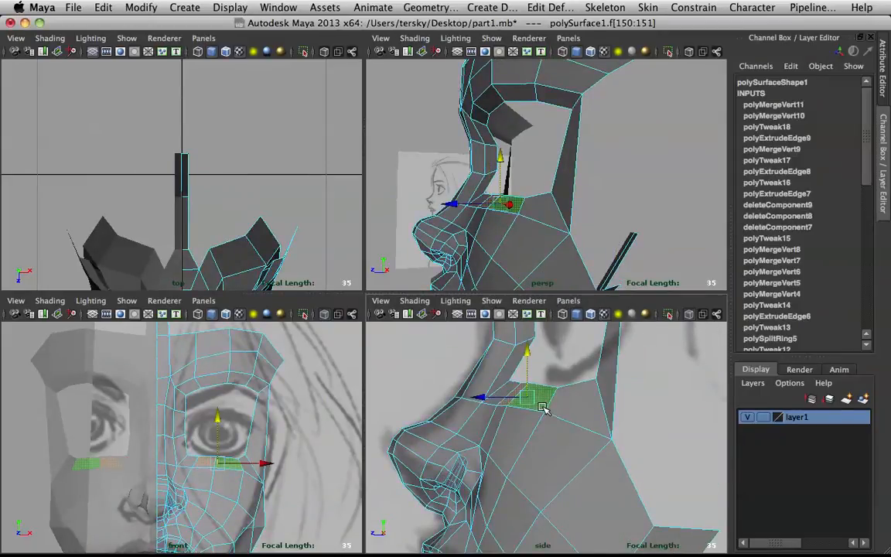
{"action": "left_click", "coordinate": [562, 405], "text": "shift"}
{"action": "key", "text": "3"}
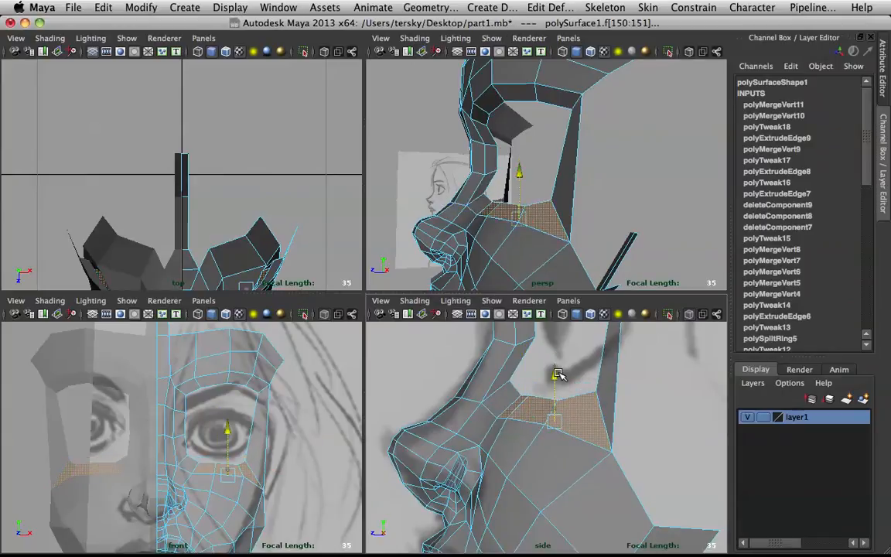
{"action": "scroll", "coordinate": [552, 379], "scroll_direction": "down", "scroll_amount": 4}
{"action": "middle_click_drag", "start_coordinate": [551, 380], "coordinate": [542, 451], "text": "alt"}
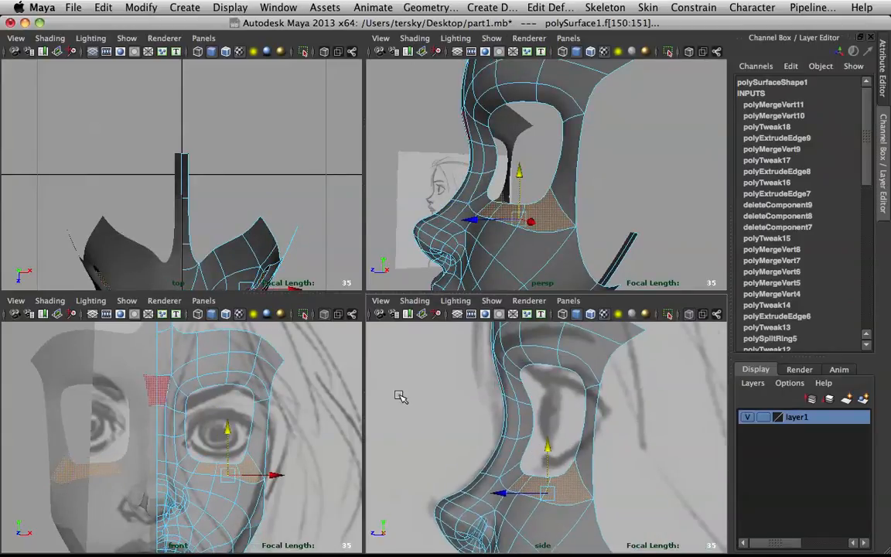
Step: Shift the two cross edges at the lower inner side of the eye opening slightly towards the nose in the front view
{"action": "scroll", "coordinate": [283, 435], "scroll_direction": "up", "scroll_amount": 5}
{"action": "key", "text": "1"}
{"action": "key", "text": "space"}
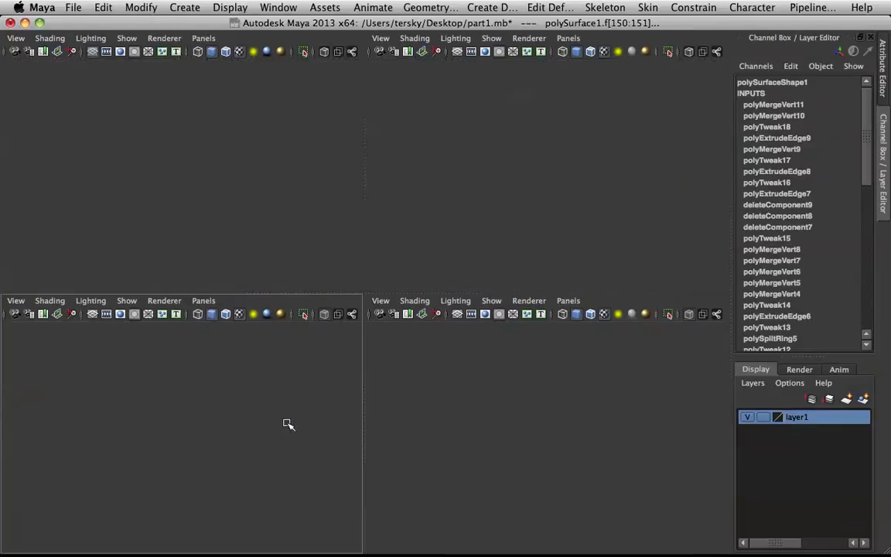
{"action": "right_click_drag", "start_coordinate": [432, 124], "coordinate": [396, 122]}
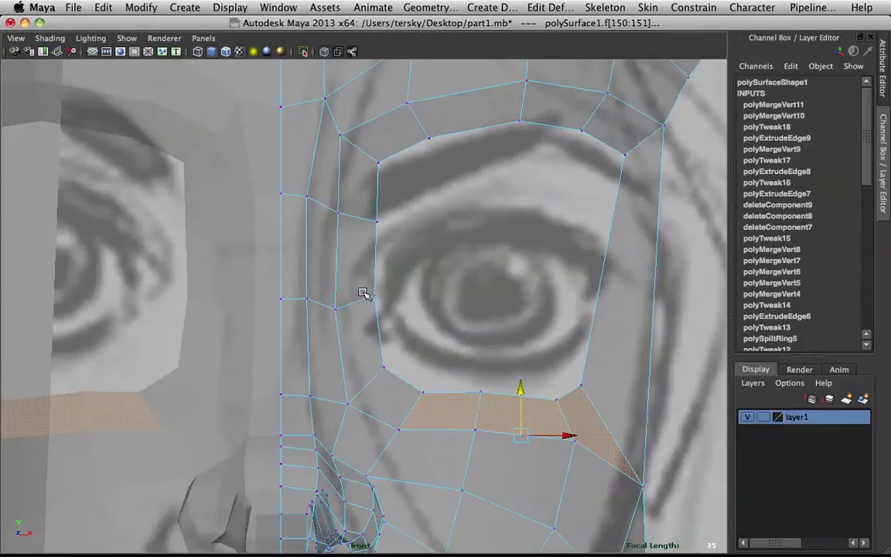
{"action": "right_click_drag", "start_coordinate": [363, 296], "coordinate": [360, 258]}
{"action": "left_click", "coordinate": [364, 302]}
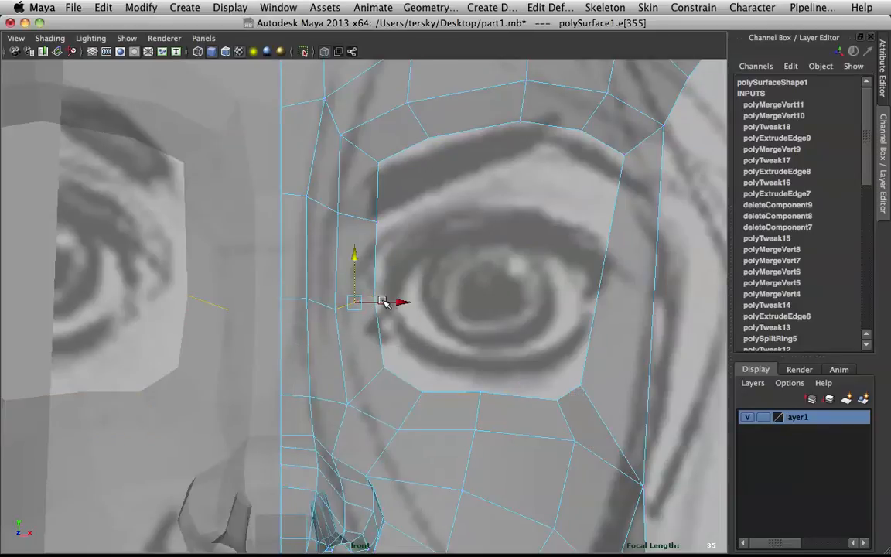
{"action": "left_click", "coordinate": [365, 383]}
{"action": "key", "text": "q"}
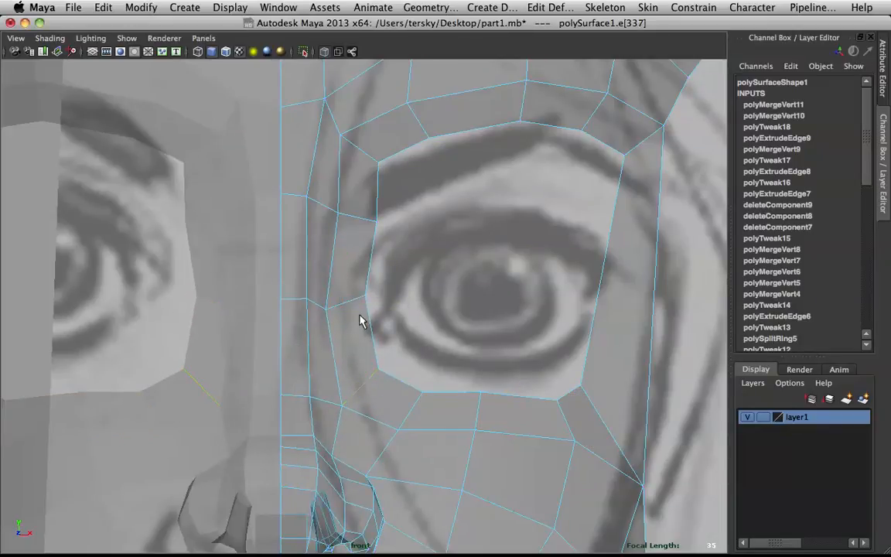
Step: Move the inner rim vertex of the eye opening down to the drawn tear duct and adjust the neighbouring lower rim vertices
{"action": "right_click_drag", "start_coordinate": [363, 279], "coordinate": [282, 246]}
{"action": "left_click", "coordinate": [360, 301]}
{"action": "key", "text": "w"}
{"action": "left_click_drag", "start_coordinate": [362, 296], "coordinate": [363, 328]}
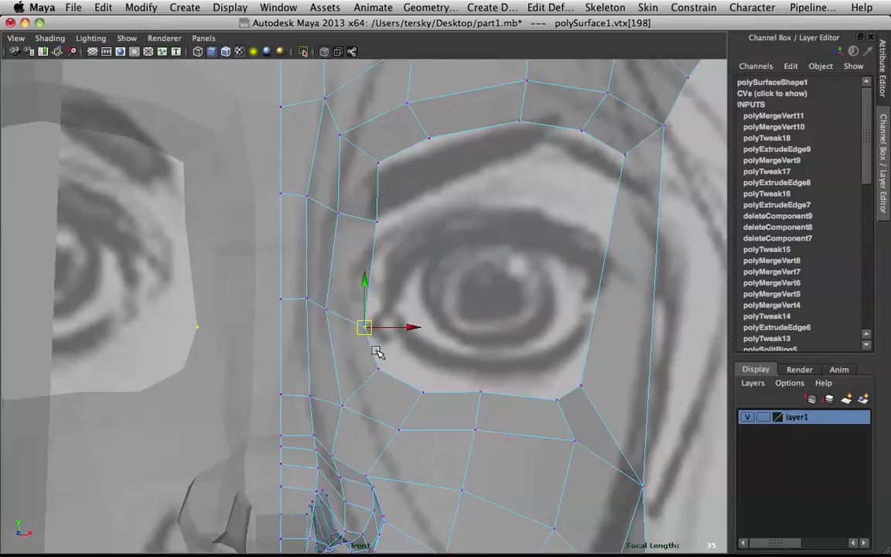
{"action": "left_click_drag", "start_coordinate": [392, 359], "coordinate": [423, 394]}
{"action": "key", "text": "q"}
{"action": "key", "text": "w"}
{"action": "key", "text": "q"}
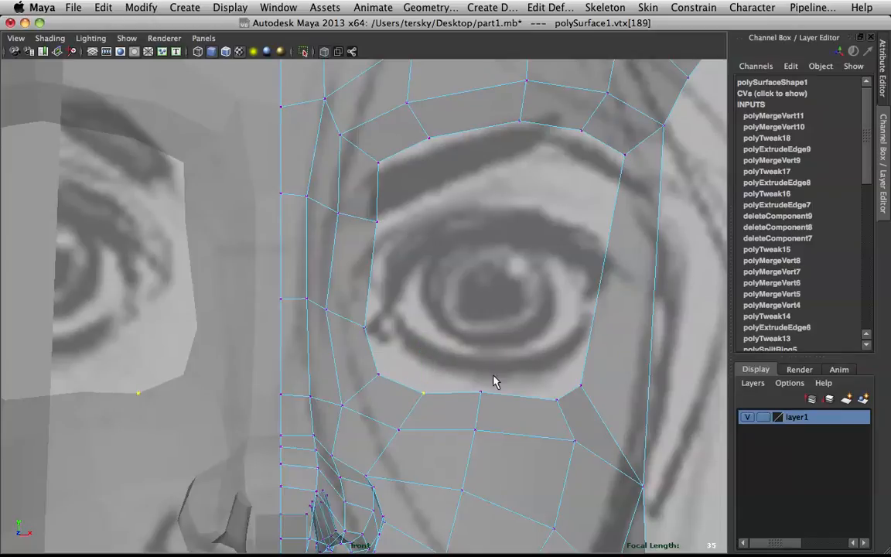
Step: Lower the middle vertex of the eye opening's bottom rim and move its outer corner vertices outwards to round the curve
{"action": "key", "text": "w"}
{"action": "left_click_drag", "start_coordinate": [480, 390], "coordinate": [480, 400]}
{"action": "key", "text": "q"}
{"action": "left_click", "coordinate": [581, 384]}
{"action": "key", "text": "w"}
{"action": "left_click_drag", "start_coordinate": [578, 384], "coordinate": [601, 373]}
{"action": "middle_click_drag", "start_coordinate": [602, 374], "coordinate": [580, 380], "text": "alt"}
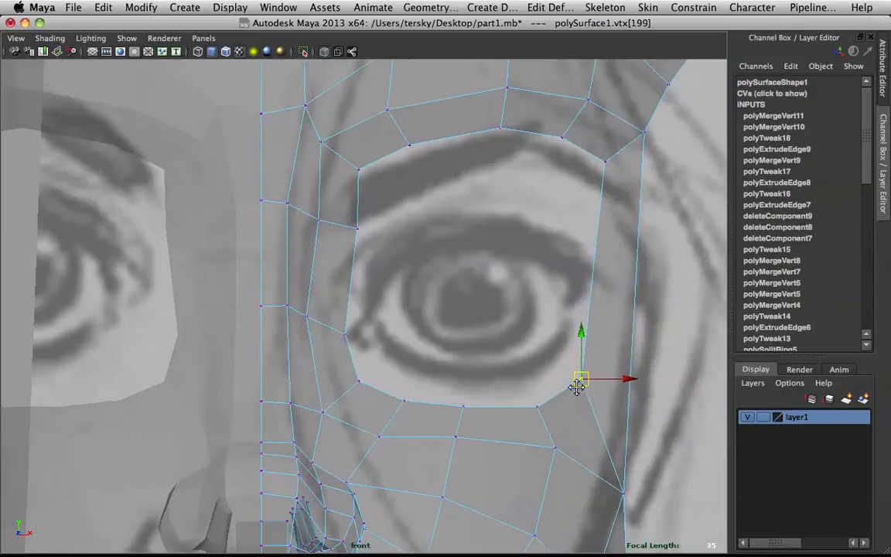
{"action": "left_click", "coordinate": [535, 408]}
{"action": "left_click_drag", "start_coordinate": [538, 413], "coordinate": [540, 412]}
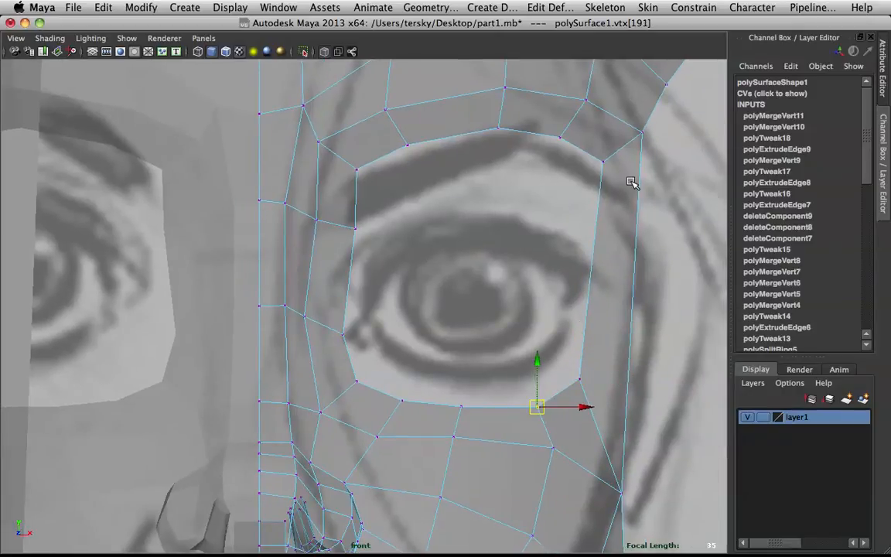
Step: Reposition the outer and middle vertices of the eye opening's upper rim to follow the arch of the drawn brow
{"action": "left_click", "coordinate": [603, 162]}
{"action": "left_click_drag", "start_coordinate": [606, 172], "coordinate": [609, 179]}
{"action": "left_click", "coordinate": [559, 137]}
{"action": "left_click_drag", "start_coordinate": [560, 137], "coordinate": [561, 144]}
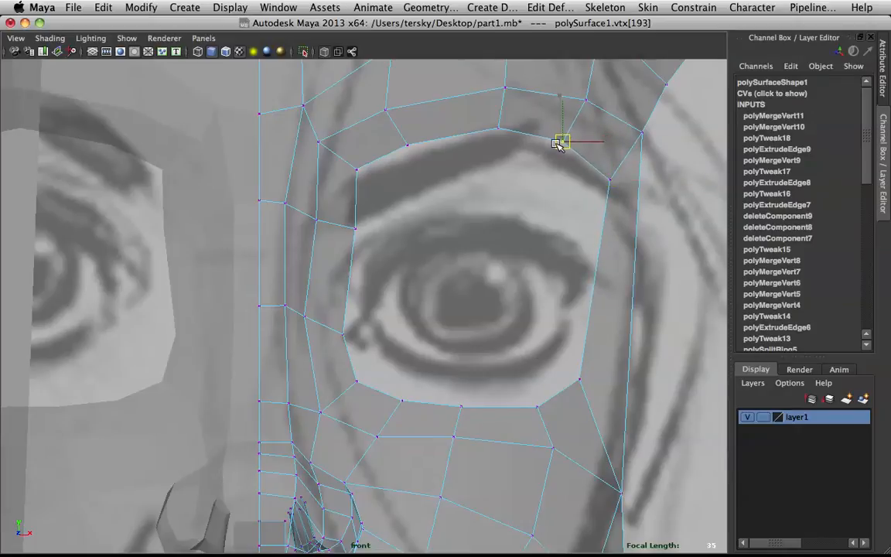
{"action": "left_click", "coordinate": [504, 136]}
{"action": "left_click", "coordinate": [496, 130]}
{"action": "left_click_drag", "start_coordinate": [491, 130], "coordinate": [502, 130]}
Step: Move the two inner vertices of the eye opening's upper rim slightly down and outwards to smooth the curve
{"action": "left_click", "coordinate": [406, 145]}
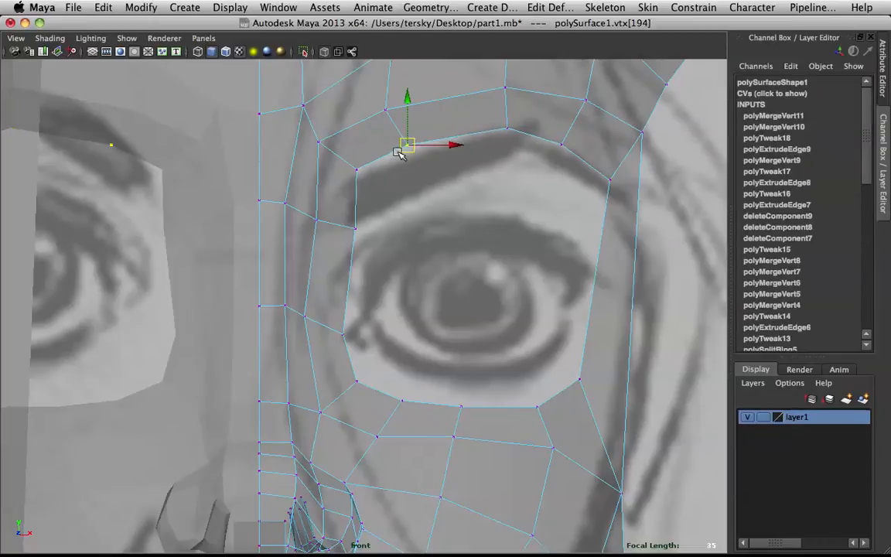
{"action": "left_click_drag", "start_coordinate": [404, 143], "coordinate": [415, 150]}
{"action": "left_click", "coordinate": [355, 169]}
{"action": "middle_click_drag", "start_coordinate": [321, 159], "coordinate": [322, 168]}
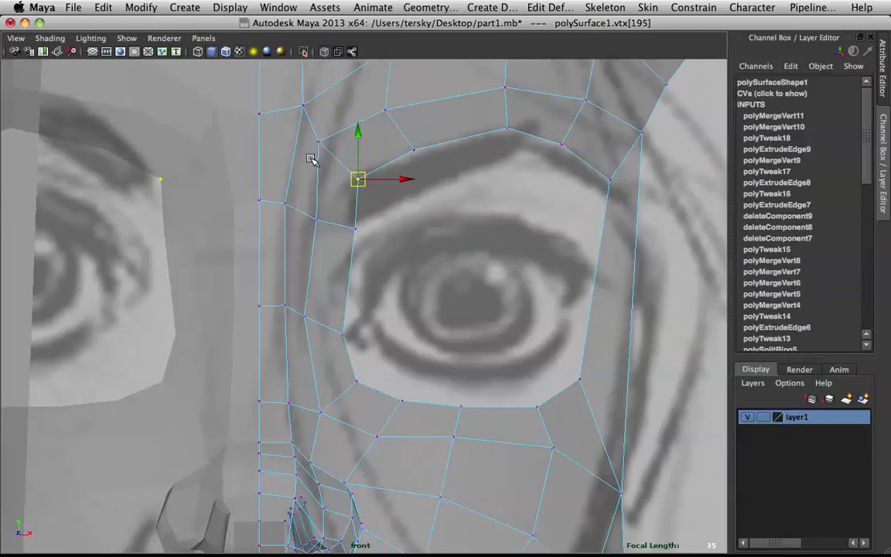
{"action": "scroll", "coordinate": [348, 124], "scroll_direction": "down", "scroll_amount": 2}
{"action": "scroll", "coordinate": [412, 184], "scroll_direction": "up", "scroll_amount": 1}
{"action": "middle_click_drag", "start_coordinate": [407, 186], "coordinate": [377, 237], "text": "alt"}
{"action": "key", "text": "q"}
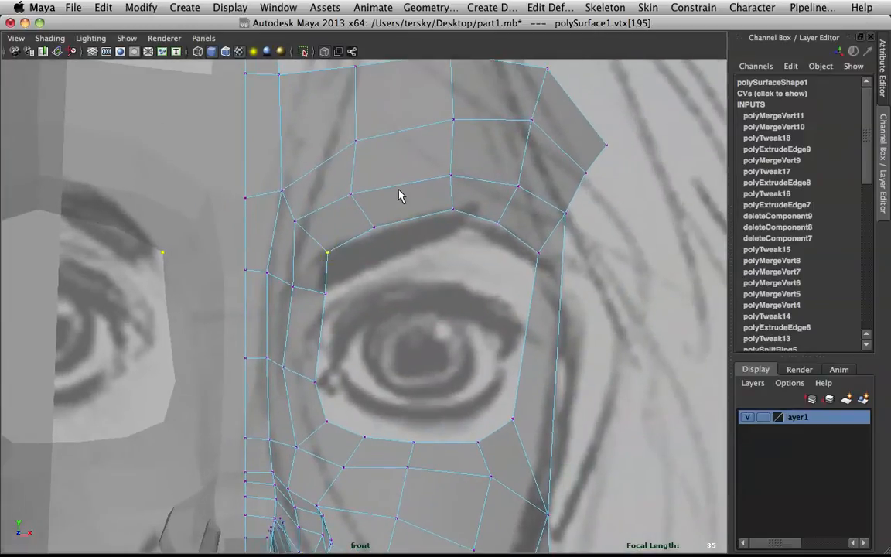
Step: Leave vertex editing and select the front reference drawing plane behind the face
{"action": "scroll", "coordinate": [391, 217], "scroll_direction": "down", "scroll_amount": 3}
{"action": "scroll", "coordinate": [325, 248], "scroll_direction": "up", "scroll_amount": 2}
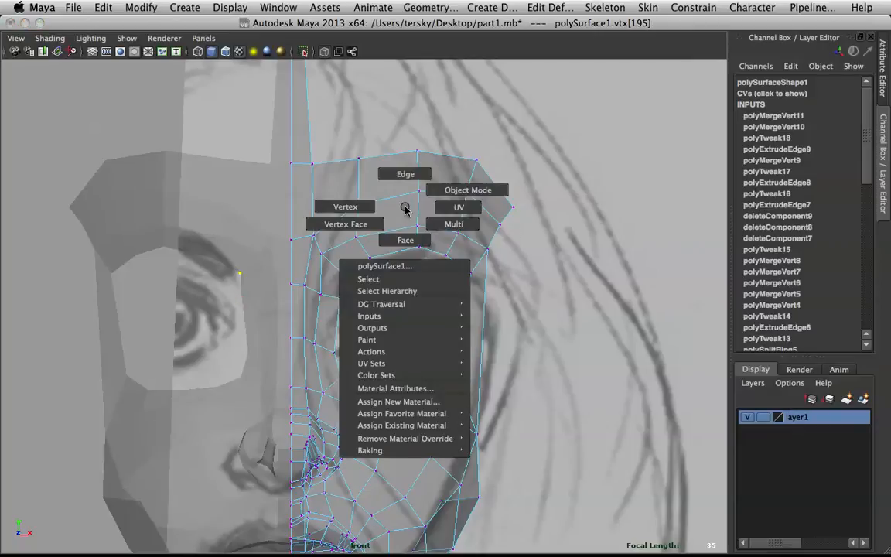
{"action": "right_click_drag", "start_coordinate": [408, 209], "coordinate": [517, 166]}
{"action": "right_click_drag", "start_coordinate": [376, 214], "coordinate": [339, 254], "text": "alt"}
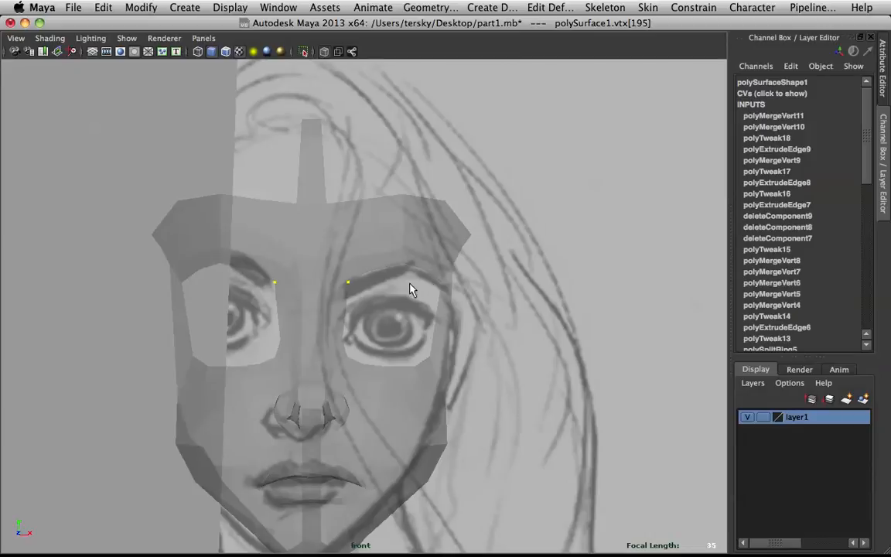
{"action": "scroll", "coordinate": [493, 299], "scroll_direction": "down", "scroll_amount": 3}
{"action": "left_click", "coordinate": [486, 295]}
{"action": "scroll", "coordinate": [500, 217], "scroll_direction": "up", "scroll_amount": 3}
{"action": "right_click", "coordinate": [512, 194]}
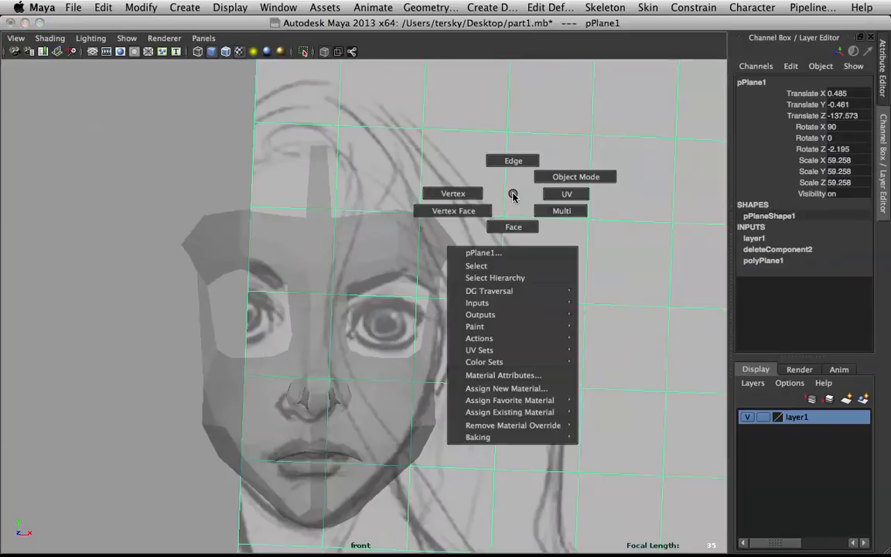
{"action": "scroll", "coordinate": [486, 203], "scroll_direction": "down", "scroll_amount": 2}
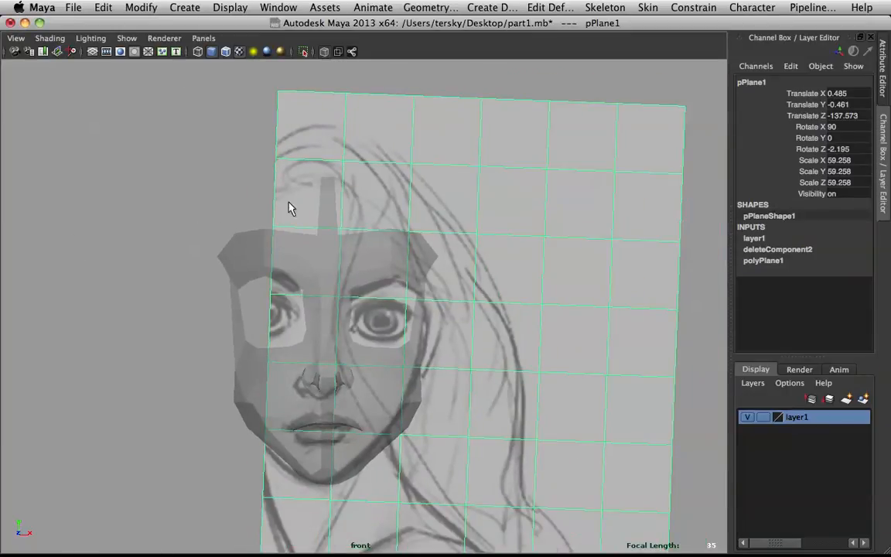
Step: Examine the deleteComponent2 and polyPlane1 history inputs of the front reference plane, and clear the selection
{"action": "double_click", "coordinate": [784, 249]}
{"action": "left_click", "coordinate": [801, 261]}
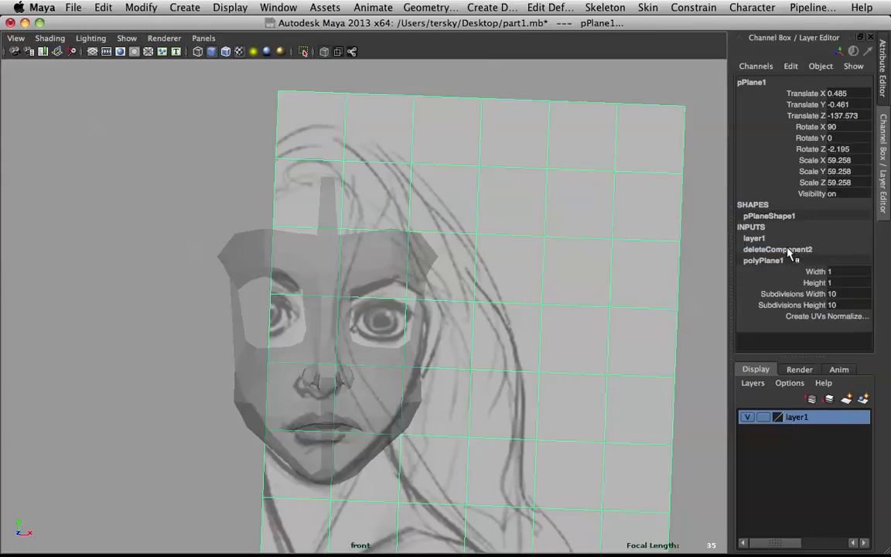
{"action": "double_click", "coordinate": [790, 251]}
{"action": "left_click", "coordinate": [794, 263]}
{"action": "left_click", "coordinate": [794, 262]}
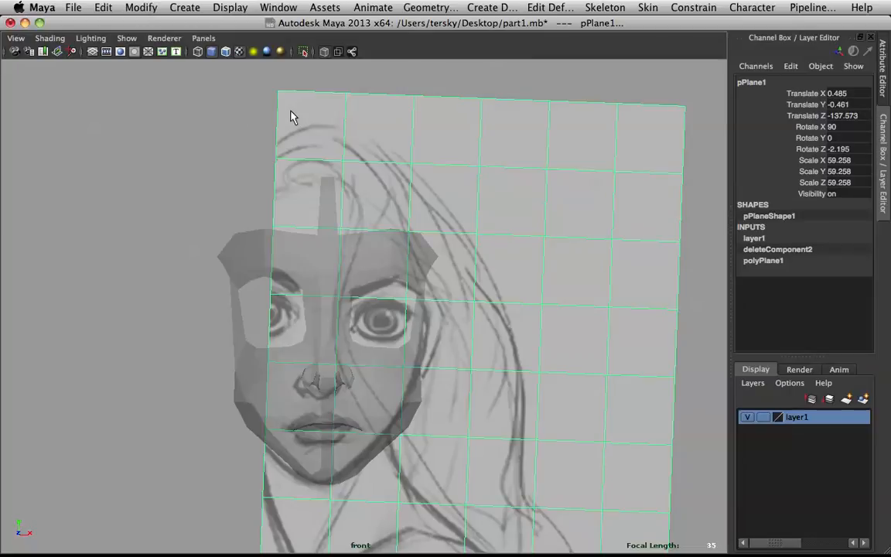
{"action": "left_click", "coordinate": [386, 203]}
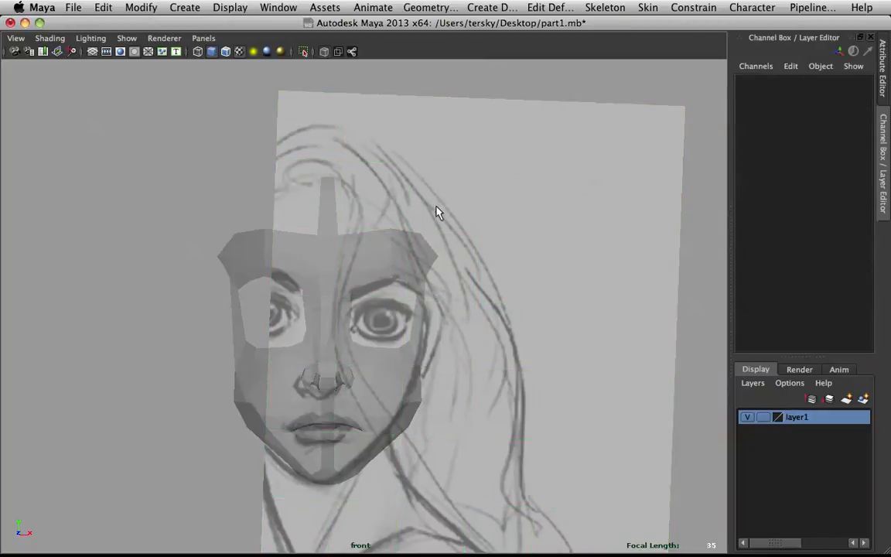
Step: Select the front reference drawing plane, switch to the Polygons tool set, and open the UV Texture Editor
{"action": "scroll", "coordinate": [437, 211], "scroll_direction": "down", "scroll_amount": 5}
{"action": "scroll", "coordinate": [424, 251], "scroll_direction": "up", "scroll_amount": 1}
{"action": "left_click", "coordinate": [487, 266]}
{"action": "scroll", "coordinate": [486, 266], "scroll_direction": "down", "scroll_amount": 1}
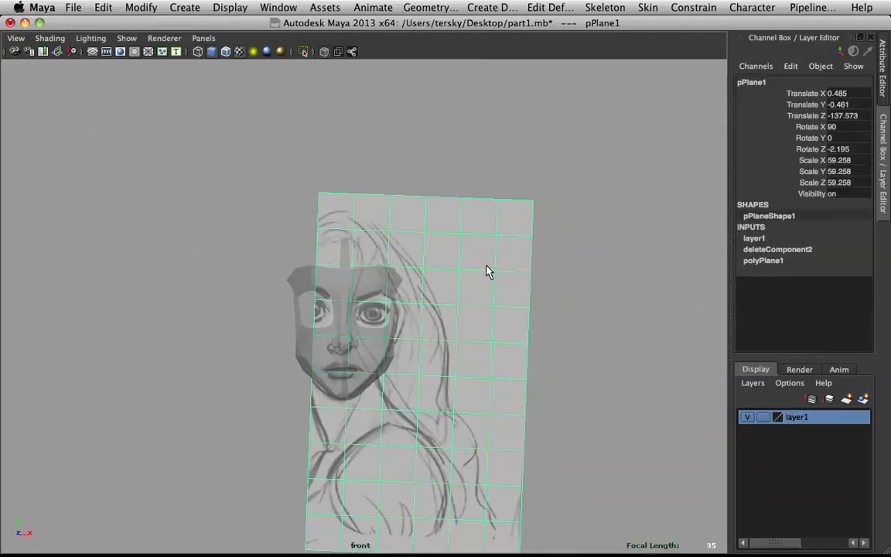
{"action": "scroll", "coordinate": [487, 271], "scroll_direction": "up", "scroll_amount": 2}
{"action": "scroll", "coordinate": [487, 270], "scroll_direction": "down", "scroll_amount": 1}
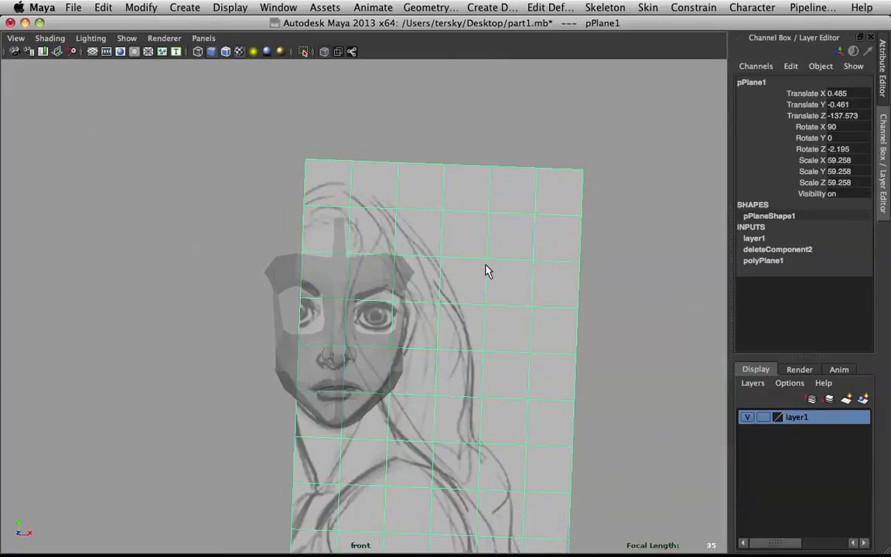
{"action": "scroll", "coordinate": [486, 270], "scroll_direction": "up", "scroll_amount": 2}
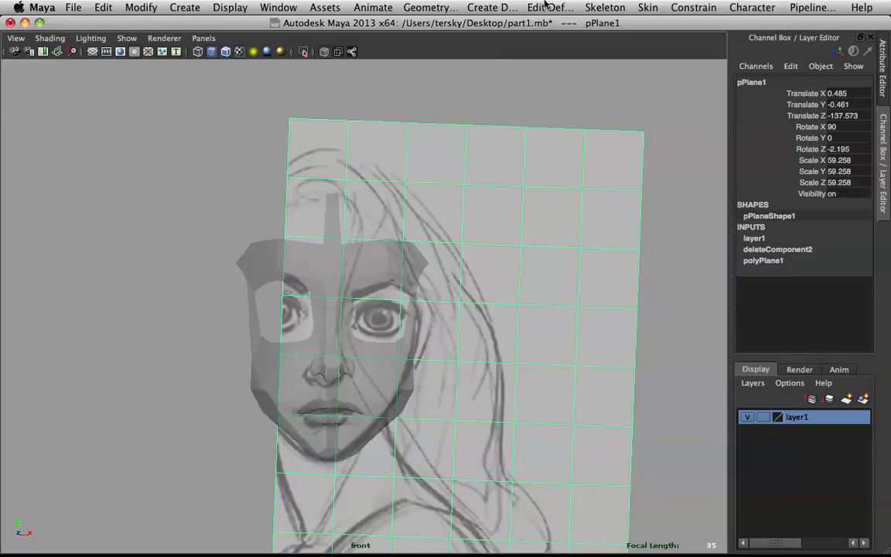
{"action": "left_click", "coordinate": [545, 276]}
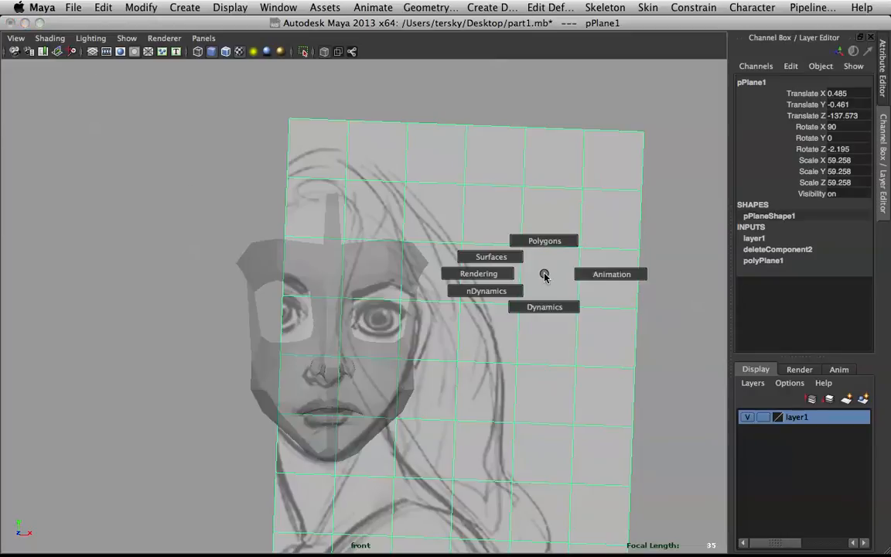
{"action": "left_click_drag", "start_coordinate": [545, 276], "coordinate": [557, 232]}
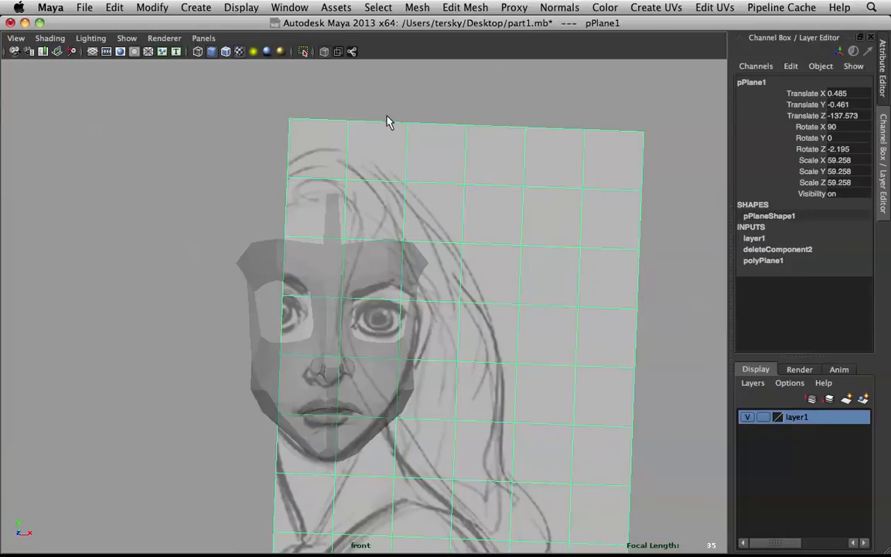
{"action": "left_click", "coordinate": [713, 7]}
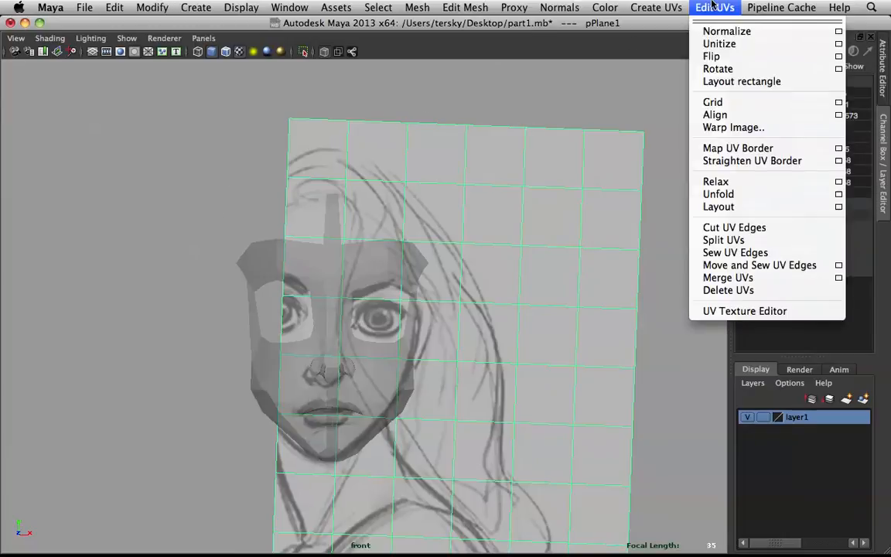
{"action": "left_click", "coordinate": [713, 311]}
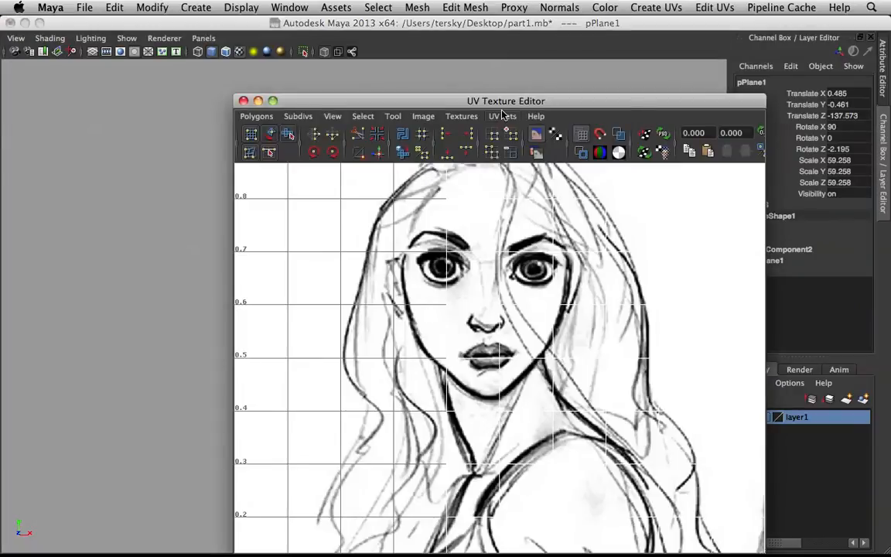
Step: Shift all of the reference plane's UVs left by about 0.1 to include both drawn eyes, and close the UV editor
{"action": "left_click_drag", "start_coordinate": [503, 101], "coordinate": [674, 22]}
{"action": "scroll", "coordinate": [680, 224], "scroll_direction": "down", "scroll_amount": 3}
{"action": "scroll", "coordinate": [679, 222], "scroll_direction": "down", "scroll_amount": 2}
{"action": "right_click_drag", "start_coordinate": [683, 219], "coordinate": [735, 217]}
{"action": "left_click_drag", "start_coordinate": [598, 153], "coordinate": [813, 397]}
{"action": "key", "text": "w"}
{"action": "left_click_drag", "start_coordinate": [781, 280], "coordinate": [764, 281]}
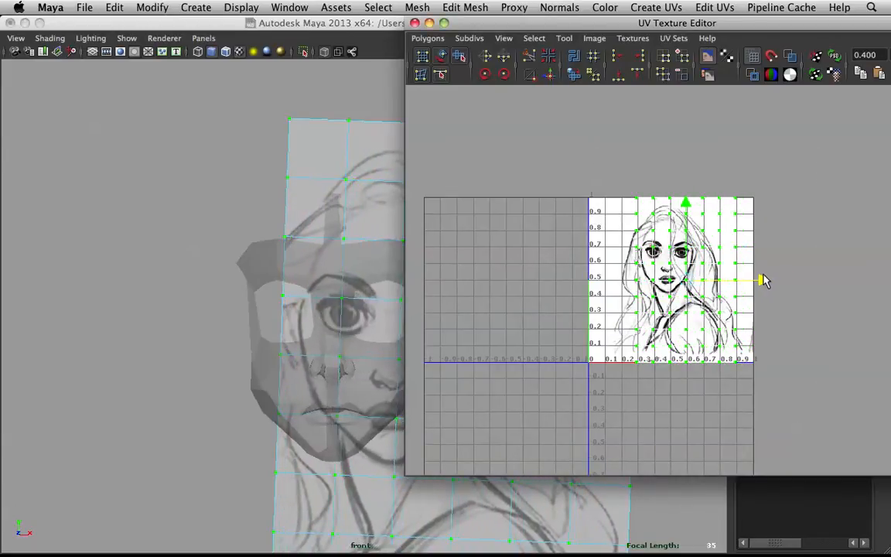
{"action": "left_click", "coordinate": [414, 22]}
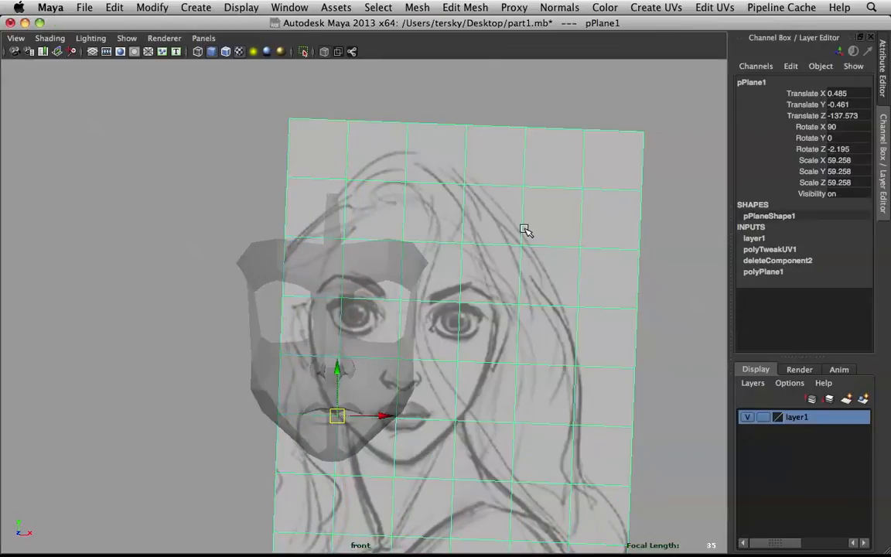
Step: Move the front reference plane along X to about -6.6 to line up the drawn face with the mesh
{"action": "left_click_drag", "start_coordinate": [386, 415], "coordinate": [310, 416]}
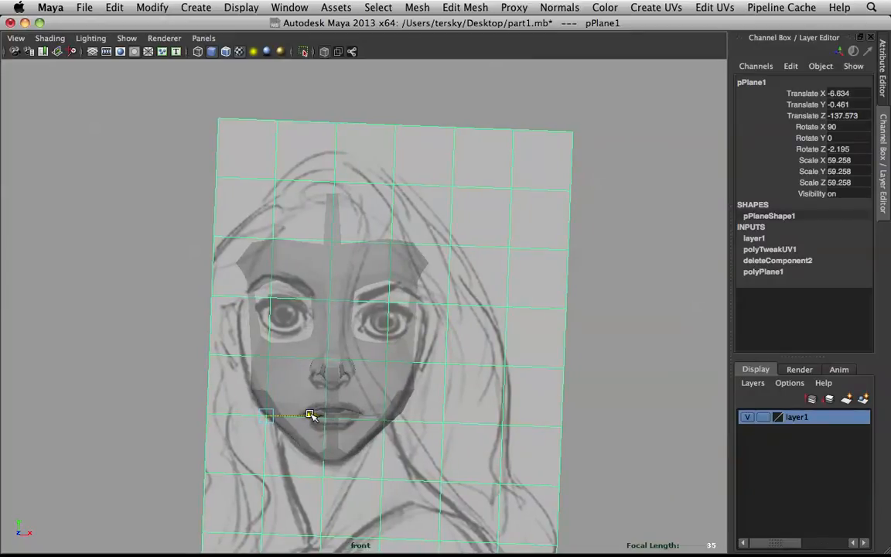
{"action": "left_click", "coordinate": [607, 312]}
{"action": "scroll", "coordinate": [619, 278], "scroll_direction": "up", "scroll_amount": 3}
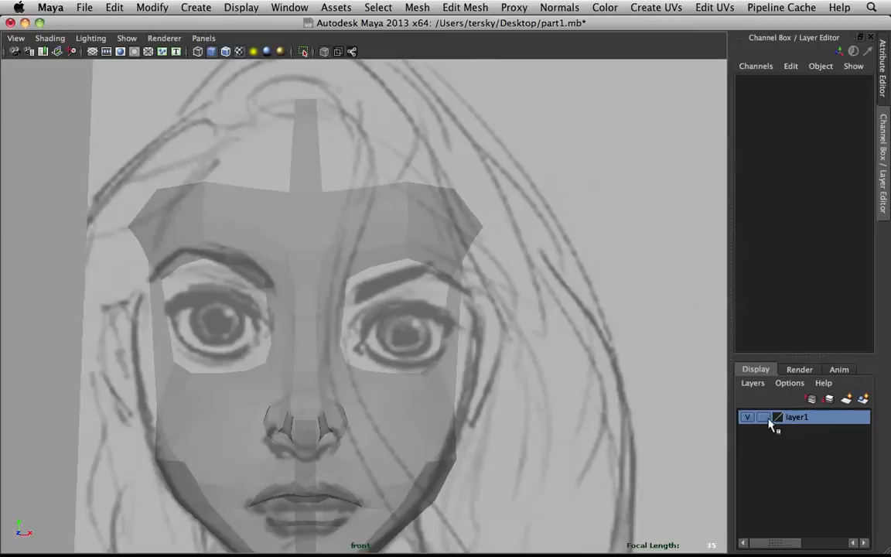
Step: Rotate the reference plane to about 2.9 on Z, shift it to about X -5.7 and Y -1.2, and set layer1 to reference
{"action": "left_click", "coordinate": [571, 332]}
{"action": "scroll", "coordinate": [384, 299], "scroll_direction": "down", "scroll_amount": 3}
{"action": "key", "text": "e"}
{"action": "left_click_drag", "start_coordinate": [289, 388], "coordinate": [288, 383]}
{"action": "key", "text": "w"}
{"action": "left_click_drag", "start_coordinate": [249, 433], "coordinate": [258, 446]}
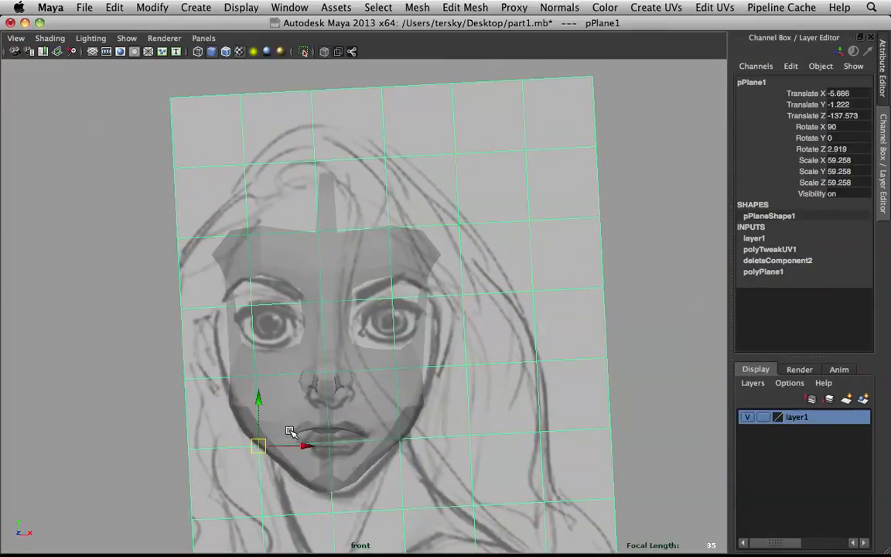
{"action": "left_click", "coordinate": [668, 282]}
{"action": "left_click", "coordinate": [766, 417]}
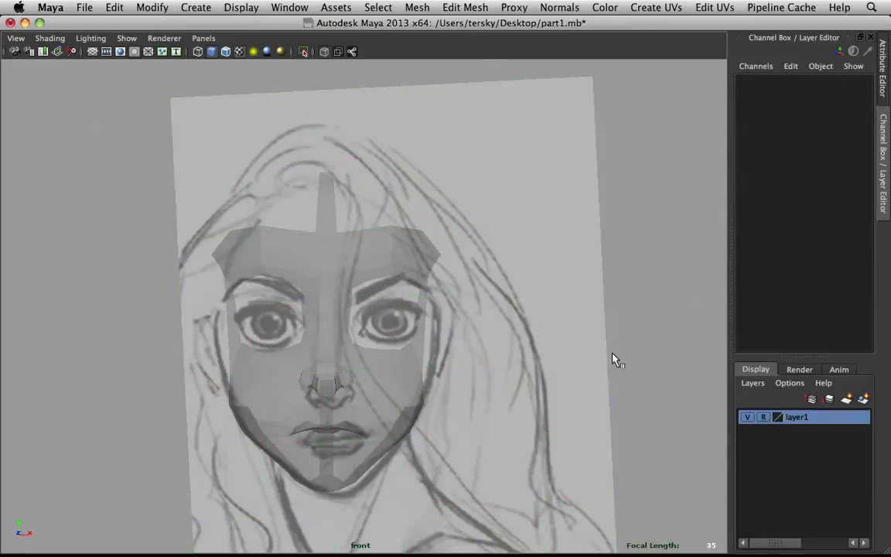
Step: With soft selection, move the mesh face at the outer end of the left drawn brow outwards and down
{"action": "left_click", "coordinate": [281, 376]}
{"action": "scroll", "coordinate": [283, 372], "scroll_direction": "up", "scroll_amount": 2}
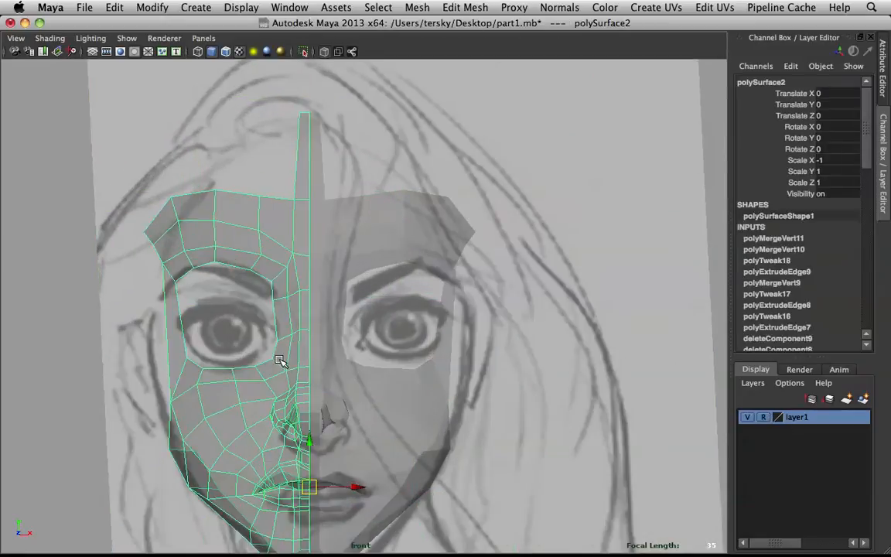
{"action": "scroll", "coordinate": [281, 364], "scroll_direction": "up", "scroll_amount": 5}
{"action": "right_click_drag", "start_coordinate": [268, 302], "coordinate": [212, 302]}
{"action": "left_click", "coordinate": [243, 324]}
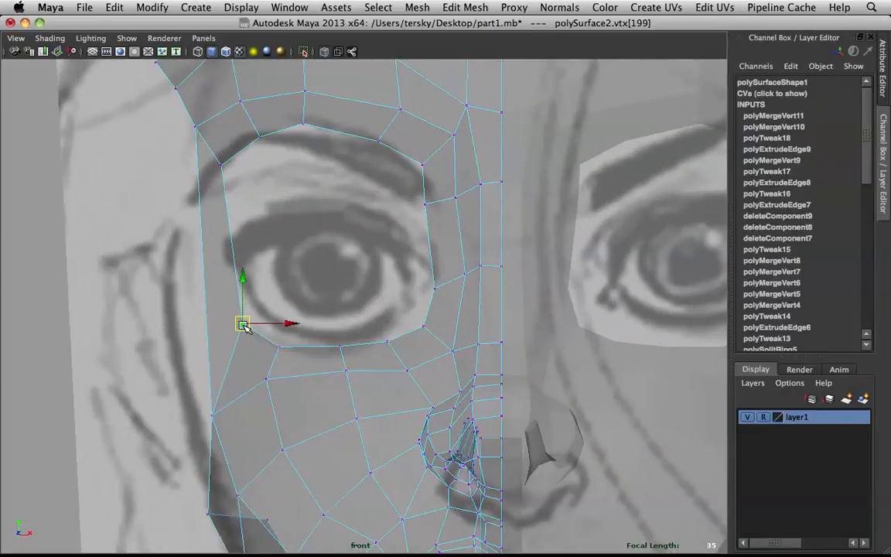
{"action": "left_click", "coordinate": [192, 124]}
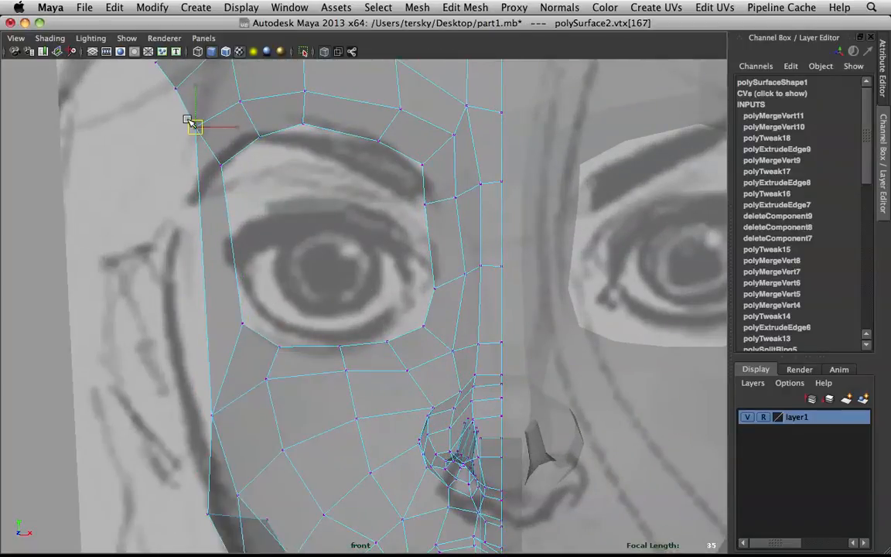
{"action": "scroll", "coordinate": [260, 80], "scroll_direction": "down", "scroll_amount": 2}
{"action": "right_click_drag", "start_coordinate": [249, 116], "coordinate": [246, 157]}
{"action": "left_click", "coordinate": [246, 157]}
{"action": "key", "text": "b"}
{"action": "left_click_drag", "start_coordinate": [261, 134], "coordinate": [272, 157]}
{"action": "key", "text": "e"}
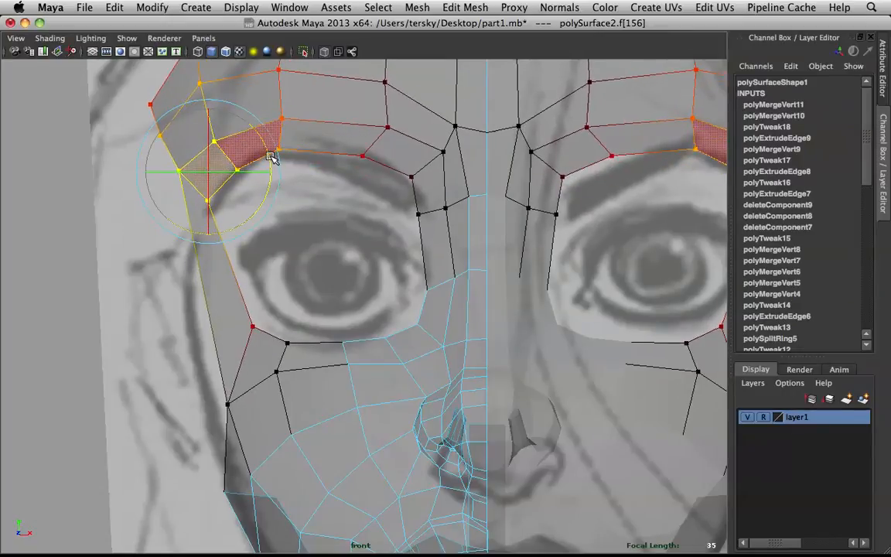
Step: Lower the mesh face between the inner brow end and the nose bridge using soft selection
{"action": "left_click", "coordinate": [435, 178]}
{"action": "key", "text": "w"}
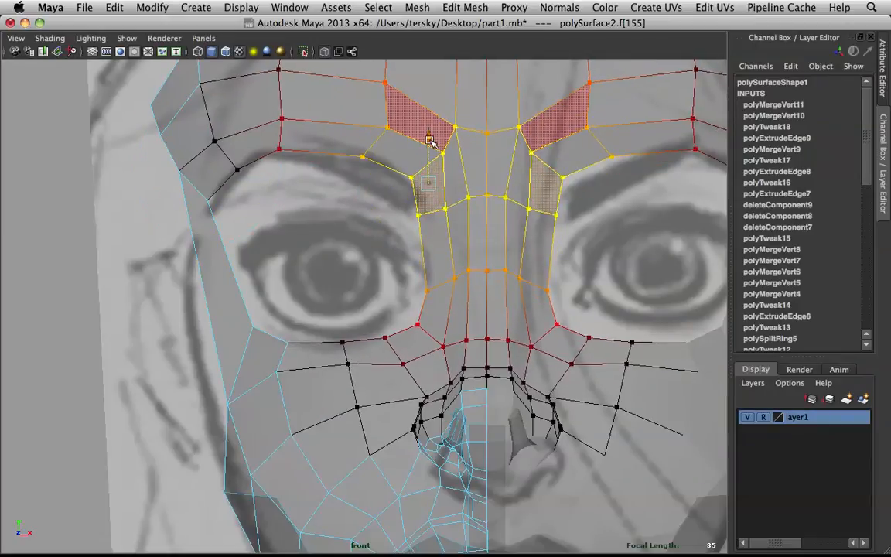
{"action": "left_click_drag", "start_coordinate": [431, 142], "coordinate": [432, 163]}
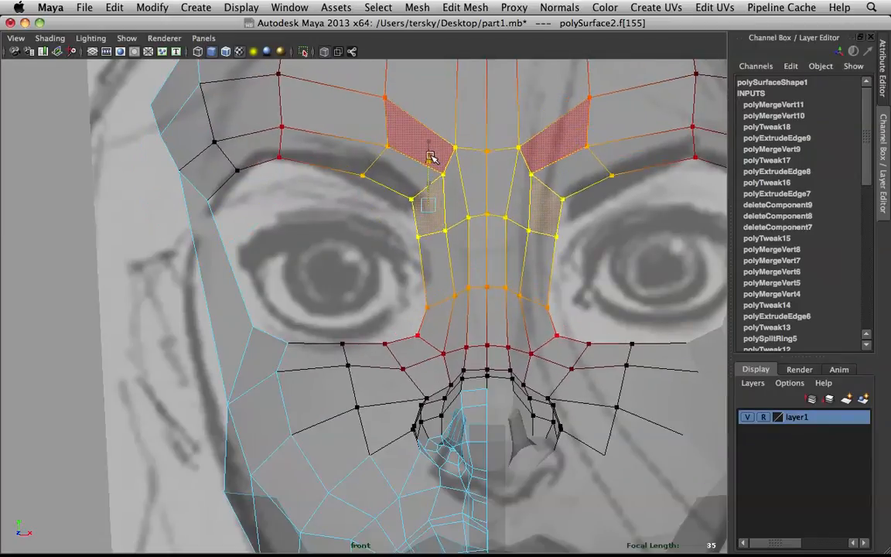
Step: Adjust the vertex above the inner brow slightly outwards and down with a smaller falloff, and try moving its inner neighbour
{"action": "right_click_drag", "start_coordinate": [392, 140], "coordinate": [333, 130]}
{"action": "left_click", "coordinate": [386, 145]}
{"action": "mouse_move", "coordinate": [386, 146]}
{"action": "left_mouse_down"}
{"action": "mouse_move", "coordinate": [377, 155]}
{"action": "mouse_move", "coordinate": [397, 147]}
{"action": "mouse_move", "coordinate": [341, 170]}
{"action": "mouse_move", "coordinate": [389, 149]}
{"action": "mouse_move", "coordinate": [384, 155]}
{"action": "left_mouse_up"}
{"action": "key", "text": "super+z"}
{"action": "key", "text": "b"}
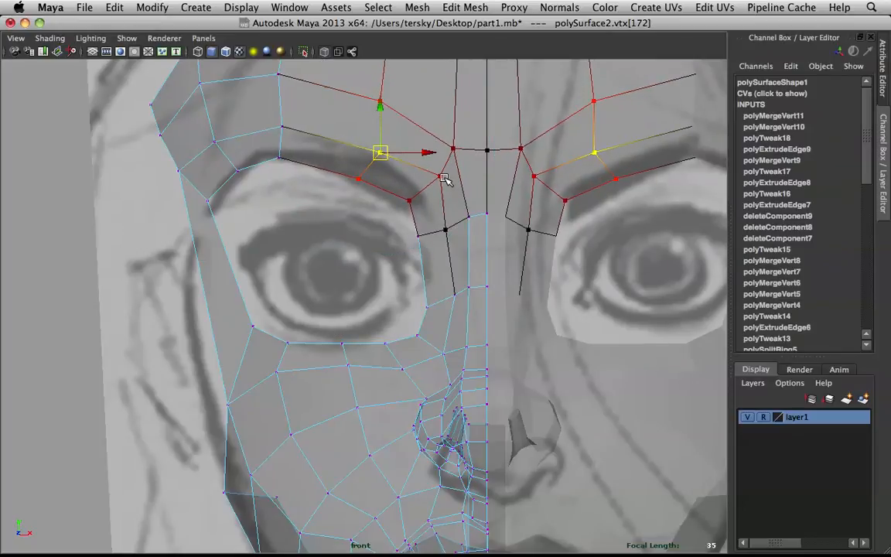
{"action": "left_click", "coordinate": [442, 176]}
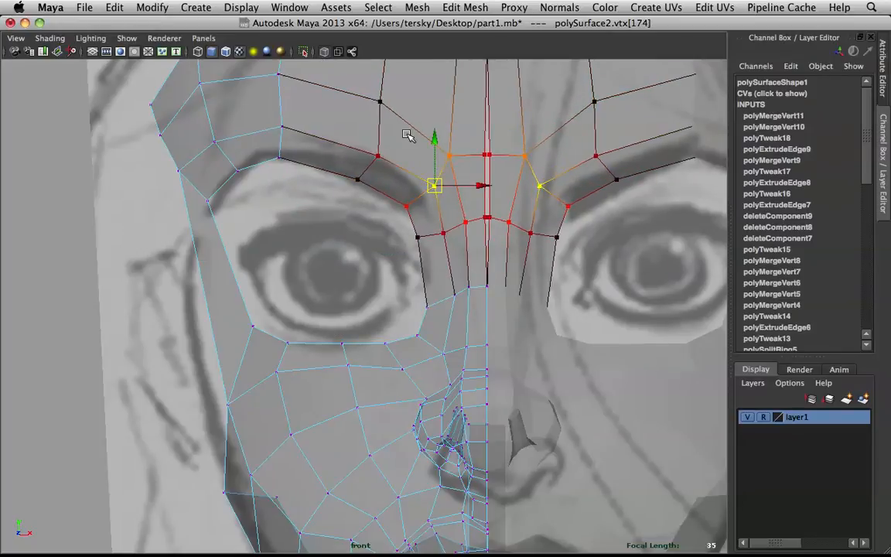
Step: Raise the forehead vertex above the inner brow, and shift the two vertices below it slightly outwards without soft selection
{"action": "left_click", "coordinate": [380, 99]}
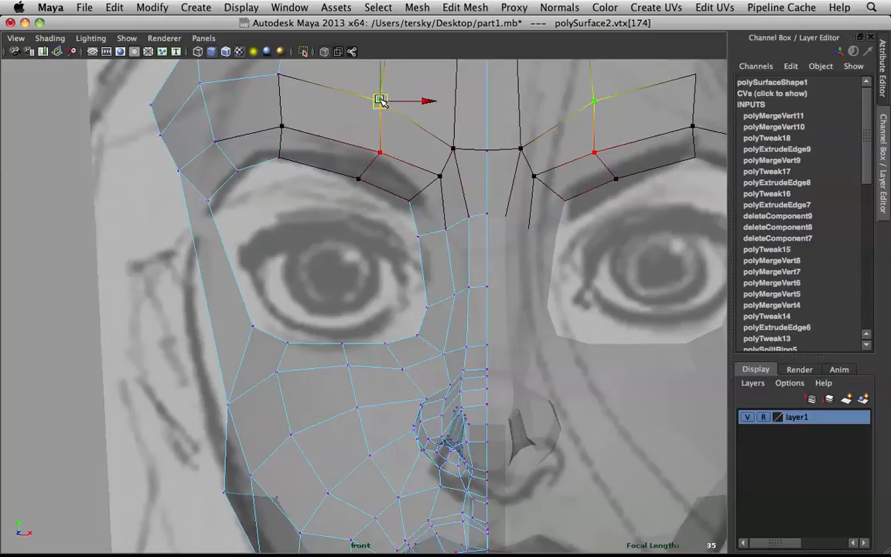
{"action": "left_click_drag", "start_coordinate": [384, 95], "coordinate": [386, 85]}
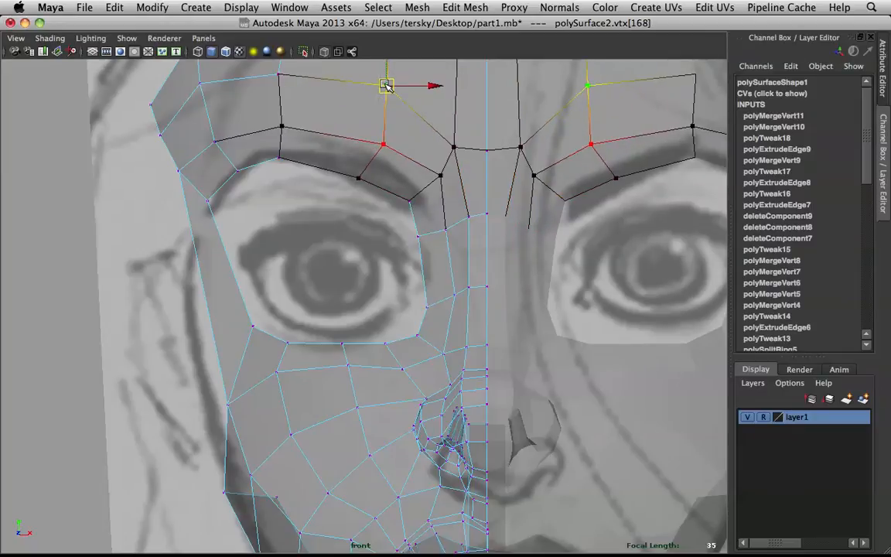
{"action": "left_click", "coordinate": [384, 143]}
{"action": "key", "text": "b"}
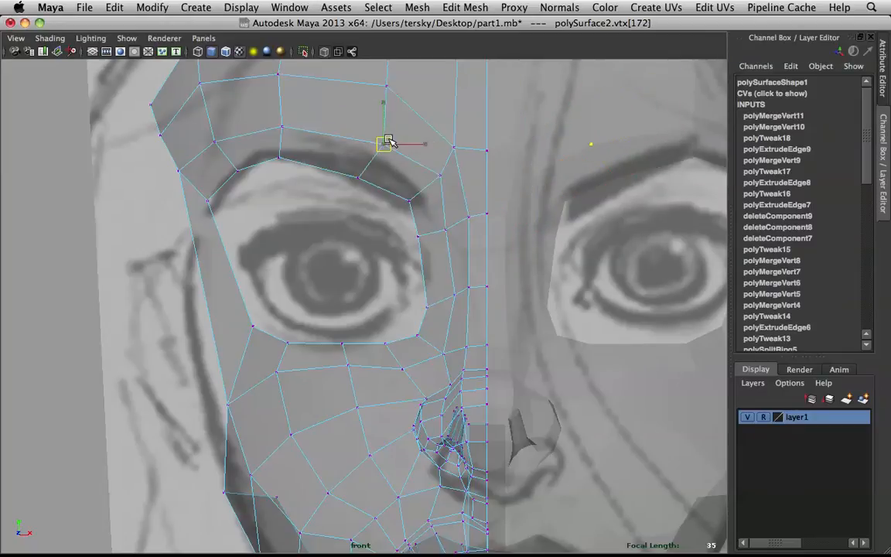
{"action": "left_click", "coordinate": [440, 175]}
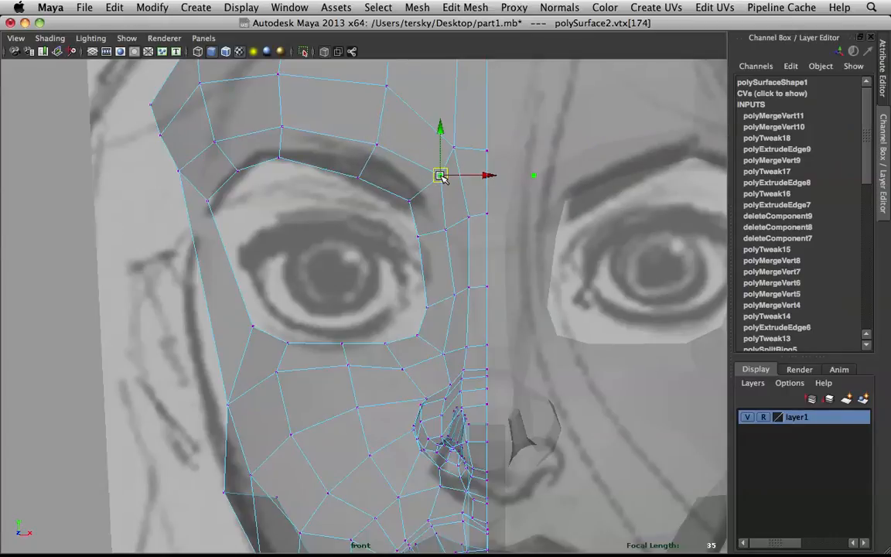
{"action": "left_click_drag", "start_coordinate": [437, 178], "coordinate": [434, 179]}
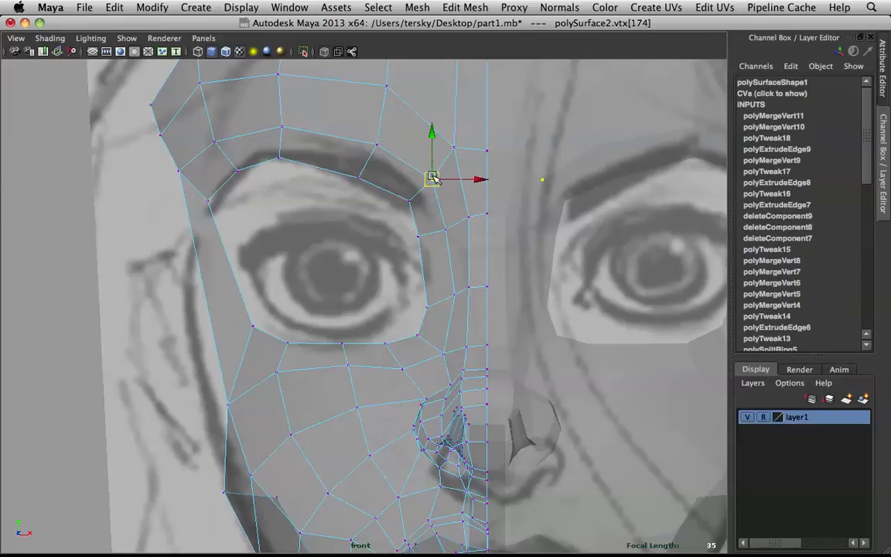
Step: Leave vertex editing and examine the smoothed face from several angles in the perspective view
{"action": "key", "text": "space"}
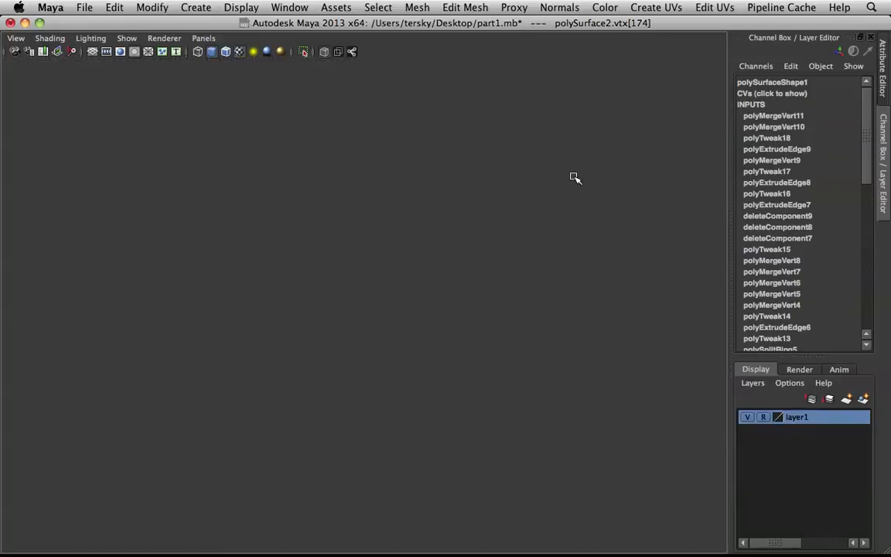
{"action": "key", "text": "space"}
{"action": "left_click_drag", "start_coordinate": [400, 189], "coordinate": [465, 187], "text": "alt"}
{"action": "left_click_drag", "start_coordinate": [200, 197], "coordinate": [197, 177], "text": "alt"}
{"action": "right_click_drag", "start_coordinate": [197, 177], "coordinate": [290, 149]}
{"action": "scroll", "coordinate": [282, 191], "scroll_direction": "down", "scroll_amount": 5}
{"action": "left_click_drag", "start_coordinate": [283, 191], "coordinate": [373, 231], "text": "alt"}
{"action": "left_click", "coordinate": [484, 152]}
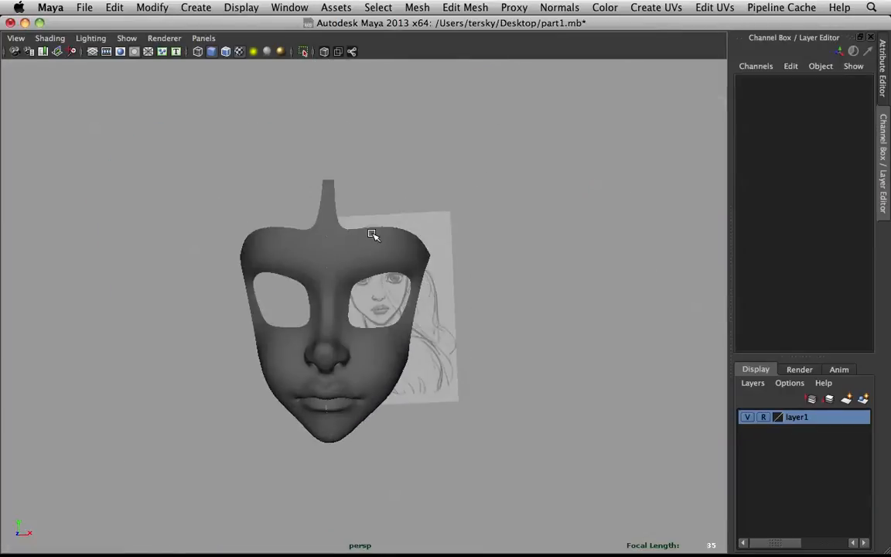
{"action": "scroll", "coordinate": [300, 248], "scroll_direction": "up", "scroll_amount": 4}
{"action": "left_click_drag", "start_coordinate": [300, 248], "coordinate": [253, 234], "text": "alt"}
Step: In the front view, delete the outermost mesh faces of the forehead beside the left temple
{"action": "key", "text": "space"}
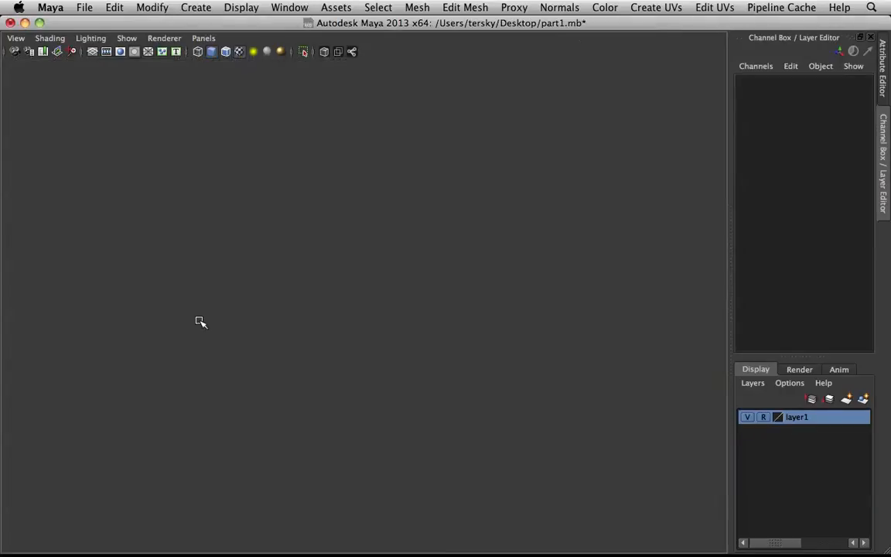
{"action": "key", "text": "space"}
{"action": "scroll", "coordinate": [233, 248], "scroll_direction": "down", "scroll_amount": 2}
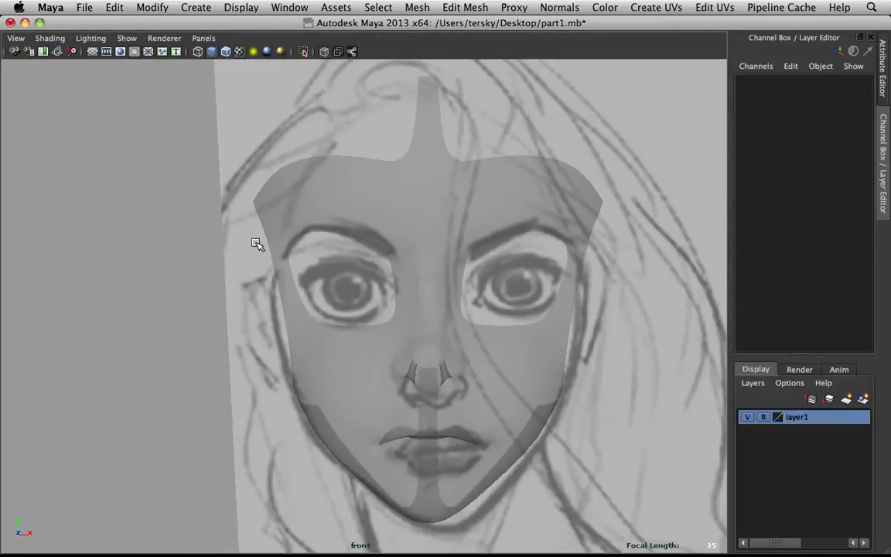
{"action": "left_click", "coordinate": [256, 194]}
{"action": "scroll", "coordinate": [248, 167], "scroll_direction": "up", "scroll_amount": 2}
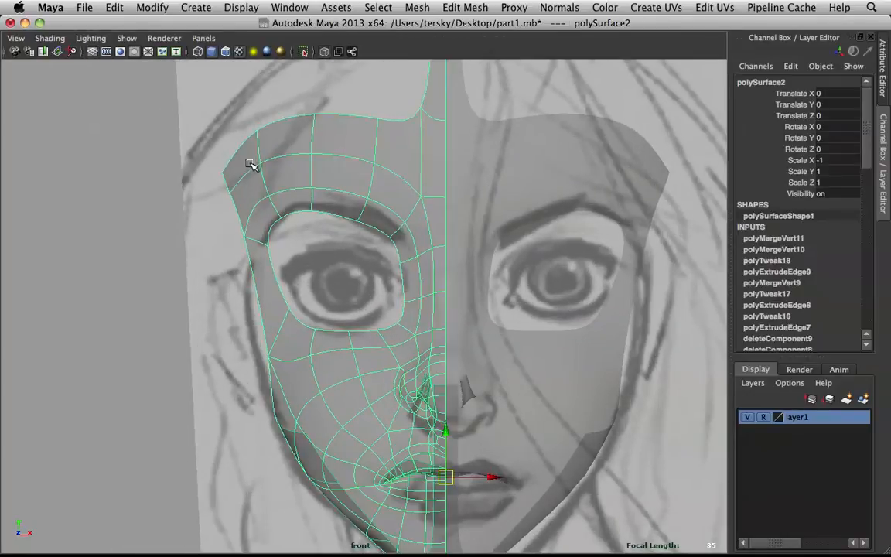
{"action": "right_click_drag", "start_coordinate": [252, 162], "coordinate": [235, 191]}
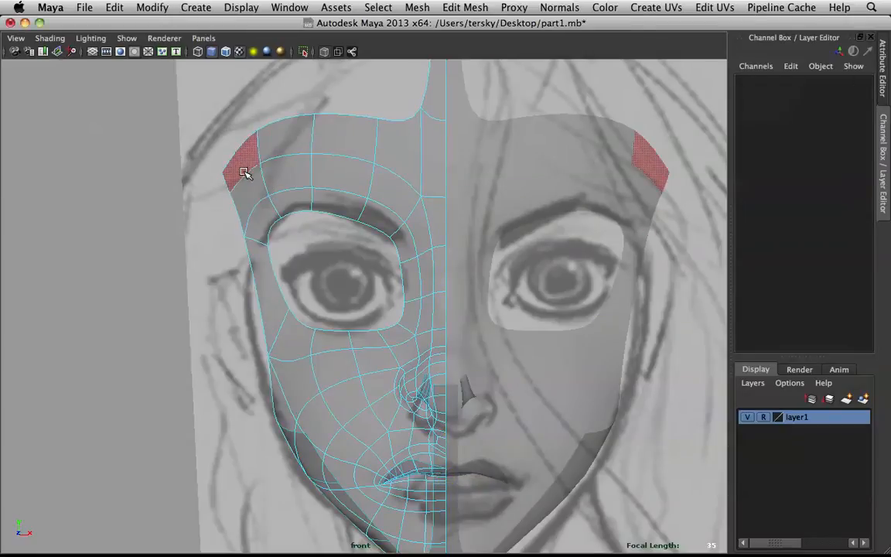
{"action": "left_click", "coordinate": [245, 175]}
{"action": "key", "text": "Delete"}
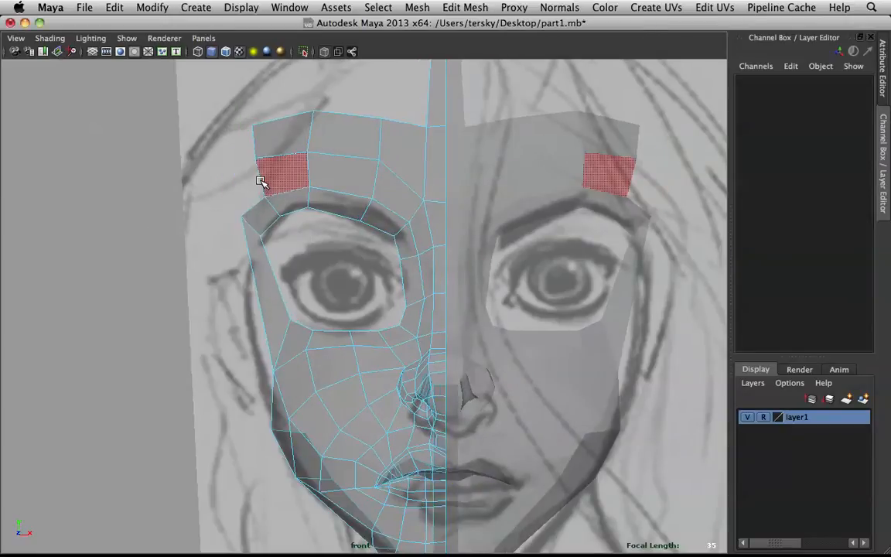
Step: Delete the remaining forehead faces above the brow between the temple and the central strip
{"action": "right_click", "coordinate": [309, 138]}
{"action": "right_click_drag", "start_coordinate": [311, 139], "coordinate": [311, 171]}
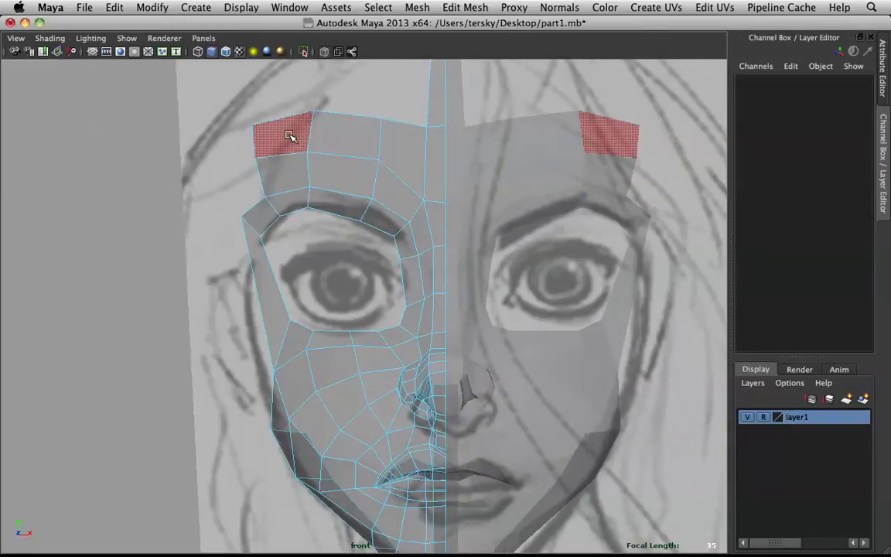
{"action": "left_click", "coordinate": [291, 137]}
{"action": "left_click", "coordinate": [296, 165], "text": "shift"}
{"action": "left_click", "coordinate": [313, 172], "text": "shift"}
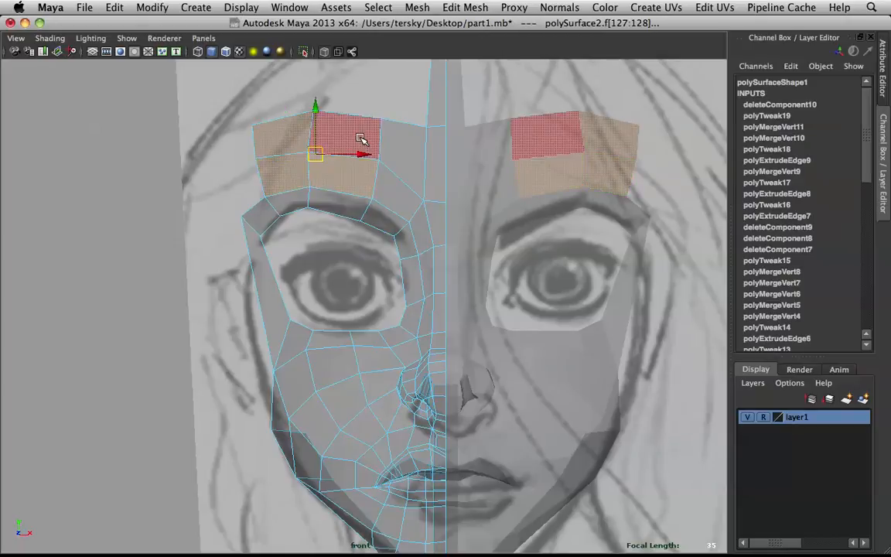
{"action": "left_click", "coordinate": [361, 137], "text": "shift"}
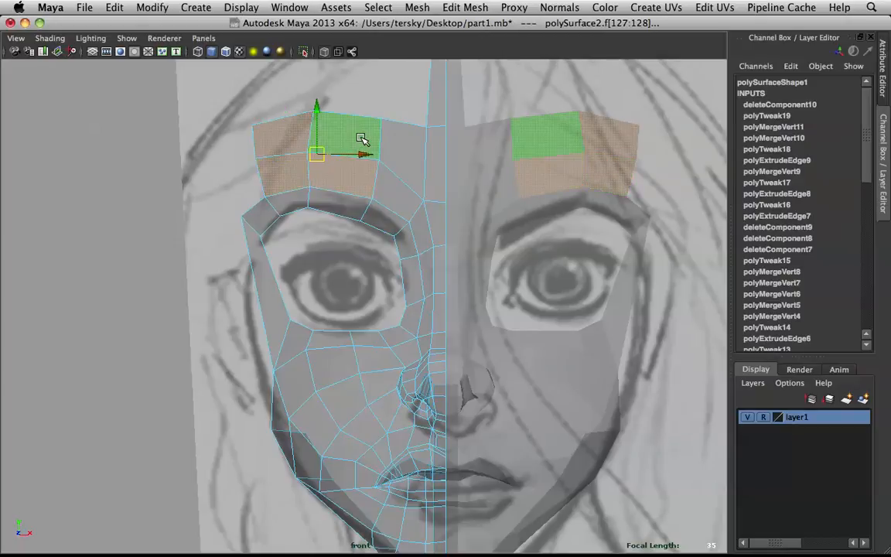
{"action": "left_click", "coordinate": [400, 146], "text": "shift"}
{"action": "key", "text": "Delete"}
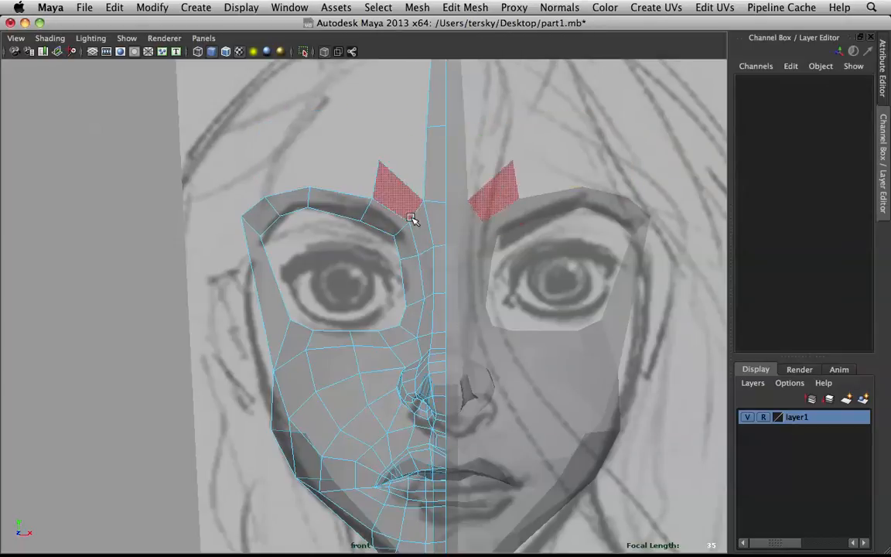
Step: Move the outer and middle brow vertex pairs down and inwards so the band follows the drawn eyebrow
{"action": "right_click_drag", "start_coordinate": [384, 188], "coordinate": [344, 171]}
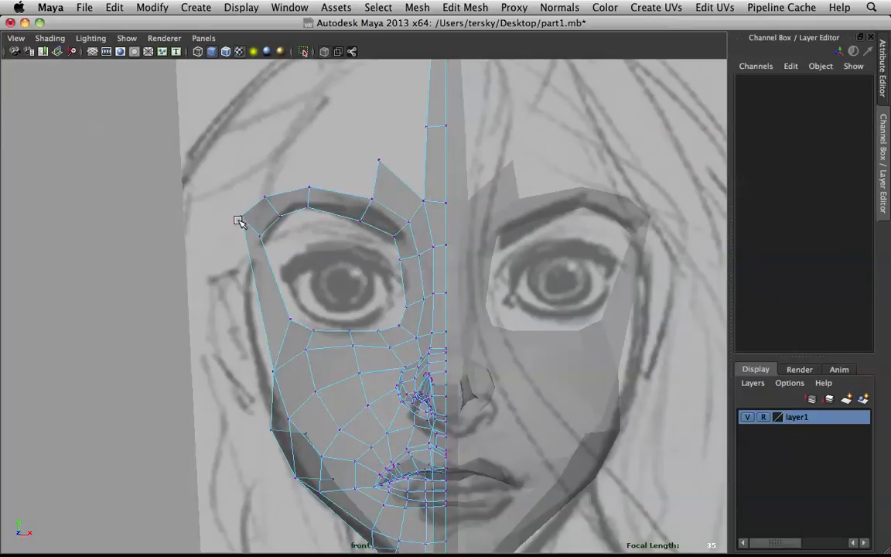
{"action": "left_click_drag", "start_coordinate": [230, 200], "coordinate": [268, 260]}
{"action": "left_click_drag", "start_coordinate": [236, 157], "coordinate": [301, 245]}
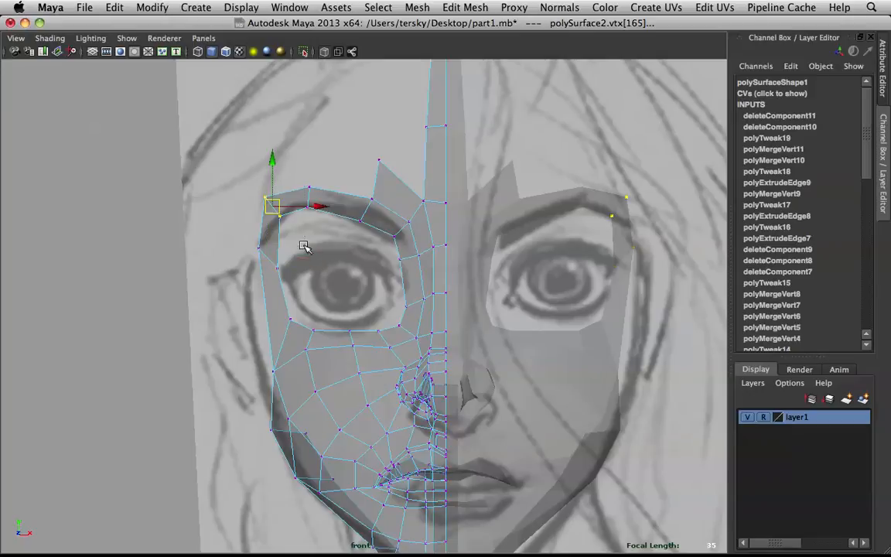
{"action": "left_click_drag", "start_coordinate": [279, 213], "coordinate": [337, 239]}
{"action": "mouse_move", "coordinate": [311, 198]}
{"action": "left_mouse_down"}
{"action": "mouse_move", "coordinate": [323, 220]}
{"action": "mouse_move", "coordinate": [314, 215]}
{"action": "left_mouse_up"}
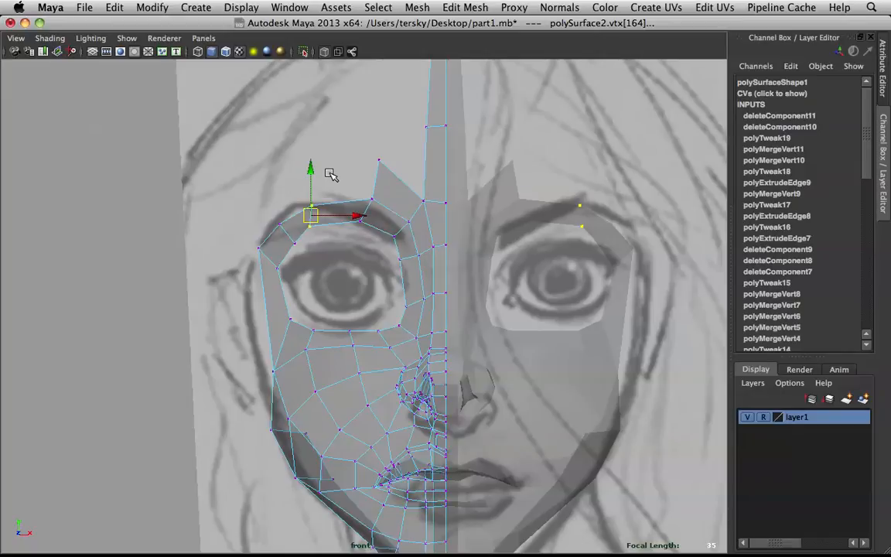
Step: Move the inner brow vertex pairs down along the drawing, lower the inner eye-rim vertices, and undo the last rim shift
{"action": "left_click", "coordinate": [368, 210]}
{"action": "left_click_drag", "start_coordinate": [352, 232], "coordinate": [393, 247]}
{"action": "left_click", "coordinate": [402, 232]}
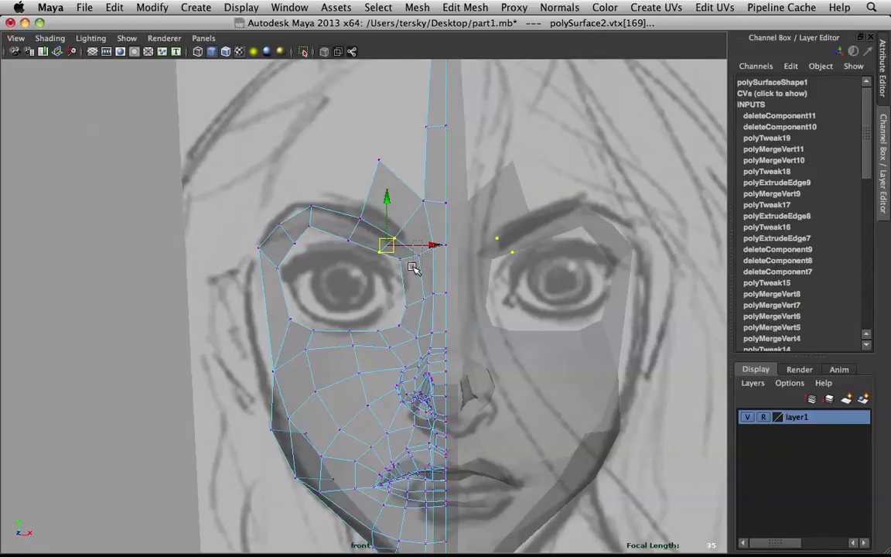
{"action": "left_click", "coordinate": [408, 256]}
{"action": "left_click_drag", "start_coordinate": [407, 257], "coordinate": [401, 292]}
{"action": "left_click", "coordinate": [398, 270]}
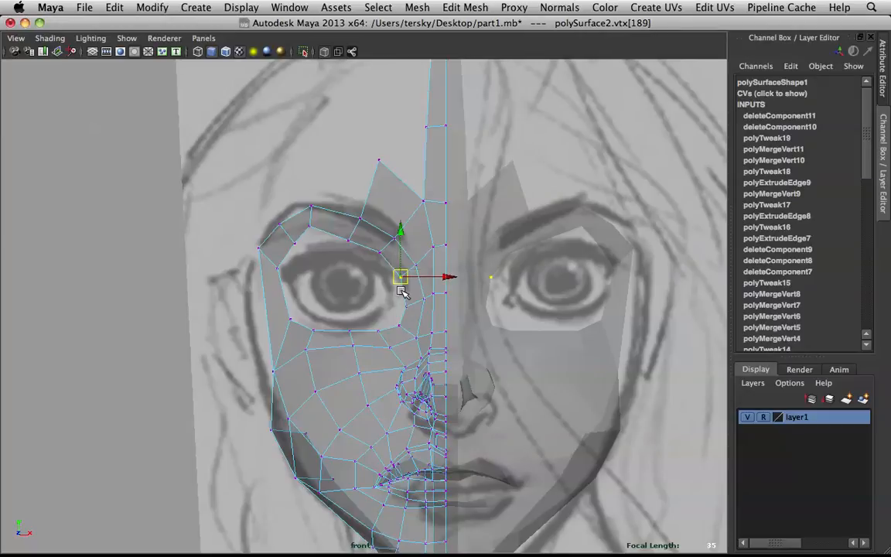
{"action": "key", "text": "z"}
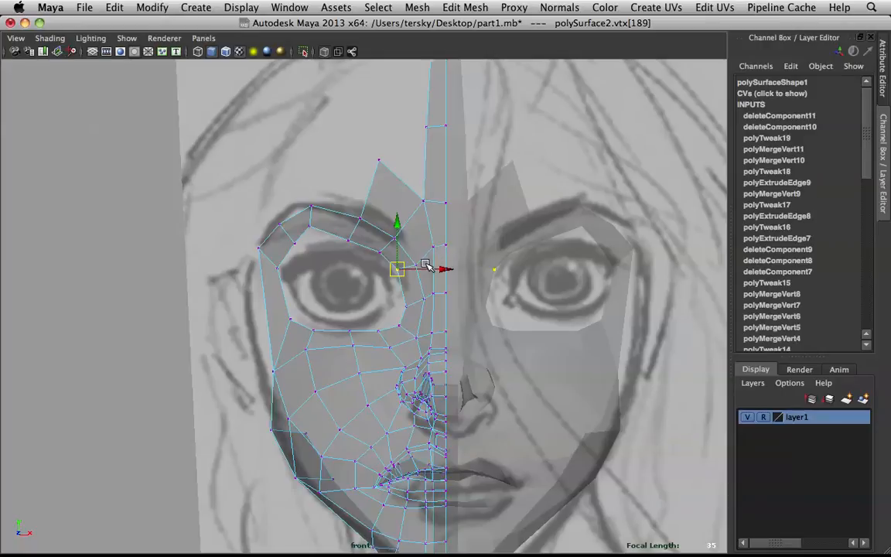
Step: Shift the vertex beside the brow's inner end slightly, and check the brow's shape in the perspective view
{"action": "key", "text": "q"}
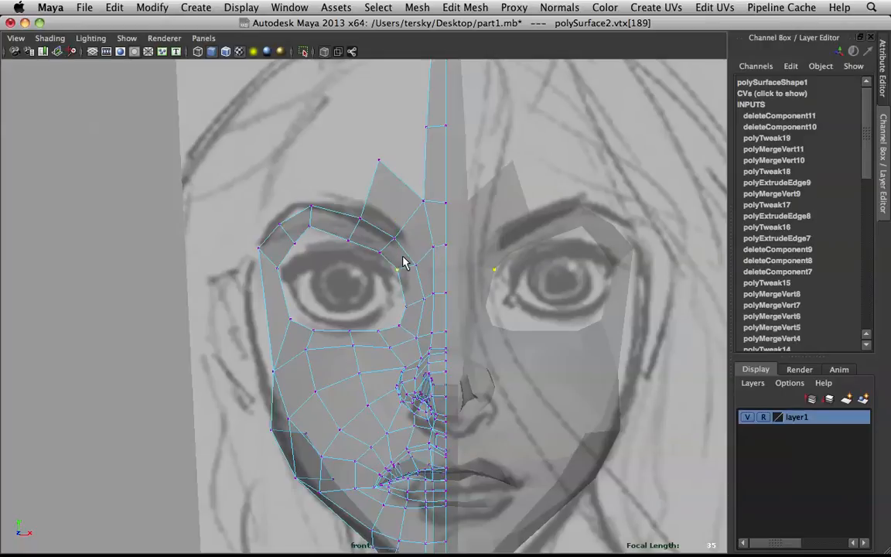
{"action": "key", "text": "w"}
{"action": "left_click_drag", "start_coordinate": [396, 237], "coordinate": [411, 260]}
{"action": "key", "text": "space"}
{"action": "key", "text": "space"}
{"action": "key", "text": "f"}
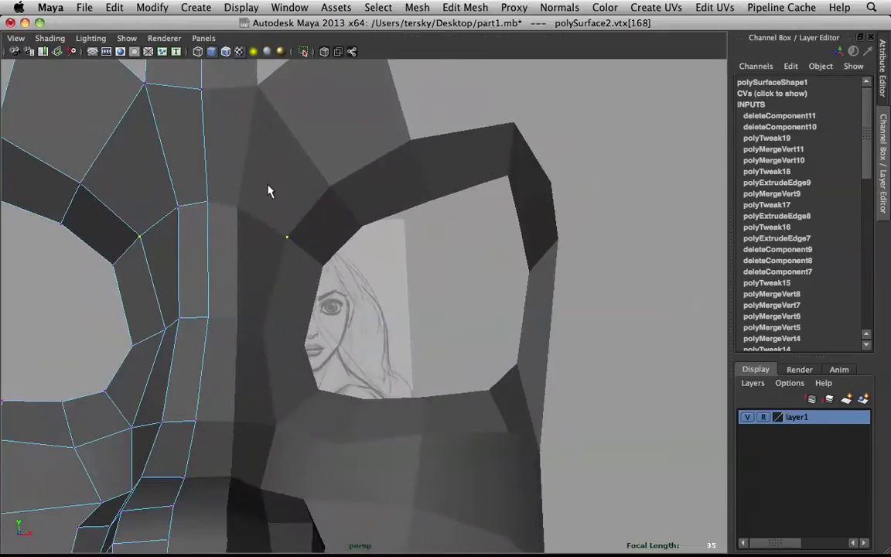
{"action": "left_click_drag", "start_coordinate": [377, 192], "coordinate": [402, 213], "text": "alt"}
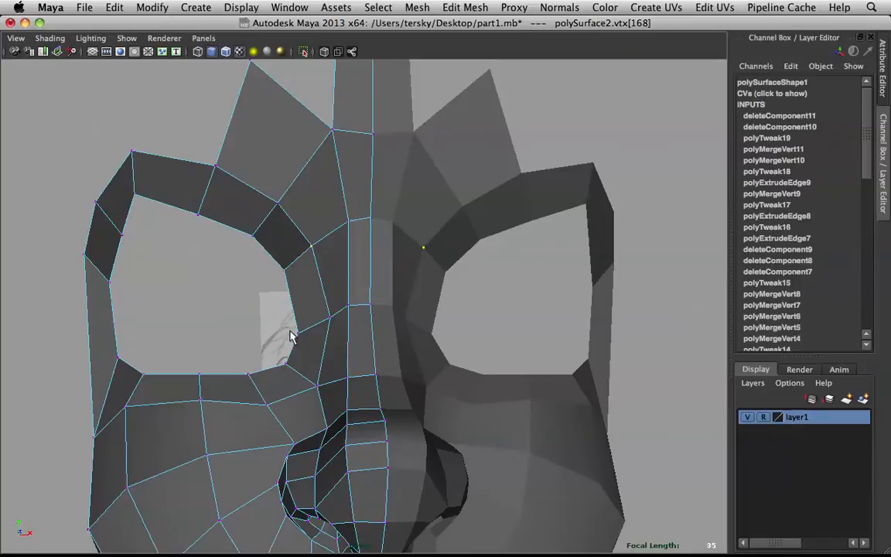
Step: In the front view, adjust the vertices between the inner eye corner and the nose bridge
{"action": "key", "text": "space"}
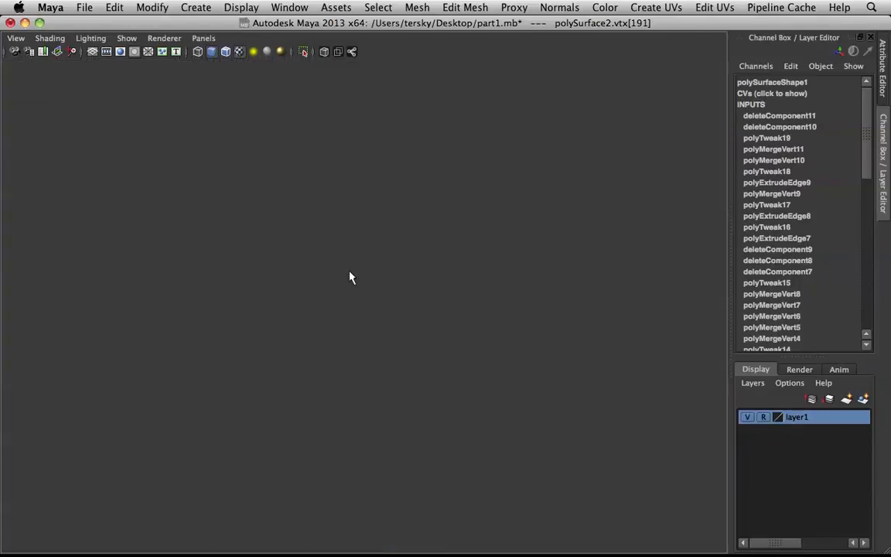
{"action": "key", "text": "space"}
{"action": "key", "text": "f"}
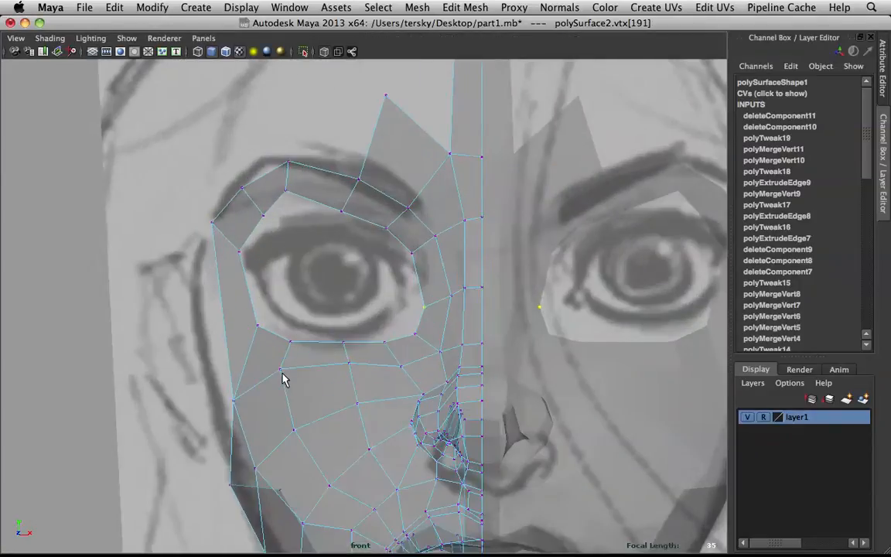
{"action": "left_click_drag", "start_coordinate": [451, 310], "coordinate": [434, 293]}
{"action": "key", "text": "q"}
{"action": "key", "text": "w"}
{"action": "left_click_drag", "start_coordinate": [487, 315], "coordinate": [495, 261]}
{"action": "key", "text": "q"}
{"action": "left_click", "coordinate": [492, 281]}
{"action": "key", "text": "w"}
Step: Raise the two vertices beside the nose bridge below the inner eye corner slightly
{"action": "left_click", "coordinate": [461, 364]}
{"action": "left_click_drag", "start_coordinate": [461, 364], "coordinate": [474, 356]}
{"action": "left_click", "coordinate": [468, 403]}
{"action": "left_click_drag", "start_coordinate": [470, 403], "coordinate": [470, 396]}
Step: Examine the smoothed eye opening and brow area from several angles in the perspective view
{"action": "key", "text": "3"}
{"action": "key", "text": "space"}
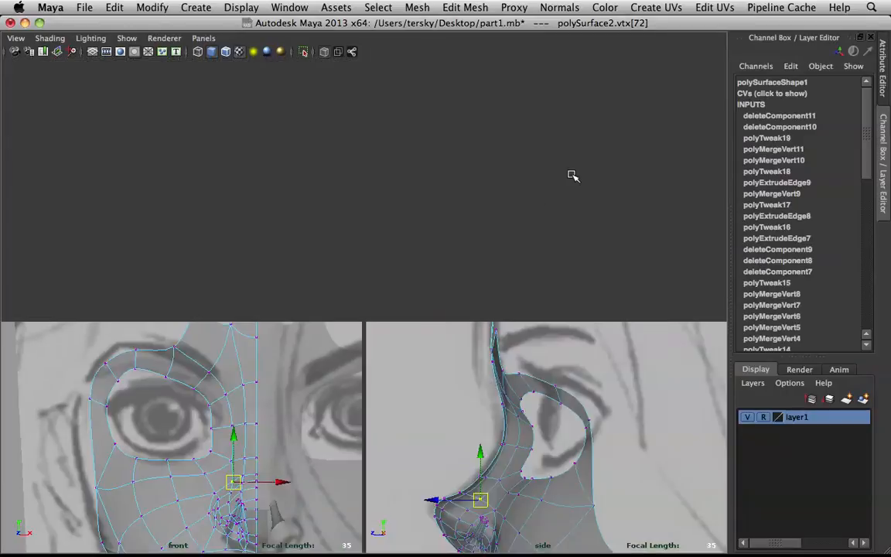
{"action": "key", "text": "space"}
{"action": "left_click_drag", "start_coordinate": [574, 179], "coordinate": [504, 254], "text": "alt"}
{"action": "left_click", "coordinate": [477, 193]}
{"action": "left_click", "coordinate": [294, 269]}
{"action": "scroll", "coordinate": [289, 253], "scroll_direction": "up", "scroll_amount": 3}
{"action": "left_click_drag", "start_coordinate": [293, 381], "coordinate": [368, 285], "text": "alt"}
{"action": "key", "text": "space"}
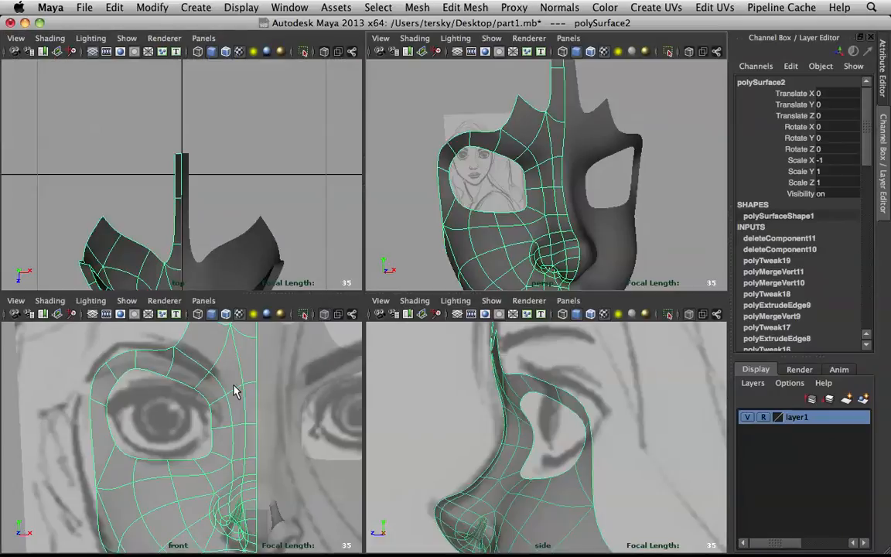
Step: In the front view, return to the unsmoothed mesh and move the inner upper eye-rim vertices towards the drawn eyelid
{"action": "key", "text": "space"}
{"action": "mouse_move", "coordinate": [235, 388]}
{"action": "right_mouse_down", "text": "alt"}
{"action": "mouse_move", "coordinate": [526, 213]}
{"action": "mouse_move", "coordinate": [468, 214]}
{"action": "right_mouse_up", "text": "alt"}
{"action": "left_click_drag", "start_coordinate": [470, 264], "coordinate": [495, 283]}
{"action": "key", "text": "1"}
{"action": "key", "text": "w"}
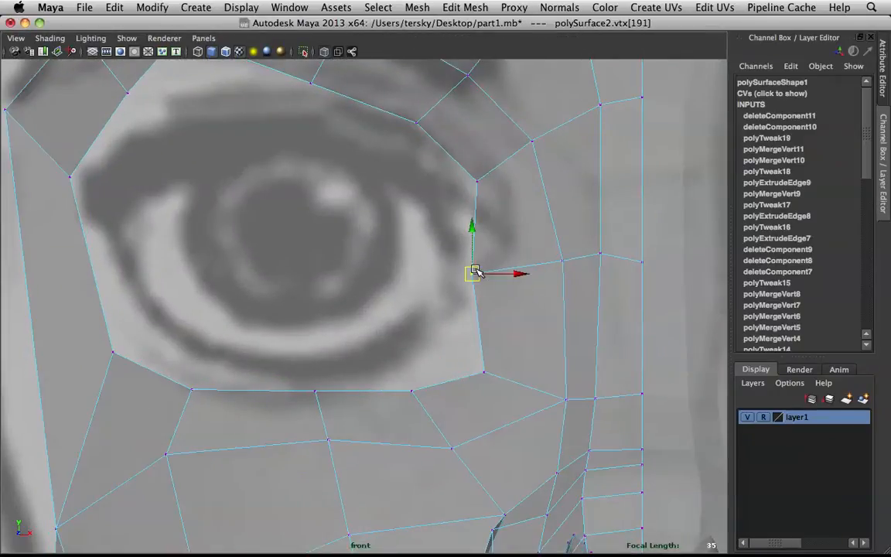
{"action": "left_click", "coordinate": [478, 179]}
{"action": "left_click_drag", "start_coordinate": [479, 182], "coordinate": [443, 180]}
{"action": "left_click", "coordinate": [418, 120]}
{"action": "left_click_drag", "start_coordinate": [419, 120], "coordinate": [389, 142]}
Step: Lower the middle and outer upper-rim vertices of the eye opening towards the drawn upper eyelid
{"action": "left_click", "coordinate": [310, 82]}
{"action": "middle_click_drag", "start_coordinate": [311, 82], "coordinate": [313, 176], "text": "alt"}
{"action": "left_click_drag", "start_coordinate": [321, 160], "coordinate": [319, 199]}
{"action": "left_click", "coordinate": [186, 108]}
{"action": "left_click_drag", "start_coordinate": [186, 108], "coordinate": [216, 208]}
{"action": "left_click", "coordinate": [138, 166]}
{"action": "left_click_drag", "start_coordinate": [139, 166], "coordinate": [152, 231]}
Step: Move the outer rim vertex to the drawn outer eye corner, and lower the two neighbouring upper-lid vertices
{"action": "left_click_drag", "start_coordinate": [60, 283], "coordinate": [60, 283]}
{"action": "left_click_drag", "start_coordinate": [81, 250], "coordinate": [128, 293]}
{"action": "left_click", "coordinate": [150, 230]}
{"action": "left_click_drag", "start_coordinate": [154, 231], "coordinate": [160, 261]}
{"action": "left_click_drag", "start_coordinate": [228, 210], "coordinate": [218, 228]}
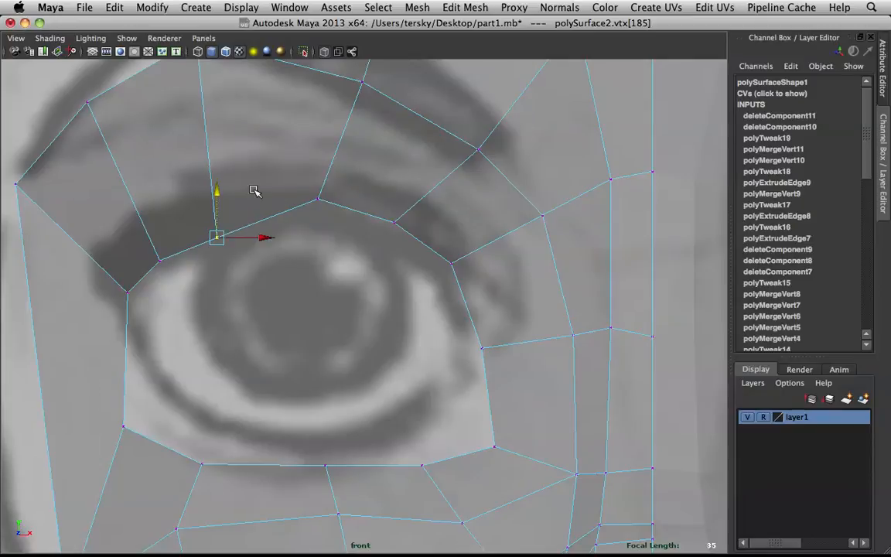
Step: Lower the middle and inner upper-lid vertices onto the upper edge of the drawn eye
{"action": "left_click_drag", "start_coordinate": [280, 174], "coordinate": [309, 222]}
{"action": "left_click_drag", "start_coordinate": [391, 201], "coordinate": [398, 245]}
{"action": "left_click", "coordinate": [452, 263]}
{"action": "mouse_move", "coordinate": [454, 266]}
{"action": "left_mouse_down"}
{"action": "mouse_move", "coordinate": [445, 282]}
{"action": "mouse_move", "coordinate": [455, 281]}
{"action": "left_mouse_up"}
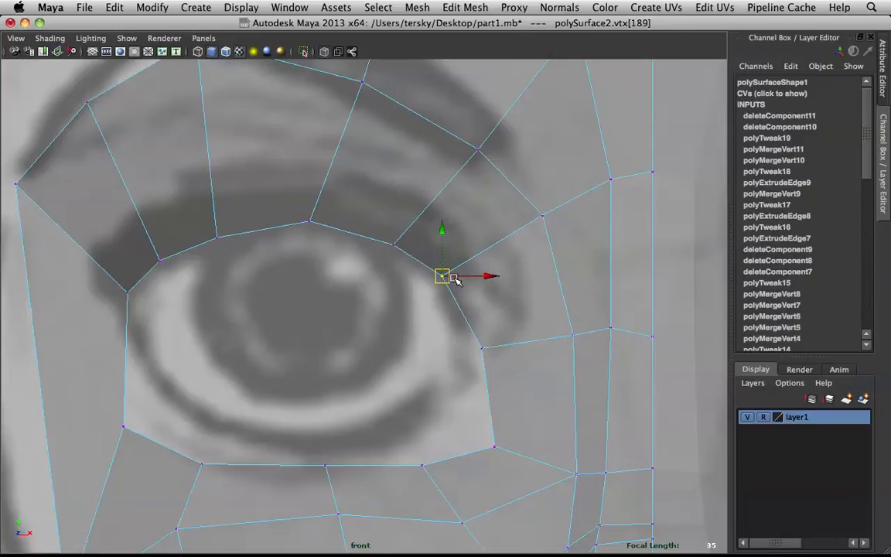
Step: Move the inner corner vertex and the rim vertex below it outwards onto the drawn inner eye corner
{"action": "left_click", "coordinate": [497, 342]}
{"action": "left_click", "coordinate": [480, 352]}
{"action": "left_click_drag", "start_coordinate": [480, 352], "coordinate": [451, 343]}
{"action": "left_click", "coordinate": [493, 445]}
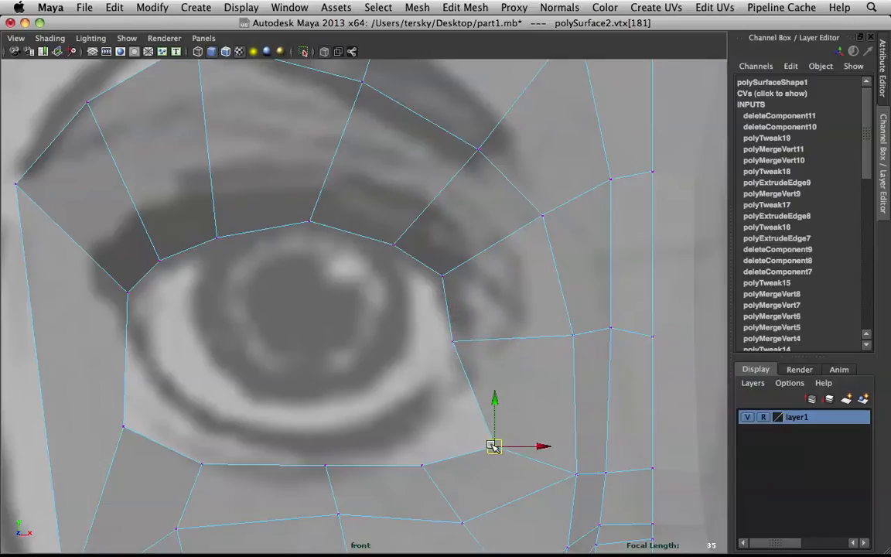
{"action": "left_click_drag", "start_coordinate": [493, 445], "coordinate": [431, 379]}
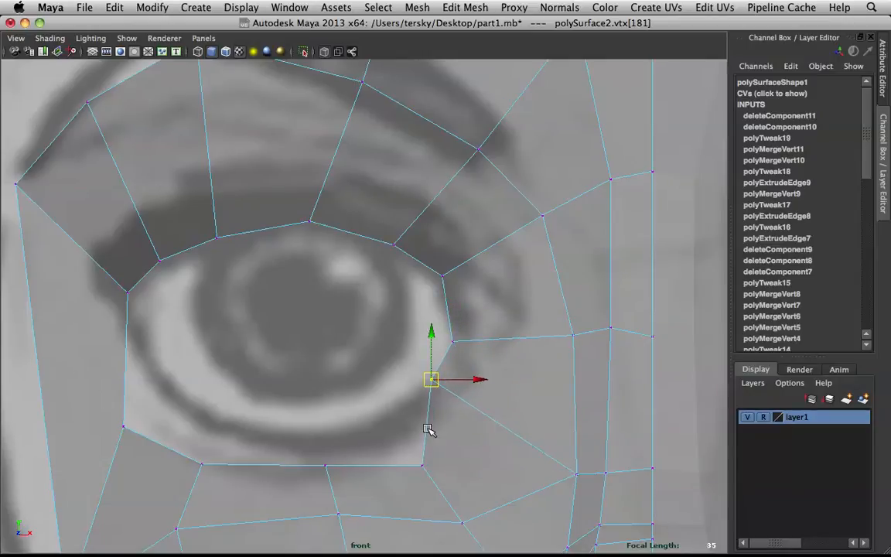
Step: Raise the remaining lower-rim vertices of the eye opening onto the drawn lower eyelid line
{"action": "left_click", "coordinate": [420, 465]}
{"action": "left_click_drag", "start_coordinate": [420, 465], "coordinate": [389, 411]}
{"action": "left_click", "coordinate": [326, 465]}
{"action": "left_click_drag", "start_coordinate": [326, 466], "coordinate": [325, 431]}
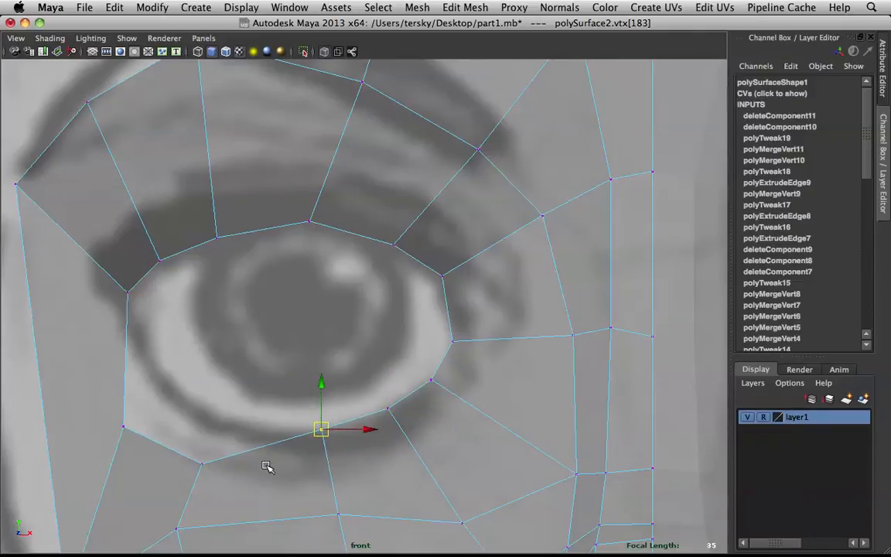
{"action": "left_click", "coordinate": [201, 464]}
{"action": "left_click_drag", "start_coordinate": [201, 463], "coordinate": [212, 419]}
{"action": "left_click_drag", "start_coordinate": [142, 390], "coordinate": [89, 455]}
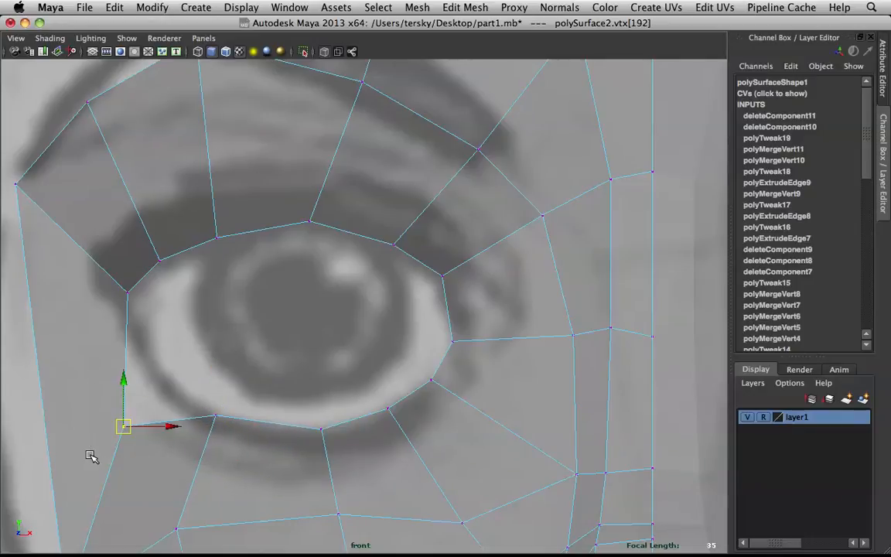
{"action": "left_click_drag", "start_coordinate": [124, 427], "coordinate": [160, 378]}
Step: Insert an edge loop across the face beside the outer eye corner, and shift its new edge slightly outwards
{"action": "key", "text": "q"}
{"action": "right_click_drag", "start_coordinate": [96, 294], "coordinate": [114, 325]}
{"action": "left_click_drag", "start_coordinate": [146, 340], "coordinate": [139, 328]}
{"action": "scroll", "coordinate": [158, 347], "scroll_direction": "down", "scroll_amount": 4}
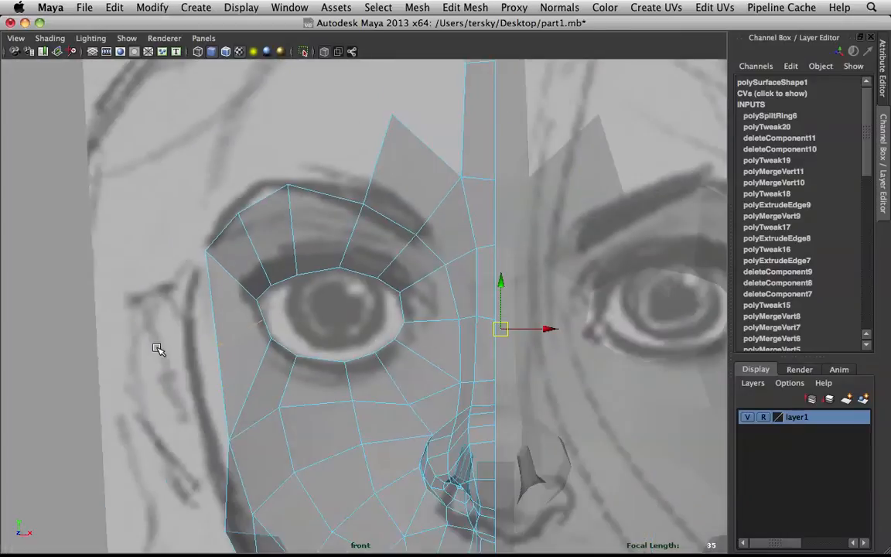
{"action": "left_click", "coordinate": [254, 327]}
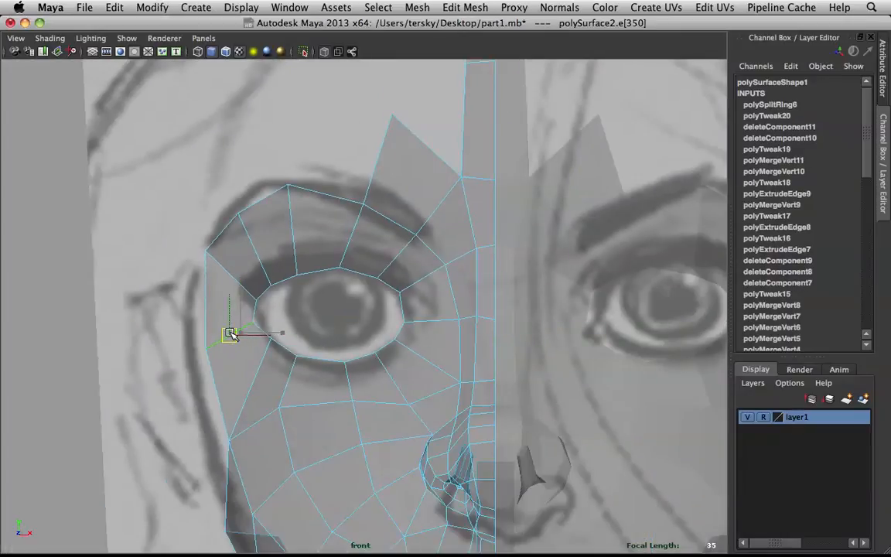
{"action": "left_click_drag", "start_coordinate": [238, 329], "coordinate": [237, 331]}
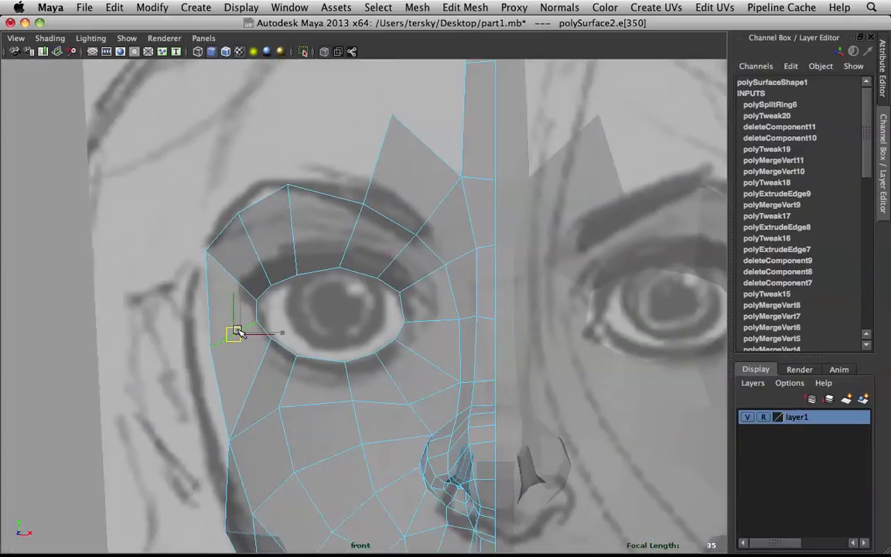
Step: Raise the cheek's outer border vertex below the outer eye corner
{"action": "key", "text": "q"}
{"action": "right_click_drag", "start_coordinate": [243, 338], "coordinate": [182, 288]}
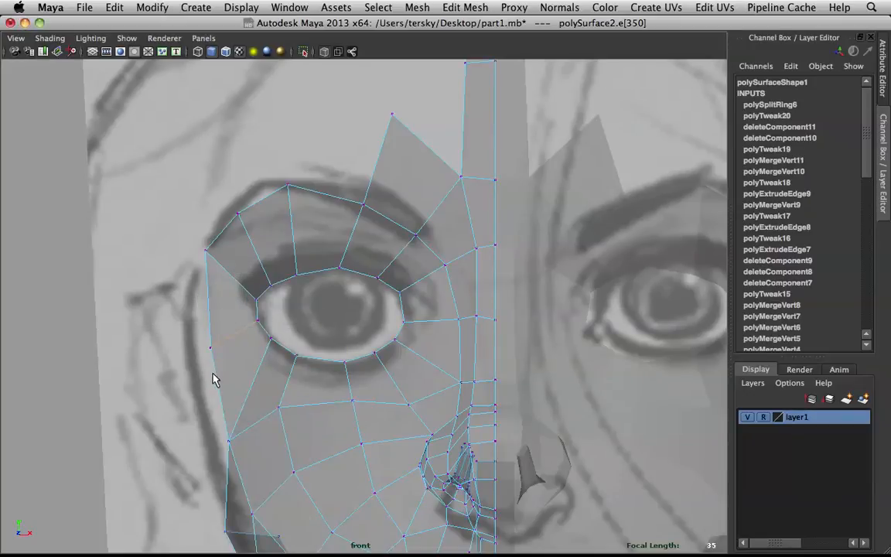
{"action": "left_click", "coordinate": [210, 347]}
{"action": "left_click", "coordinate": [229, 442]}
{"action": "key", "text": "w"}
{"action": "left_click_drag", "start_coordinate": [229, 441], "coordinate": [230, 410]}
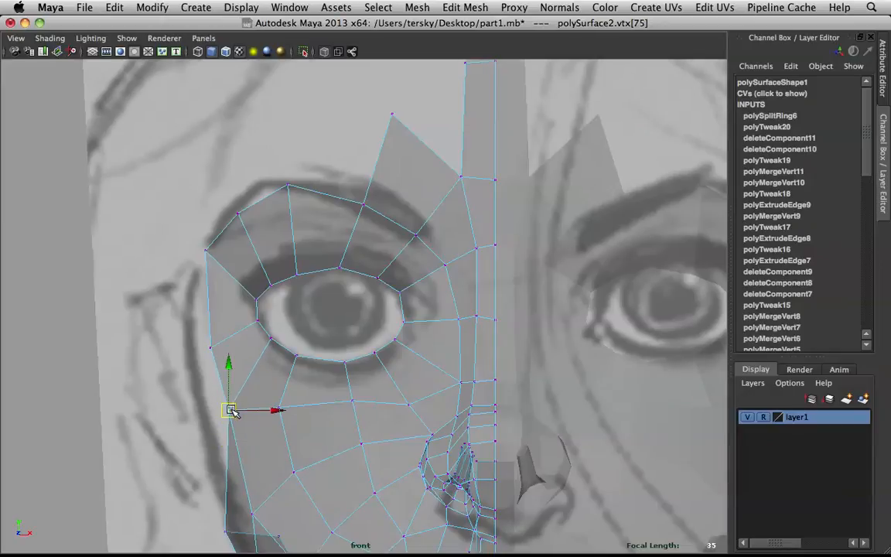
Step: Raise the lower cheek border vertex using soft selection, and shift the jaw vertex below it slightly outwards in smooth preview
{"action": "scroll", "coordinate": [263, 415], "scroll_direction": "down", "scroll_amount": 1}
{"action": "middle_click_drag", "start_coordinate": [281, 420], "coordinate": [283, 319], "text": "alt"}
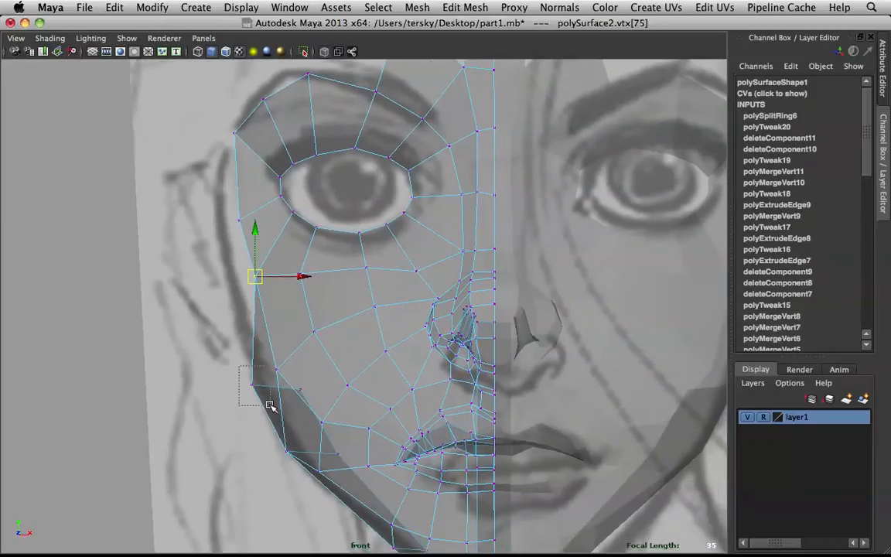
{"action": "left_click_drag", "start_coordinate": [270, 405], "coordinate": [272, 406]}
{"action": "key", "text": "b"}
{"action": "left_click_drag", "start_coordinate": [228, 334], "coordinate": [309, 428]}
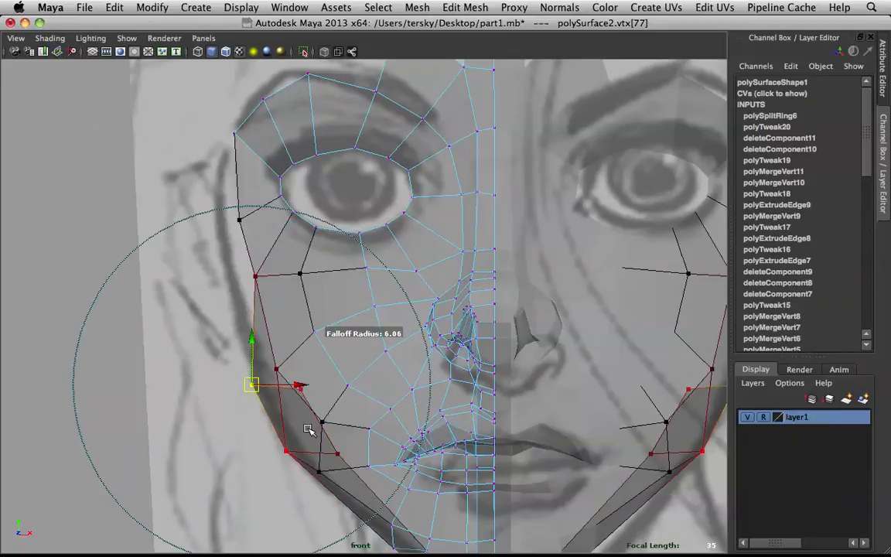
{"action": "left_click_drag", "start_coordinate": [252, 384], "coordinate": [244, 352]}
{"action": "key", "text": "3"}
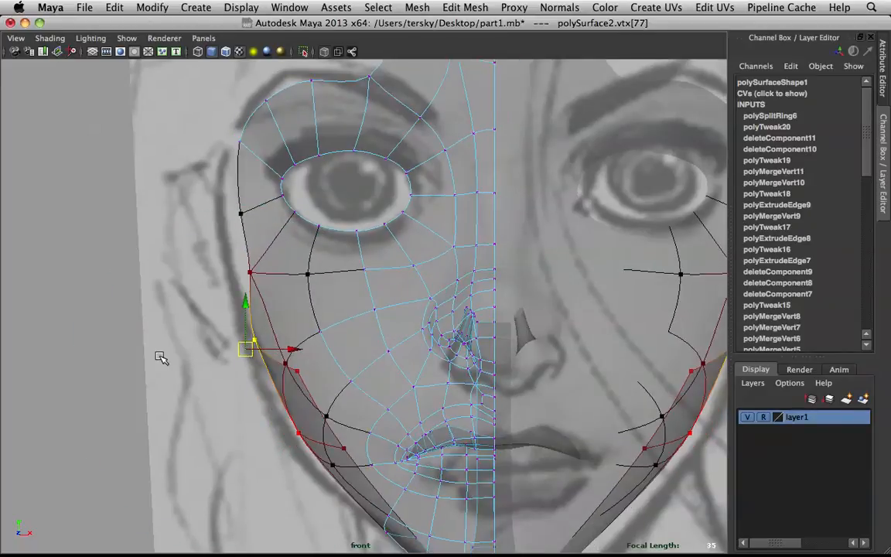
{"action": "left_click", "coordinate": [289, 438]}
{"action": "left_click_drag", "start_coordinate": [290, 439], "coordinate": [281, 437]}
{"action": "left_click", "coordinate": [263, 432]}
Step: Leave vertex editing and examine the smoothed face and eye openings from several angles in the perspective view
{"action": "key", "text": "space"}
{"action": "key", "text": "space"}
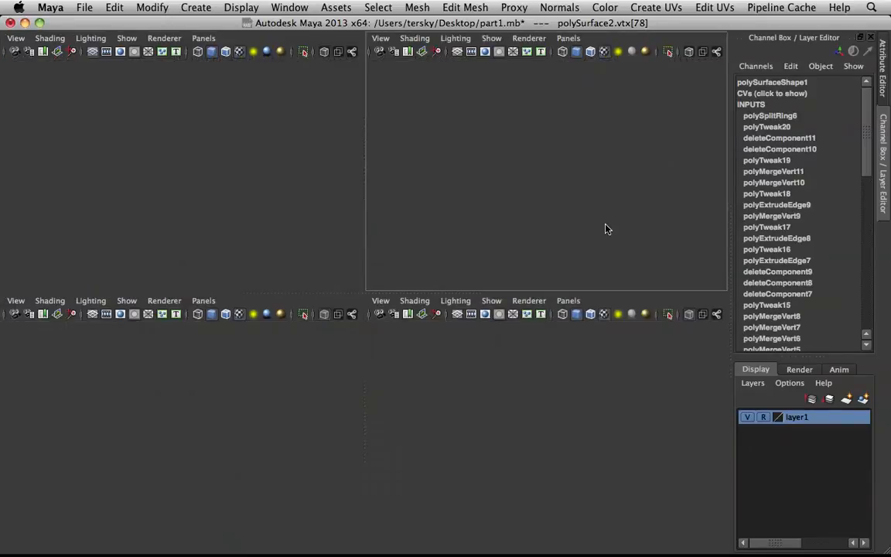
{"action": "left_click", "coordinate": [617, 224]}
{"action": "right_click_drag", "start_coordinate": [221, 300], "coordinate": [292, 284]}
{"action": "key", "text": "f"}
{"action": "left_click_drag", "start_coordinate": [583, 257], "coordinate": [449, 224], "text": "alt"}
{"action": "scroll", "coordinate": [445, 277], "scroll_direction": "up", "scroll_amount": 3}
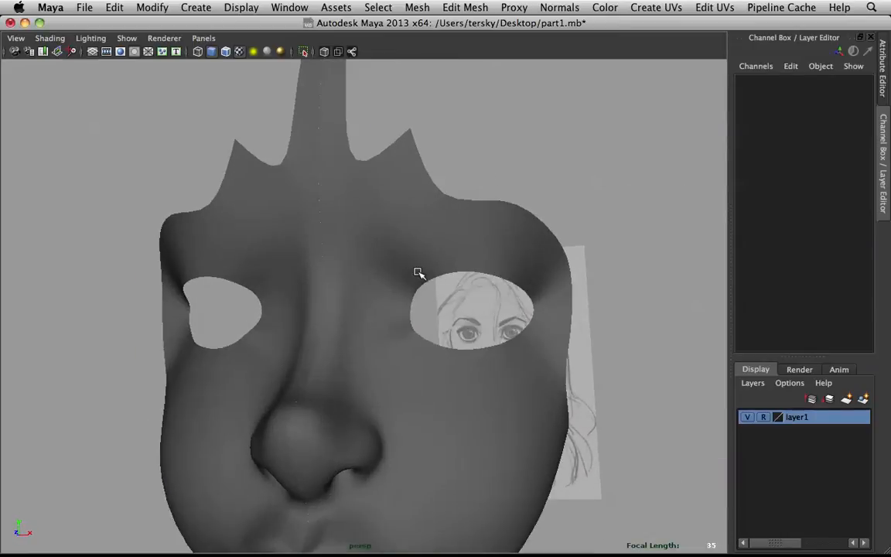
{"action": "left_click", "coordinate": [401, 242]}
{"action": "left_click_drag", "start_coordinate": [404, 243], "coordinate": [253, 234], "text": "alt"}
{"action": "key", "text": "space"}
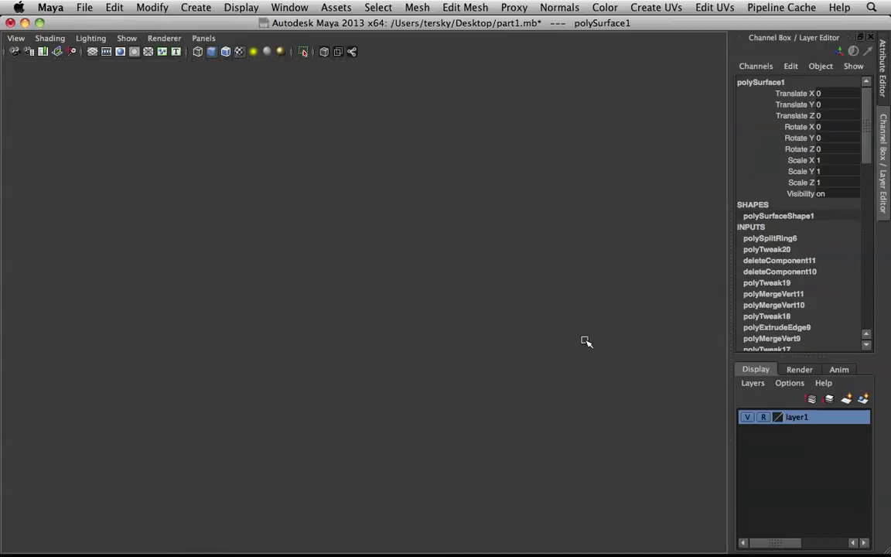
Step: Move the upper eye strip's outermost vertex backwards and slightly down in the side view to extend the outer eye area
{"action": "key", "text": "space"}
{"action": "middle_click_drag", "start_coordinate": [527, 342], "coordinate": [534, 299], "text": "alt"}
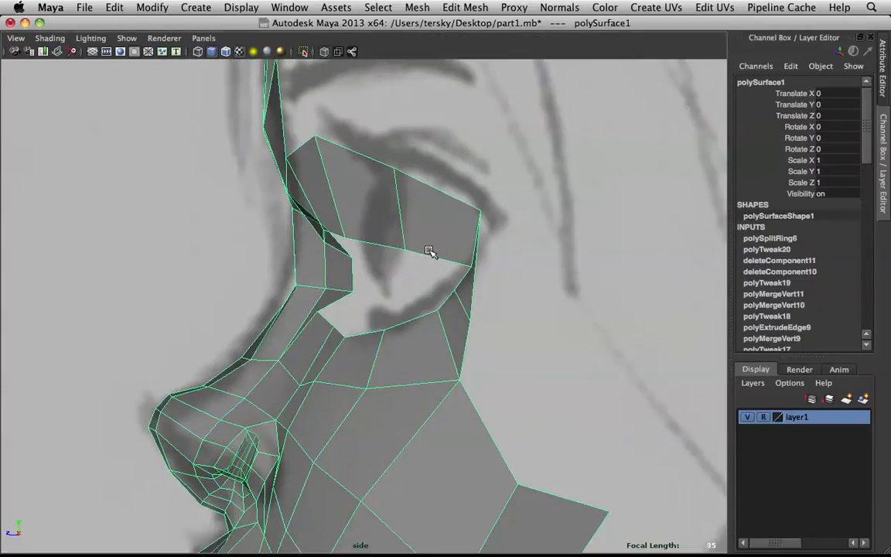
{"action": "right_click_drag", "start_coordinate": [450, 246], "coordinate": [396, 243]}
{"action": "left_click", "coordinate": [479, 210]}
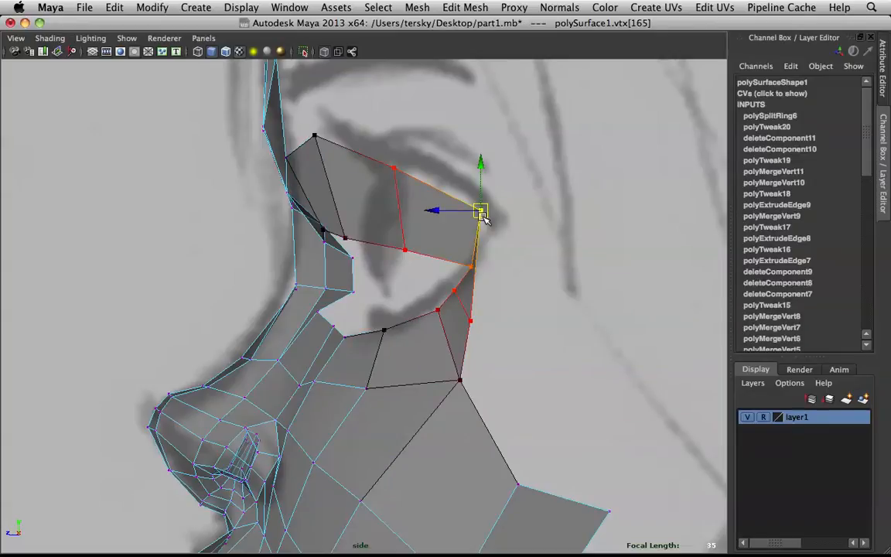
{"action": "left_click_drag", "start_coordinate": [482, 215], "coordinate": [530, 232]}
{"action": "key", "text": "q"}
{"action": "scroll", "coordinate": [513, 271], "scroll_direction": "down", "scroll_amount": 5}
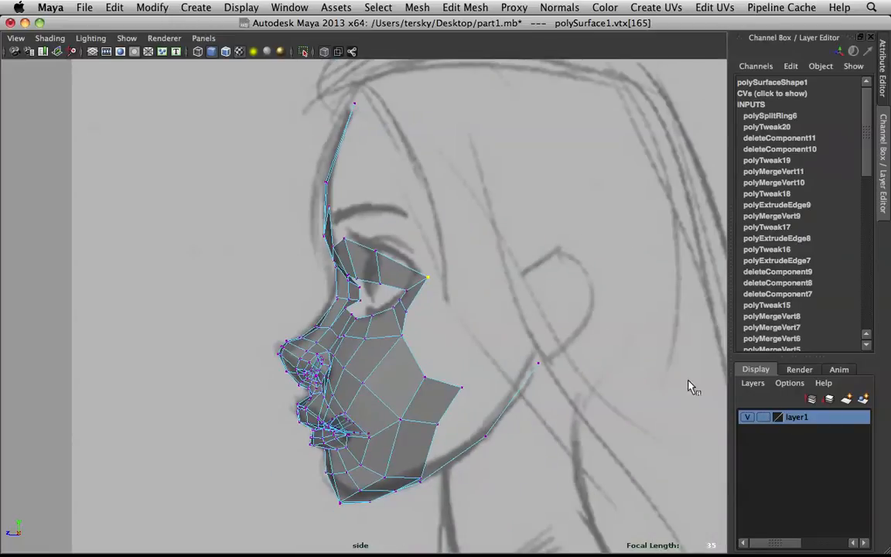
Step: Unlock the reference layer, try shifting the side reference drawing down against the face, and undo the shift
{"action": "left_click", "coordinate": [763, 415]}
{"action": "left_click", "coordinate": [538, 267]}
{"action": "scroll", "coordinate": [489, 259], "scroll_direction": "up", "scroll_amount": 5}
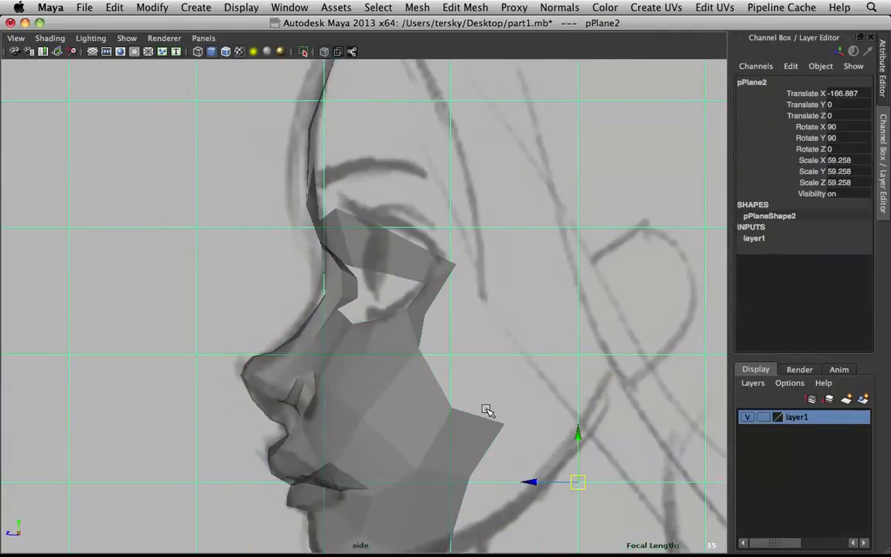
{"action": "left_click_drag", "start_coordinate": [581, 435], "coordinate": [578, 459]}
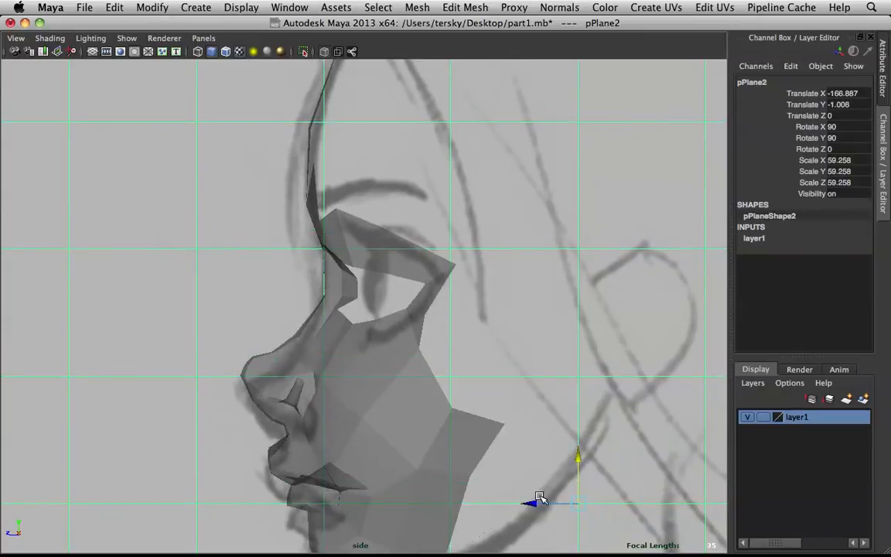
{"action": "left_click_drag", "start_coordinate": [531, 503], "coordinate": [526, 501]}
{"action": "key", "text": "super+z"}
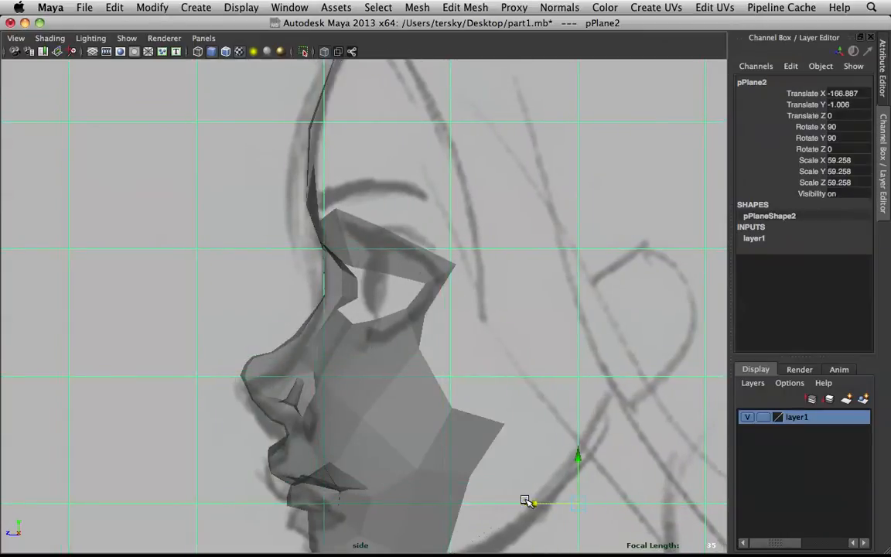
{"action": "key", "text": "super+z"}
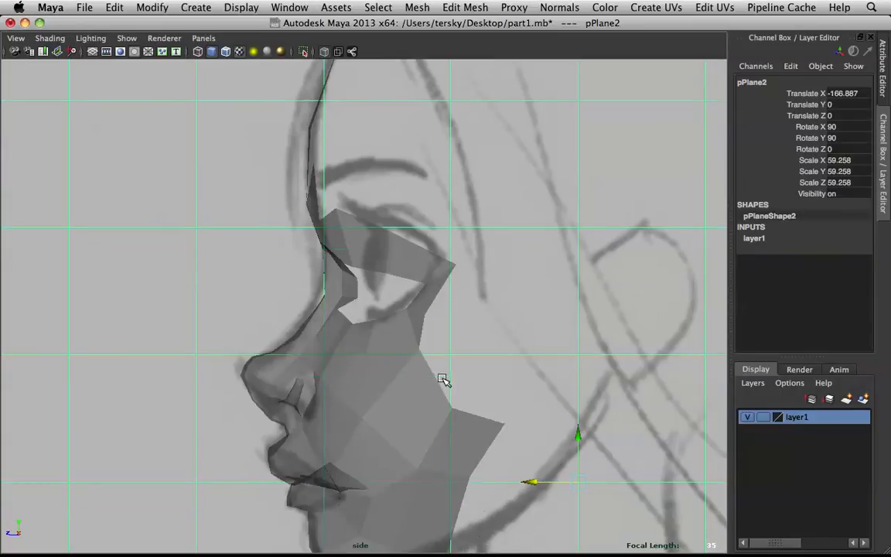
Step: Try moving the three faces below and beside the outer eye corner backwards in the side view, and undo the move
{"action": "left_click", "coordinate": [385, 331]}
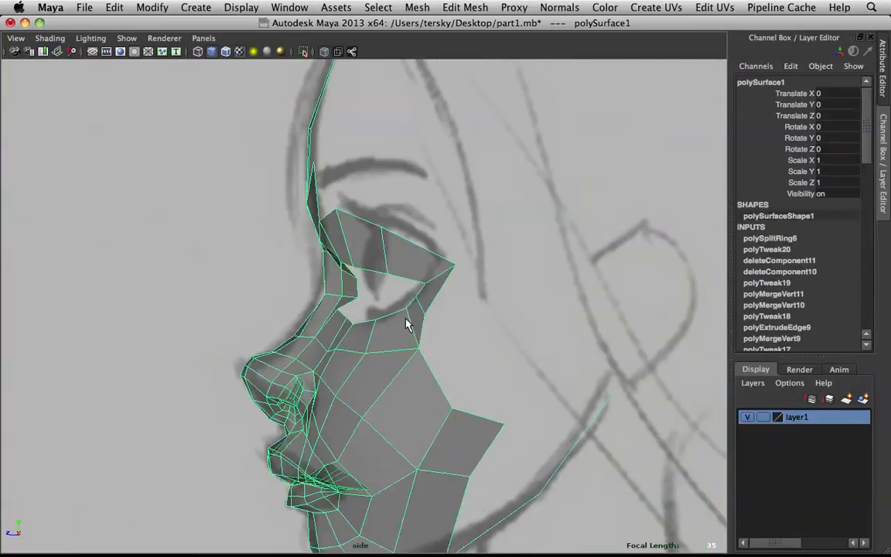
{"action": "scroll", "coordinate": [418, 325], "scroll_direction": "up", "scroll_amount": 2}
{"action": "right_click_drag", "start_coordinate": [439, 316], "coordinate": [438, 334]}
{"action": "left_click", "coordinate": [408, 342]}
{"action": "left_click", "coordinate": [443, 316], "text": "shift"}
{"action": "left_click", "coordinate": [453, 294], "text": "shift"}
{"action": "key", "text": "w"}
{"action": "left_click_drag", "start_coordinate": [407, 305], "coordinate": [414, 300]}
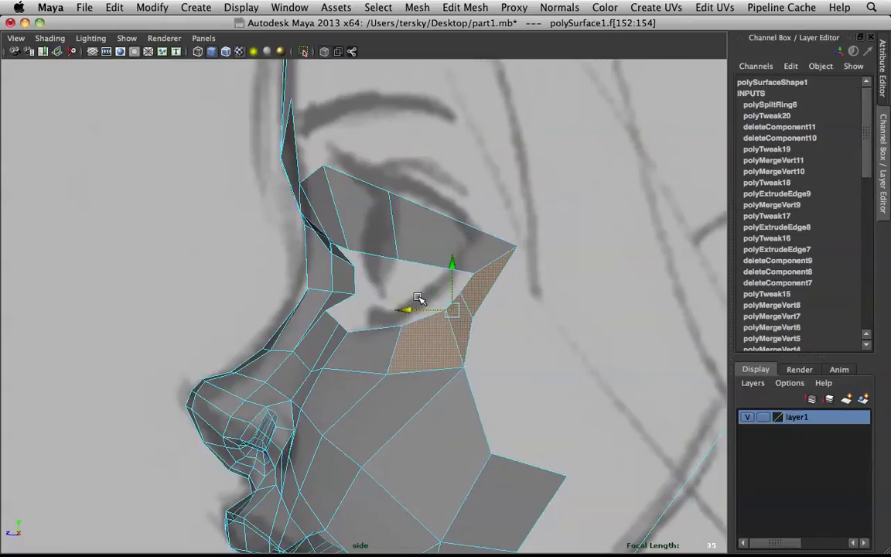
{"action": "key", "text": "super+z"}
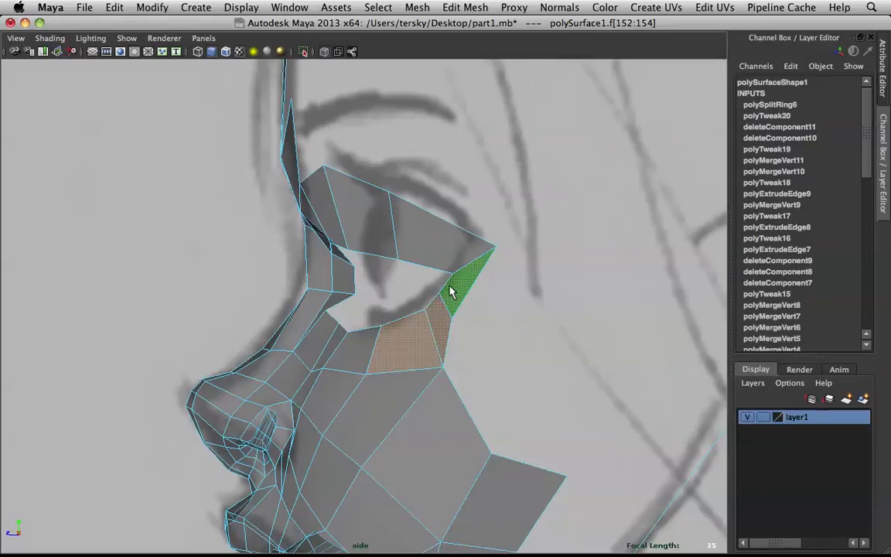
Step: Adjust the lower vertex at the inner eye corner in the perspective view
{"action": "key", "text": "space"}
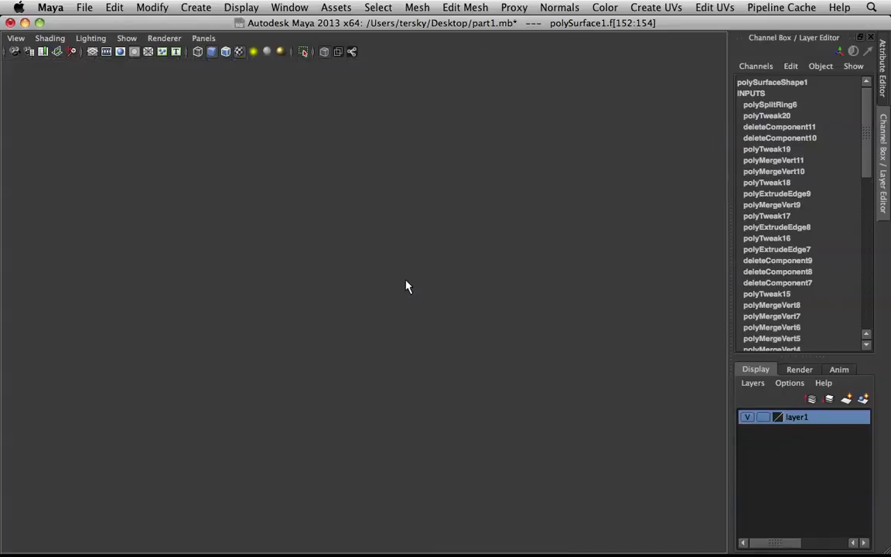
{"action": "key", "text": "space"}
{"action": "key", "text": "space"}
{"action": "mouse_move", "coordinate": [455, 183]}
{"action": "left_mouse_down", "text": "alt"}
{"action": "mouse_move", "coordinate": [463, 192]}
{"action": "mouse_move", "coordinate": [573, 159]}
{"action": "mouse_move", "coordinate": [501, 172]}
{"action": "mouse_move", "coordinate": [641, 178]}
{"action": "mouse_move", "coordinate": [579, 195]}
{"action": "mouse_move", "coordinate": [522, 181]}
{"action": "mouse_move", "coordinate": [464, 186]}
{"action": "left_mouse_up", "text": "alt"}
{"action": "left_click", "coordinate": [573, 160]}
{"action": "right_click_drag", "start_coordinate": [336, 205], "coordinate": [314, 202]}
{"action": "left_click", "coordinate": [236, 333]}
{"action": "key", "text": "w"}
{"action": "mouse_move", "coordinate": [242, 334]}
{"action": "left_mouse_down", "text": "alt"}
{"action": "mouse_move", "coordinate": [253, 313]}
{"action": "mouse_move", "coordinate": [155, 323]}
{"action": "mouse_move", "coordinate": [176, 335]}
{"action": "mouse_move", "coordinate": [368, 344]}
{"action": "mouse_move", "coordinate": [482, 398]}
{"action": "mouse_move", "coordinate": [490, 372]}
{"action": "mouse_move", "coordinate": [390, 356]}
{"action": "mouse_move", "coordinate": [363, 365]}
{"action": "left_mouse_up", "text": "alt"}
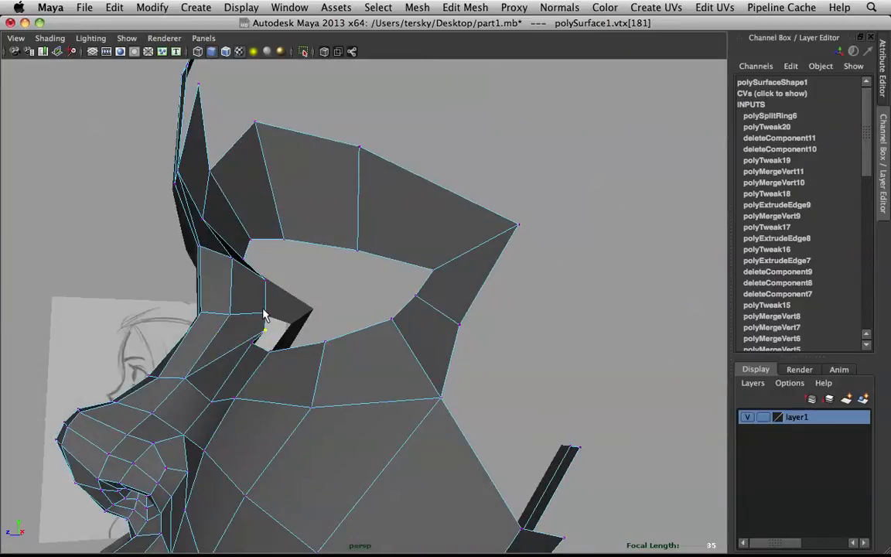
Step: Shift the lower eye rim vertex near the outer corner forwards, checking the eye opening from the side
{"action": "left_click_drag", "start_coordinate": [242, 307], "coordinate": [344, 278], "text": "alt"}
{"action": "left_click_drag", "start_coordinate": [498, 237], "coordinate": [373, 232], "text": "alt"}
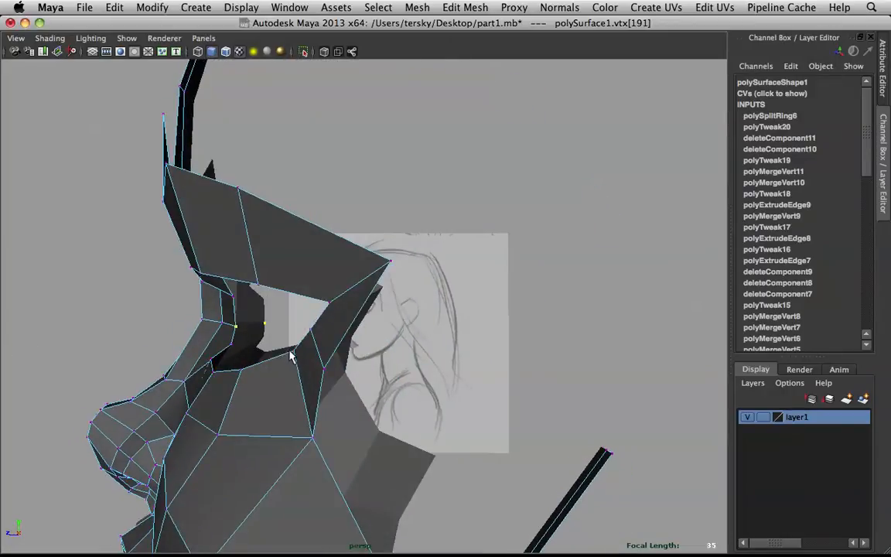
{"action": "left_click_drag", "start_coordinate": [258, 349], "coordinate": [242, 355]}
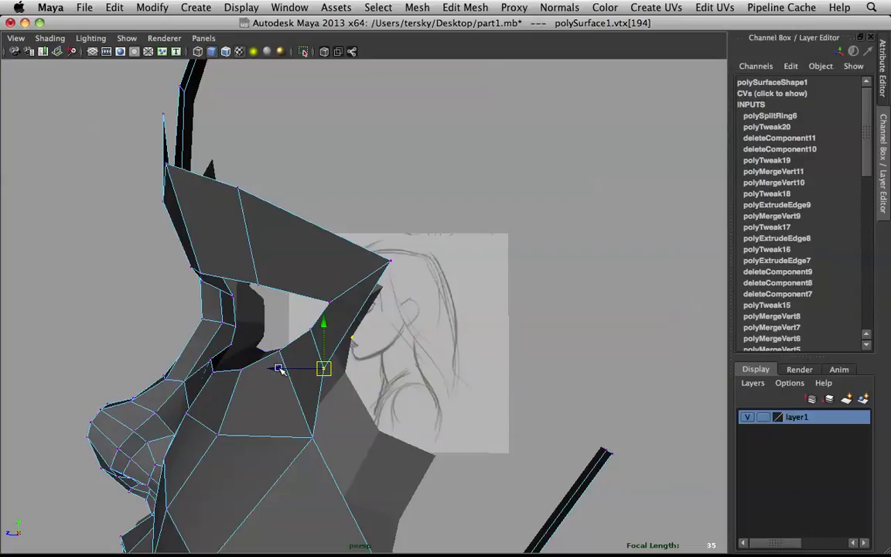
{"action": "mouse_move", "coordinate": [345, 366]}
{"action": "left_mouse_down", "text": "alt"}
{"action": "mouse_move", "coordinate": [520, 364]}
{"action": "mouse_move", "coordinate": [527, 366]}
{"action": "mouse_move", "coordinate": [501, 375]}
{"action": "mouse_move", "coordinate": [534, 392]}
{"action": "mouse_move", "coordinate": [587, 379]}
{"action": "mouse_move", "coordinate": [654, 341]}
{"action": "mouse_move", "coordinate": [633, 358]}
{"action": "mouse_move", "coordinate": [368, 380]}
{"action": "mouse_move", "coordinate": [343, 326]}
{"action": "left_mouse_up", "text": "alt"}
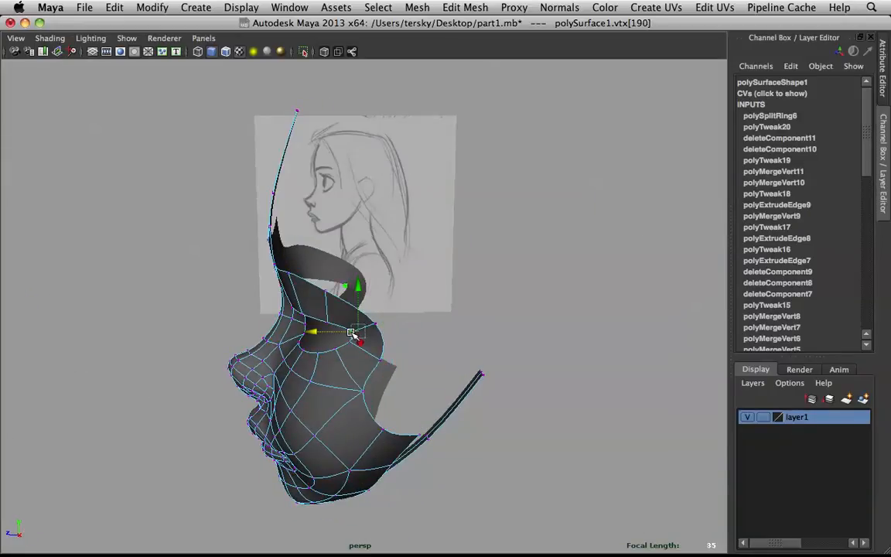
Step: Select the face at the outer eye corner and move it inwards with soft selection in smooth preview
{"action": "right_click_drag", "start_coordinate": [359, 332], "coordinate": [361, 343]}
{"action": "left_click", "coordinate": [366, 340]}
{"action": "left_click_drag", "start_coordinate": [302, 331], "coordinate": [533, 310], "text": "alt"}
{"action": "key", "text": "b"}
{"action": "key", "text": "w"}
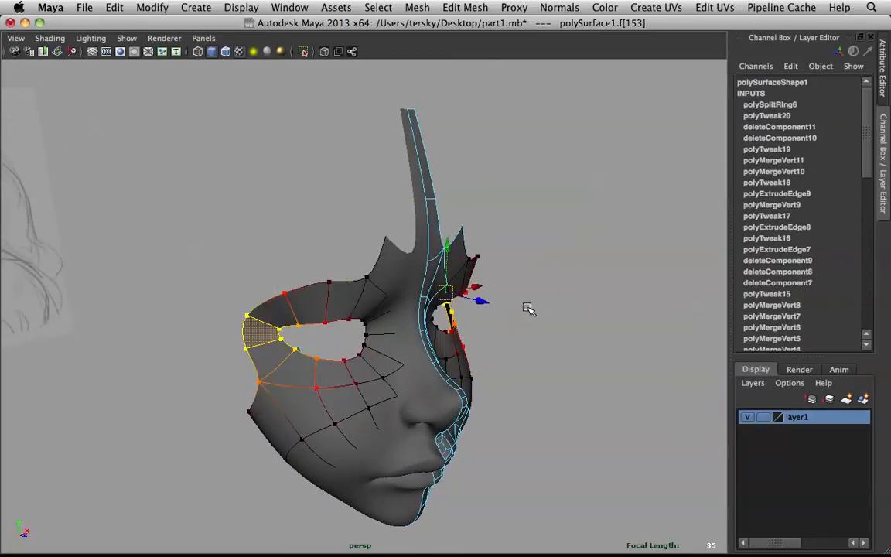
{"action": "middle_click_drag", "start_coordinate": [533, 310], "coordinate": [497, 306]}
{"action": "left_click_drag", "start_coordinate": [496, 305], "coordinate": [499, 305]}
{"action": "left_click_drag", "start_coordinate": [414, 289], "coordinate": [440, 295]}
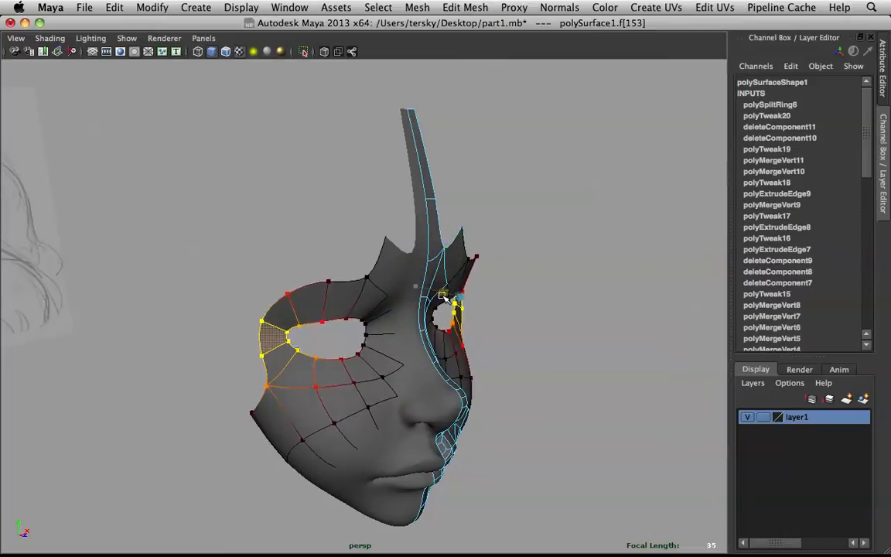
Step: Scale the selected face at the outer corner of the eye along its depth axis with soft selection
{"action": "mouse_move", "coordinate": [511, 290]}
{"action": "left_mouse_down", "text": "alt"}
{"action": "mouse_move", "coordinate": [554, 293]}
{"action": "mouse_move", "coordinate": [462, 288]}
{"action": "mouse_move", "coordinate": [478, 309]}
{"action": "mouse_move", "coordinate": [233, 285]}
{"action": "mouse_move", "coordinate": [316, 320]}
{"action": "mouse_move", "coordinate": [405, 318]}
{"action": "left_mouse_up", "text": "alt"}
{"action": "key", "text": "e"}
{"action": "middle_click_drag", "start_coordinate": [426, 318], "coordinate": [298, 162], "text": "alt"}
{"action": "right_click_drag", "start_coordinate": [298, 163], "coordinate": [358, 149], "text": "alt"}
{"action": "middle_click_drag", "start_coordinate": [358, 150], "coordinate": [469, 320], "text": "alt"}
{"action": "key", "text": "w"}
{"action": "key", "text": "r"}
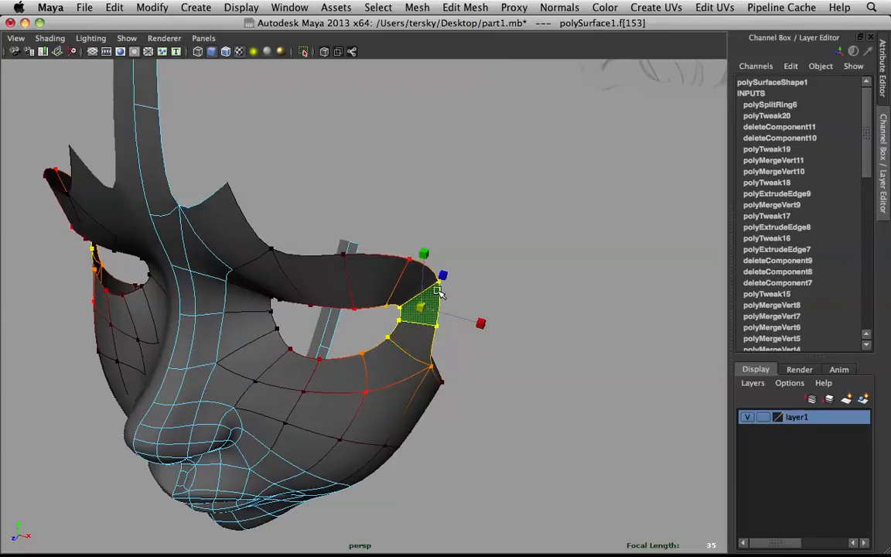
{"action": "left_click_drag", "start_coordinate": [445, 275], "coordinate": [427, 302]}
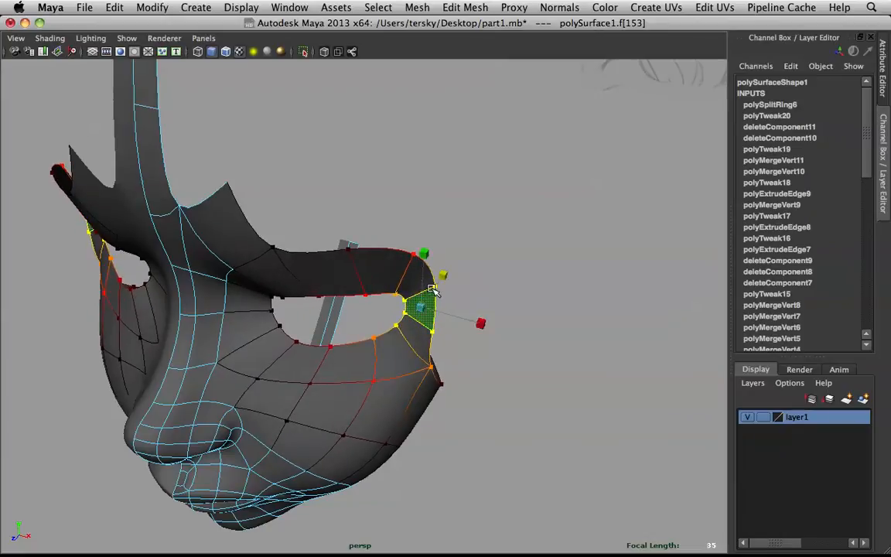
{"action": "left_click_drag", "start_coordinate": [401, 332], "coordinate": [395, 340]}
Step: Rotate the face at the outer eye corner slightly backward, then clear the selection
{"action": "key", "text": "w"}
{"action": "left_click_drag", "start_coordinate": [395, 340], "coordinate": [284, 288], "text": "alt"}
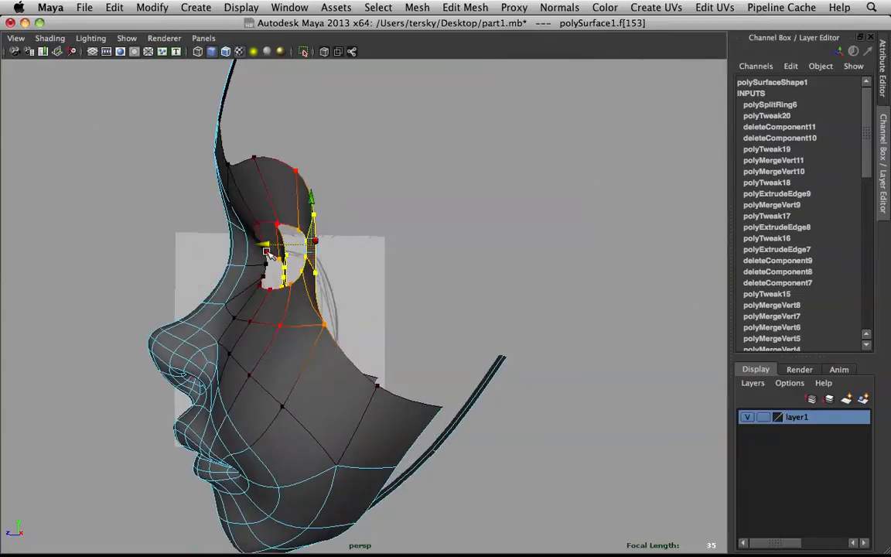
{"action": "key", "text": "e"}
{"action": "left_click_drag", "start_coordinate": [326, 241], "coordinate": [357, 248]}
{"action": "left_click", "coordinate": [462, 195]}
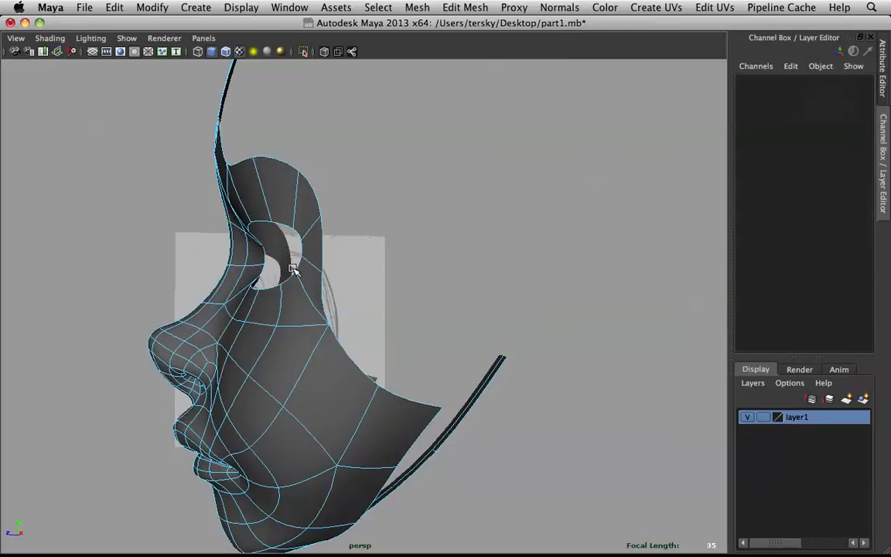
Step: In the side view, select the edge loop around the eye opening and move it back into the head
{"action": "key", "text": "space"}
{"action": "key", "text": "space"}
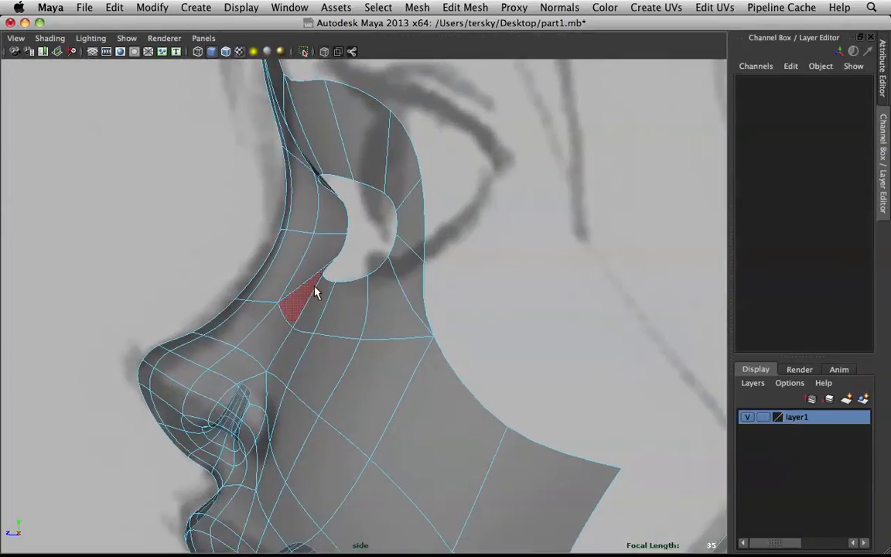
{"action": "right_click_drag", "start_coordinate": [315, 293], "coordinate": [315, 264]}
{"action": "left_click", "coordinate": [329, 287]}
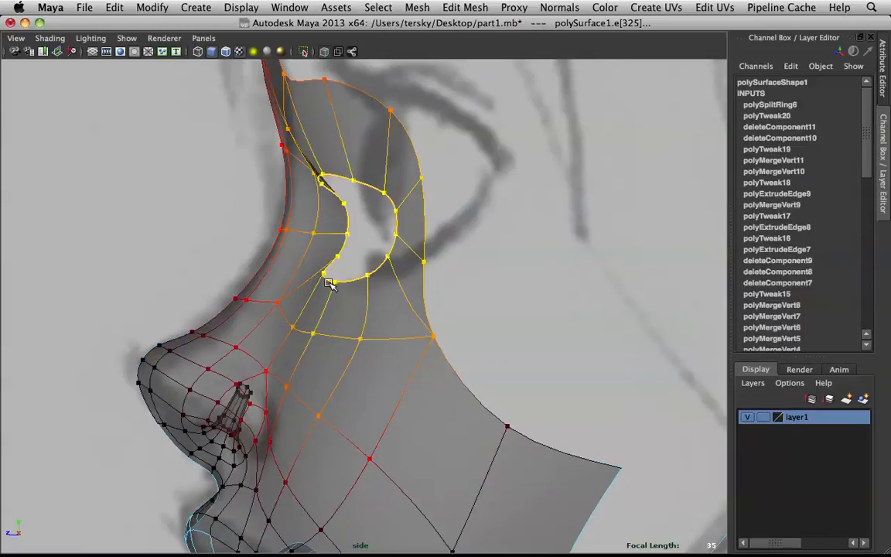
{"action": "left_click_drag", "start_coordinate": [326, 283], "coordinate": [307, 316]}
{"action": "left_click_drag", "start_coordinate": [310, 228], "coordinate": [333, 223]}
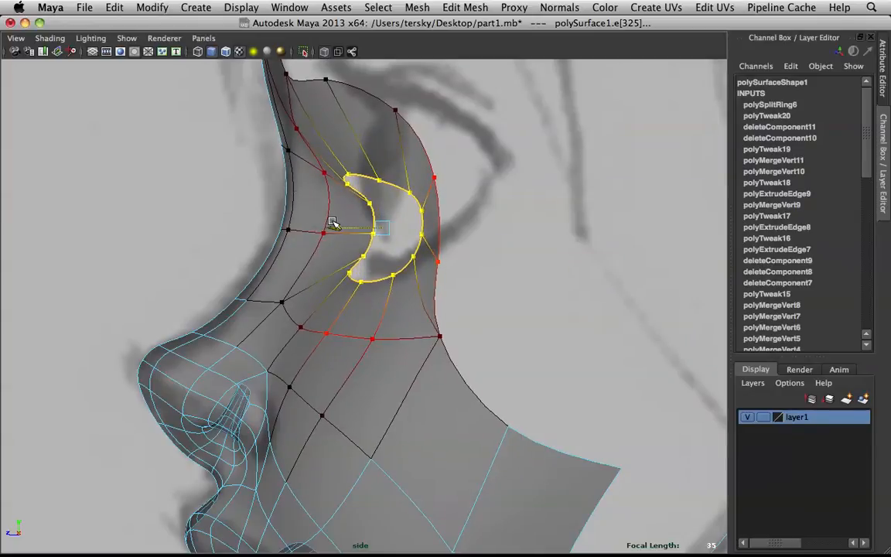
Step: Examine the eye openings on both halves of the face in the perspective view
{"action": "key", "text": "space"}
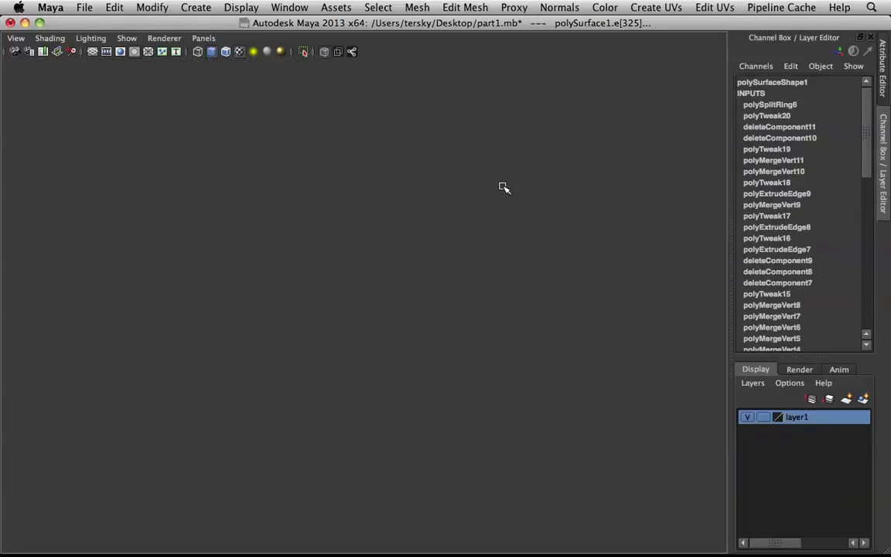
{"action": "key", "text": "space"}
{"action": "key", "text": "space"}
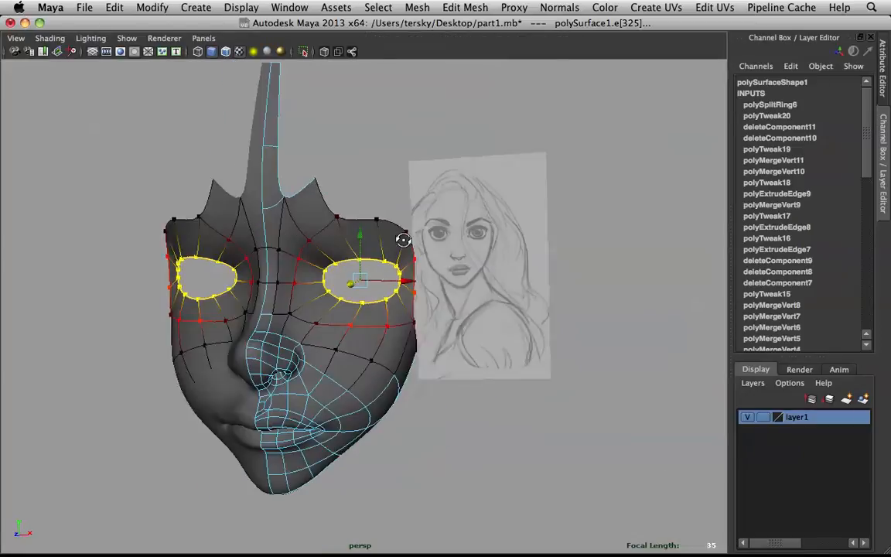
{"action": "left_click", "coordinate": [539, 267]}
{"action": "left_click_drag", "start_coordinate": [539, 267], "coordinate": [360, 189], "text": "alt"}
{"action": "right_click", "coordinate": [360, 236]}
{"action": "right_click_drag", "start_coordinate": [394, 225], "coordinate": [350, 246], "text": "alt"}
{"action": "left_click", "coordinate": [374, 260]}
{"action": "left_click", "coordinate": [362, 263]}
Step: In the front view, select the mirrored half's eye-opening edge loop and move it toward the nose to match the sketch
{"action": "key", "text": "space"}
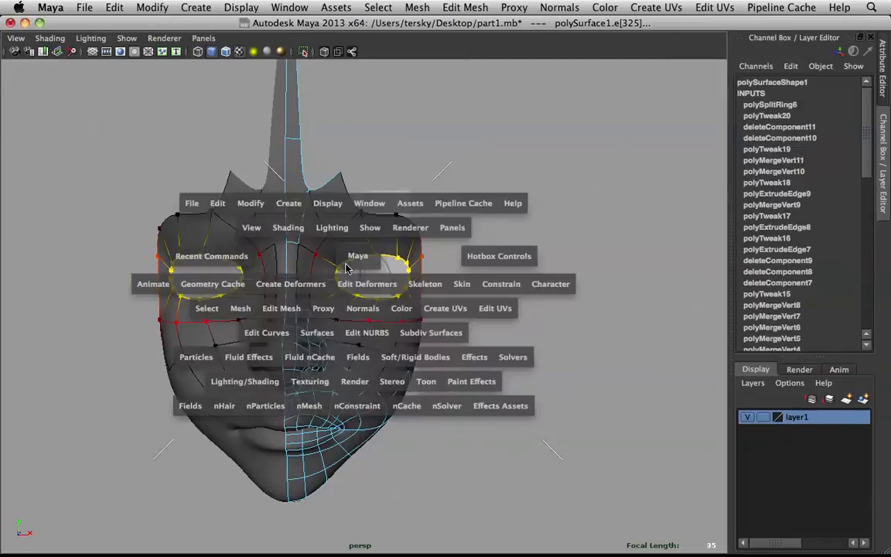
{"action": "key", "text": "space"}
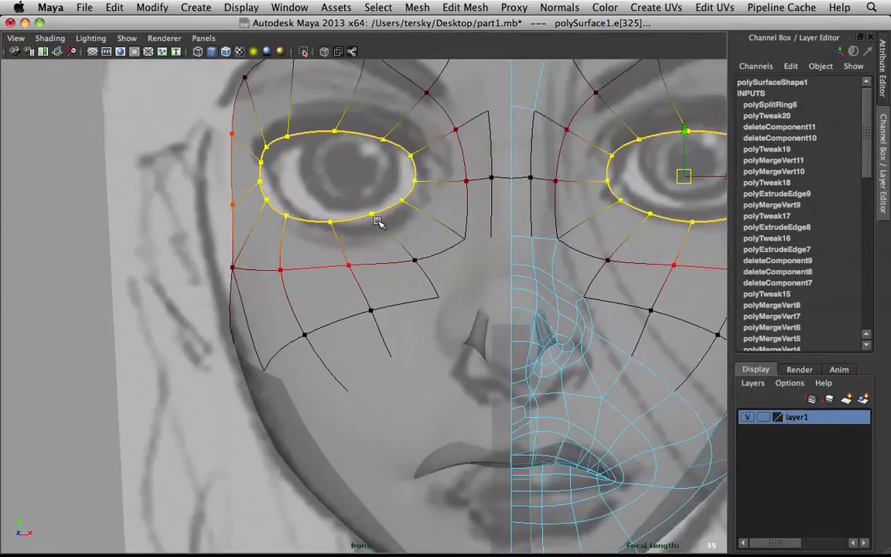
{"action": "middle_click_drag", "start_coordinate": [377, 222], "coordinate": [285, 349], "text": "alt"}
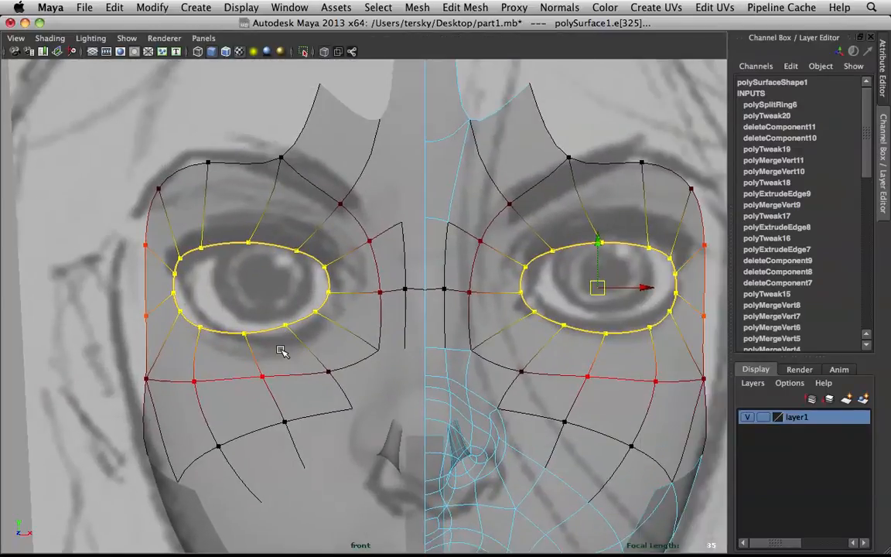
{"action": "scroll", "coordinate": [487, 314], "scroll_direction": "up", "scroll_amount": 2}
{"action": "mouse_move", "coordinate": [488, 314]}
{"action": "middle_mouse_down", "text": "alt"}
{"action": "mouse_move", "coordinate": [149, 275]}
{"action": "mouse_move", "coordinate": [493, 297]}
{"action": "middle_mouse_up", "text": "alt"}
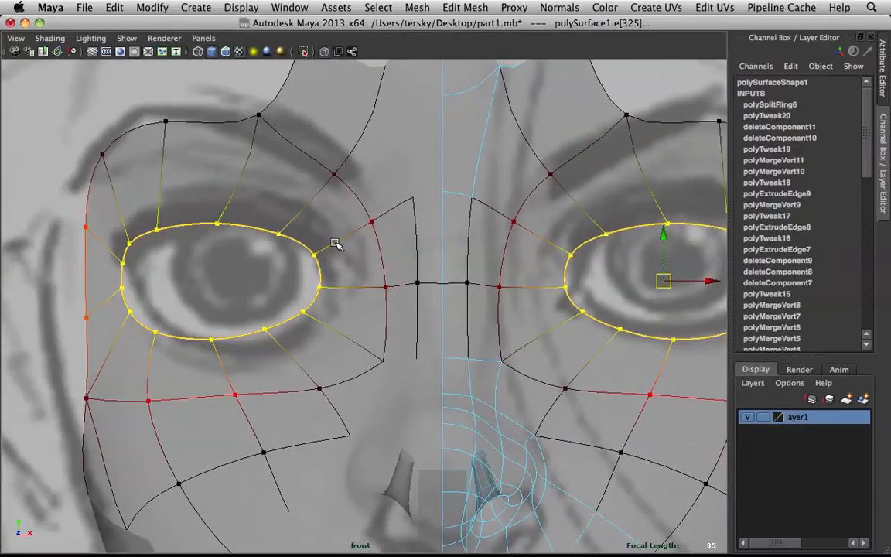
{"action": "left_click", "coordinate": [146, 232]}
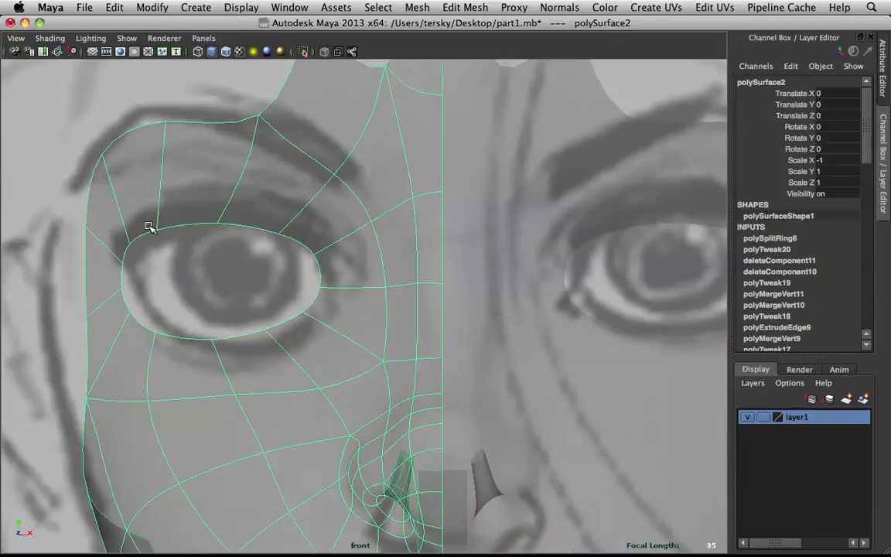
{"action": "right_click_drag", "start_coordinate": [197, 191], "coordinate": [135, 232]}
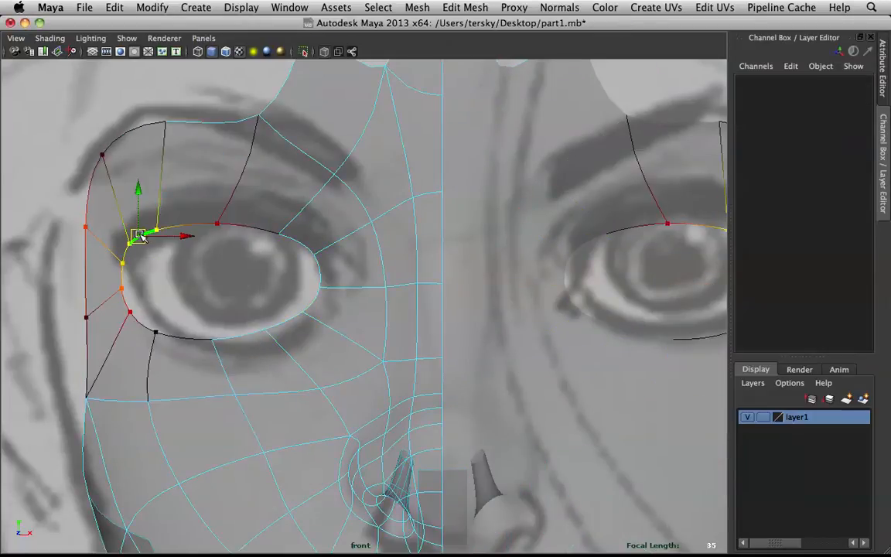
{"action": "double_click", "coordinate": [140, 236]}
{"action": "left_click_drag", "start_coordinate": [268, 281], "coordinate": [286, 281]}
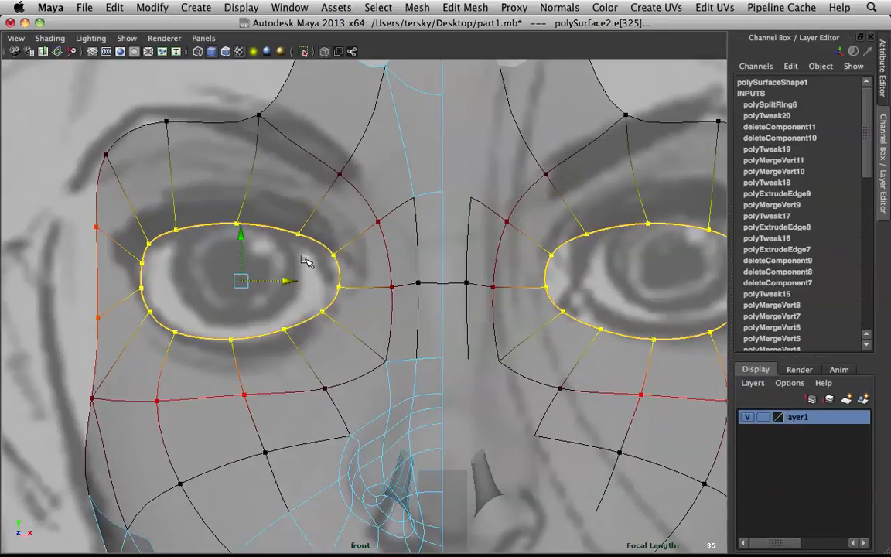
Step: Move the inner-corner, lower-lid and outer-corner vertices of the eye opening onto the eye outline of the front sketch
{"action": "right_click_drag", "start_coordinate": [334, 245], "coordinate": [306, 240]}
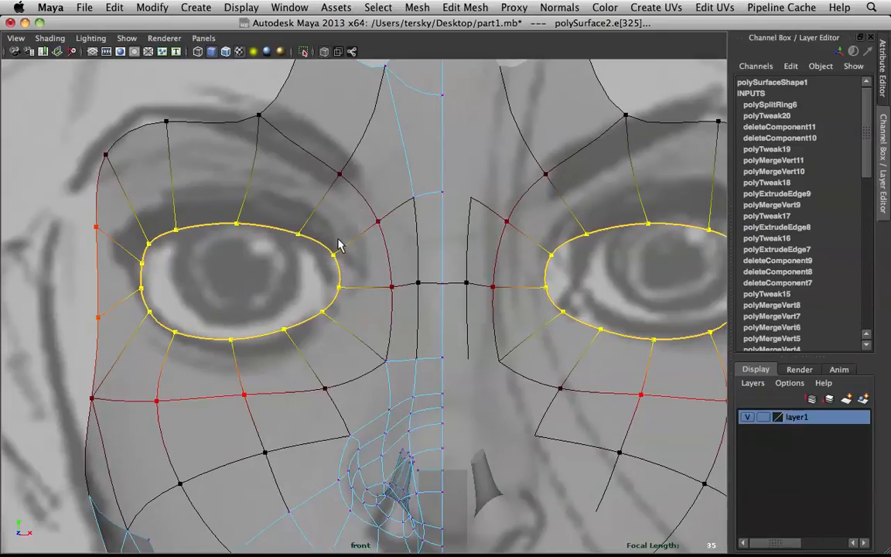
{"action": "left_click", "coordinate": [334, 253]}
{"action": "left_click_drag", "start_coordinate": [334, 253], "coordinate": [321, 258]}
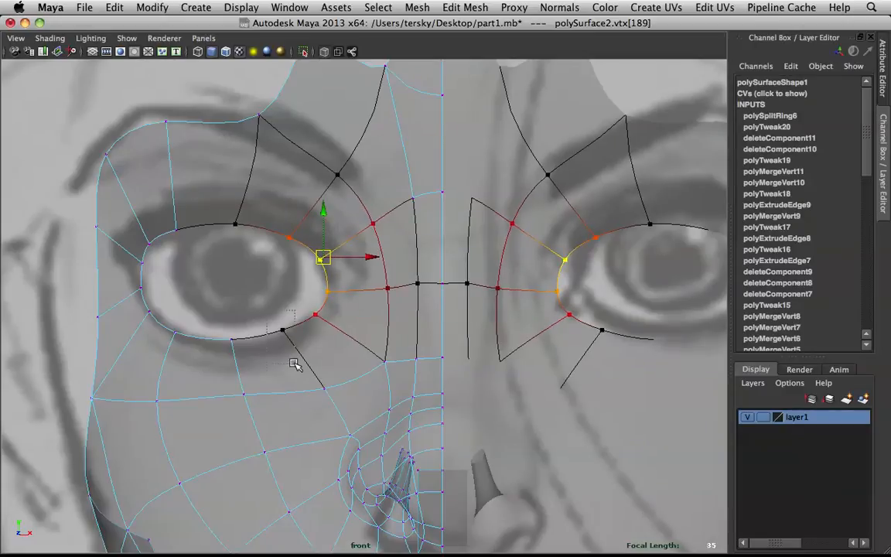
{"action": "left_click", "coordinate": [285, 331]}
{"action": "left_click_drag", "start_coordinate": [287, 333], "coordinate": [288, 340]}
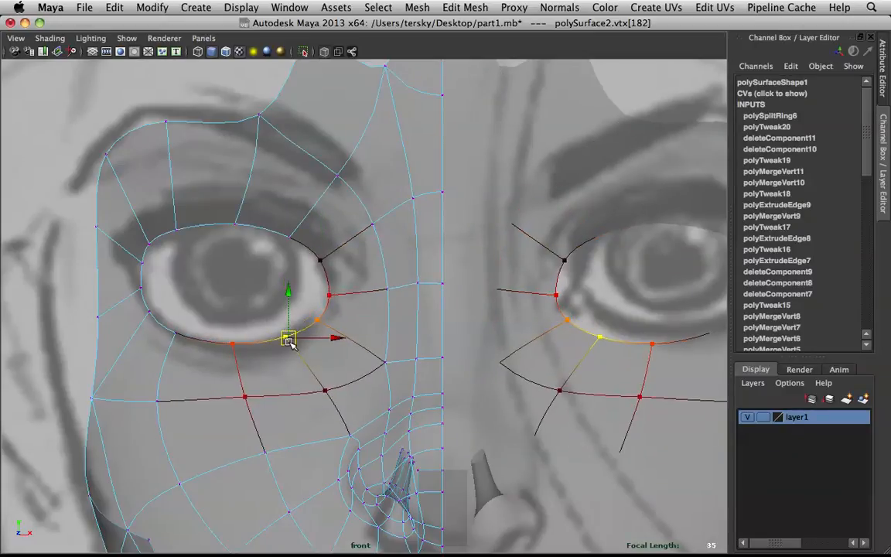
{"action": "left_click", "coordinate": [133, 268]}
{"action": "left_click_drag", "start_coordinate": [138, 264], "coordinate": [133, 262]}
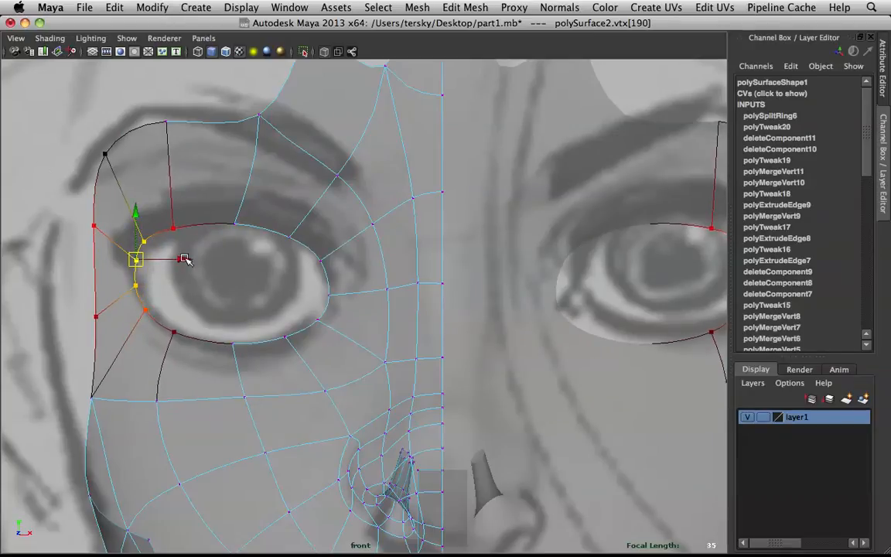
Step: Examine the reshaped eye area and the outer face border from several angles in the perspective view
{"action": "key", "text": "space"}
{"action": "key", "text": "space"}
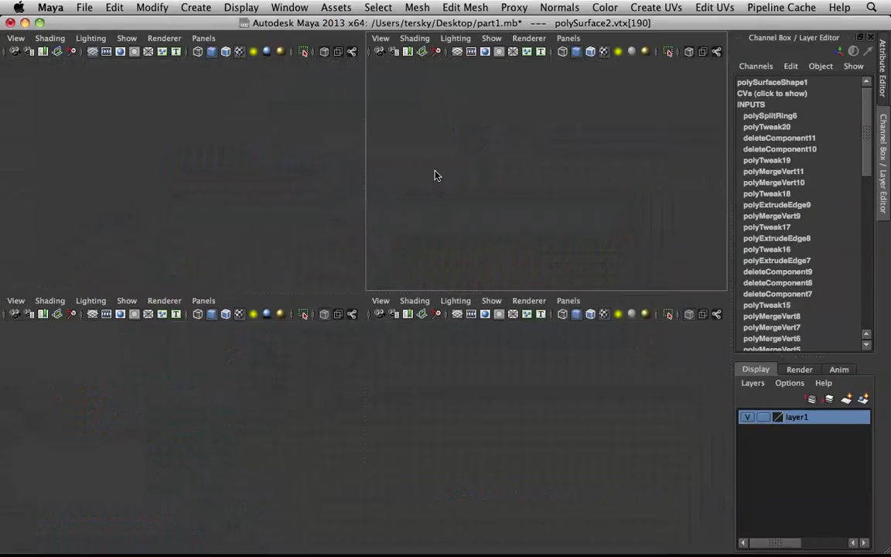
{"action": "left_click_drag", "start_coordinate": [387, 179], "coordinate": [358, 251], "text": "alt"}
{"action": "left_click", "coordinate": [652, 177]}
{"action": "left_click_drag", "start_coordinate": [652, 178], "coordinate": [433, 207], "text": "alt"}
{"action": "left_click_drag", "start_coordinate": [239, 318], "coordinate": [410, 276], "text": "alt"}
{"action": "right_click", "coordinate": [325, 246]}
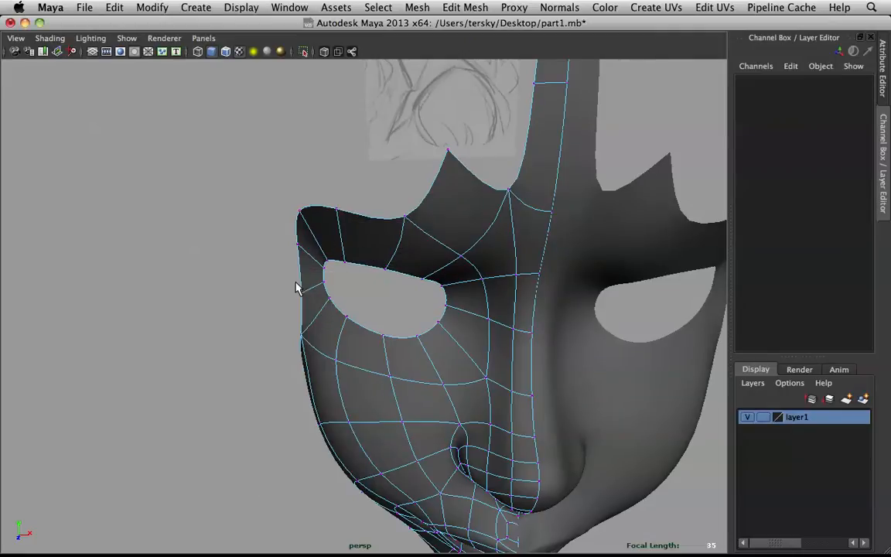
{"action": "left_click_drag", "start_coordinate": [390, 233], "coordinate": [424, 228], "text": "alt"}
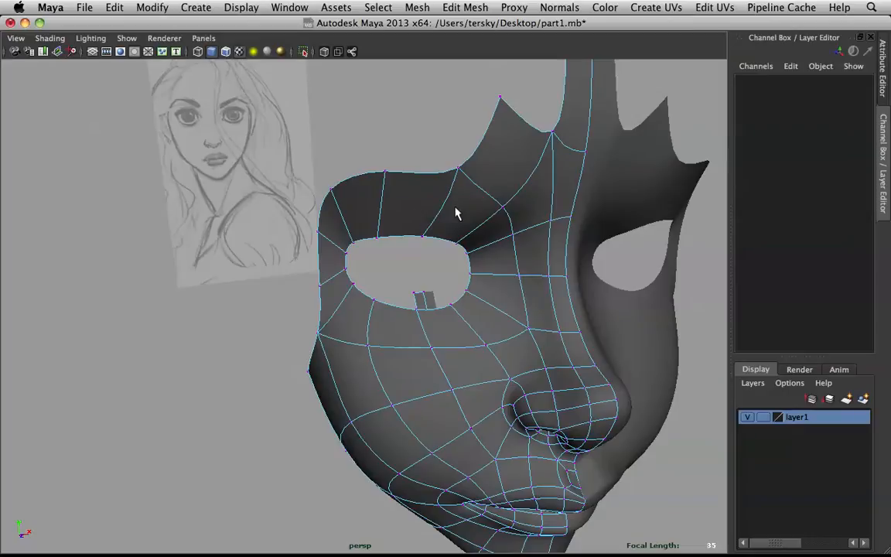
{"action": "mouse_move", "coordinate": [322, 251]}
{"action": "left_mouse_down", "text": "alt"}
{"action": "mouse_move", "coordinate": [364, 239]}
{"action": "mouse_move", "coordinate": [342, 239]}
{"action": "mouse_move", "coordinate": [338, 205]}
{"action": "mouse_move", "coordinate": [316, 213]}
{"action": "mouse_move", "coordinate": [326, 224]}
{"action": "mouse_move", "coordinate": [320, 195]}
{"action": "left_mouse_up", "text": "alt"}
Step: Nudge the vertex on the outer face border beside the eye
{"action": "right_click_drag", "start_coordinate": [308, 175], "coordinate": [259, 174]}
{"action": "left_click", "coordinate": [305, 217]}
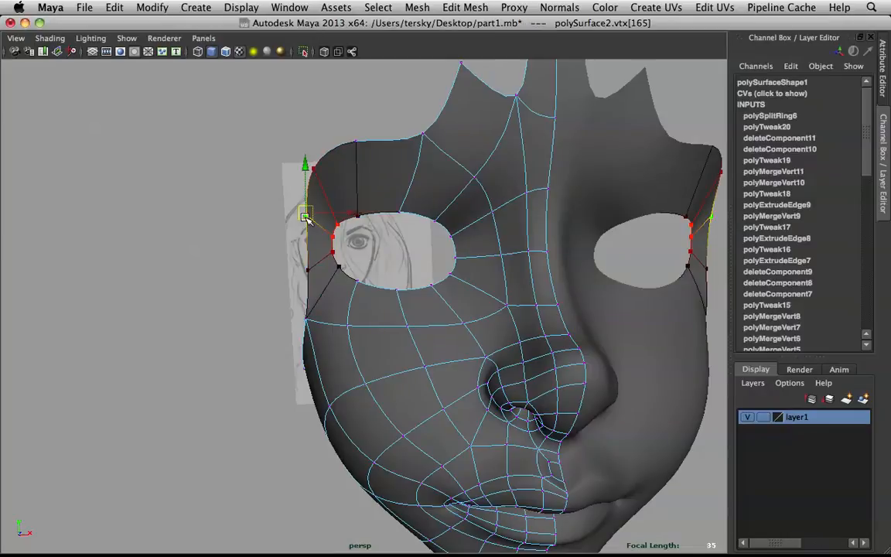
{"action": "left_click_drag", "start_coordinate": [306, 218], "coordinate": [299, 223]}
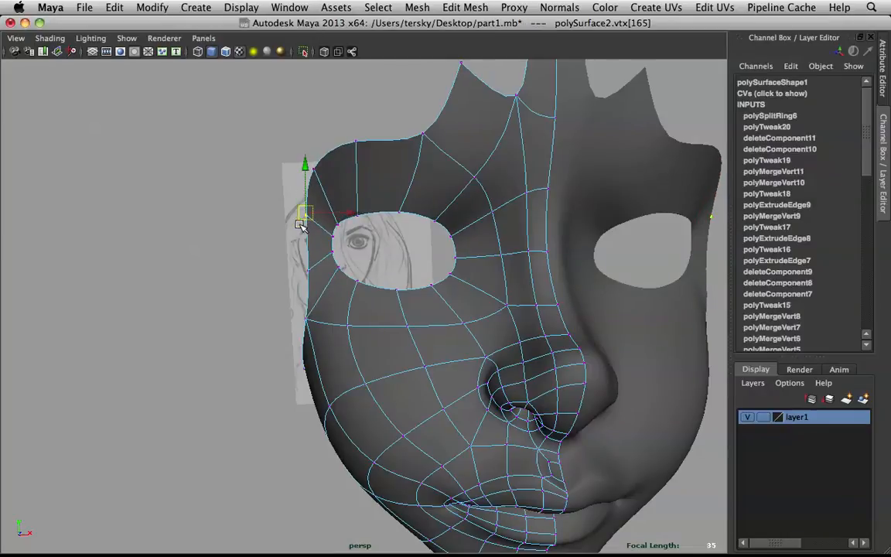
{"action": "mouse_move", "coordinate": [338, 199]}
{"action": "left_mouse_down", "text": "alt"}
{"action": "mouse_move", "coordinate": [304, 205]}
{"action": "mouse_move", "coordinate": [323, 208]}
{"action": "left_mouse_up", "text": "alt"}
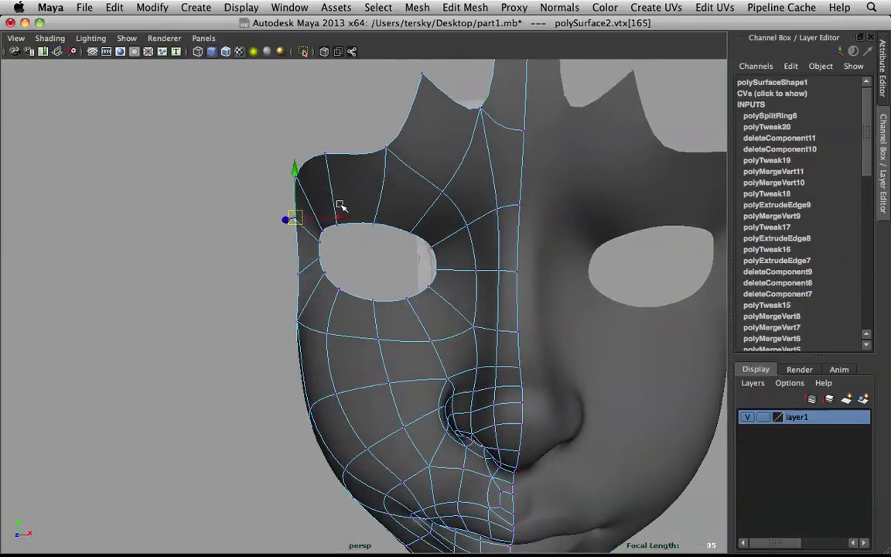
Step: Select the open border edges above and beside the eye and extrude them with an offset of about 2.8
{"action": "right_click_drag", "start_coordinate": [354, 193], "coordinate": [394, 177]}
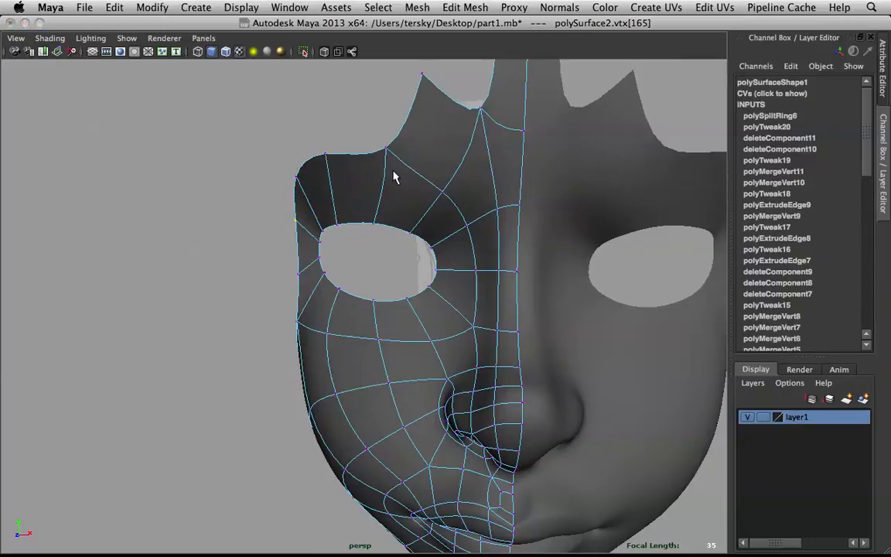
{"action": "left_click_drag", "start_coordinate": [334, 204], "coordinate": [407, 178], "text": "alt"}
{"action": "right_click_drag", "start_coordinate": [407, 178], "coordinate": [407, 145]}
{"action": "left_click", "coordinate": [421, 146]}
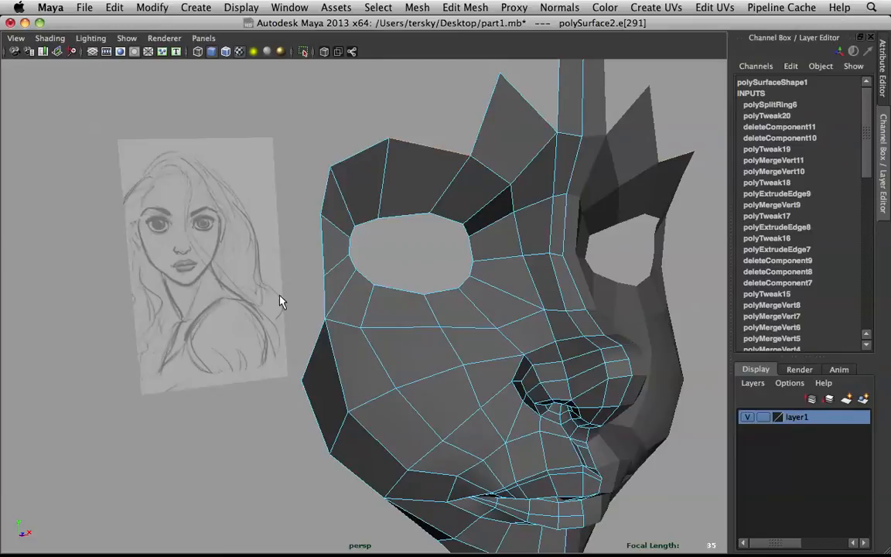
{"action": "left_click", "coordinate": [327, 293]}
{"action": "right_click_drag", "start_coordinate": [328, 297], "coordinate": [331, 301], "text": "shift"}
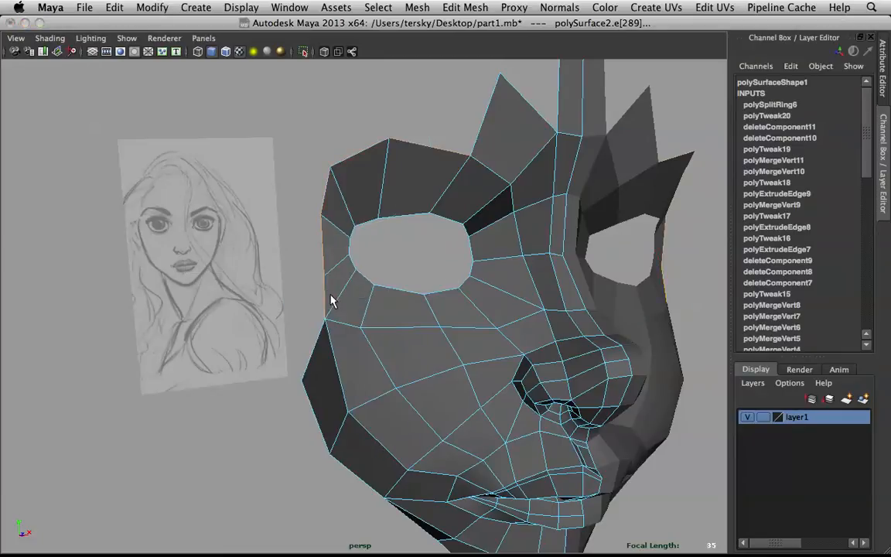
{"action": "left_click_drag", "start_coordinate": [471, 169], "coordinate": [491, 172]}
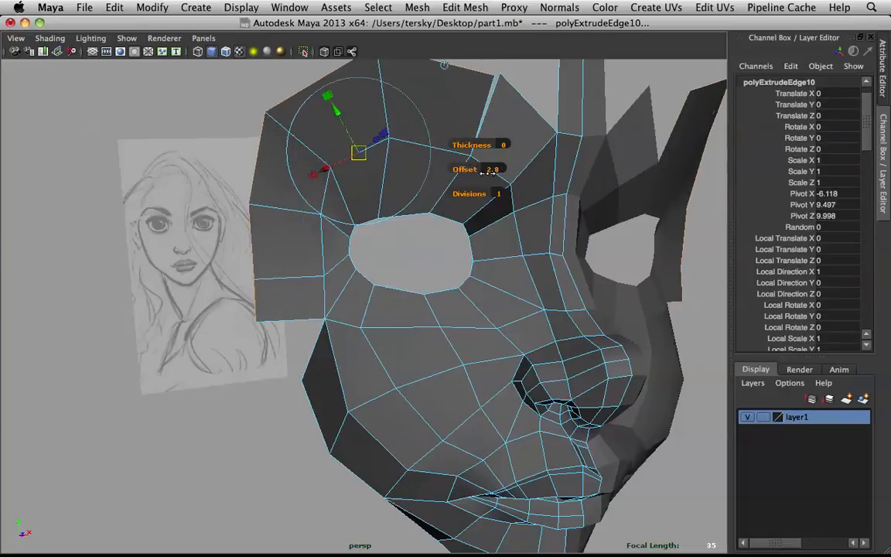
Step: Move the extruded border edges so the new strip wraps around the brow and temple
{"action": "left_click_drag", "start_coordinate": [348, 189], "coordinate": [346, 210], "text": "alt"}
{"action": "key", "text": "w"}
{"action": "key", "text": "t"}
{"action": "left_click_drag", "start_coordinate": [573, 268], "coordinate": [567, 256]}
{"action": "key", "text": "w"}
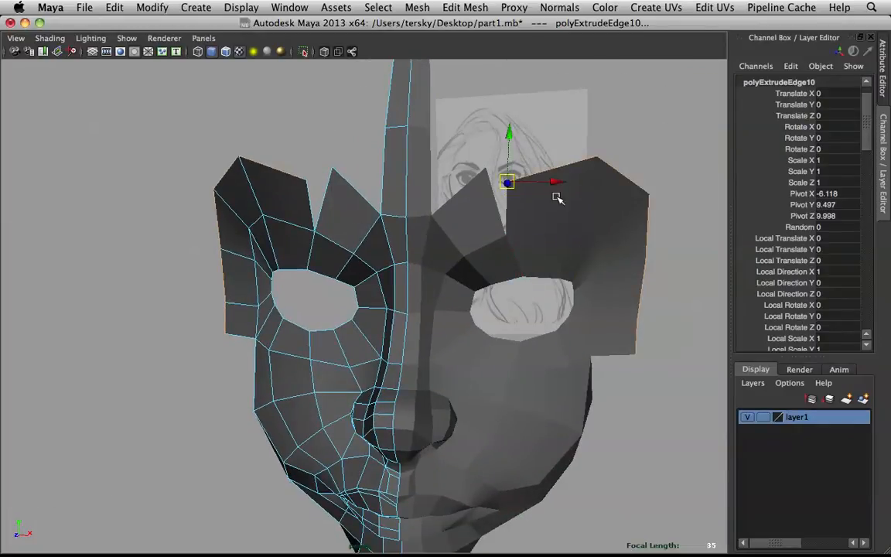
{"action": "left_click_drag", "start_coordinate": [509, 183], "coordinate": [487, 172]}
{"action": "left_click_drag", "start_coordinate": [523, 219], "coordinate": [518, 258], "text": "alt"}
{"action": "left_click_drag", "start_coordinate": [527, 211], "coordinate": [483, 281]}
Step: Merge the extruded strip's end vertices with the tip of the brow spike and the cheek border corner
{"action": "right_click_drag", "start_coordinate": [451, 160], "coordinate": [466, 63]}
{"action": "left_click", "coordinate": [451, 141]}
{"action": "left_click_drag", "start_coordinate": [441, 131], "coordinate": [331, 248], "text": "alt"}
{"action": "right_click_drag", "start_coordinate": [294, 241], "coordinate": [291, 193]}
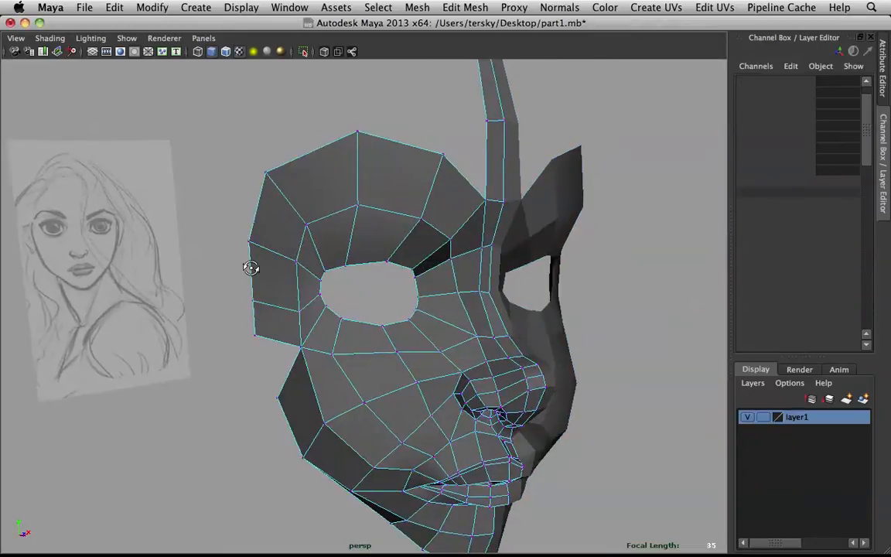
{"action": "left_click_drag", "start_coordinate": [231, 268], "coordinate": [291, 270], "text": "alt"}
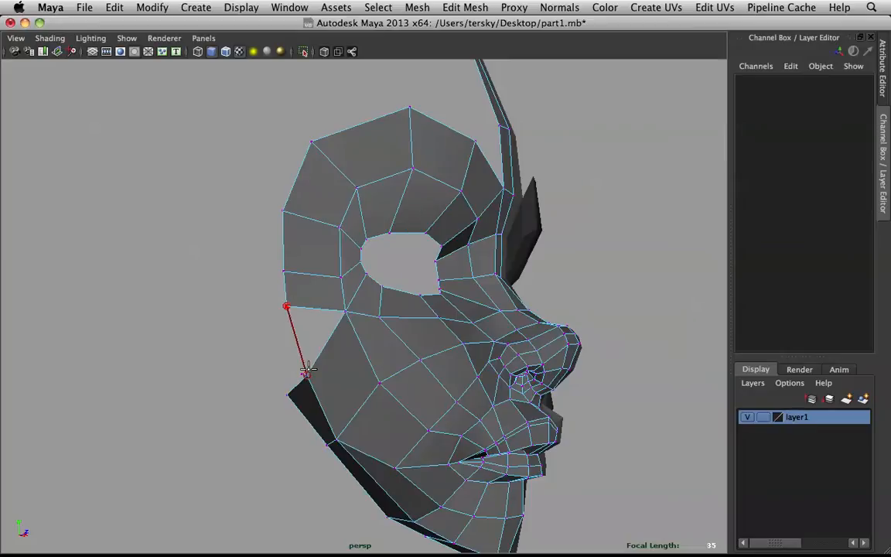
{"action": "left_click_drag", "start_coordinate": [307, 371], "coordinate": [306, 375]}
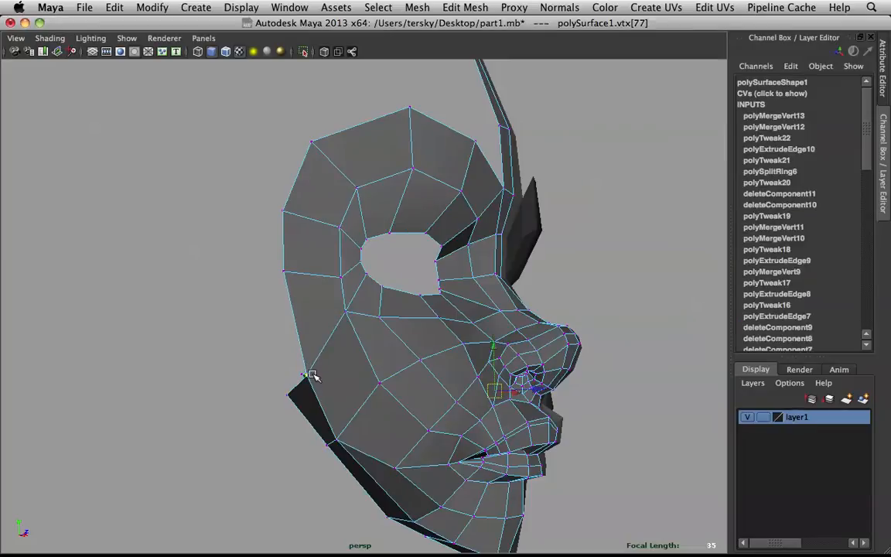
Step: Move the merged cheek-border vertex upward and check the shape with smooth mesh preview on
{"action": "left_click", "coordinate": [308, 377]}
{"action": "left_click_drag", "start_coordinate": [307, 377], "coordinate": [299, 346]}
{"action": "key", "text": "3"}
{"action": "left_click_drag", "start_coordinate": [356, 348], "coordinate": [413, 416], "text": "alt"}
{"action": "key", "text": "1"}
{"action": "left_click_drag", "start_coordinate": [236, 412], "coordinate": [386, 348], "text": "alt"}
{"action": "key", "text": "3"}
Step: Adjust the cheek-border corner vertices where the temple strip meets the jaw in the perspective view
{"action": "left_click", "coordinate": [291, 373]}
{"action": "key", "text": "w"}
{"action": "left_click_drag", "start_coordinate": [407, 394], "coordinate": [301, 410], "text": "alt"}
{"action": "left_click", "coordinate": [343, 459]}
{"action": "left_click", "coordinate": [279, 370]}
{"action": "left_click_drag", "start_coordinate": [200, 330], "coordinate": [271, 416]}
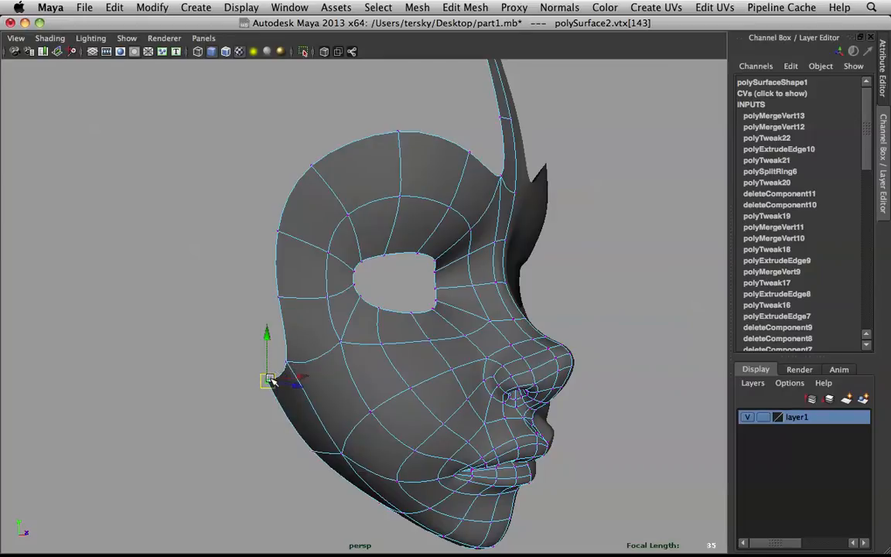
Step: Return to object mode and examine the face from the front with smooth mesh preview off and on
{"action": "left_click_drag", "start_coordinate": [412, 344], "coordinate": [377, 344], "text": "alt"}
{"action": "right_click_drag", "start_coordinate": [337, 302], "coordinate": [417, 222]}
{"action": "scroll", "coordinate": [441, 274], "scroll_direction": "down", "scroll_amount": 5}
{"action": "left_click_drag", "start_coordinate": [429, 310], "coordinate": [369, 318], "text": "alt"}
{"action": "left_click", "coordinate": [354, 318]}
{"action": "scroll", "coordinate": [353, 321], "scroll_direction": "up", "scroll_amount": 5}
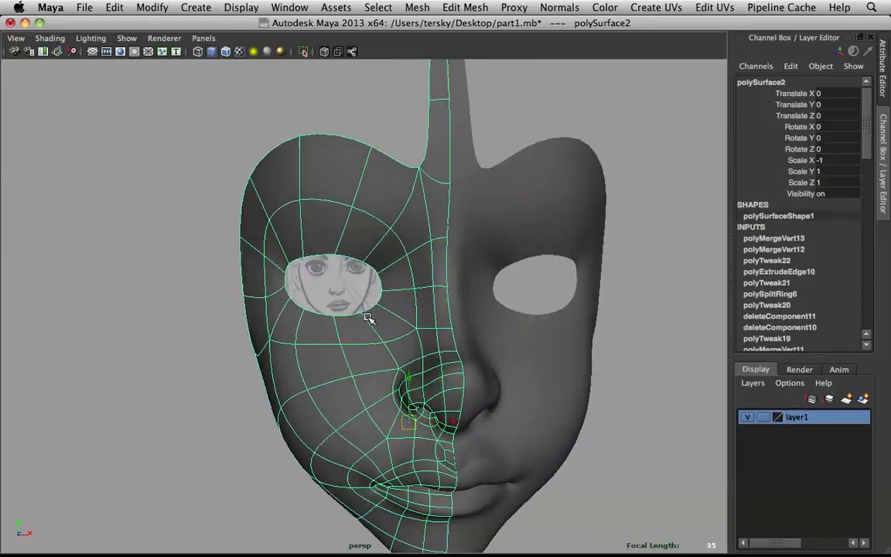
{"action": "key", "text": "1"}
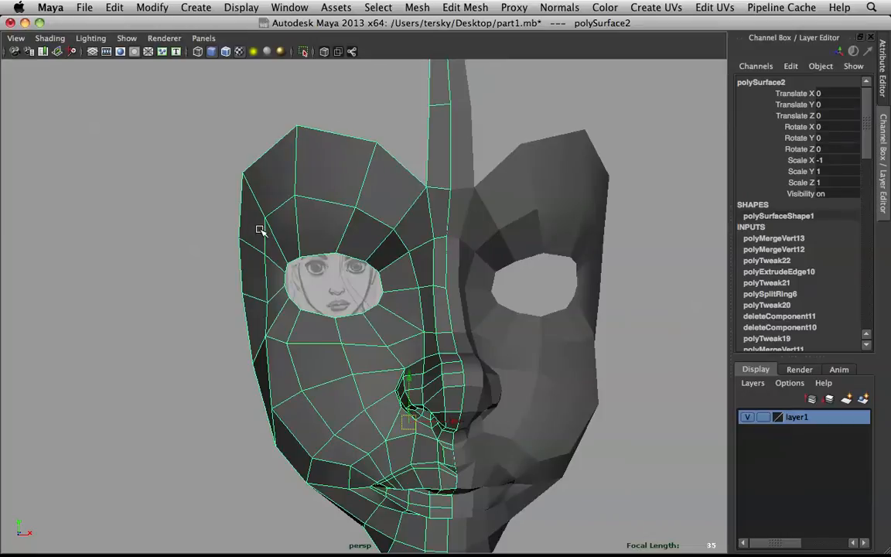
{"action": "key", "text": "3"}
{"action": "left_click", "coordinate": [215, 235]}
{"action": "scroll", "coordinate": [261, 257], "scroll_direction": "down", "scroll_amount": 3}
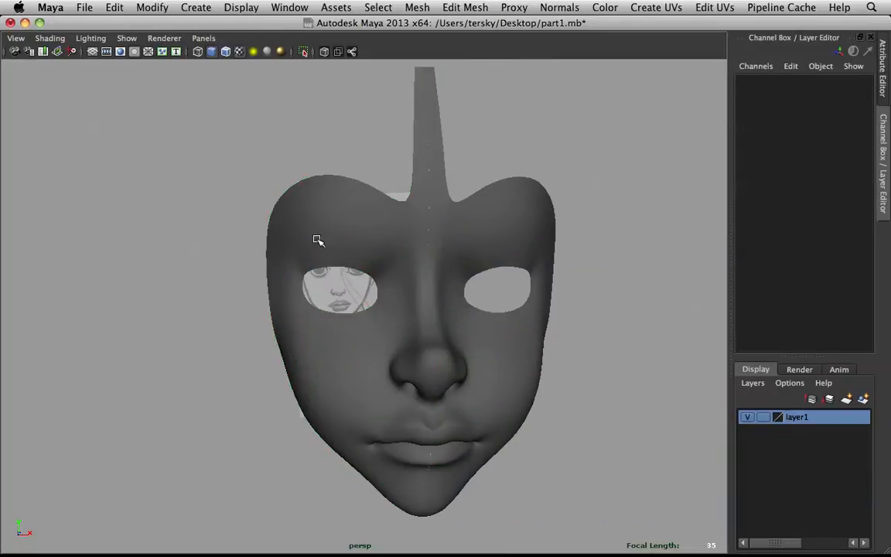
Step: Check the brow and eye area in perspective and compare the eye opening with the front reference sketch
{"action": "left_click_drag", "start_coordinate": [321, 232], "coordinate": [311, 250], "text": "alt"}
{"action": "left_click", "coordinate": [325, 285]}
{"action": "scroll", "coordinate": [327, 288], "scroll_direction": "up", "scroll_amount": 3}
{"action": "left_click_drag", "start_coordinate": [325, 287], "coordinate": [321, 249], "text": "alt"}
{"action": "scroll", "coordinate": [340, 251], "scroll_direction": "up", "scroll_amount": 3}
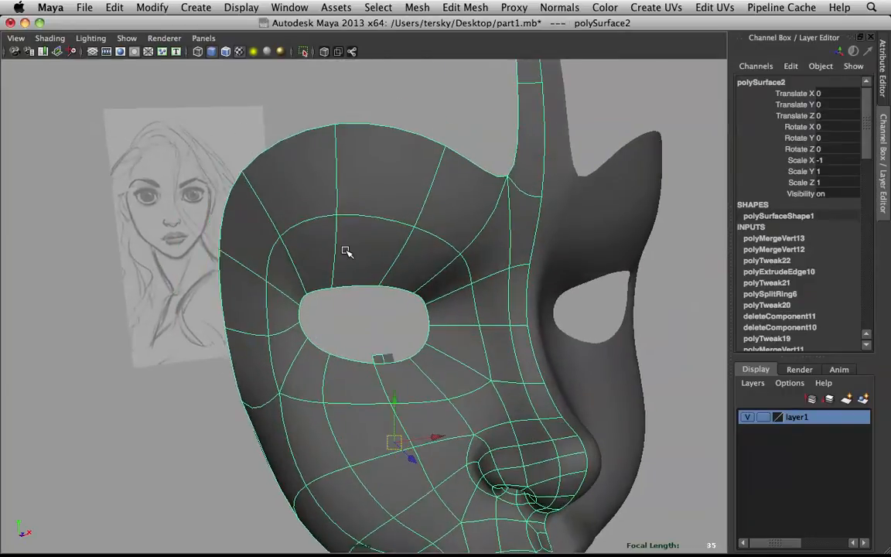
{"action": "key", "text": "space"}
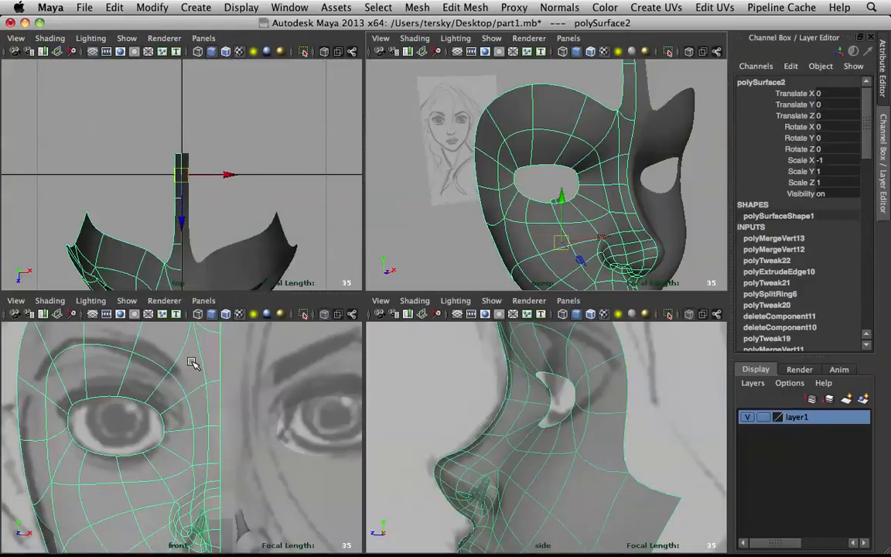
{"action": "key", "text": "space"}
{"action": "scroll", "coordinate": [482, 246], "scroll_direction": "up", "scroll_amount": 2}
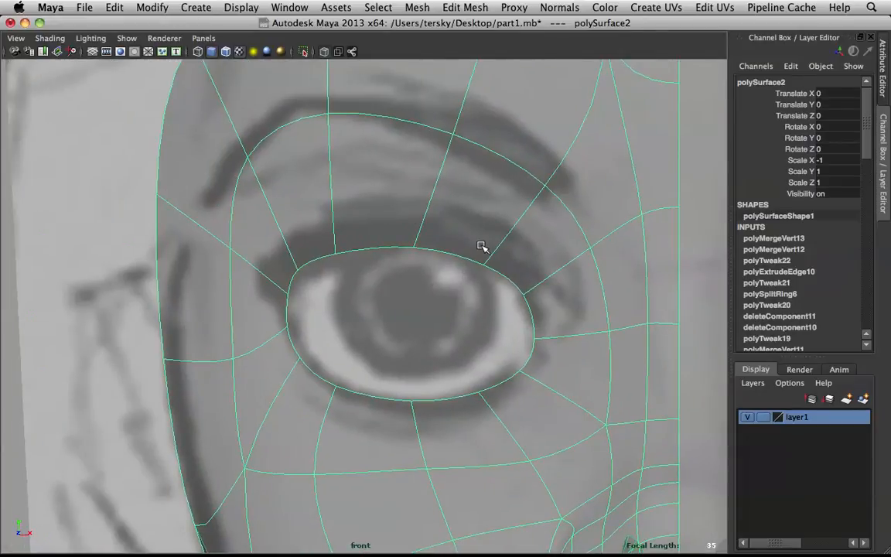
{"action": "key", "text": "space"}
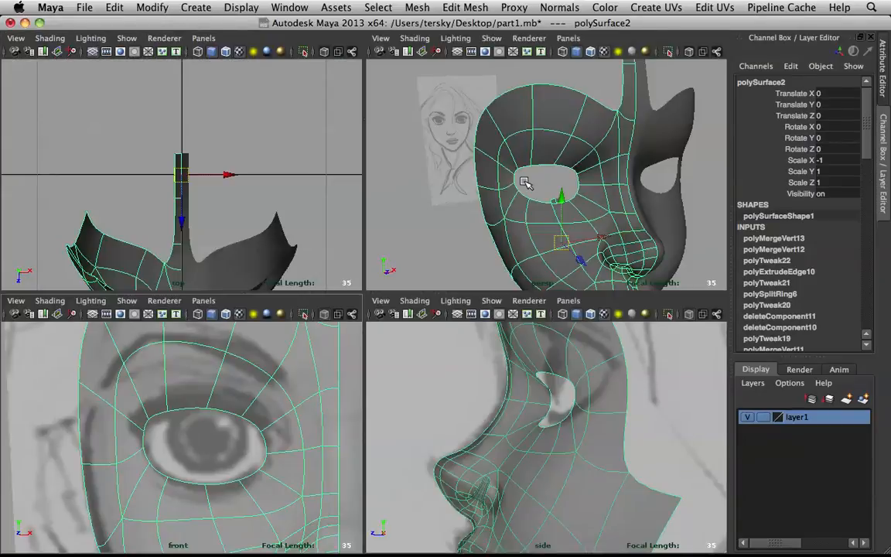
{"action": "key", "text": "space"}
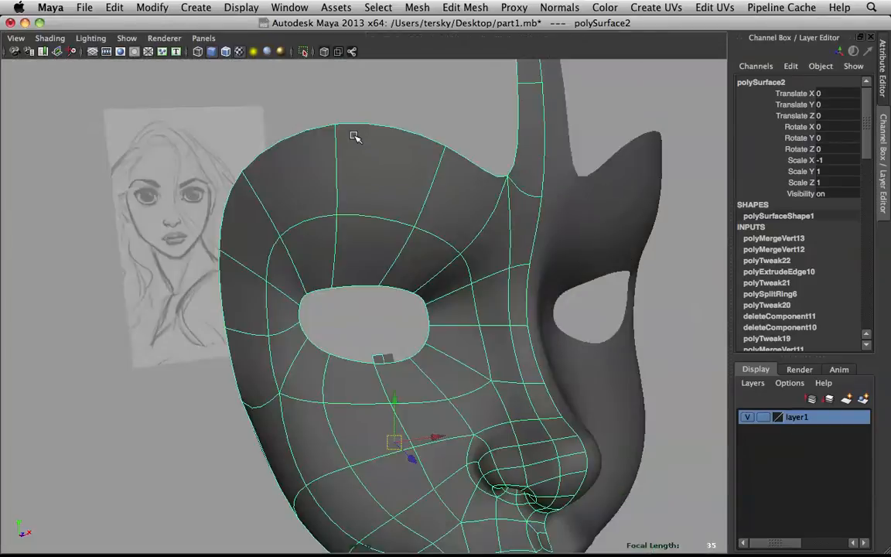
Step: Turn off X-ray shading in the side view and display the half-face mesh's vertices
{"action": "left_click_drag", "start_coordinate": [354, 136], "coordinate": [388, 200], "text": "alt"}
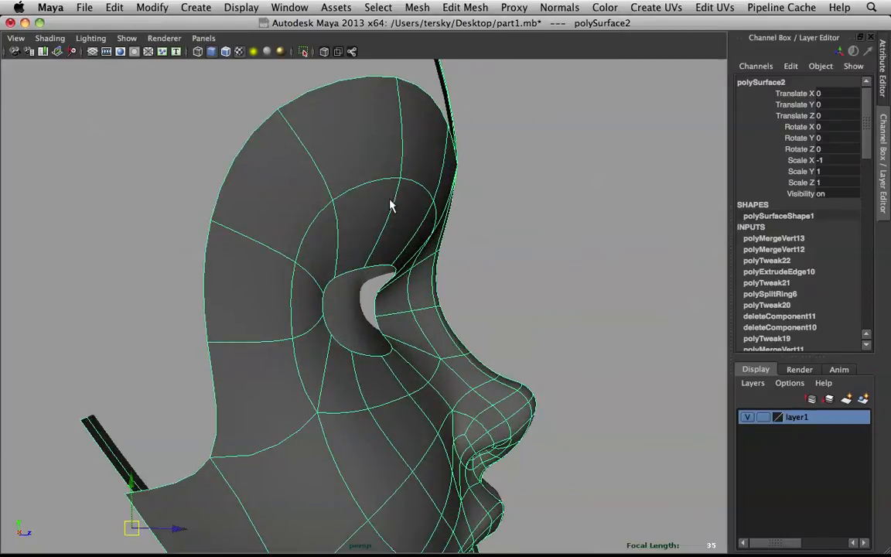
{"action": "key", "text": "space"}
{"action": "key", "text": "space"}
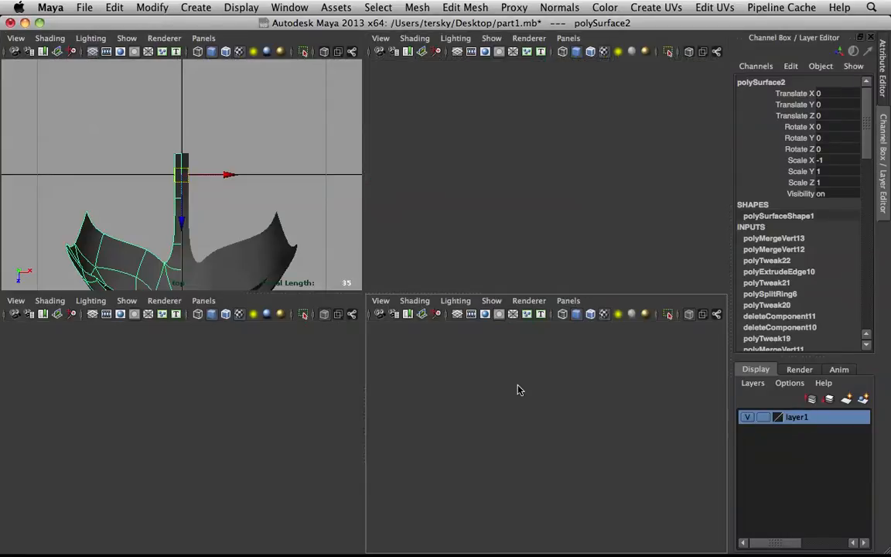
{"action": "right_click_drag", "start_coordinate": [505, 334], "coordinate": [418, 188], "text": "alt"}
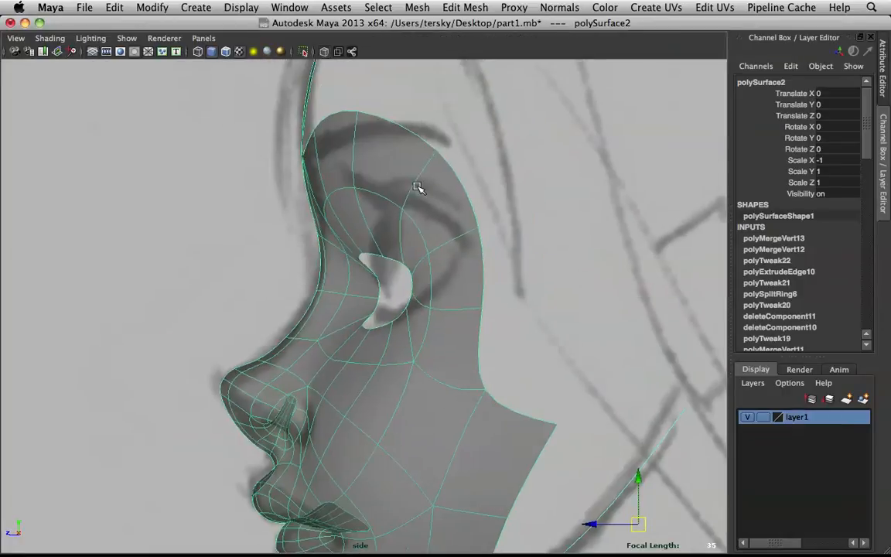
{"action": "left_click", "coordinate": [322, 55]}
{"action": "left_click", "coordinate": [420, 255]}
{"action": "right_click_drag", "start_coordinate": [426, 248], "coordinate": [471, 230], "text": "alt"}
{"action": "right_click_drag", "start_coordinate": [416, 176], "coordinate": [364, 171]}
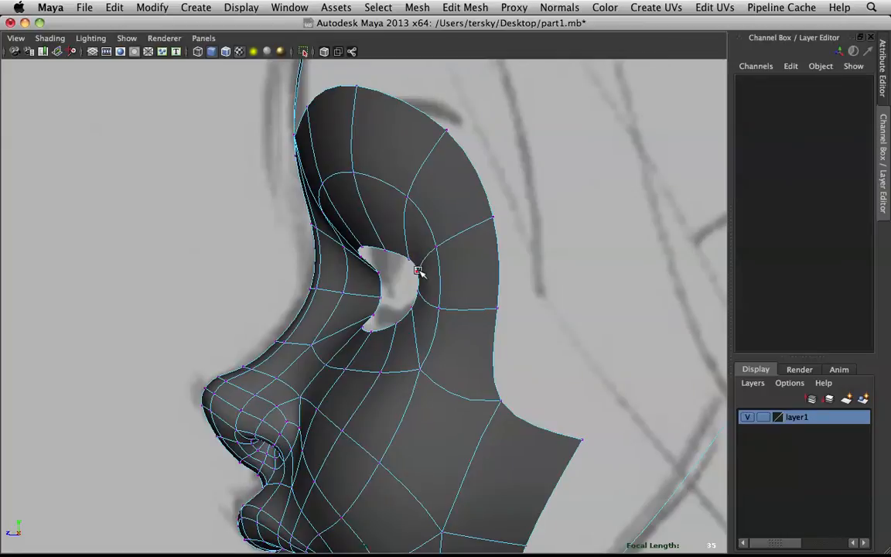
Step: Try shifting the edges beside the outer eye corner toward the back of the head, and undo the moves
{"action": "mouse_move", "coordinate": [447, 246]}
{"action": "right_mouse_down"}
{"action": "mouse_move", "coordinate": [448, 205]}
{"action": "mouse_move", "coordinate": [448, 228]}
{"action": "right_mouse_up"}
{"action": "left_click", "coordinate": [448, 242]}
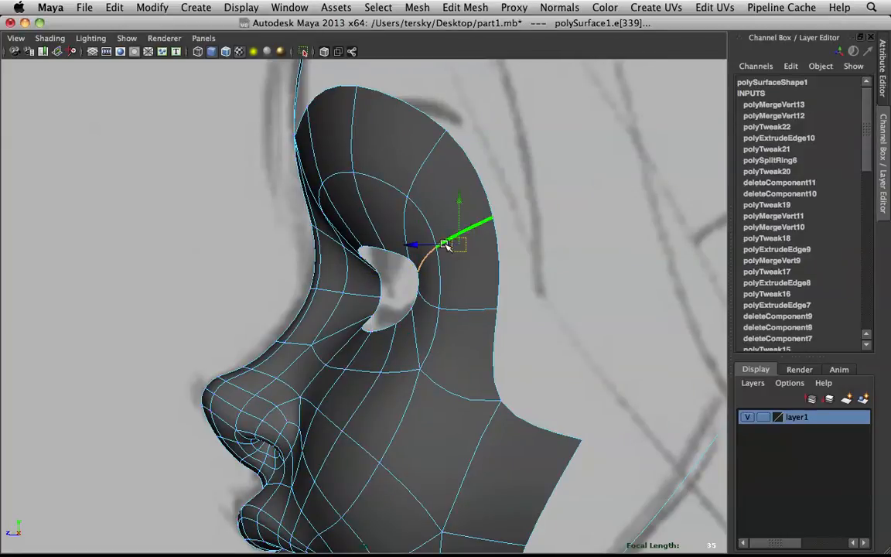
{"action": "left_click_drag", "start_coordinate": [459, 244], "coordinate": [469, 246]}
{"action": "left_click", "coordinate": [461, 308]}
{"action": "left_click_drag", "start_coordinate": [422, 301], "coordinate": [435, 308]}
{"action": "key", "text": "z"}
{"action": "key", "text": "z"}
{"action": "key", "text": "z"}
{"action": "key", "text": "z"}
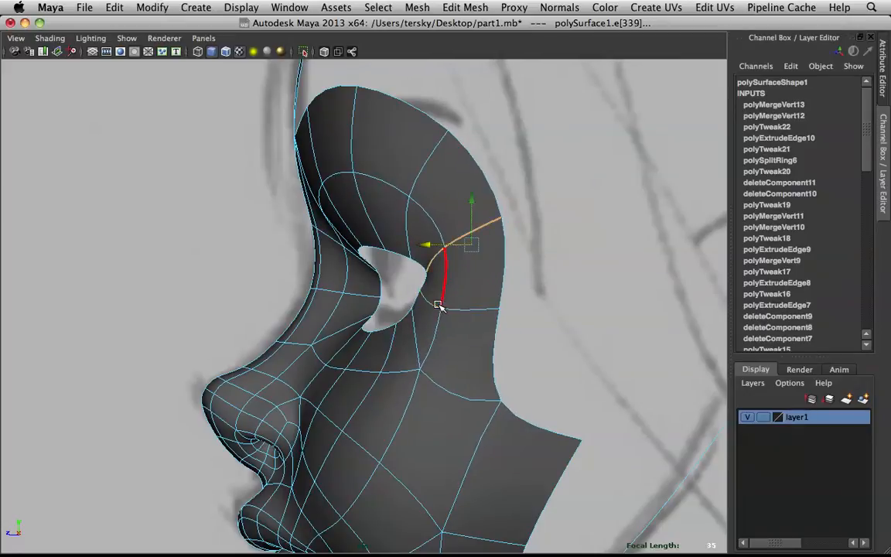
Step: Turn off the smooth mesh preview and return the half-face to object mode
{"action": "key", "text": "1"}
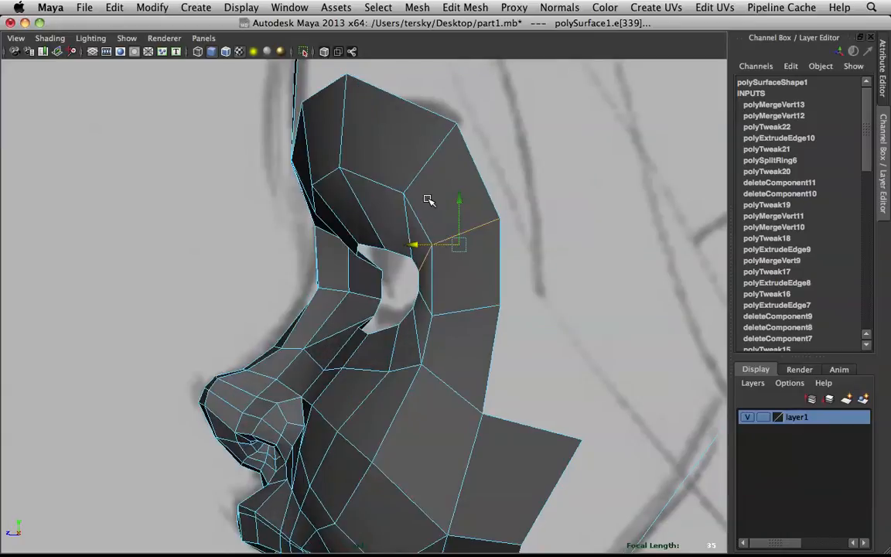
{"action": "right_click_drag", "start_coordinate": [397, 213], "coordinate": [434, 179]}
Step: Switch to Chrome's "eye topology" image results and move the Outliner window clear of them
{"action": "mouse_move", "coordinate": [488, 554]}
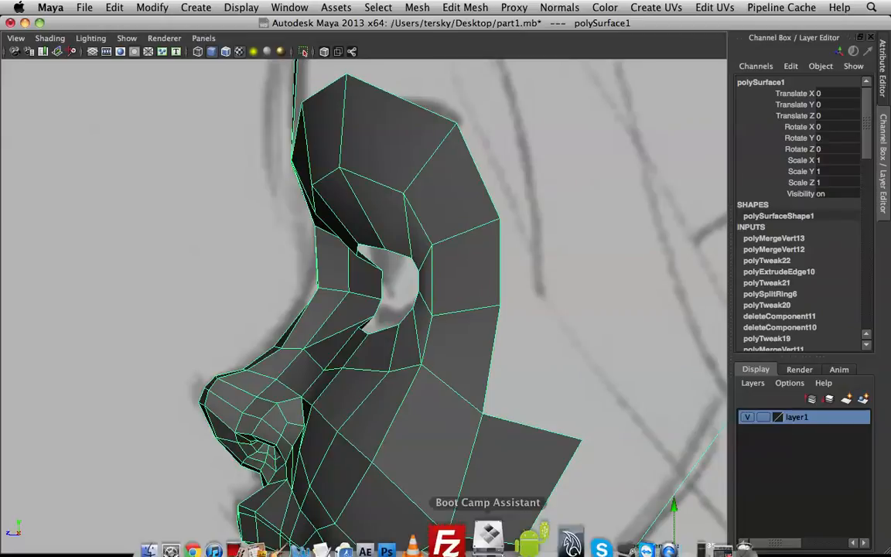
{"action": "left_click", "coordinate": [240, 542]}
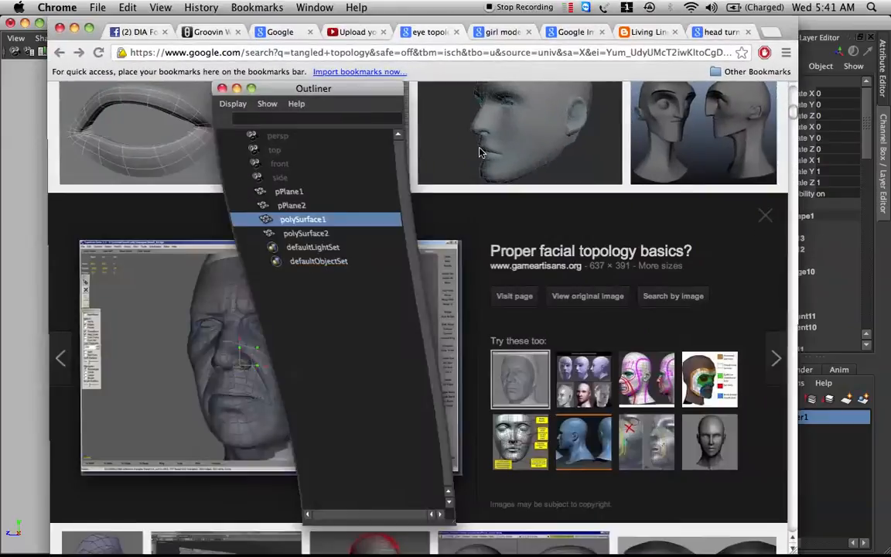
{"action": "left_click_drag", "start_coordinate": [325, 88], "coordinate": [162, 103]}
{"action": "scroll", "coordinate": [416, 180], "scroll_direction": "up", "scroll_amount": 5}
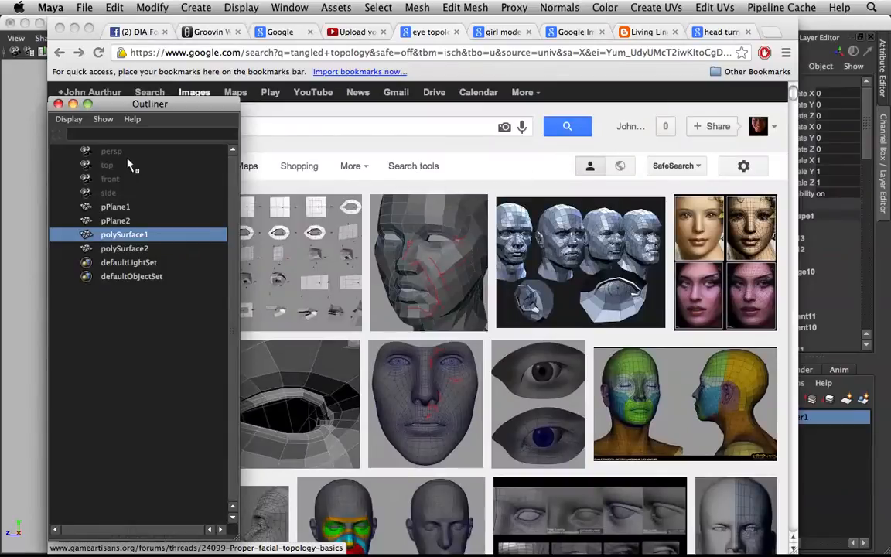
{"action": "left_click", "coordinate": [599, 355]}
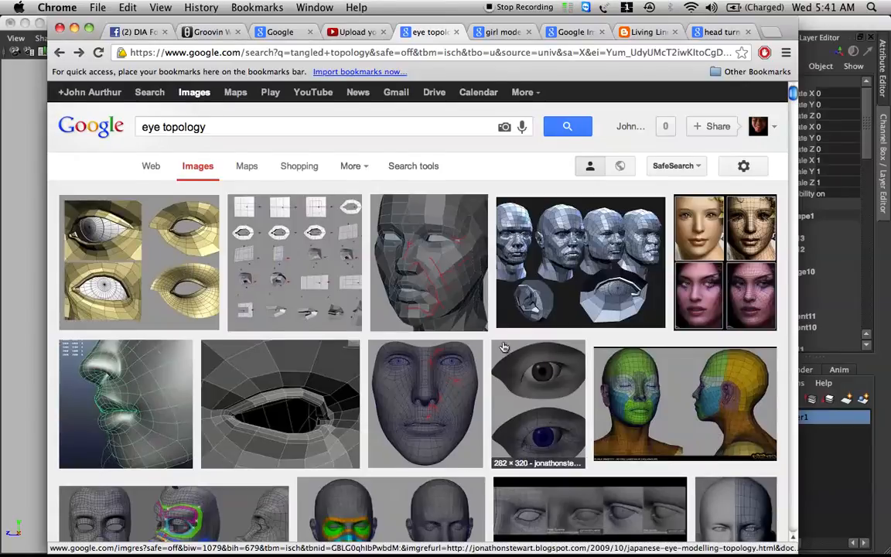
Step: Browse the eye topology image results for a wireframe reference of a complete head
{"action": "scroll", "coordinate": [464, 310], "scroll_direction": "down", "scroll_amount": 3}
{"action": "left_click", "coordinate": [318, 432]}
{"action": "scroll", "coordinate": [479, 309], "scroll_direction": "down", "scroll_amount": 3}
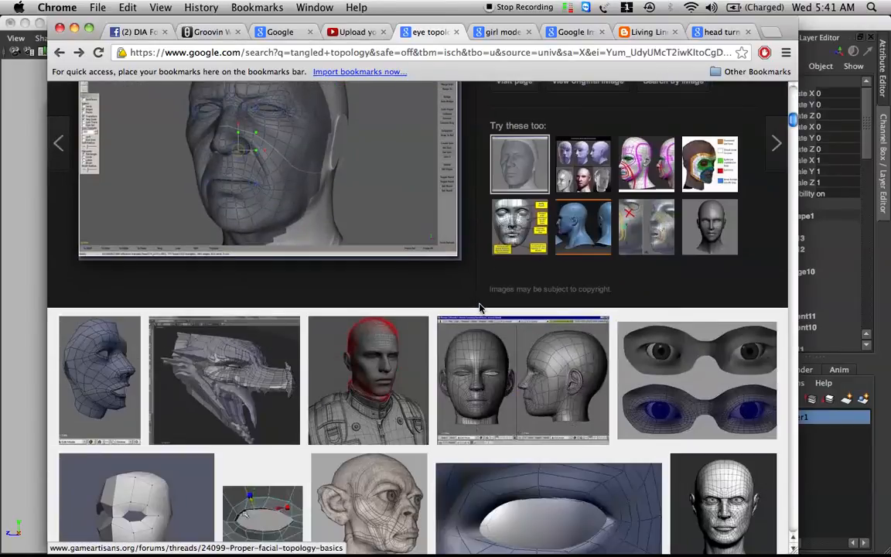
{"action": "scroll", "coordinate": [480, 305], "scroll_direction": "up", "scroll_amount": 5}
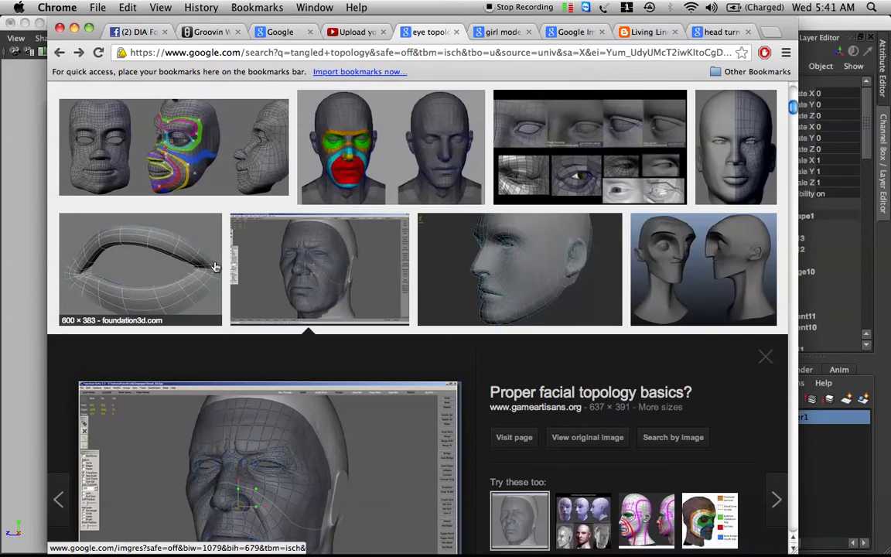
{"action": "scroll", "coordinate": [525, 332], "scroll_direction": "down", "scroll_amount": 10}
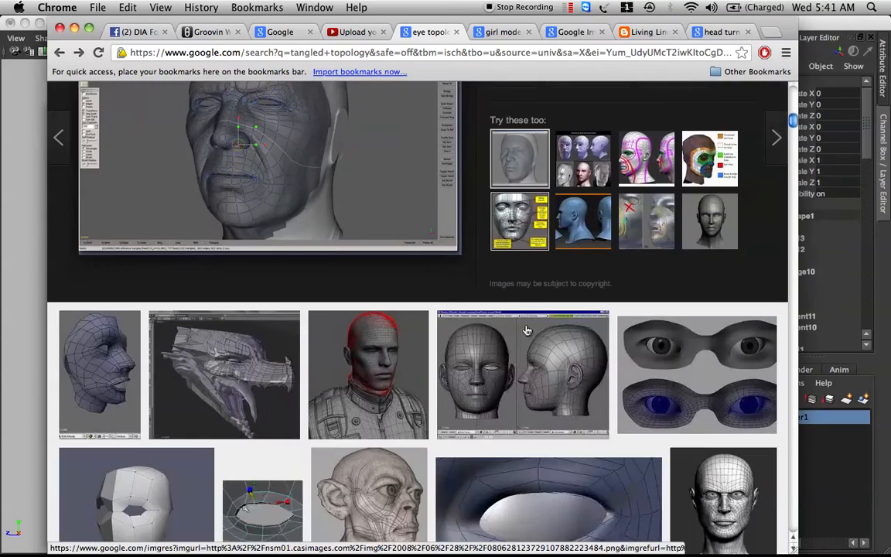
{"action": "scroll", "coordinate": [525, 331], "scroll_direction": "down", "scroll_amount": 10}
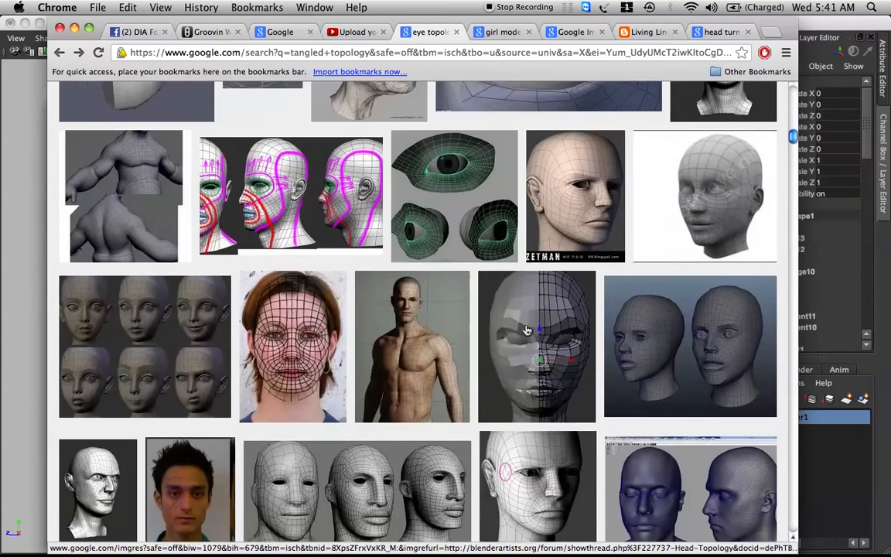
{"action": "scroll", "coordinate": [526, 331], "scroll_direction": "down", "scroll_amount": 10}
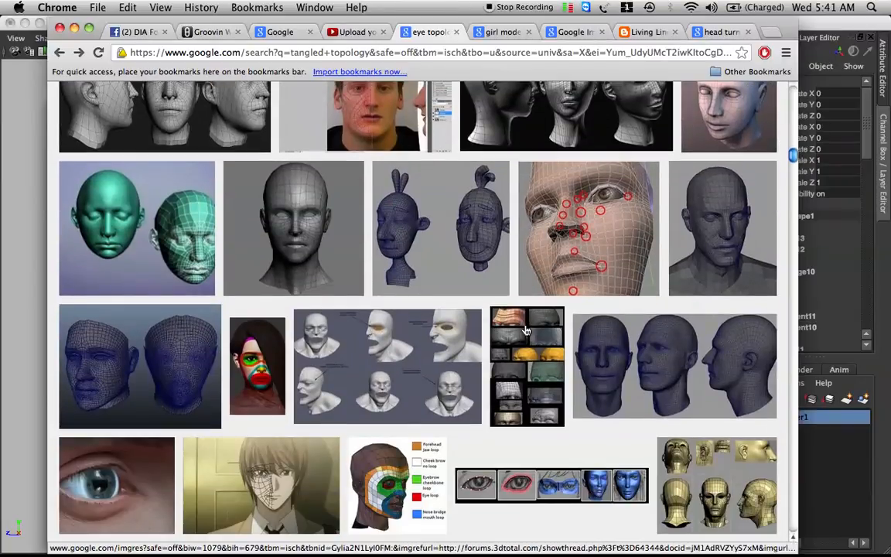
{"action": "scroll", "coordinate": [525, 331], "scroll_direction": "down", "scroll_amount": 10}
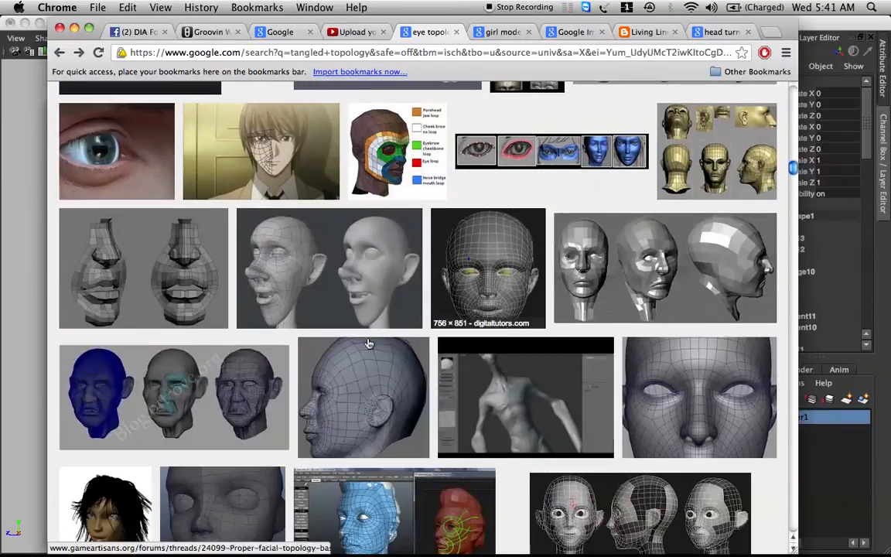
{"action": "scroll", "coordinate": [577, 308], "scroll_direction": "down", "scroll_amount": 5}
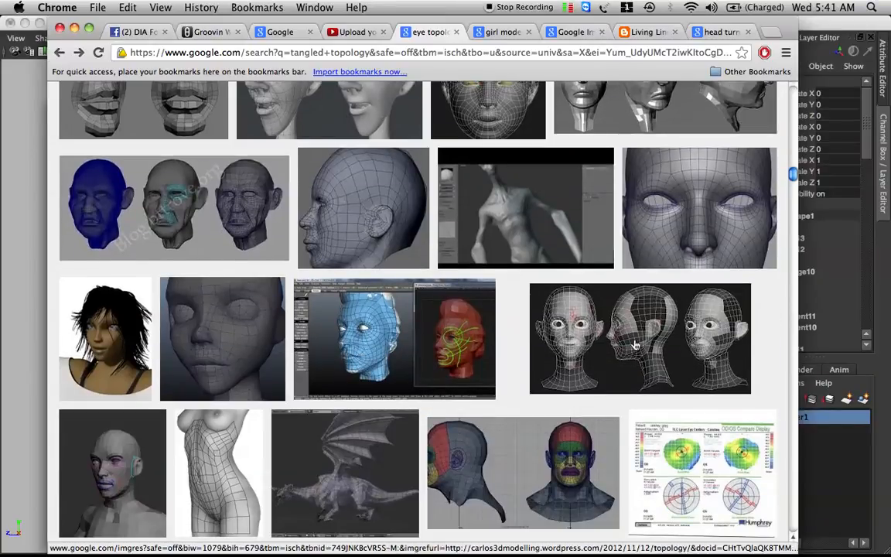
Step: View the original "Topology | carlos 3d modelling" head wireframe image, examine its edge flow, and return to Maya
{"action": "left_click", "coordinate": [634, 345]}
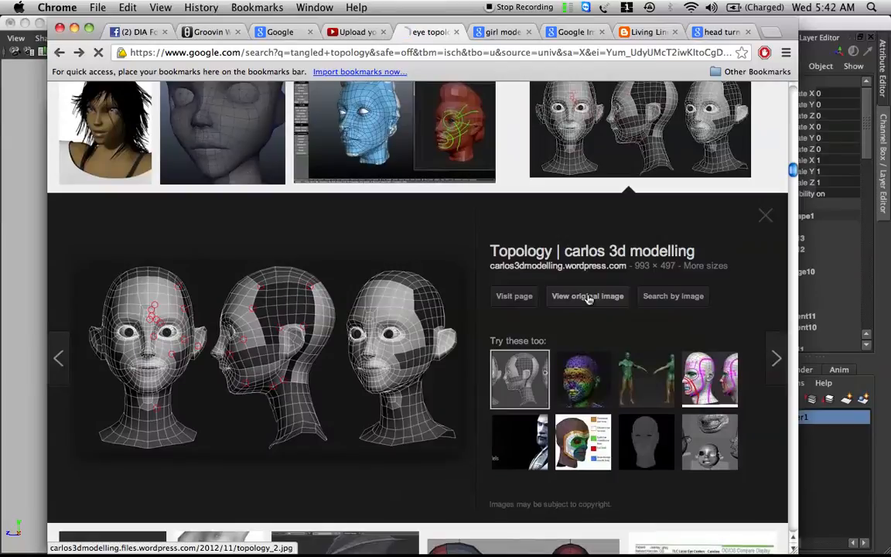
{"action": "left_click", "coordinate": [587, 297]}
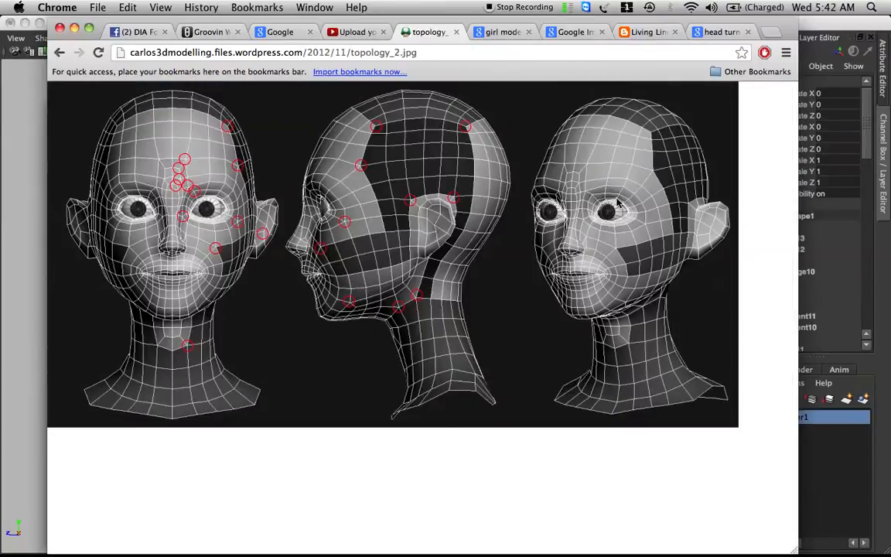
{"action": "left_click", "coordinate": [74, 29]}
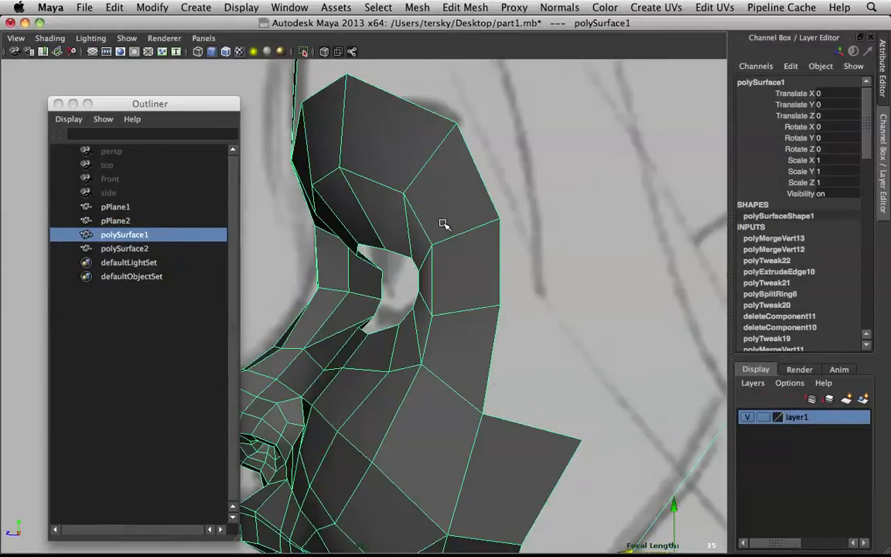
Step: Move the two vertices on the eye opening's upper rim nearest the outer corner slightly forward in the side view
{"action": "right_click_drag", "start_coordinate": [419, 223], "coordinate": [416, 256]}
{"action": "left_click", "coordinate": [413, 257]}
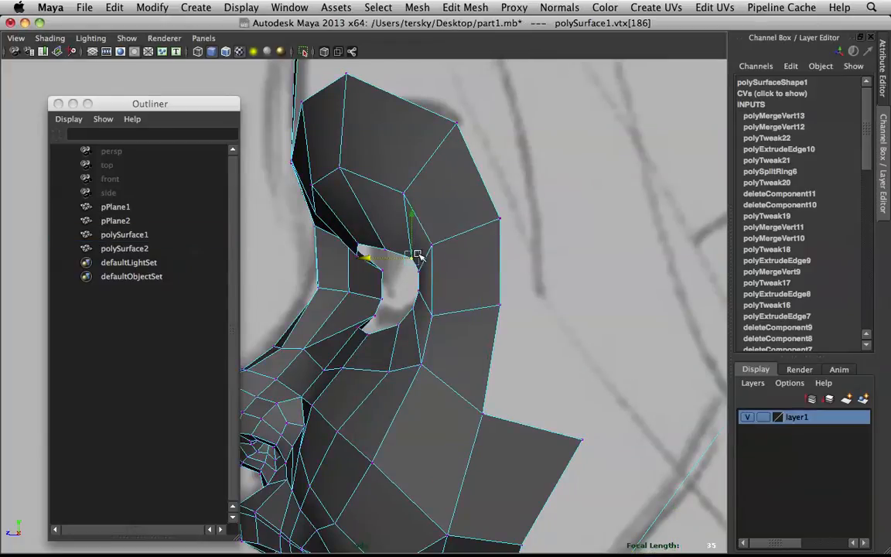
{"action": "left_click", "coordinate": [386, 249], "text": "shift"}
{"action": "left_click_drag", "start_coordinate": [357, 255], "coordinate": [348, 257]}
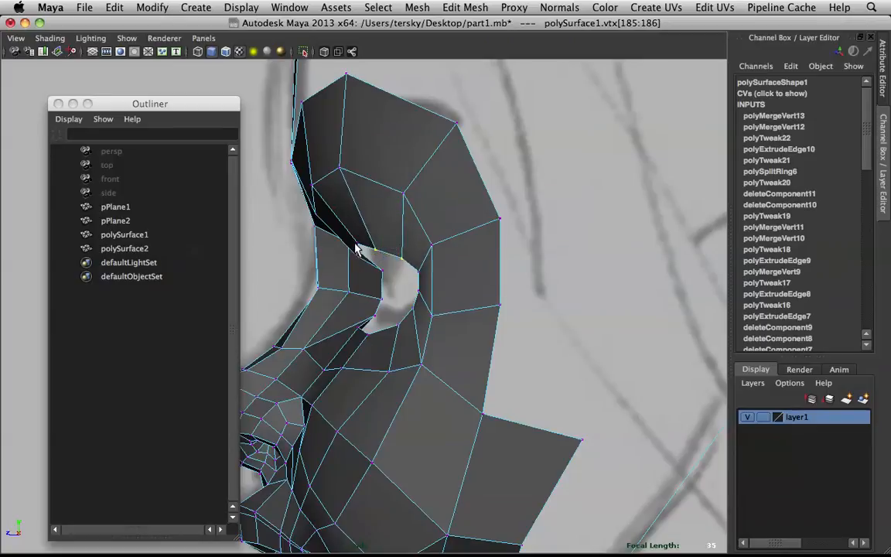
Step: Move the foremost vertex of the eye opening's upper rim slightly forward toward the nose bridge in the side view
{"action": "left_click", "coordinate": [357, 243]}
{"action": "left_click", "coordinate": [357, 244]}
{"action": "right_click_drag", "start_coordinate": [354, 218], "coordinate": [335, 217]}
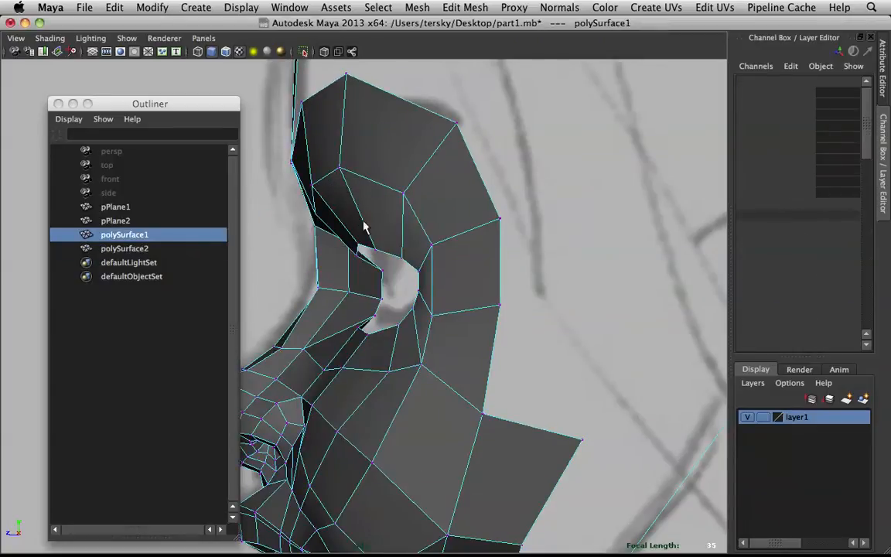
{"action": "left_click", "coordinate": [357, 245]}
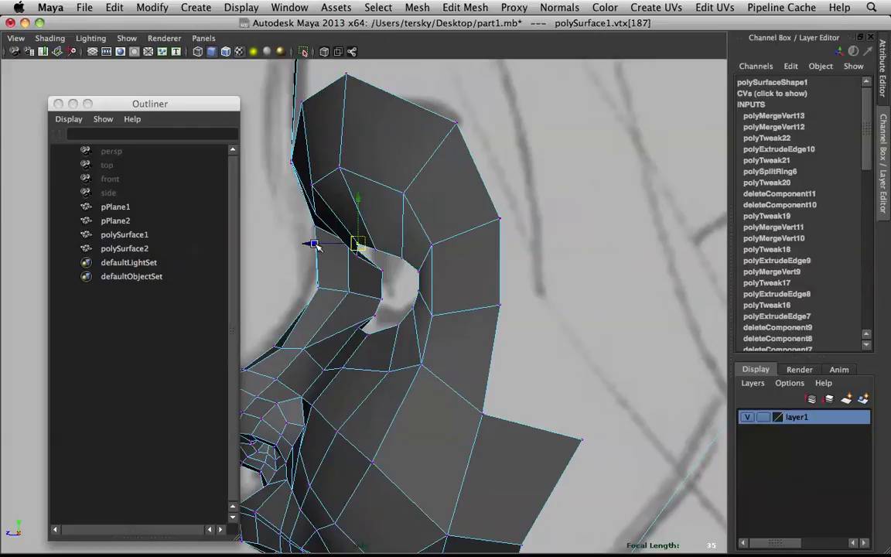
{"action": "left_click", "coordinate": [305, 246]}
{"action": "left_click", "coordinate": [344, 202]}
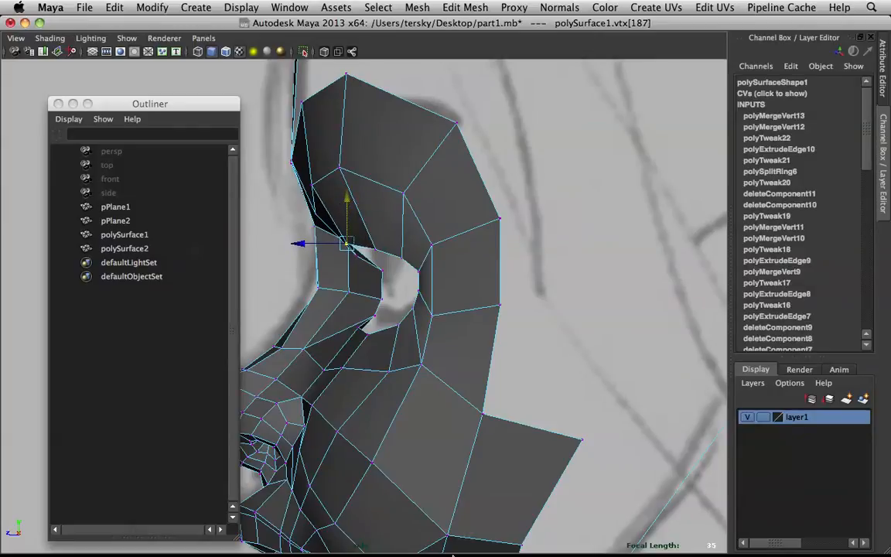
Step: Move the two outer vertices of the row below the eye opening slightly forward in the side view, nudging the outermost one down
{"action": "left_click", "coordinate": [389, 373]}
{"action": "left_click_drag", "start_coordinate": [346, 374], "coordinate": [327, 373]}
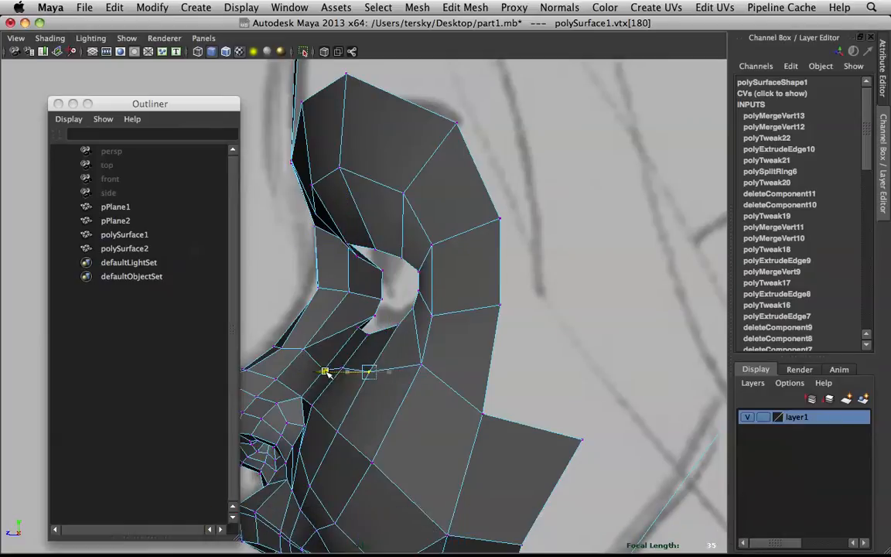
{"action": "key", "text": "q"}
{"action": "left_click", "coordinate": [421, 365]}
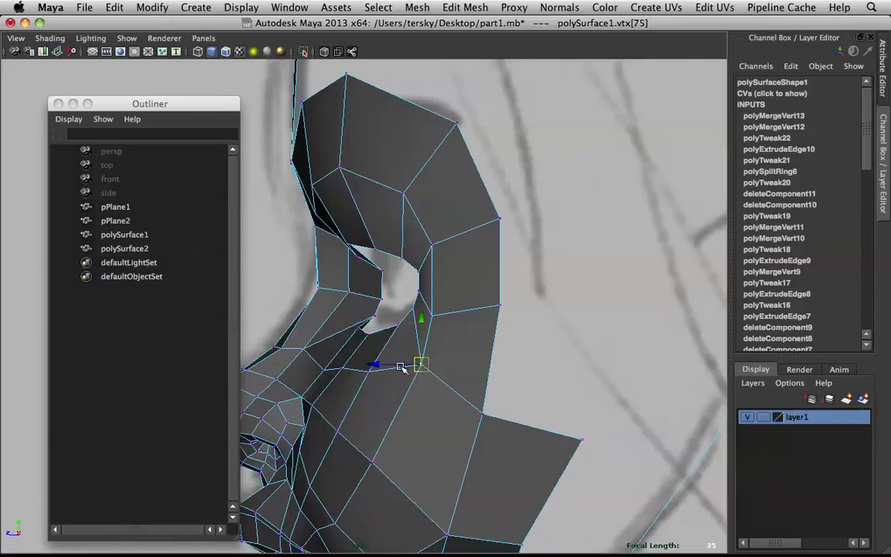
{"action": "left_click_drag", "start_coordinate": [385, 364], "coordinate": [381, 364]}
{"action": "left_click_drag", "start_coordinate": [418, 319], "coordinate": [418, 322]}
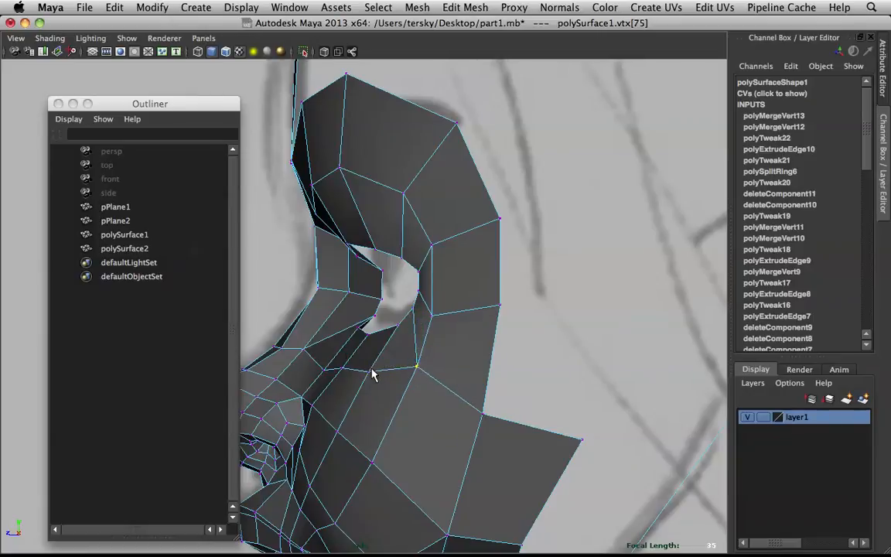
{"action": "key", "text": "F8"}
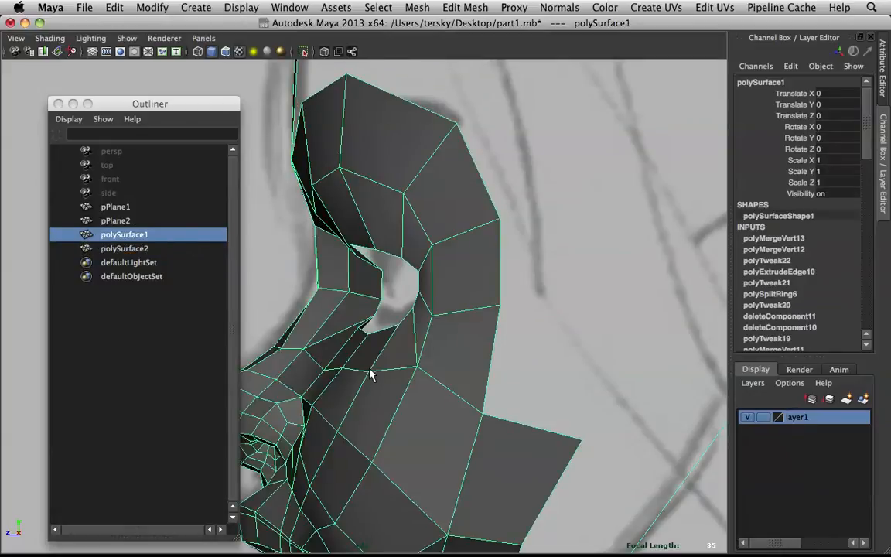
{"action": "right_click_drag", "start_coordinate": [340, 332], "coordinate": [336, 246]}
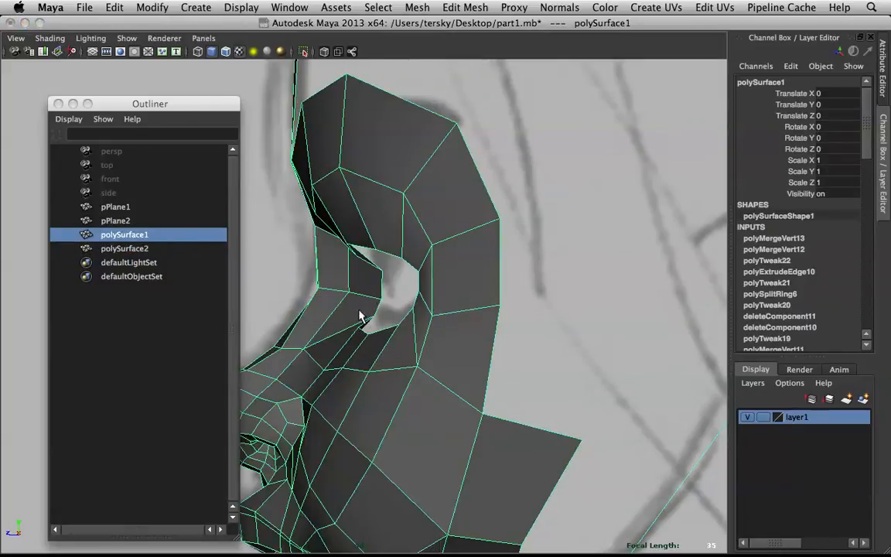
{"action": "left_click", "coordinate": [359, 376]}
{"action": "key", "text": "e"}
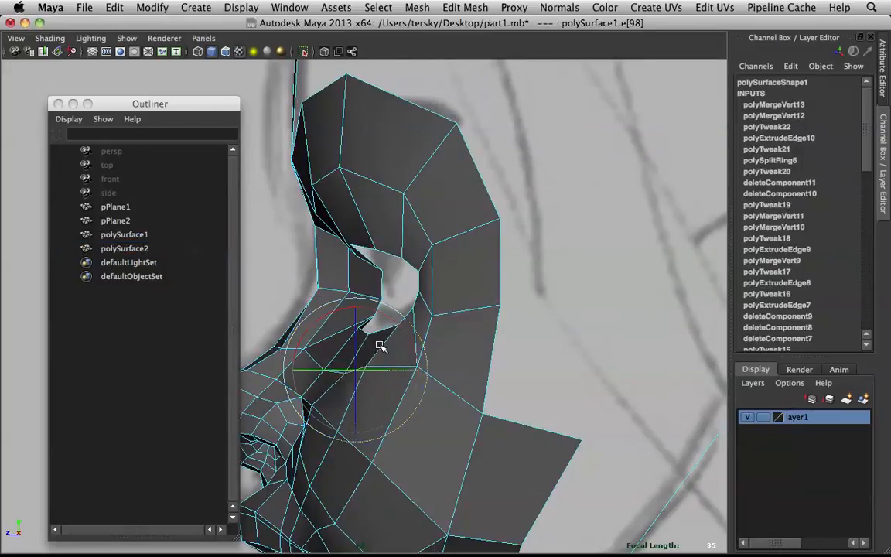
{"action": "key", "text": "q"}
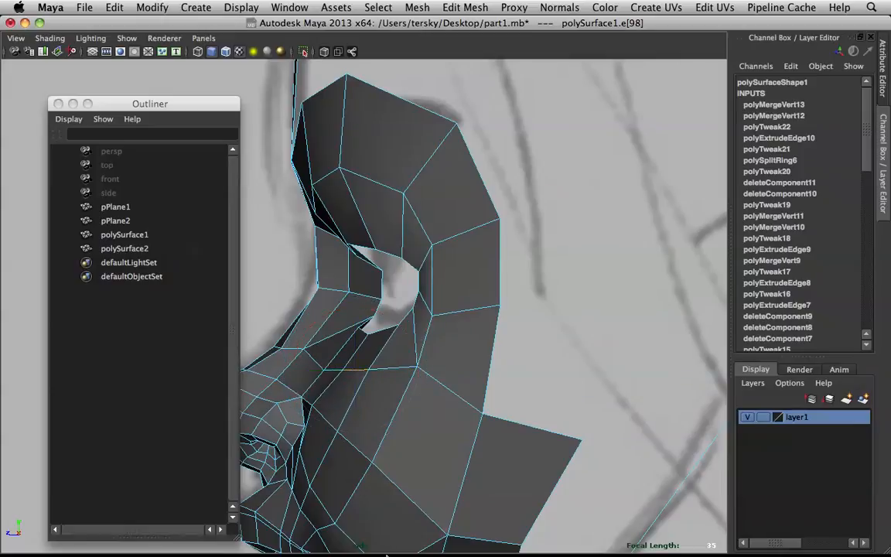
{"action": "mouse_move", "coordinate": [410, 547]}
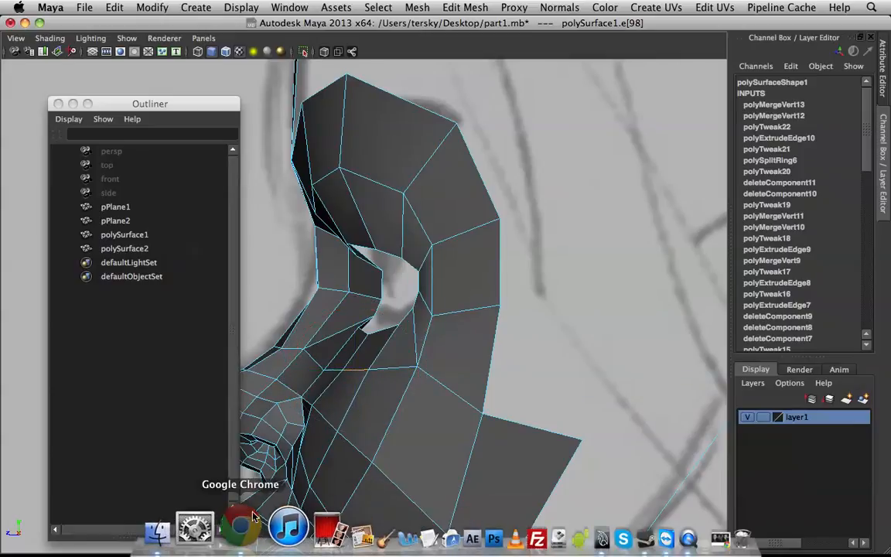
{"action": "left_click", "coordinate": [241, 527]}
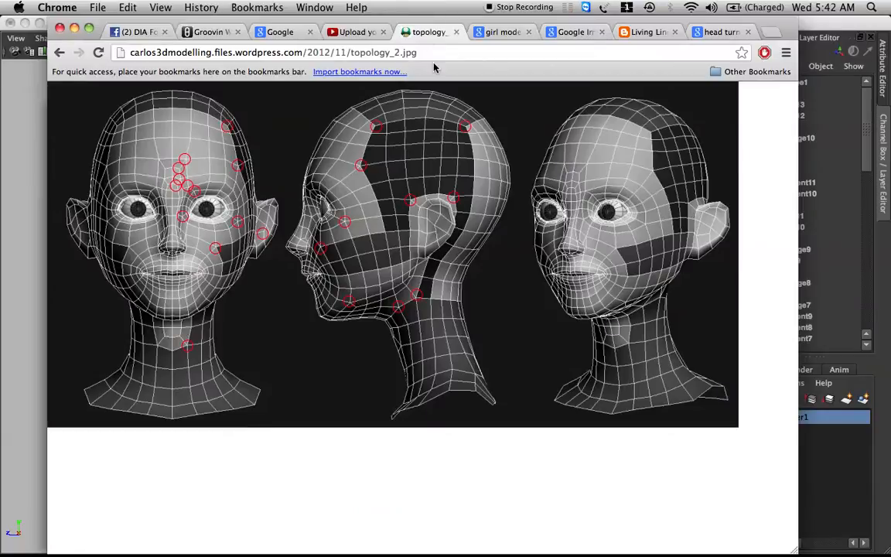
{"action": "left_click", "coordinate": [435, 54]}
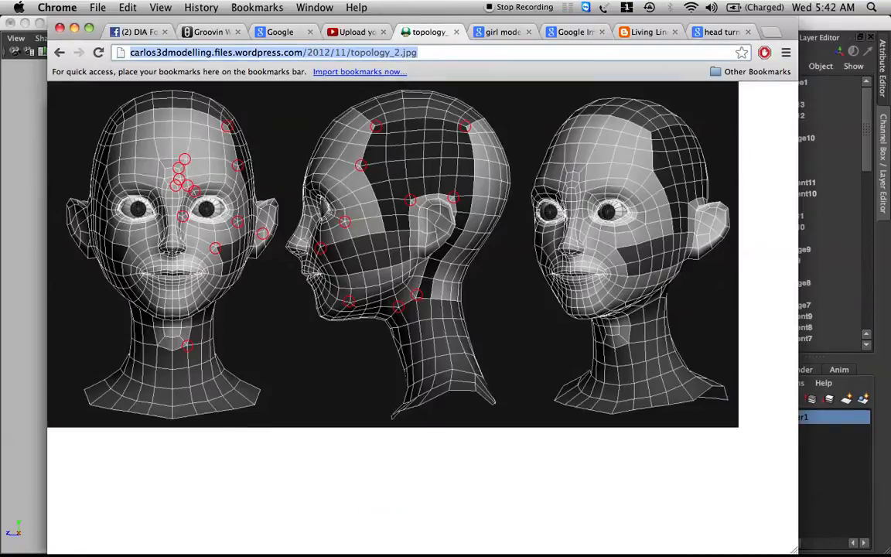
{"action": "type", "text": "anatomyf"}
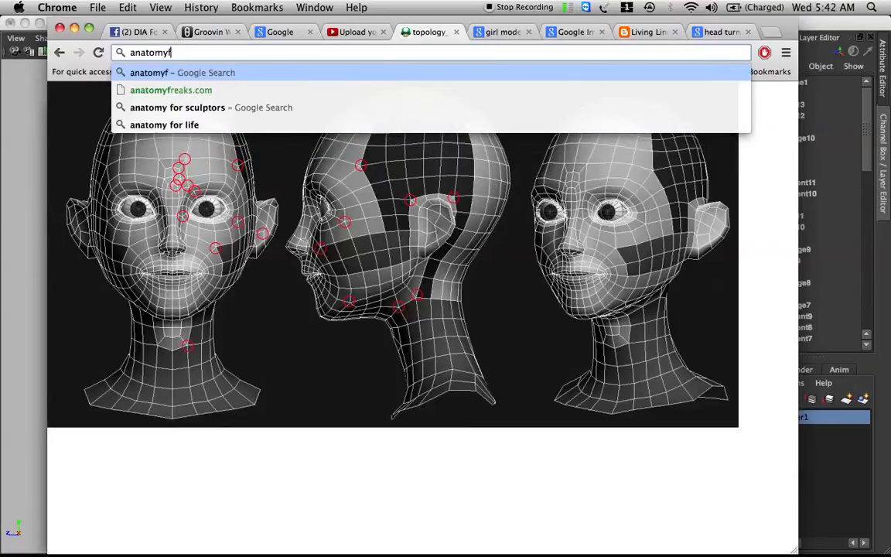
{"action": "type", "text": "or"}
{"action": "key", "text": "Down"}
{"action": "key", "text": "Return"}
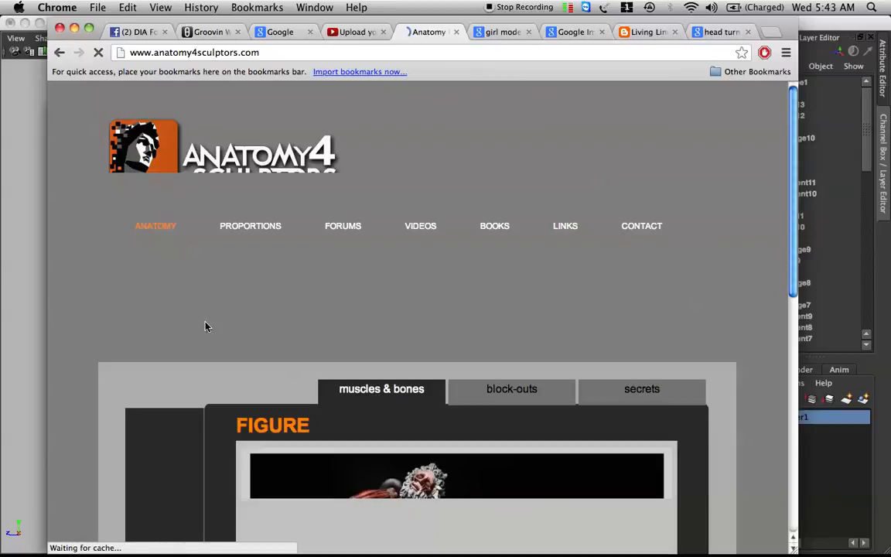
{"action": "scroll", "coordinate": [195, 326], "scroll_direction": "down", "scroll_amount": 5}
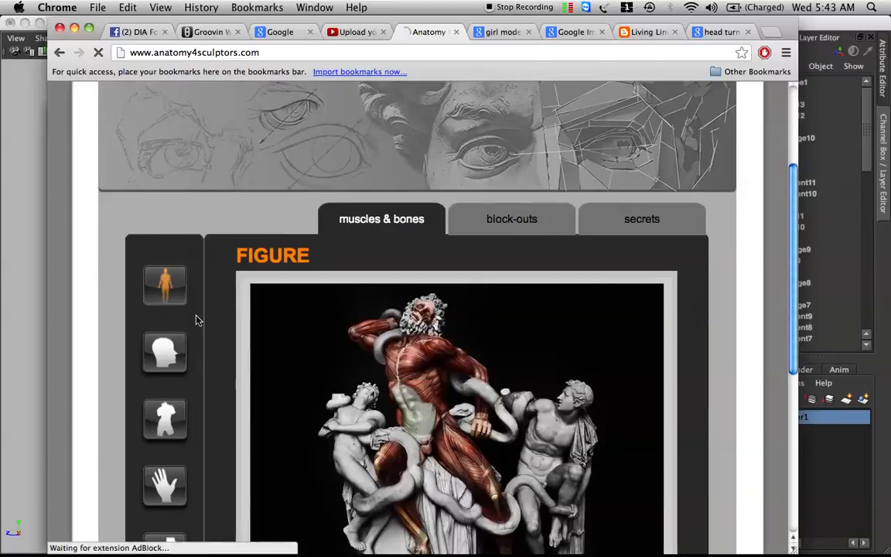
{"action": "left_click", "coordinate": [172, 355]}
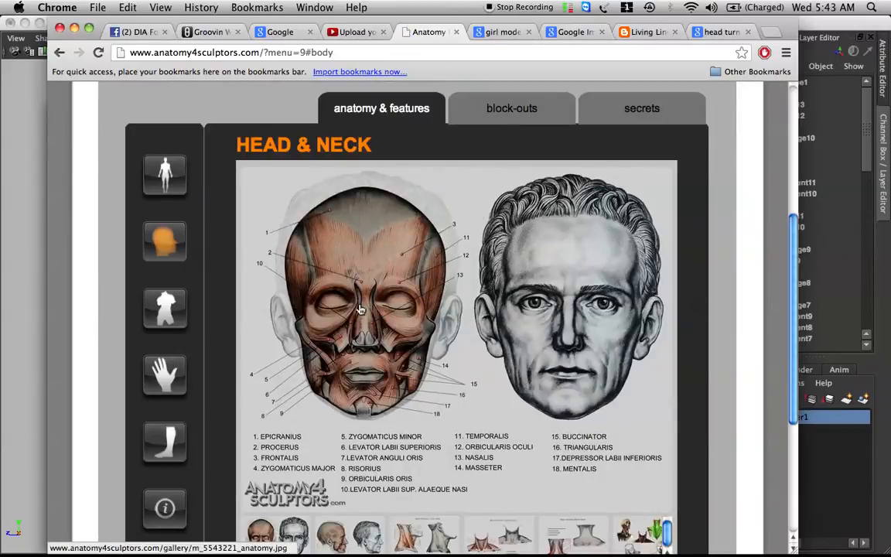
Step: Browse the head and neck gallery and open the sheet of eye drawings showing the lids closing from several angles
{"action": "scroll", "coordinate": [360, 325], "scroll_direction": "down", "scroll_amount": 2}
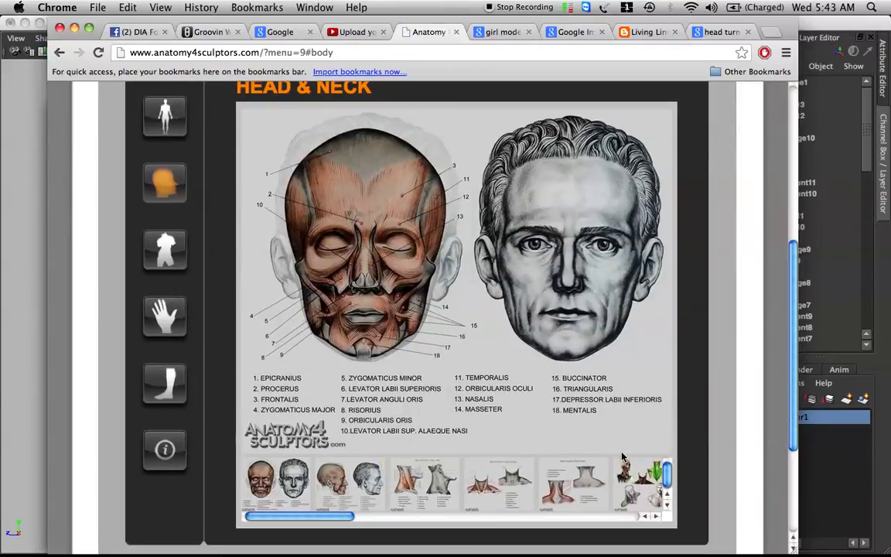
{"action": "left_click", "coordinate": [656, 516]}
{"action": "left_click", "coordinate": [655, 516]}
{"action": "left_click", "coordinate": [655, 516]}
{"action": "left_click", "coordinate": [656, 516]}
{"action": "left_click", "coordinate": [656, 516]}
{"action": "left_click", "coordinate": [656, 516]}
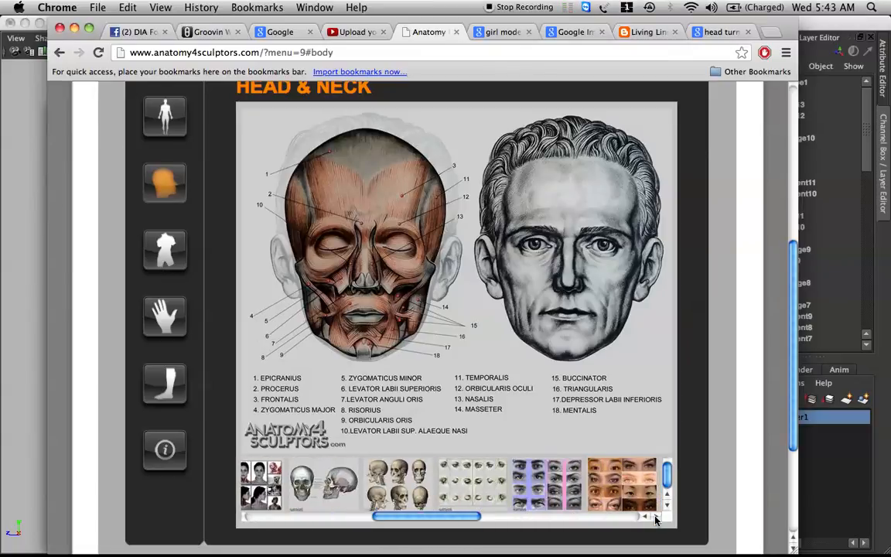
{"action": "left_click", "coordinate": [480, 484]}
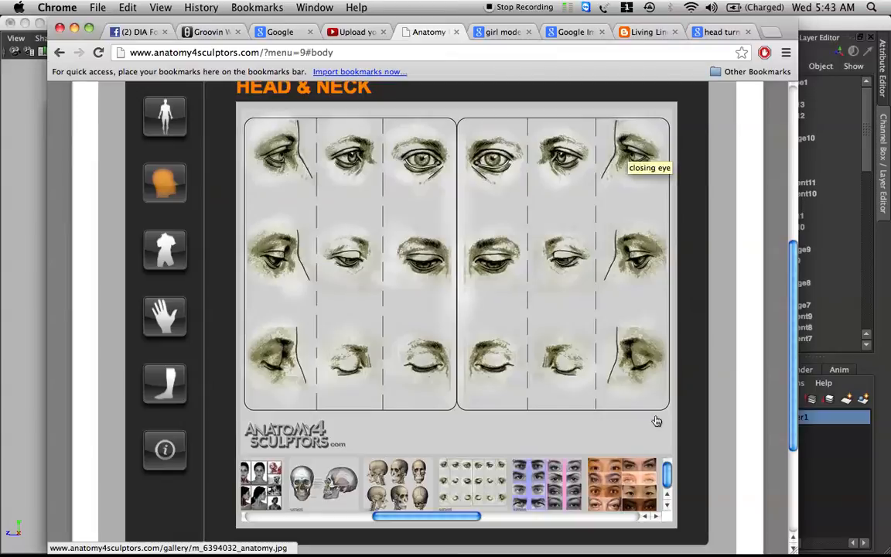
Step: Open the "Different women eyes" photo sheet, examine the eye shapes, and return to Maya
{"action": "left_click", "coordinate": [655, 517]}
{"action": "left_click", "coordinate": [655, 517]}
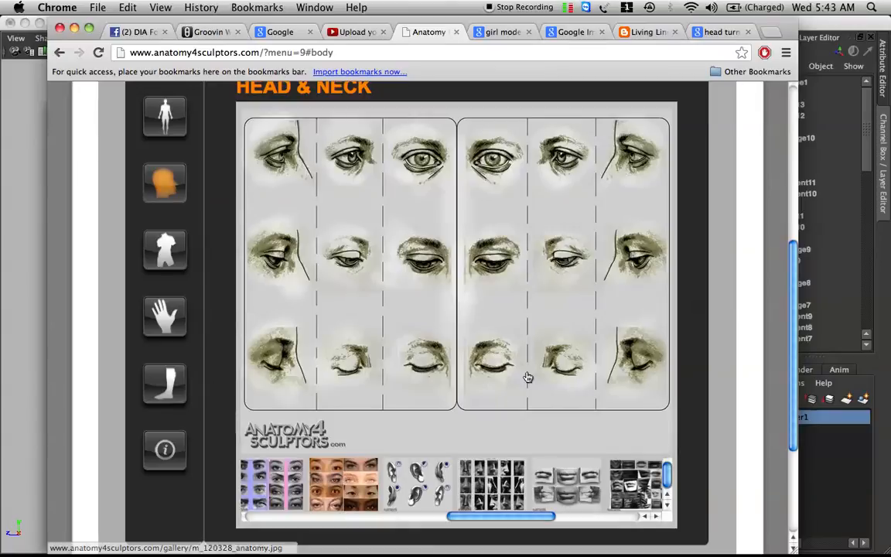
{"action": "left_click", "coordinate": [596, 270]}
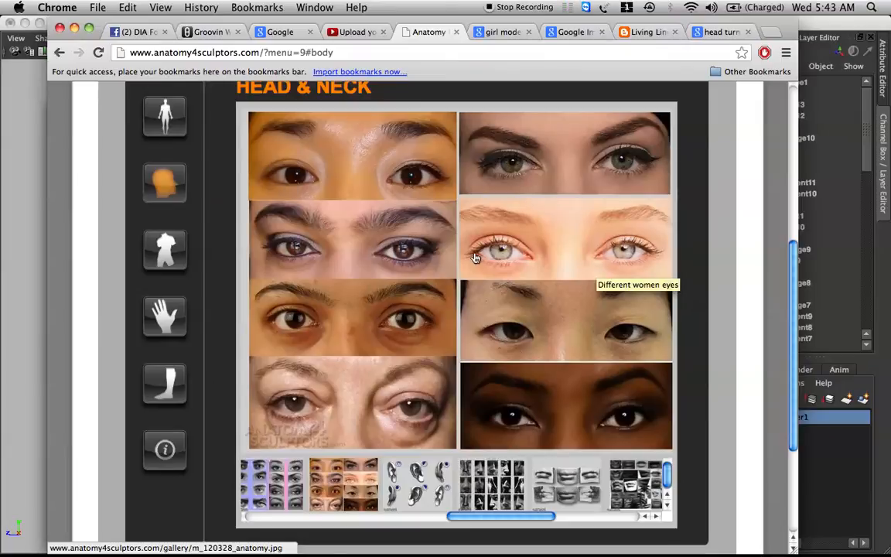
{"action": "key", "text": "F8"}
{"action": "left_click", "coordinate": [408, 171]}
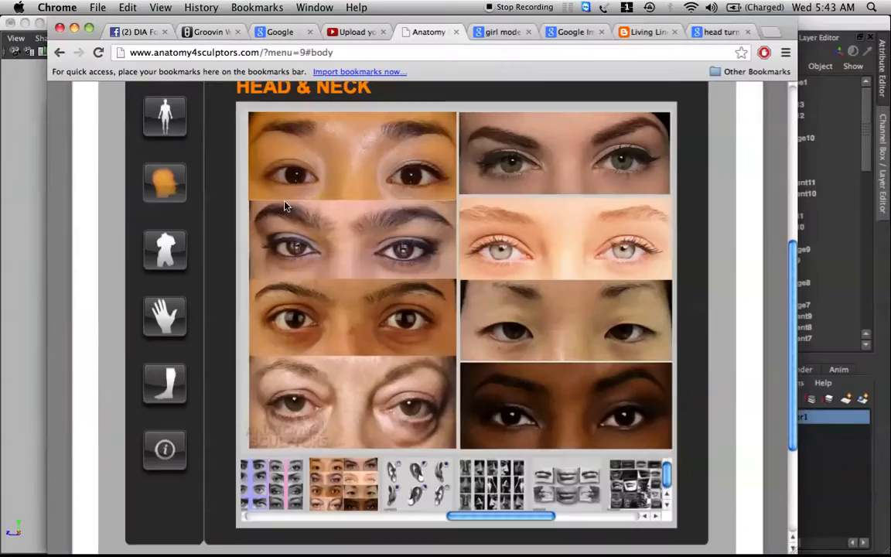
{"action": "key", "text": "F9"}
{"action": "left_click", "coordinate": [176, 397]}
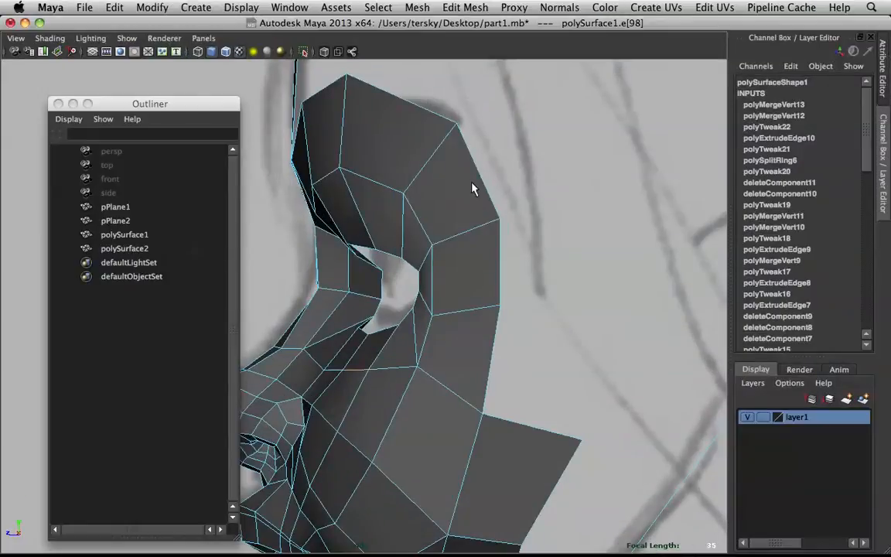
Step: Preview the face mesh smoothed and examine the edges around the eye's outer corner in the side and perspective views
{"action": "right_click", "coordinate": [411, 240]}
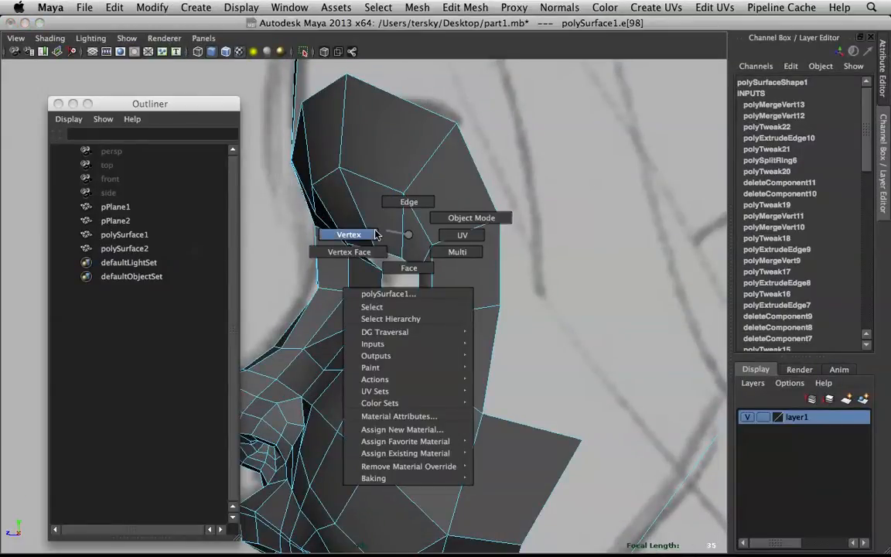
{"action": "right_click", "coordinate": [430, 256]}
{"action": "left_click", "coordinate": [426, 256]}
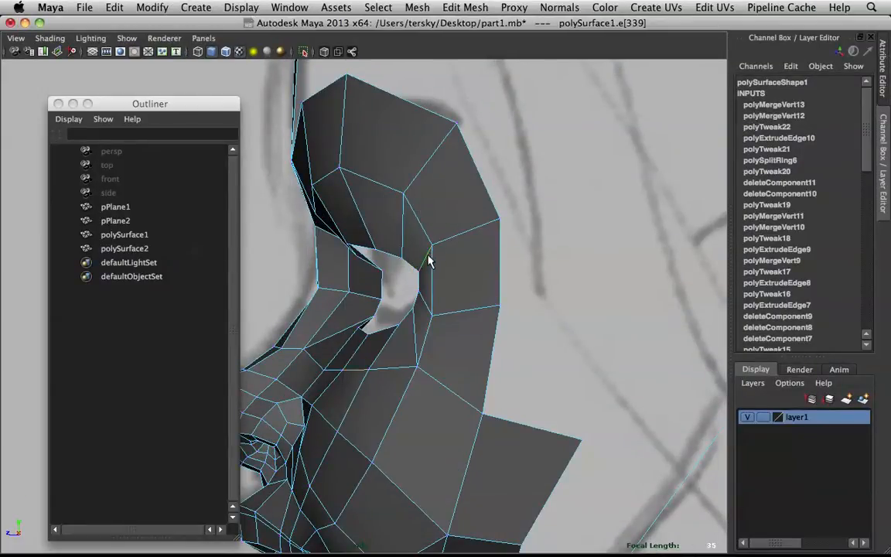
{"action": "left_click_drag", "start_coordinate": [426, 256], "coordinate": [443, 302]}
{"action": "left_click", "coordinate": [428, 305]}
{"action": "key", "text": "3"}
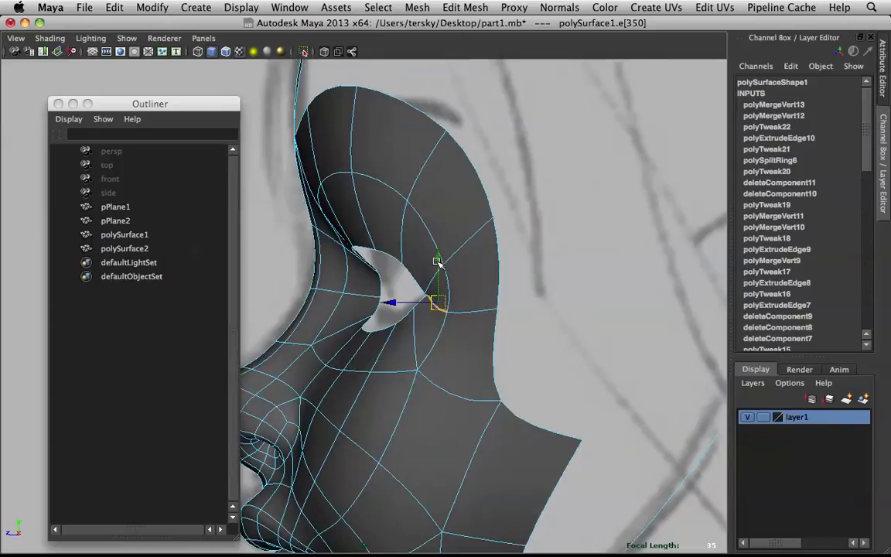
{"action": "key", "text": "space"}
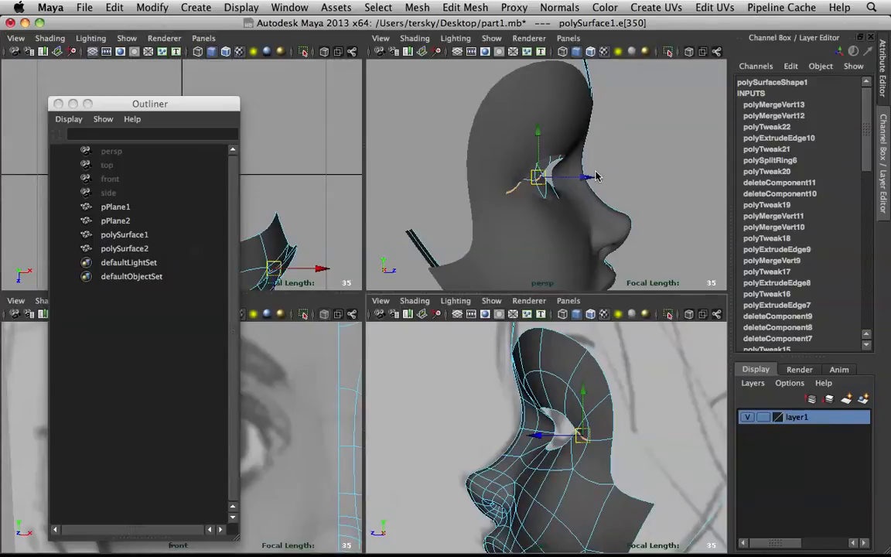
{"action": "key", "text": "space"}
{"action": "left_click_drag", "start_coordinate": [588, 170], "coordinate": [471, 191], "text": "alt"}
{"action": "middle_click_drag", "start_coordinate": [556, 229], "coordinate": [508, 218], "text": "alt"}
{"action": "scroll", "coordinate": [508, 219], "scroll_direction": "up", "scroll_amount": 5}
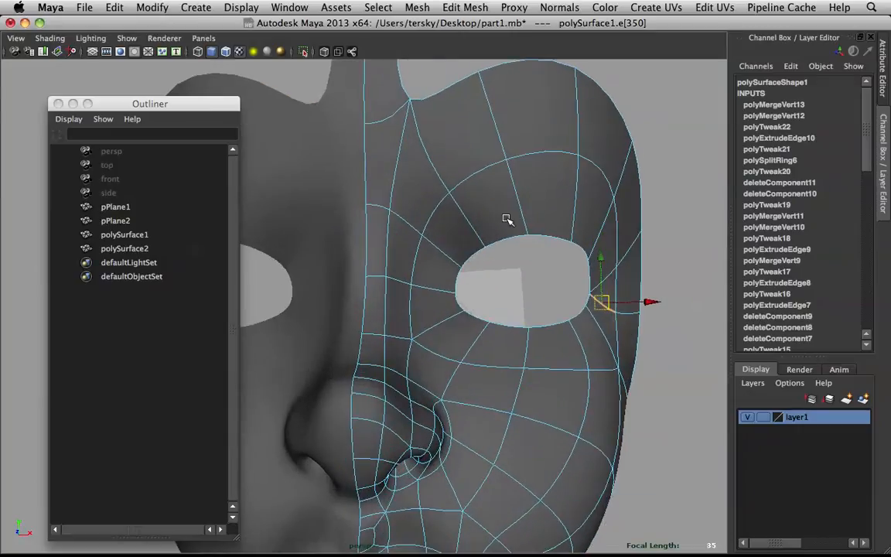
{"action": "scroll", "coordinate": [506, 219], "scroll_direction": "down", "scroll_amount": 2}
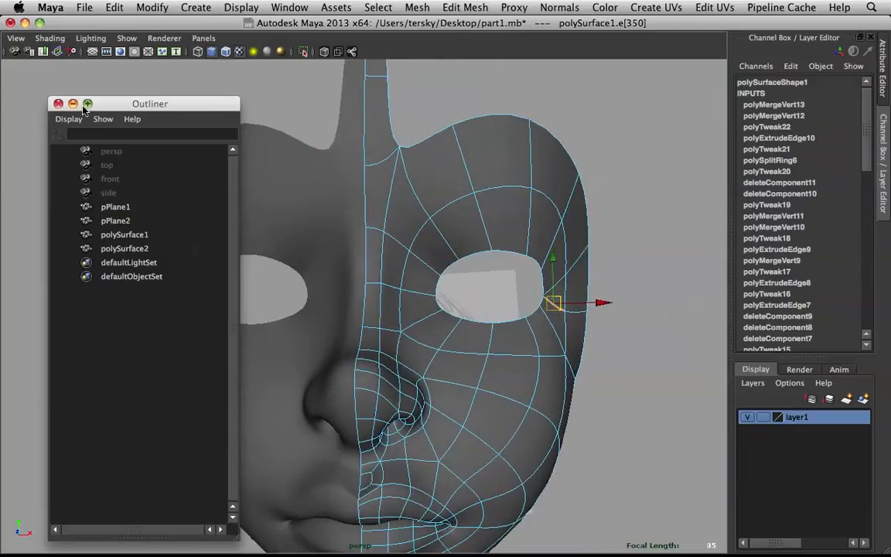
Step: Minimize the Outliner, and deselect the mesh and return it to unsmoothed display
{"action": "left_click", "coordinate": [74, 105]}
{"action": "left_click", "coordinate": [609, 158]}
{"action": "scroll", "coordinate": [457, 195], "scroll_direction": "down", "scroll_amount": 5}
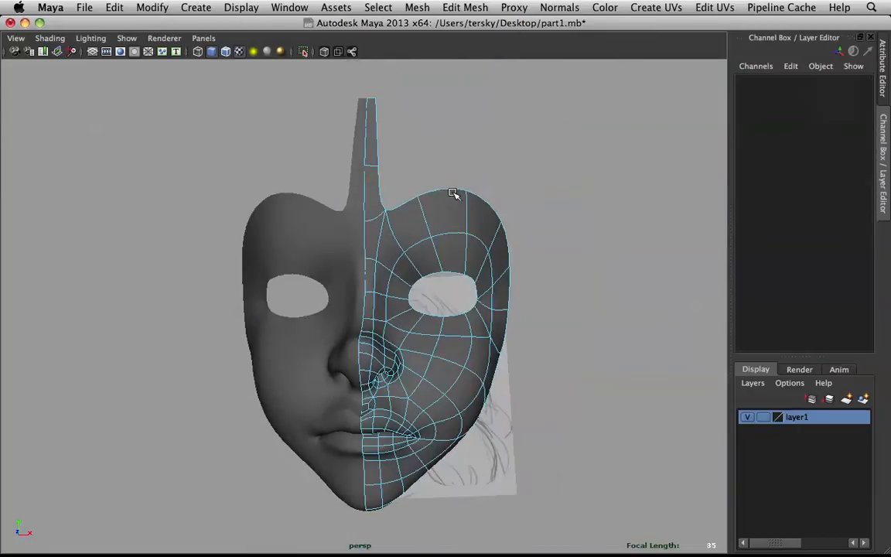
{"action": "middle_click_drag", "start_coordinate": [461, 199], "coordinate": [469, 191], "text": "alt"}
{"action": "key", "text": "1"}
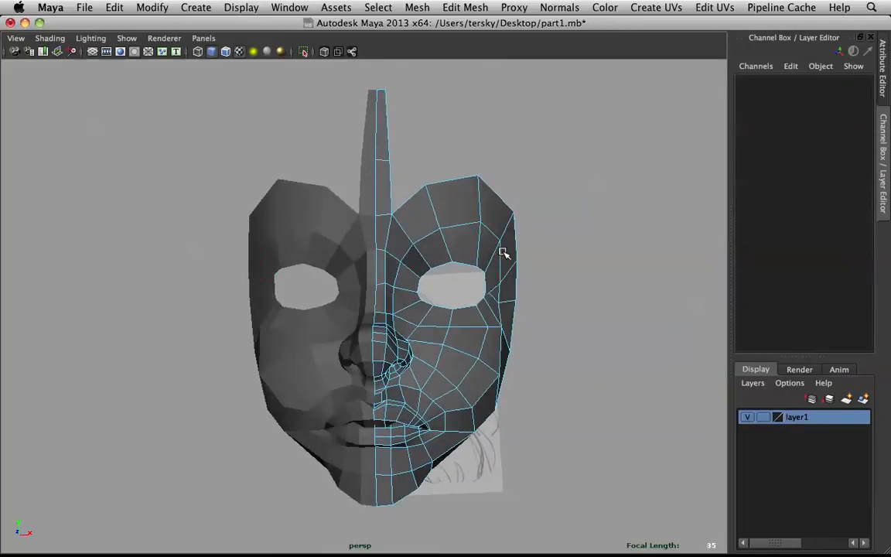
Step: In the front view, move the mirrored half's vertices beside and below the outer eye corner outward toward the face's edge
{"action": "key", "text": "space"}
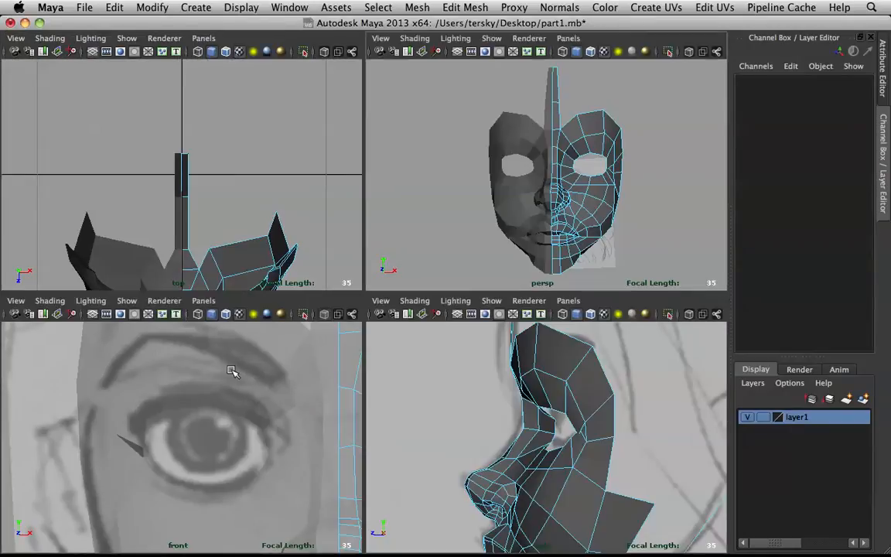
{"action": "key", "text": "space"}
{"action": "scroll", "coordinate": [352, 332], "scroll_direction": "down", "scroll_amount": 5}
{"action": "left_click", "coordinate": [417, 201]}
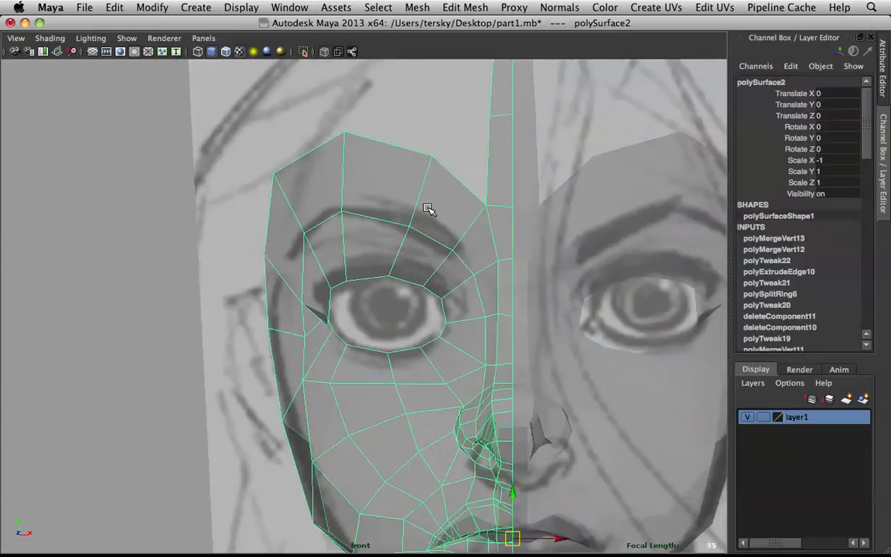
{"action": "scroll", "coordinate": [324, 244], "scroll_direction": "up", "scroll_amount": 2}
{"action": "right_click_drag", "start_coordinate": [253, 232], "coordinate": [241, 229]}
{"action": "left_click", "coordinate": [253, 267]}
{"action": "left_click_drag", "start_coordinate": [253, 267], "coordinate": [233, 247]}
{"action": "left_click", "coordinate": [258, 299]}
{"action": "left_click_drag", "start_coordinate": [258, 299], "coordinate": [239, 304]}
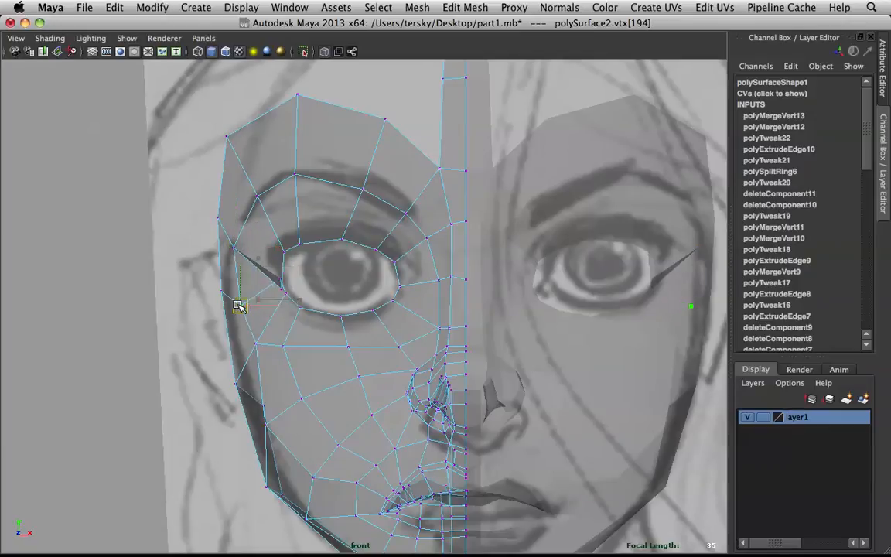
{"action": "left_click", "coordinate": [255, 345]}
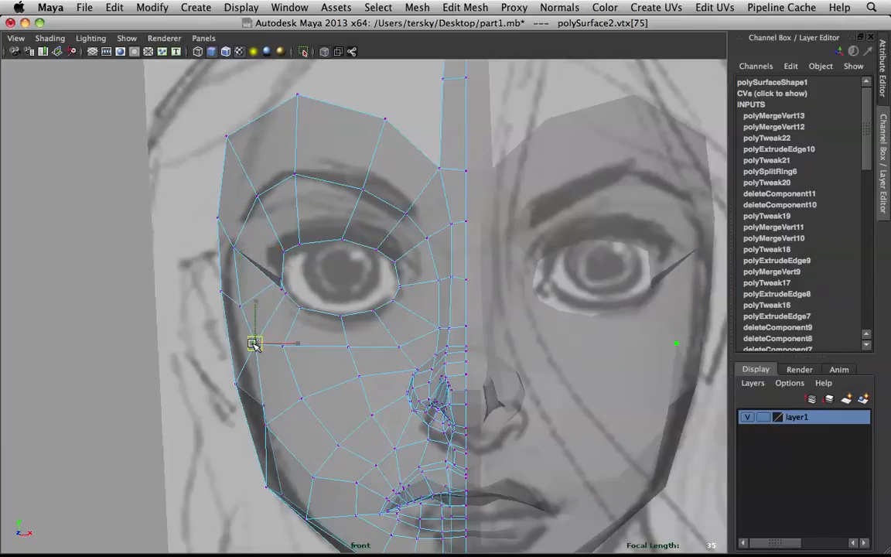
Step: Try lowering the cheek vertex directly below the outer eye corner in the front view, and undo the move
{"action": "left_click", "coordinate": [283, 346]}
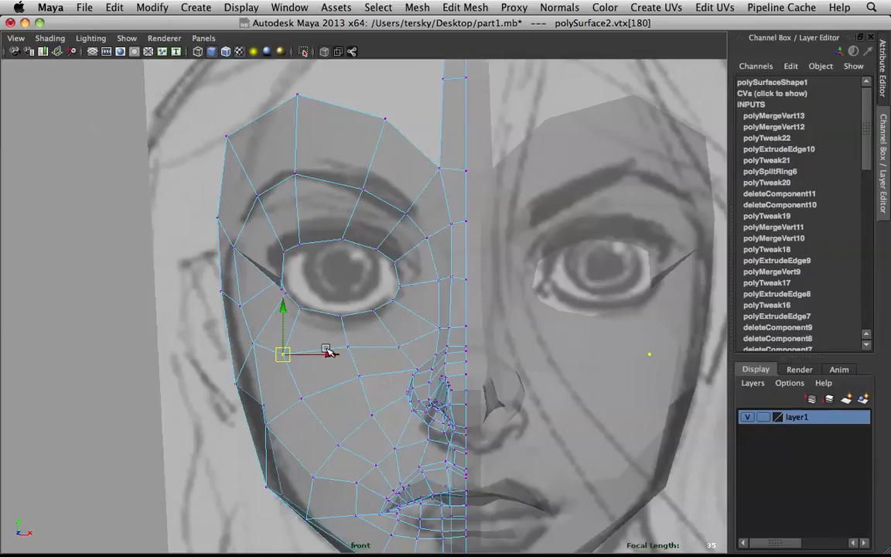
{"action": "key", "text": "z"}
{"action": "key", "text": "q"}
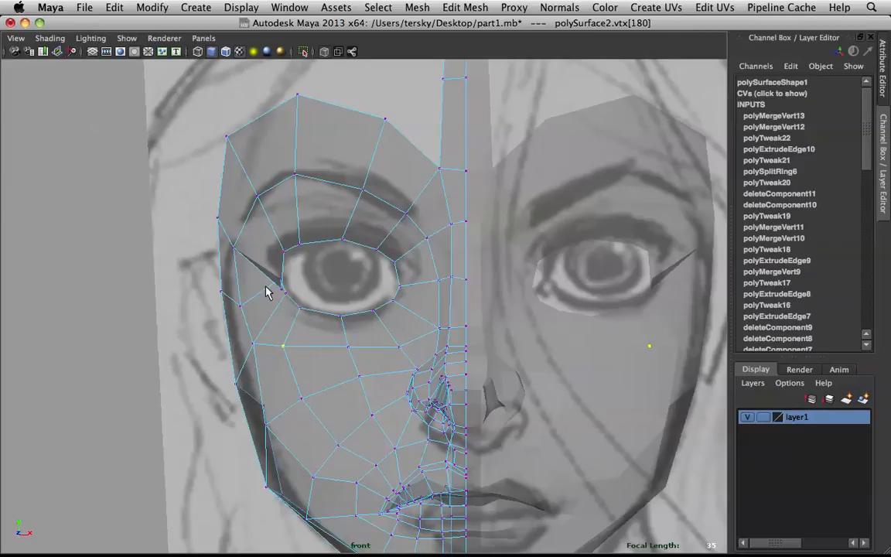
Step: In the front view, nudge the mirrored half's cheek vertex below the inner eye corner slightly upward, and deselect the mesh in the perspective view
{"action": "left_click", "coordinate": [347, 348]}
{"action": "key", "text": "F8"}
{"action": "left_click", "coordinate": [401, 349]}
{"action": "left_click", "coordinate": [400, 321]}
{"action": "right_click_drag", "start_coordinate": [398, 353], "coordinate": [330, 354]}
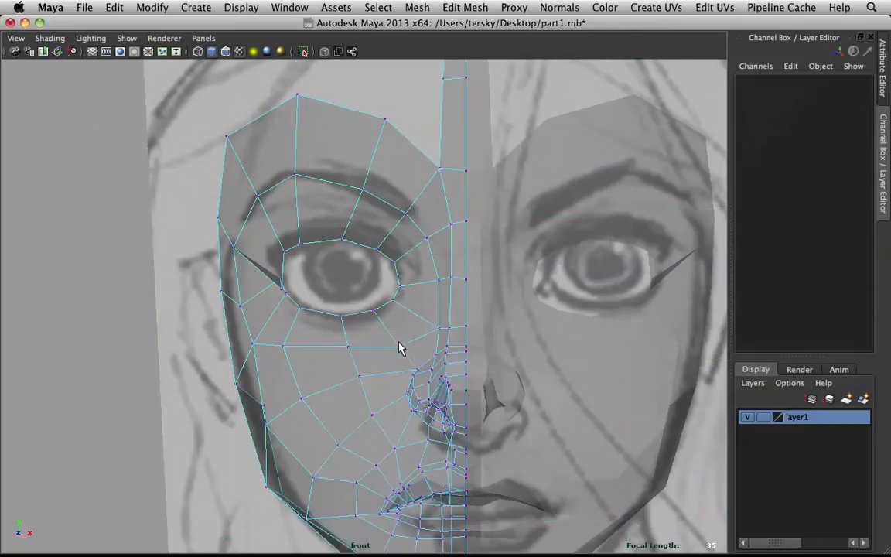
{"action": "left_click", "coordinate": [399, 348]}
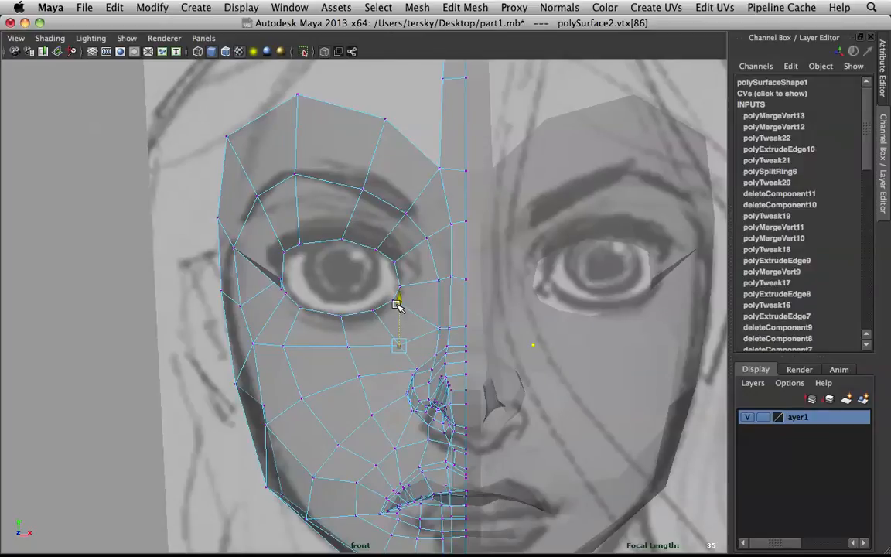
{"action": "left_click_drag", "start_coordinate": [396, 304], "coordinate": [397, 302]}
{"action": "right_click_drag", "start_coordinate": [400, 305], "coordinate": [375, 297], "text": "alt"}
{"action": "key", "text": "space"}
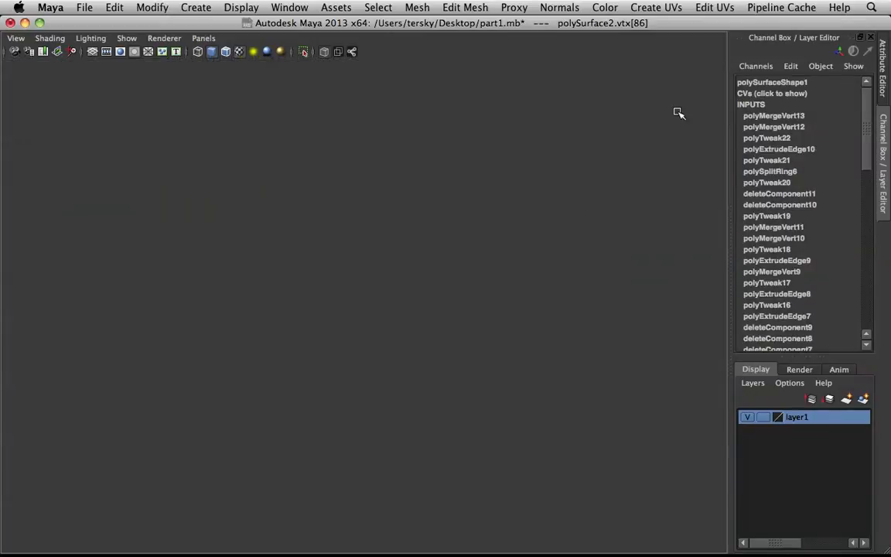
{"action": "key", "text": "space"}
{"action": "mouse_move", "coordinate": [308, 243]}
{"action": "left_mouse_down", "text": "alt"}
{"action": "mouse_move", "coordinate": [479, 264]}
{"action": "mouse_move", "coordinate": [445, 265]}
{"action": "mouse_move", "coordinate": [350, 312]}
{"action": "mouse_move", "coordinate": [307, 247]}
{"action": "mouse_move", "coordinate": [321, 239]}
{"action": "left_mouse_up", "text": "alt"}
{"action": "left_click", "coordinate": [215, 358]}
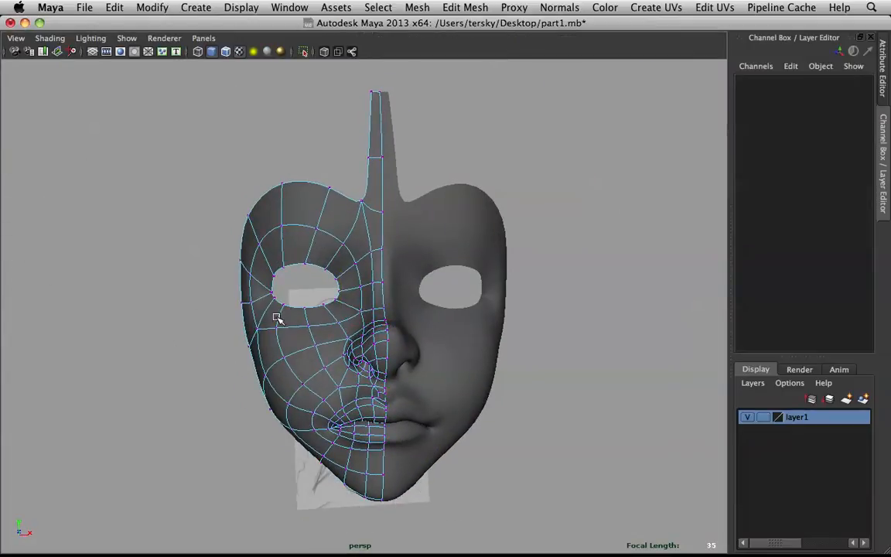
Step: Display the face mesh unsmoothed and insert an edge loop around the eye, about midway between the opening's rim and the surrounding loop
{"action": "mouse_move", "coordinate": [269, 326]}
{"action": "left_mouse_down", "text": "alt"}
{"action": "mouse_move", "coordinate": [422, 263]}
{"action": "mouse_move", "coordinate": [348, 323]}
{"action": "mouse_move", "coordinate": [373, 326]}
{"action": "mouse_move", "coordinate": [377, 309]}
{"action": "mouse_move", "coordinate": [339, 310]}
{"action": "mouse_move", "coordinate": [394, 314]}
{"action": "mouse_move", "coordinate": [356, 310]}
{"action": "left_mouse_up", "text": "alt"}
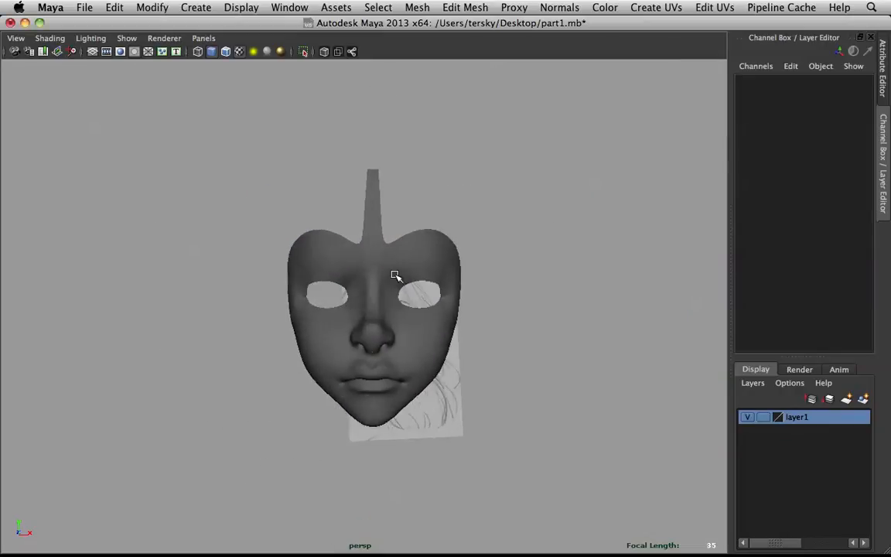
{"action": "scroll", "coordinate": [396, 276], "scroll_direction": "up", "scroll_amount": 5}
{"action": "left_click", "coordinate": [429, 210]}
{"action": "scroll", "coordinate": [441, 209], "scroll_direction": "up", "scroll_amount": 2}
{"action": "key", "text": "1"}
{"action": "left_click_drag", "start_coordinate": [484, 199], "coordinate": [422, 199], "text": "alt"}
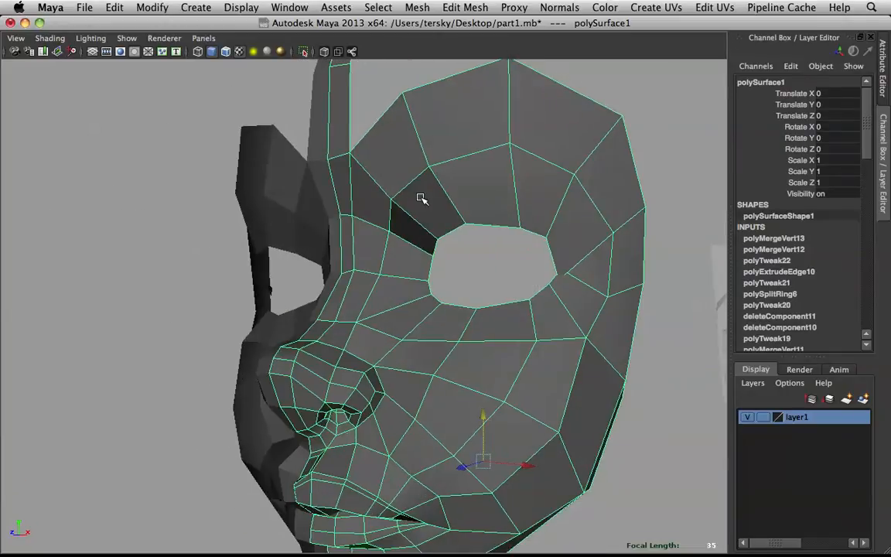
{"action": "right_click_drag", "start_coordinate": [449, 188], "coordinate": [370, 199], "text": "shift"}
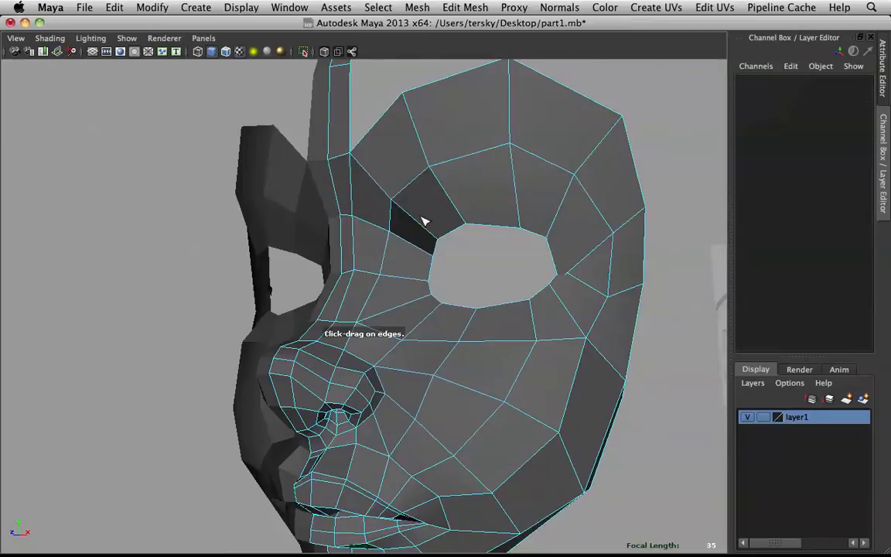
{"action": "left_click_drag", "start_coordinate": [420, 226], "coordinate": [418, 222]}
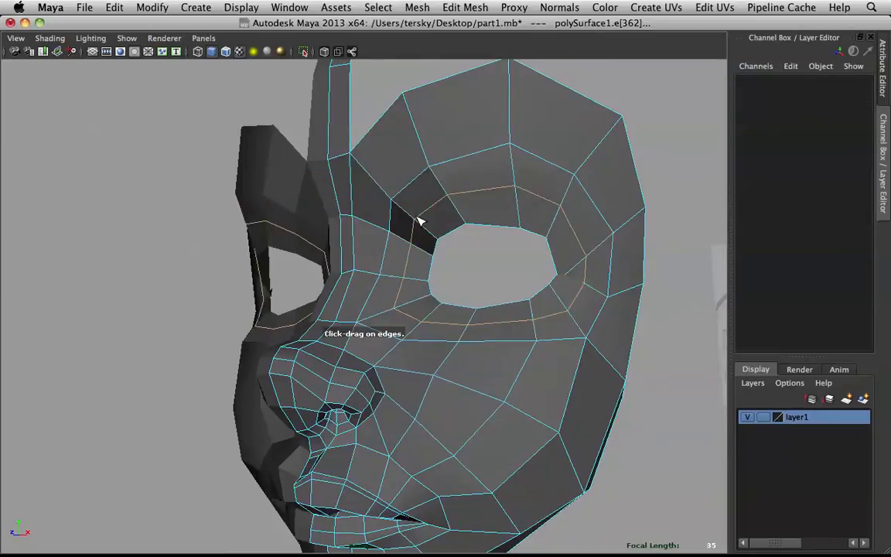
Step: In the side view, move the new eye loop's two upper edges backward to round out the upper eyelid
{"action": "key", "text": "space"}
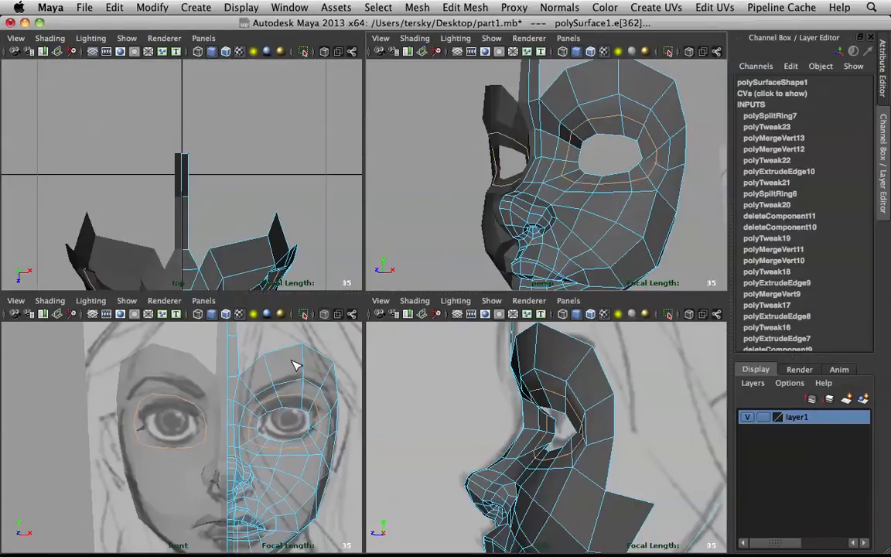
{"action": "key", "text": "space"}
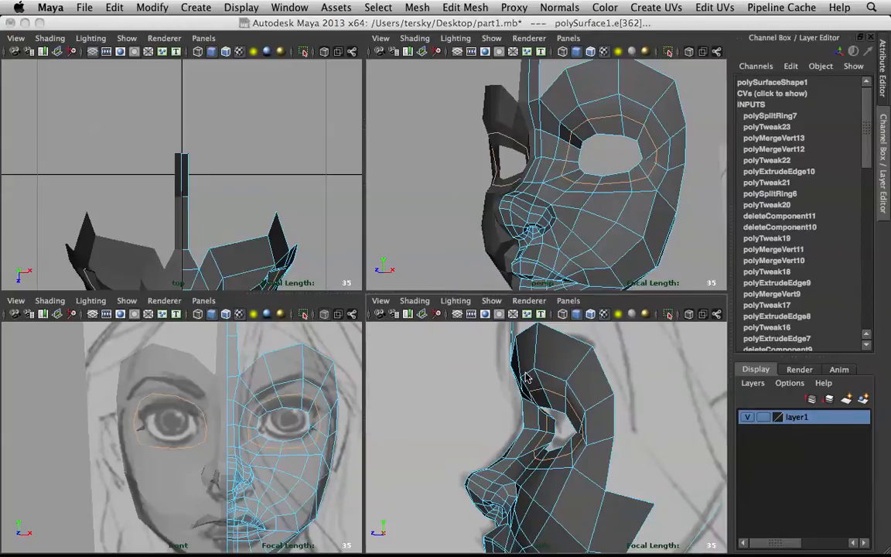
{"action": "right_click_drag", "start_coordinate": [361, 209], "coordinate": [339, 151]}
{"action": "left_click", "coordinate": [351, 188]}
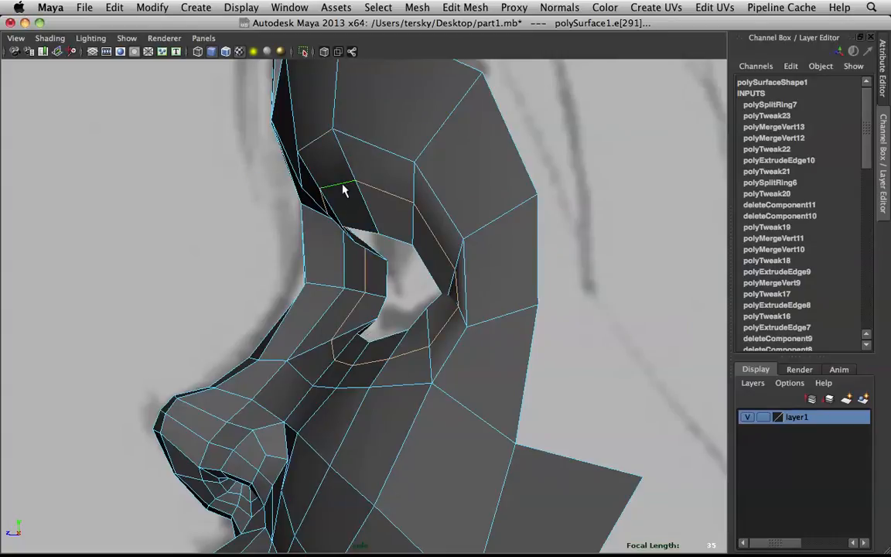
{"action": "left_click", "coordinate": [345, 191]}
{"action": "left_click_drag", "start_coordinate": [343, 184], "coordinate": [363, 188]}
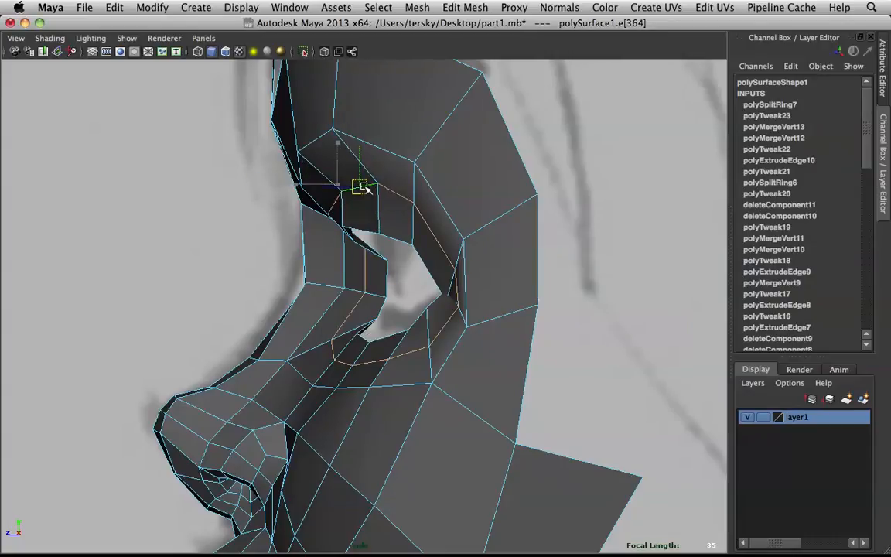
{"action": "left_click", "coordinate": [429, 231]}
{"action": "left_click", "coordinate": [411, 199]}
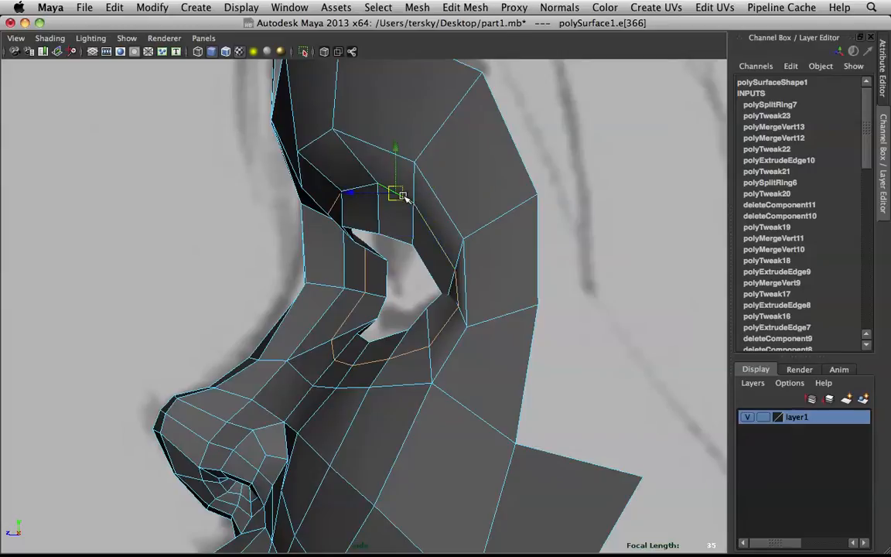
{"action": "left_click_drag", "start_coordinate": [398, 193], "coordinate": [408, 200]}
Step: With x-ray shading on, move the loop's upper inner edge backward, rotate it slightly more upright, and display the mesh smoothed
{"action": "left_click", "coordinate": [335, 200]}
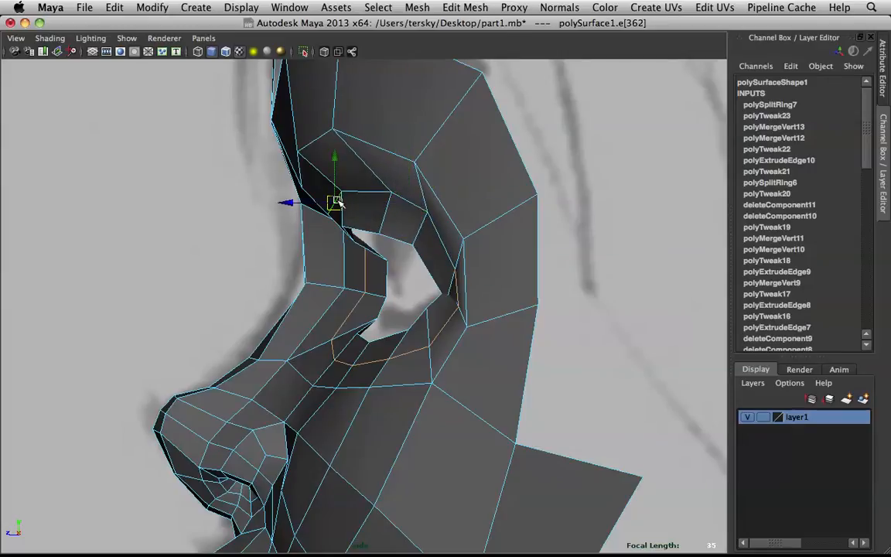
{"action": "left_click", "coordinate": [326, 52]}
{"action": "left_click_drag", "start_coordinate": [342, 200], "coordinate": [348, 198]}
{"action": "key", "text": "alt+x"}
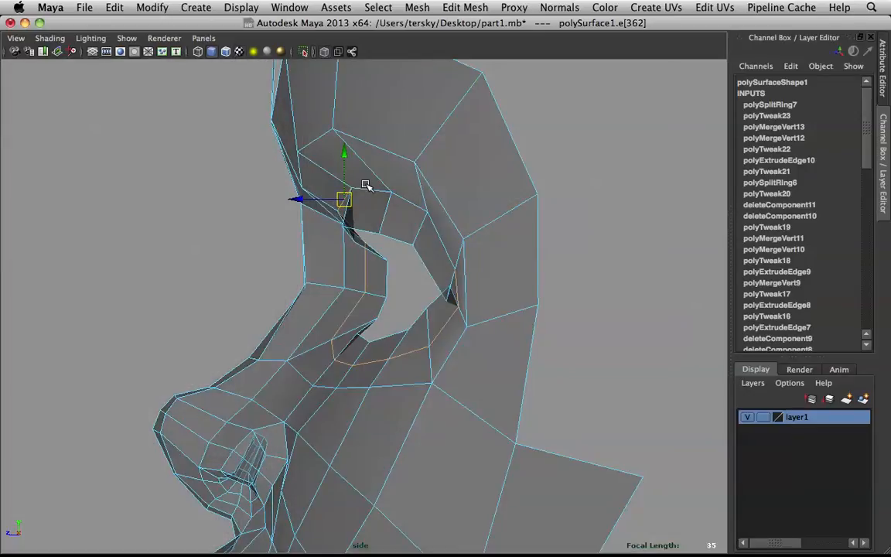
{"action": "key", "text": "e"}
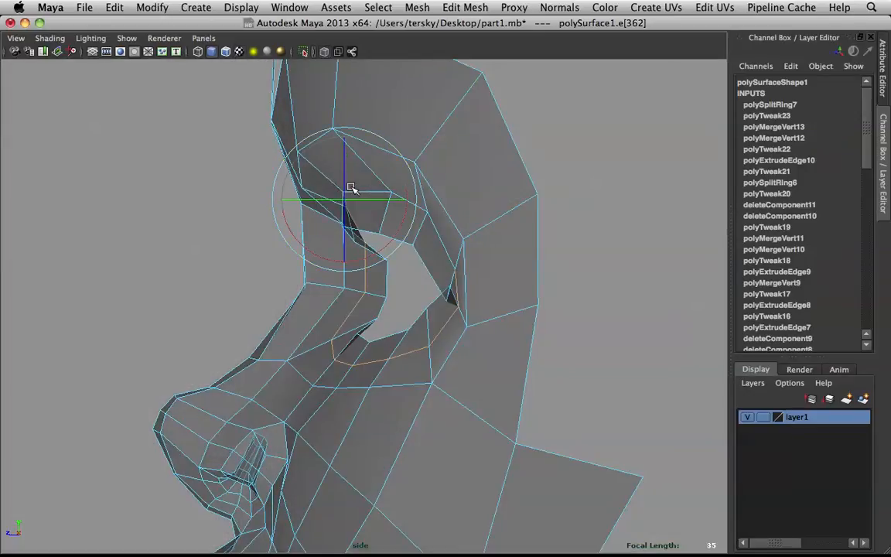
{"action": "key", "text": "3"}
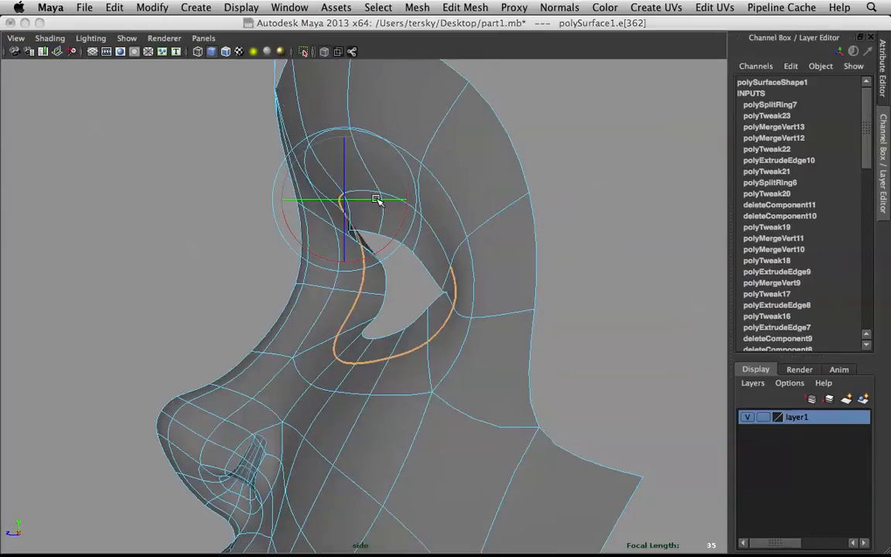
Step: Examine the smoothed eye opening and the edge loops around it from several angles in the perspective view
{"action": "key", "text": "space"}
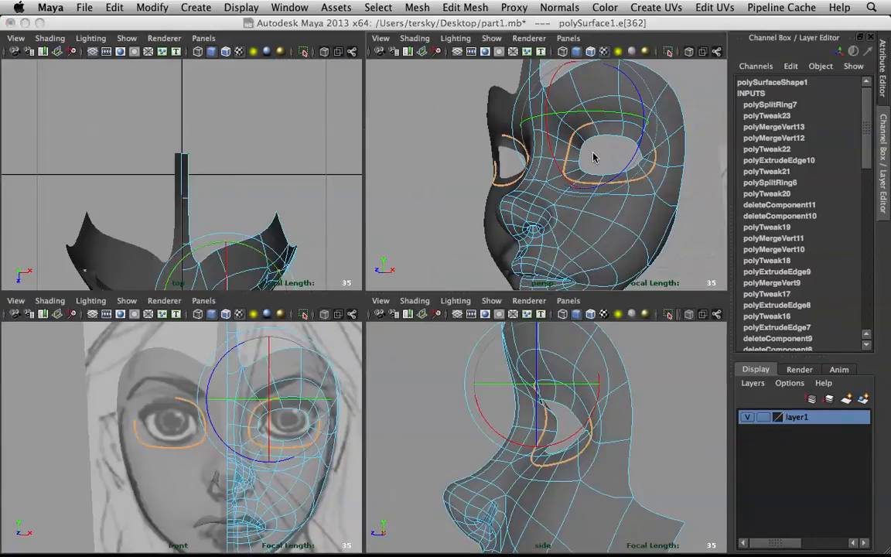
{"action": "key", "text": "space"}
{"action": "scroll", "coordinate": [512, 175], "scroll_direction": "up", "scroll_amount": 6}
{"action": "scroll", "coordinate": [360, 285], "scroll_direction": "down", "scroll_amount": 5}
{"action": "left_click_drag", "start_coordinate": [360, 285], "coordinate": [447, 232], "text": "alt"}
{"action": "key", "text": "q"}
{"action": "scroll", "coordinate": [447, 230], "scroll_direction": "up", "scroll_amount": 3}
{"action": "middle_click_drag", "start_coordinate": [446, 230], "coordinate": [419, 221], "text": "alt"}
{"action": "scroll", "coordinate": [372, 282], "scroll_direction": "down", "scroll_amount": 5}
{"action": "left_click_drag", "start_coordinate": [424, 234], "coordinate": [396, 177], "text": "alt"}
{"action": "scroll", "coordinate": [360, 224], "scroll_direction": "up", "scroll_amount": 5}
{"action": "middle_click_drag", "start_coordinate": [359, 224], "coordinate": [362, 246], "text": "alt"}
{"action": "left_click_drag", "start_coordinate": [362, 246], "coordinate": [373, 243], "text": "alt"}
Step: Adjust the two vertices on the eye opening's upper rim nearest the inner corner in the perspective view
{"action": "right_click_drag", "start_coordinate": [367, 263], "coordinate": [324, 251]}
{"action": "left_click_drag", "start_coordinate": [324, 251], "coordinate": [446, 283], "text": "alt"}
{"action": "left_click", "coordinate": [358, 276]}
{"action": "left_click_drag", "start_coordinate": [369, 338], "coordinate": [367, 342]}
{"action": "key", "text": "q"}
{"action": "key", "text": "w"}
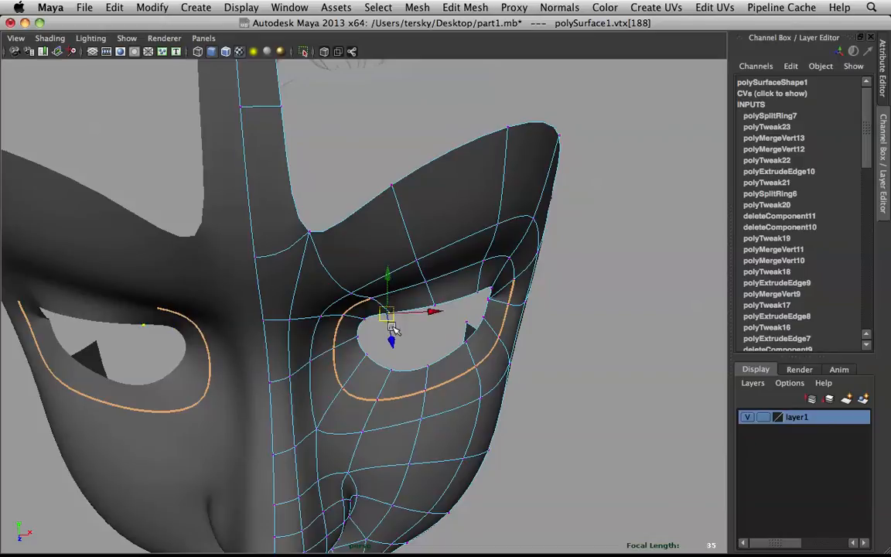
{"action": "left_click", "coordinate": [435, 306]}
{"action": "left_click_drag", "start_coordinate": [437, 307], "coordinate": [424, 247]}
{"action": "key", "text": "q"}
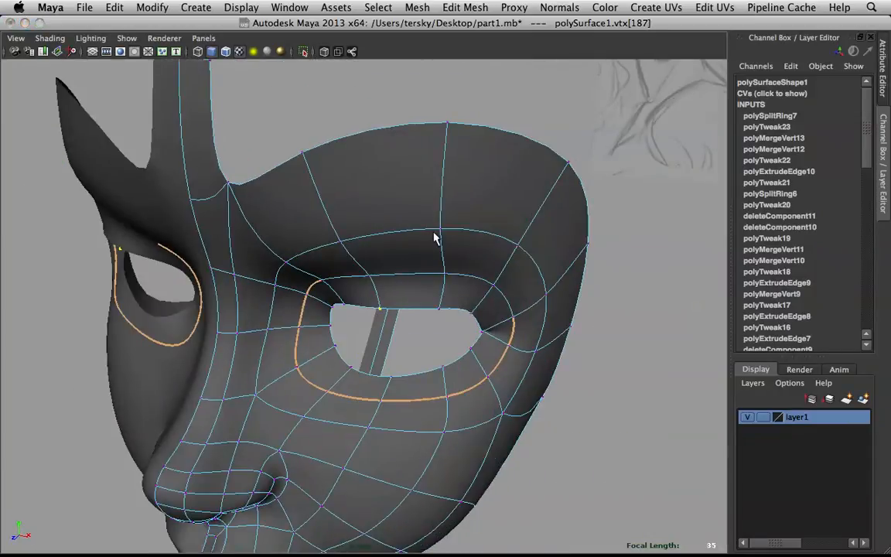
Step: Try moving the ring of faces around the eye opening back in depth, and undo the move
{"action": "left_click_drag", "start_coordinate": [435, 239], "coordinate": [512, 234], "text": "alt"}
{"action": "left_click_drag", "start_coordinate": [517, 294], "coordinate": [441, 264], "text": "alt"}
{"action": "right_click_drag", "start_coordinate": [441, 264], "coordinate": [446, 287]}
{"action": "double_click", "coordinate": [426, 290]}
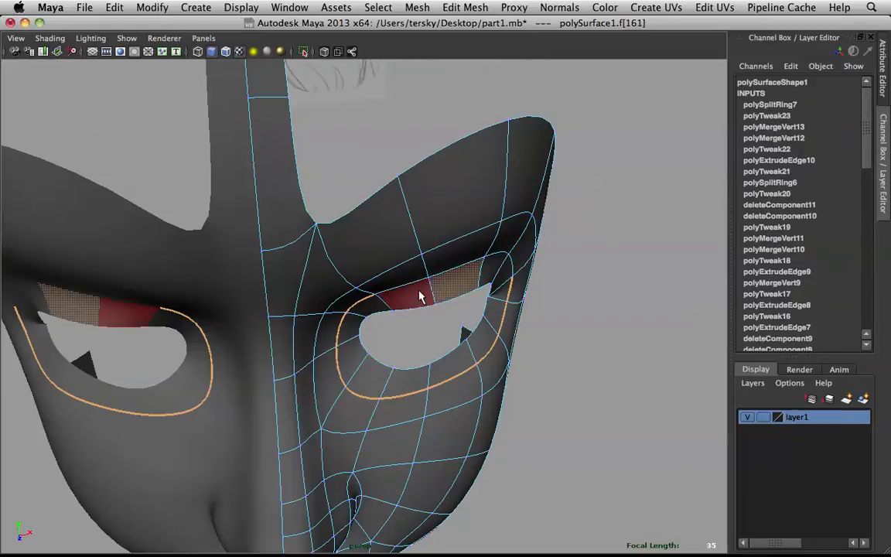
{"action": "key", "text": "w"}
{"action": "left_click_drag", "start_coordinate": [442, 338], "coordinate": [435, 325]}
{"action": "left_click", "coordinate": [599, 319]}
{"action": "key", "text": "z"}
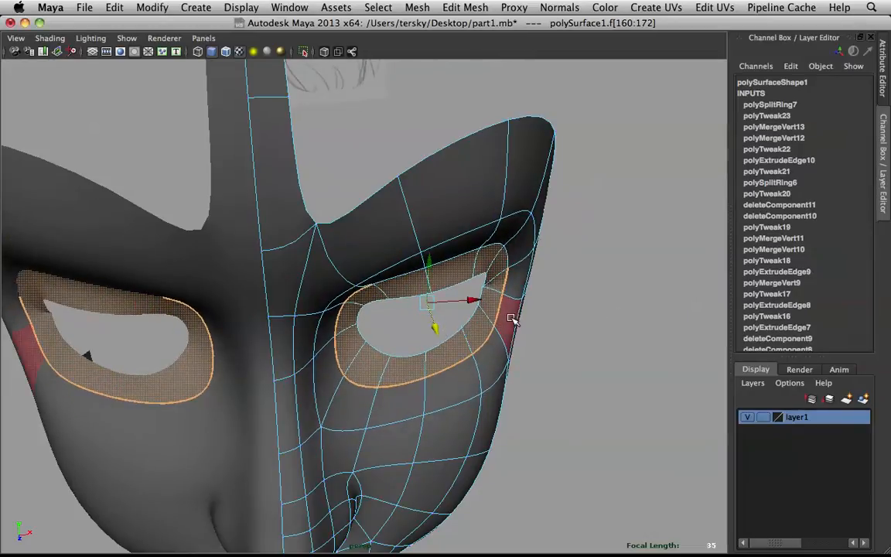
Step: Select the border edges of the eye opening and move them back in depth
{"action": "right_click_drag", "start_coordinate": [383, 298], "coordinate": [400, 299]}
{"action": "left_click", "coordinate": [404, 308]}
{"action": "middle_click_drag", "start_coordinate": [418, 346], "coordinate": [435, 340]}
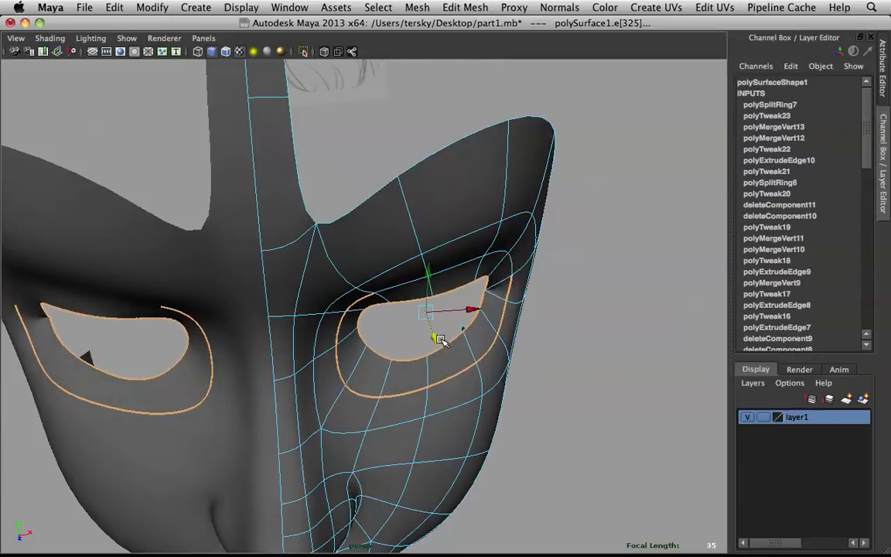
{"action": "left_click", "coordinate": [585, 349]}
Step: From a side angle, adjust the depth of the edges below the inner eye corner, and return to object selection
{"action": "left_click_drag", "start_coordinate": [467, 265], "coordinate": [391, 254], "text": "alt"}
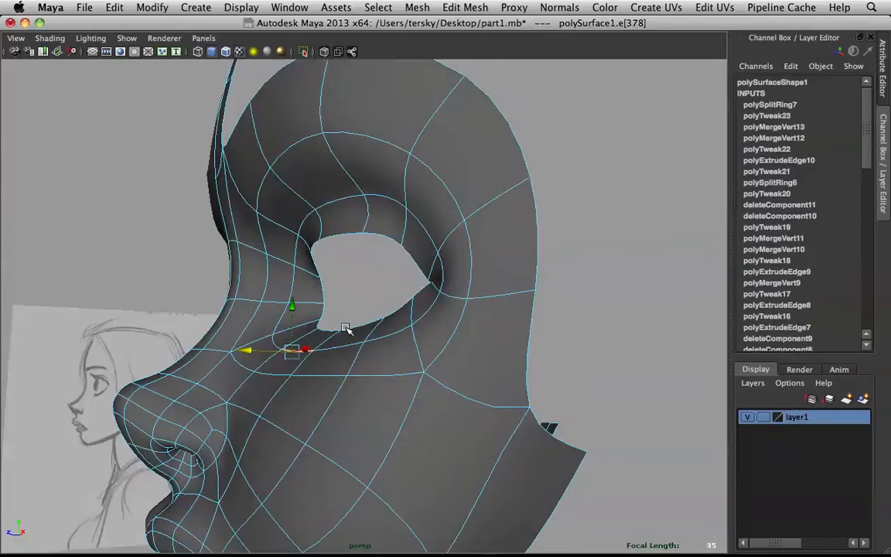
{"action": "left_click_drag", "start_coordinate": [348, 331], "coordinate": [339, 328], "text": "alt"}
{"action": "left_click", "coordinate": [366, 349]}
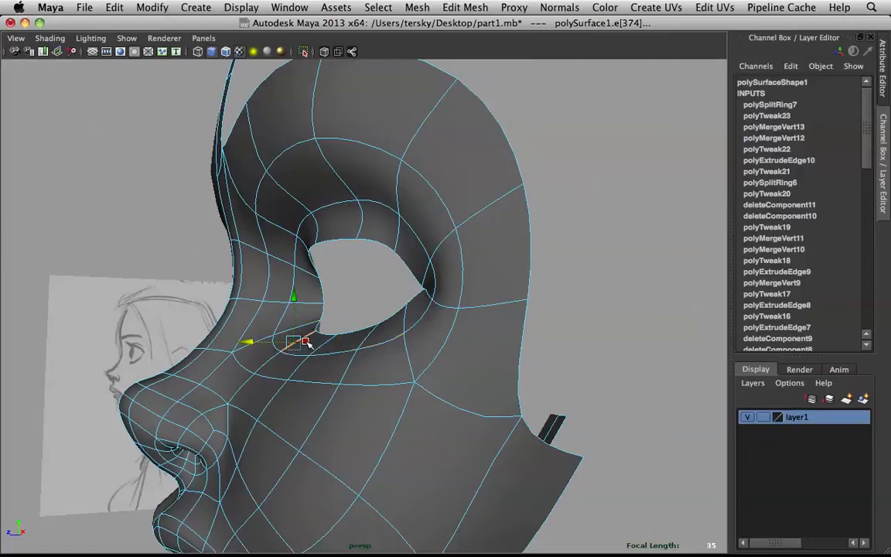
{"action": "left_click_drag", "start_coordinate": [295, 344], "coordinate": [641, 332]}
{"action": "left_click", "coordinate": [641, 332]}
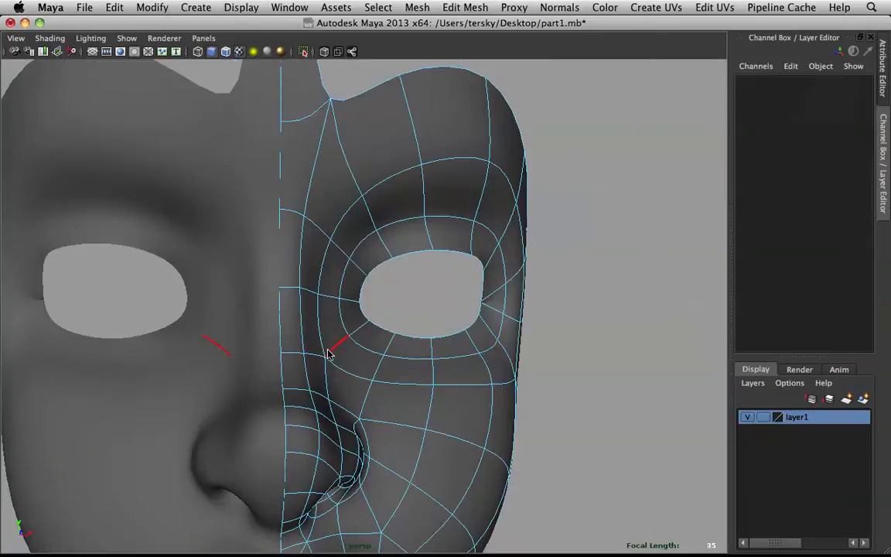
{"action": "right_click_drag", "start_coordinate": [374, 303], "coordinate": [529, 224]}
Step: On the unsmoothed mesh, adjust the temple face beside the outer eye corner using soft selection with a falloff radius of about 1.6
{"action": "scroll", "coordinate": [530, 232], "scroll_direction": "down", "scroll_amount": 5}
{"action": "left_click_drag", "start_coordinate": [532, 236], "coordinate": [398, 288], "text": "alt"}
{"action": "scroll", "coordinate": [516, 242], "scroll_direction": "down", "scroll_amount": 3}
{"action": "scroll", "coordinate": [391, 332], "scroll_direction": "up", "scroll_amount": 5}
{"action": "left_click", "coordinate": [464, 313]}
{"action": "key", "text": "1"}
{"action": "right_click_drag", "start_coordinate": [396, 242], "coordinate": [396, 272]}
{"action": "left_click", "coordinate": [396, 272]}
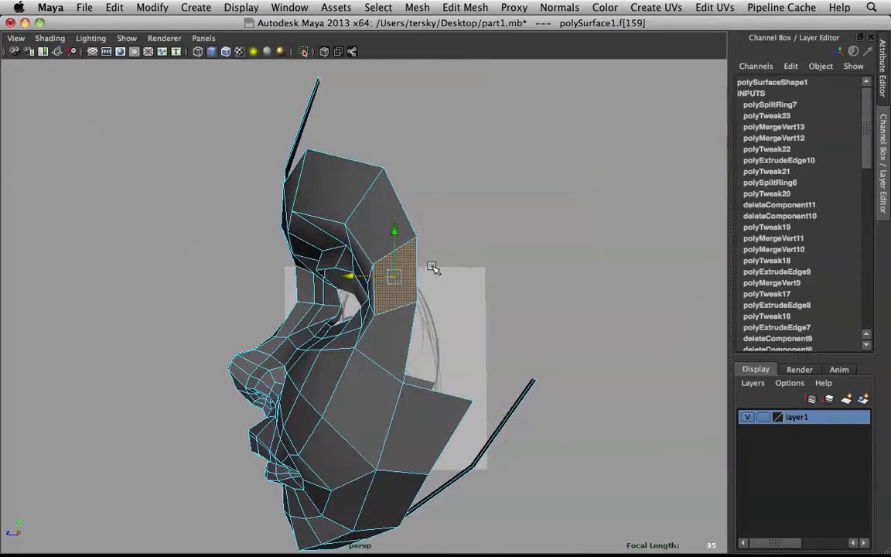
{"action": "key", "text": "b"}
{"action": "left_click_drag", "start_coordinate": [352, 277], "coordinate": [489, 288]}
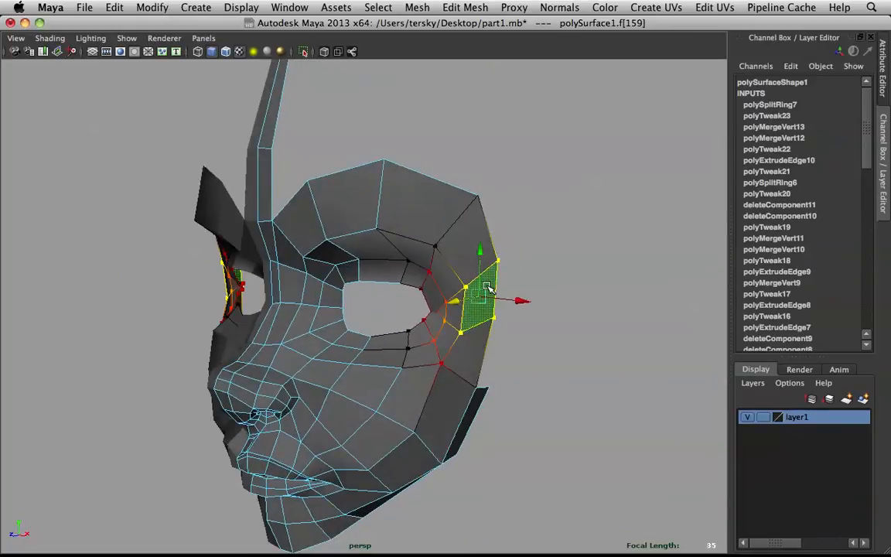
{"action": "left_click_drag", "start_coordinate": [576, 257], "coordinate": [534, 284]}
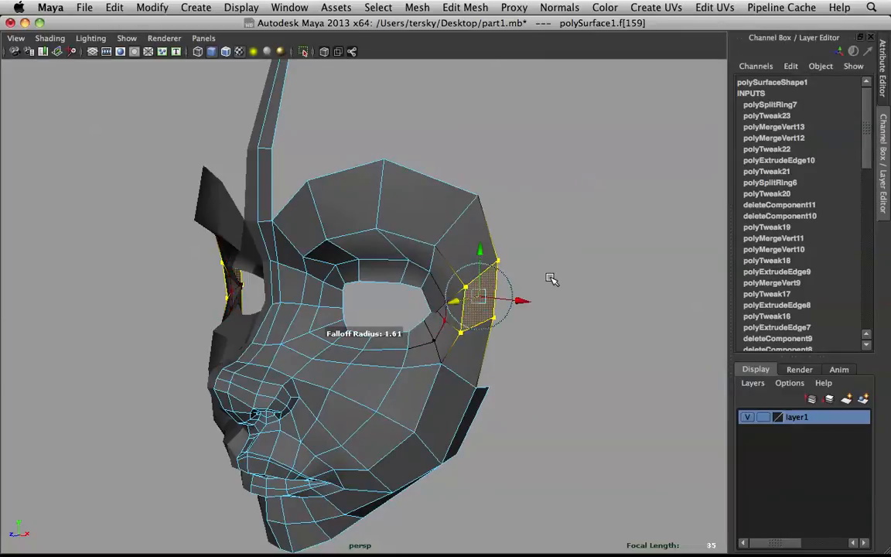
{"action": "mouse_move", "coordinate": [461, 304]}
{"action": "left_mouse_down", "text": "alt"}
{"action": "mouse_move", "coordinate": [447, 306]}
{"action": "mouse_move", "coordinate": [578, 305]}
{"action": "mouse_move", "coordinate": [516, 304]}
{"action": "left_mouse_up", "text": "alt"}
Step: Display the mesh smoothed, return to object selection, and check the temple's shape from the front
{"action": "key", "text": "3"}
{"action": "left_click", "coordinate": [579, 305]}
{"action": "right_click_drag", "start_coordinate": [478, 258], "coordinate": [508, 220]}
{"action": "scroll", "coordinate": [509, 219], "scroll_direction": "down", "scroll_amount": 4}
{"action": "left_click_drag", "start_coordinate": [459, 198], "coordinate": [513, 243], "text": "alt"}
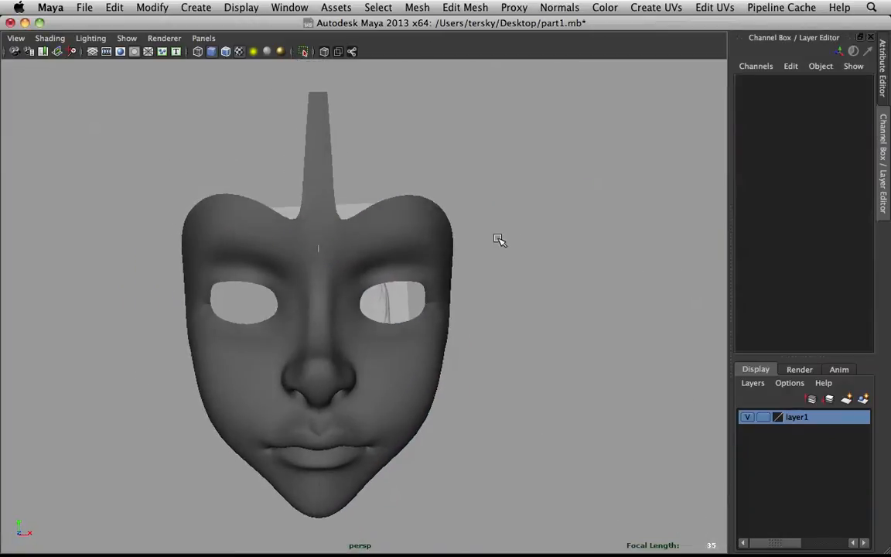
{"action": "left_click", "coordinate": [445, 236]}
{"action": "right_click_drag", "start_coordinate": [445, 236], "coordinate": [387, 216], "text": "shift"}
{"action": "mouse_move", "coordinate": [356, 264]}
{"action": "left_mouse_down"}
{"action": "mouse_move", "coordinate": [425, 243]}
{"action": "mouse_move", "coordinate": [414, 243]}
{"action": "left_mouse_up"}
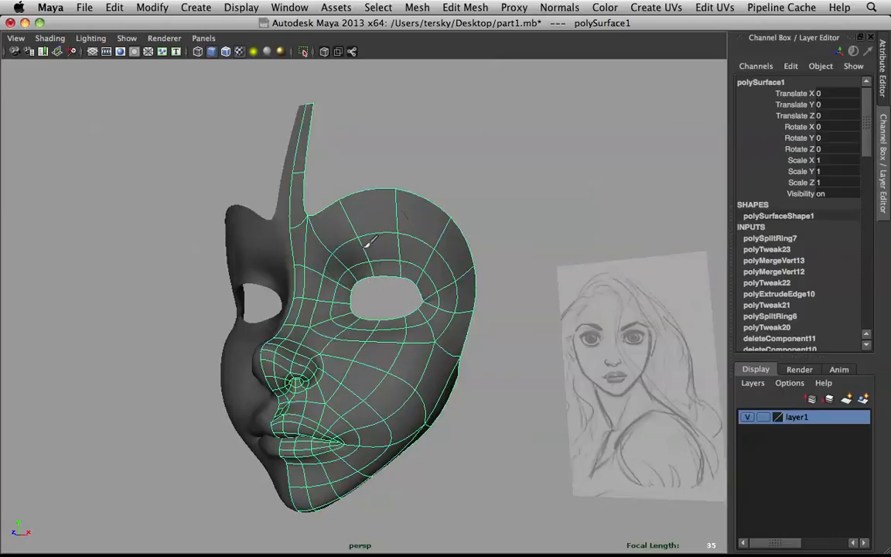
{"action": "mouse_move", "coordinate": [348, 262]}
{"action": "left_mouse_down"}
{"action": "mouse_move", "coordinate": [328, 254]}
{"action": "mouse_move", "coordinate": [492, 230]}
{"action": "left_mouse_up"}
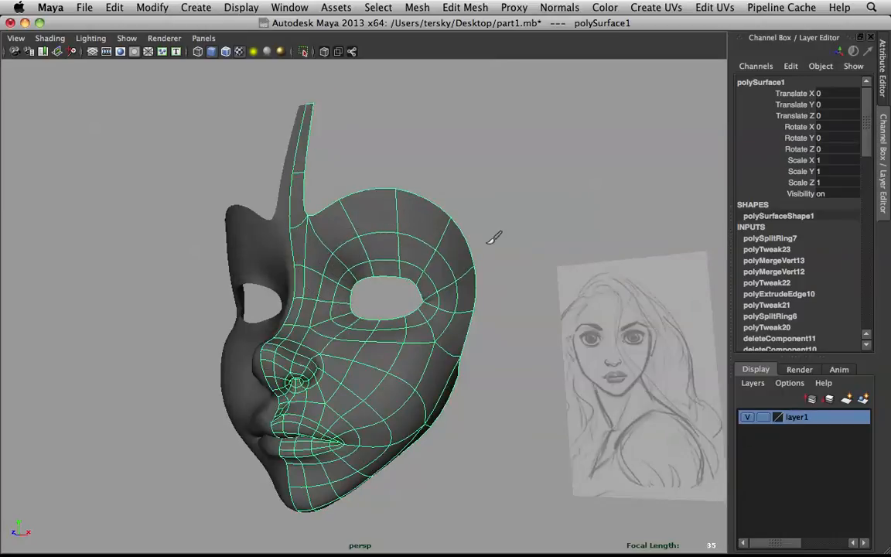
{"action": "mouse_move", "coordinate": [454, 275]}
{"action": "left_mouse_down"}
{"action": "mouse_move", "coordinate": [450, 308]}
{"action": "mouse_move", "coordinate": [377, 342]}
{"action": "mouse_move", "coordinate": [364, 318]}
{"action": "mouse_move", "coordinate": [356, 329]}
{"action": "mouse_move", "coordinate": [353, 302]}
{"action": "mouse_move", "coordinate": [324, 255]}
{"action": "mouse_move", "coordinate": [341, 260]}
{"action": "left_mouse_up"}
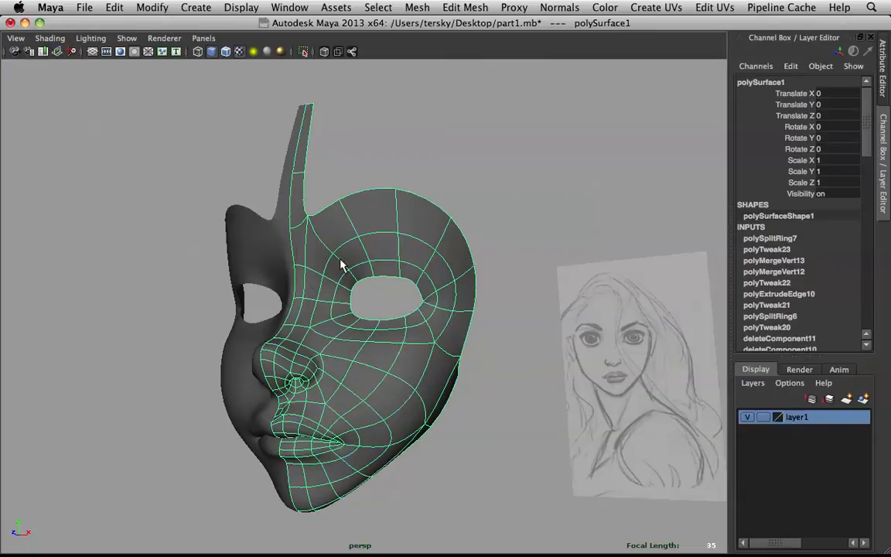
{"action": "left_click_drag", "start_coordinate": [526, 163], "coordinate": [432, 195], "text": "alt"}
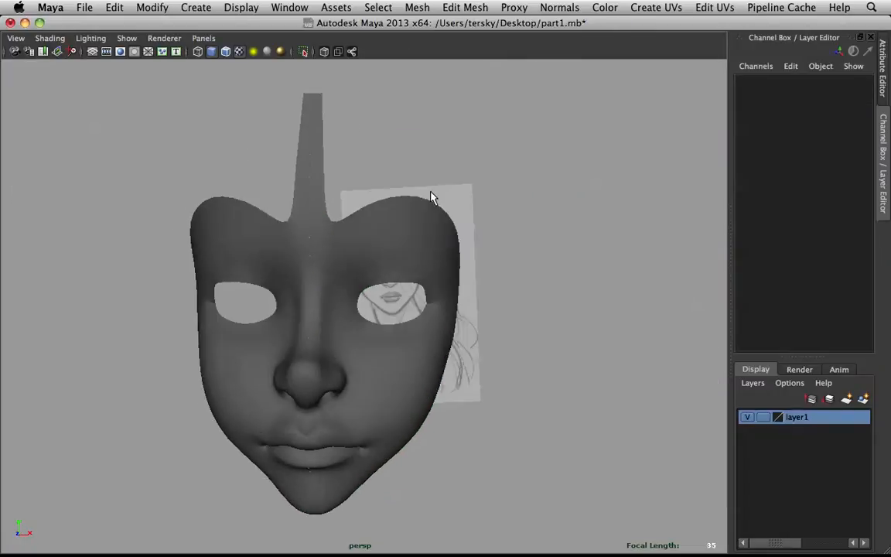
Step: Adjust the depth of individual edges on the loop around the upper eyelid and inner eye corner, working from several angles
{"action": "left_click", "coordinate": [411, 305]}
{"action": "left_click", "coordinate": [442, 243]}
{"action": "scroll", "coordinate": [443, 239], "scroll_direction": "up", "scroll_amount": 3}
{"action": "left_click_drag", "start_coordinate": [443, 239], "coordinate": [396, 256], "text": "alt"}
{"action": "right_click_drag", "start_coordinate": [302, 269], "coordinate": [304, 246]}
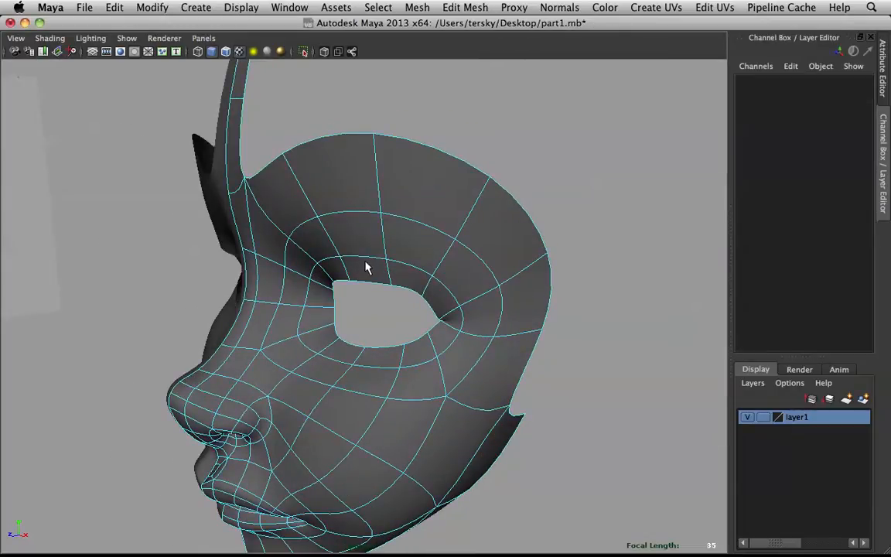
{"action": "left_click", "coordinate": [368, 263]}
{"action": "mouse_move", "coordinate": [368, 263]}
{"action": "left_mouse_down", "text": "alt"}
{"action": "mouse_move", "coordinate": [447, 245]}
{"action": "mouse_move", "coordinate": [316, 269]}
{"action": "mouse_move", "coordinate": [328, 263]}
{"action": "left_mouse_up", "text": "alt"}
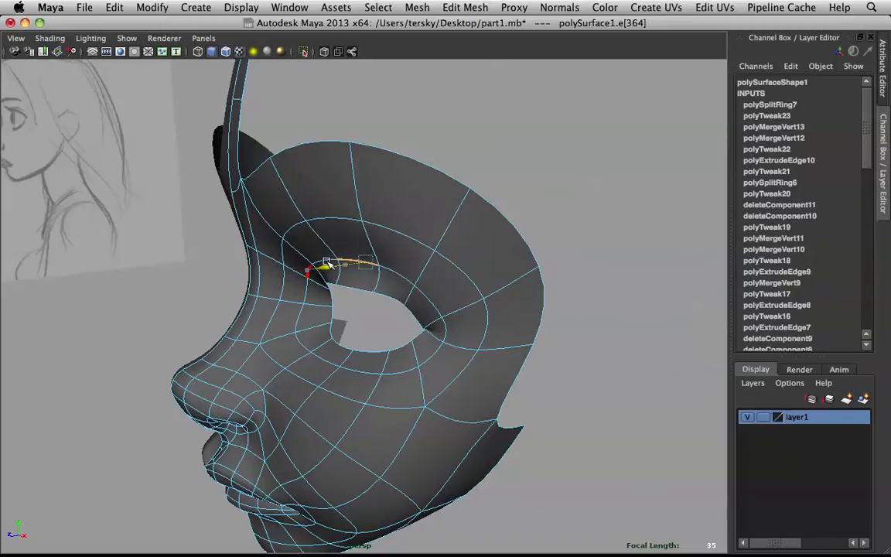
{"action": "left_click", "coordinate": [432, 300]}
{"action": "left_click_drag", "start_coordinate": [432, 299], "coordinate": [401, 313], "text": "alt"}
{"action": "left_click_drag", "start_coordinate": [403, 311], "coordinate": [483, 298], "text": "alt"}
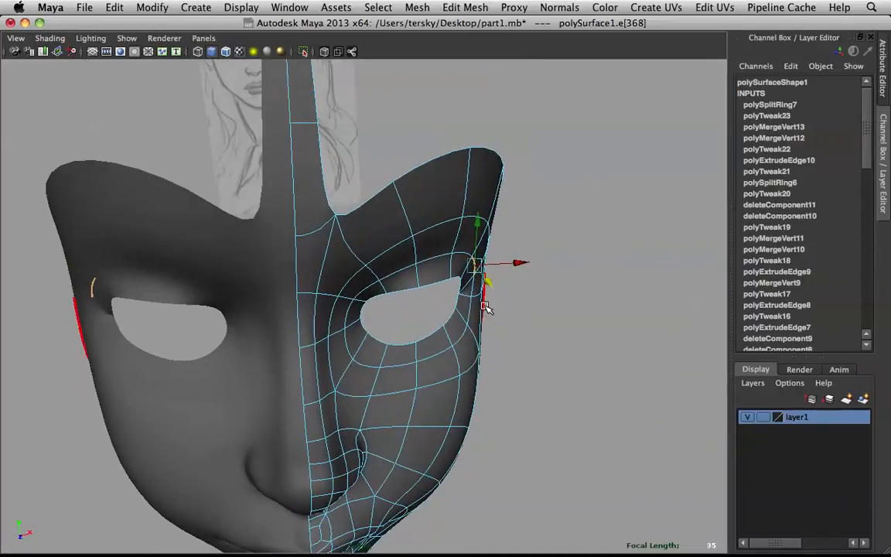
{"action": "left_click", "coordinate": [366, 285]}
{"action": "left_click_drag", "start_coordinate": [366, 288], "coordinate": [318, 292], "text": "alt"}
{"action": "left_click_drag", "start_coordinate": [411, 287], "coordinate": [337, 282], "text": "alt"}
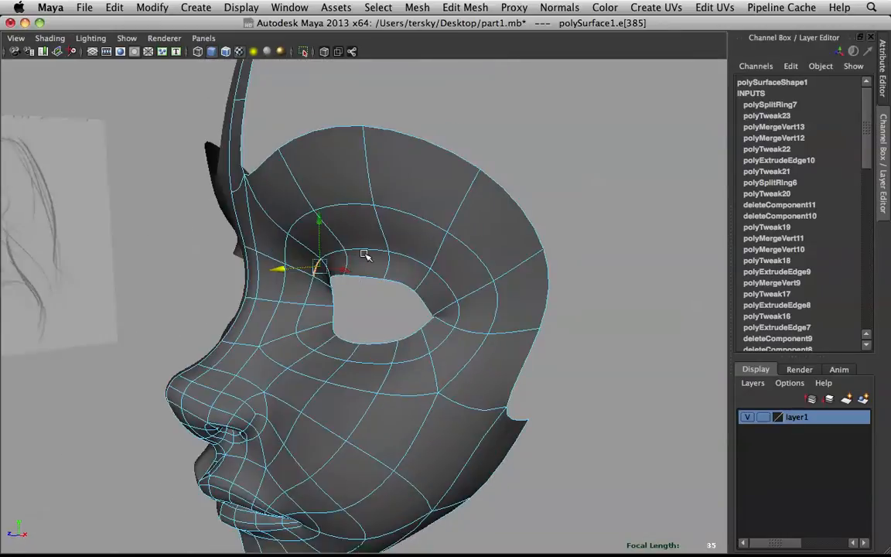
Step: Adjust the vertex at the upper inner corner of the eye opening in depth and height, and return to object selection
{"action": "scroll", "coordinate": [337, 282], "scroll_direction": "up", "scroll_amount": 5}
{"action": "right_click_drag", "start_coordinate": [313, 268], "coordinate": [259, 266]}
{"action": "left_click", "coordinate": [320, 276]}
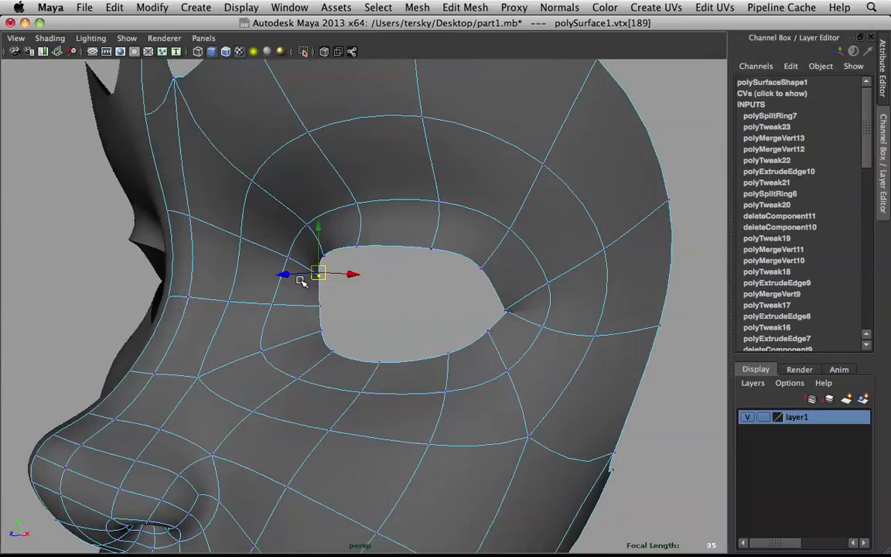
{"action": "left_click_drag", "start_coordinate": [280, 280], "coordinate": [347, 263], "text": "alt"}
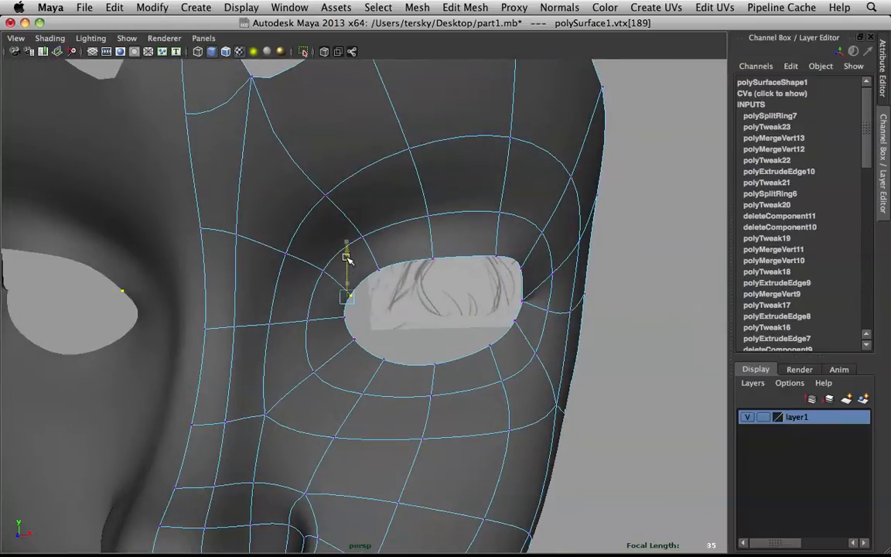
{"action": "left_click_drag", "start_coordinate": [370, 304], "coordinate": [418, 314], "text": "alt"}
{"action": "left_click", "coordinate": [417, 314]}
{"action": "right_click_drag", "start_coordinate": [401, 237], "coordinate": [469, 188]}
{"action": "left_click_drag", "start_coordinate": [469, 188], "coordinate": [491, 180], "text": "alt"}
Step: Extrude the border edge loop of the eye opening back into the head, and display the mesh unsmoothed
{"action": "scroll", "coordinate": [288, 306], "scroll_direction": "down", "scroll_amount": 5}
{"action": "left_click_drag", "start_coordinate": [289, 306], "coordinate": [332, 306], "text": "alt"}
{"action": "scroll", "coordinate": [354, 303], "scroll_direction": "up", "scroll_amount": 8}
{"action": "left_click", "coordinate": [354, 304]}
{"action": "scroll", "coordinate": [350, 308], "scroll_direction": "up", "scroll_amount": 3}
{"action": "right_click_drag", "start_coordinate": [322, 286], "coordinate": [315, 257]}
{"action": "left_click", "coordinate": [349, 275]}
{"action": "double_click", "coordinate": [348, 275]}
{"action": "key", "text": "f"}
{"action": "left_click_drag", "start_coordinate": [348, 271], "coordinate": [308, 267], "text": "alt"}
{"action": "right_click_drag", "start_coordinate": [309, 259], "coordinate": [303, 288], "text": "shift"}
{"action": "left_click_drag", "start_coordinate": [361, 321], "coordinate": [358, 315]}
{"action": "key", "text": "1"}
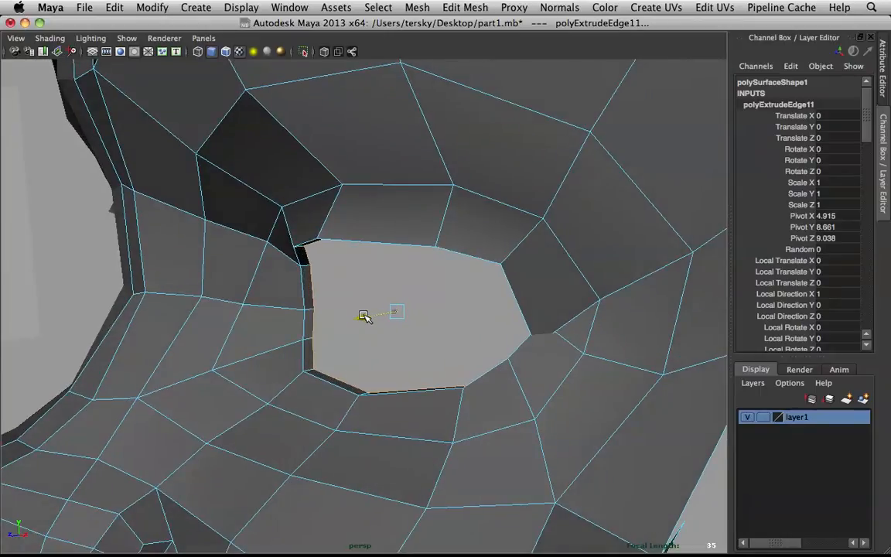
Step: Extrude the eye opening's border again and scale it slightly, smooth the mesh display, and return to object selection
{"action": "right_click_drag", "start_coordinate": [367, 315], "coordinate": [366, 324], "text": "shift"}
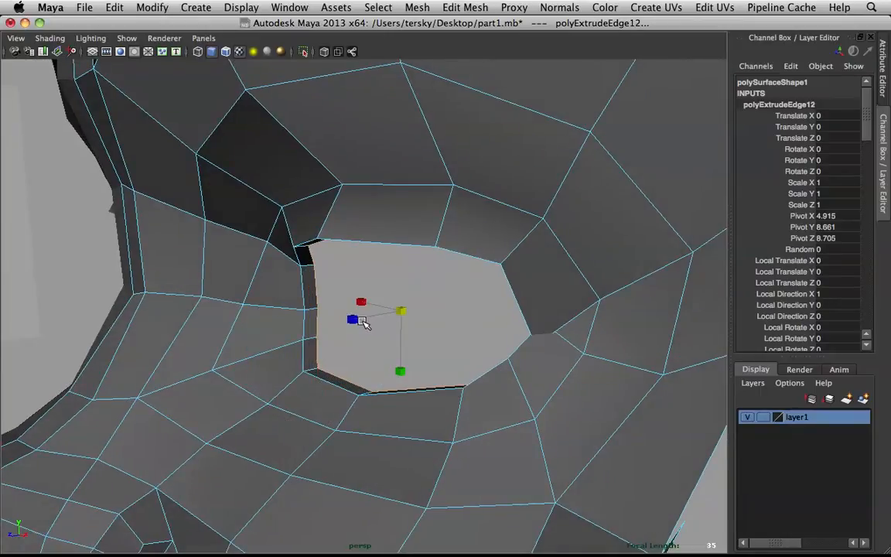
{"action": "middle_click_drag", "start_coordinate": [425, 326], "coordinate": [399, 314]}
{"action": "key", "text": "3"}
{"action": "left_click", "coordinate": [372, 348]}
{"action": "right_click_drag", "start_coordinate": [310, 226], "coordinate": [334, 254]}
{"action": "mouse_move", "coordinate": [334, 253]}
{"action": "left_mouse_down", "text": "alt"}
{"action": "mouse_move", "coordinate": [485, 240]}
{"action": "mouse_move", "coordinate": [309, 244]}
{"action": "mouse_move", "coordinate": [498, 249]}
{"action": "mouse_move", "coordinate": [530, 259]}
{"action": "left_mouse_up", "text": "alt"}
{"action": "right_click_drag", "start_coordinate": [346, 225], "coordinate": [490, 234], "text": "alt"}
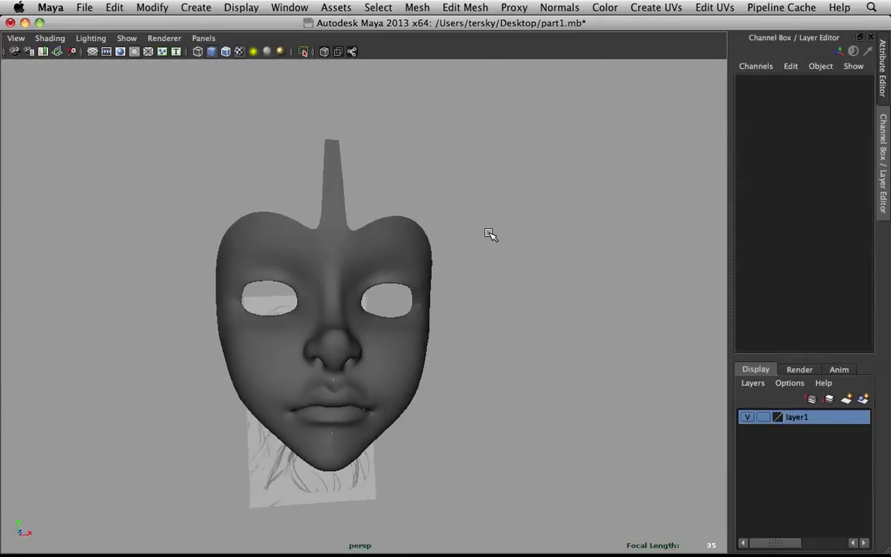
Step: Create a polygon sphere for the eyeball and raise it to a Y position of about 9.185
{"action": "right_click", "coordinate": [507, 266]}
{"action": "right_click", "coordinate": [507, 266]}
{"action": "right_click", "coordinate": [502, 296], "text": "shift"}
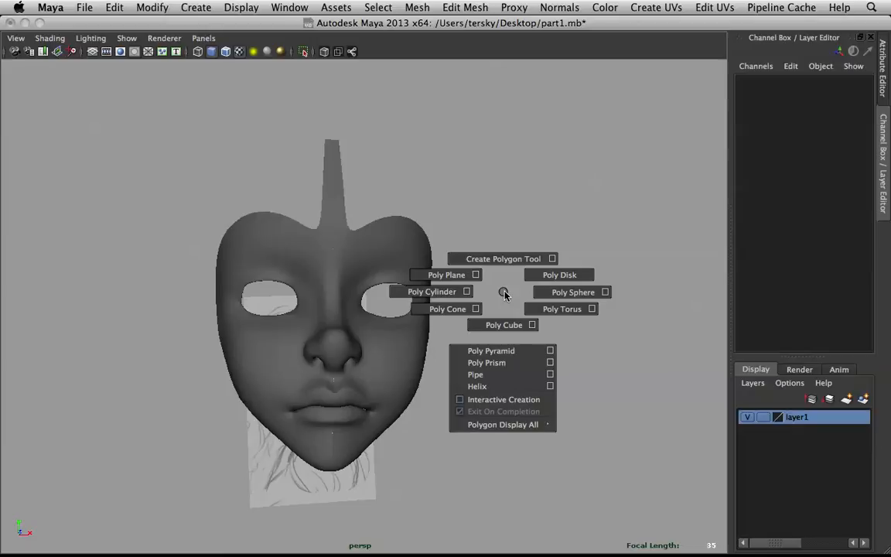
{"action": "left_click", "coordinate": [527, 292]}
{"action": "left_click_drag", "start_coordinate": [460, 304], "coordinate": [352, 349], "text": "alt"}
{"action": "left_click_drag", "start_coordinate": [418, 345], "coordinate": [418, 250]}
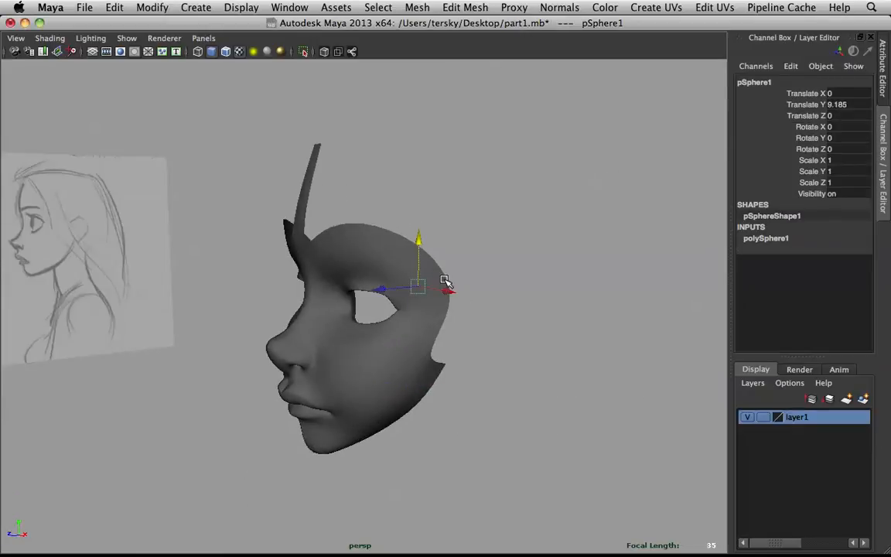
Step: In the front view, set the sphere's X rotation to 90
{"action": "key", "text": "space"}
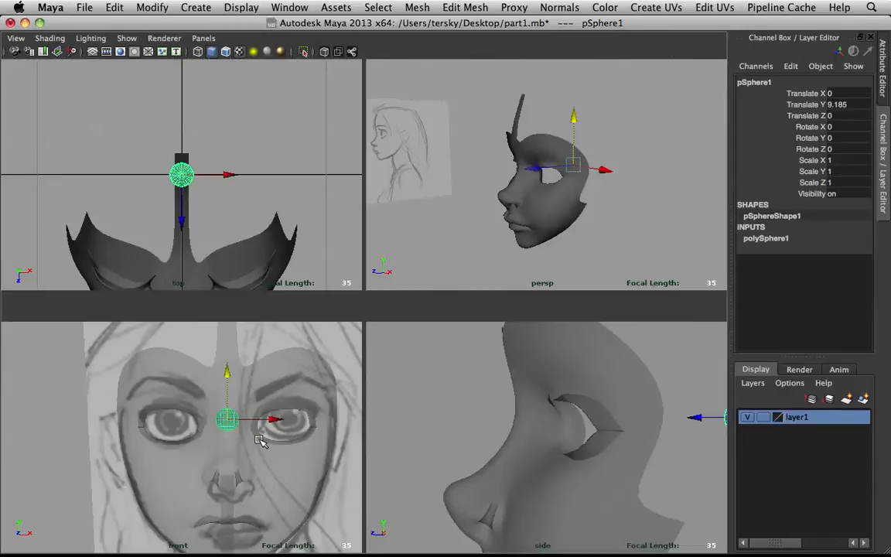
{"action": "key", "text": "space"}
{"action": "scroll", "coordinate": [354, 377], "scroll_direction": "up", "scroll_amount": 2}
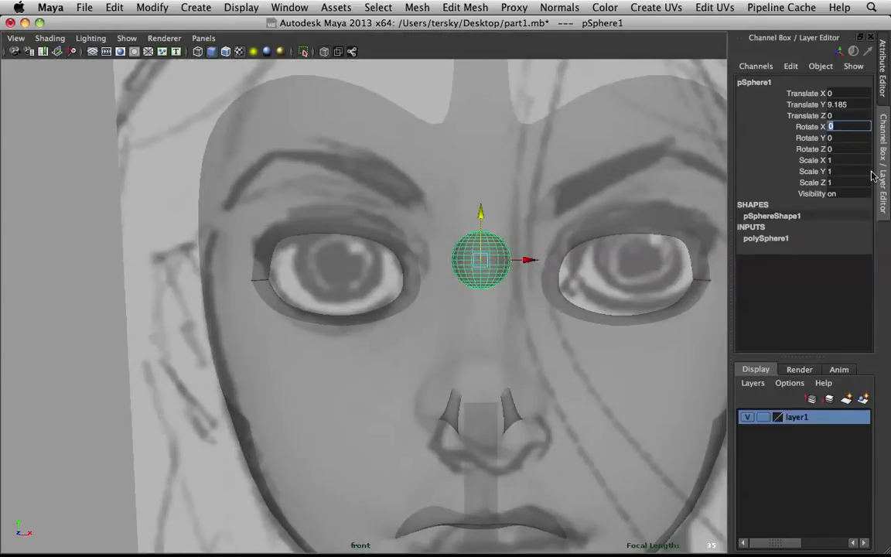
{"action": "key", "text": "Return"}
Step: Scale the sphere uniformly to about 3.123 and position it over the sketched eye at about X -4.825, Y 9.067
{"action": "right_click_drag", "start_coordinate": [662, 280], "coordinate": [541, 253], "text": "alt"}
{"action": "key", "text": "r"}
{"action": "left_click_drag", "start_coordinate": [454, 269], "coordinate": [529, 295]}
{"action": "key", "text": "w"}
{"action": "left_click_drag", "start_coordinate": [454, 270], "coordinate": [352, 284]}
{"action": "key", "text": "r"}
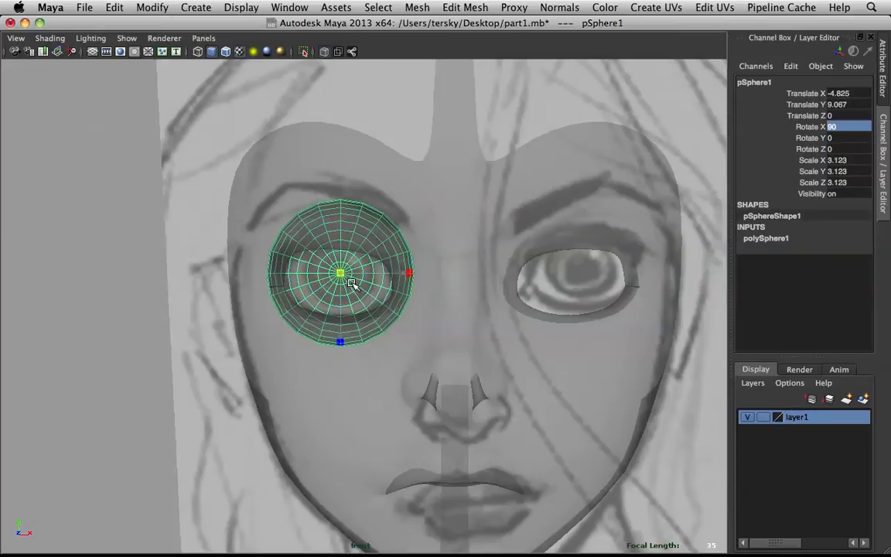
Step: In the side view, move the sphere forward into the eye socket at about Z 6.928, and check its fit in perspective
{"action": "key", "text": "space"}
{"action": "key", "text": "space"}
{"action": "key", "text": "space"}
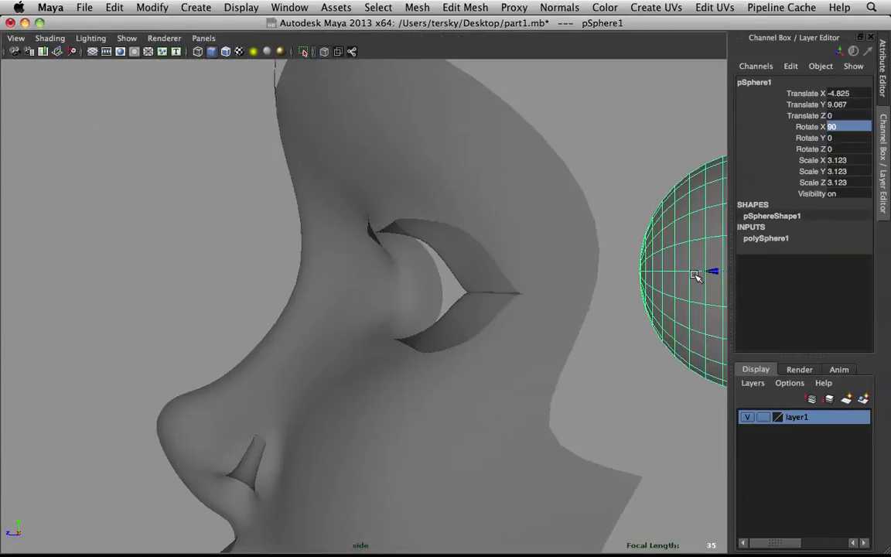
{"action": "left_click_drag", "start_coordinate": [710, 272], "coordinate": [444, 273]}
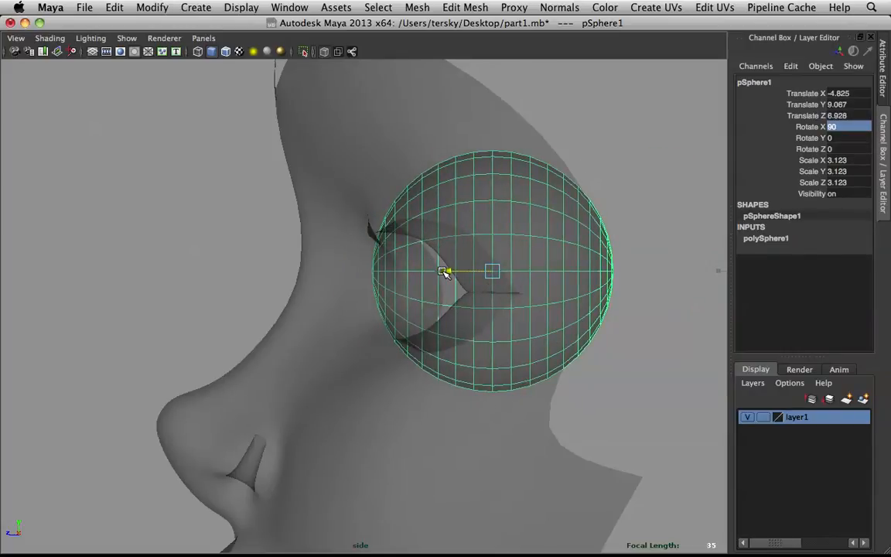
{"action": "key", "text": "space"}
{"action": "key", "text": "space"}
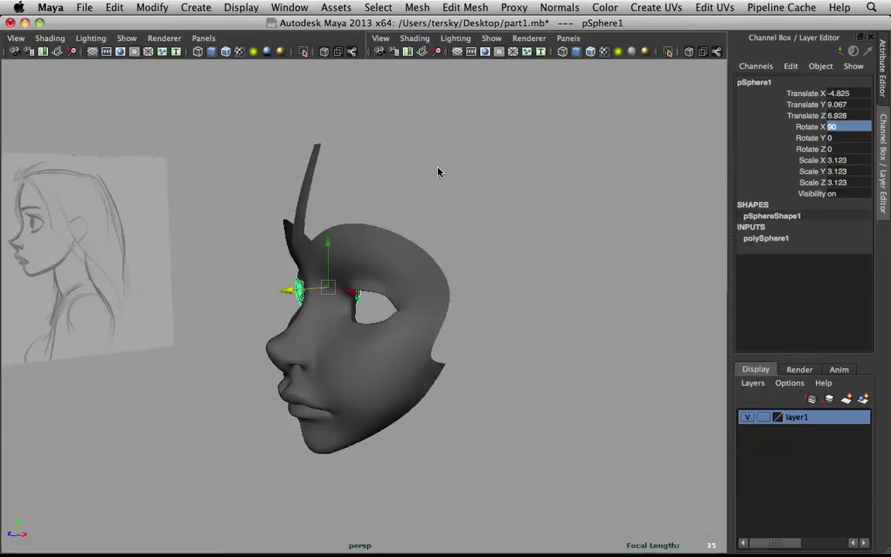
{"action": "left_click_drag", "start_coordinate": [438, 171], "coordinate": [519, 171], "text": "alt"}
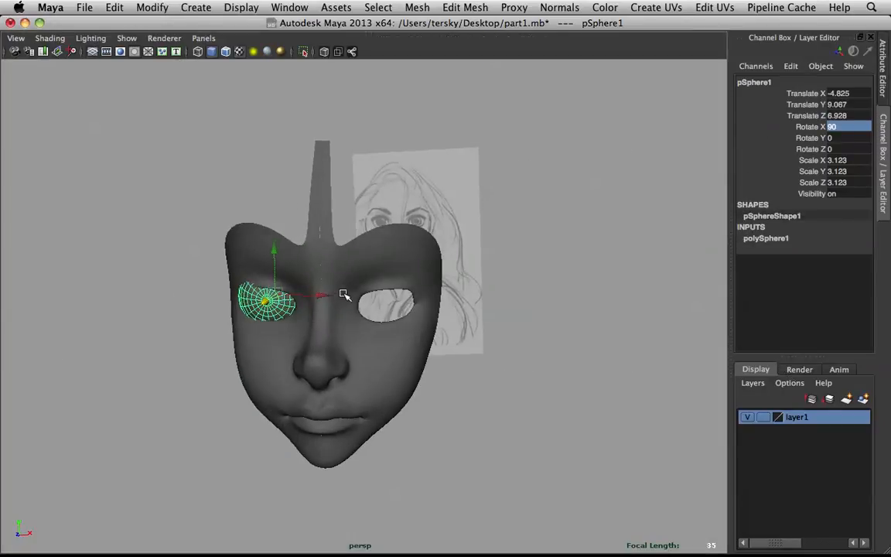
Step: Change the sphere's X translation to 4.825 to place it in the opposite eye socket
{"action": "left_click", "coordinate": [864, 93]}
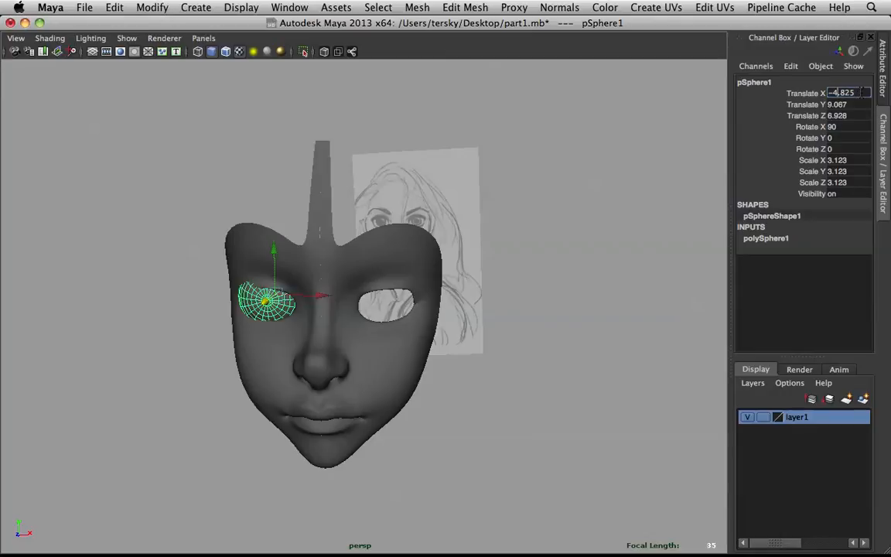
{"action": "key", "text": "Delete"}
{"action": "key", "text": "Return"}
{"action": "left_click", "coordinate": [641, 247]}
Step: On the face mesh, adjust the faces around the outer side of the eye with soft selection to fit the eyeball
{"action": "scroll", "coordinate": [471, 274], "scroll_direction": "up", "scroll_amount": 5}
{"action": "left_click_drag", "start_coordinate": [471, 274], "coordinate": [521, 257], "text": "alt"}
{"action": "left_click", "coordinate": [470, 229]}
{"action": "right_click_drag", "start_coordinate": [478, 213], "coordinate": [478, 244]}
{"action": "left_click_drag", "start_coordinate": [491, 243], "coordinate": [453, 185], "text": "alt"}
{"action": "scroll", "coordinate": [465, 231], "scroll_direction": "up", "scroll_amount": 4}
{"action": "right_click_drag", "start_coordinate": [453, 185], "coordinate": [499, 182]}
{"action": "left_click_drag", "start_coordinate": [499, 181], "coordinate": [473, 180]}
{"action": "mouse_move", "coordinate": [470, 180]}
{"action": "left_mouse_down", "text": "alt"}
{"action": "mouse_move", "coordinate": [408, 179]}
{"action": "mouse_move", "coordinate": [457, 177]}
{"action": "left_mouse_up", "text": "alt"}
{"action": "right_click_drag", "start_coordinate": [493, 150], "coordinate": [494, 181]}
{"action": "left_click", "coordinate": [565, 195]}
{"action": "left_click", "coordinate": [554, 339], "text": "shift"}
{"action": "key", "text": "b"}
{"action": "left_click_drag", "start_coordinate": [576, 279], "coordinate": [548, 246]}
{"action": "key", "text": "b"}
{"action": "left_click_drag", "start_coordinate": [507, 186], "coordinate": [658, 302]}
{"action": "left_click_drag", "start_coordinate": [606, 278], "coordinate": [442, 354]}
{"action": "left_click", "coordinate": [547, 301]}
Step: Using soft selection, move the lower-lid and inner-corner faces forward around the eyeball, and rotate the upper inner-corner face
{"action": "left_click", "coordinate": [438, 389]}
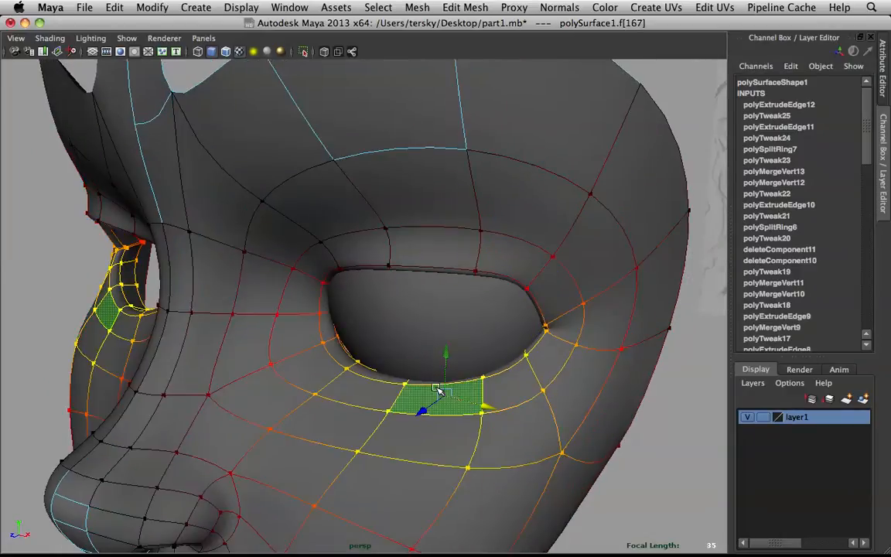
{"action": "left_click_drag", "start_coordinate": [418, 401], "coordinate": [421, 412]}
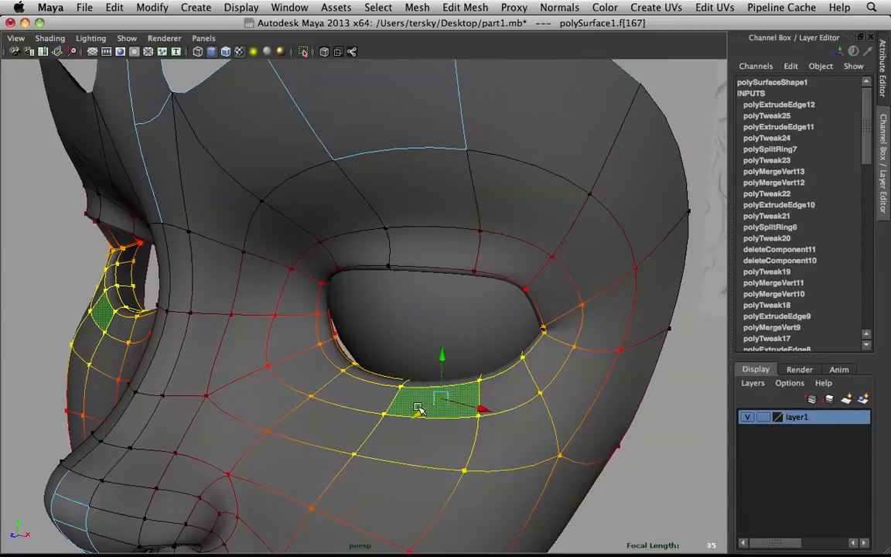
{"action": "left_click", "coordinate": [327, 334]}
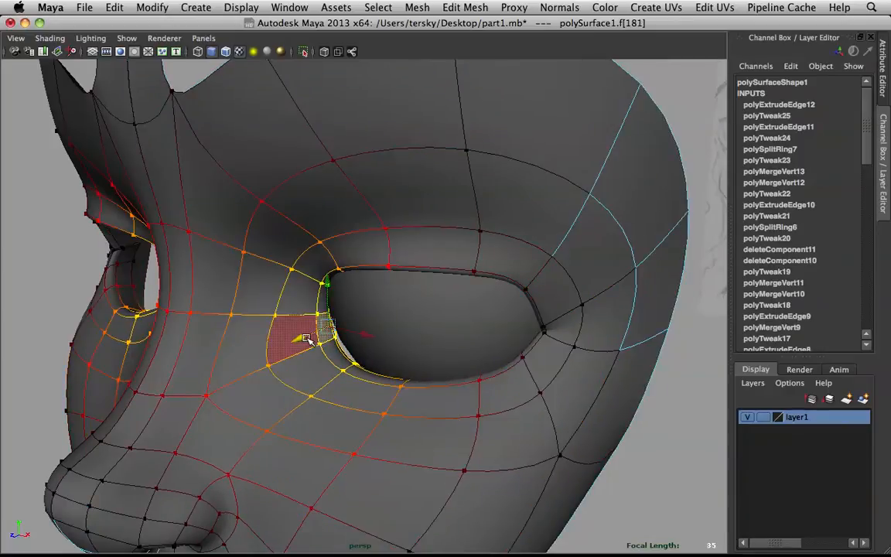
{"action": "left_click", "coordinate": [363, 375]}
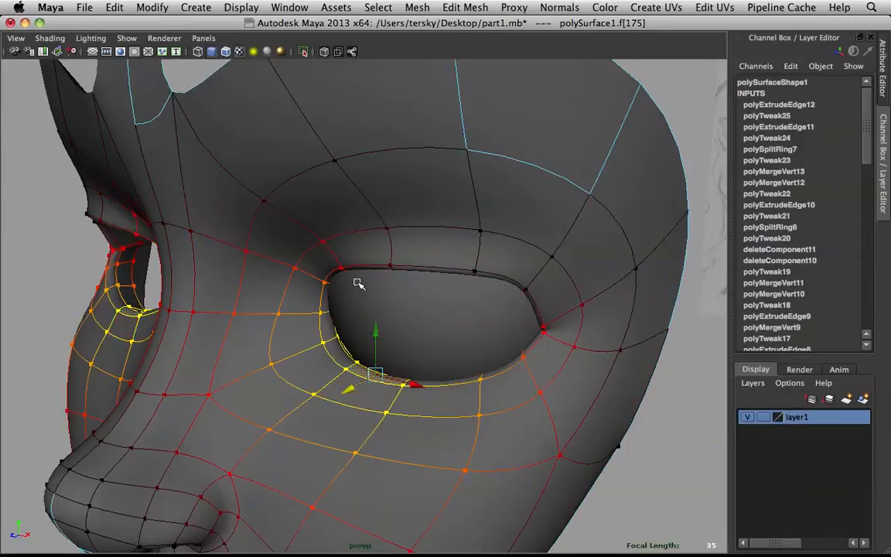
{"action": "left_click", "coordinate": [332, 272]}
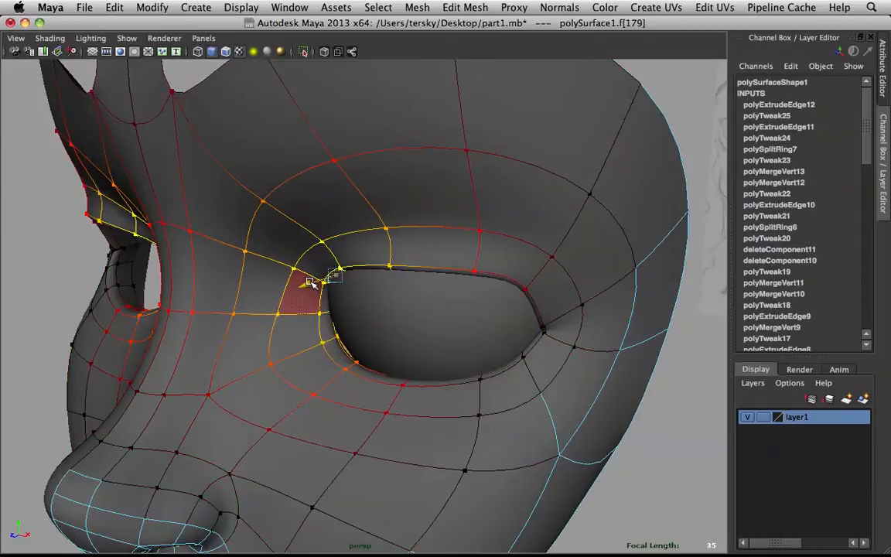
{"action": "key", "text": "e"}
{"action": "left_click_drag", "start_coordinate": [355, 256], "coordinate": [462, 181]}
{"action": "left_click", "coordinate": [567, 243]}
Step: With soft selection off, move the rim vertices at the upper outer eyelid in depth to close the gap against the eyeball
{"action": "right_click_drag", "start_coordinate": [567, 243], "coordinate": [606, 195], "text": "alt"}
{"action": "left_click_drag", "start_coordinate": [606, 195], "coordinate": [518, 241], "text": "alt"}
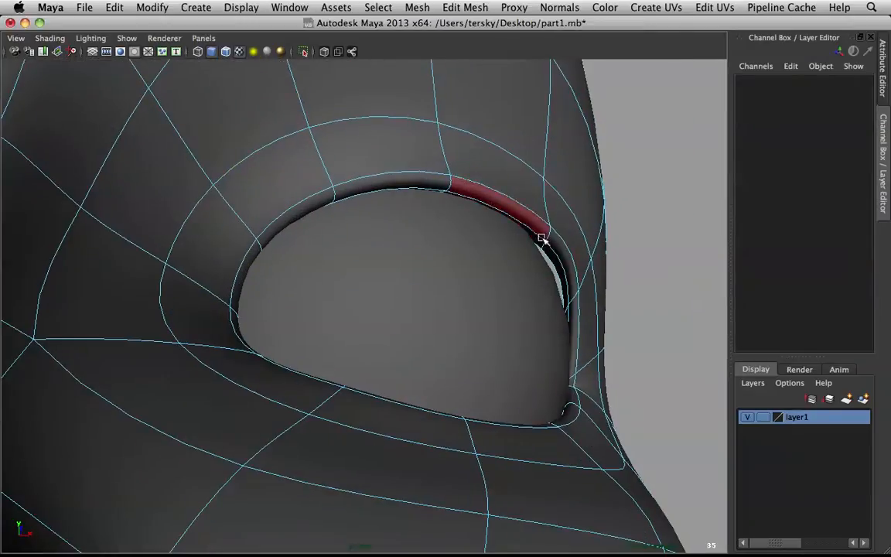
{"action": "right_click_drag", "start_coordinate": [563, 230], "coordinate": [493, 225]}
{"action": "left_click", "coordinate": [553, 246]}
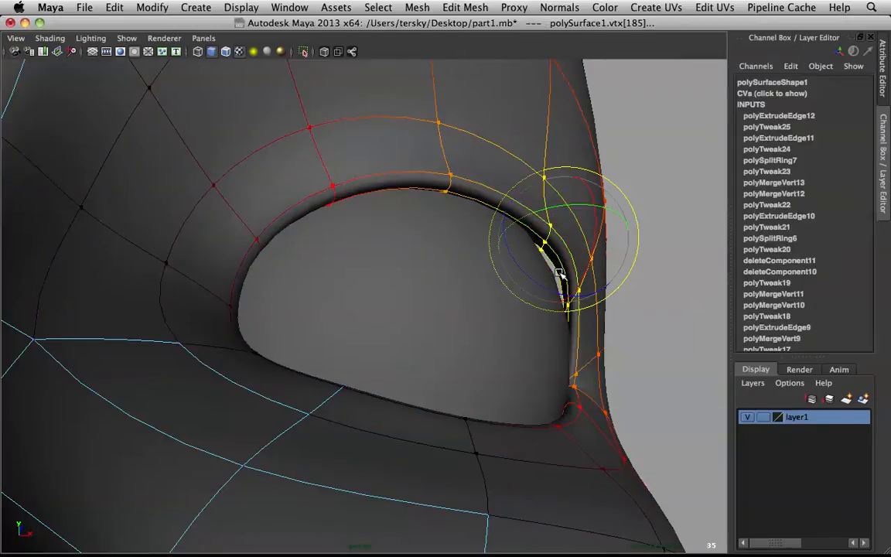
{"action": "key", "text": "b"}
{"action": "key", "text": "w"}
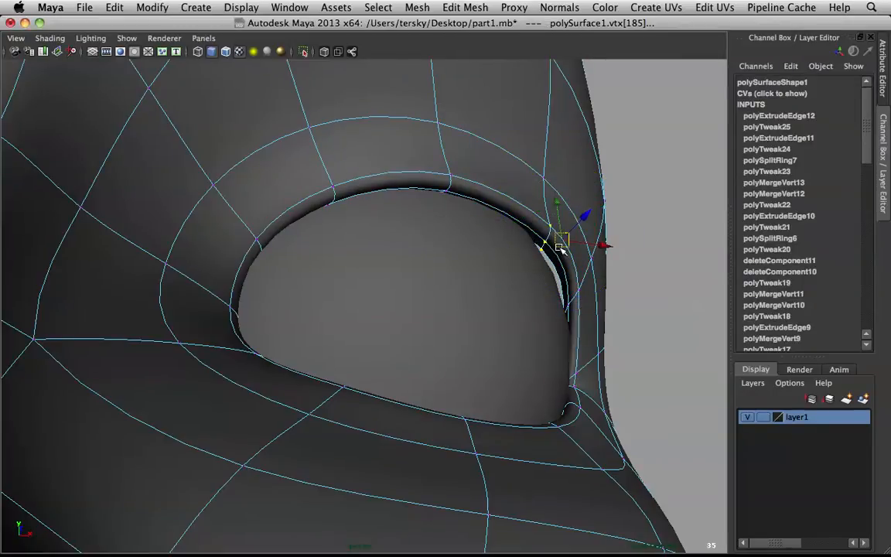
{"action": "mouse_move", "coordinate": [560, 240]}
{"action": "left_mouse_down"}
{"action": "mouse_move", "coordinate": [581, 219]}
{"action": "mouse_move", "coordinate": [578, 228]}
{"action": "left_mouse_up"}
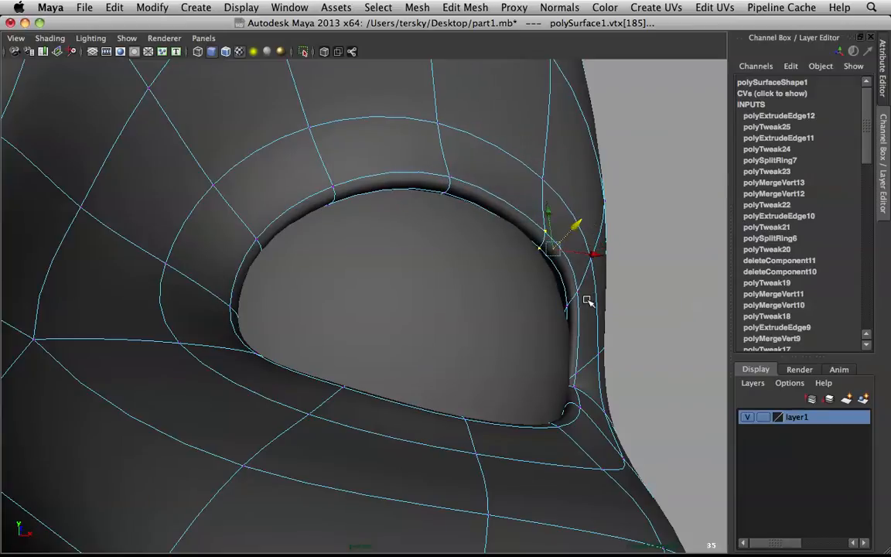
Step: Move the next pair of rim vertices towards the outer eye corner to close their gap against the eyeball
{"action": "left_click_drag", "start_coordinate": [569, 301], "coordinate": [555, 316], "text": "alt"}
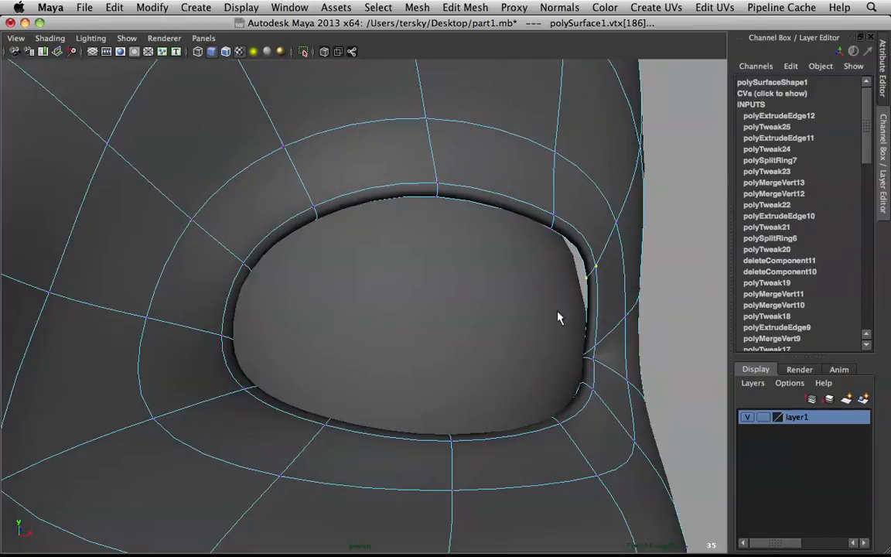
{"action": "left_click_drag", "start_coordinate": [617, 253], "coordinate": [573, 275]}
{"action": "left_click_drag", "start_coordinate": [628, 271], "coordinate": [625, 348], "text": "alt"}
{"action": "left_click_drag", "start_coordinate": [611, 387], "coordinate": [488, 386]}
Step: Adjust the depth of the short rim edge at the lower inner eyelid, return to object selection, and check the eye's shape
{"action": "mouse_move", "coordinate": [265, 300]}
{"action": "right_mouse_down"}
{"action": "mouse_move", "coordinate": [270, 372]}
{"action": "mouse_move", "coordinate": [265, 315]}
{"action": "right_mouse_up"}
{"action": "left_click", "coordinate": [255, 428]}
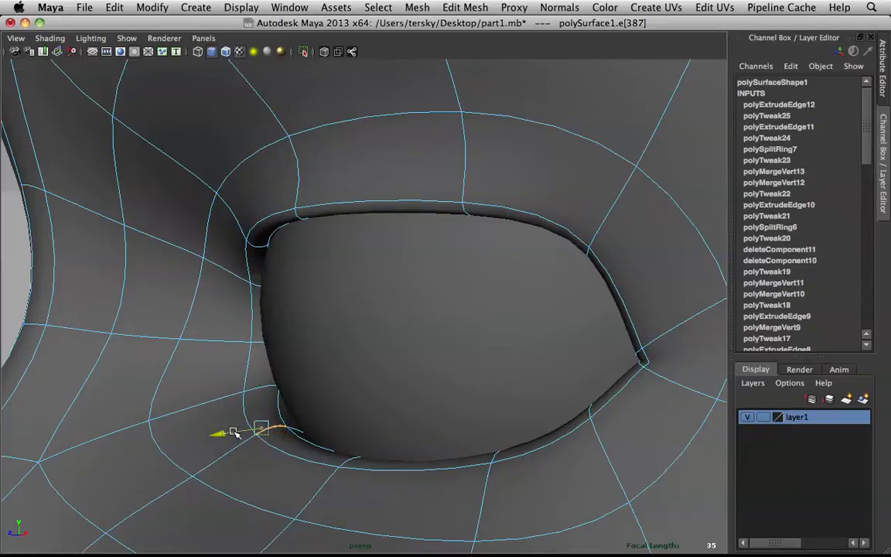
{"action": "left_click_drag", "start_coordinate": [254, 428], "coordinate": [439, 333], "text": "alt"}
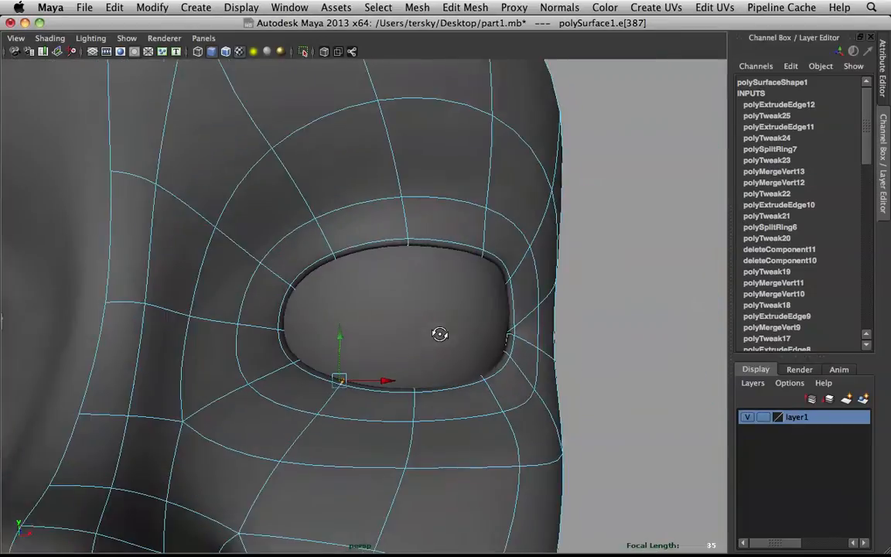
{"action": "scroll", "coordinate": [503, 333], "scroll_direction": "down", "scroll_amount": 5}
{"action": "left_click", "coordinate": [652, 301]}
{"action": "left_click_drag", "start_coordinate": [654, 300], "coordinate": [615, 314], "text": "alt"}
{"action": "right_click_drag", "start_coordinate": [384, 205], "coordinate": [448, 187]}
{"action": "scroll", "coordinate": [541, 277], "scroll_direction": "down", "scroll_amount": 4}
{"action": "left_click_drag", "start_coordinate": [553, 285], "coordinate": [491, 292], "text": "alt"}
Step: Turn off the smooth preview and move the short rim edge at the outer eye corner vertically
{"action": "left_click", "coordinate": [446, 263]}
{"action": "scroll", "coordinate": [525, 286], "scroll_direction": "up", "scroll_amount": 5}
{"action": "middle_click_drag", "start_coordinate": [577, 242], "coordinate": [531, 254], "text": "alt"}
{"action": "scroll", "coordinate": [530, 254], "scroll_direction": "up", "scroll_amount": 8}
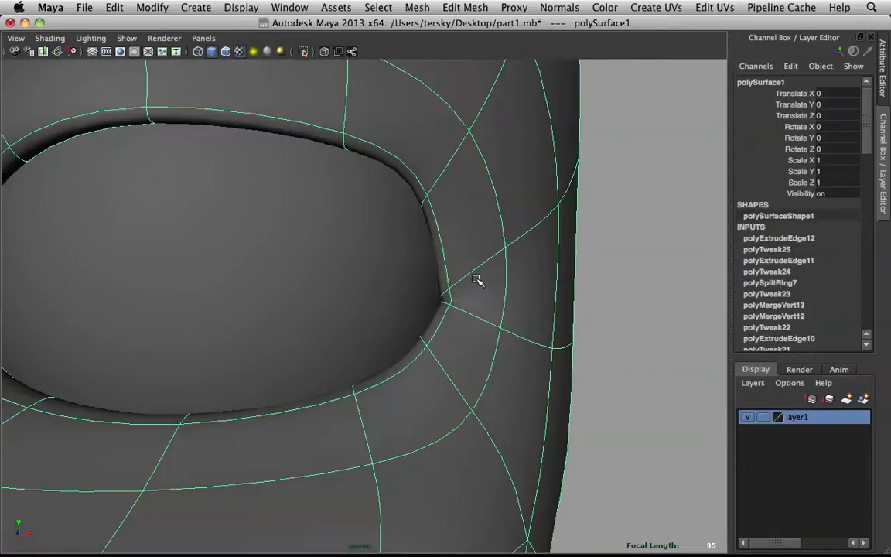
{"action": "right_click_drag", "start_coordinate": [489, 270], "coordinate": [480, 240]}
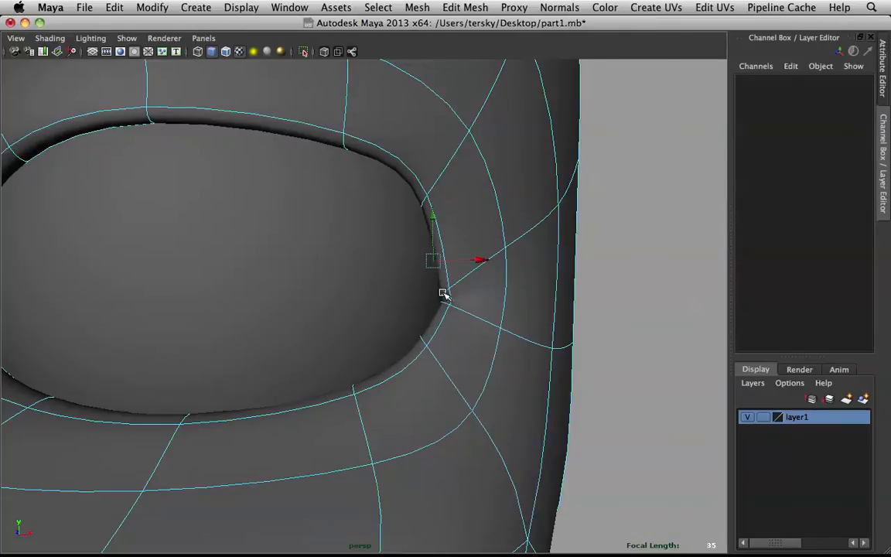
{"action": "left_click", "coordinate": [444, 294]}
{"action": "right_click_drag", "start_coordinate": [448, 292], "coordinate": [443, 296]}
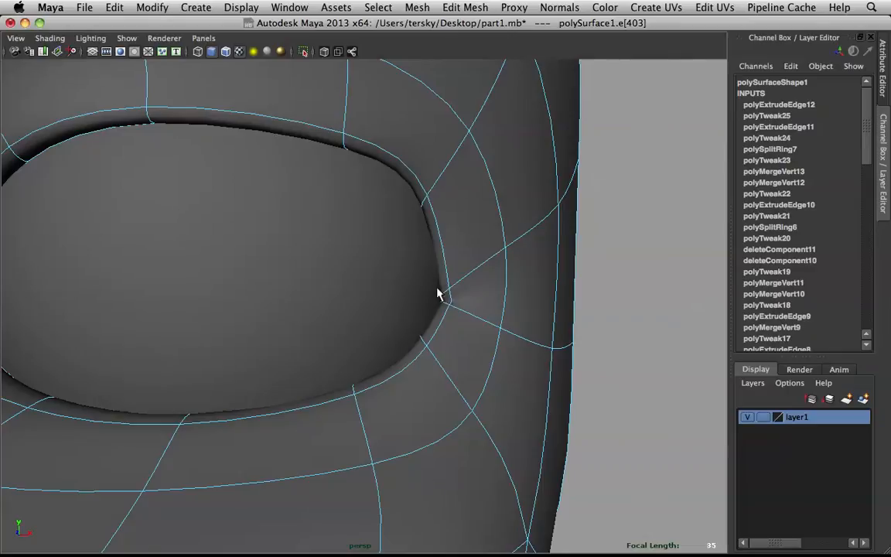
{"action": "left_click_drag", "start_coordinate": [444, 294], "coordinate": [456, 304], "text": "alt"}
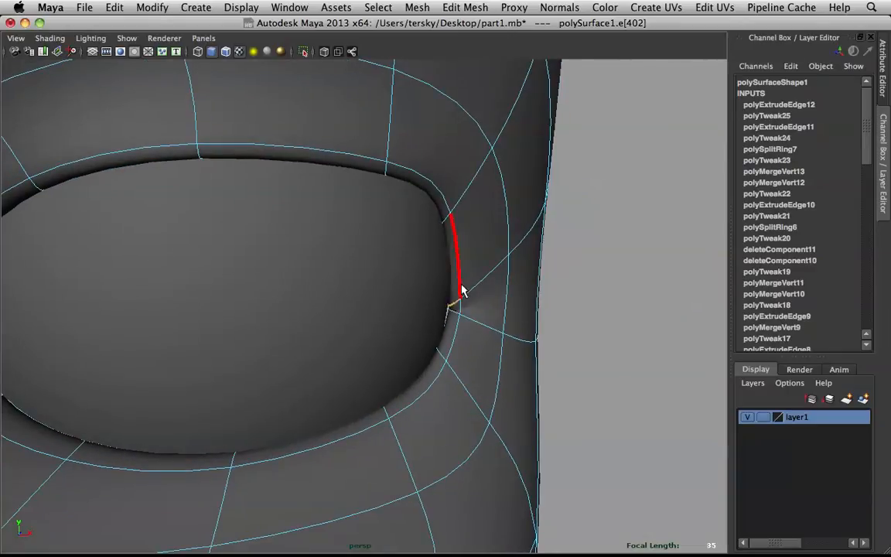
{"action": "key", "text": "4"}
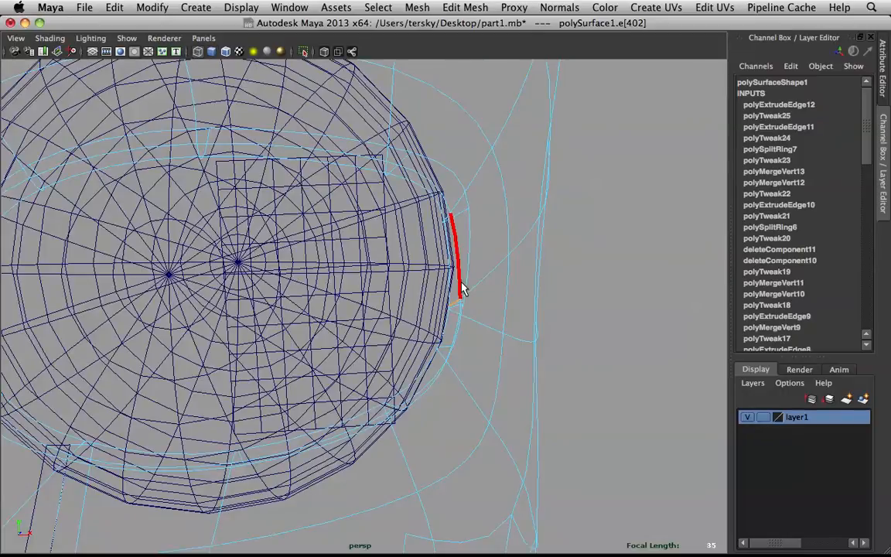
{"action": "key", "text": "5"}
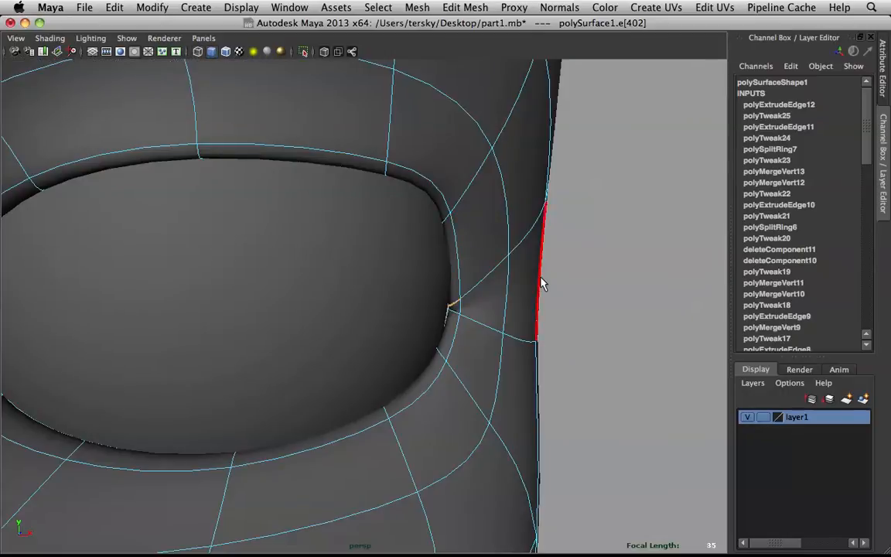
{"action": "key", "text": "1"}
{"action": "key", "text": "w"}
{"action": "left_click_drag", "start_coordinate": [450, 285], "coordinate": [451, 243]}
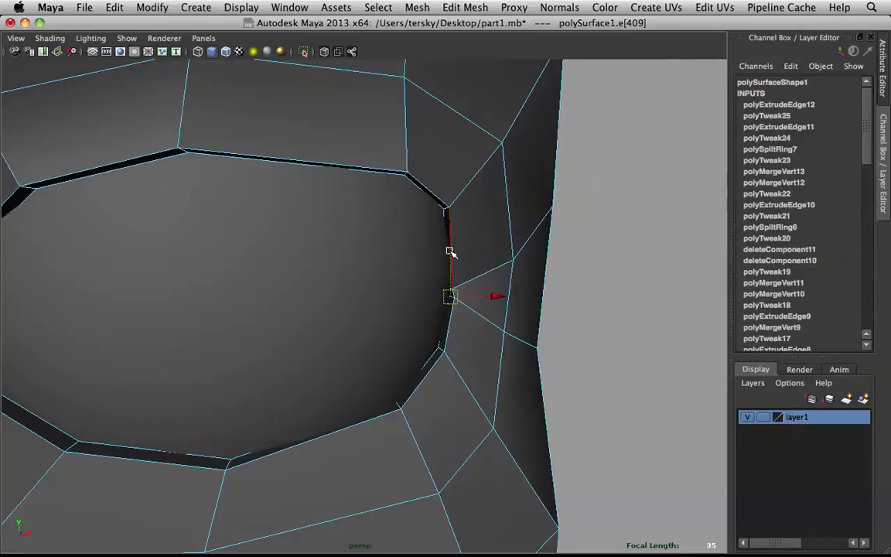
Step: Move the edge running outward from the outer eye corner in depth, and restore the smooth preview
{"action": "left_click", "coordinate": [534, 232]}
{"action": "left_click_drag", "start_coordinate": [537, 238], "coordinate": [472, 230], "text": "alt"}
{"action": "left_click_drag", "start_coordinate": [451, 266], "coordinate": [457, 327], "text": "alt"}
{"action": "left_click", "coordinate": [441, 326]}
{"action": "left_click", "coordinate": [448, 277]}
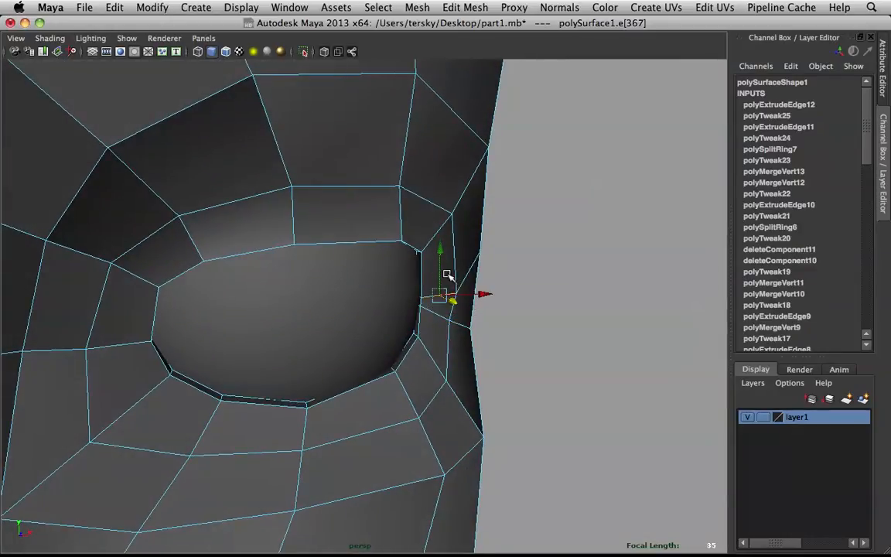
{"action": "left_click_drag", "start_coordinate": [455, 302], "coordinate": [462, 277]}
{"action": "key", "text": "3"}
Step: Turn on soft selection, adjust its falloff radius, and slightly move the short edge at the upper outer eyelid
{"action": "left_click_drag", "start_coordinate": [515, 283], "coordinate": [443, 318], "text": "alt"}
{"action": "left_click_drag", "start_coordinate": [537, 322], "coordinate": [334, 238], "text": "alt"}
{"action": "left_click", "coordinate": [317, 240]}
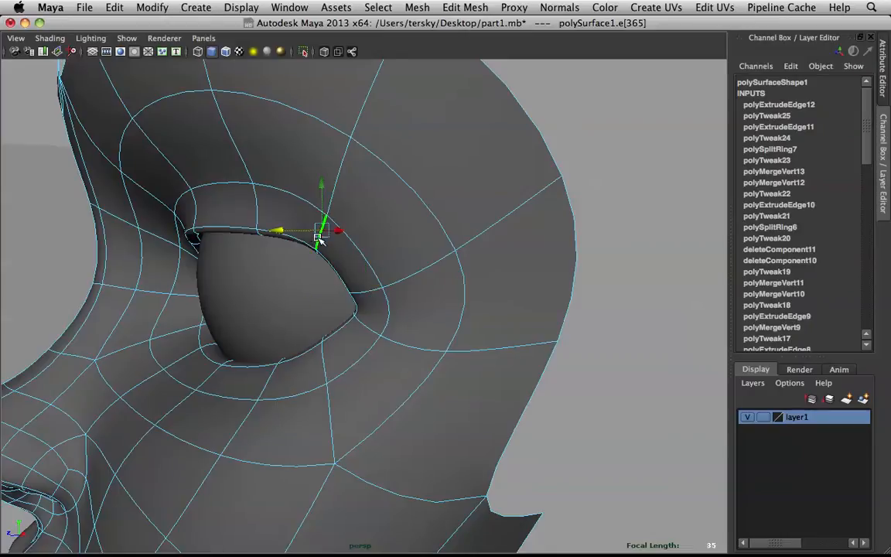
{"action": "key", "text": "b"}
{"action": "left_click_drag", "start_coordinate": [327, 333], "coordinate": [166, 313]}
{"action": "left_click_drag", "start_coordinate": [315, 230], "coordinate": [312, 235]}
Step: Clear the selection and examine the whole face and the eye fit from several angles
{"action": "scroll", "coordinate": [553, 235], "scroll_direction": "down", "scroll_amount": 2}
{"action": "left_click", "coordinate": [592, 251]}
{"action": "left_click_drag", "start_coordinate": [346, 192], "coordinate": [455, 201], "text": "alt"}
{"action": "scroll", "coordinate": [463, 211], "scroll_direction": "down", "scroll_amount": 6}
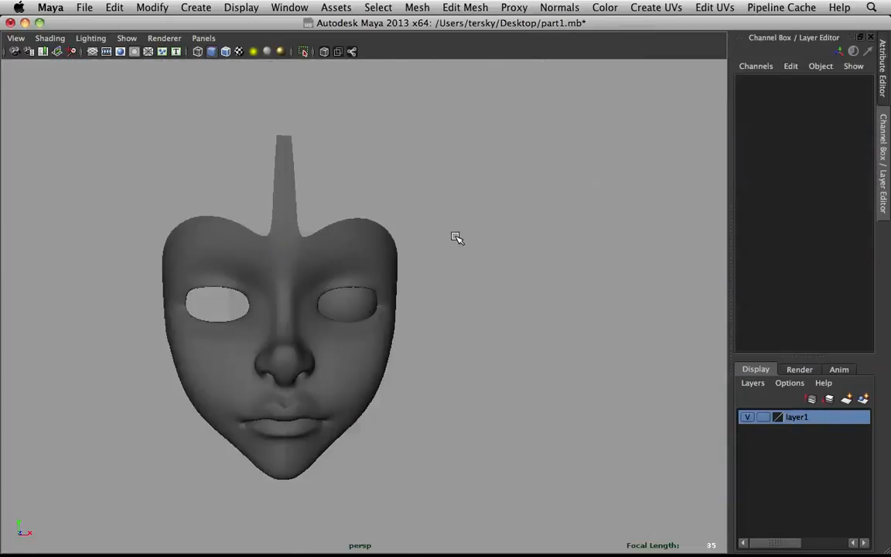
{"action": "left_click_drag", "start_coordinate": [530, 234], "coordinate": [460, 222], "text": "alt"}
{"action": "scroll", "coordinate": [507, 255], "scroll_direction": "up", "scroll_amount": 5}
{"action": "left_click_drag", "start_coordinate": [510, 261], "coordinate": [475, 301], "text": "alt"}
{"action": "scroll", "coordinate": [533, 301], "scroll_direction": "down", "scroll_amount": 5}
Step: In unsmoothed display, move the two edges beside the nose bridge slightly outward with soft selection, and return to the smoothed object view
{"action": "left_click", "coordinate": [394, 339]}
{"action": "scroll", "coordinate": [384, 244], "scroll_direction": "up", "scroll_amount": 3}
{"action": "right_click_drag", "start_coordinate": [355, 232], "coordinate": [348, 208]}
{"action": "left_click", "coordinate": [387, 271]}
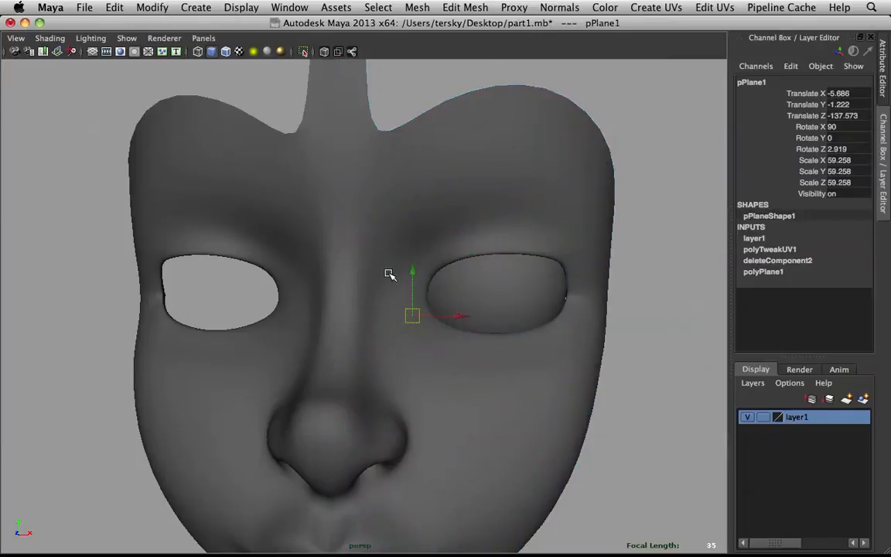
{"action": "left_click", "coordinate": [394, 221]}
{"action": "right_click_drag", "start_coordinate": [395, 212], "coordinate": [403, 236]}
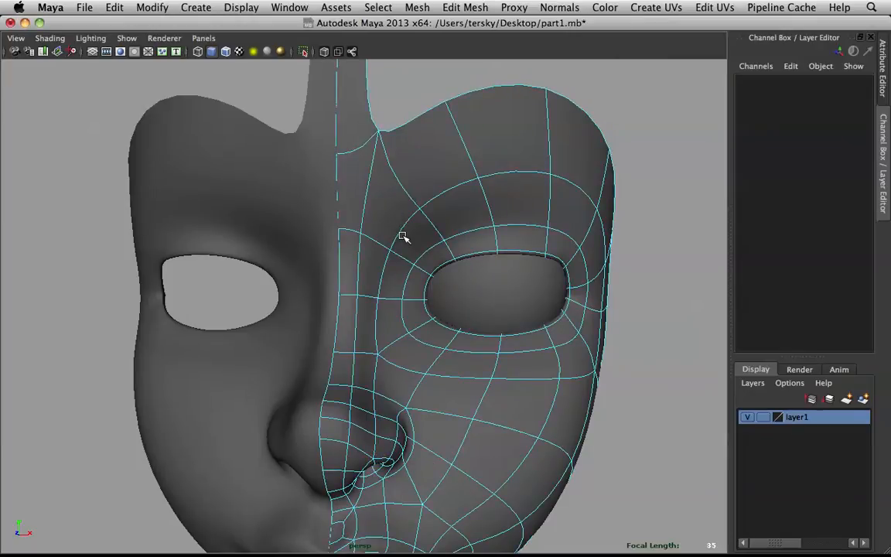
{"action": "key", "text": "1"}
{"action": "left_click", "coordinate": [383, 272]}
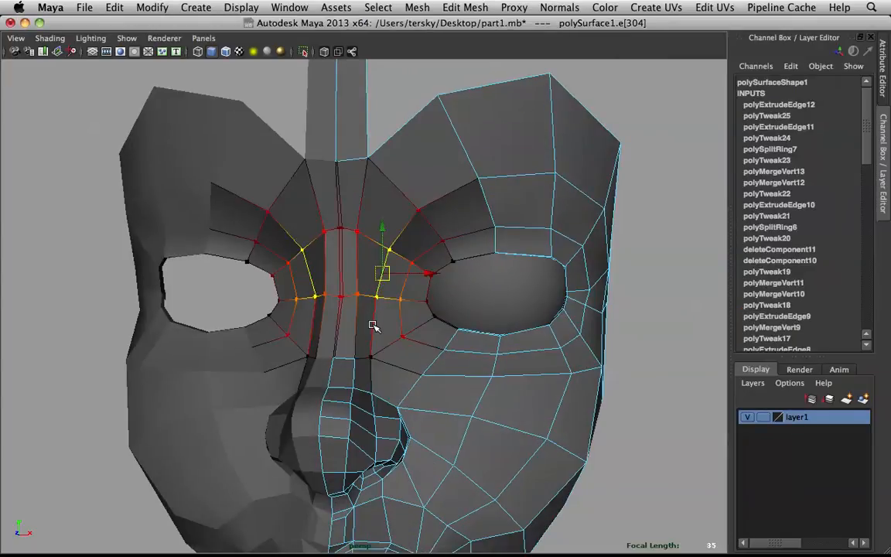
{"action": "left_click_drag", "start_coordinate": [410, 300], "coordinate": [420, 303]}
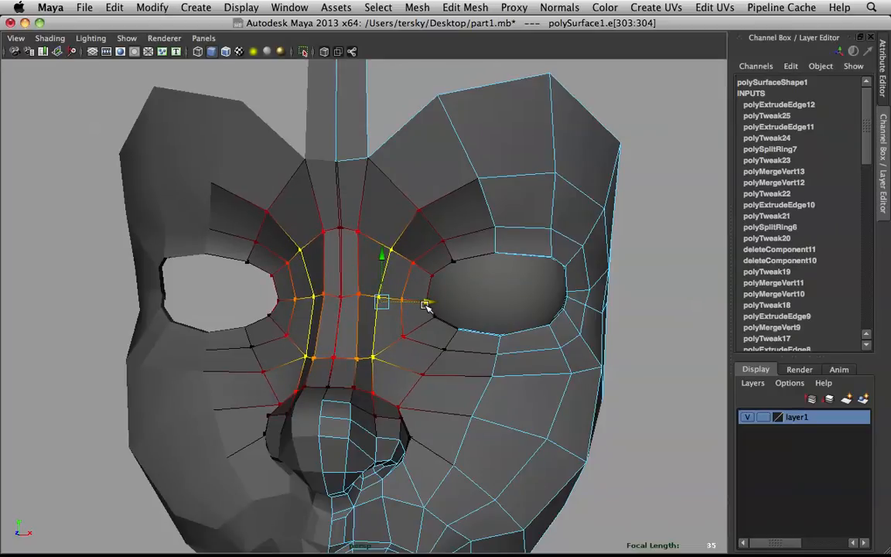
{"action": "right_click_drag", "start_coordinate": [407, 255], "coordinate": [444, 238]}
{"action": "scroll", "coordinate": [399, 267], "scroll_direction": "down", "scroll_amount": 5}
{"action": "key", "text": "3"}
{"action": "left_click", "coordinate": [513, 294]}
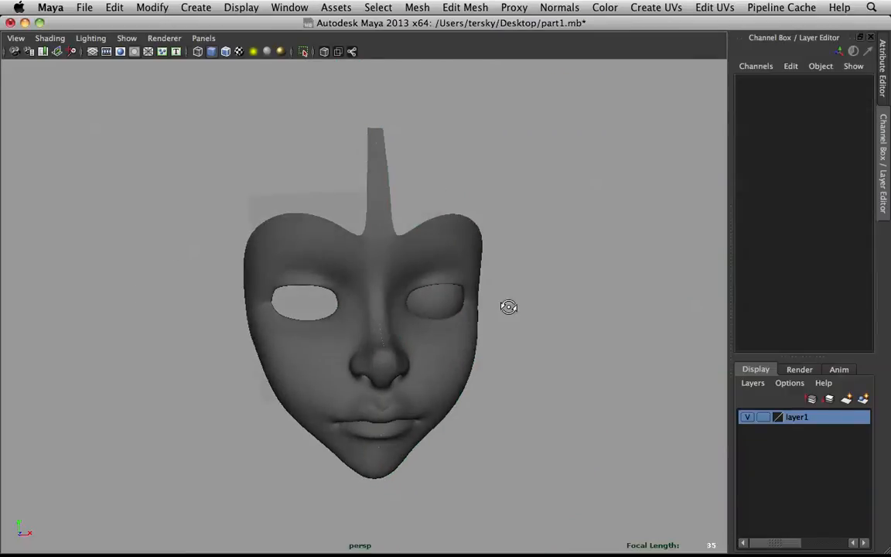
Step: Relax the brow and eye area of the modelled face half with the Sculpt Geometry tool, and check the face from the front
{"action": "scroll", "coordinate": [487, 356], "scroll_direction": "up", "scroll_amount": 4}
{"action": "left_click", "coordinate": [447, 344]}
{"action": "right_click_drag", "start_coordinate": [403, 310], "coordinate": [383, 283], "text": "shift"}
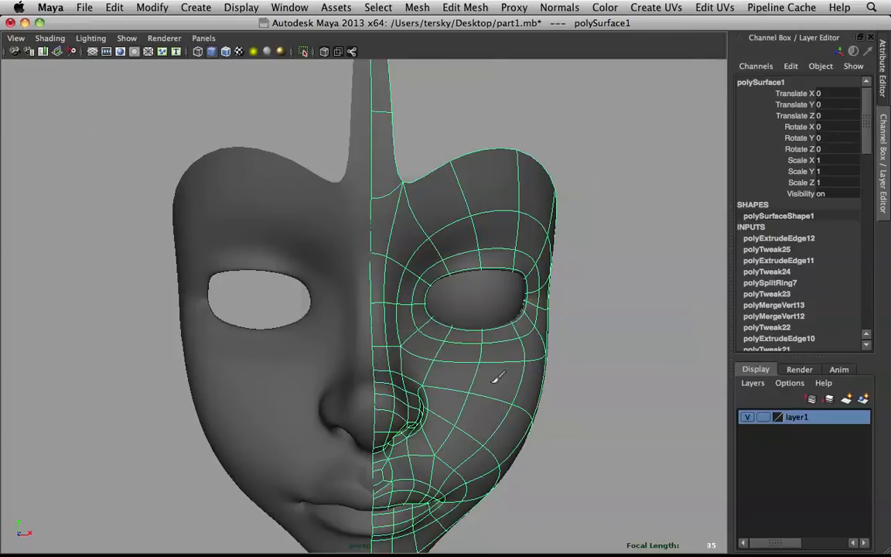
{"action": "left_click_drag", "start_coordinate": [531, 369], "coordinate": [497, 372], "text": "alt"}
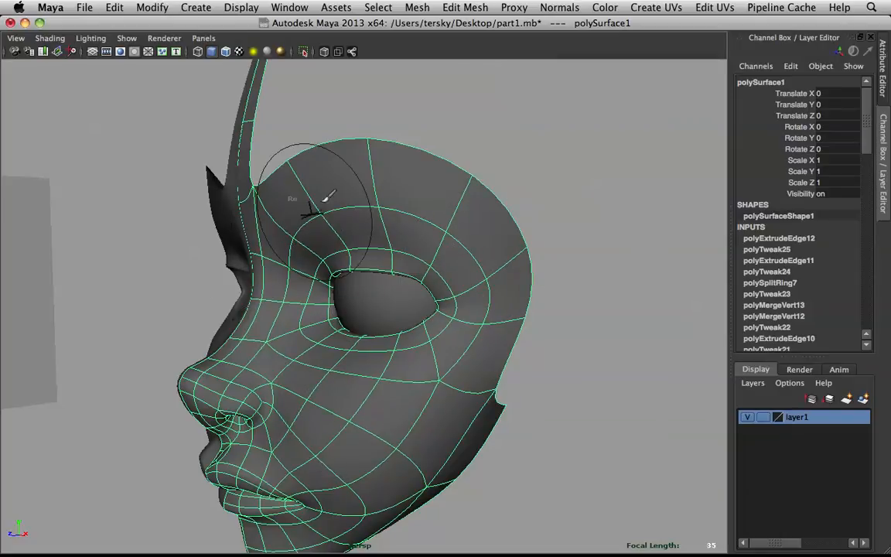
{"action": "left_click", "coordinate": [543, 168]}
{"action": "left_click_drag", "start_coordinate": [543, 168], "coordinate": [508, 243], "text": "alt"}
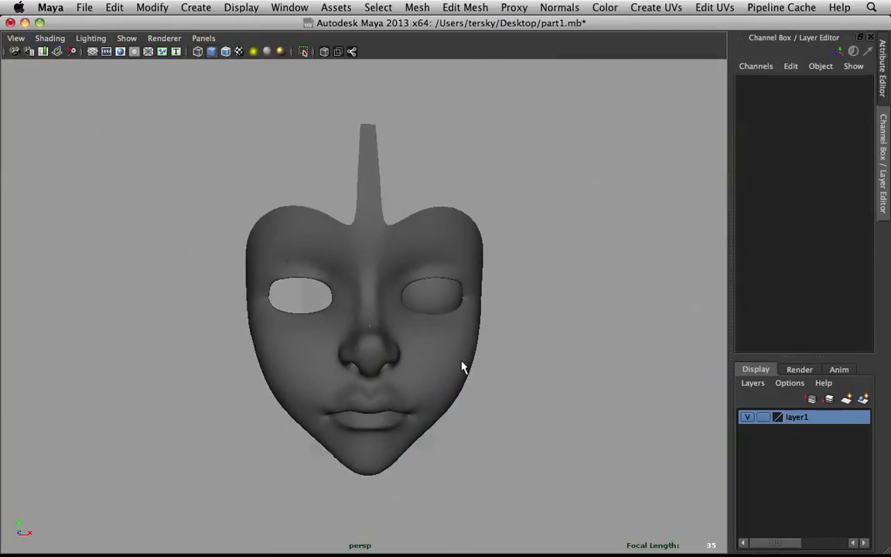
Step: Switch to Google Chrome, search Google Images for "repunzle tangled", and minimize the Outliner window covering the results
{"action": "mouse_move", "coordinate": [417, 554]}
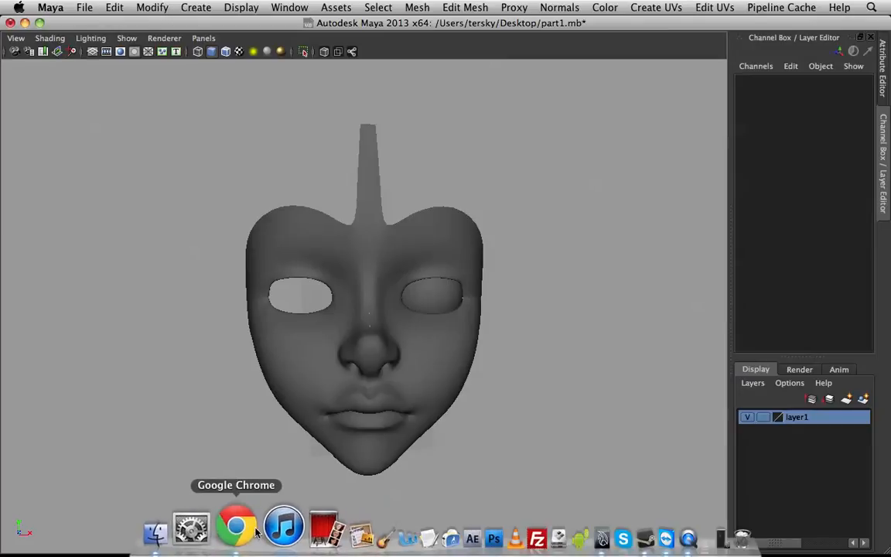
{"action": "left_click", "coordinate": [242, 529]}
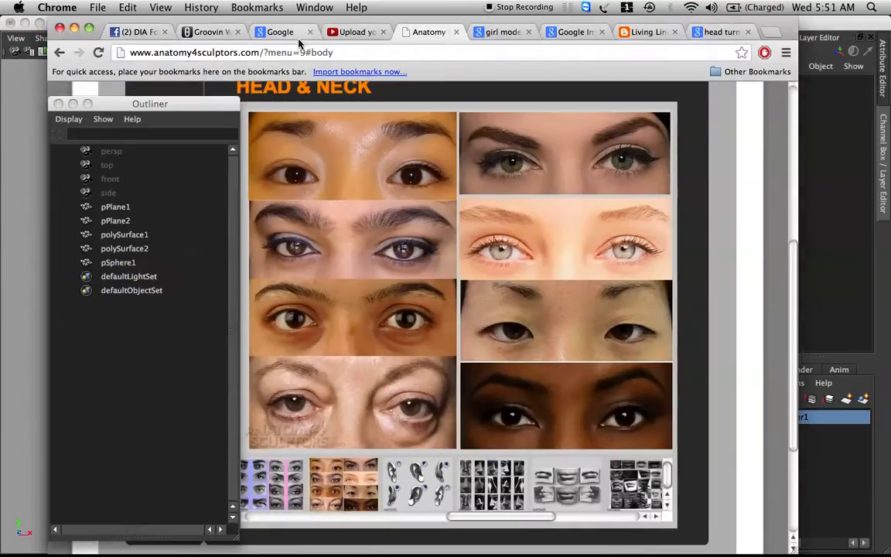
{"action": "left_click", "coordinate": [306, 51]}
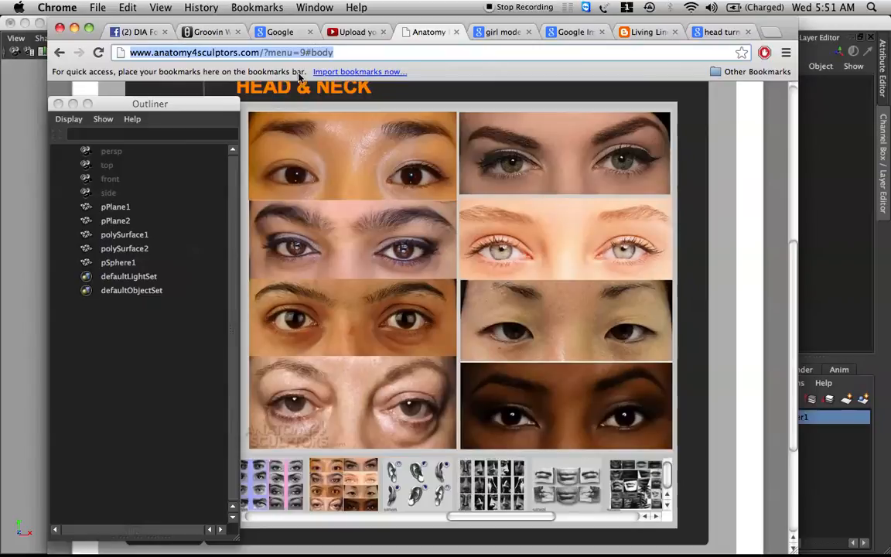
{"action": "type", "text": "repunzle tangled"}
{"action": "key", "text": "Return"}
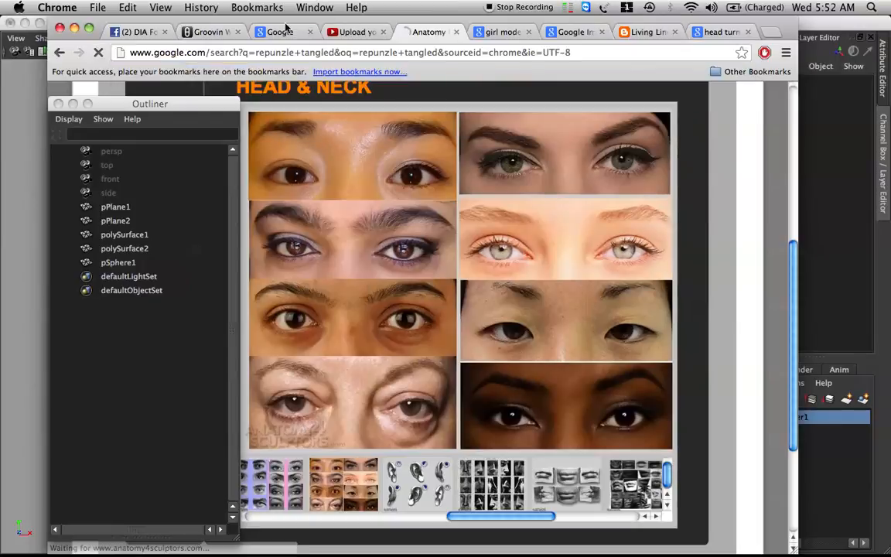
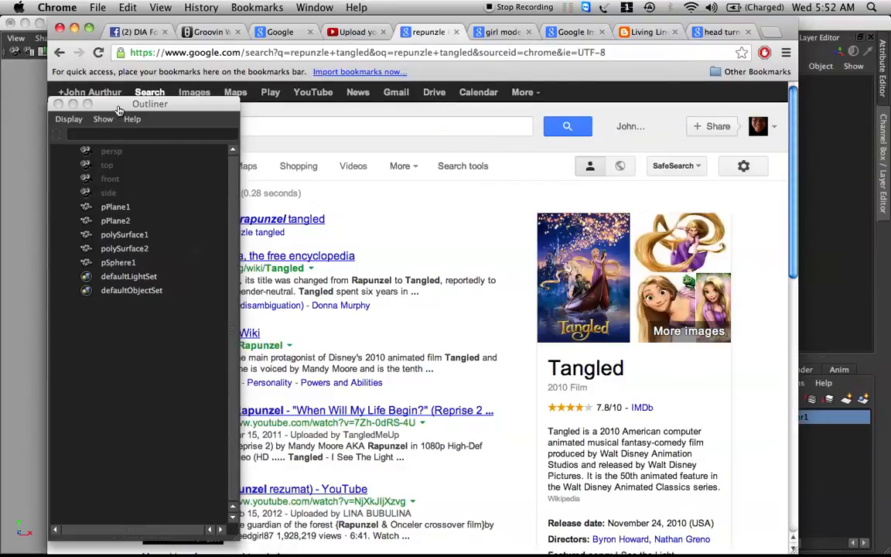
{"action": "left_click", "coordinate": [73, 104]}
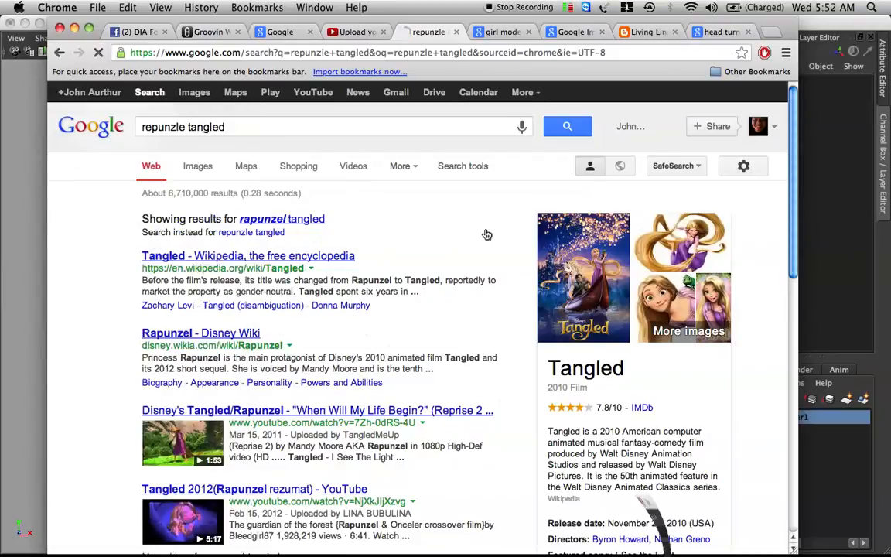
{"action": "left_click", "coordinate": [199, 165]}
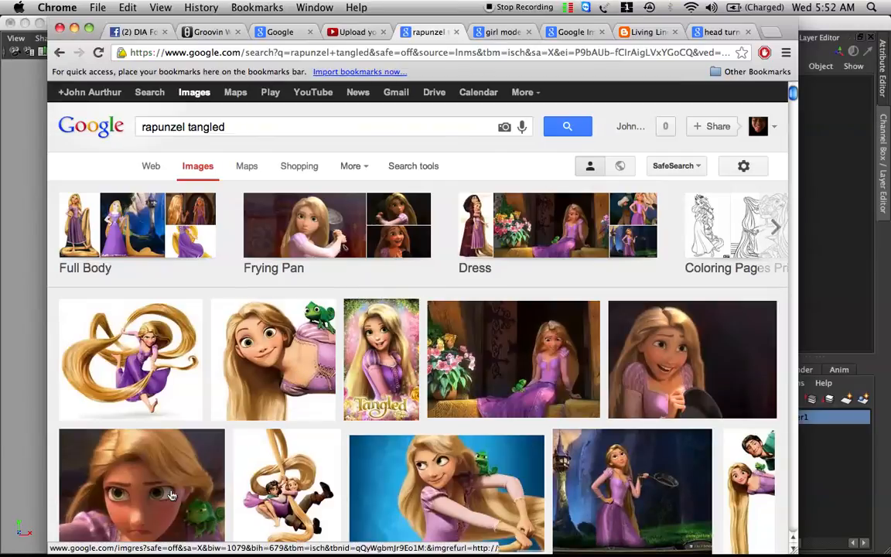
Step: Preview the frowning Rapunzel close-up and filter the image results to Large size
{"action": "left_click", "coordinate": [157, 445]}
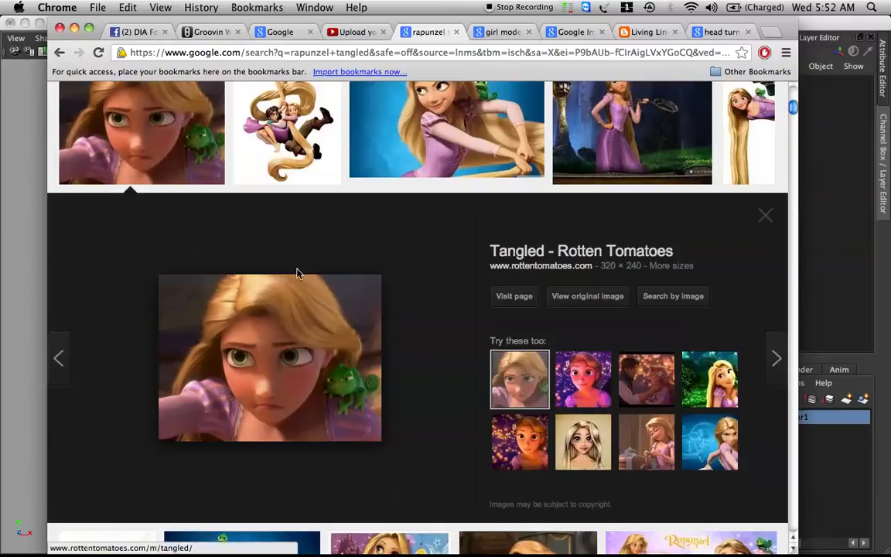
{"action": "scroll", "coordinate": [201, 163], "scroll_direction": "up", "scroll_amount": 5}
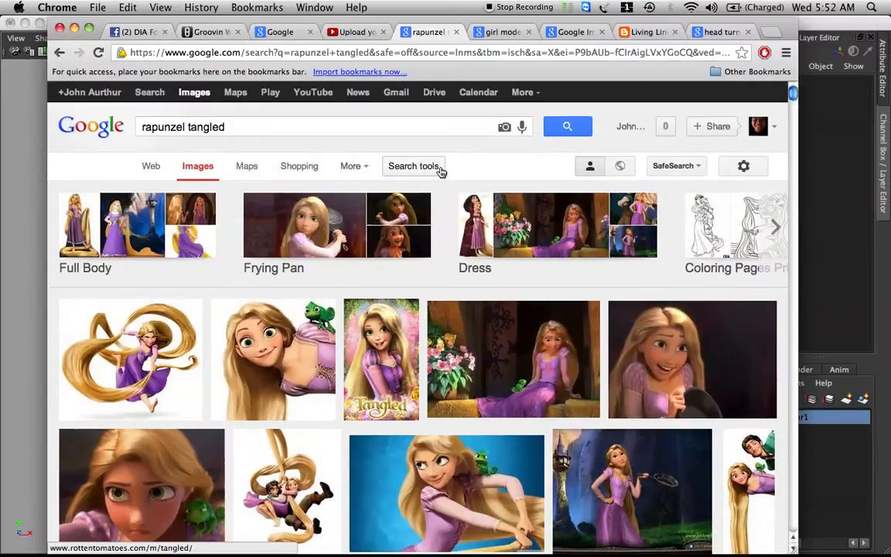
{"action": "left_click", "coordinate": [430, 166]}
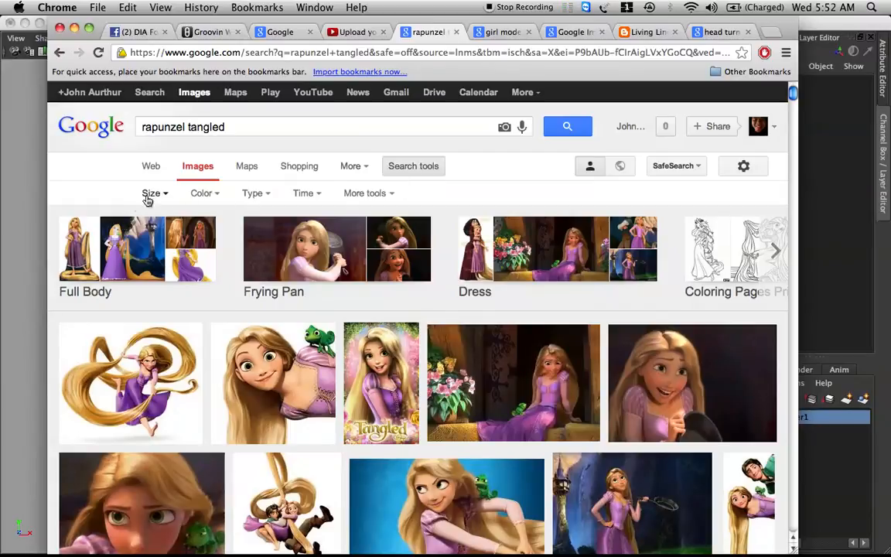
{"action": "left_click", "coordinate": [152, 193]}
{"action": "left_click", "coordinate": [158, 235]}
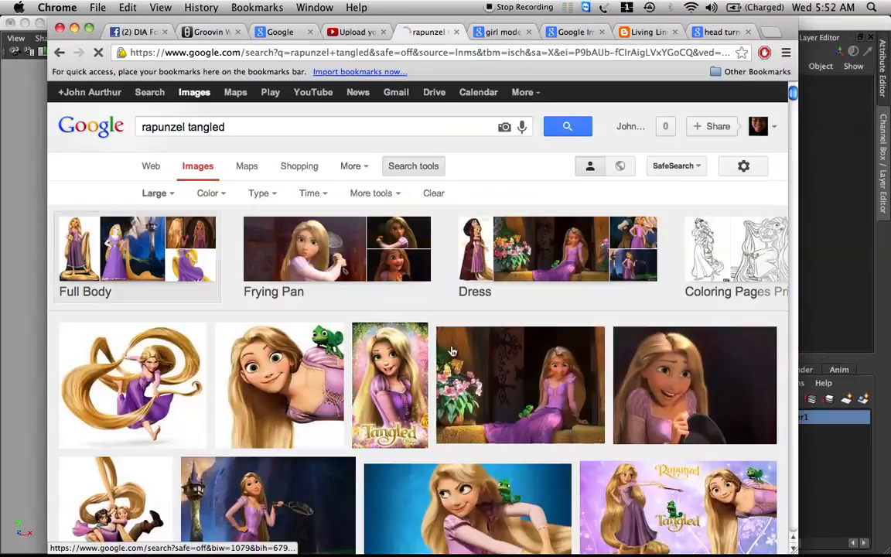
Step: Browse the large results and open the front-facing Rapunzel close-up with raised hands as an eye reference
{"action": "scroll", "coordinate": [360, 347], "scroll_direction": "down", "scroll_amount": 5}
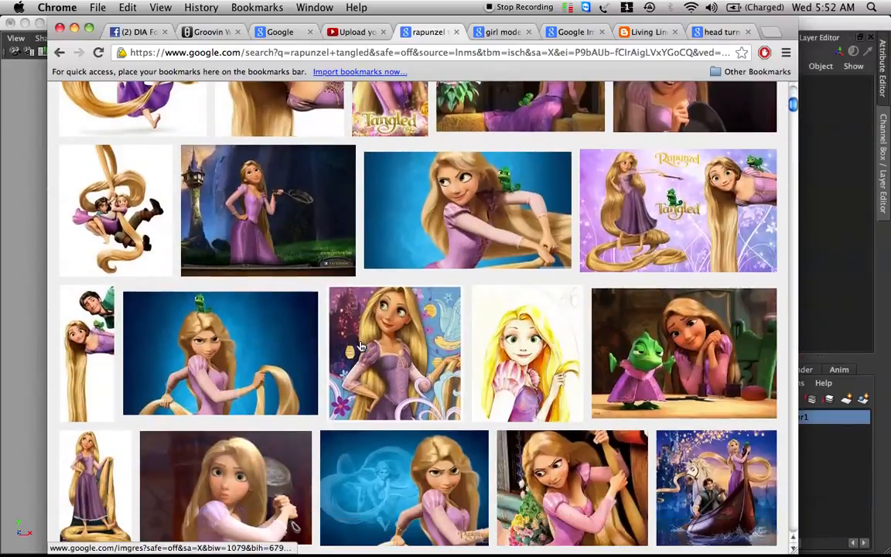
{"action": "scroll", "coordinate": [360, 347], "scroll_direction": "down", "scroll_amount": 3}
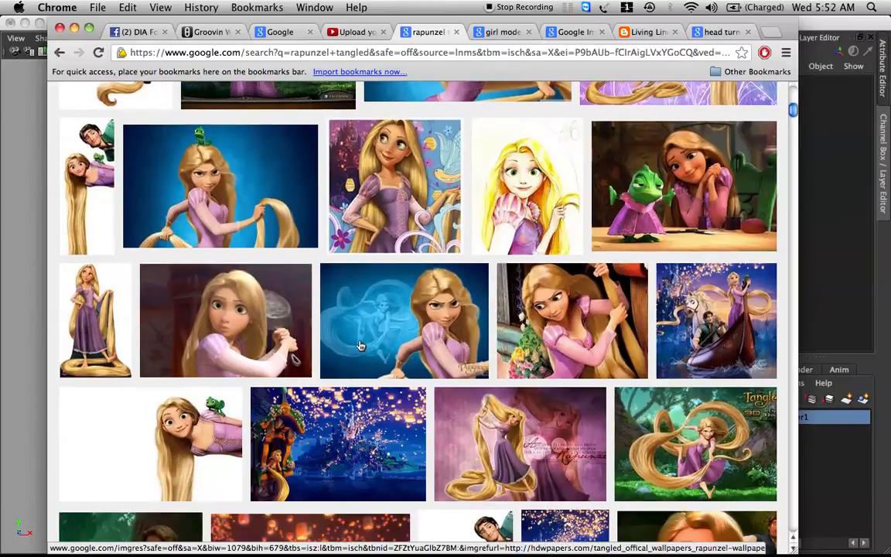
{"action": "scroll", "coordinate": [361, 346], "scroll_direction": "down", "scroll_amount": 4}
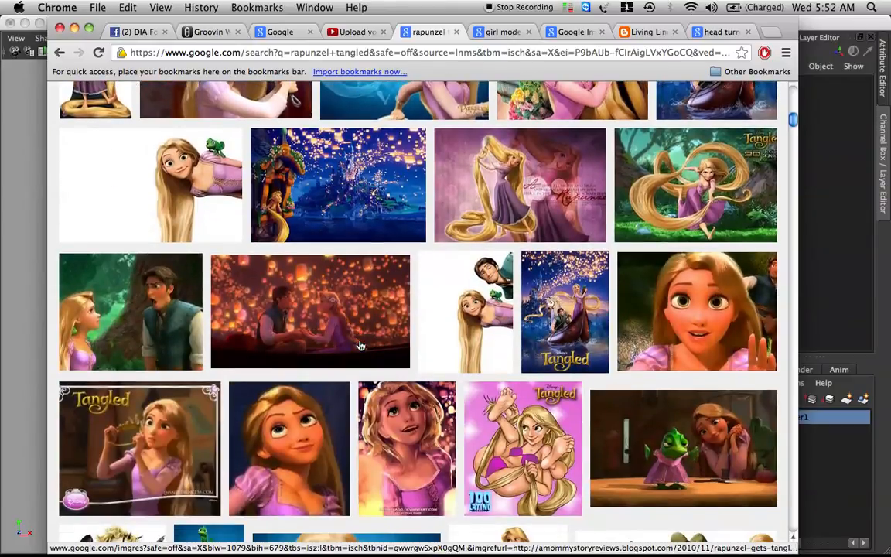
{"action": "left_click", "coordinate": [734, 319]}
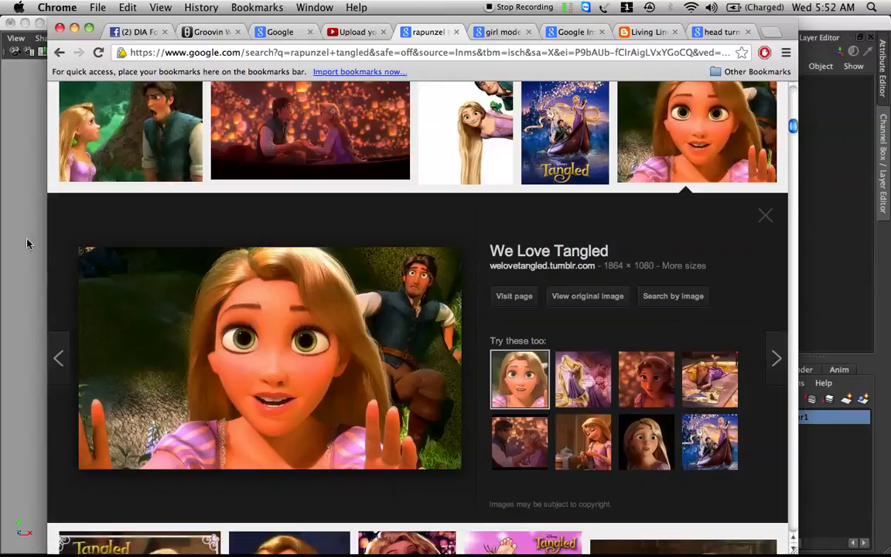
Step: Switch back to Maya, select the face half and use the Sculpt Geometry tool's Relax brush beside the nose bridge
{"action": "left_click", "coordinate": [4, 230]}
{"action": "left_click_drag", "start_coordinate": [407, 273], "coordinate": [432, 254], "text": "alt"}
{"action": "left_click", "coordinate": [397, 263]}
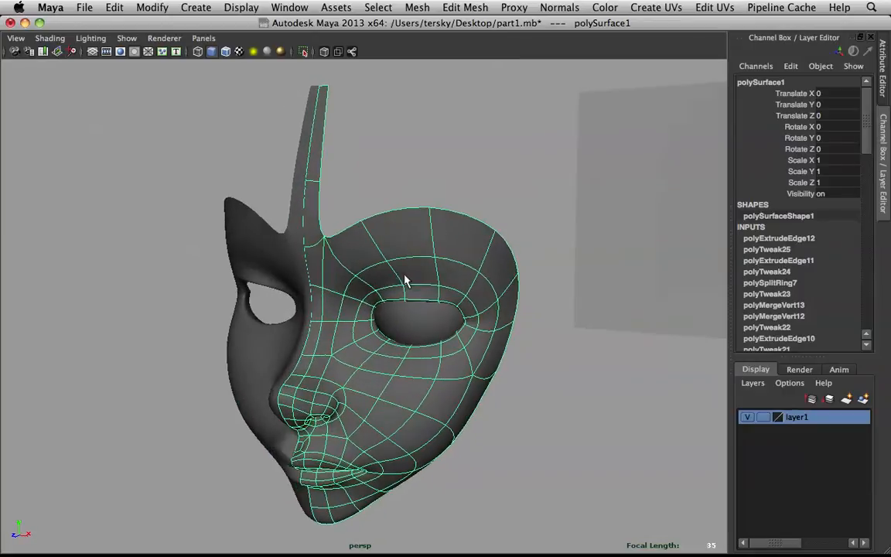
{"action": "left_click_drag", "start_coordinate": [341, 348], "coordinate": [389, 272], "text": "alt"}
{"action": "right_click_drag", "start_coordinate": [392, 268], "coordinate": [349, 248], "text": "shift"}
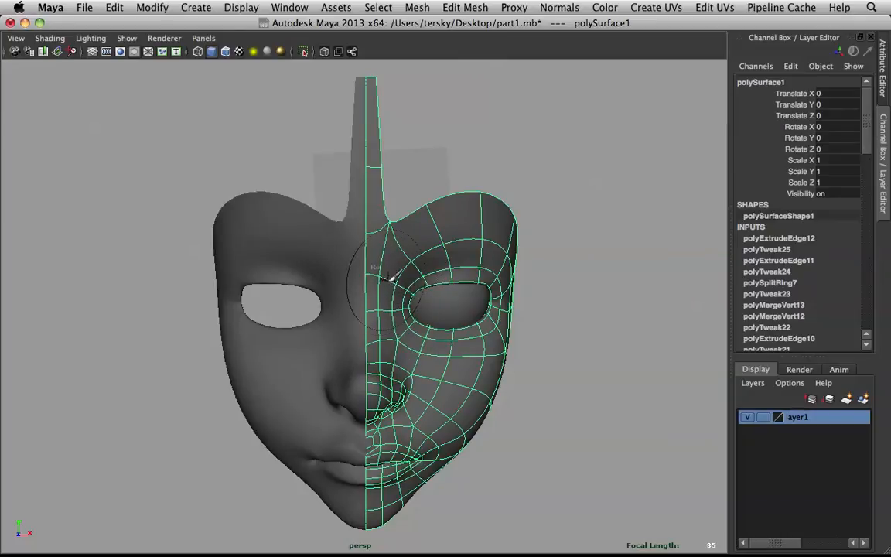
{"action": "left_click_drag", "start_coordinate": [408, 254], "coordinate": [407, 243], "text": "alt"}
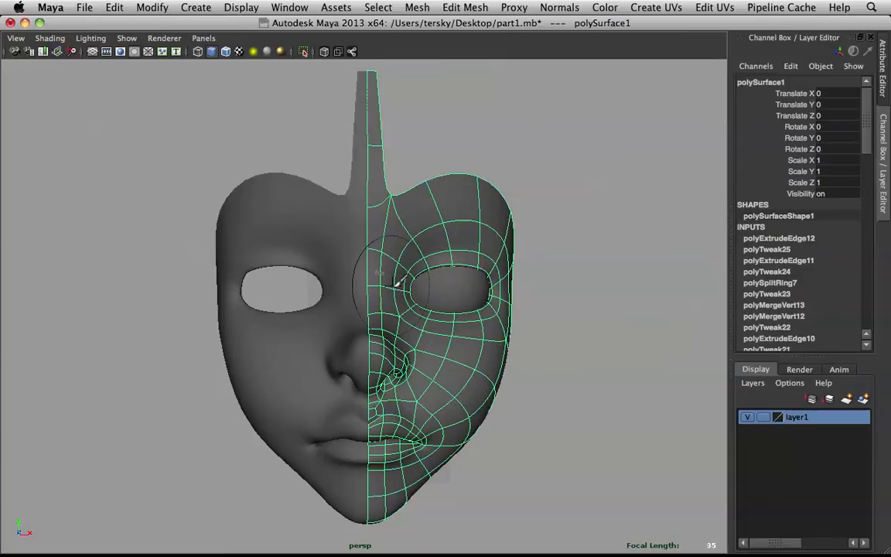
{"action": "left_click_drag", "start_coordinate": [520, 206], "coordinate": [560, 234], "text": "alt"}
{"action": "key", "text": "q"}
{"action": "left_click", "coordinate": [580, 261]}
{"action": "left_click_drag", "start_coordinate": [582, 267], "coordinate": [512, 282], "text": "alt"}
{"action": "scroll", "coordinate": [593, 271], "scroll_direction": "up", "scroll_amount": 4}
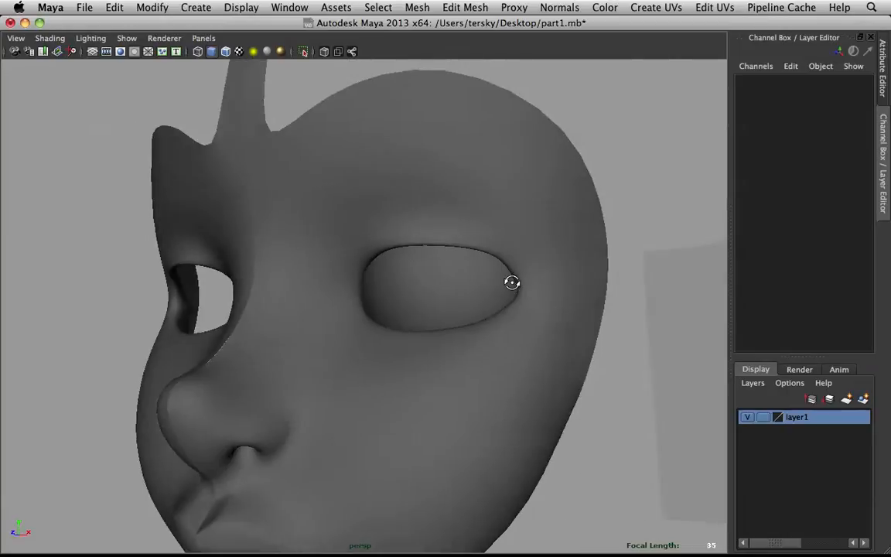
Step: Move the edge below the outer corner of the eye outward on the unsmoothed face half, without soft selection
{"action": "scroll", "coordinate": [457, 379], "scroll_direction": "up", "scroll_amount": 3}
{"action": "left_click", "coordinate": [457, 378]}
{"action": "left_click_drag", "start_coordinate": [458, 379], "coordinate": [144, 366], "text": "alt"}
{"action": "left_click_drag", "start_coordinate": [239, 372], "coordinate": [442, 387], "text": "alt"}
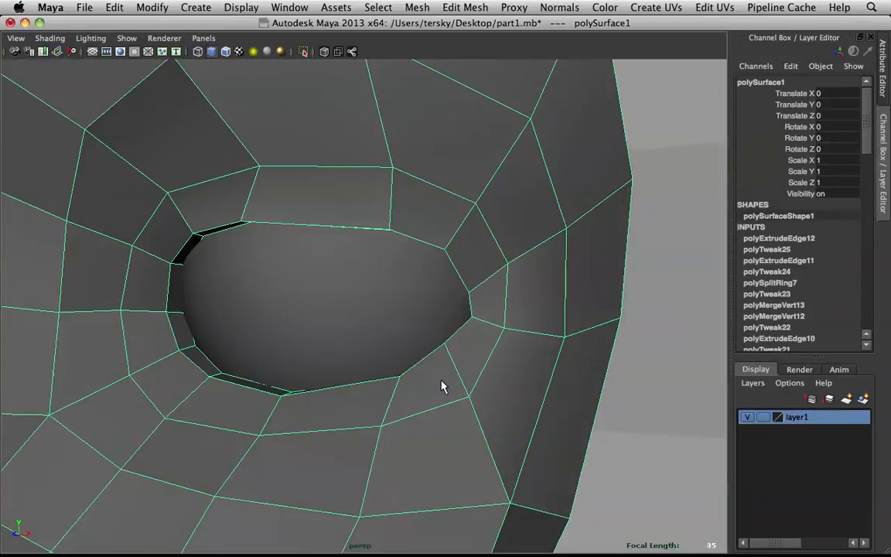
{"action": "right_click_drag", "start_coordinate": [442, 334], "coordinate": [442, 267]}
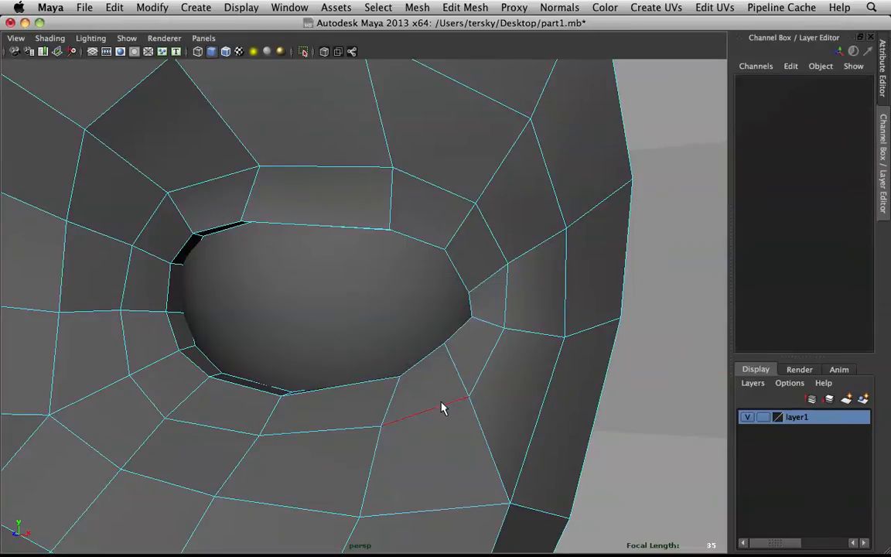
{"action": "left_click", "coordinate": [452, 408]}
{"action": "key", "text": "b"}
{"action": "left_click_drag", "start_coordinate": [426, 411], "coordinate": [449, 406]}
Step: Reposition the outer cheek vertices below the outer eye corner, shifting them up and outward toward the face border
{"action": "right_click_drag", "start_coordinate": [538, 385], "coordinate": [473, 295]}
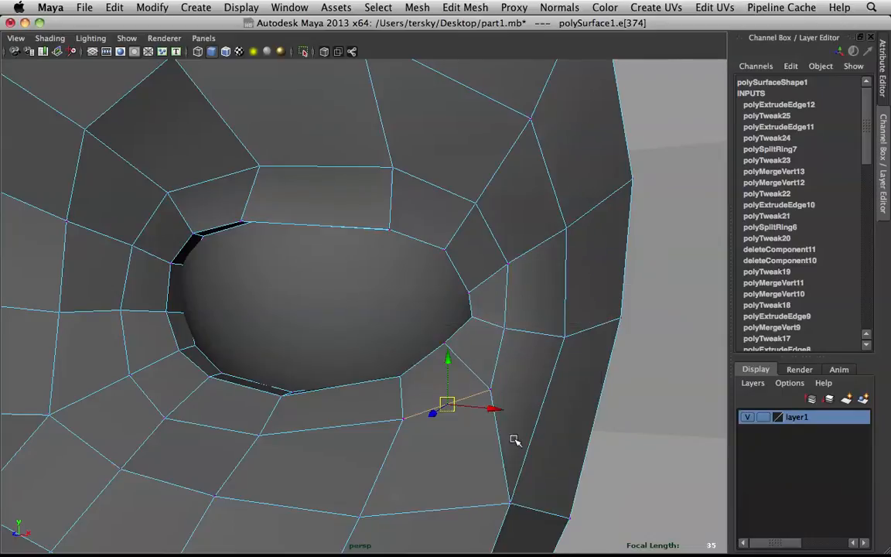
{"action": "left_click", "coordinate": [512, 504]}
{"action": "scroll", "coordinate": [519, 486], "scroll_direction": "down", "scroll_amount": 3}
{"action": "left_click_drag", "start_coordinate": [462, 444], "coordinate": [490, 407]}
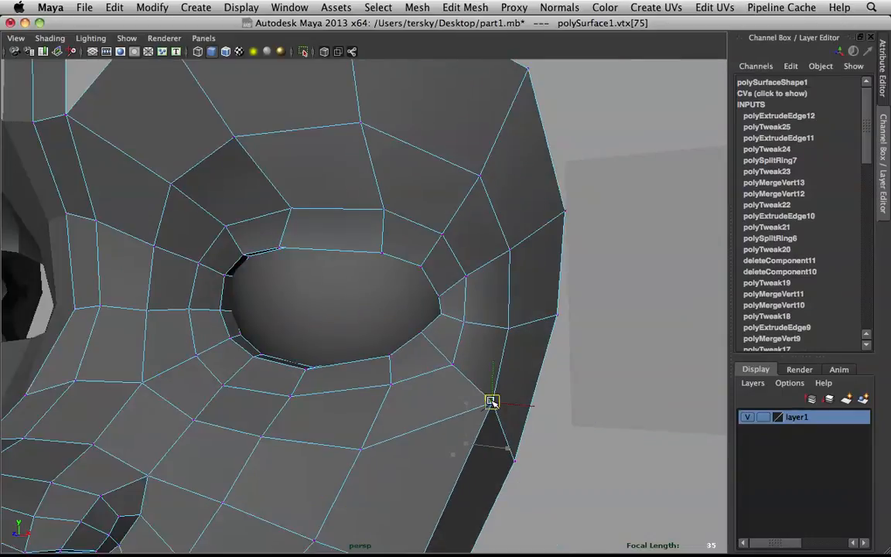
{"action": "scroll", "coordinate": [501, 431], "scroll_direction": "down", "scroll_amount": 3}
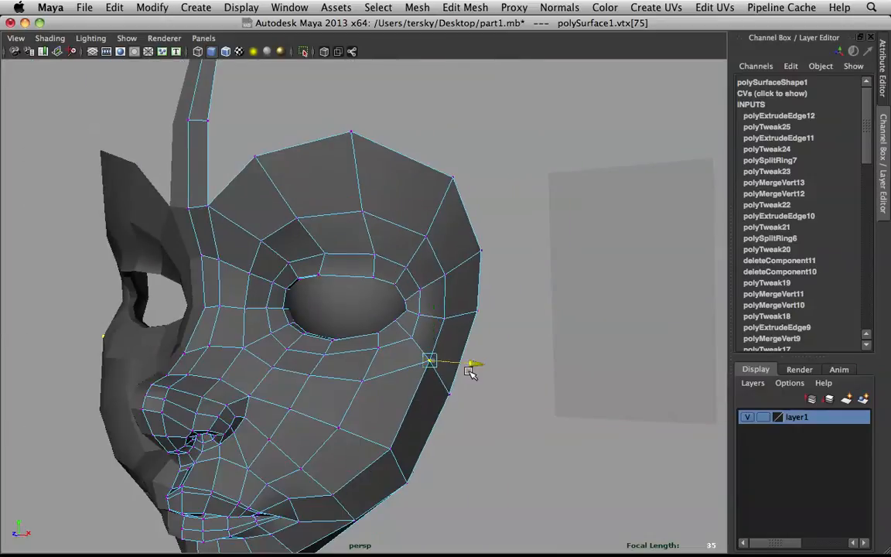
{"action": "left_click_drag", "start_coordinate": [472, 371], "coordinate": [472, 376]}
{"action": "left_click_drag", "start_coordinate": [430, 419], "coordinate": [431, 415]}
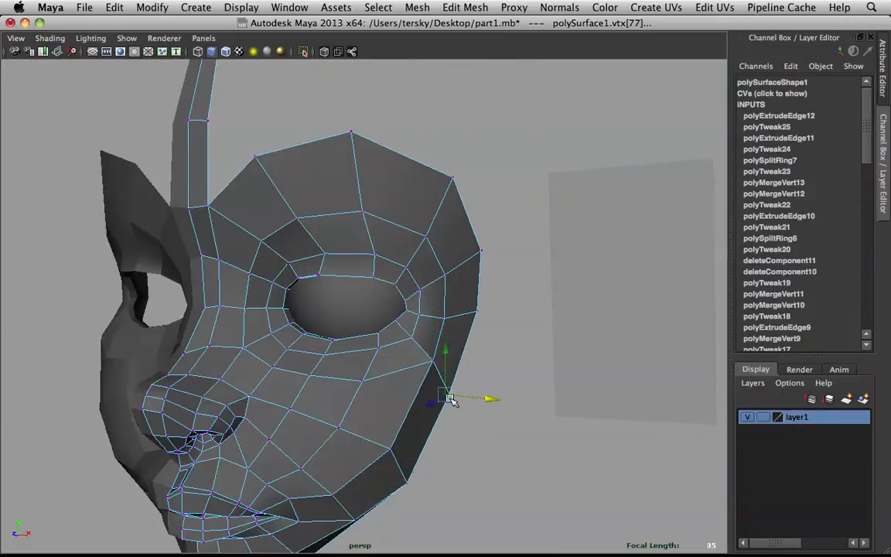
{"action": "left_click_drag", "start_coordinate": [464, 376], "coordinate": [465, 375]}
Step: Turn on the smooth preview and adjust the border vertex of the outer cheek against the sketch in the front view
{"action": "left_click_drag", "start_coordinate": [414, 383], "coordinate": [474, 361], "text": "alt"}
{"action": "key", "text": "3"}
{"action": "left_click", "coordinate": [474, 363]}
{"action": "key", "text": "space"}
{"action": "key", "text": "space"}
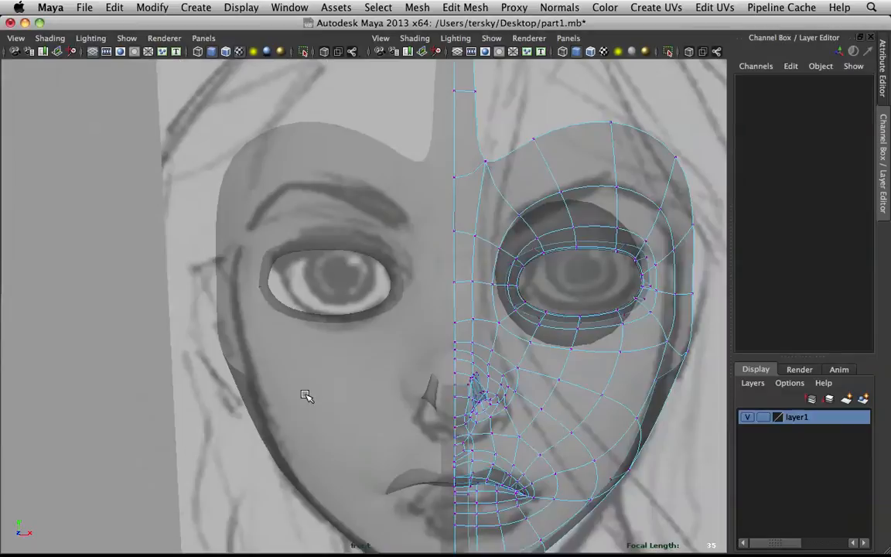
{"action": "right_click_drag", "start_coordinate": [296, 396], "coordinate": [499, 390], "text": "alt"}
{"action": "middle_click_drag", "start_coordinate": [499, 390], "coordinate": [152, 323], "text": "alt"}
{"action": "right_click_drag", "start_coordinate": [152, 323], "coordinate": [120, 320], "text": "alt"}
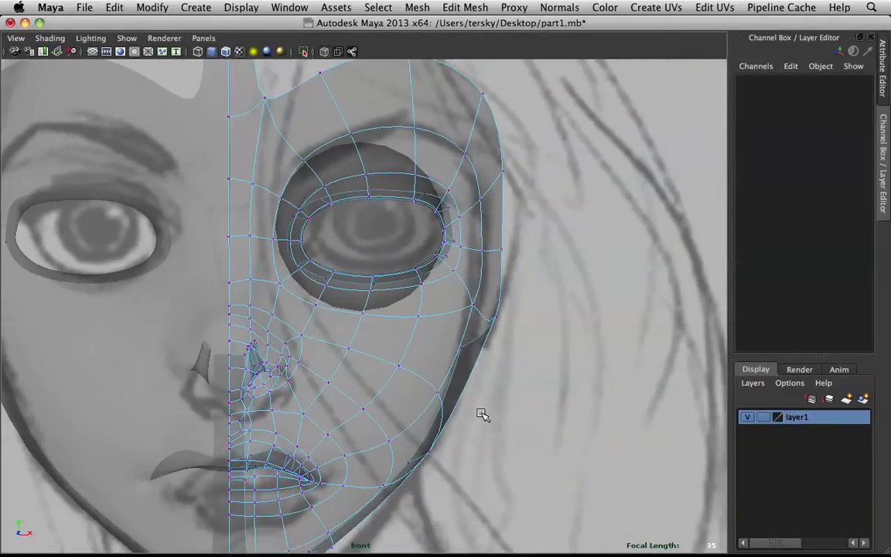
{"action": "left_click", "coordinate": [483, 325]}
{"action": "left_click_drag", "start_coordinate": [487, 324], "coordinate": [507, 289]}
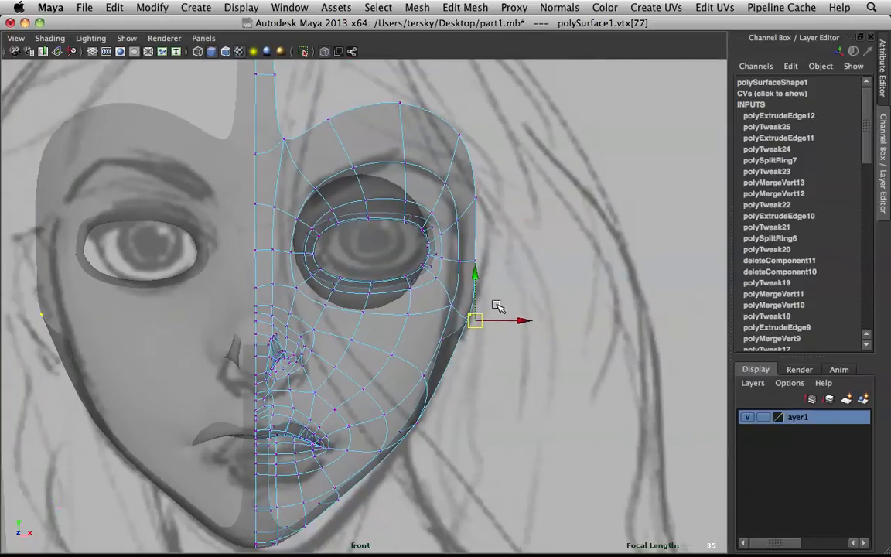
Step: Pull the temple and cheek border vertices inward with soft selection in the front view, and check the face in perspective
{"action": "key", "text": "b"}
{"action": "mouse_move", "coordinate": [503, 312]}
{"action": "left_mouse_down"}
{"action": "mouse_move", "coordinate": [533, 309]}
{"action": "mouse_move", "coordinate": [579, 334]}
{"action": "mouse_move", "coordinate": [519, 319]}
{"action": "left_mouse_up"}
{"action": "left_click_drag", "start_coordinate": [470, 273], "coordinate": [469, 274]}
{"action": "left_click_drag", "start_coordinate": [516, 258], "coordinate": [512, 258]}
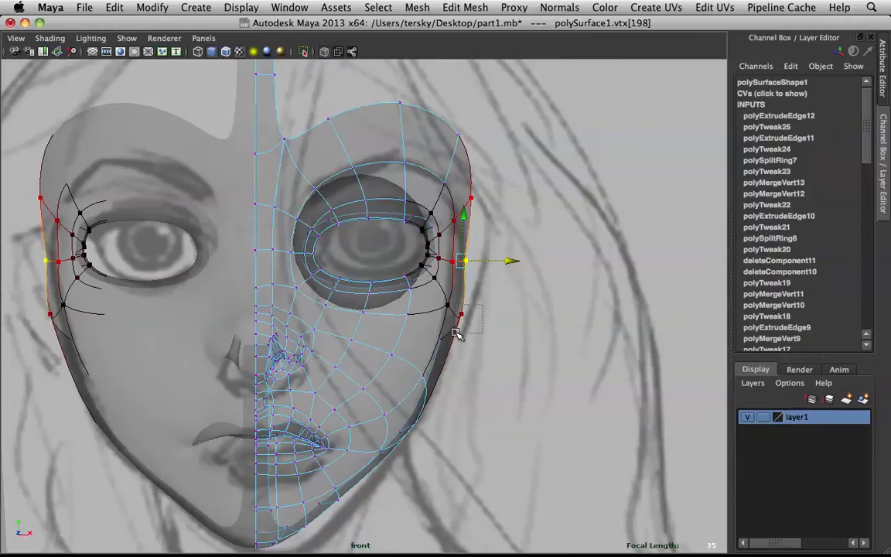
{"action": "left_click_drag", "start_coordinate": [457, 334], "coordinate": [457, 334]}
{"action": "key", "text": "space"}
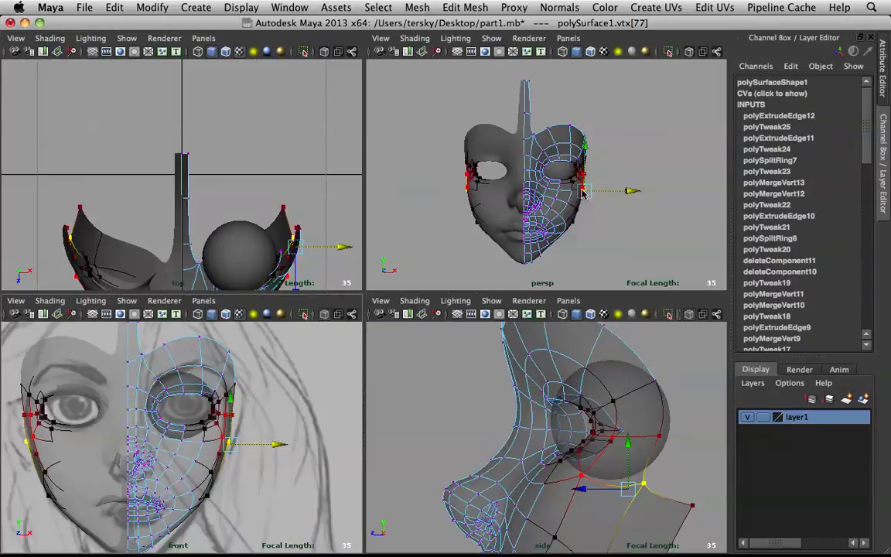
{"action": "key", "text": "space"}
{"action": "scroll", "coordinate": [583, 203], "scroll_direction": "up", "scroll_amount": 5}
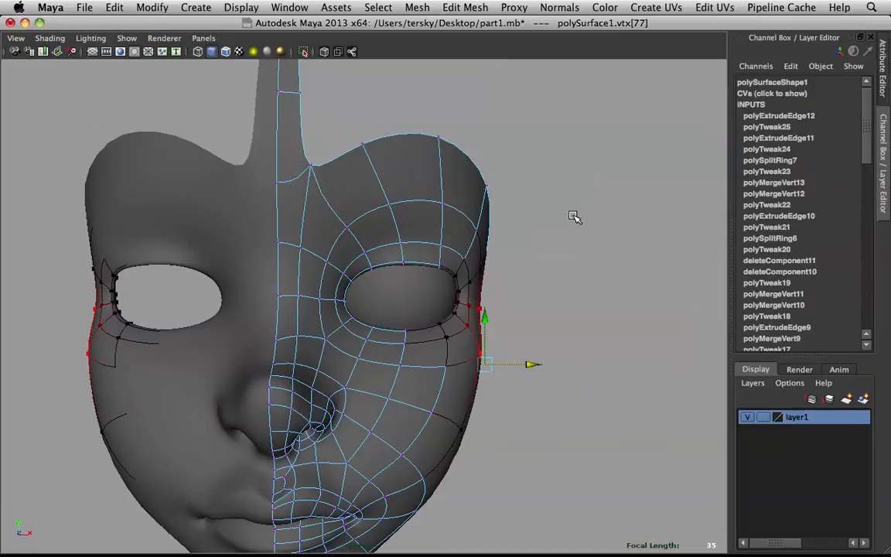
{"action": "left_click", "coordinate": [575, 217]}
{"action": "right_click_drag", "start_coordinate": [397, 219], "coordinate": [482, 198]}
{"action": "left_click_drag", "start_coordinate": [466, 246], "coordinate": [429, 242], "text": "alt"}
{"action": "scroll", "coordinate": [433, 229], "scroll_direction": "down", "scroll_amount": 5}
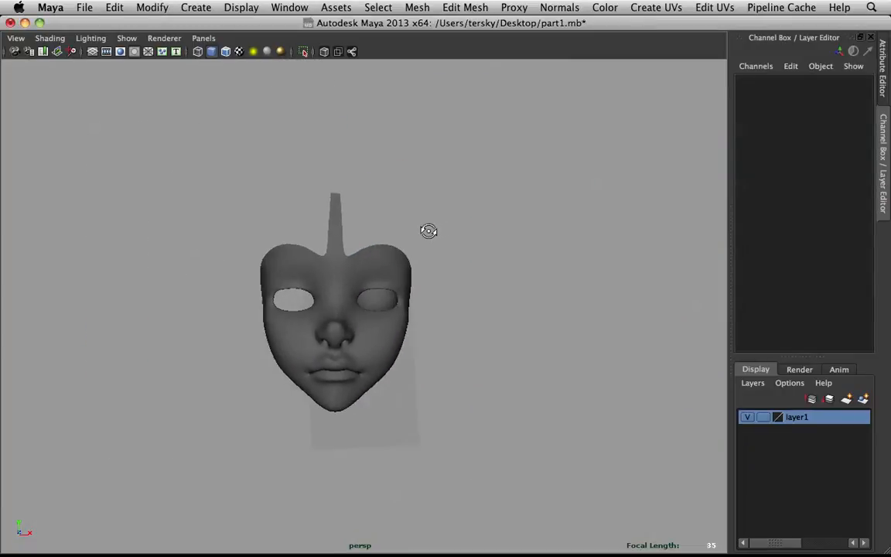
Step: Compare the lower eyelid with the Rapunzel close-up in Google Chrome, and return to Maya with the Outliner window out of the way
{"action": "scroll", "coordinate": [430, 243], "scroll_direction": "up", "scroll_amount": 5}
{"action": "middle_click_drag", "start_coordinate": [429, 243], "coordinate": [476, 213], "text": "alt"}
{"action": "left_click_drag", "start_coordinate": [476, 213], "coordinate": [401, 294], "text": "alt"}
{"action": "scroll", "coordinate": [298, 304], "scroll_direction": "up", "scroll_amount": 5}
{"action": "left_click", "coordinate": [252, 277]}
{"action": "middle_click_drag", "start_coordinate": [252, 276], "coordinate": [335, 318], "text": "alt"}
{"action": "scroll", "coordinate": [336, 318], "scroll_direction": "up", "scroll_amount": 5}
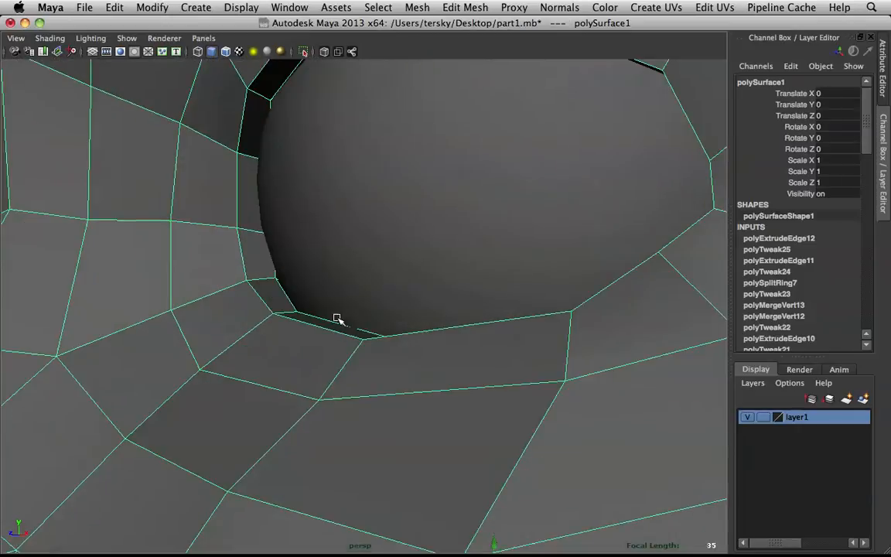
{"action": "left_click_drag", "start_coordinate": [336, 318], "coordinate": [277, 383], "text": "alt"}
{"action": "right_click_drag", "start_coordinate": [158, 279], "coordinate": [151, 244]}
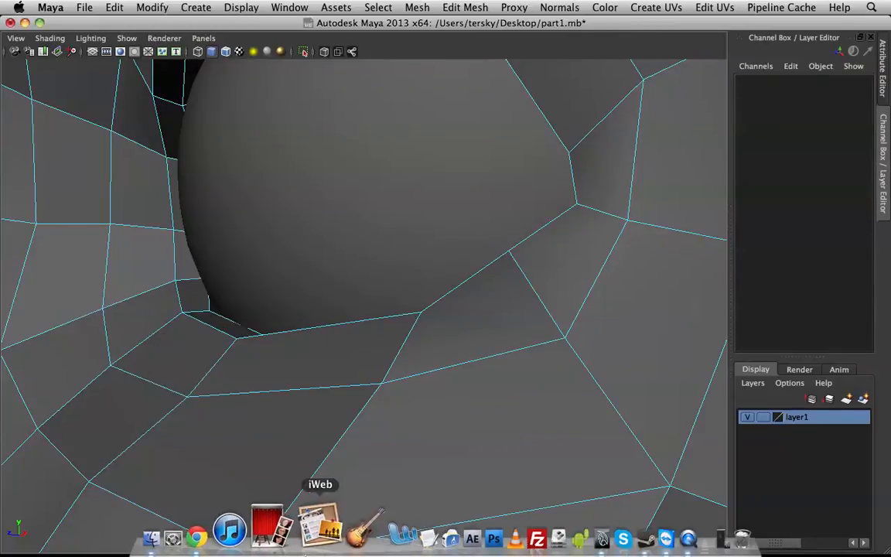
{"action": "left_click", "coordinate": [252, 540]}
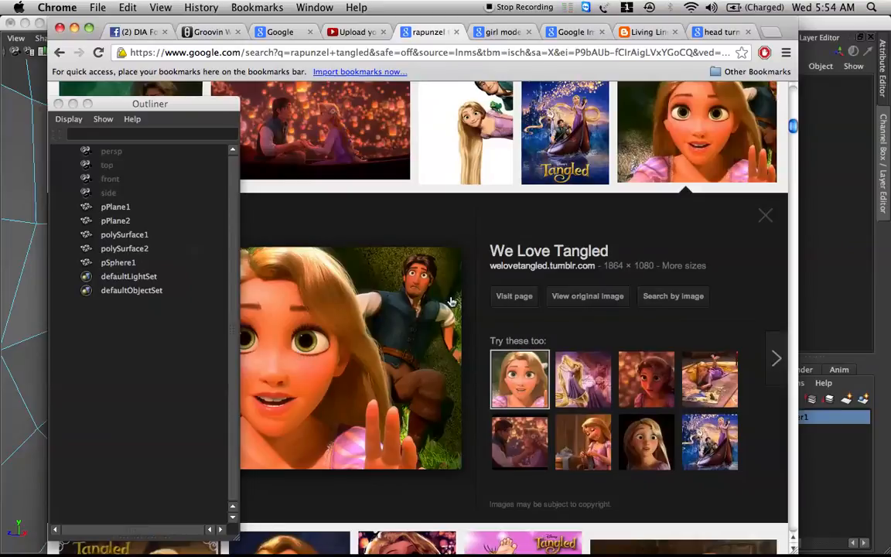
{"action": "left_click", "coordinate": [33, 177]}
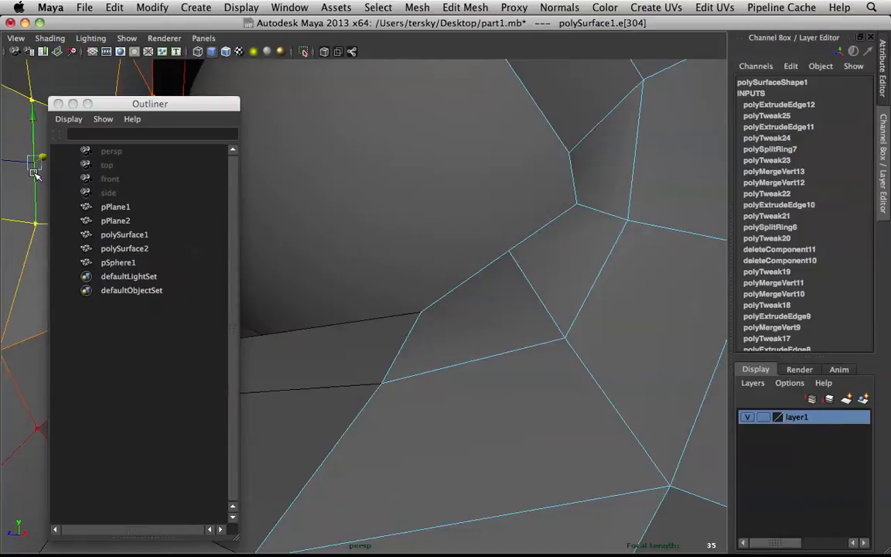
{"action": "left_click", "coordinate": [73, 105]}
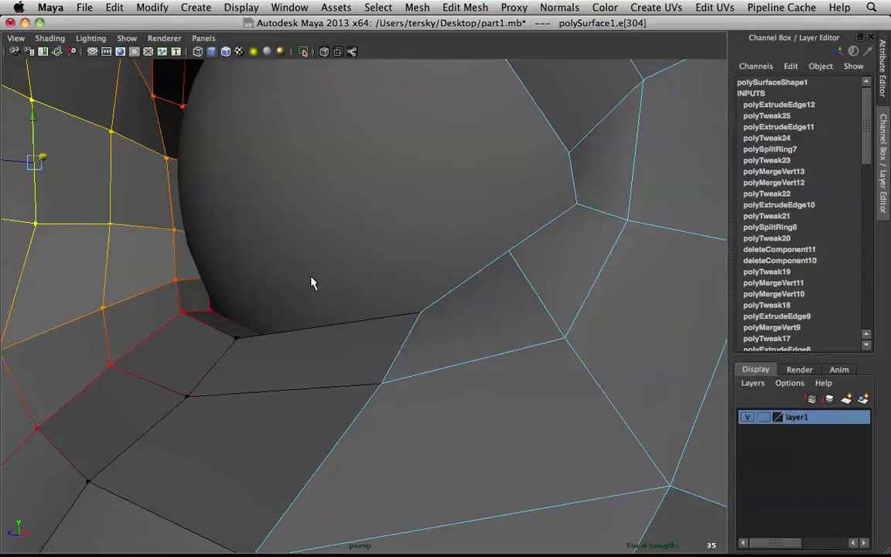
Step: Pull the edge at the inner corner of the eye downward, using soft selection to carry the surrounding eyelid along
{"action": "left_click_drag", "start_coordinate": [308, 283], "coordinate": [475, 285], "text": "alt"}
{"action": "scroll", "coordinate": [475, 284], "scroll_direction": "down", "scroll_amount": 5}
{"action": "middle_click_drag", "start_coordinate": [489, 287], "coordinate": [397, 242], "text": "alt"}
{"action": "left_click_drag", "start_coordinate": [396, 242], "coordinate": [296, 215], "text": "alt"}
{"action": "left_click", "coordinate": [379, 211]}
{"action": "left_click_drag", "start_coordinate": [396, 194], "coordinate": [427, 197], "text": "alt"}
{"action": "scroll", "coordinate": [403, 207], "scroll_direction": "up", "scroll_amount": 3}
{"action": "scroll", "coordinate": [341, 178], "scroll_direction": "up", "scroll_amount": 3}
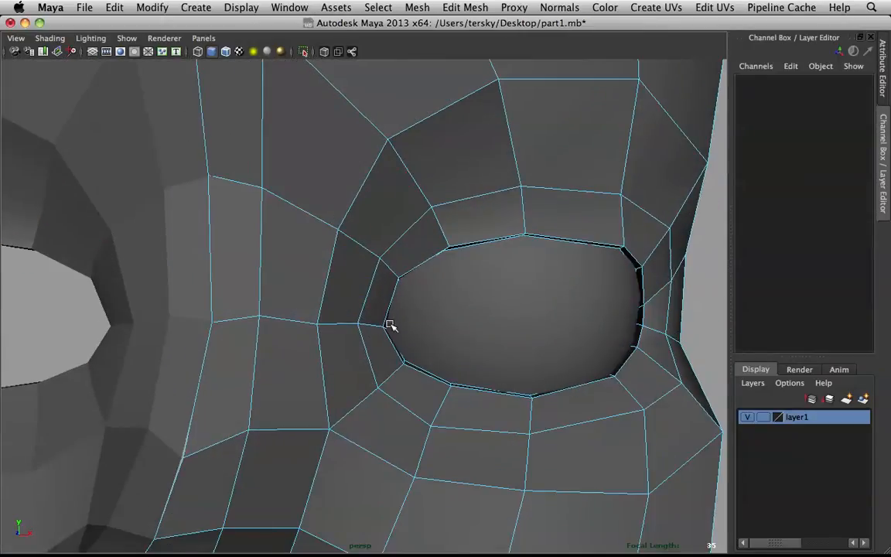
{"action": "right_click_drag", "start_coordinate": [385, 329], "coordinate": [388, 304]}
{"action": "left_click_drag", "start_coordinate": [388, 304], "coordinate": [372, 320], "text": "alt"}
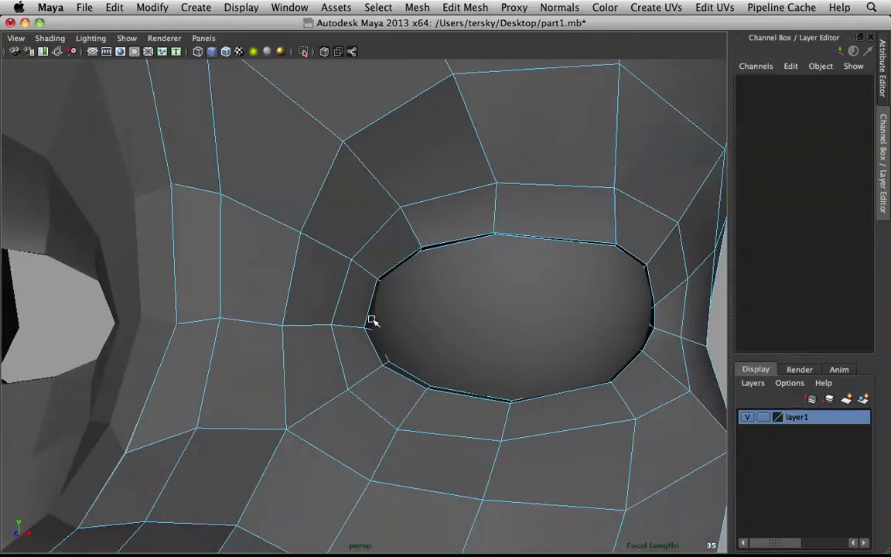
{"action": "left_click", "coordinate": [368, 330]}
{"action": "left_click", "coordinate": [376, 333]}
{"action": "left_click_drag", "start_coordinate": [351, 316], "coordinate": [376, 313], "text": "alt"}
{"action": "key", "text": "b"}
{"action": "left_click_drag", "start_coordinate": [523, 267], "coordinate": [416, 321]}
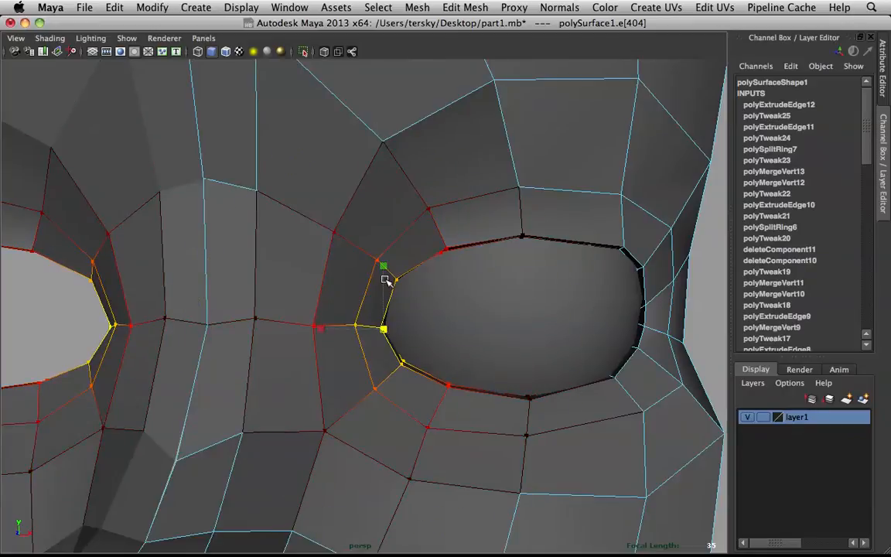
{"action": "left_click_drag", "start_coordinate": [385, 267], "coordinate": [386, 325]}
{"action": "key", "text": "e"}
{"action": "key", "text": "w"}
Step: Adjust the upper and lower eyelid edges near the inner eye corner with soft selection, and preview the face smoothed
{"action": "left_click_drag", "start_coordinate": [431, 247], "coordinate": [408, 215], "text": "alt"}
{"action": "left_click", "coordinate": [385, 251]}
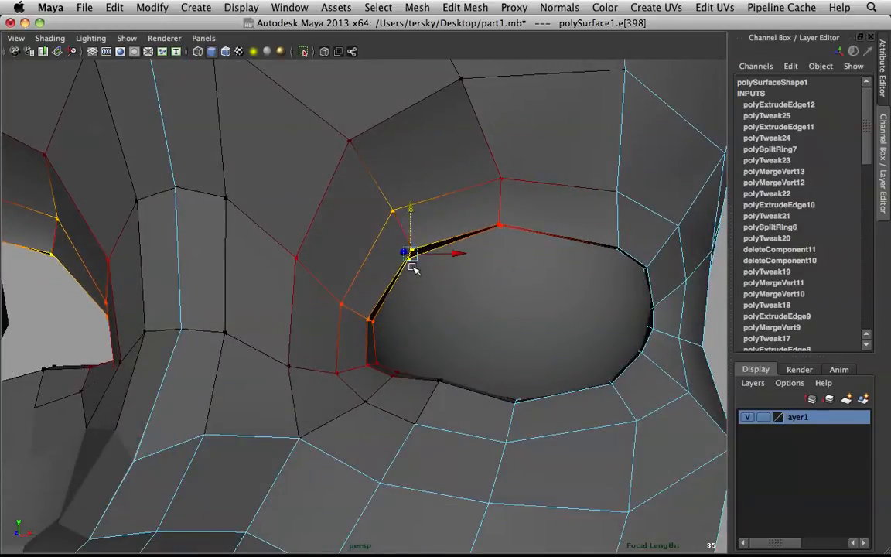
{"action": "left_click_drag", "start_coordinate": [446, 378], "coordinate": [490, 294], "text": "alt"}
{"action": "left_click", "coordinate": [398, 393]}
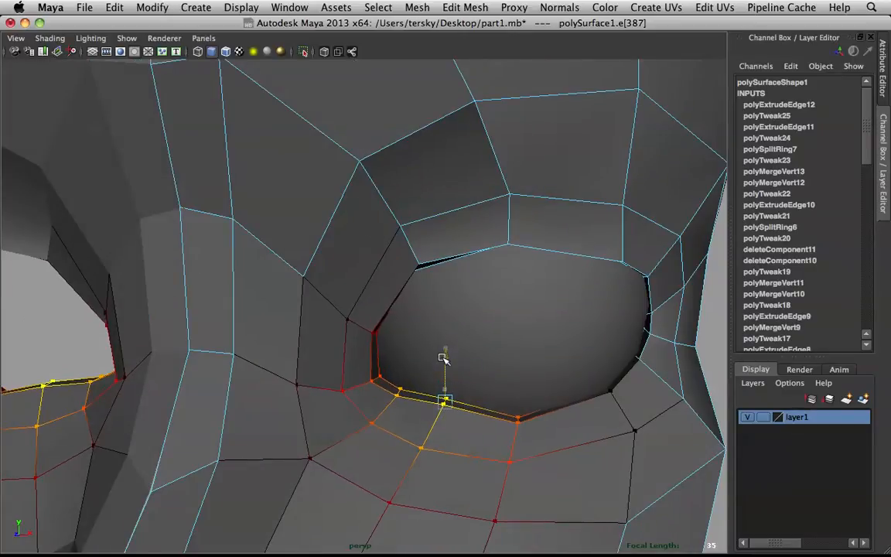
{"action": "left_click_drag", "start_coordinate": [444, 350], "coordinate": [446, 360]}
{"action": "scroll", "coordinate": [467, 333], "scroll_direction": "down", "scroll_amount": 5}
{"action": "key", "text": "3"}
{"action": "left_click", "coordinate": [621, 312]}
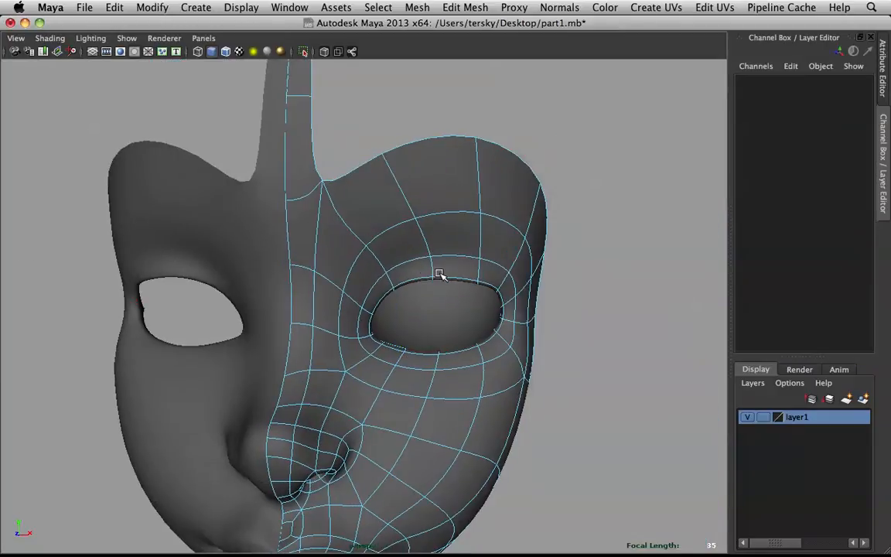
Step: Raise the face at the outer corner of the eye with soft selection, and return to object mode
{"action": "right_click_drag", "start_coordinate": [403, 266], "coordinate": [464, 245]}
{"action": "left_click_drag", "start_coordinate": [464, 244], "coordinate": [414, 238], "text": "alt"}
{"action": "scroll", "coordinate": [434, 216], "scroll_direction": "up", "scroll_amount": 3}
{"action": "left_click", "coordinate": [414, 238]}
{"action": "mouse_move", "coordinate": [419, 240]}
{"action": "right_mouse_down"}
{"action": "mouse_move", "coordinate": [422, 267]}
{"action": "mouse_move", "coordinate": [419, 256]}
{"action": "right_mouse_up"}
{"action": "left_click", "coordinate": [424, 221]}
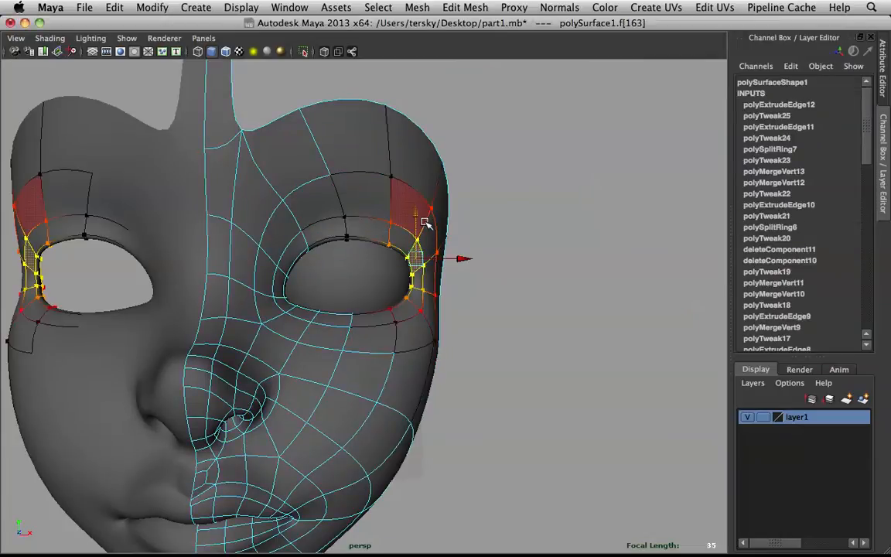
{"action": "middle_click_drag", "start_coordinate": [419, 219], "coordinate": [417, 211]}
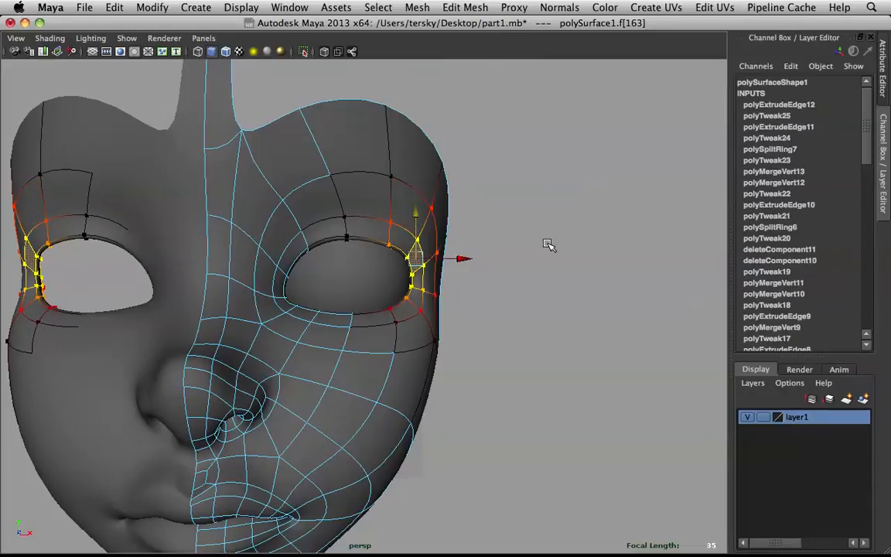
{"action": "left_click", "coordinate": [481, 234]}
{"action": "right_click_drag", "start_coordinate": [370, 209], "coordinate": [433, 192]}
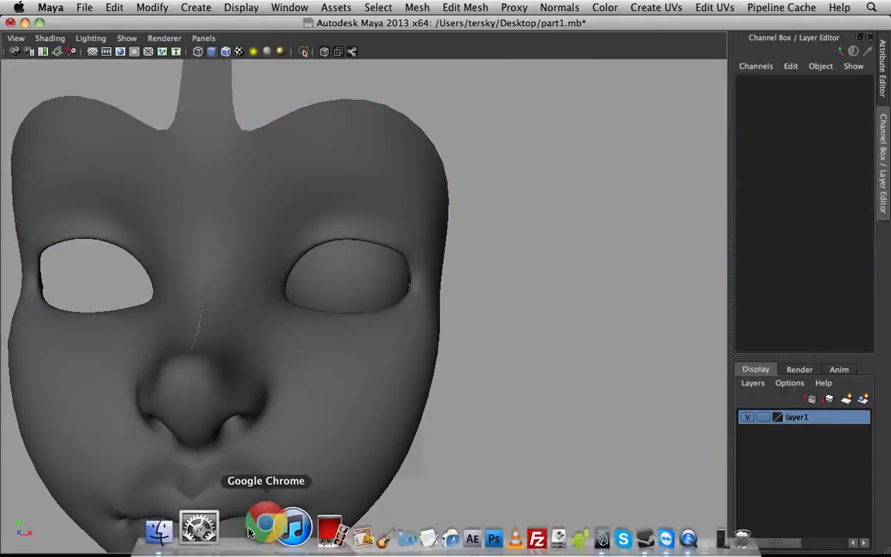
Step: Check the eye shape in the Rapunzel close-up in Google Chrome, return to Maya and close the Outliner
{"action": "left_click", "coordinate": [255, 527]}
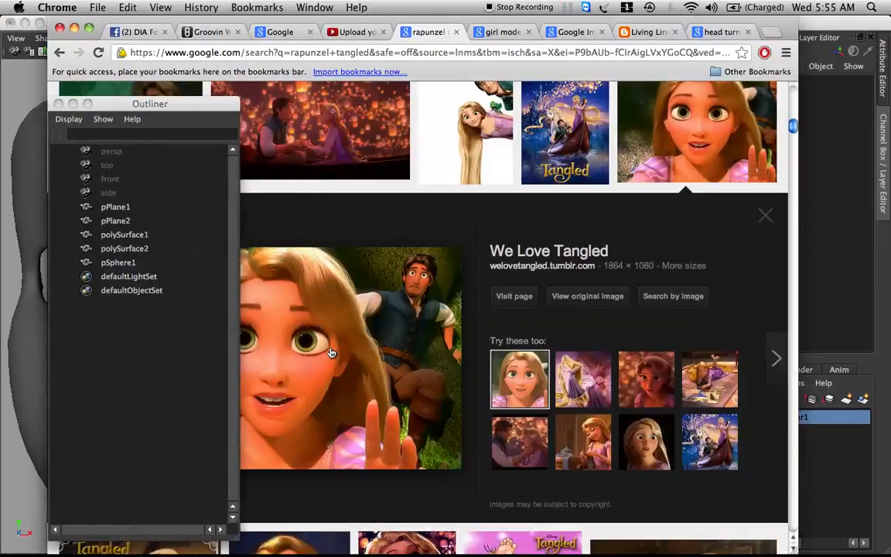
{"action": "left_click", "coordinate": [13, 445]}
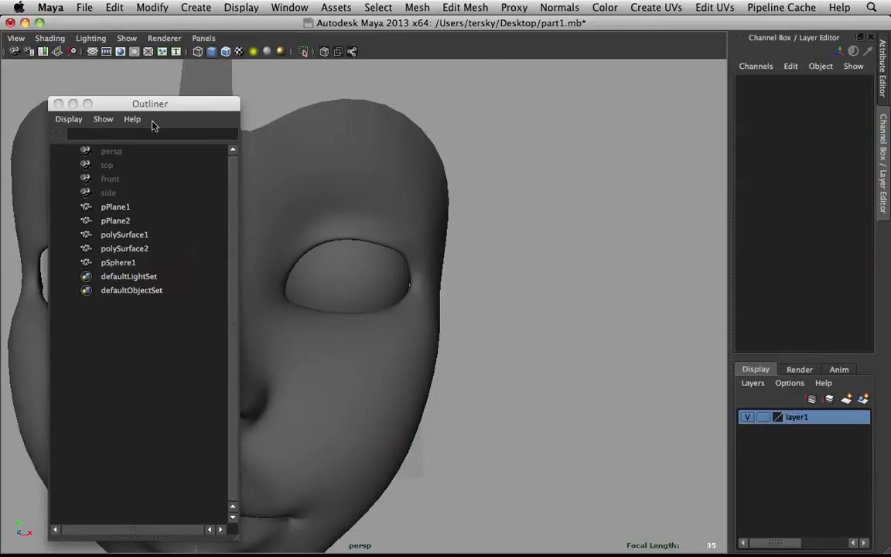
{"action": "left_click", "coordinate": [61, 103]}
Step: Scale the face at the outer corner of the eye vertically and rotate it slightly, using soft selection
{"action": "left_click", "coordinate": [435, 241]}
{"action": "scroll", "coordinate": [479, 331], "scroll_direction": "up", "scroll_amount": 3}
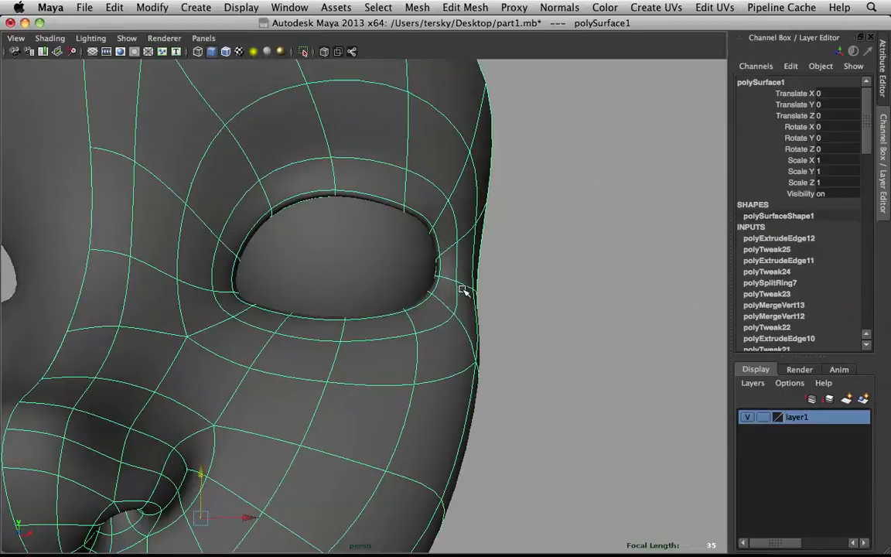
{"action": "right_click_drag", "start_coordinate": [453, 258], "coordinate": [453, 289]}
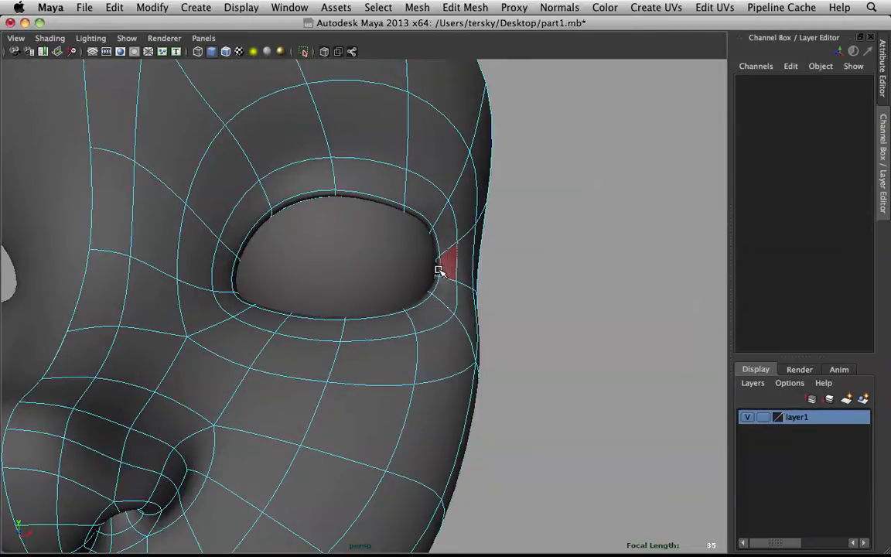
{"action": "left_click", "coordinate": [437, 269]}
{"action": "key", "text": "r"}
{"action": "left_click_drag", "start_coordinate": [435, 207], "coordinate": [434, 233]}
{"action": "key", "text": "e"}
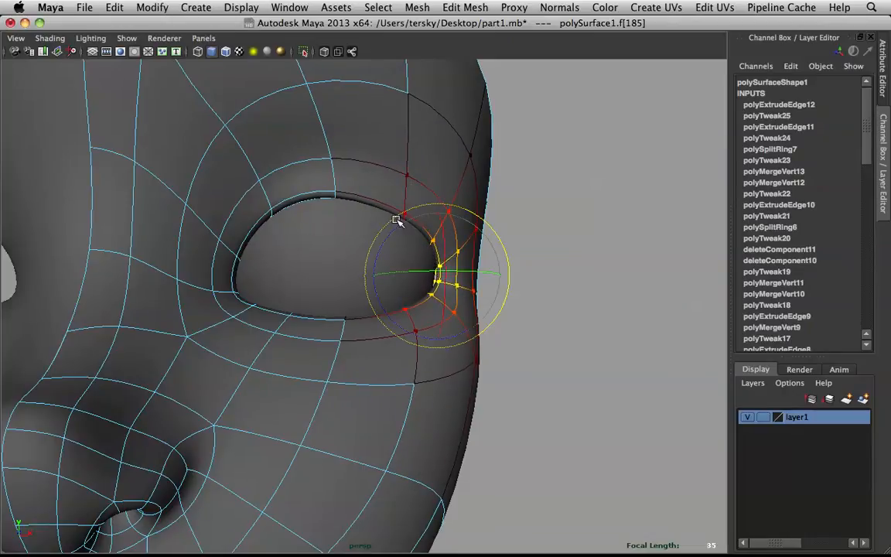
{"action": "left_click_drag", "start_coordinate": [391, 235], "coordinate": [394, 229]}
{"action": "key", "text": "w"}
{"action": "left_click", "coordinate": [530, 217]}
Step: Show the mesh unsmoothed, turn soft selection off and move the upper inner eyelid rim vertices near the inner eye corner
{"action": "right_click_drag", "start_coordinate": [397, 184], "coordinate": [483, 285]}
{"action": "left_click_drag", "start_coordinate": [483, 285], "coordinate": [463, 302], "text": "alt"}
{"action": "right_click_drag", "start_coordinate": [462, 301], "coordinate": [523, 301], "text": "alt"}
{"action": "middle_click_drag", "start_coordinate": [540, 279], "coordinate": [275, 336], "text": "alt"}
{"action": "right_click_drag", "start_coordinate": [274, 337], "coordinate": [296, 342], "text": "alt"}
{"action": "left_click", "coordinate": [323, 414]}
{"action": "left_click_drag", "start_coordinate": [375, 407], "coordinate": [263, 385], "text": "alt"}
{"action": "key", "text": "1"}
{"action": "middle_click_drag", "start_coordinate": [258, 380], "coordinate": [352, 371], "text": "alt"}
{"action": "left_click_drag", "start_coordinate": [322, 356], "coordinate": [353, 352], "text": "alt"}
{"action": "right_click_drag", "start_coordinate": [329, 352], "coordinate": [370, 352], "text": "alt"}
{"action": "left_click_drag", "start_coordinate": [329, 352], "coordinate": [241, 334], "text": "alt"}
{"action": "right_click_drag", "start_coordinate": [147, 177], "coordinate": [80, 171]}
{"action": "left_click", "coordinate": [150, 186]}
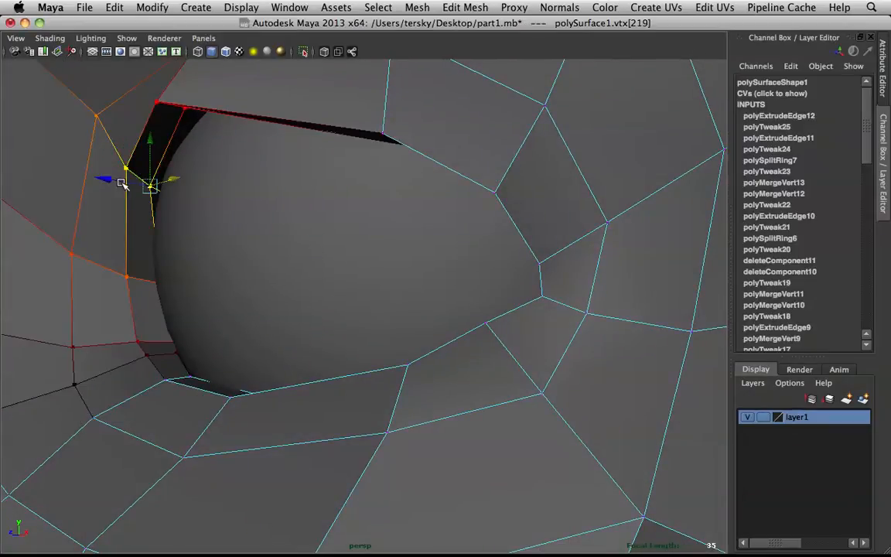
{"action": "key", "text": "b"}
{"action": "left_click_drag", "start_coordinate": [109, 179], "coordinate": [119, 180]}
{"action": "mouse_move", "coordinate": [188, 146]}
{"action": "left_mouse_down", "text": "alt"}
{"action": "mouse_move", "coordinate": [188, 125]}
{"action": "mouse_move", "coordinate": [200, 151]}
{"action": "left_mouse_up", "text": "alt"}
{"action": "left_click", "coordinate": [195, 127]}
{"action": "left_click", "coordinate": [202, 151]}
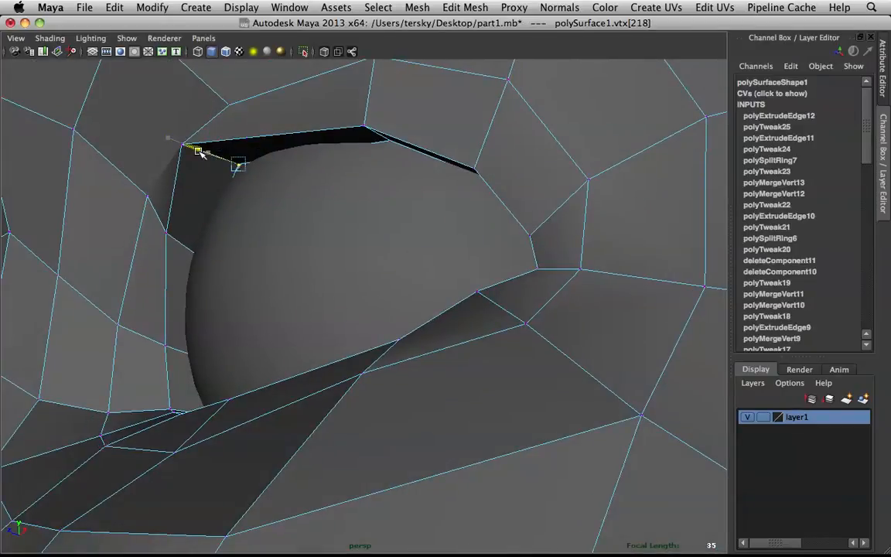
Step: Adjust the depth of the inner rim vertices on the lower eyelid near the inner eye corner
{"action": "left_click_drag", "start_coordinate": [356, 174], "coordinate": [390, 265], "text": "alt"}
{"action": "left_click_drag", "start_coordinate": [489, 218], "coordinate": [398, 259], "text": "alt"}
{"action": "left_click", "coordinate": [100, 268]}
{"action": "left_click", "coordinate": [113, 333]}
{"action": "left_click", "coordinate": [119, 339]}
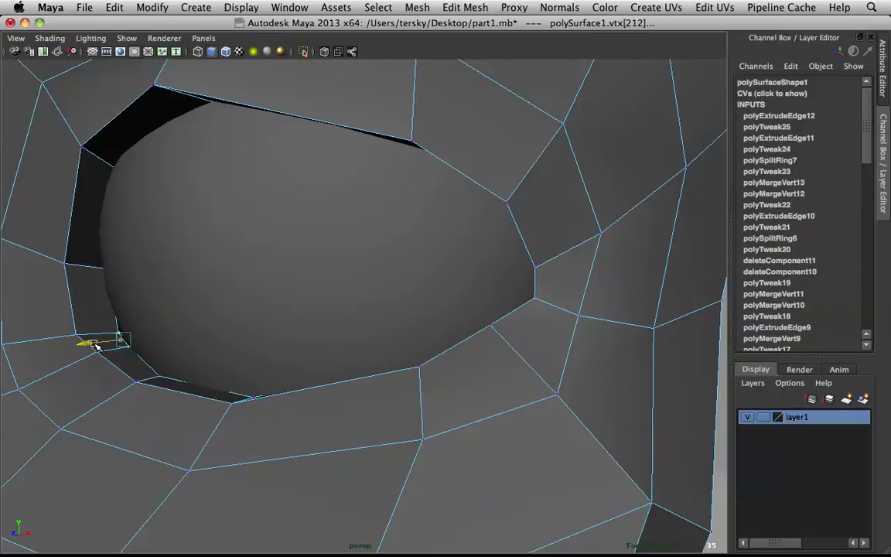
{"action": "left_click", "coordinate": [139, 380]}
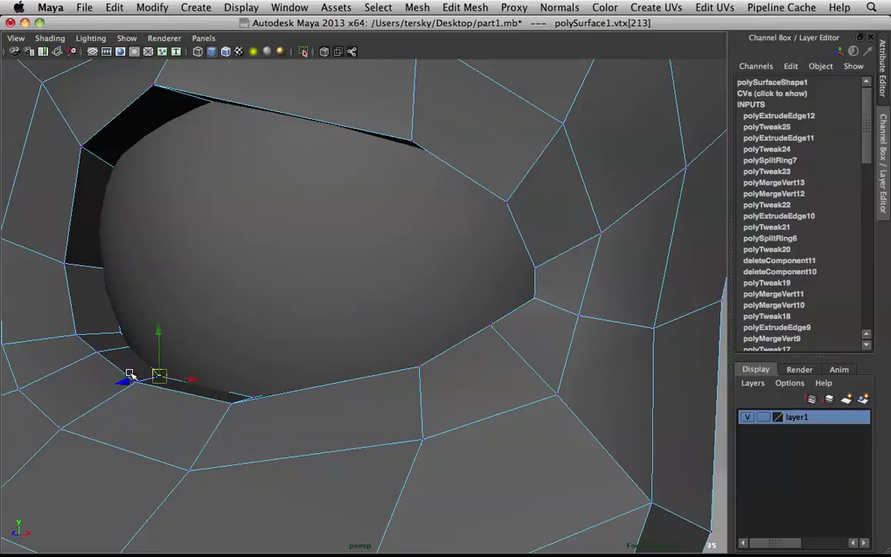
Step: Insert an edge loop along the inner thickness of the eyelid rim and preview the mesh smoothed
{"action": "right_click_drag", "start_coordinate": [103, 207], "coordinate": [158, 191]}
{"action": "left_click", "coordinate": [115, 195]}
{"action": "left_click", "coordinate": [106, 153]}
{"action": "right_click_drag", "start_coordinate": [106, 136], "coordinate": [90, 152], "text": "shift"}
{"action": "left_click_drag", "start_coordinate": [95, 154], "coordinate": [94, 153]}
{"action": "key", "text": "3"}
{"action": "scroll", "coordinate": [139, 178], "scroll_direction": "down", "scroll_amount": 4}
{"action": "left_click_drag", "start_coordinate": [175, 205], "coordinate": [185, 216], "text": "alt"}
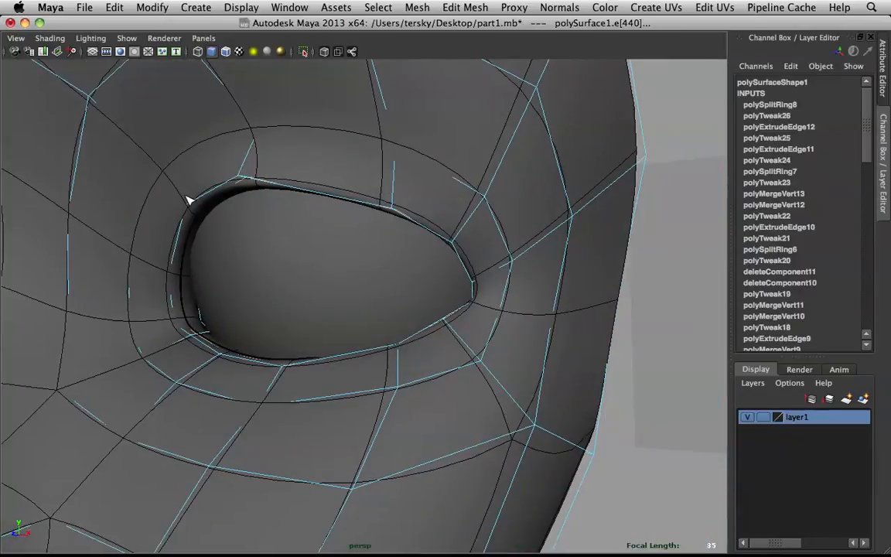
Step: Select the edges around the inner eye corner and slide them away from the eye with the Slide Edge Tool
{"action": "key", "text": "1"}
{"action": "left_click_drag", "start_coordinate": [164, 184], "coordinate": [156, 180], "text": "alt"}
{"action": "right_click_drag", "start_coordinate": [168, 188], "coordinate": [165, 172]}
{"action": "left_click", "coordinate": [150, 226]}
{"action": "scroll", "coordinate": [159, 215], "scroll_direction": "down", "scroll_amount": 4}
{"action": "left_click_drag", "start_coordinate": [170, 210], "coordinate": [190, 240], "text": "alt"}
{"action": "scroll", "coordinate": [285, 209], "scroll_direction": "up", "scroll_amount": 5}
{"action": "right_click", "coordinate": [280, 213], "text": "shift"}
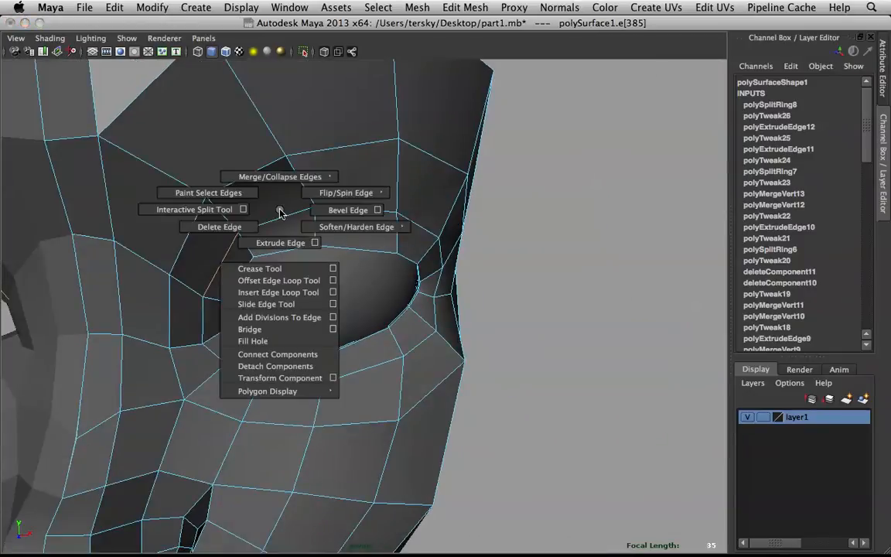
{"action": "right_click_drag", "start_coordinate": [280, 210], "coordinate": [282, 265], "text": "shift"}
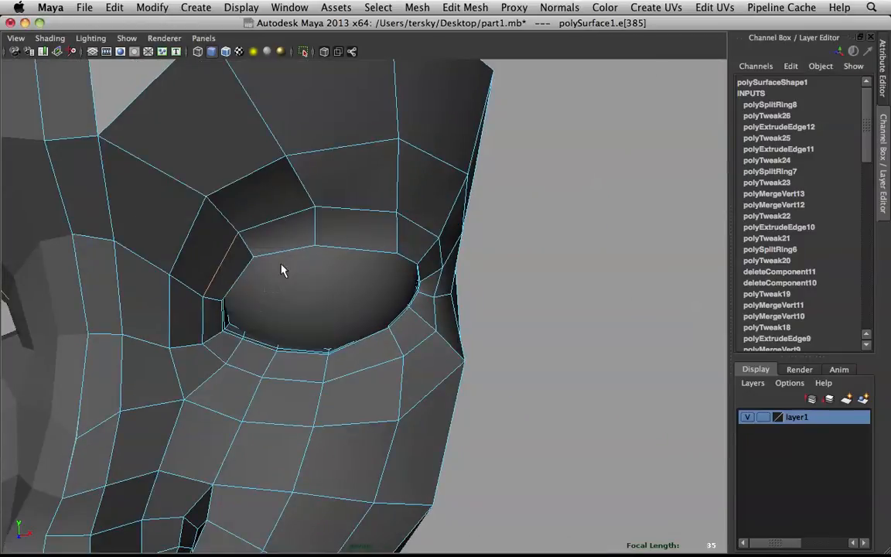
{"action": "left_click", "coordinate": [204, 319], "text": "shift"}
{"action": "left_click", "coordinate": [222, 357], "text": "shift"}
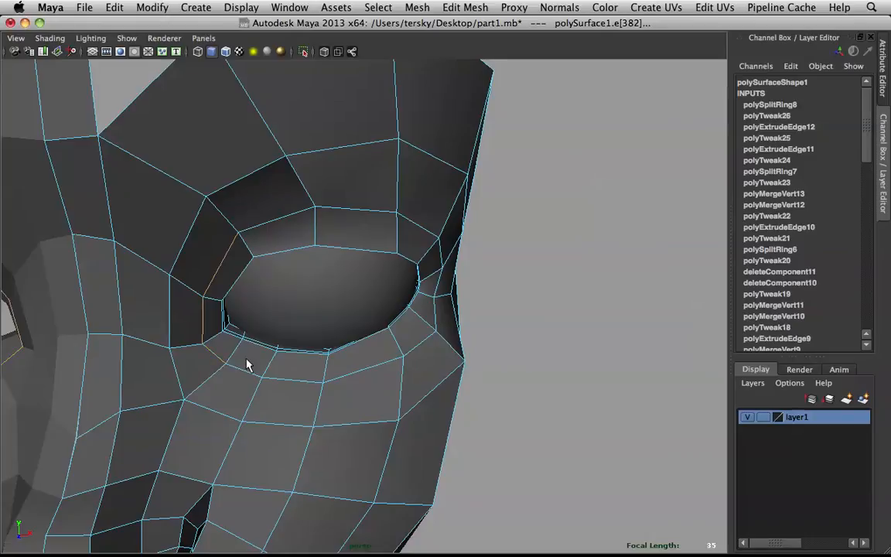
{"action": "left_click", "coordinate": [240, 376], "text": "shift"}
{"action": "right_click_drag", "start_coordinate": [239, 353], "coordinate": [251, 448], "text": "shift"}
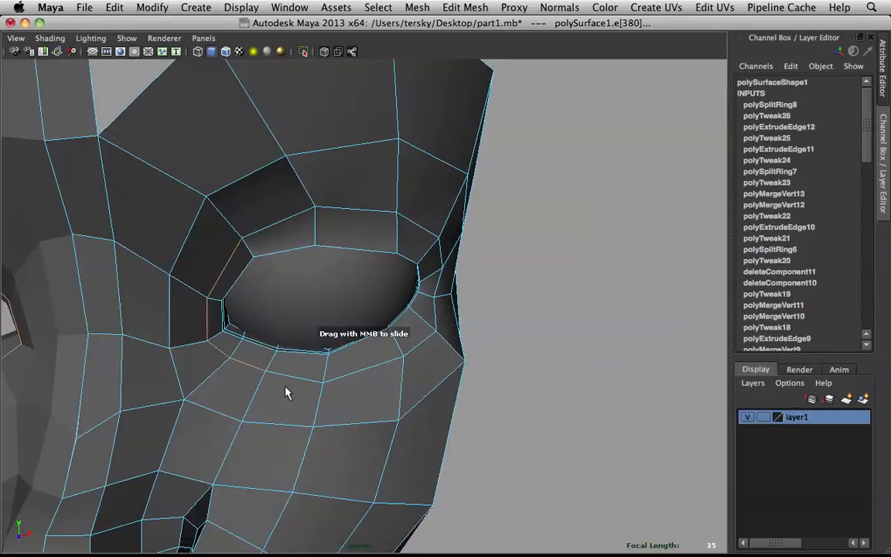
{"action": "middle_click_drag", "start_coordinate": [244, 393], "coordinate": [250, 395]}
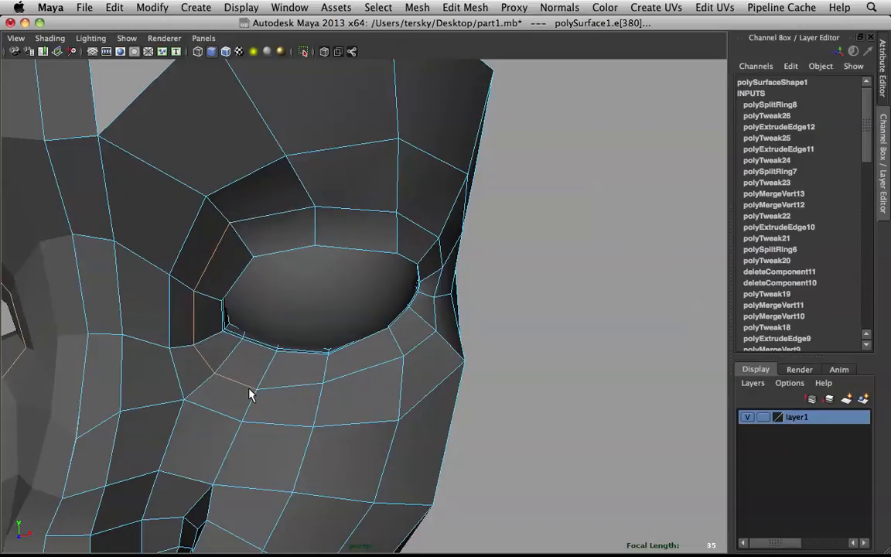
Step: Slide the outer ring edges between the brow and the side of the nose away from the eye
{"action": "left_click", "coordinate": [233, 184]}
{"action": "double_click", "coordinate": [208, 410]}
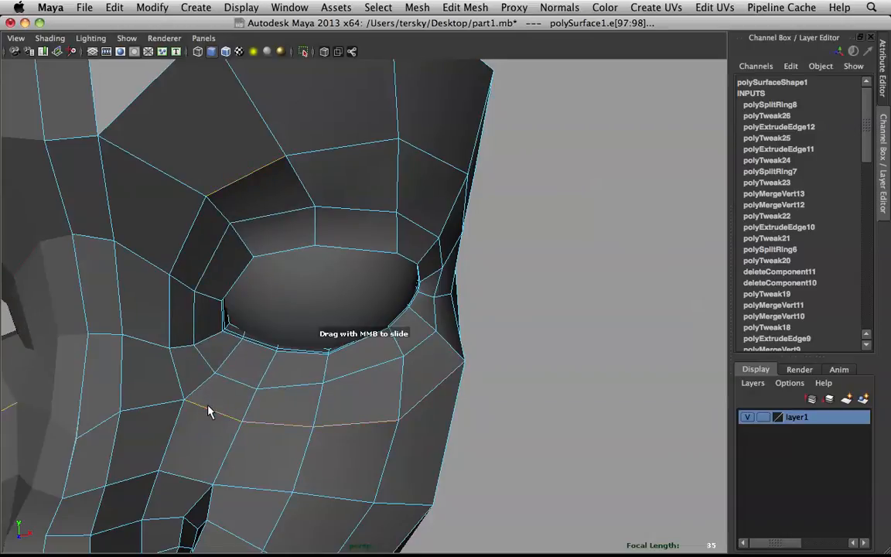
{"action": "left_click_drag", "start_coordinate": [281, 348], "coordinate": [217, 316], "text": "alt"}
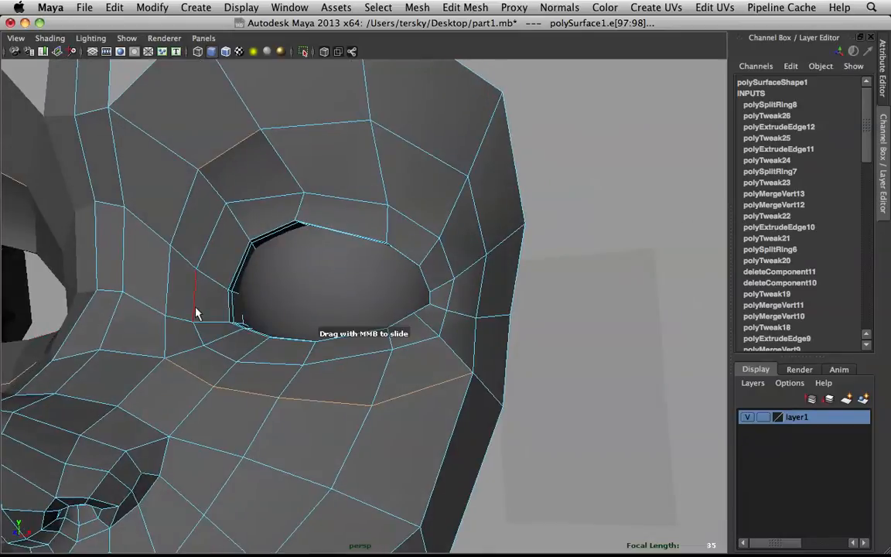
{"action": "double_click", "coordinate": [166, 333], "text": "shift"}
{"action": "mouse_move", "coordinate": [197, 307]}
{"action": "left_mouse_down", "text": "alt"}
{"action": "mouse_move", "coordinate": [143, 323]}
{"action": "mouse_move", "coordinate": [199, 324]}
{"action": "left_mouse_up", "text": "alt"}
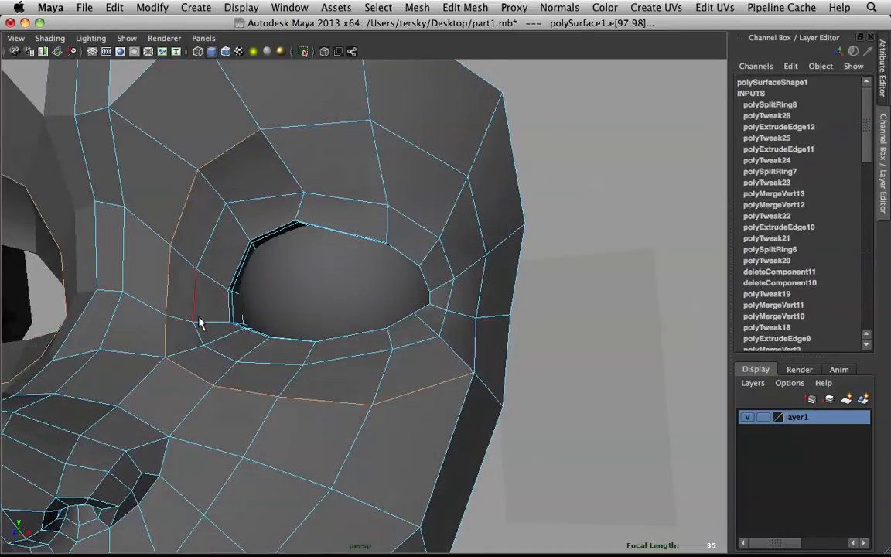
{"action": "left_click", "coordinate": [232, 156]}
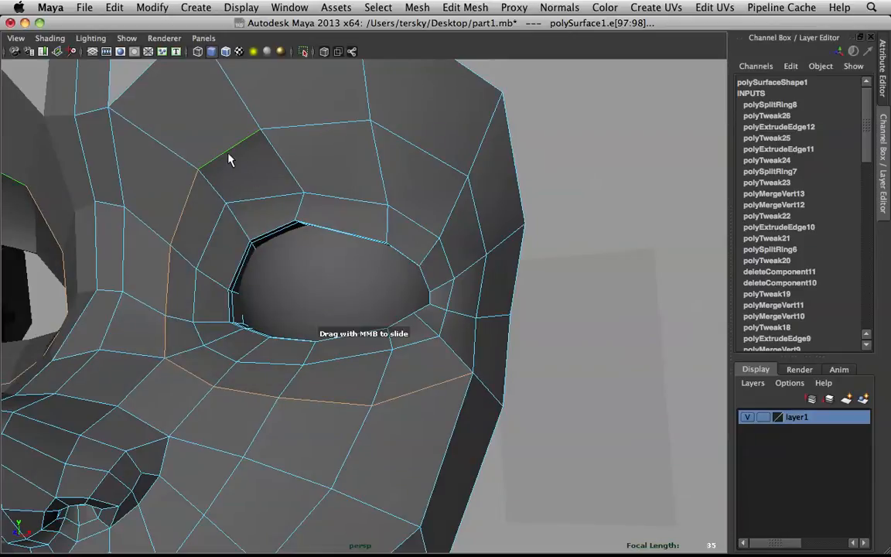
{"action": "left_click", "coordinate": [168, 285], "text": "shift"}
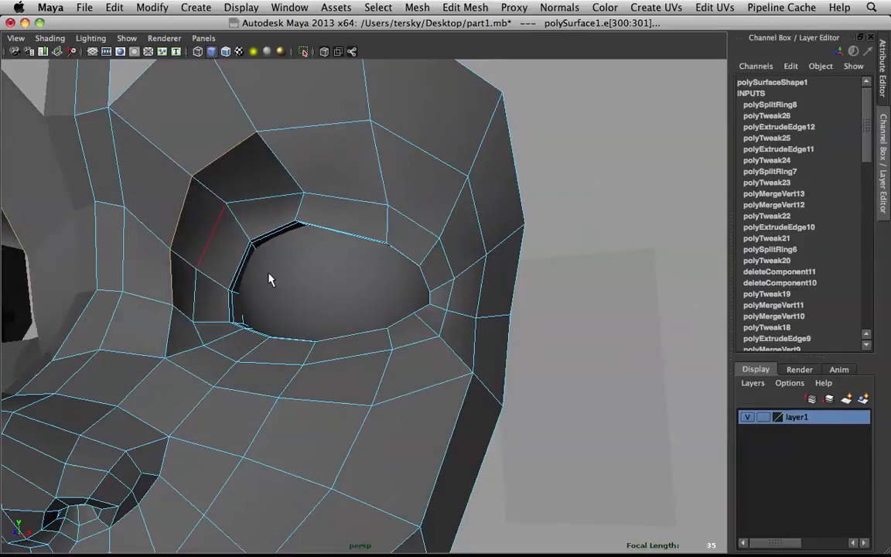
{"action": "right_click", "coordinate": [225, 230], "text": "shift"}
{"action": "right_click_drag", "start_coordinate": [225, 230], "coordinate": [211, 322], "text": "shift"}
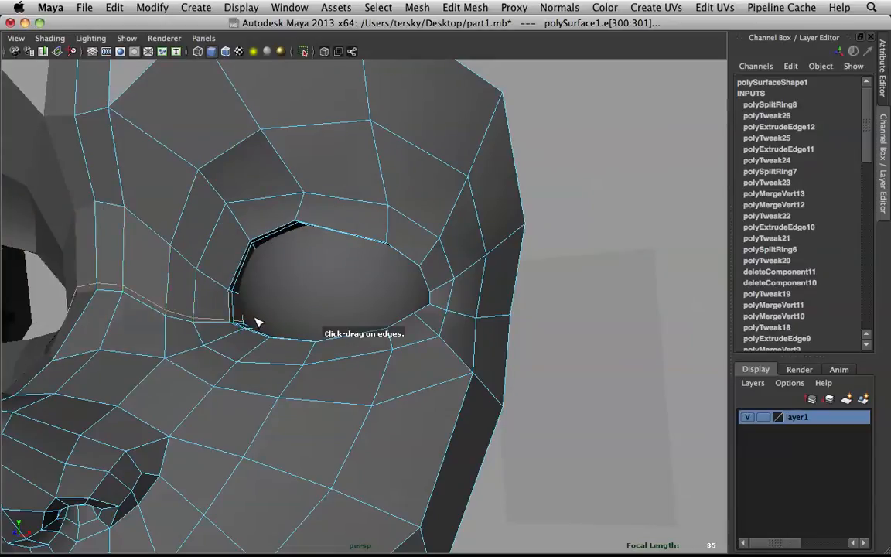
{"action": "left_click", "coordinate": [245, 246]}
{"action": "right_click_drag", "start_coordinate": [215, 181], "coordinate": [218, 248], "text": "shift"}
{"action": "middle_click_drag", "start_coordinate": [240, 267], "coordinate": [215, 257]}
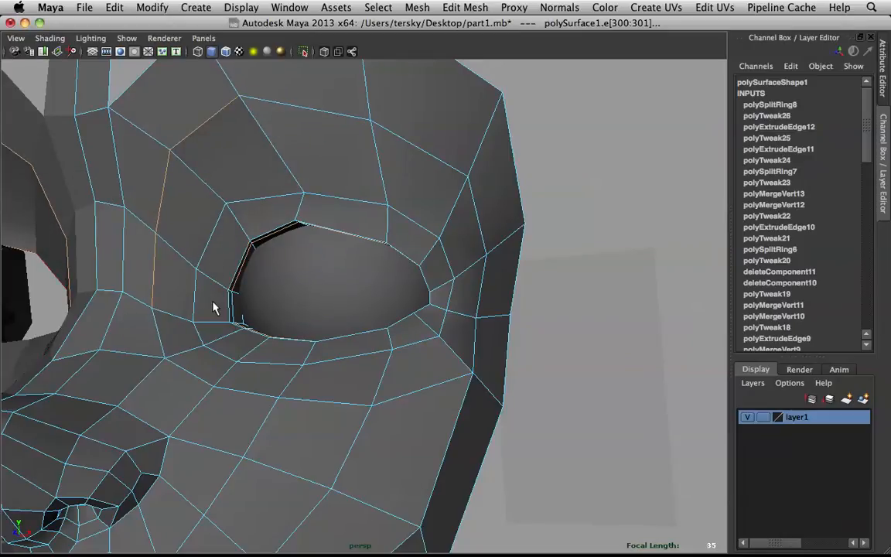
Step: Preview the face smoothed, return to object mode and examine the eye area from the front and side
{"action": "left_click_drag", "start_coordinate": [202, 316], "coordinate": [269, 324], "text": "alt"}
{"action": "scroll", "coordinate": [270, 323], "scroll_direction": "down", "scroll_amount": 3}
{"action": "key", "text": "3"}
{"action": "left_click", "coordinate": [511, 250]}
{"action": "left_click_drag", "start_coordinate": [511, 249], "coordinate": [424, 250], "text": "alt"}
{"action": "right_click_drag", "start_coordinate": [234, 242], "coordinate": [287, 188]}
{"action": "left_click_drag", "start_coordinate": [251, 191], "coordinate": [583, 316]}
{"action": "left_click", "coordinate": [583, 315]}
{"action": "right_click_drag", "start_coordinate": [307, 248], "coordinate": [417, 184]}
{"action": "left_click_drag", "start_coordinate": [330, 231], "coordinate": [309, 219], "text": "alt"}
{"action": "scroll", "coordinate": [302, 240], "scroll_direction": "up", "scroll_amount": 3}
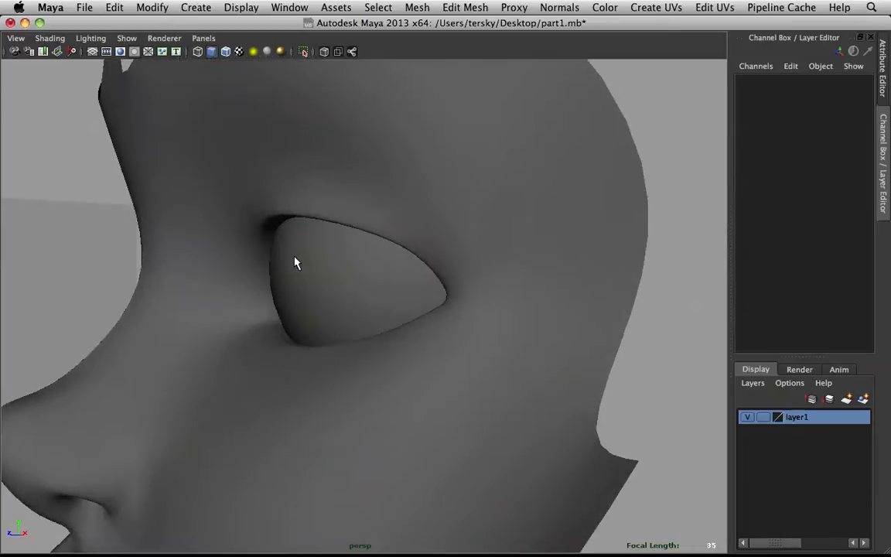
Step: Insert an edge loop just outside the eyelid rim, and shift the new loop slightly back in depth
{"action": "left_click", "coordinate": [223, 297]}
{"action": "left_click_drag", "start_coordinate": [199, 305], "coordinate": [266, 313], "text": "alt"}
{"action": "scroll", "coordinate": [237, 333], "scroll_direction": "up", "scroll_amount": 4}
{"action": "key", "text": "1"}
{"action": "middle_click_drag", "start_coordinate": [257, 387], "coordinate": [428, 311], "text": "alt"}
{"action": "left_click_drag", "start_coordinate": [371, 283], "coordinate": [320, 294], "text": "alt"}
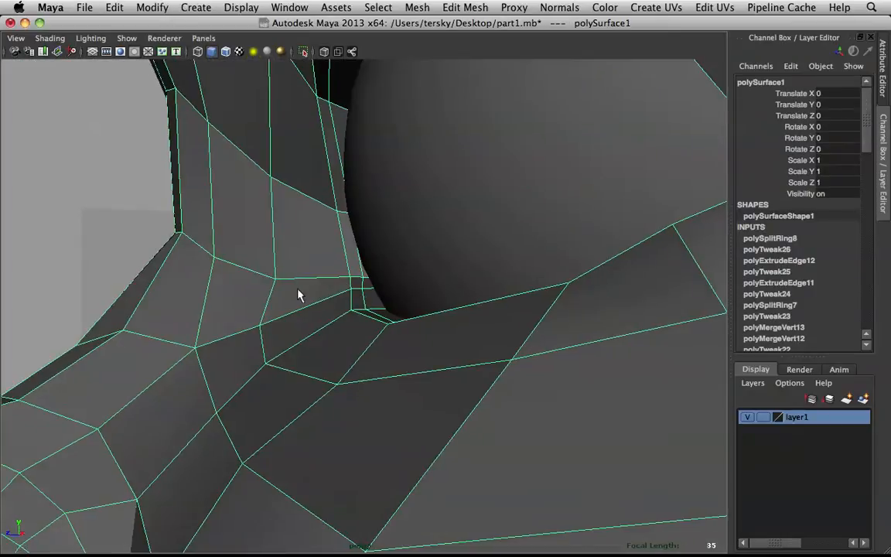
{"action": "right_click_drag", "start_coordinate": [344, 286], "coordinate": [287, 290]}
{"action": "left_click_drag", "start_coordinate": [328, 318], "coordinate": [352, 335]}
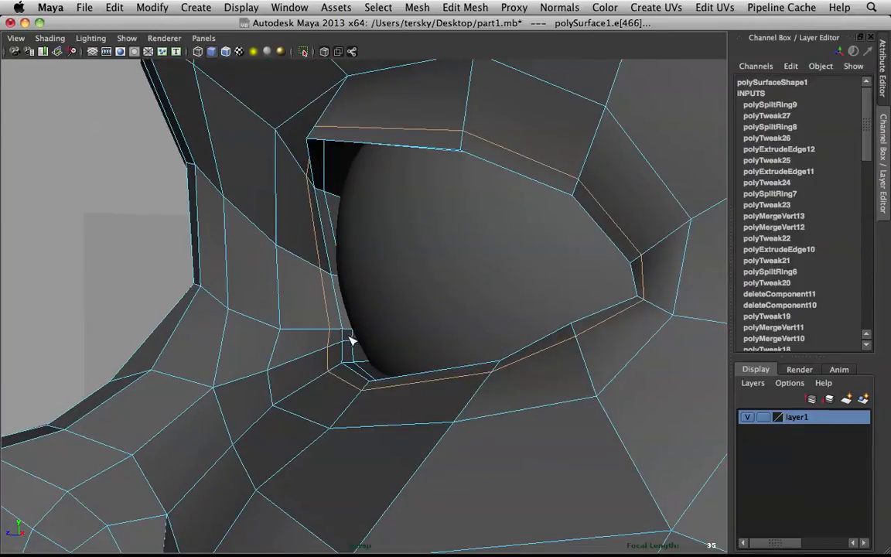
{"action": "left_click_drag", "start_coordinate": [367, 254], "coordinate": [373, 256]}
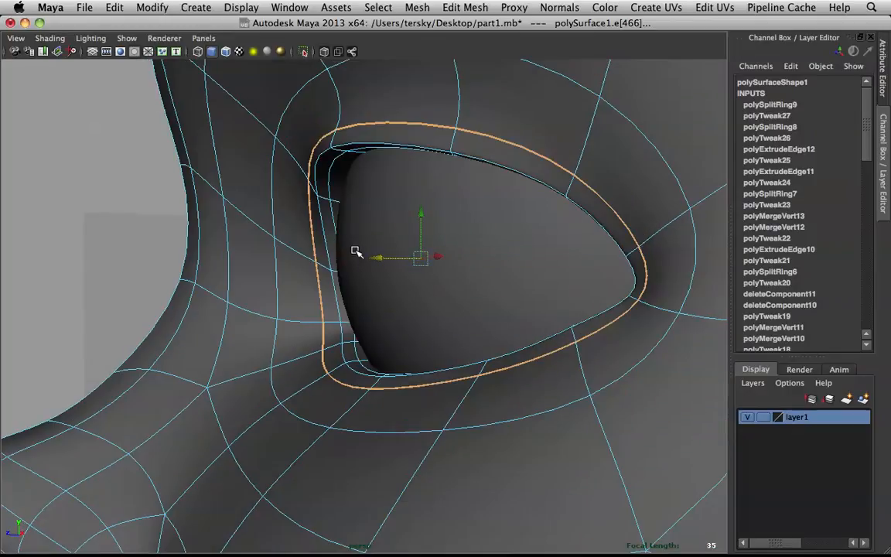
Step: Check the eyelid in smooth preview, then reselect the loop around the eyelid rim and nudge it further back
{"action": "key", "text": "3"}
{"action": "right_click_drag", "start_coordinate": [245, 300], "coordinate": [339, 259]}
{"action": "scroll", "coordinate": [591, 304], "scroll_direction": "down", "scroll_amount": 5}
{"action": "left_click", "coordinate": [591, 304]}
{"action": "scroll", "coordinate": [467, 303], "scroll_direction": "down", "scroll_amount": 5}
{"action": "left_click_drag", "start_coordinate": [467, 303], "coordinate": [481, 279], "text": "alt"}
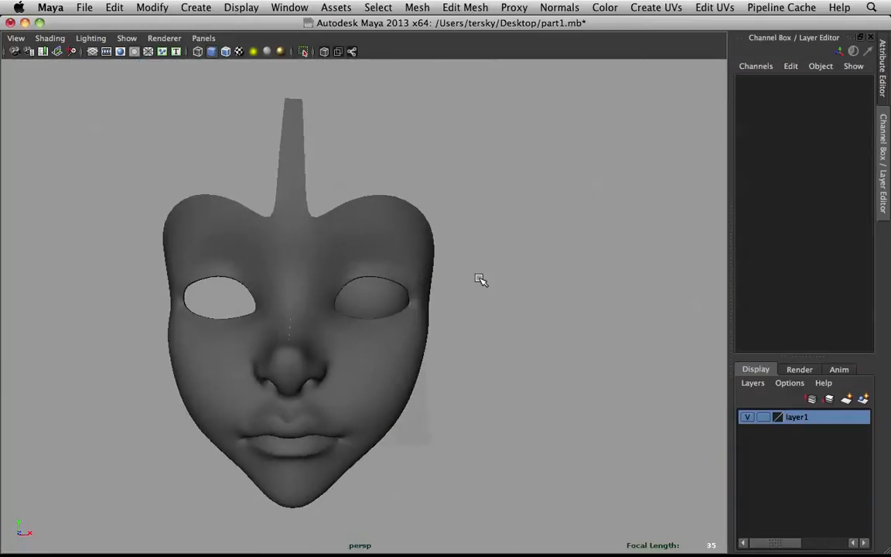
{"action": "scroll", "coordinate": [481, 279], "scroll_direction": "up", "scroll_amount": 8}
{"action": "left_click_drag", "start_coordinate": [513, 308], "coordinate": [423, 314], "text": "alt"}
{"action": "key", "text": "z"}
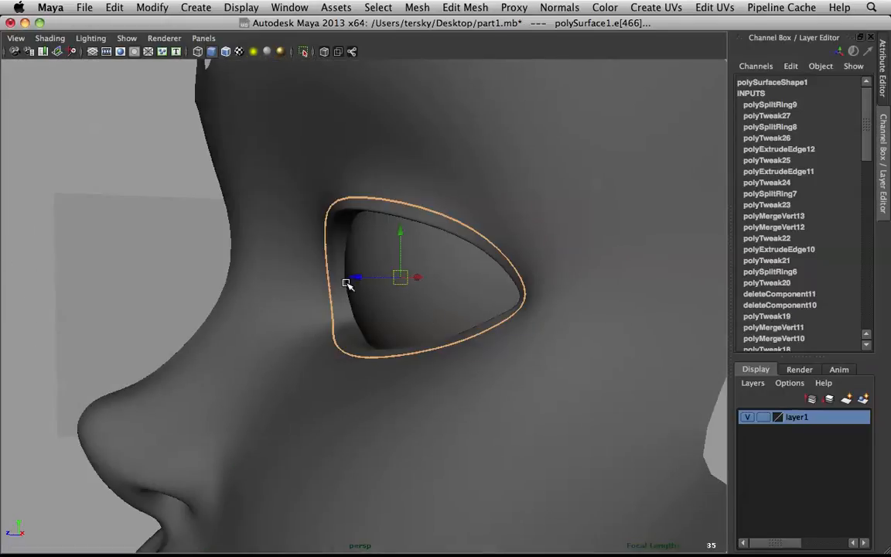
{"action": "left_click_drag", "start_coordinate": [357, 281], "coordinate": [356, 283]}
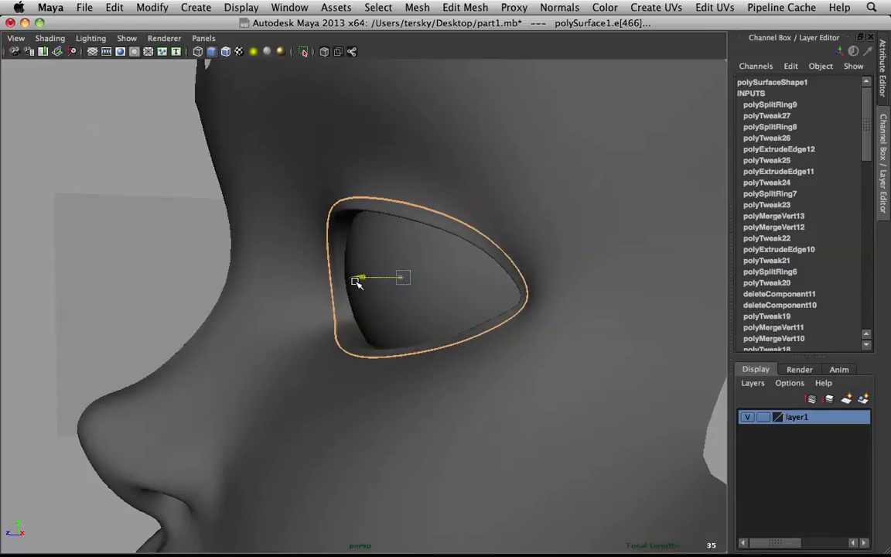
{"action": "left_click", "coordinate": [145, 126]}
Step: Insert an edge loop around the front pole of the eyeball sphere and return to object mode
{"action": "right_click_drag", "start_coordinate": [365, 167], "coordinate": [428, 150]}
{"action": "right_click_drag", "start_coordinate": [428, 154], "coordinate": [356, 207], "text": "alt"}
{"action": "left_click_drag", "start_coordinate": [356, 208], "coordinate": [404, 233], "text": "alt"}
{"action": "right_click_drag", "start_coordinate": [404, 233], "coordinate": [430, 247], "text": "alt"}
{"action": "mouse_move", "coordinate": [430, 247]}
{"action": "left_mouse_down", "text": "alt"}
{"action": "mouse_move", "coordinate": [456, 256]}
{"action": "mouse_move", "coordinate": [438, 263]}
{"action": "left_mouse_up", "text": "alt"}
{"action": "right_click_drag", "start_coordinate": [439, 263], "coordinate": [459, 247], "text": "alt"}
{"action": "left_click_drag", "start_coordinate": [460, 247], "coordinate": [397, 272], "text": "alt"}
{"action": "right_click_drag", "start_coordinate": [398, 272], "coordinate": [412, 309], "text": "alt"}
{"action": "left_click", "coordinate": [412, 308]}
{"action": "mouse_move", "coordinate": [411, 309]}
{"action": "left_mouse_down", "text": "alt"}
{"action": "mouse_move", "coordinate": [289, 233]}
{"action": "mouse_move", "coordinate": [338, 273]}
{"action": "mouse_move", "coordinate": [401, 301]}
{"action": "left_mouse_up", "text": "alt"}
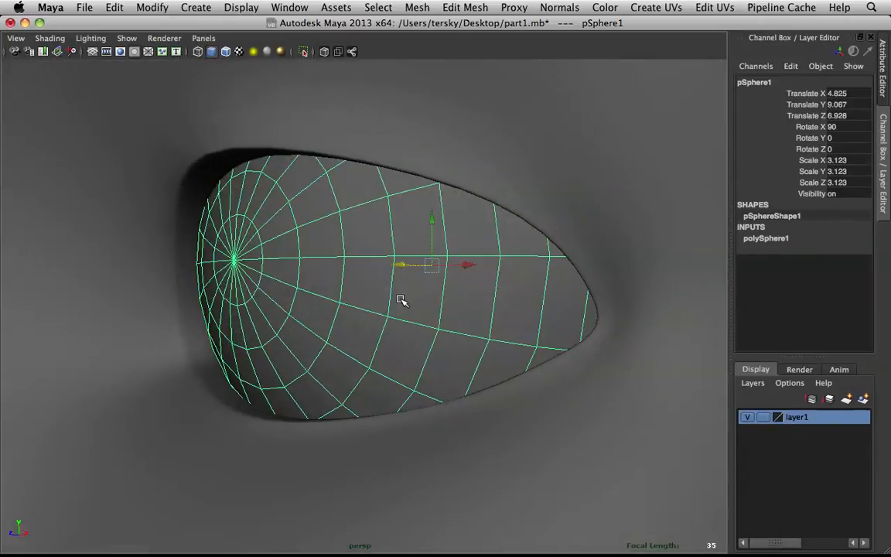
{"action": "right_click_drag", "start_coordinate": [396, 268], "coordinate": [341, 250]}
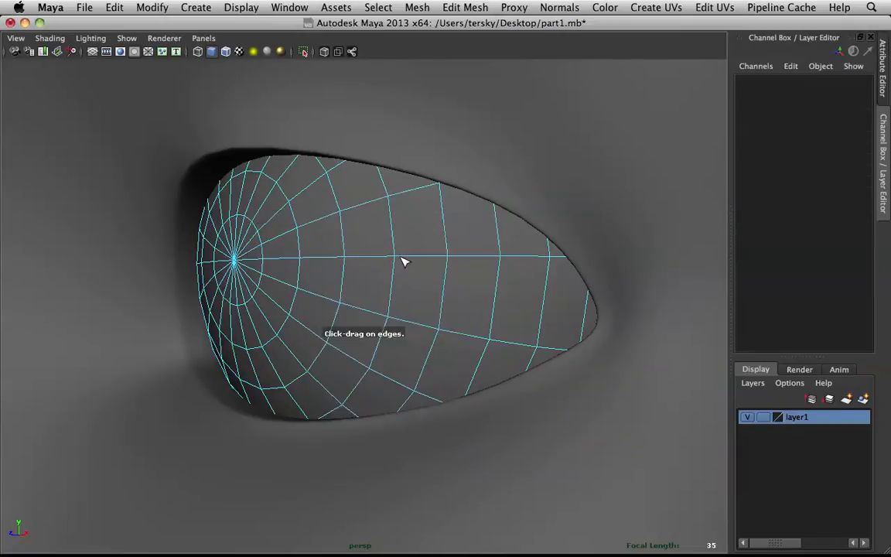
{"action": "left_click", "coordinate": [404, 259]}
{"action": "left_click_drag", "start_coordinate": [404, 259], "coordinate": [394, 291], "text": "alt"}
{"action": "left_click_drag", "start_coordinate": [242, 253], "coordinate": [243, 254]}
{"action": "right_click_drag", "start_coordinate": [338, 278], "coordinate": [378, 210]}
Step: Duplicate the eyeball sphere and set the copy's Translate X to -4.825 to place it in the opposite eye socket
{"action": "left_click_drag", "start_coordinate": [377, 209], "coordinate": [507, 279], "text": "alt"}
{"action": "left_click", "coordinate": [508, 280]}
{"action": "scroll", "coordinate": [526, 313], "scroll_direction": "down", "scroll_amount": 5}
{"action": "left_click_drag", "start_coordinate": [527, 313], "coordinate": [483, 298], "text": "alt"}
{"action": "scroll", "coordinate": [478, 301], "scroll_direction": "down", "scroll_amount": 5}
{"action": "middle_click_drag", "start_coordinate": [415, 327], "coordinate": [444, 330], "text": "alt"}
{"action": "left_click", "coordinate": [383, 309]}
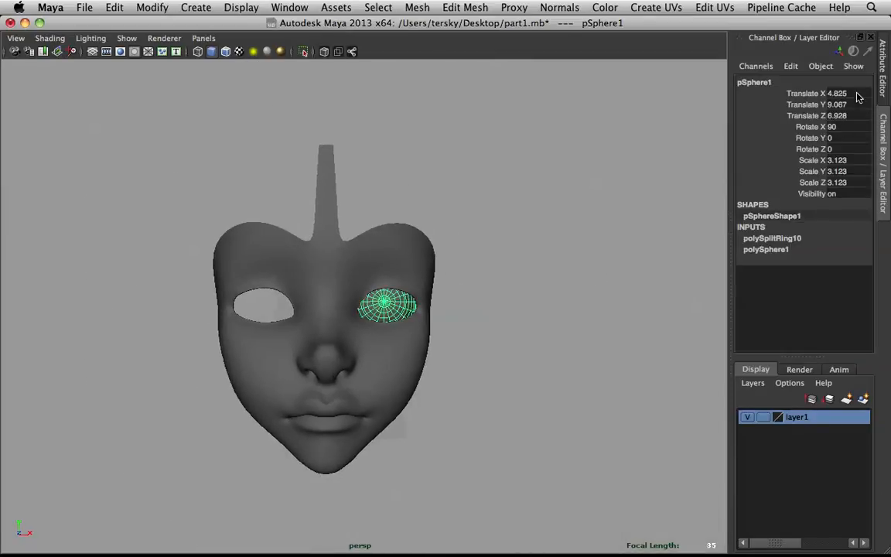
{"action": "key", "text": "ctrl+d"}
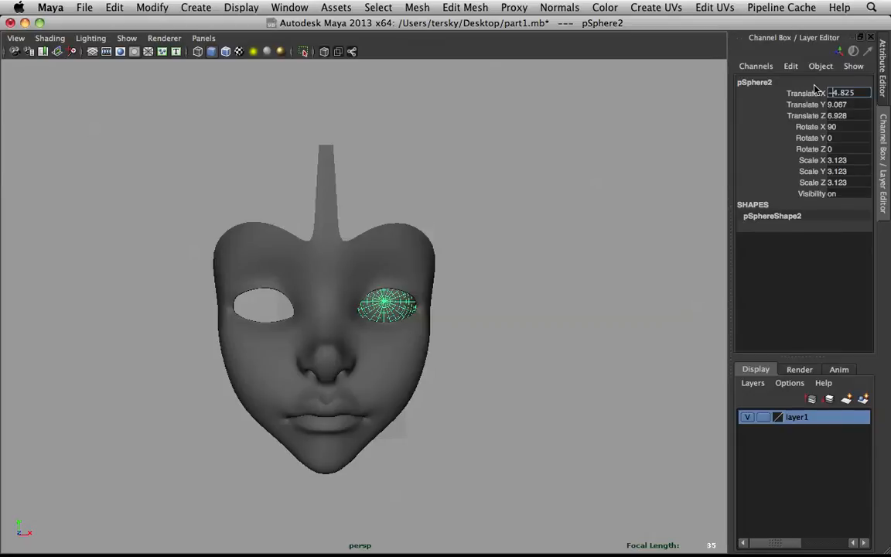
{"action": "type", "text": "-"}
{"action": "key", "text": "Return"}
{"action": "left_click", "coordinate": [456, 246]}
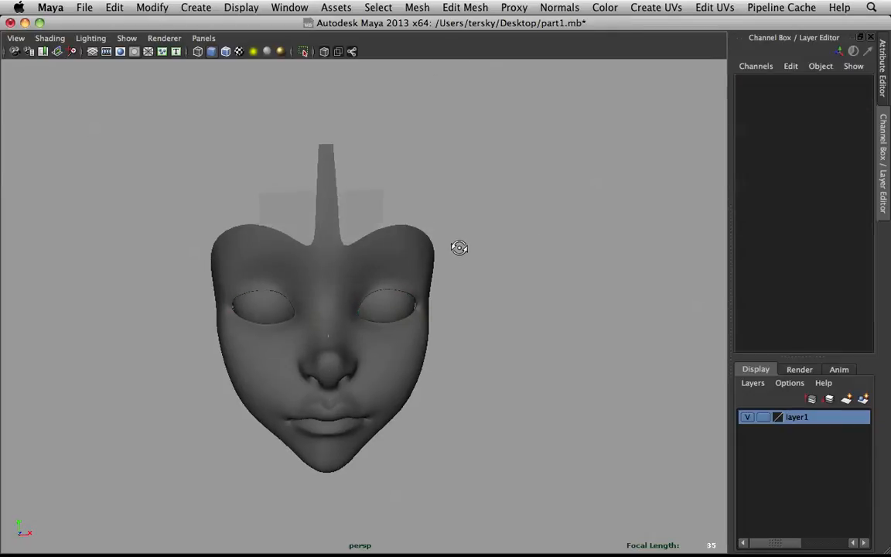
Step: Examine the smoothed face with both eyeballs from the front and the side
{"action": "scroll", "coordinate": [458, 250], "scroll_direction": "down", "scroll_amount": 2}
{"action": "middle_click_drag", "start_coordinate": [457, 251], "coordinate": [495, 234], "text": "alt"}
{"action": "left_click_drag", "start_coordinate": [495, 234], "coordinate": [578, 310], "text": "alt"}
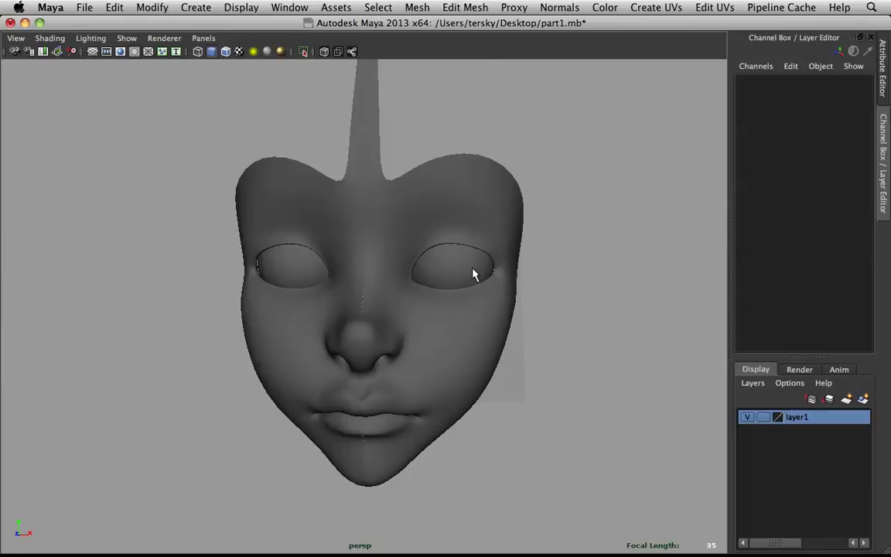
{"action": "scroll", "coordinate": [477, 274], "scroll_direction": "down", "scroll_amount": 3}
{"action": "left_click_drag", "start_coordinate": [477, 276], "coordinate": [511, 275], "text": "alt"}
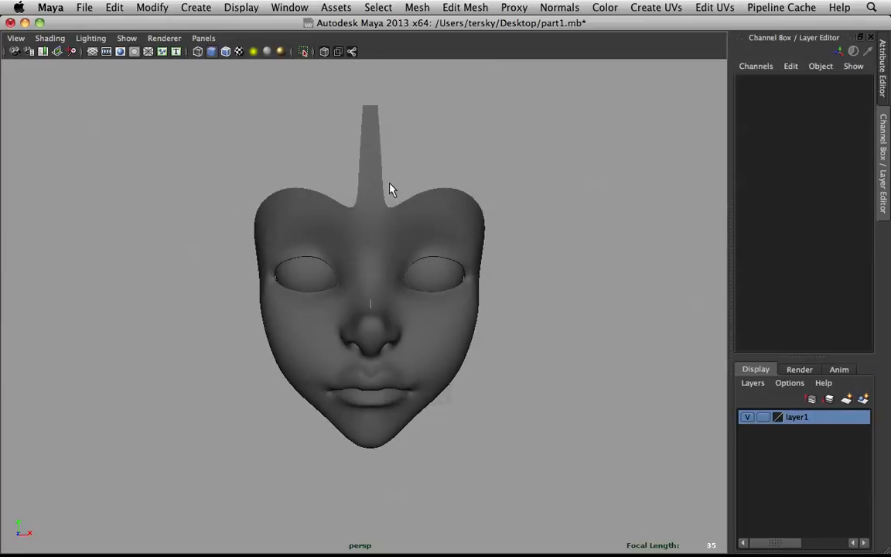
{"action": "left_click_drag", "start_coordinate": [304, 138], "coordinate": [377, 194], "text": "alt"}
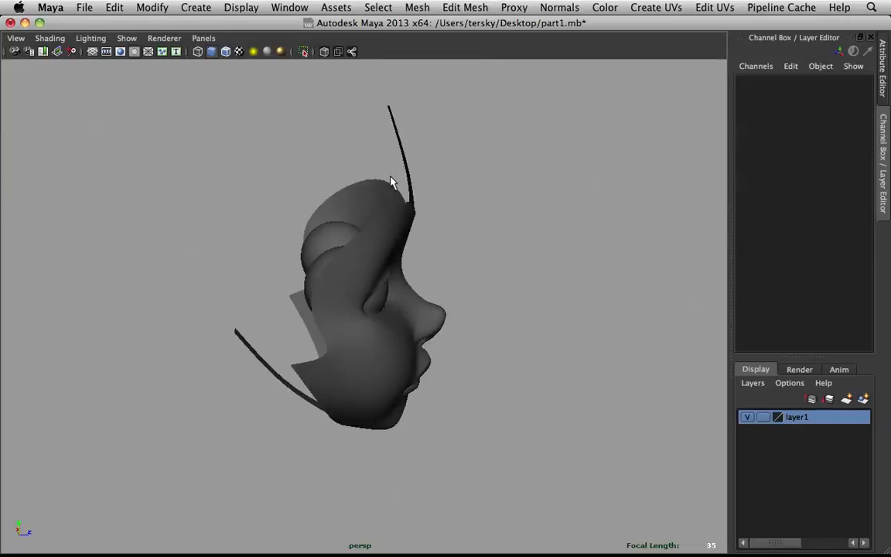
Step: Examine the smoothed face from several angles and compare its jaw and chin outline with the front-view sketch
{"action": "left_click_drag", "start_coordinate": [544, 449], "coordinate": [439, 323], "text": "alt"}
{"action": "left_click", "coordinate": [374, 342]}
{"action": "left_click_drag", "start_coordinate": [374, 342], "coordinate": [348, 332], "text": "alt"}
{"action": "right_click_drag", "start_coordinate": [346, 300], "coordinate": [271, 294], "text": "shift"}
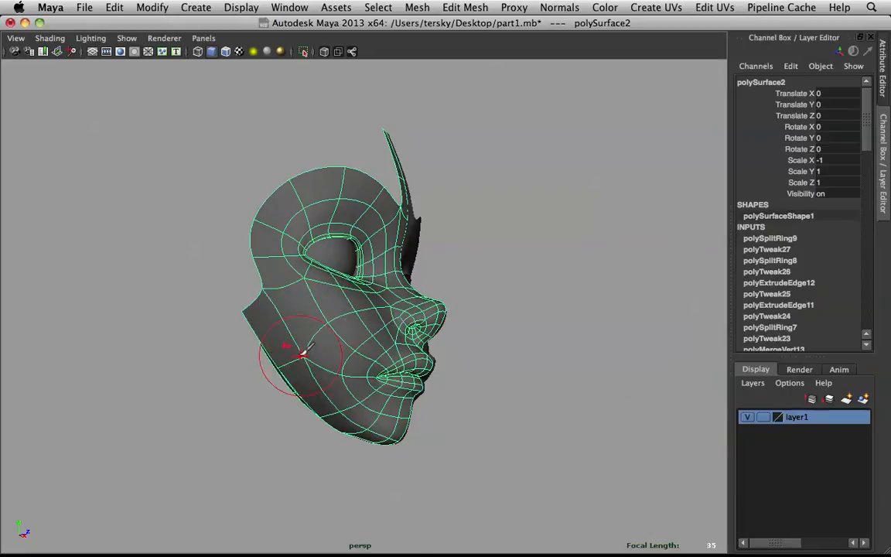
{"action": "left_click_drag", "start_coordinate": [322, 343], "coordinate": [247, 396], "text": "alt"}
{"action": "left_click", "coordinate": [247, 399]}
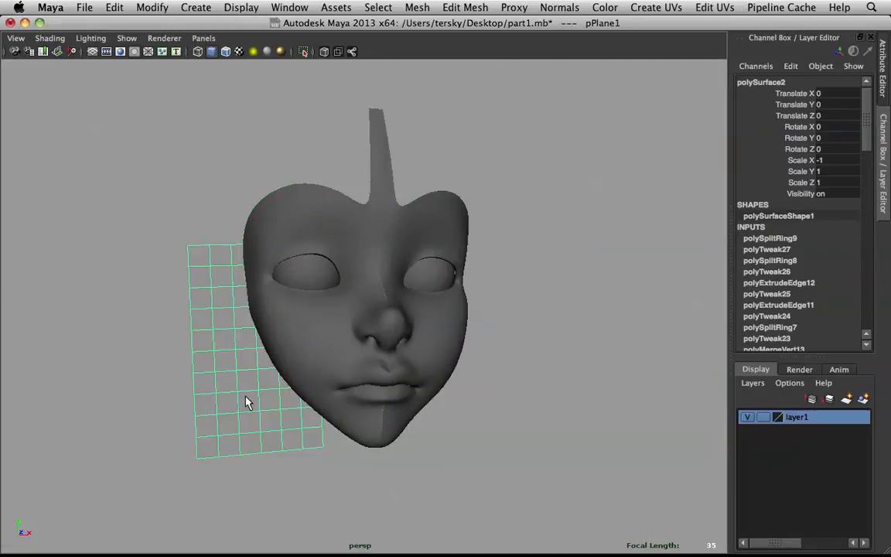
{"action": "left_click", "coordinate": [228, 421]}
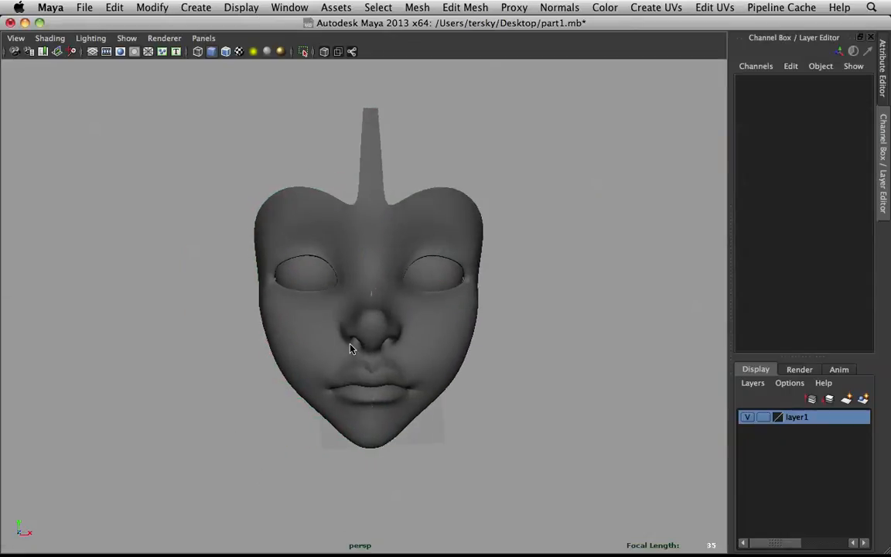
{"action": "key", "text": "space"}
{"action": "key", "text": "space"}
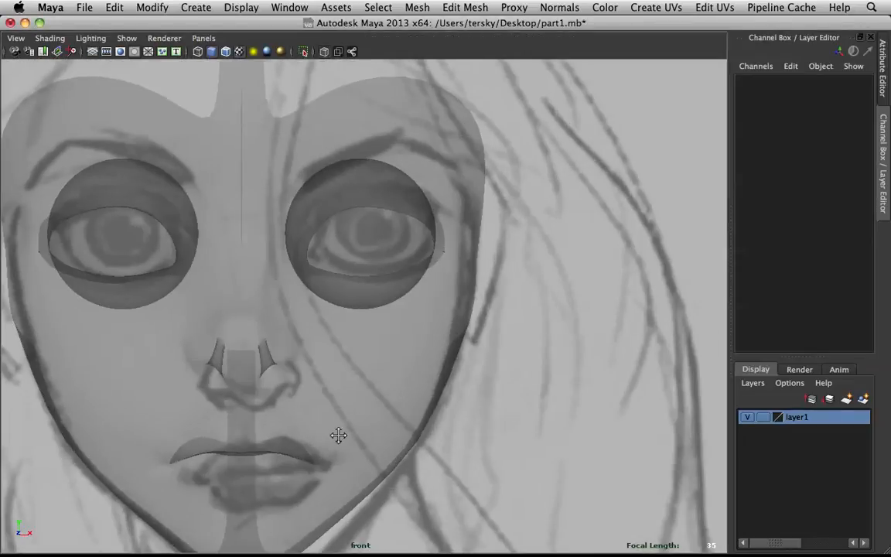
{"action": "middle_click_drag", "start_coordinate": [338, 435], "coordinate": [318, 334], "text": "alt"}
{"action": "scroll", "coordinate": [344, 388], "scroll_direction": "up", "scroll_amount": 1}
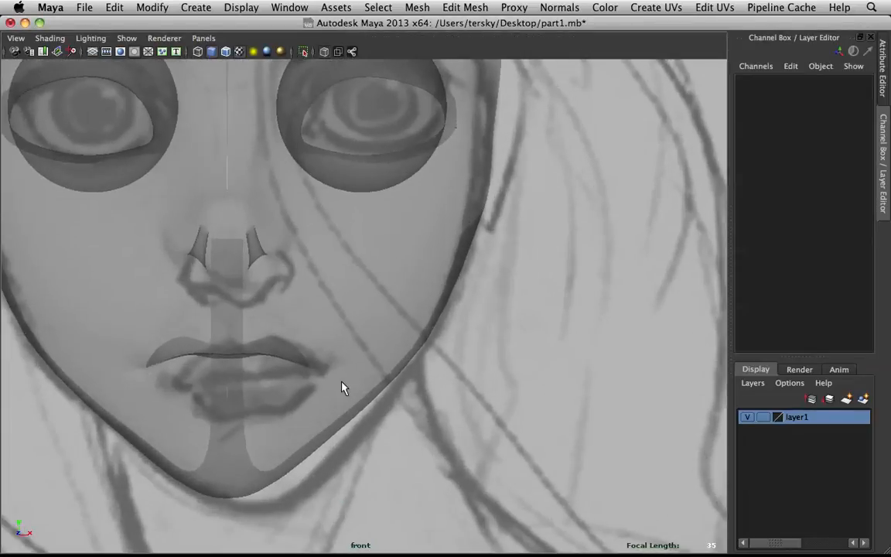
{"action": "scroll", "coordinate": [349, 387], "scroll_direction": "down", "scroll_amount": 4}
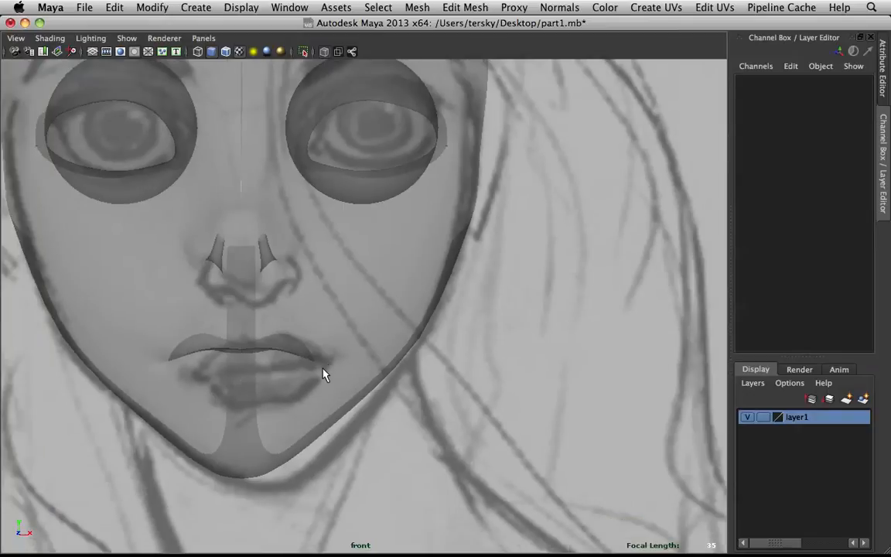
{"action": "scroll", "coordinate": [249, 346], "scroll_direction": "up", "scroll_amount": 1}
{"action": "scroll", "coordinate": [292, 354], "scroll_direction": "down", "scroll_amount": 1}
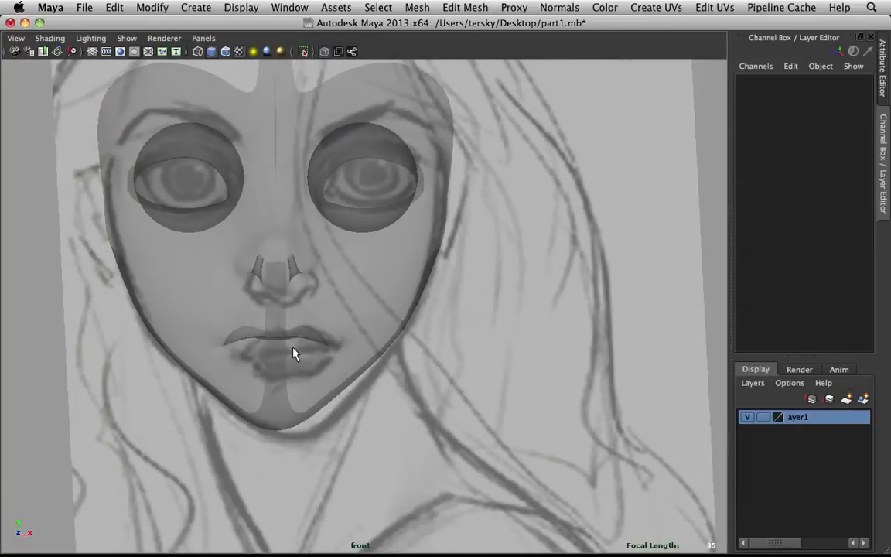
{"action": "scroll", "coordinate": [329, 374], "scroll_direction": "up", "scroll_amount": 1}
Step: In the front view, shift the lower jaw faces beside the chin outward toward the sketched jawline
{"action": "left_click", "coordinate": [332, 376]}
{"action": "middle_click_drag", "start_coordinate": [334, 378], "coordinate": [333, 255], "text": "alt"}
{"action": "scroll", "coordinate": [333, 255], "scroll_direction": "up", "scroll_amount": 2}
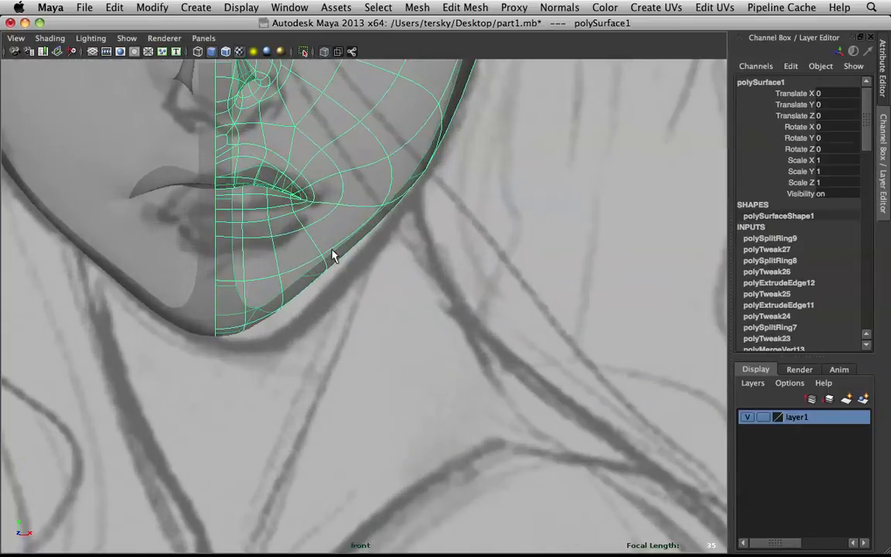
{"action": "right_click", "coordinate": [325, 226]}
{"action": "left_click", "coordinate": [324, 257]}
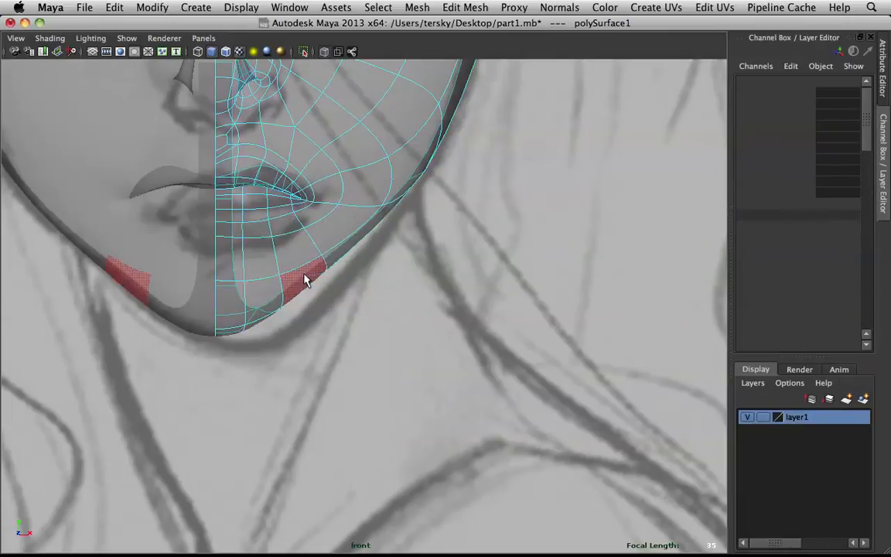
{"action": "left_click", "coordinate": [255, 318]}
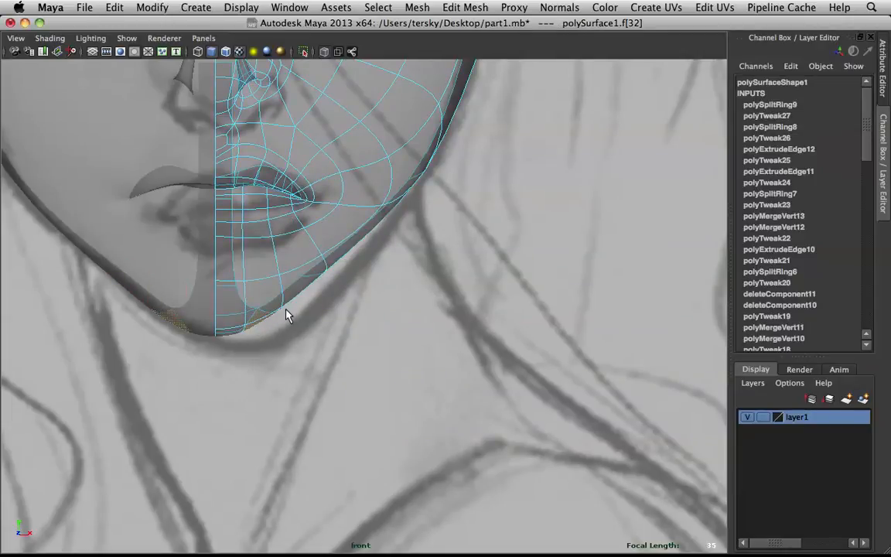
{"action": "key", "text": "w"}
{"action": "left_click_drag", "start_coordinate": [262, 319], "coordinate": [319, 328]}
{"action": "key", "text": "ctrl+z"}
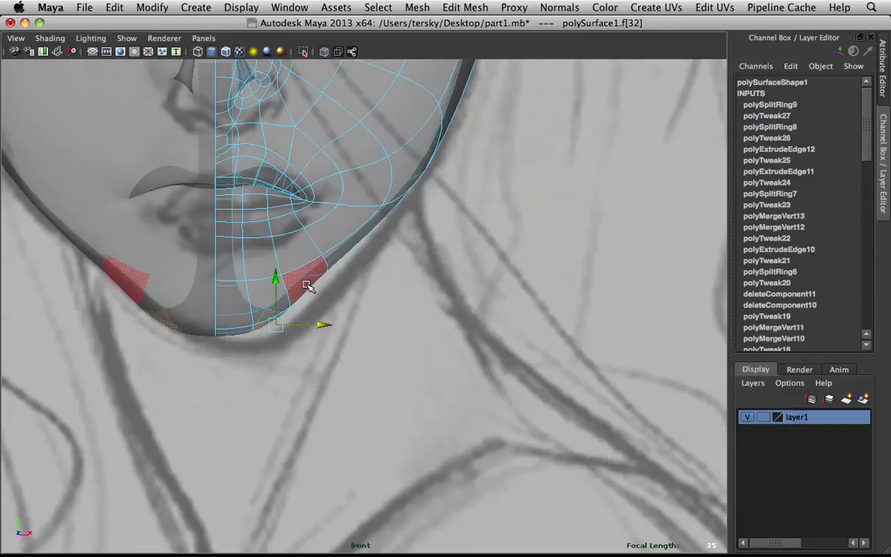
{"action": "left_click", "coordinate": [307, 286]}
{"action": "mouse_move", "coordinate": [344, 289]}
{"action": "left_mouse_down"}
{"action": "mouse_move", "coordinate": [358, 293]}
{"action": "mouse_move", "coordinate": [346, 290]}
{"action": "left_mouse_up"}
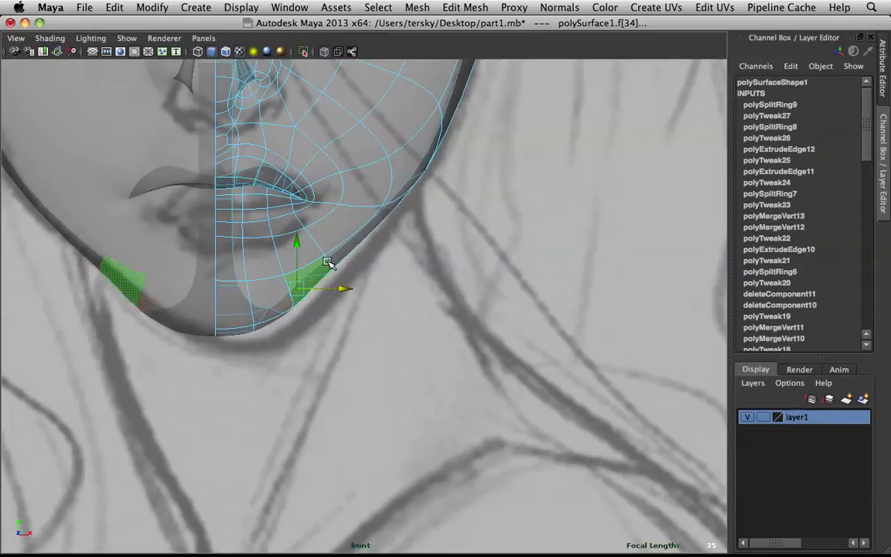
Step: Lower the faces at the bottom of the chin and move the adjoining jaw faces further outward to the sketch line
{"action": "left_click", "coordinate": [246, 329]}
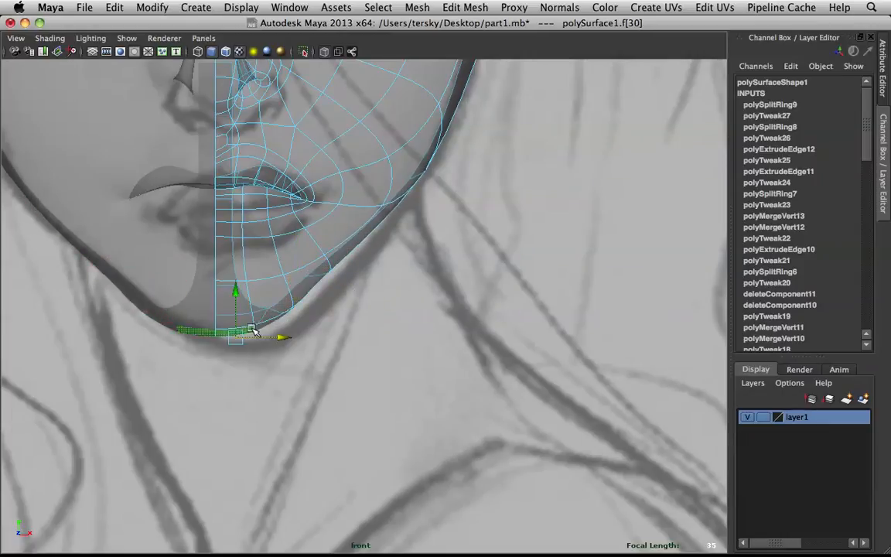
{"action": "left_click", "coordinate": [257, 288], "text": "shift"}
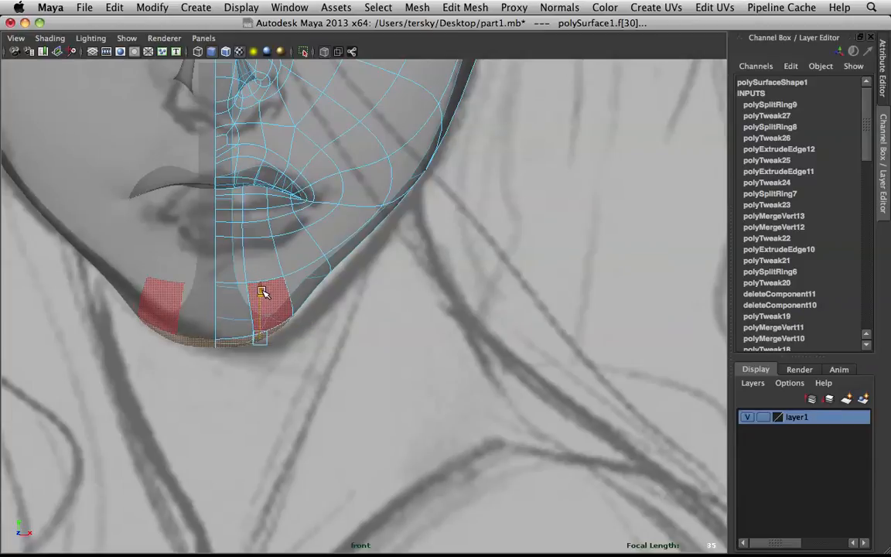
{"action": "left_click_drag", "start_coordinate": [265, 292], "coordinate": [356, 298]}
{"action": "left_click", "coordinate": [308, 284]}
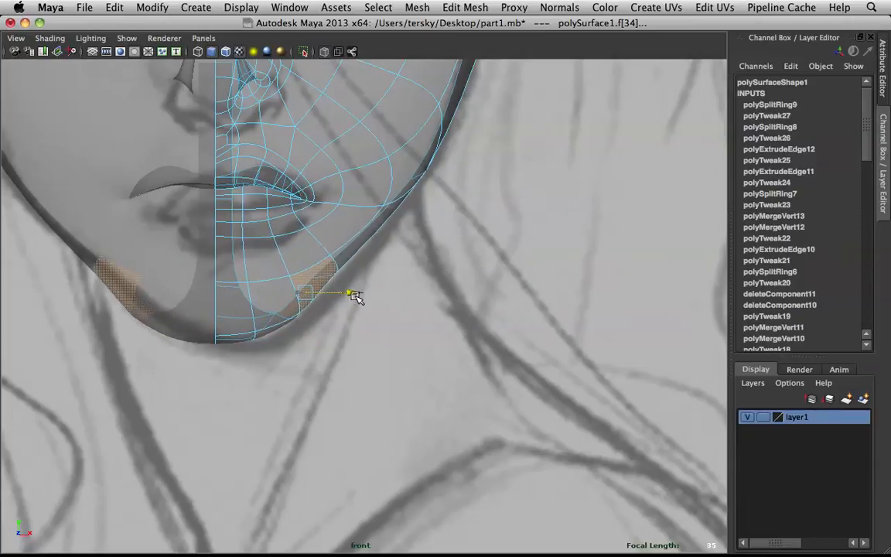
{"action": "left_click", "coordinate": [361, 241]}
{"action": "left_click_drag", "start_coordinate": [415, 231], "coordinate": [419, 234]}
Step: Nudge the jaw vertices beside the chin outward to even the contour, then return to object mode in the perspective view
{"action": "right_click_drag", "start_coordinate": [348, 264], "coordinate": [325, 266]}
{"action": "left_click", "coordinate": [325, 277]}
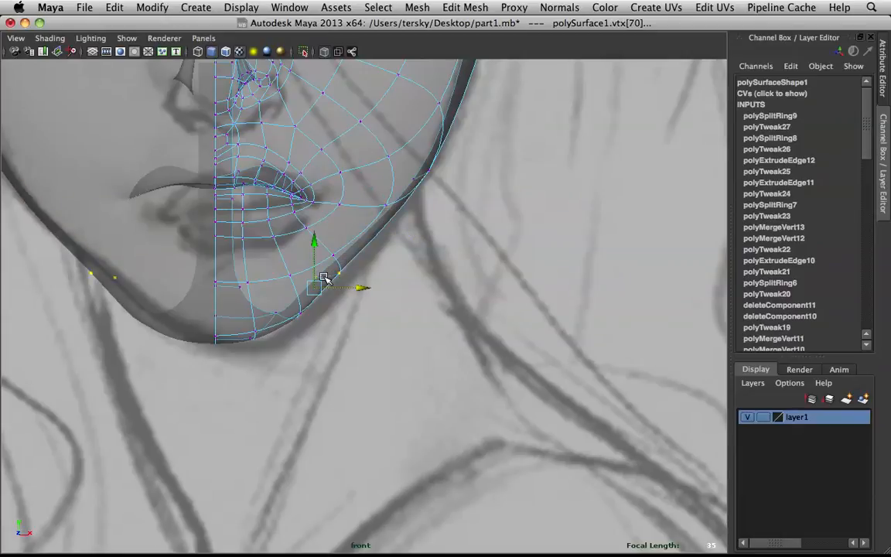
{"action": "mouse_move", "coordinate": [316, 287]}
{"action": "left_mouse_down"}
{"action": "mouse_move", "coordinate": [336, 294]}
{"action": "mouse_move", "coordinate": [329, 290]}
{"action": "left_mouse_up"}
{"action": "key", "text": "space"}
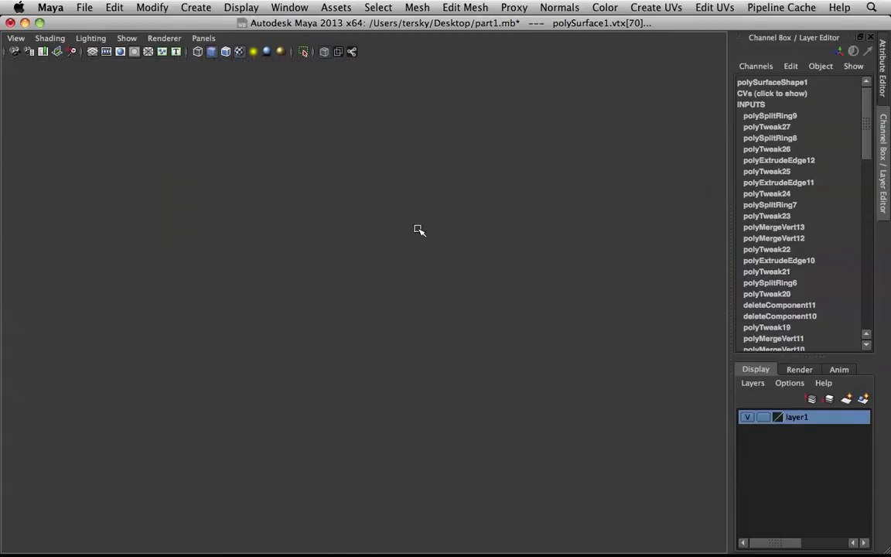
{"action": "key", "text": "space"}
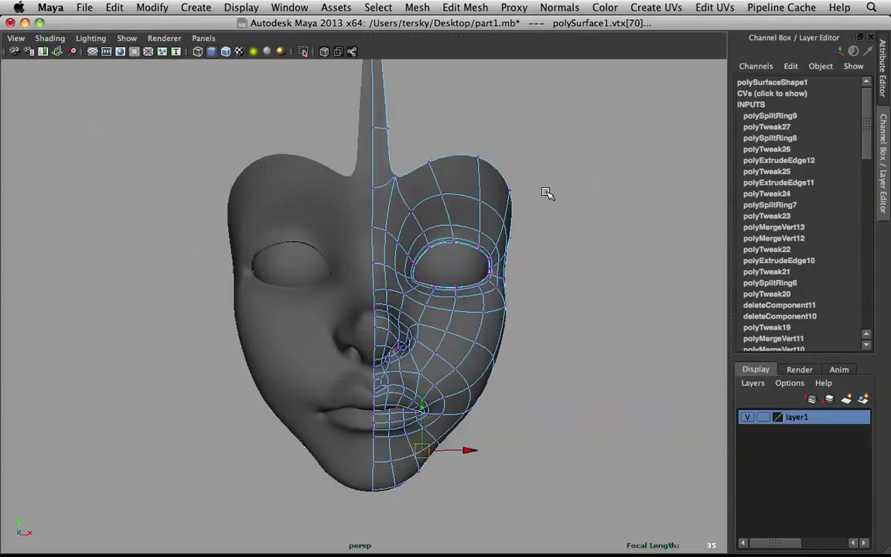
{"action": "left_click", "coordinate": [501, 331]}
{"action": "right_click_drag", "start_coordinate": [454, 319], "coordinate": [513, 285]}
{"action": "left_click_drag", "start_coordinate": [512, 285], "coordinate": [441, 311], "text": "alt"}
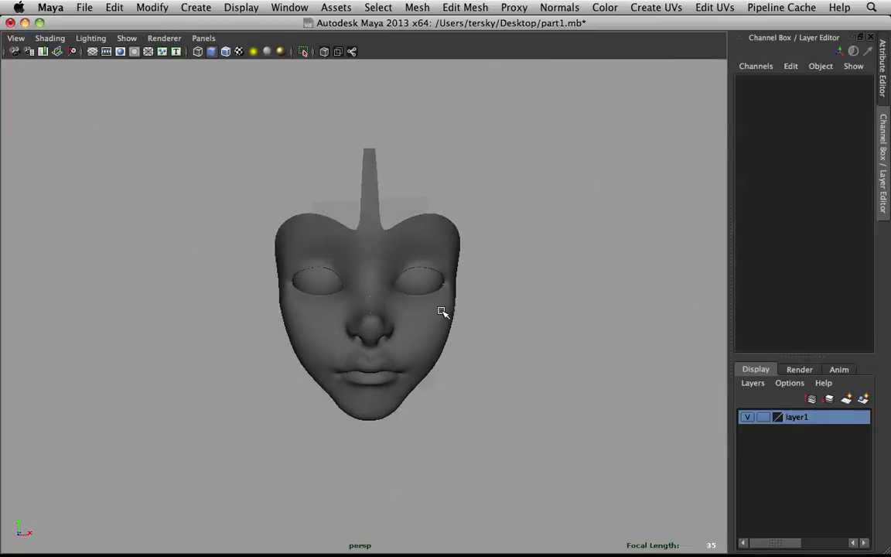
Step: Select the perspective camera and set its Focal Length to 50
{"action": "left_click", "coordinate": [12, 51]}
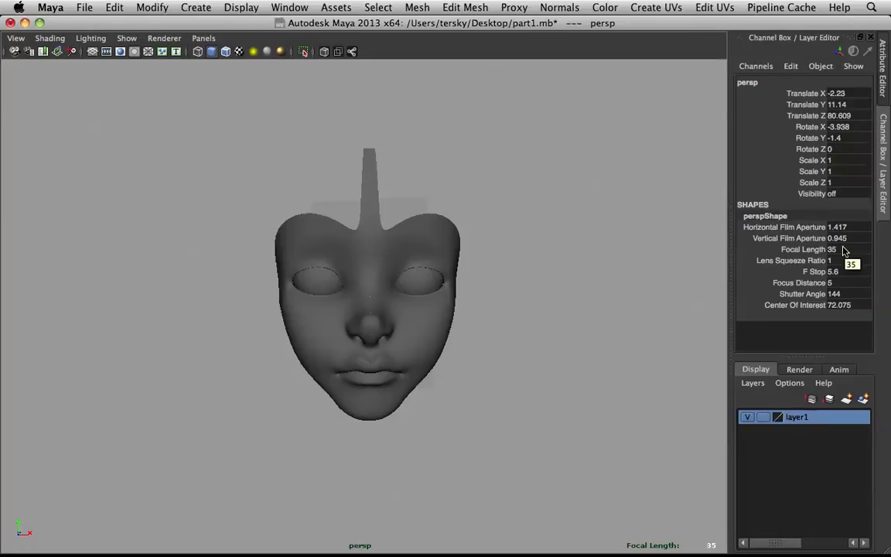
{"action": "scroll", "coordinate": [403, 320], "scroll_direction": "up", "scroll_amount": 3}
{"action": "mouse_move", "coordinate": [490, 319]}
{"action": "left_mouse_down", "text": "alt"}
{"action": "mouse_move", "coordinate": [523, 318]}
{"action": "mouse_move", "coordinate": [502, 312]}
{"action": "left_mouse_up", "text": "alt"}
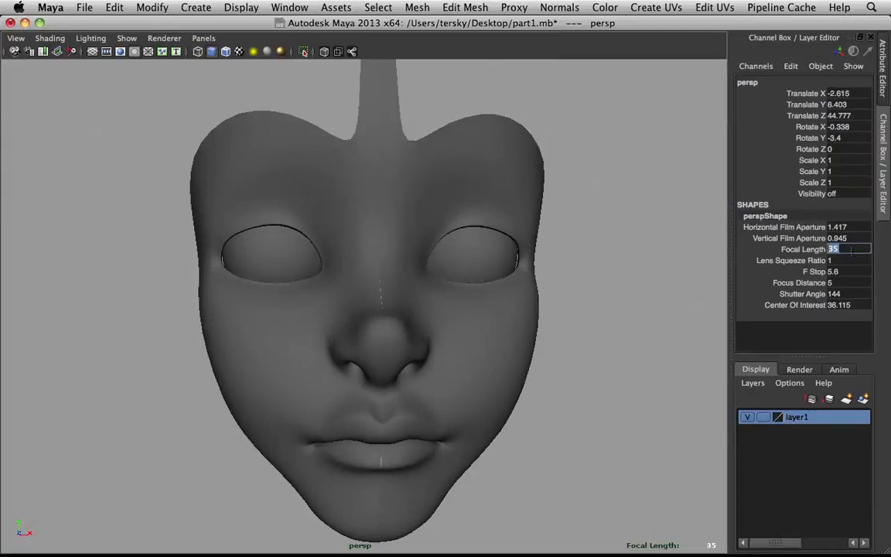
{"action": "key", "text": "Return"}
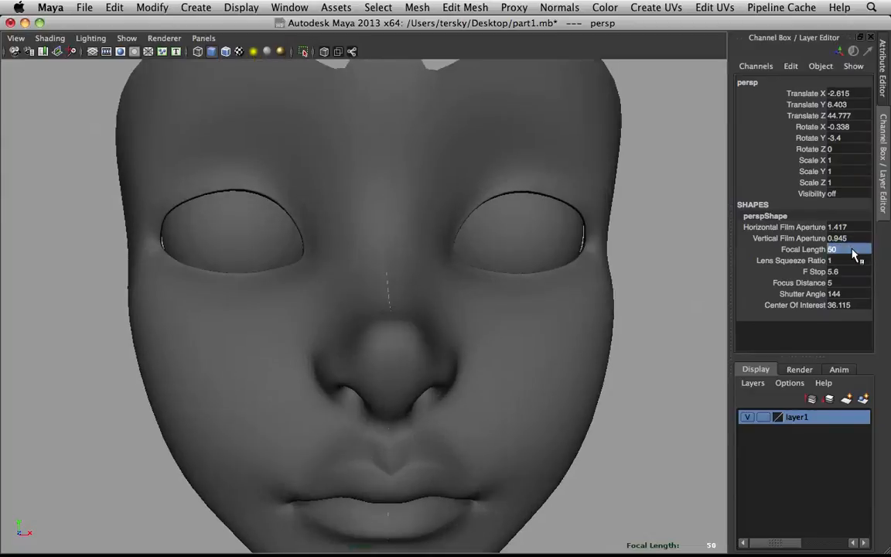
Step: Examine both halves of the smoothed face from the front and the sides with the new camera perspective
{"action": "left_click", "coordinate": [631, 267]}
{"action": "right_click_drag", "start_coordinate": [696, 305], "coordinate": [541, 212], "text": "alt"}
{"action": "left_click_drag", "start_coordinate": [533, 212], "coordinate": [462, 224], "text": "alt"}
{"action": "left_click_drag", "start_coordinate": [355, 165], "coordinate": [433, 332], "text": "alt"}
{"action": "left_click", "coordinate": [437, 340]}
{"action": "right_click_drag", "start_coordinate": [448, 324], "coordinate": [368, 314], "text": "shift"}
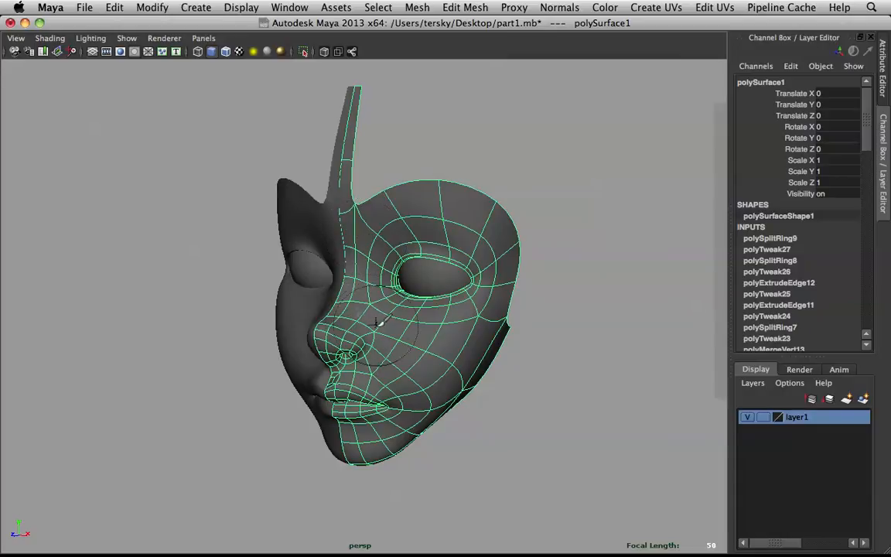
{"action": "left_click", "coordinate": [573, 316]}
{"action": "left_click_drag", "start_coordinate": [532, 281], "coordinate": [520, 334], "text": "alt"}
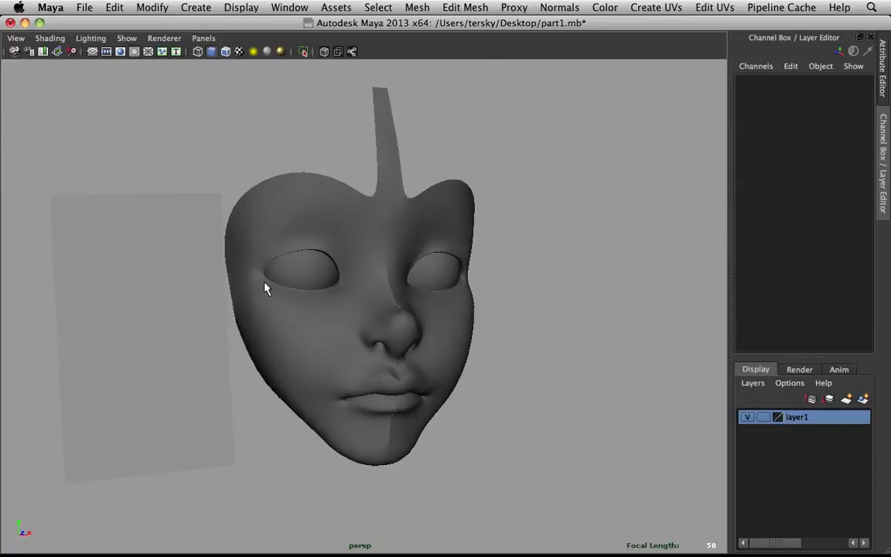
{"action": "left_click", "coordinate": [333, 331]}
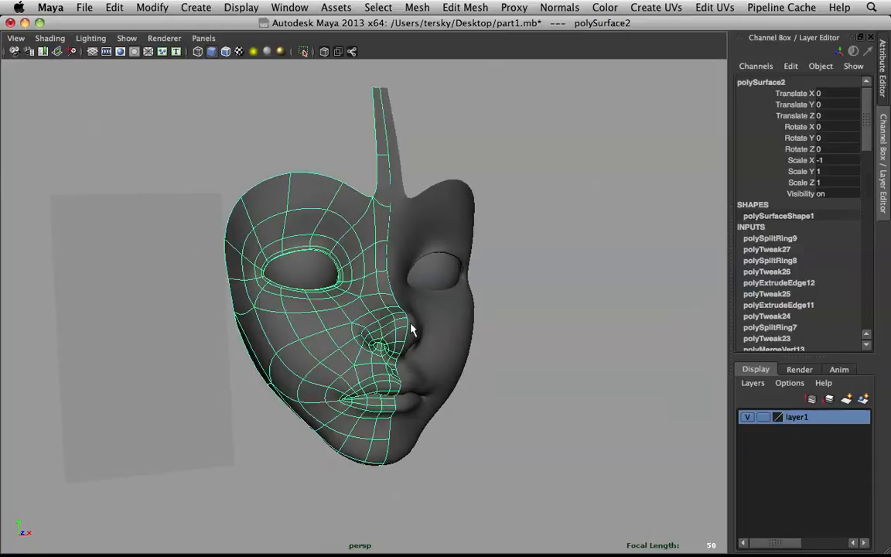
{"action": "left_click_drag", "start_coordinate": [332, 330], "coordinate": [452, 299], "text": "alt"}
{"action": "left_click", "coordinate": [507, 295]}
{"action": "left_click_drag", "start_coordinate": [508, 295], "coordinate": [417, 292], "text": "alt"}
Step: Show the face half unsmoothed and extrude the open border edges behind the eye backward to form a new strip
{"action": "left_click", "coordinate": [461, 301]}
{"action": "key", "text": "1"}
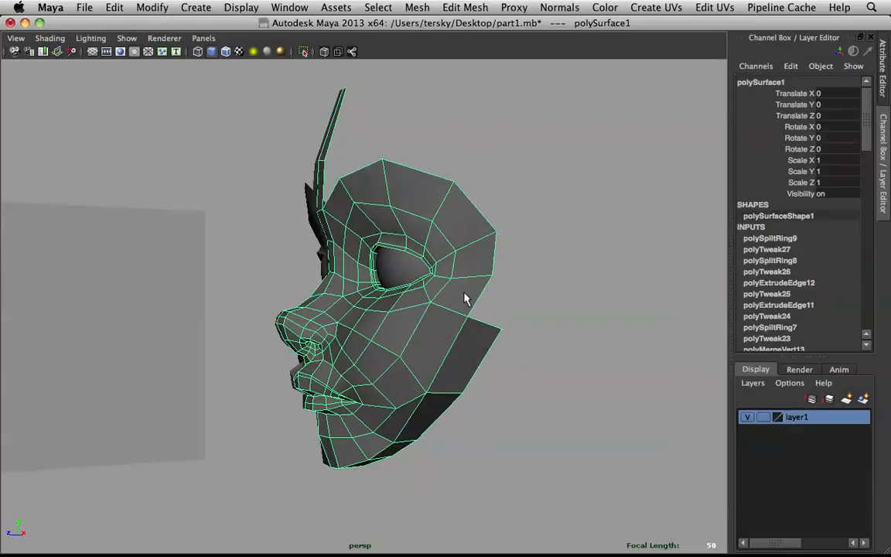
{"action": "right_click_drag", "start_coordinate": [464, 297], "coordinate": [464, 254]}
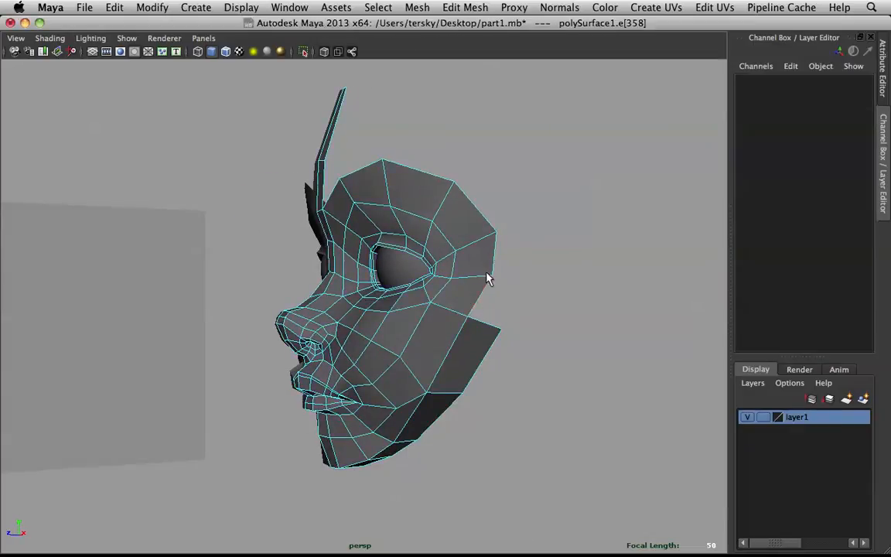
{"action": "left_click", "coordinate": [472, 200]}
{"action": "double_click", "coordinate": [462, 189], "text": "shift"}
{"action": "right_click_drag", "start_coordinate": [461, 192], "coordinate": [468, 232], "text": "shift"}
{"action": "key", "text": "w"}
{"action": "left_click_drag", "start_coordinate": [483, 238], "coordinate": [503, 328]}
Step: Select the vertices where the new temple strip meets the cheek strip and merge them
{"action": "right_click_drag", "start_coordinate": [502, 296], "coordinate": [500, 311]}
{"action": "left_click_drag", "start_coordinate": [515, 367], "coordinate": [497, 315]}
{"action": "right_click_drag", "start_coordinate": [497, 314], "coordinate": [506, 216], "text": "shift"}
{"action": "left_click_drag", "start_coordinate": [507, 206], "coordinate": [501, 197], "text": "alt"}
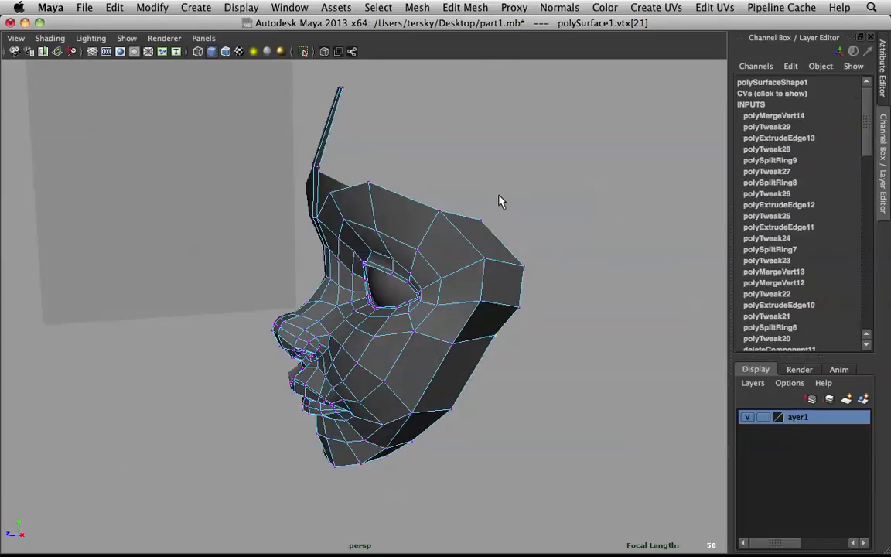
{"action": "left_click_drag", "start_coordinate": [481, 230], "coordinate": [529, 223], "text": "alt"}
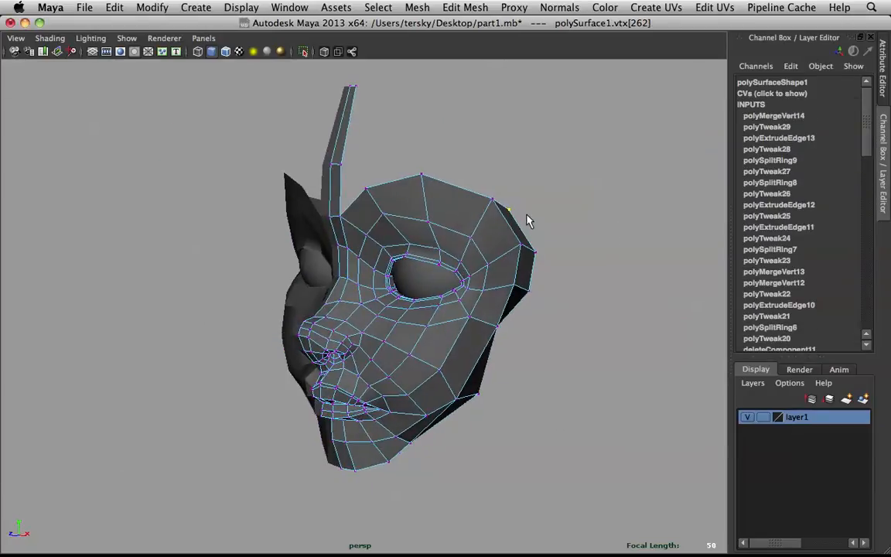
Step: Undo the last vertex change and redo the merge where the temple and cheek strips meet
{"action": "key", "text": "z"}
{"action": "left_click", "coordinate": [526, 319]}
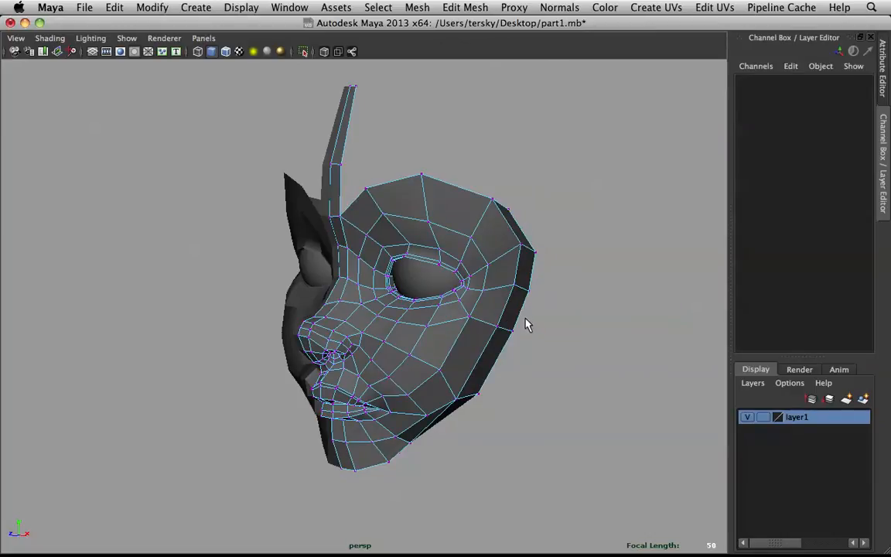
{"action": "left_click_drag", "start_coordinate": [507, 344], "coordinate": [406, 308]}
{"action": "right_click_drag", "start_coordinate": [393, 313], "coordinate": [395, 260], "text": "shift"}
Step: In the front view, move the three outer vertices of the new temple strip outward and slightly up, then check them in perspective
{"action": "left_click_drag", "start_coordinate": [394, 260], "coordinate": [521, 215], "text": "alt"}
{"action": "left_click", "coordinate": [499, 210]}
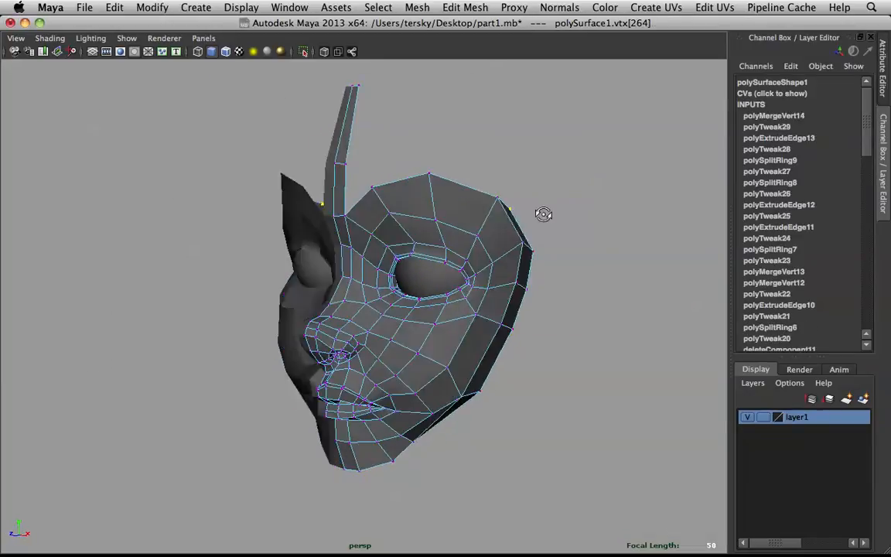
{"action": "key", "text": "space"}
{"action": "key", "text": "space"}
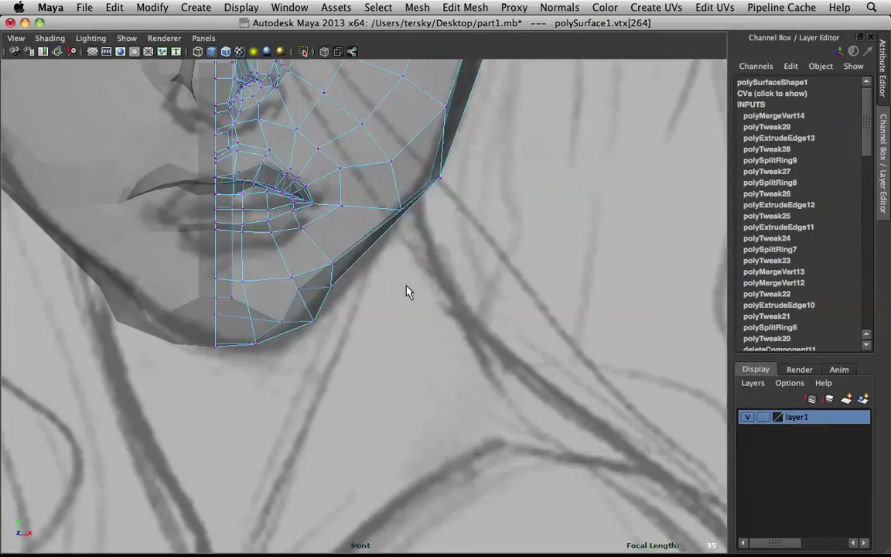
{"action": "scroll", "coordinate": [408, 292], "scroll_direction": "down", "scroll_amount": 3}
{"action": "middle_click_drag", "start_coordinate": [408, 293], "coordinate": [435, 424], "text": "alt"}
{"action": "key", "text": "w"}
{"action": "left_click_drag", "start_coordinate": [424, 283], "coordinate": [455, 267]}
{"action": "left_click", "coordinate": [428, 349]}
{"action": "left_click_drag", "start_coordinate": [428, 350], "coordinate": [458, 329]}
{"action": "left_click", "coordinate": [418, 410]}
{"action": "left_click_drag", "start_coordinate": [420, 409], "coordinate": [447, 390]}
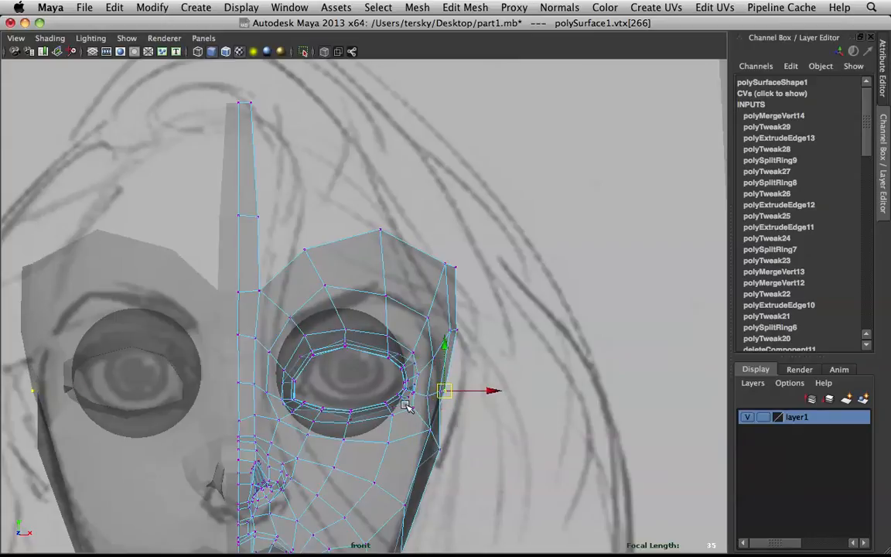
{"action": "key", "text": "space"}
{"action": "key", "text": "space"}
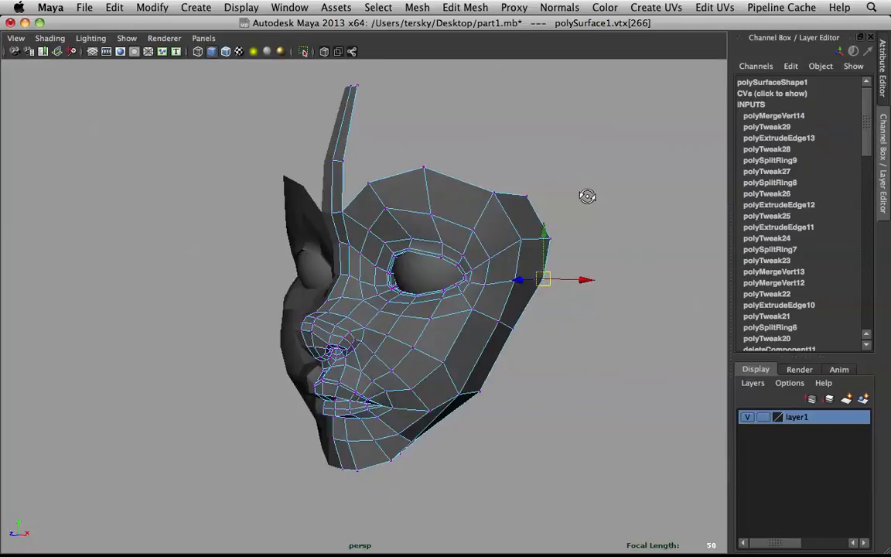
{"action": "left_click_drag", "start_coordinate": [587, 193], "coordinate": [517, 318], "text": "alt"}
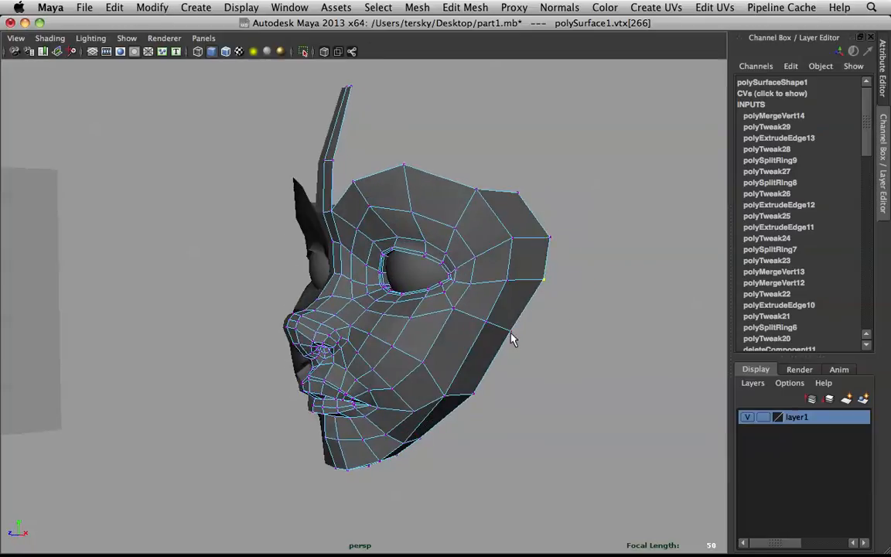
Step: Preview the face half smoothed and turn it to face forward with the vertex selection cleared
{"action": "left_click_drag", "start_coordinate": [495, 351], "coordinate": [561, 331], "text": "alt"}
{"action": "left_click_drag", "start_coordinate": [473, 384], "coordinate": [422, 384], "text": "alt"}
{"action": "left_click", "coordinate": [468, 385]}
{"action": "key", "text": "3"}
{"action": "left_click_drag", "start_coordinate": [483, 342], "coordinate": [544, 309], "text": "alt"}
{"action": "left_click", "coordinate": [548, 374]}
Step: In the front view, move the temple vertex beside the outer eye corner slightly outward, and return to perspective
{"action": "key", "text": "space"}
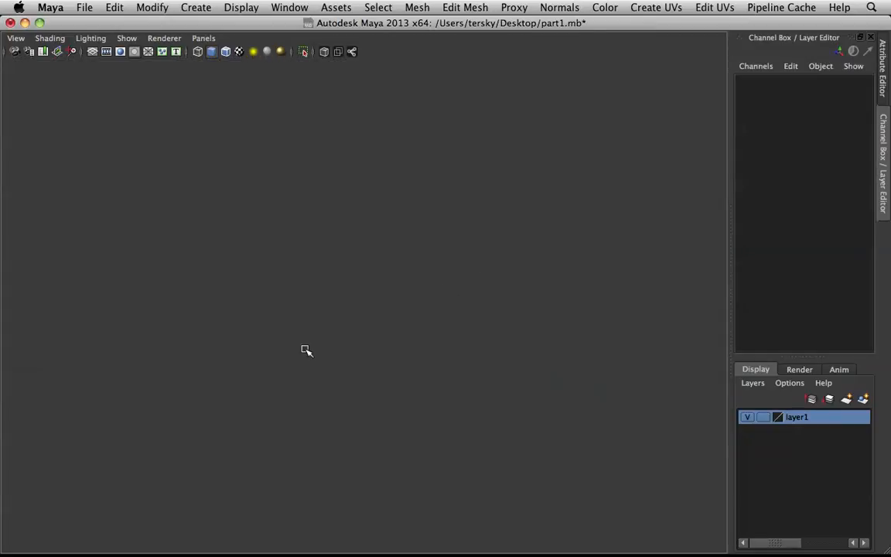
{"action": "scroll", "coordinate": [230, 409], "scroll_direction": "up", "scroll_amount": 3}
{"action": "key", "text": "space"}
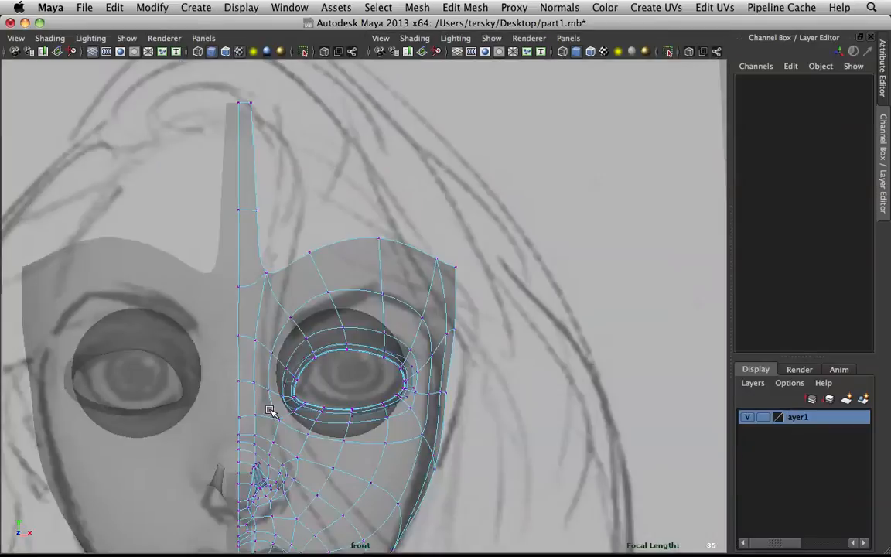
{"action": "scroll", "coordinate": [420, 401], "scroll_direction": "up", "scroll_amount": 3}
{"action": "right_click_drag", "start_coordinate": [450, 302], "coordinate": [453, 263]}
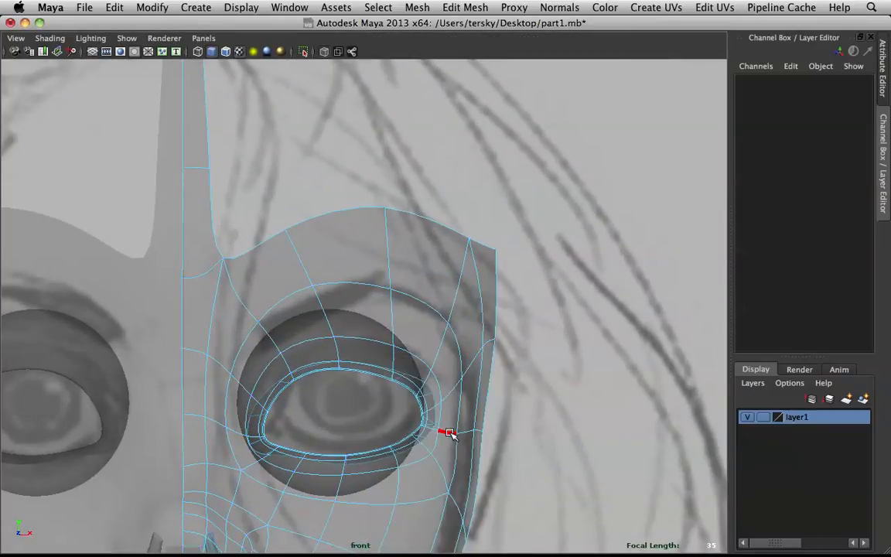
{"action": "left_click", "coordinate": [451, 433]}
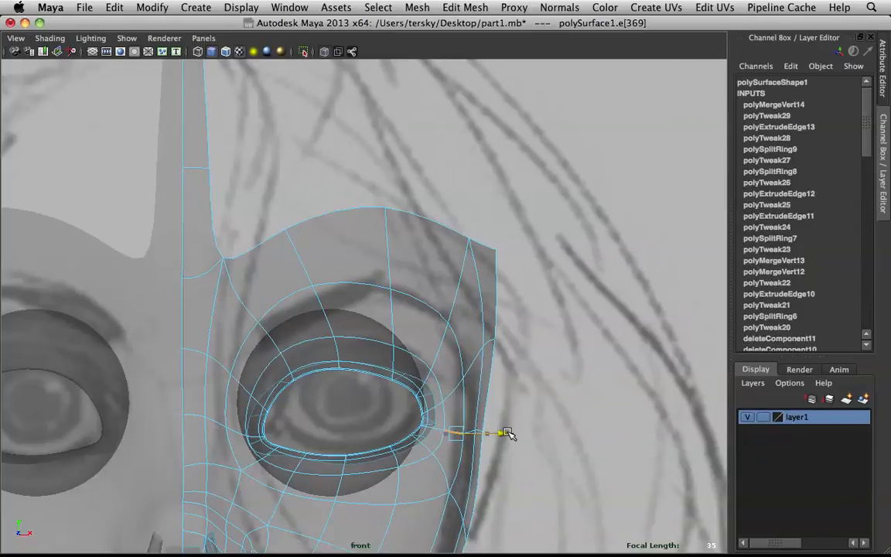
{"action": "right_click_drag", "start_coordinate": [481, 301], "coordinate": [420, 302]}
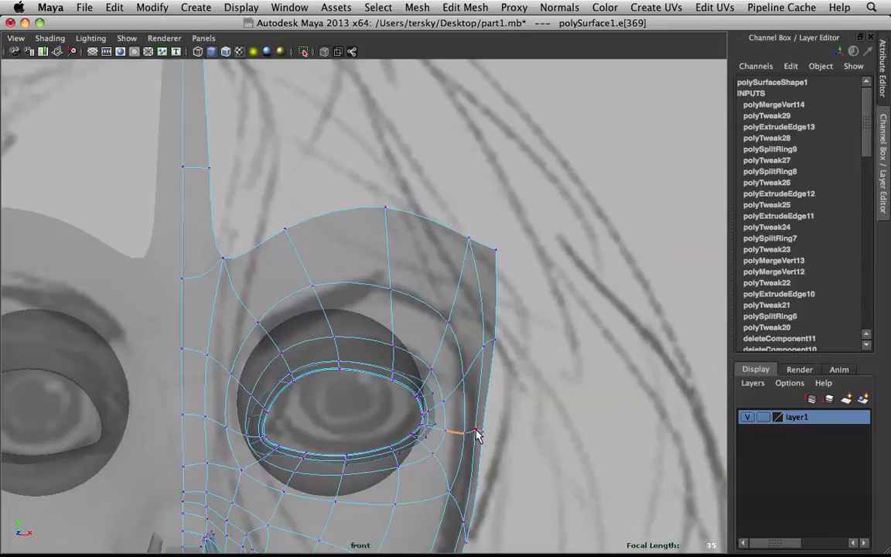
{"action": "left_click", "coordinate": [476, 433]}
{"action": "left_click_drag", "start_coordinate": [520, 432], "coordinate": [524, 434]}
{"action": "key", "text": "space"}
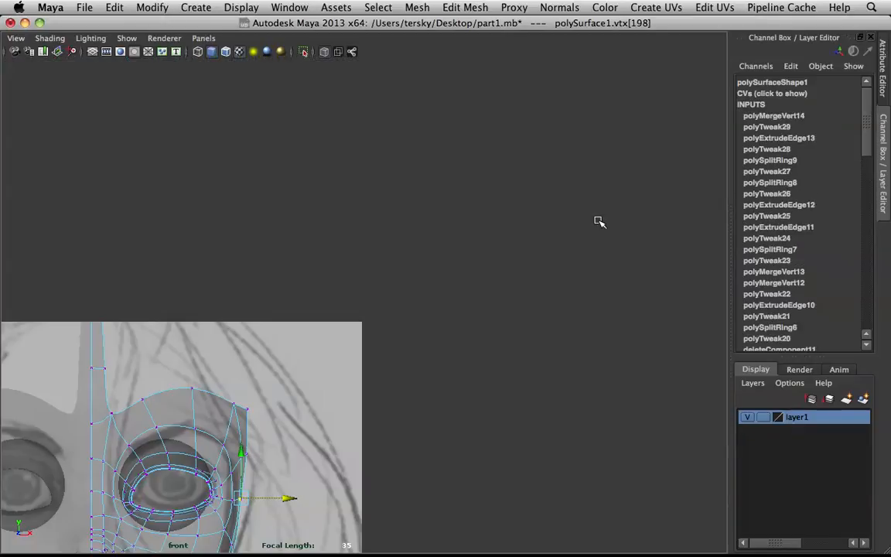
{"action": "key", "text": "space"}
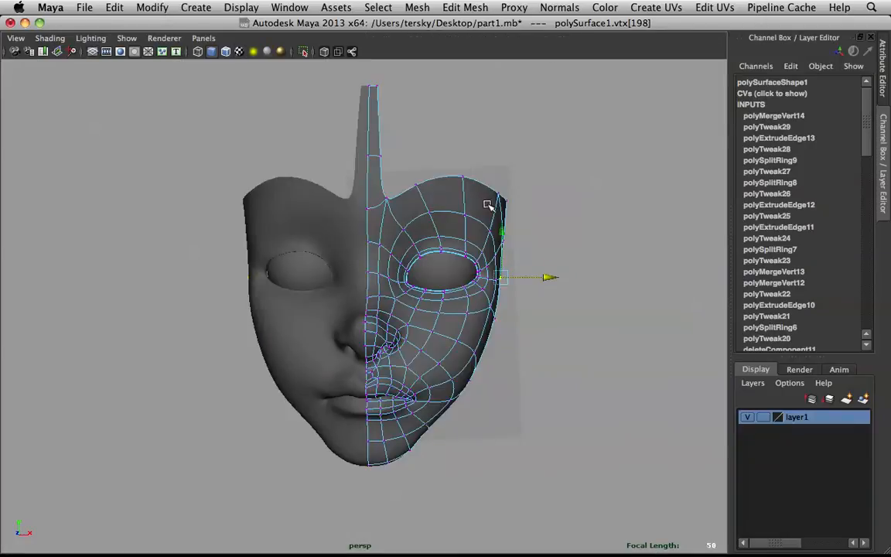
Step: Move the topmost outer temple vertex slightly inward and check the whole face in object mode
{"action": "left_click", "coordinate": [516, 201]}
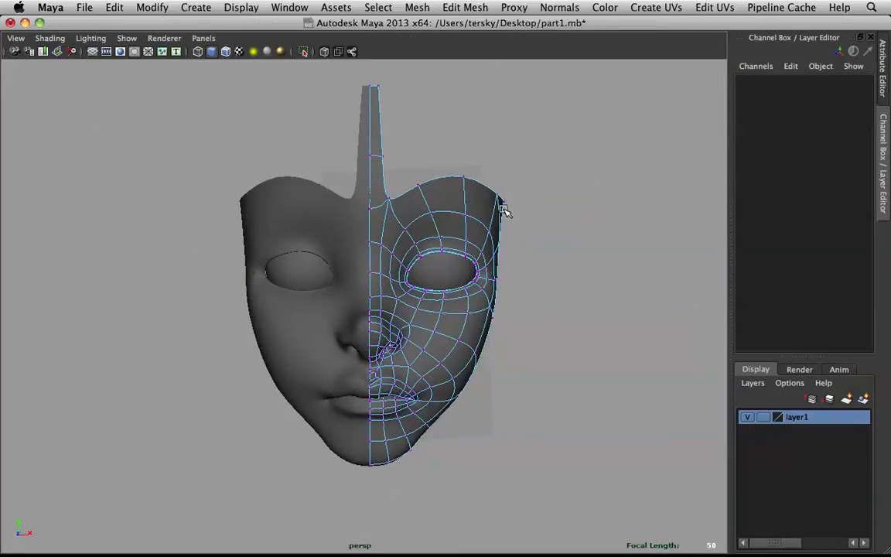
{"action": "left_click", "coordinate": [503, 202]}
{"action": "left_click_drag", "start_coordinate": [549, 199], "coordinate": [544, 200]}
{"action": "left_click", "coordinate": [527, 197]}
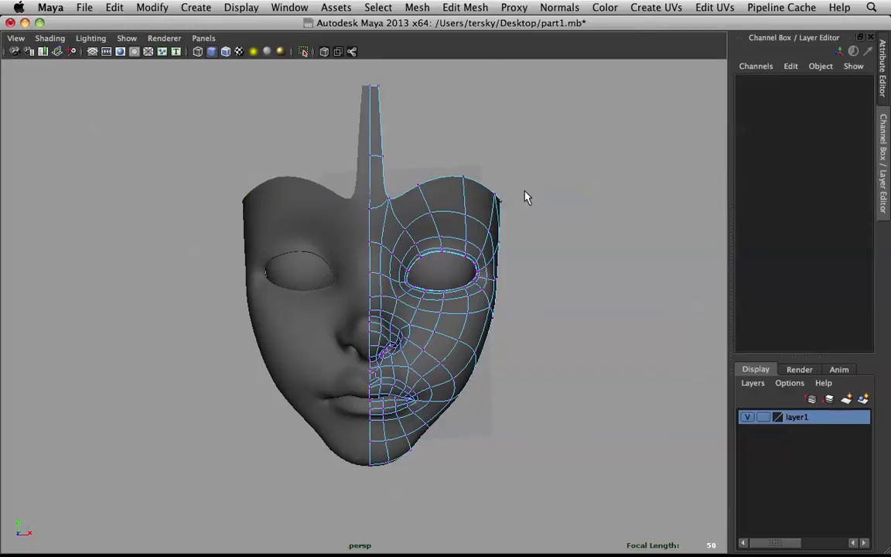
{"action": "left_click", "coordinate": [499, 209]}
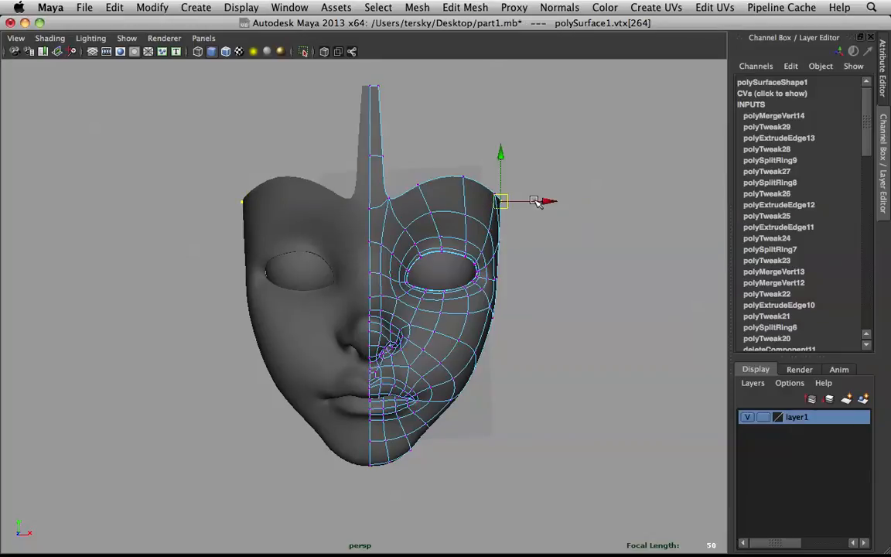
{"action": "left_click", "coordinate": [543, 232]}
{"action": "right_click_drag", "start_coordinate": [422, 206], "coordinate": [485, 190]}
{"action": "scroll", "coordinate": [483, 212], "scroll_direction": "down", "scroll_amount": 2}
{"action": "left_click_drag", "start_coordinate": [483, 213], "coordinate": [499, 224], "text": "alt"}
{"action": "left_click", "coordinate": [458, 228]}
Step: Select the edges curving around the outer brow and nudge them sideways using soft selection with a falloff radius of 2.34
{"action": "scroll", "coordinate": [503, 225], "scroll_direction": "up", "scroll_amount": 2}
{"action": "right_click_drag", "start_coordinate": [510, 219], "coordinate": [512, 199]}
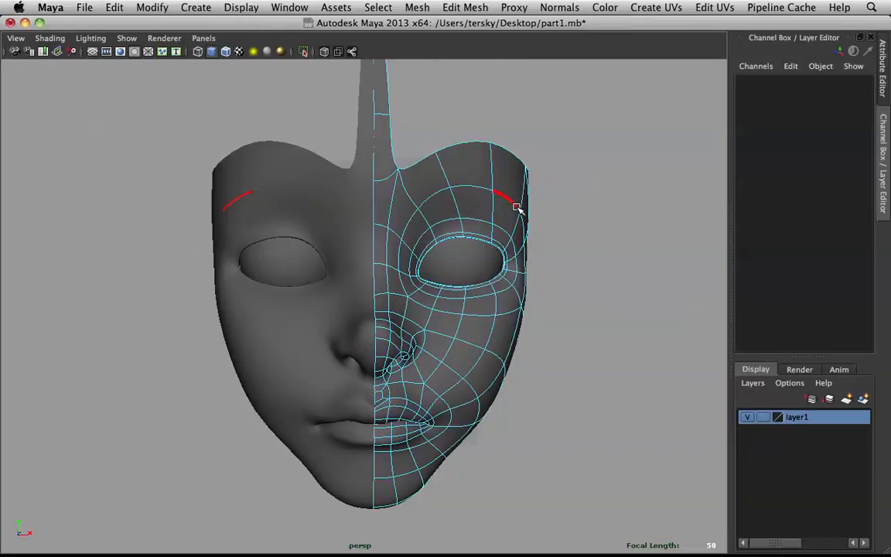
{"action": "left_click", "coordinate": [515, 199]}
{"action": "double_click", "coordinate": [523, 220]}
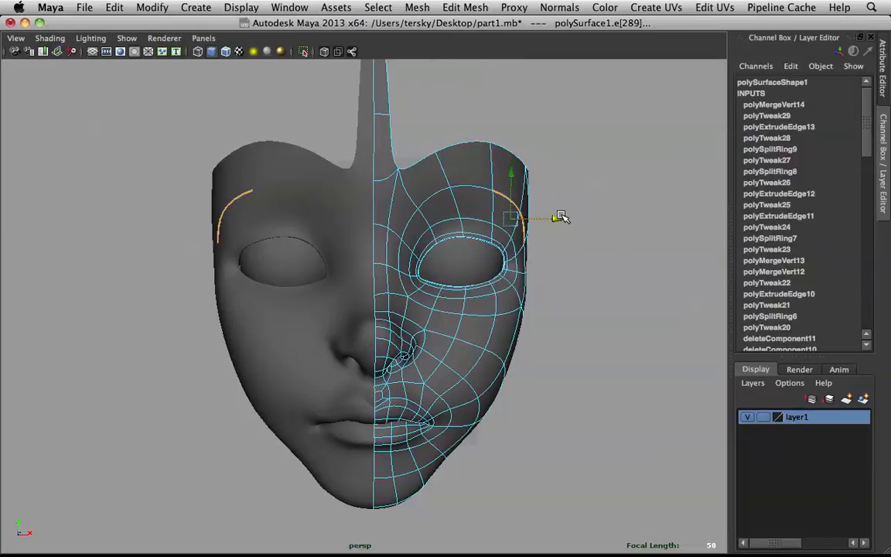
{"action": "key", "text": "b"}
{"action": "left_click_drag", "start_coordinate": [593, 179], "coordinate": [567, 213]}
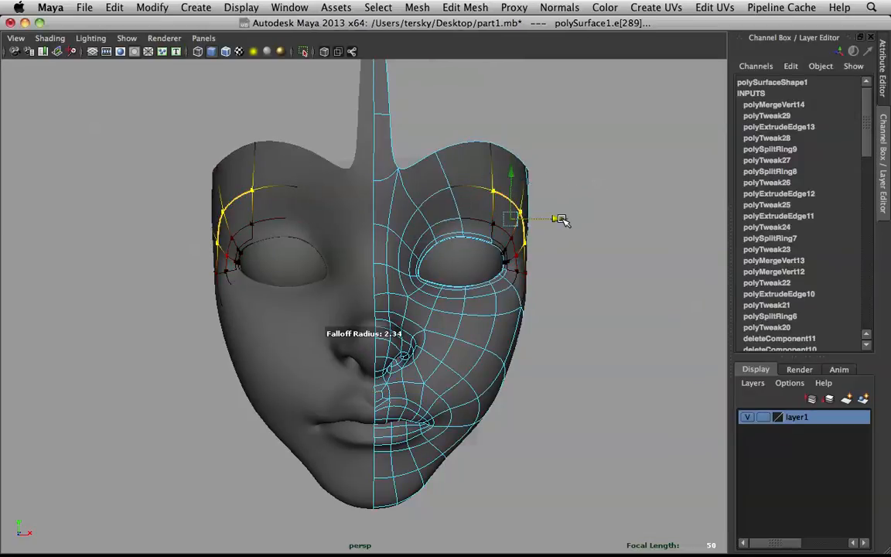
{"action": "left_click", "coordinate": [563, 219]}
{"action": "right_click", "coordinate": [495, 199]}
{"action": "left_click", "coordinate": [556, 179]}
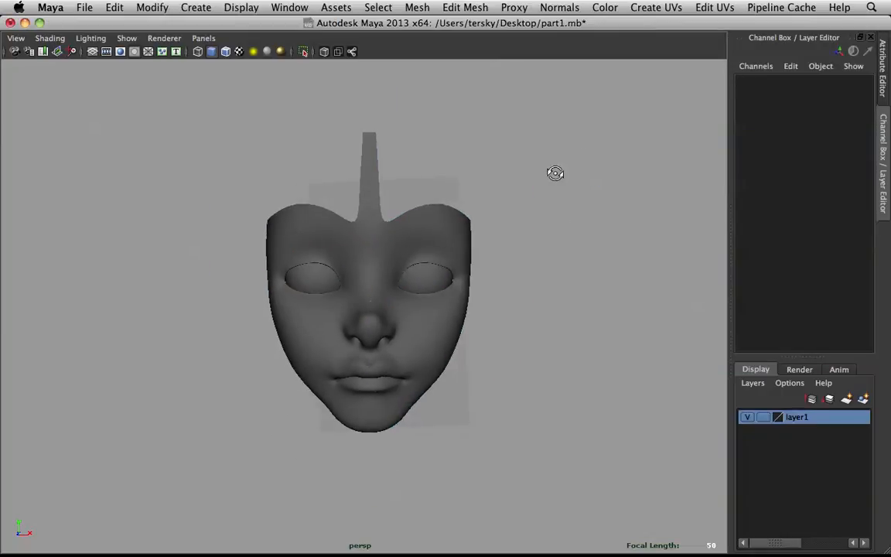
Step: Turn off soft selection and slightly reposition the edge just above the outer eye corner, checking it from the front
{"action": "left_click_drag", "start_coordinate": [554, 177], "coordinate": [456, 251], "text": "alt"}
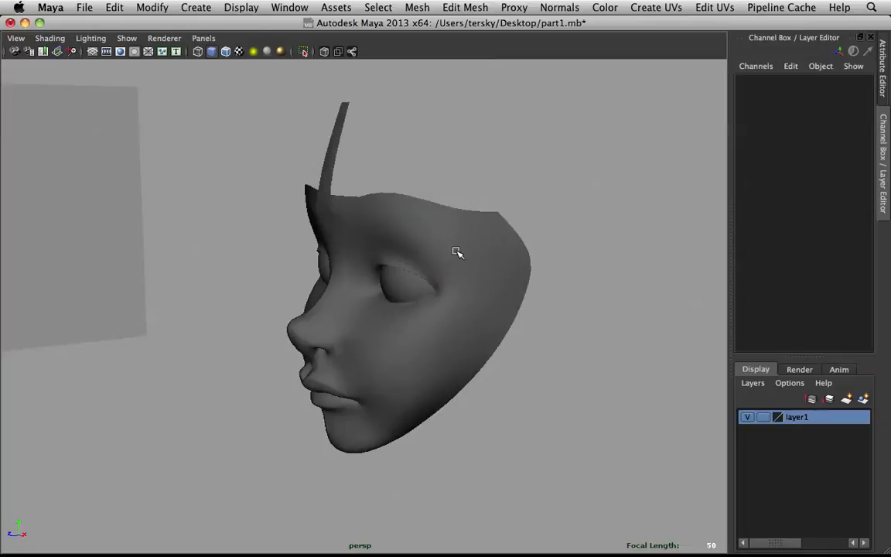
{"action": "left_click", "coordinate": [465, 240]}
{"action": "key", "text": "f"}
{"action": "right_click_drag", "start_coordinate": [481, 217], "coordinate": [490, 180]}
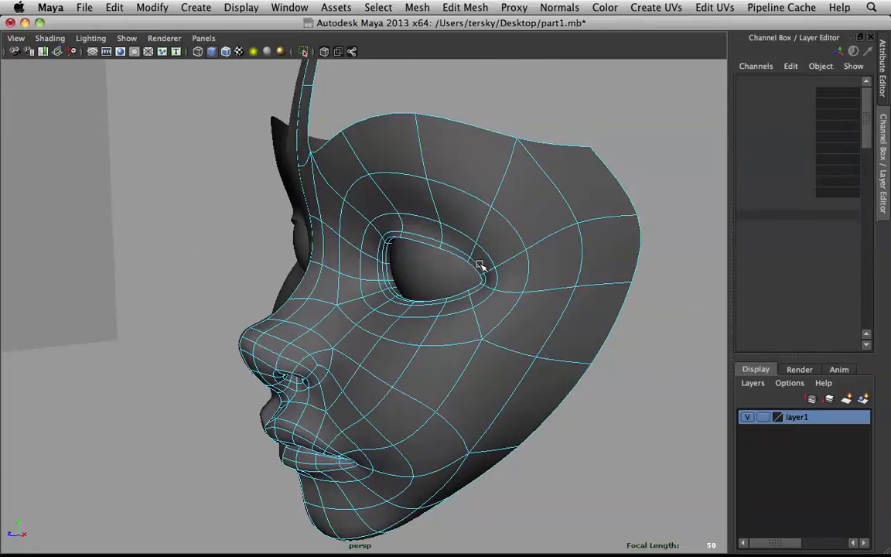
{"action": "left_click", "coordinate": [487, 244]}
{"action": "key", "text": "b"}
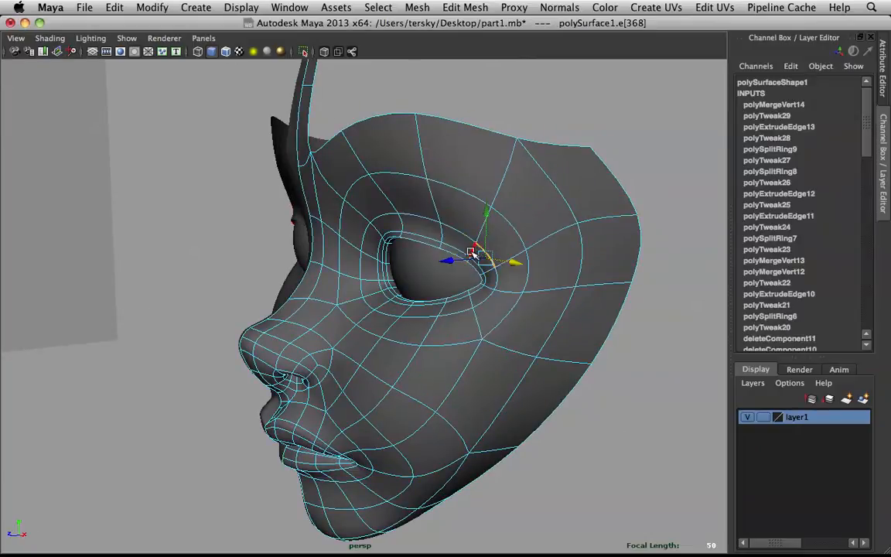
{"action": "left_click_drag", "start_coordinate": [455, 261], "coordinate": [451, 237]}
{"action": "left_click_drag", "start_coordinate": [383, 224], "coordinate": [615, 226], "text": "alt"}
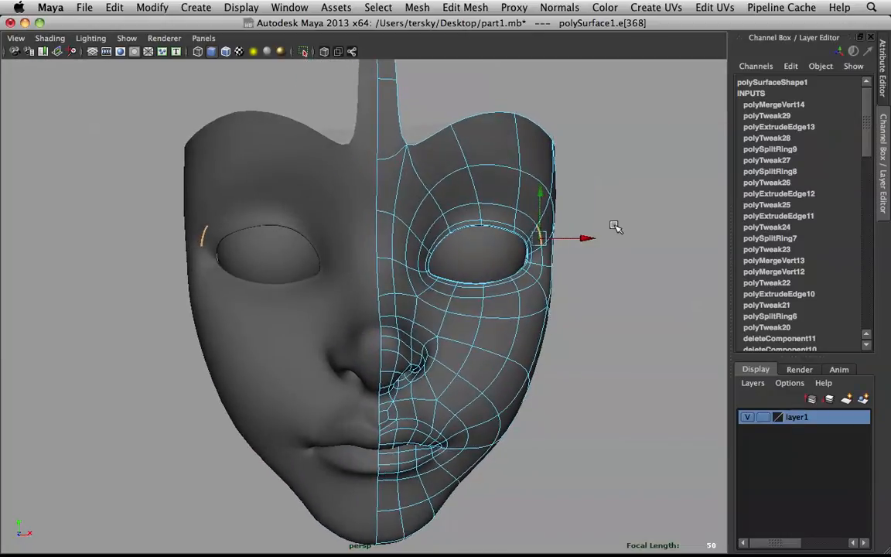
Step: Select the two brow edges above the inner half of the eye and adjust their height
{"action": "left_click", "coordinate": [513, 207]}
{"action": "left_click_drag", "start_coordinate": [521, 185], "coordinate": [434, 215], "text": "alt"}
{"action": "left_click", "coordinate": [406, 210]}
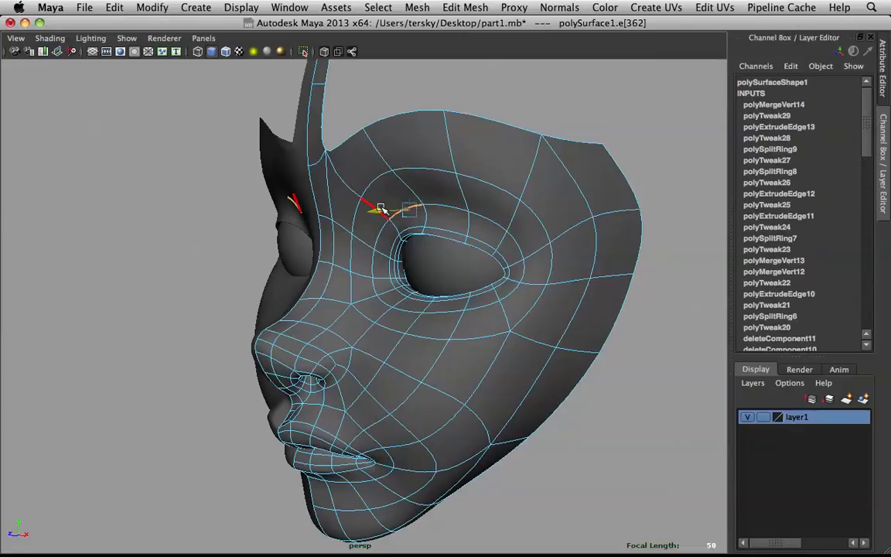
{"action": "left_click", "coordinate": [389, 173]}
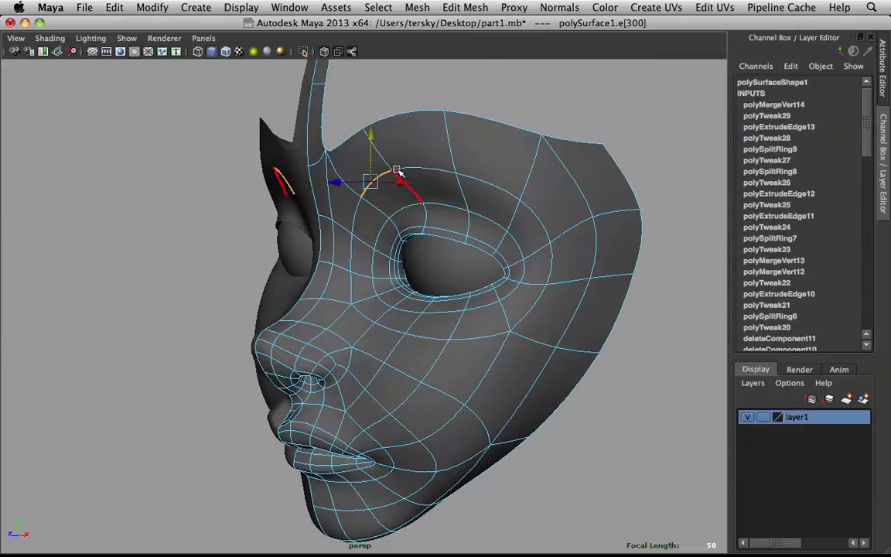
{"action": "left_click", "coordinate": [413, 168], "text": "shift"}
{"action": "left_click_drag", "start_coordinate": [402, 133], "coordinate": [611, 209]}
{"action": "left_click", "coordinate": [611, 208]}
Step: Try beveling the edge loop that surrounds the eye and inspect the effect on the eyelid from the front
{"action": "left_click_drag", "start_coordinate": [548, 210], "coordinate": [457, 191], "text": "alt"}
{"action": "right_click", "coordinate": [466, 191]}
{"action": "right_click_drag", "start_coordinate": [467, 189], "coordinate": [467, 158]}
{"action": "double_click", "coordinate": [461, 202]}
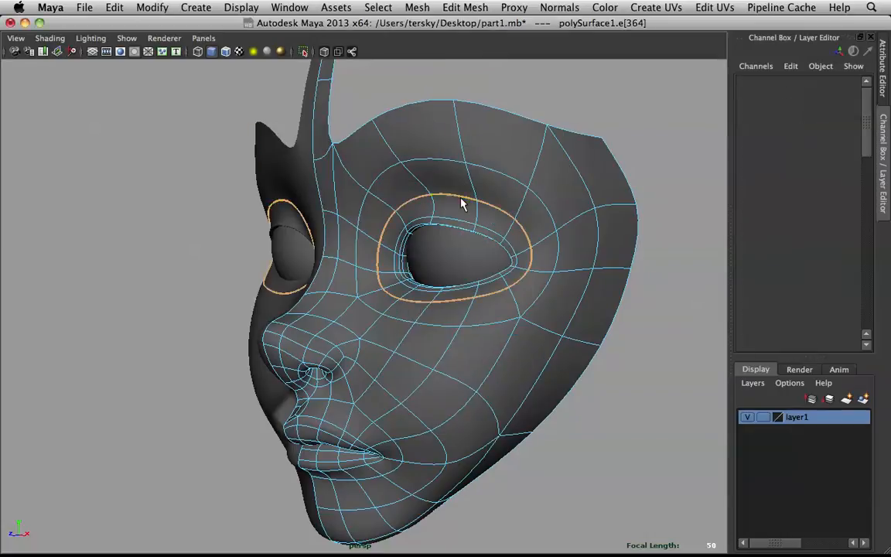
{"action": "right_click_drag", "start_coordinate": [455, 193], "coordinate": [495, 195], "text": "shift"}
{"action": "left_click_drag", "start_coordinate": [484, 193], "coordinate": [562, 201], "text": "alt"}
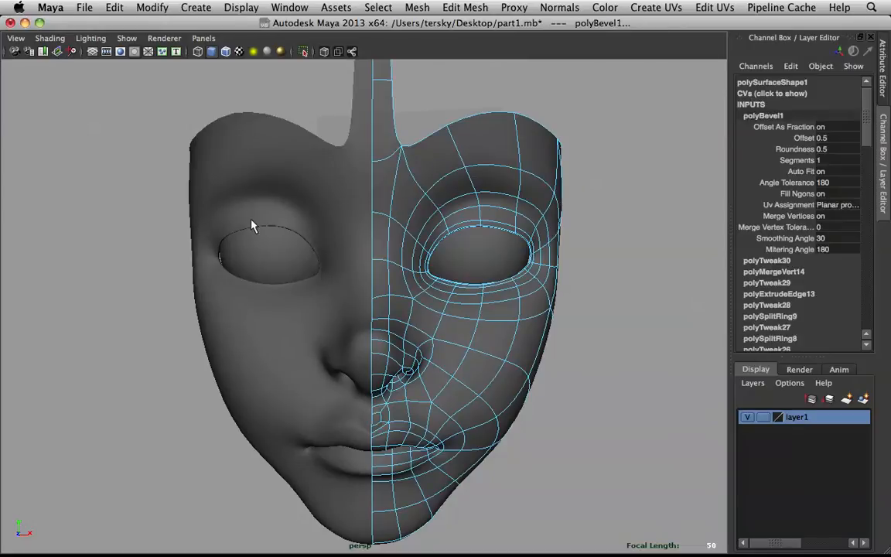
{"action": "left_click", "coordinate": [785, 159]}
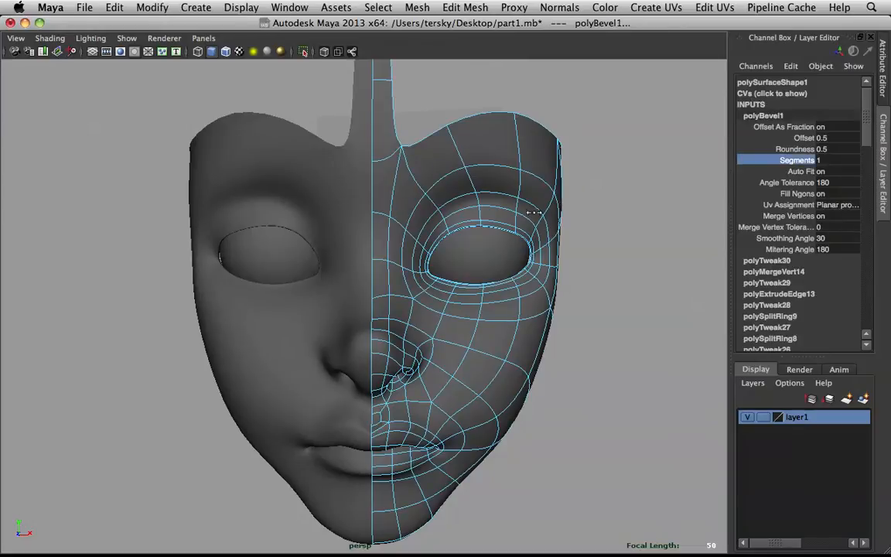
{"action": "middle_click_drag", "start_coordinate": [578, 203], "coordinate": [532, 196]}
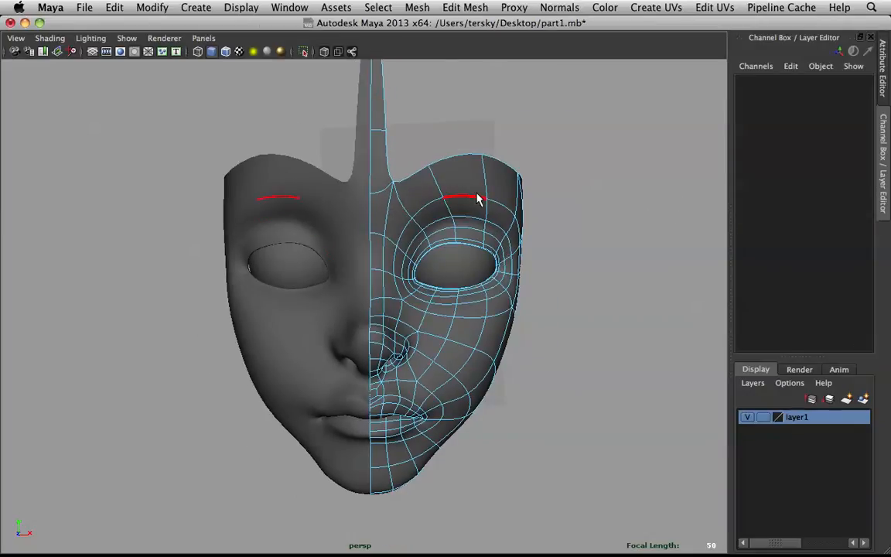
Step: Undo the bevel on the edge loop around the eye
{"action": "left_click", "coordinate": [517, 247]}
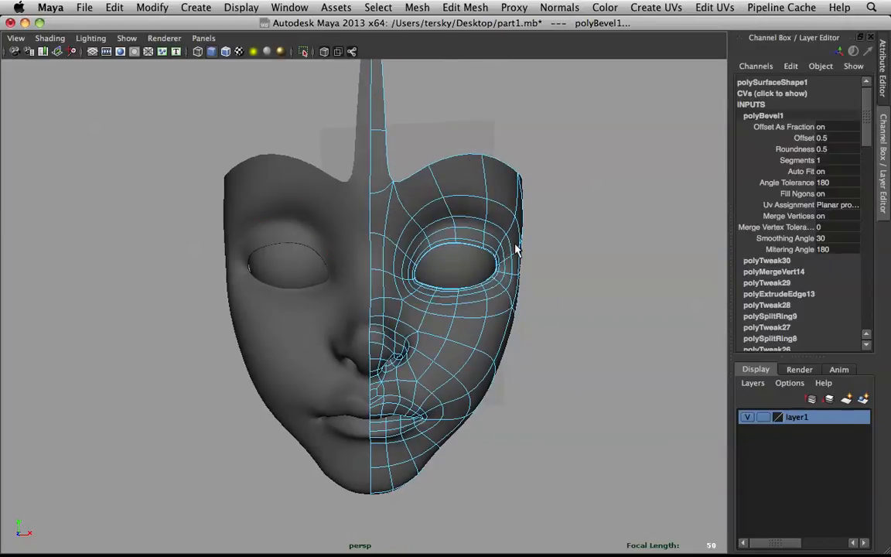
{"action": "key", "text": "ctrl+z"}
{"action": "left_click", "coordinate": [576, 240]}
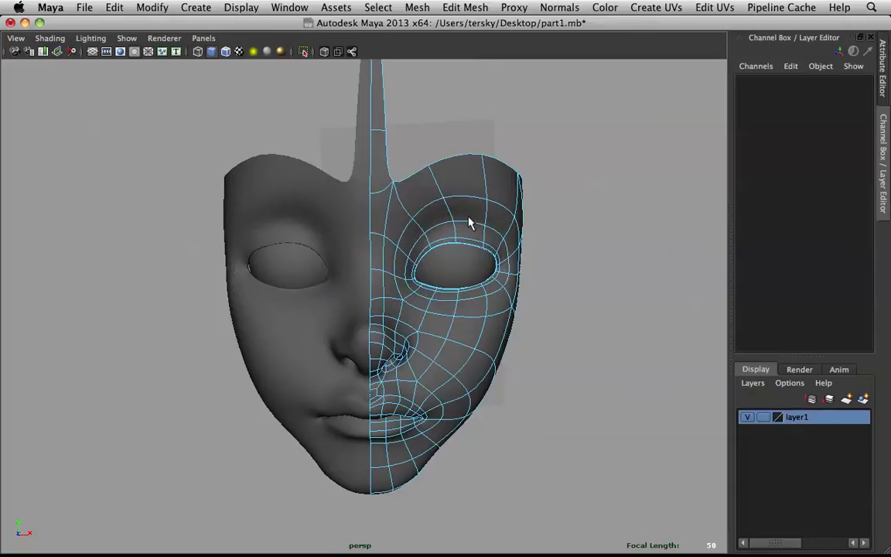
Step: Return to object mode and examine the eyelid rim against the eyeball at the outer eye corner
{"action": "right_click_drag", "start_coordinate": [470, 223], "coordinate": [538, 198]}
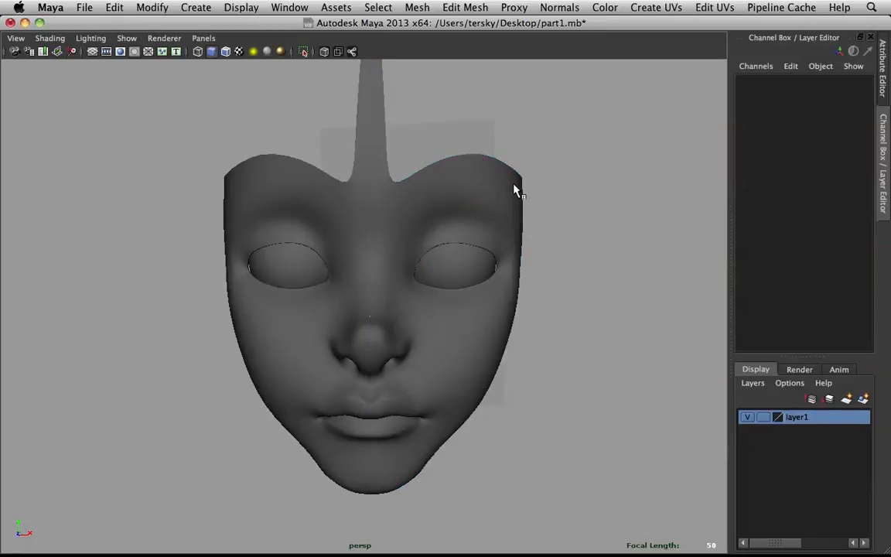
{"action": "scroll", "coordinate": [549, 186], "scroll_direction": "up", "scroll_amount": 3}
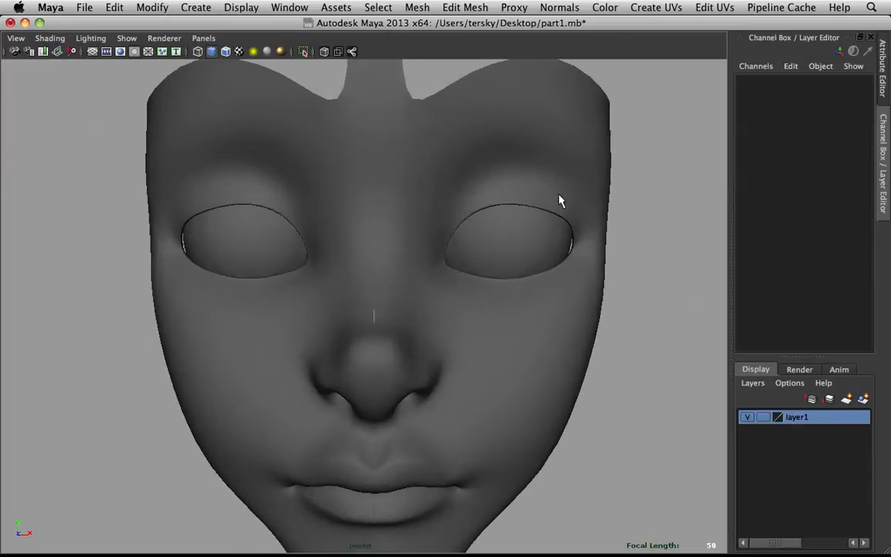
{"action": "middle_click_drag", "start_coordinate": [561, 195], "coordinate": [406, 224], "text": "alt"}
{"action": "scroll", "coordinate": [406, 224], "scroll_direction": "up", "scroll_amount": 5}
{"action": "left_click_drag", "start_coordinate": [357, 179], "coordinate": [366, 162], "text": "alt"}
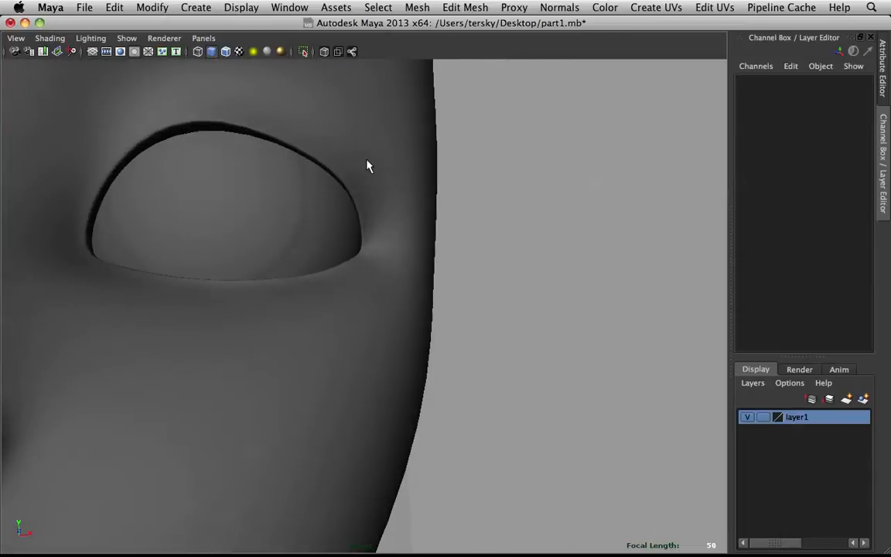
{"action": "left_click", "coordinate": [366, 172]}
{"action": "mouse_move", "coordinate": [353, 226]}
{"action": "left_mouse_down", "text": "alt"}
{"action": "mouse_move", "coordinate": [366, 243]}
{"action": "mouse_move", "coordinate": [362, 236]}
{"action": "left_mouse_up", "text": "alt"}
{"action": "scroll", "coordinate": [354, 216], "scroll_direction": "up", "scroll_amount": 4}
{"action": "scroll", "coordinate": [354, 220], "scroll_direction": "up", "scroll_amount": 3}
{"action": "middle_click_drag", "start_coordinate": [367, 238], "coordinate": [405, 382], "text": "alt"}
Step: Select the inner-lid face at the outer eye corner and move it inward against the eyeball to close the gap
{"action": "right_click_drag", "start_coordinate": [389, 233], "coordinate": [383, 204]}
{"action": "left_click_drag", "start_coordinate": [386, 208], "coordinate": [394, 216], "text": "alt"}
{"action": "right_click_drag", "start_coordinate": [396, 221], "coordinate": [391, 249]}
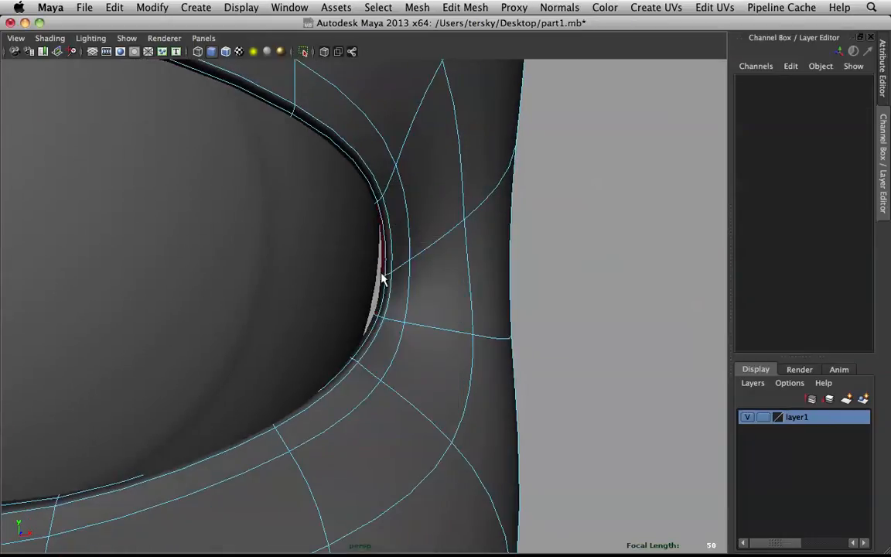
{"action": "left_click", "coordinate": [428, 294]}
{"action": "left_click_drag", "start_coordinate": [358, 302], "coordinate": [420, 289]}
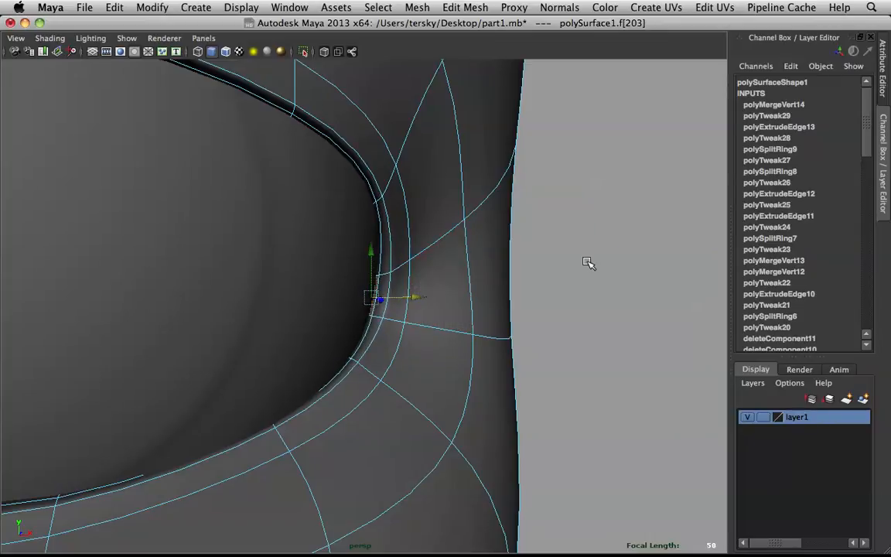
{"action": "left_click", "coordinate": [523, 231]}
{"action": "right_click_drag", "start_coordinate": [396, 144], "coordinate": [458, 125]}
Step: Select the lid-rim face at the inner eye corner and move it slightly toward the nose
{"action": "scroll", "coordinate": [401, 184], "scroll_direction": "down", "scroll_amount": 5}
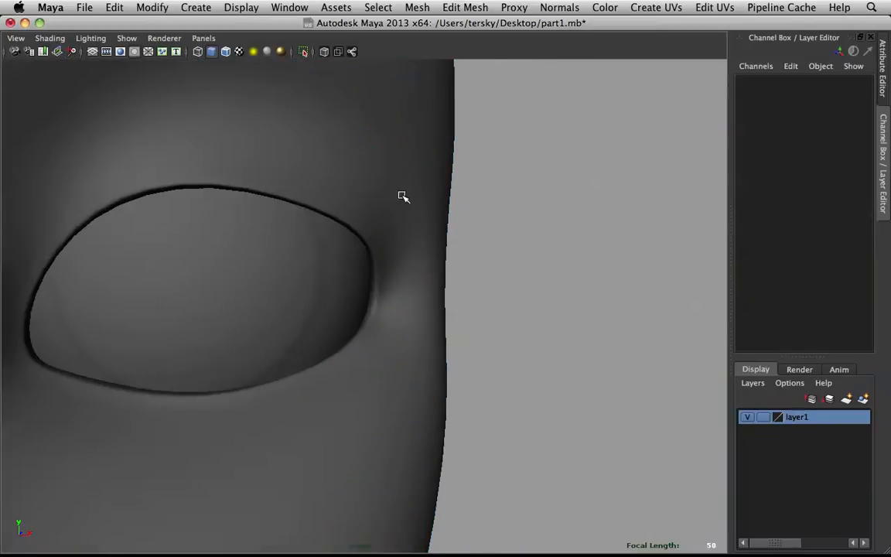
{"action": "middle_click_drag", "start_coordinate": [402, 183], "coordinate": [511, 209], "text": "alt"}
{"action": "scroll", "coordinate": [509, 209], "scroll_direction": "down", "scroll_amount": 3}
{"action": "left_click_drag", "start_coordinate": [509, 209], "coordinate": [377, 232], "text": "alt"}
{"action": "left_click_drag", "start_coordinate": [263, 276], "coordinate": [297, 359], "text": "alt"}
{"action": "scroll", "coordinate": [296, 355], "scroll_direction": "up", "scroll_amount": 4}
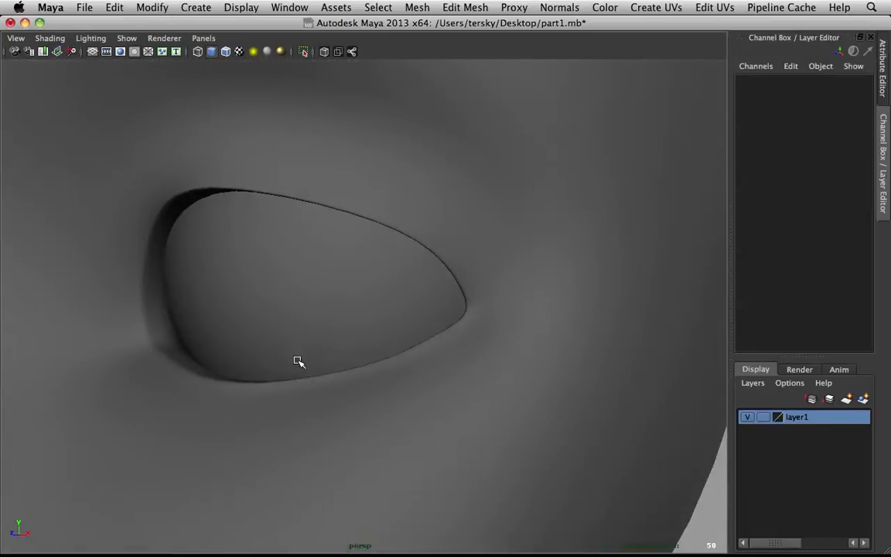
{"action": "left_click", "coordinate": [180, 349]}
{"action": "left_click", "coordinate": [170, 333]}
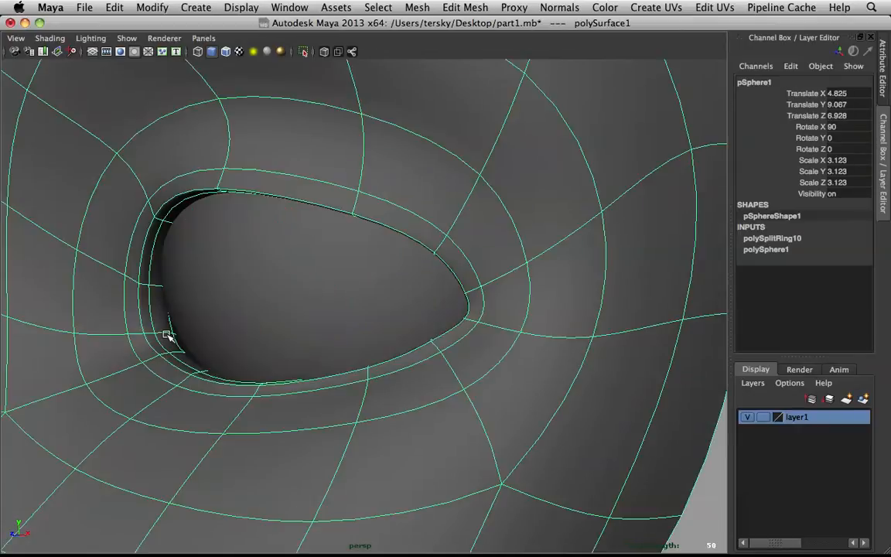
{"action": "right_click_drag", "start_coordinate": [156, 302], "coordinate": [163, 335]}
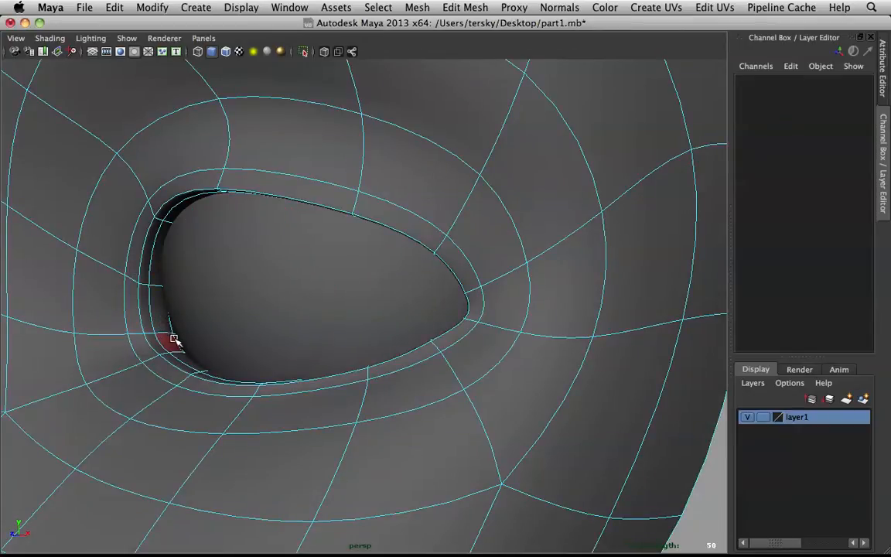
{"action": "left_click", "coordinate": [176, 340]}
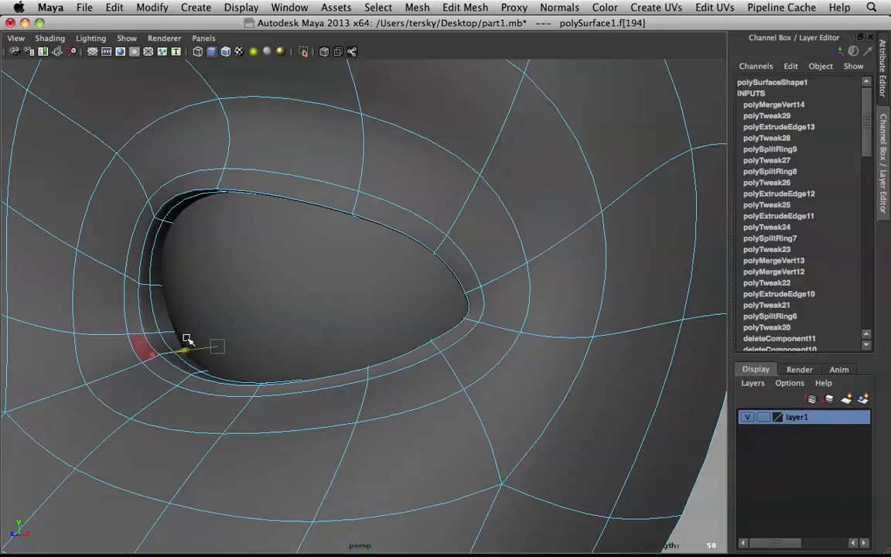
{"action": "left_click_drag", "start_coordinate": [179, 342], "coordinate": [164, 347]}
Step: Select the four lid-rim faces at the inner eye corner, extrude them and scale the extruded faces
{"action": "scroll", "coordinate": [205, 308], "scroll_direction": "down", "scroll_amount": 5}
{"action": "left_click_drag", "start_coordinate": [213, 324], "coordinate": [196, 330], "text": "alt"}
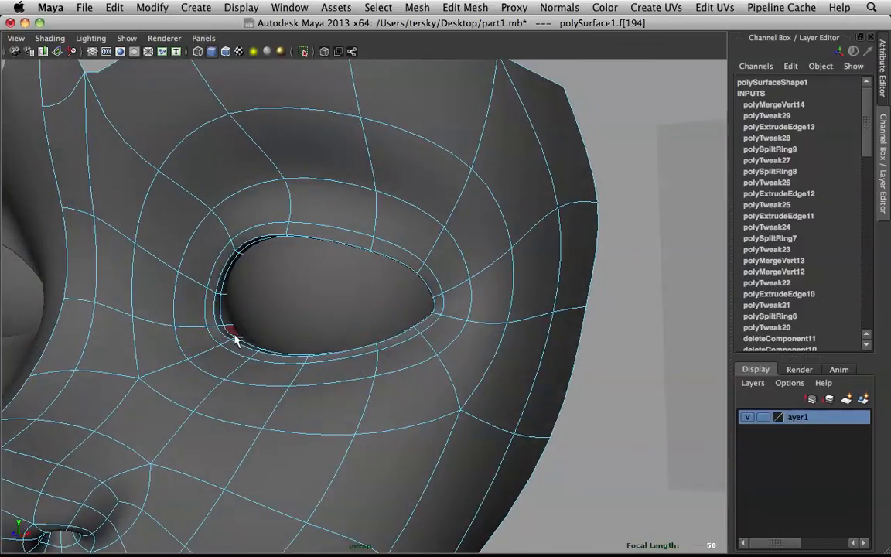
{"action": "left_click", "coordinate": [228, 323]}
{"action": "left_click", "coordinate": [233, 331], "text": "shift"}
{"action": "left_click", "coordinate": [225, 329], "text": "shift"}
{"action": "left_click", "coordinate": [217, 318], "text": "shift"}
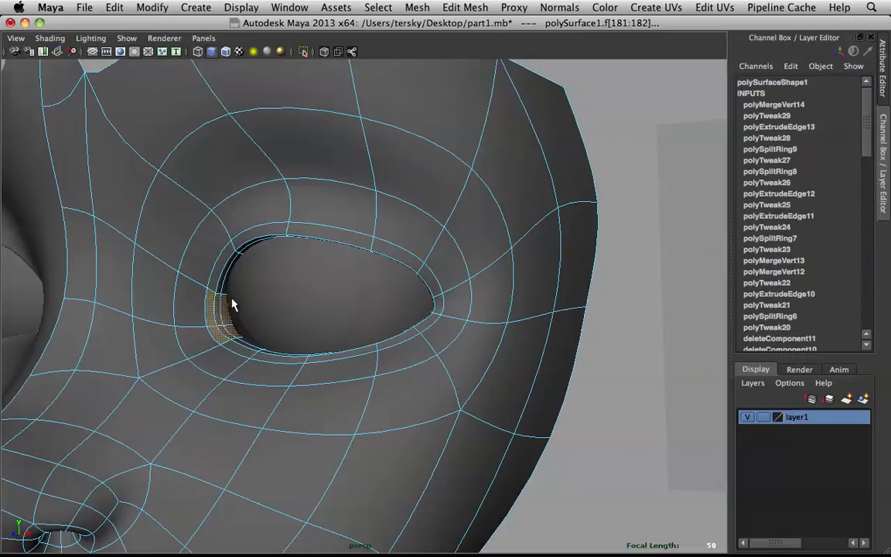
{"action": "right_click_drag", "start_coordinate": [231, 303], "coordinate": [231, 330], "text": "shift"}
{"action": "key", "text": "r"}
{"action": "mouse_move", "coordinate": [229, 317]}
{"action": "left_mouse_down"}
{"action": "mouse_move", "coordinate": [212, 314]}
{"action": "mouse_move", "coordinate": [237, 321]}
{"action": "left_mouse_up"}
Step: With soft selection off, move the extruded vertices at the lower inner eye corner toward the nose to form the tear duct
{"action": "key", "text": "w"}
{"action": "key", "text": "b"}
{"action": "key", "text": "r"}
{"action": "key", "text": "w"}
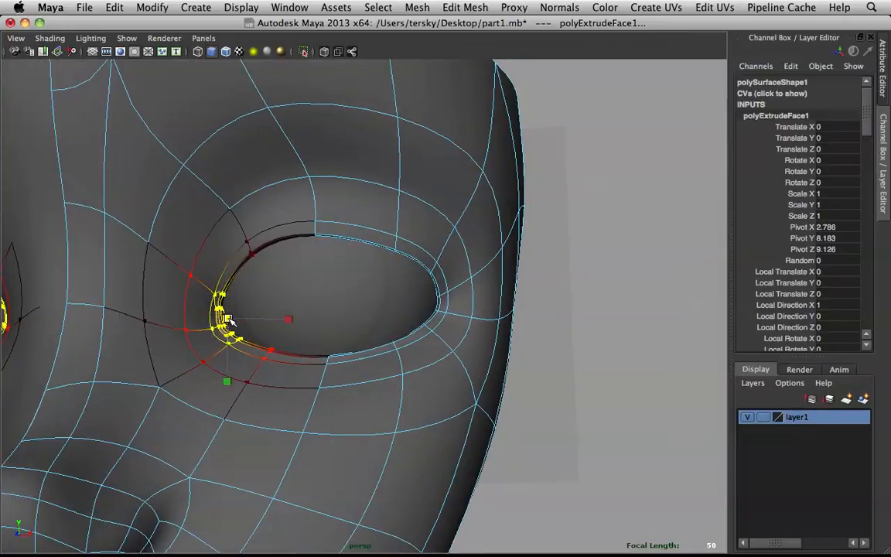
{"action": "right_click_drag", "start_coordinate": [225, 326], "coordinate": [183, 308]}
{"action": "left_click_drag", "start_coordinate": [201, 318], "coordinate": [225, 313], "text": "alt"}
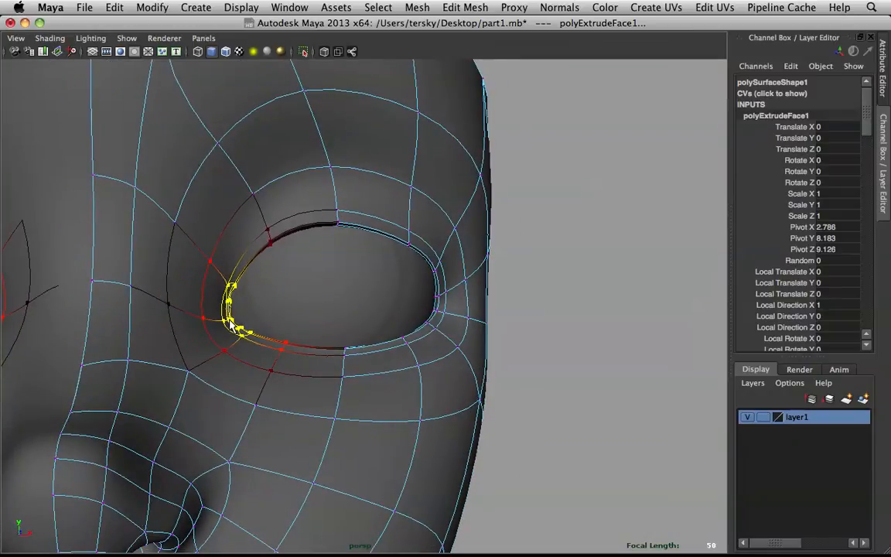
{"action": "left_click", "coordinate": [240, 331]}
{"action": "key", "text": "b"}
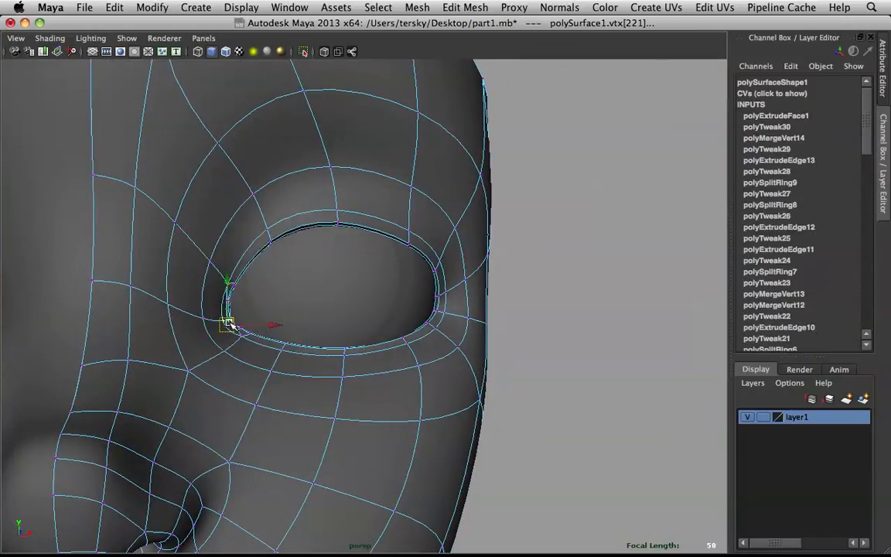
{"action": "left_click_drag", "start_coordinate": [226, 326], "coordinate": [221, 329]}
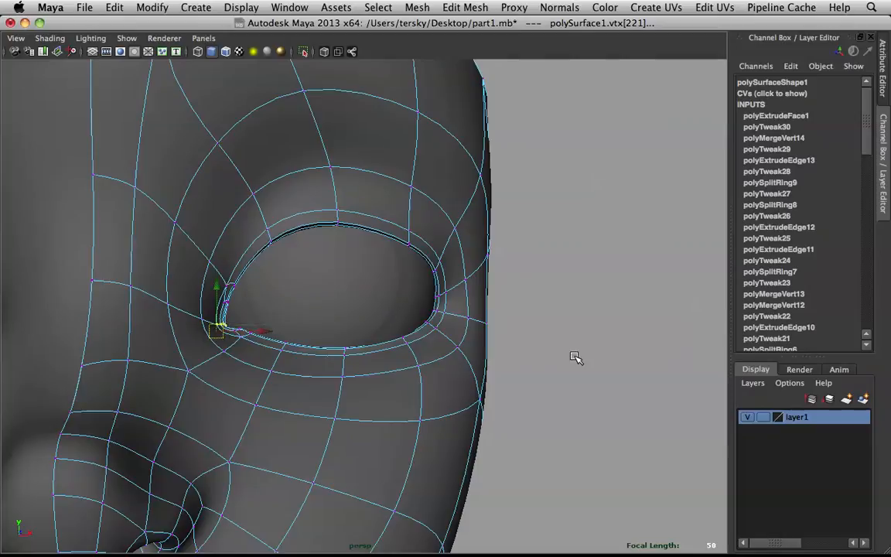
Step: Return to object mode and examine the extruded inner eye corner against the eyeball from several angles
{"action": "left_click", "coordinate": [576, 356]}
{"action": "right_click_drag", "start_coordinate": [200, 248], "coordinate": [270, 230]}
{"action": "scroll", "coordinate": [271, 230], "scroll_direction": "down", "scroll_amount": 5}
{"action": "left_click_drag", "start_coordinate": [271, 229], "coordinate": [225, 241], "text": "alt"}
{"action": "scroll", "coordinate": [248, 255], "scroll_direction": "up", "scroll_amount": 5}
{"action": "left_click", "coordinate": [173, 349]}
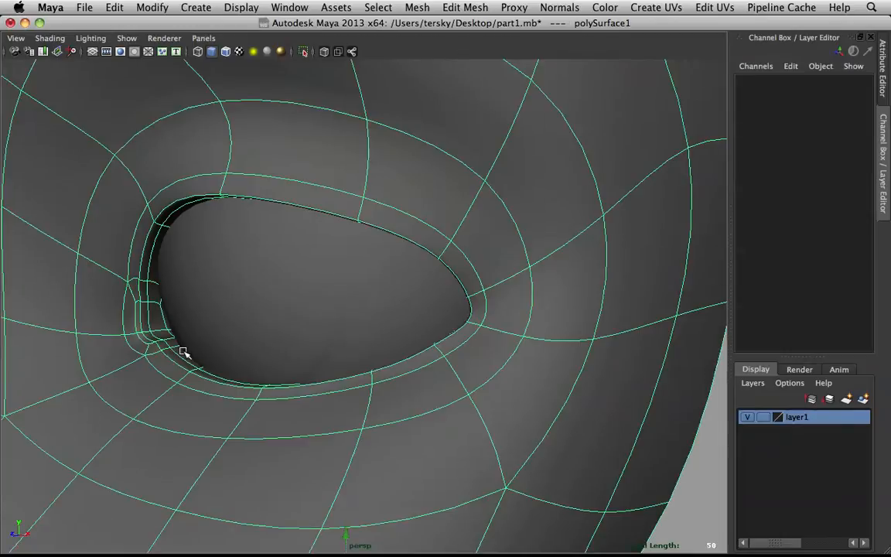
{"action": "scroll", "coordinate": [271, 321], "scroll_direction": "up", "scroll_amount": 5}
{"action": "left_click_drag", "start_coordinate": [94, 335], "coordinate": [221, 341], "text": "alt"}
{"action": "right_click_drag", "start_coordinate": [227, 328], "coordinate": [229, 335]}
{"action": "left_click", "coordinate": [205, 343]}
{"action": "left_click_drag", "start_coordinate": [205, 342], "coordinate": [225, 346], "text": "alt"}
{"action": "right_click_drag", "start_coordinate": [174, 294], "coordinate": [226, 273]}
{"action": "left_click", "coordinate": [109, 304]}
{"action": "scroll", "coordinate": [136, 325], "scroll_direction": "down", "scroll_amount": 6}
{"action": "left_click_drag", "start_coordinate": [297, 331], "coordinate": [304, 331], "text": "alt"}
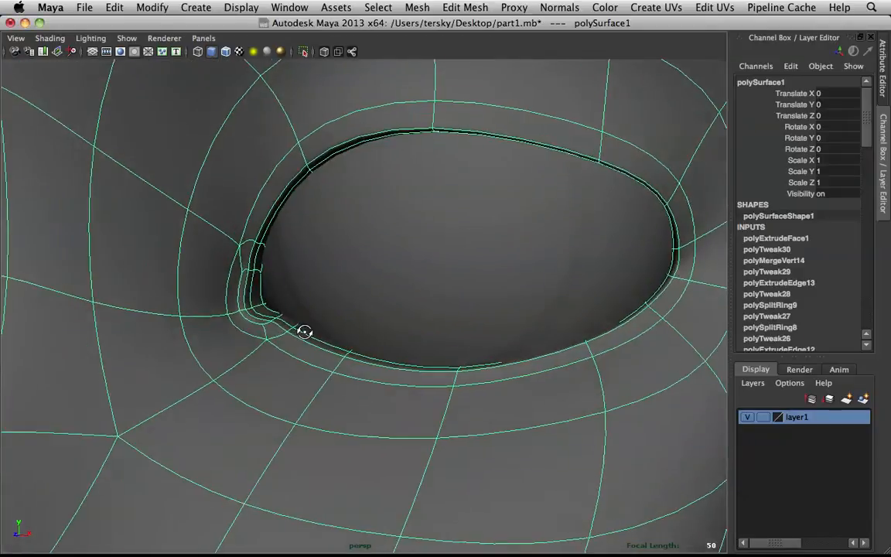
{"action": "scroll", "coordinate": [391, 341], "scroll_direction": "down", "scroll_amount": 3}
{"action": "left_click", "coordinate": [657, 270]}
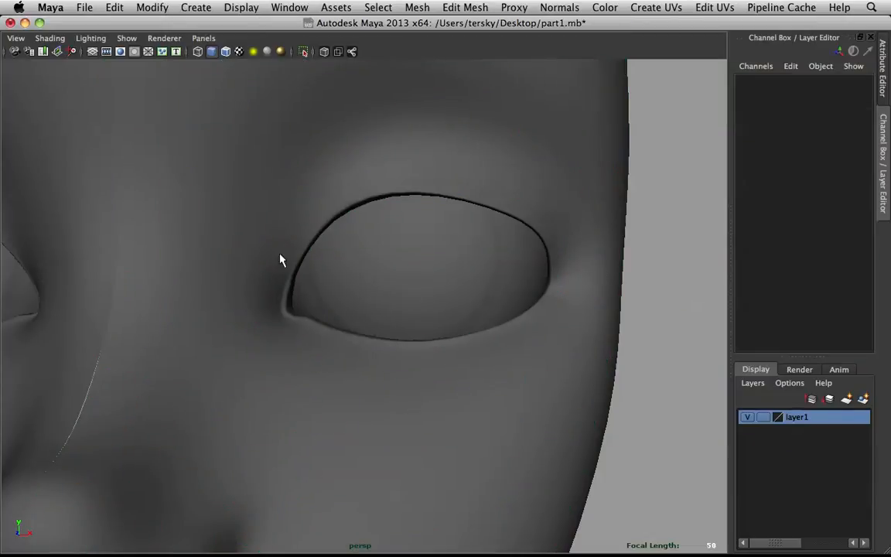
Step: Try moving the cheek edge beside the mouth corner on the unsmoothed mesh and undo the move
{"action": "scroll", "coordinate": [297, 307], "scroll_direction": "down", "scroll_amount": 6}
{"action": "left_click_drag", "start_coordinate": [318, 315], "coordinate": [388, 408], "text": "alt"}
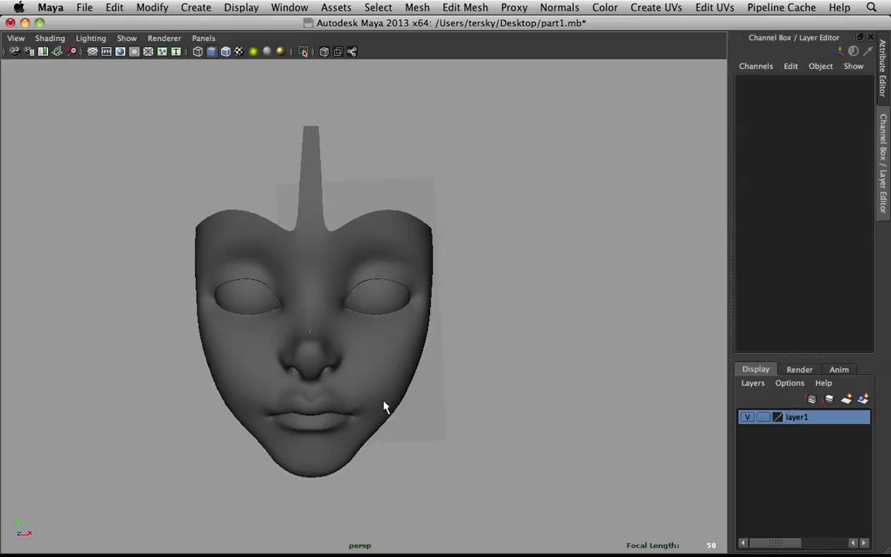
{"action": "left_click", "coordinate": [400, 370]}
{"action": "left_click_drag", "start_coordinate": [400, 370], "coordinate": [385, 271], "text": "alt"}
{"action": "right_click_drag", "start_coordinate": [384, 271], "coordinate": [340, 272], "text": "alt"}
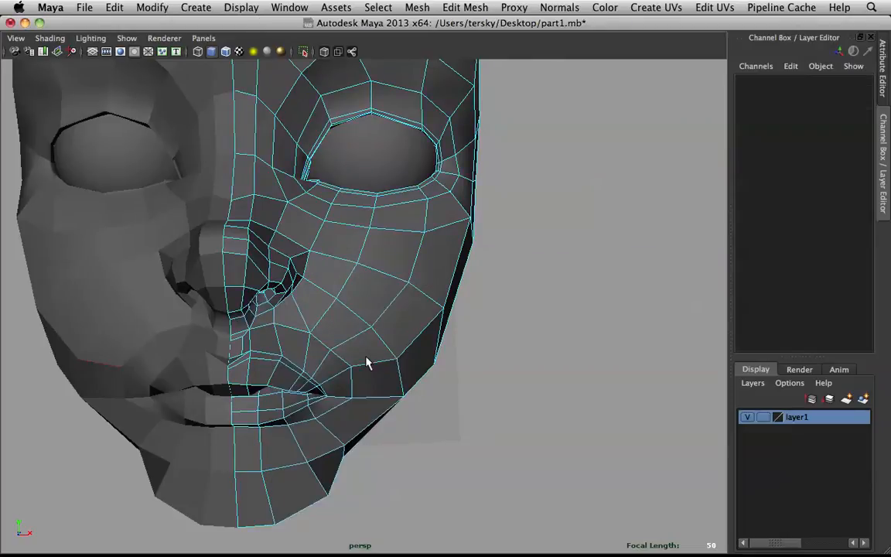
{"action": "left_click", "coordinate": [367, 367]}
{"action": "left_click_drag", "start_coordinate": [375, 324], "coordinate": [374, 331]}
{"action": "key", "text": "z"}
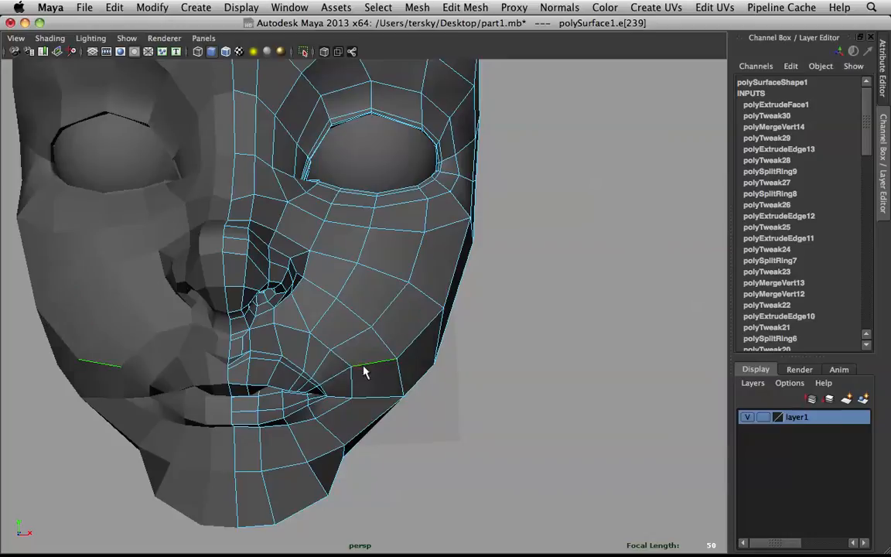
Step: Switch to vertex mode and reposition the cheek vertices beside the mouth corner
{"action": "right_click_drag", "start_coordinate": [355, 365], "coordinate": [294, 303]}
{"action": "left_click", "coordinate": [353, 371]}
{"action": "left_click_drag", "start_coordinate": [352, 370], "coordinate": [386, 392]}
{"action": "left_click", "coordinate": [353, 397]}
{"action": "left_click", "coordinate": [399, 400]}
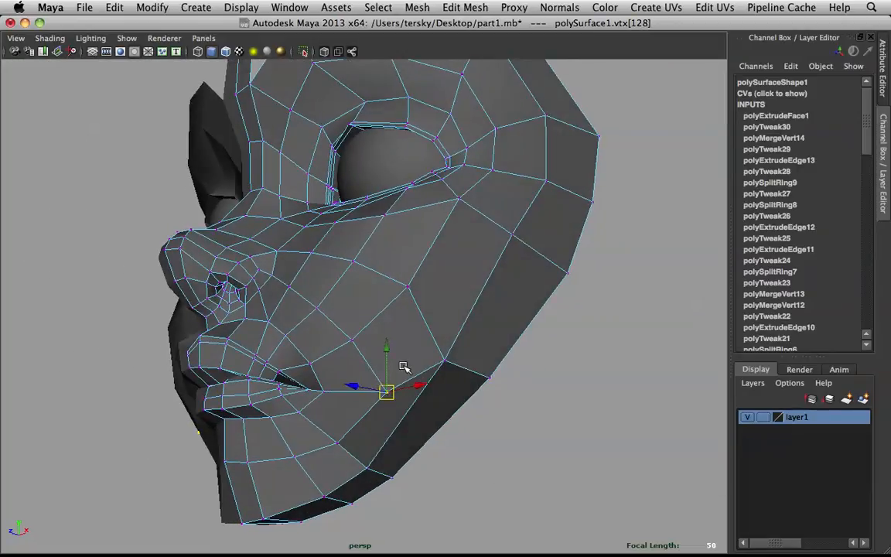
Step: Lower the two neighbouring vertices at the cheek's outer jaw edge and turn the smooth preview back on
{"action": "left_click", "coordinate": [444, 362]}
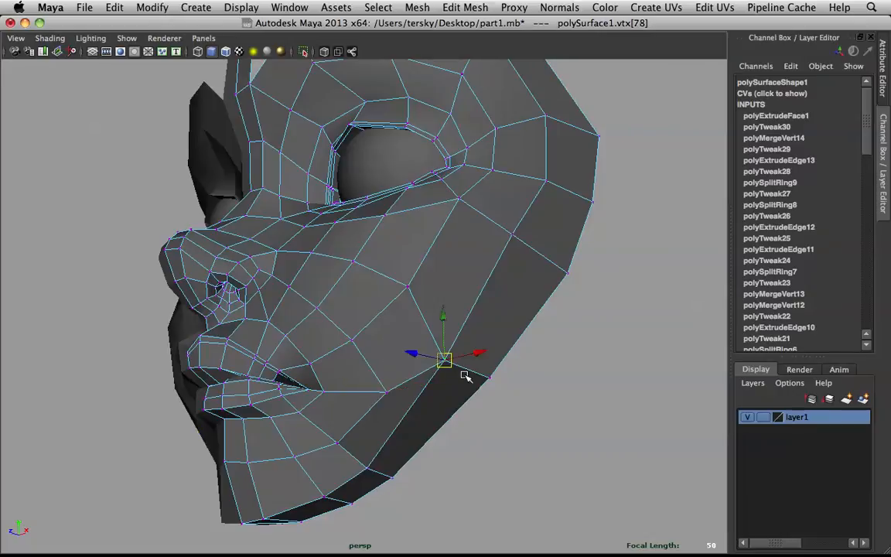
{"action": "left_click", "coordinate": [489, 374], "text": "shift"}
{"action": "left_click_drag", "start_coordinate": [469, 369], "coordinate": [476, 399]}
{"action": "key", "text": "3"}
{"action": "left_click_drag", "start_coordinate": [426, 360], "coordinate": [508, 376], "text": "alt"}
{"action": "left_click", "coordinate": [508, 376]}
Step: Return to object mode and examine the smoothed face's cheeks, jaw and eyes from several angles
{"action": "right_click_drag", "start_coordinate": [358, 264], "coordinate": [425, 255]}
{"action": "scroll", "coordinate": [441, 275], "scroll_direction": "down", "scroll_amount": 2}
{"action": "left_click_drag", "start_coordinate": [447, 284], "coordinate": [463, 311], "text": "alt"}
{"action": "right_click_drag", "start_coordinate": [463, 310], "coordinate": [520, 388], "text": "alt"}
{"action": "left_click_drag", "start_coordinate": [521, 389], "coordinate": [513, 398], "text": "alt"}
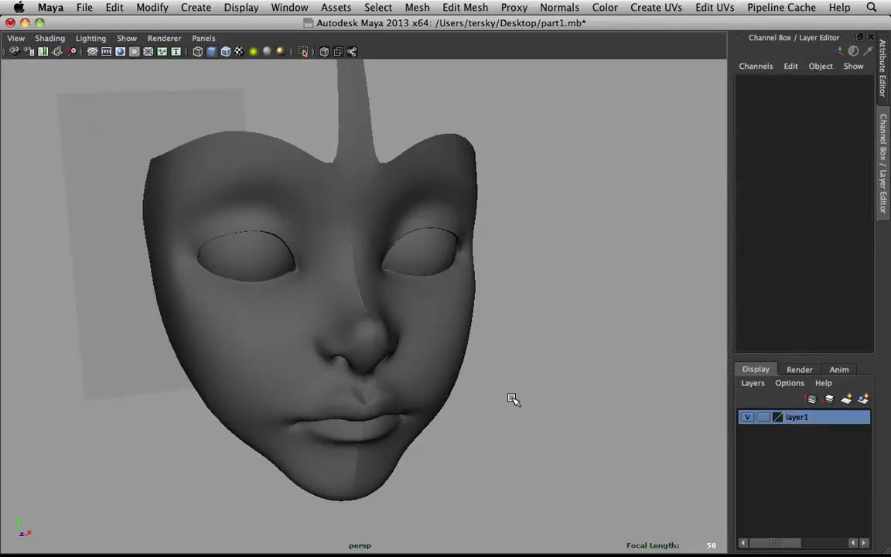
{"action": "right_click_drag", "start_coordinate": [482, 356], "coordinate": [517, 335], "text": "alt"}
{"action": "left_click_drag", "start_coordinate": [516, 335], "coordinate": [395, 277], "text": "alt"}
{"action": "right_click_drag", "start_coordinate": [358, 262], "coordinate": [318, 238], "text": "alt"}
{"action": "left_click_drag", "start_coordinate": [317, 239], "coordinate": [380, 261], "text": "alt"}
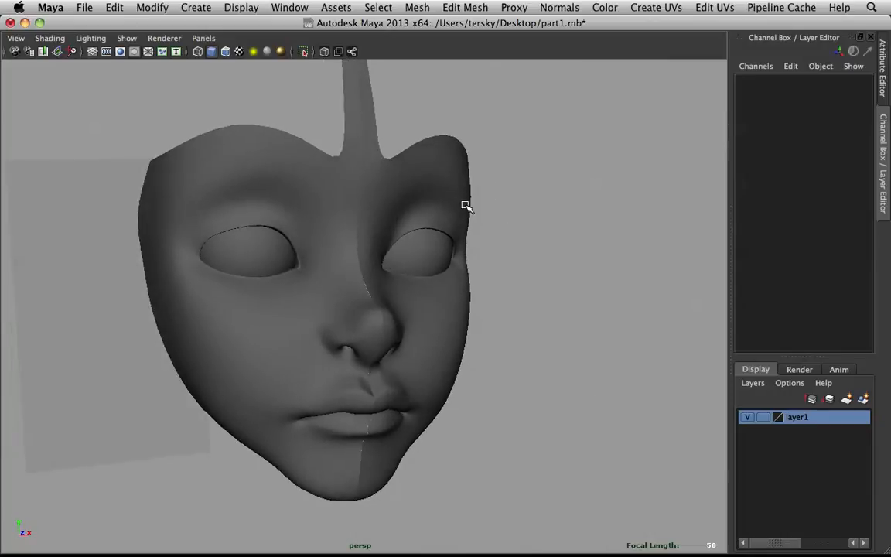